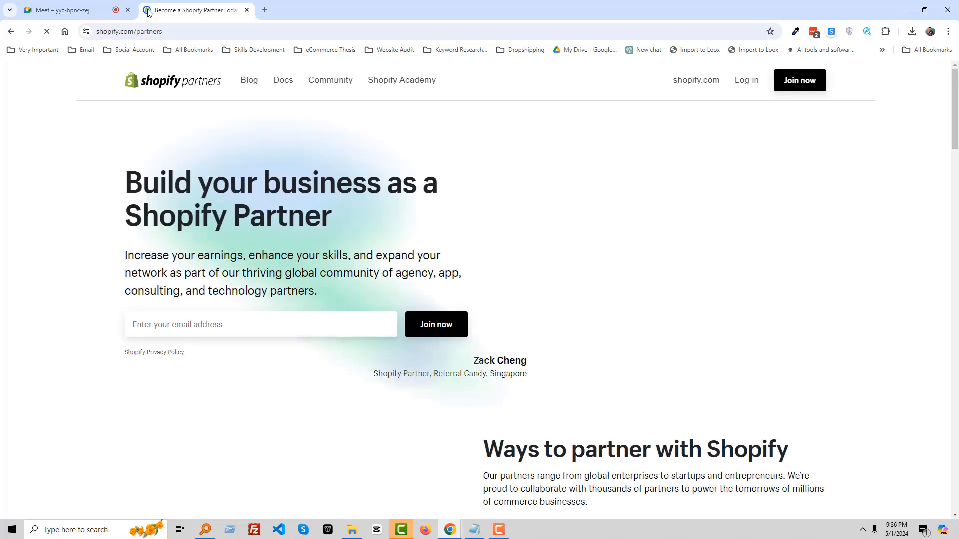
Log in to Shopify Partners and open the Faizan IT partner account
{"action": "left_click", "coordinate": [753, 84]}
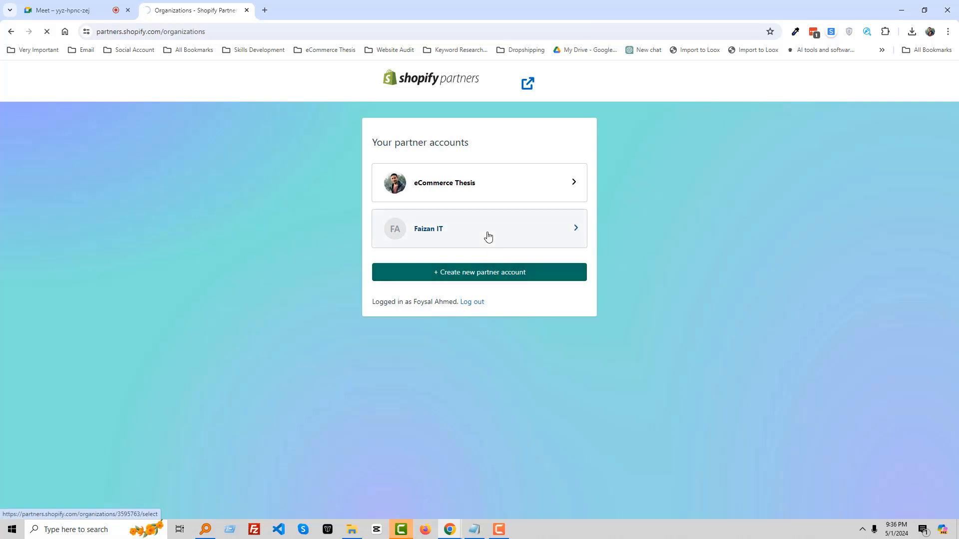
{"action": "left_click", "coordinate": [265, 11]}
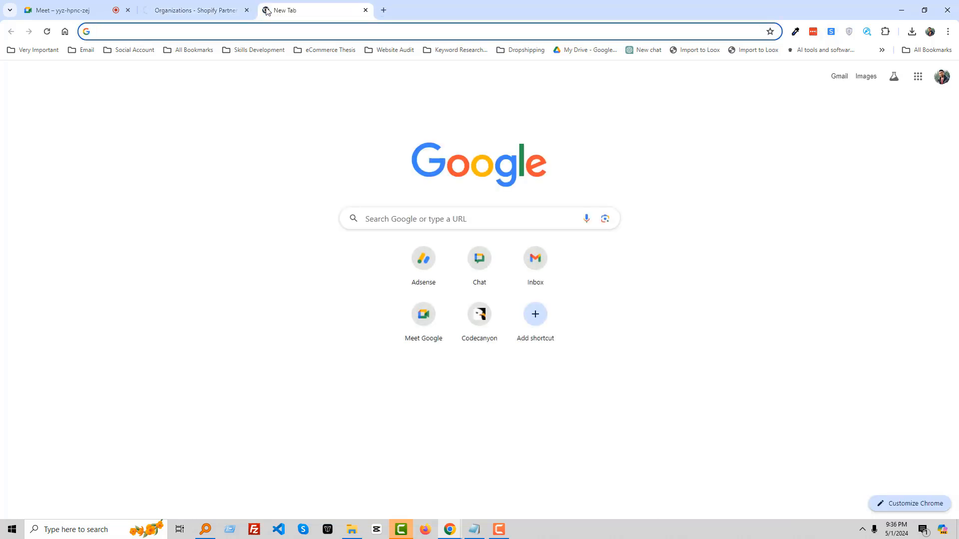
{"action": "type", "text": "Faiza"}
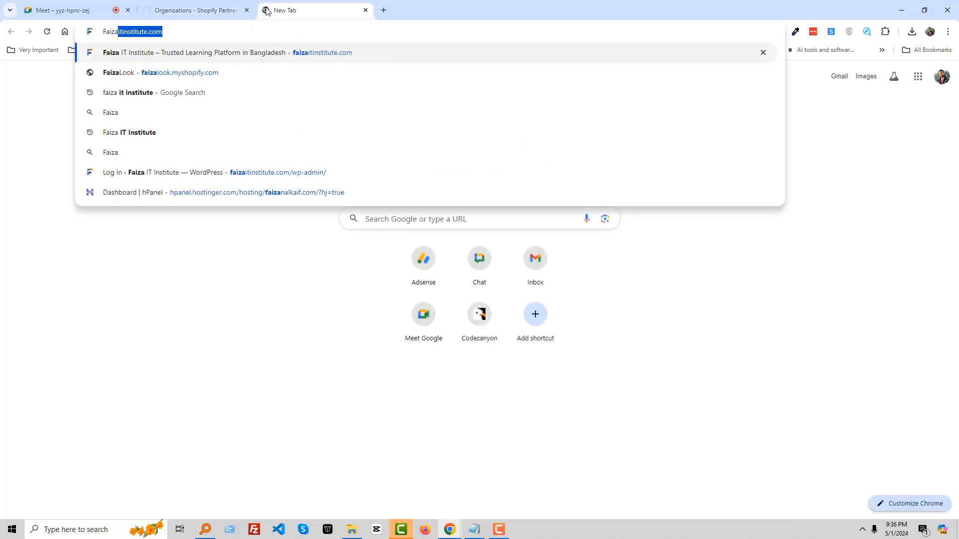
{"action": "key", "text": "Down"}
{"action": "key", "text": "Down"}
{"action": "key", "text": "Down"}
{"action": "key", "text": "Down"}
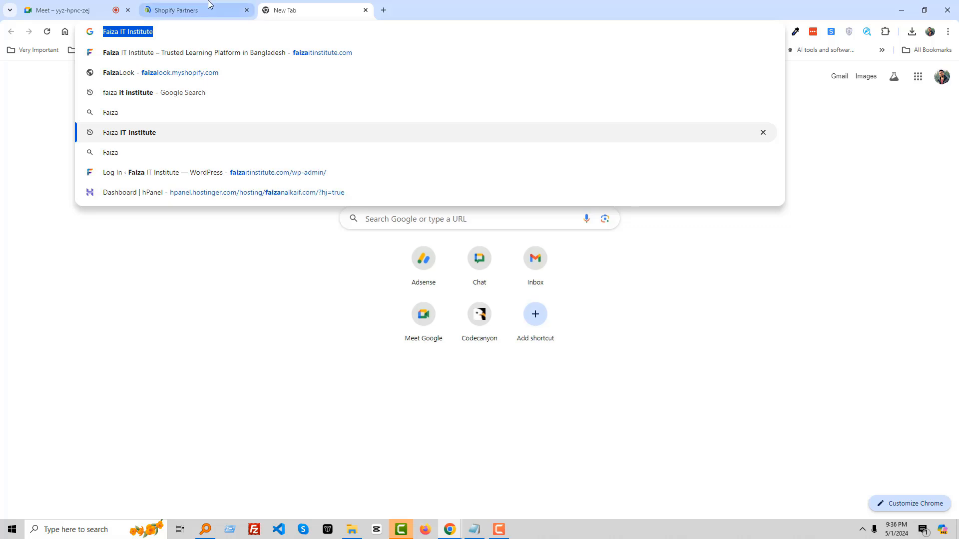
{"action": "left_click", "coordinate": [213, 9]}
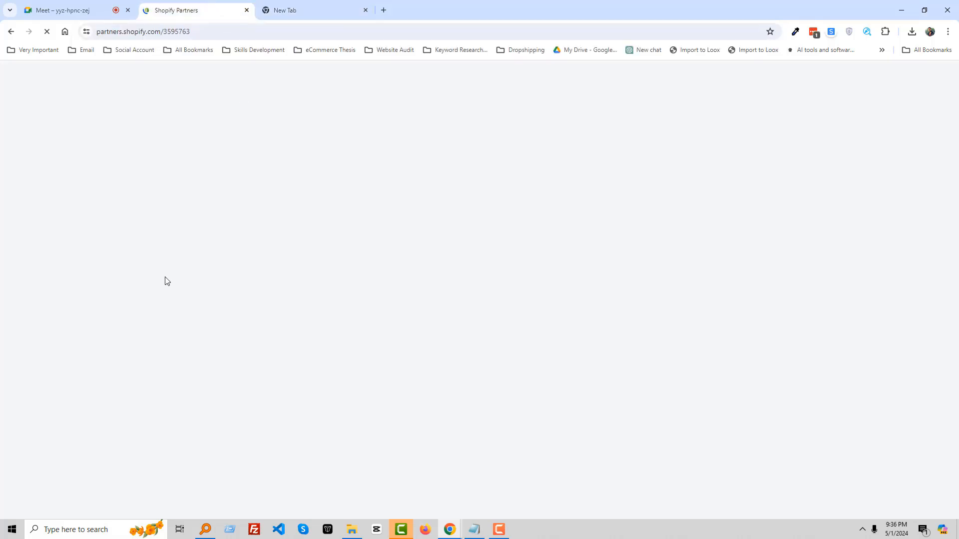
{"action": "left_click", "coordinate": [365, 10]}
Open the Shopify theme store at themes.shopify.com in a new browser tab
{"action": "left_click", "coordinate": [265, 10]}
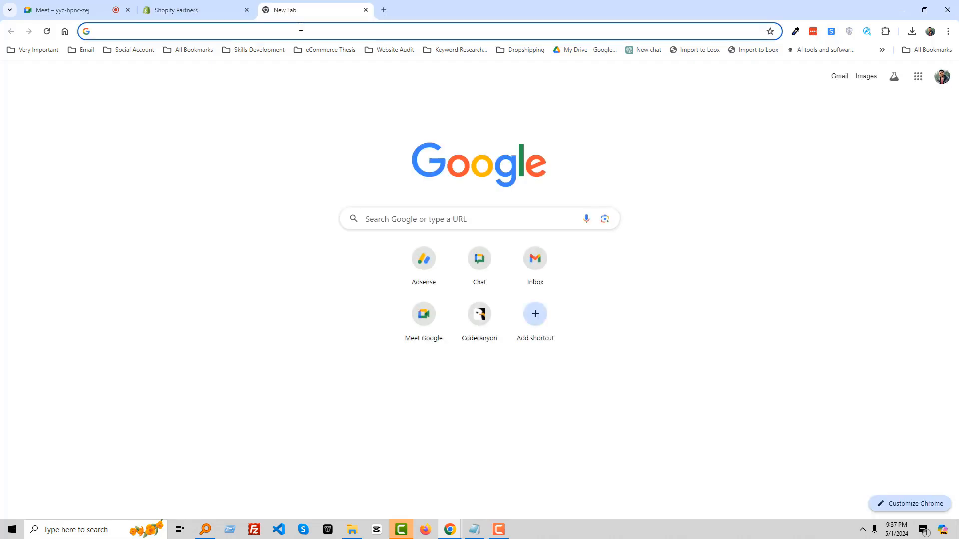
{"action": "type", "text": "themes"}
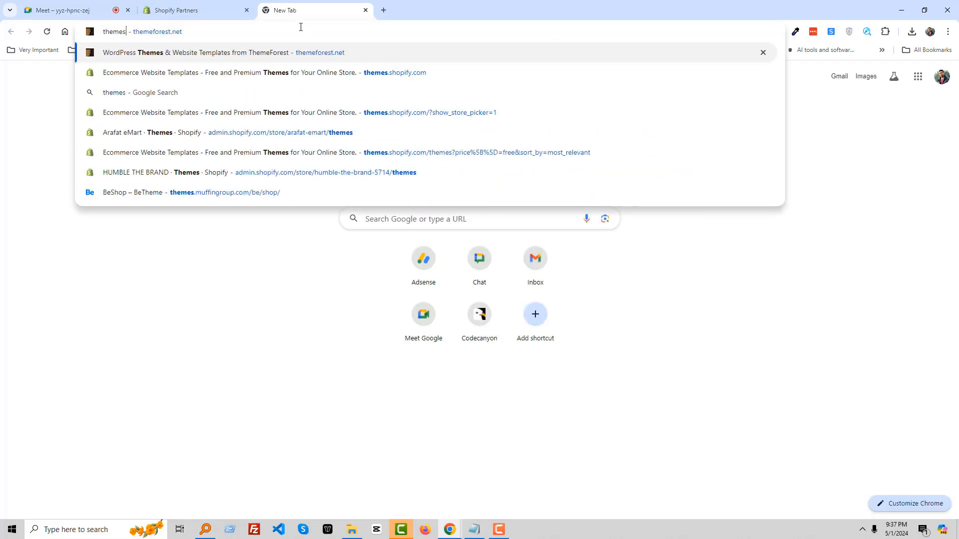
{"action": "key", "text": "Down"}
{"action": "key", "text": "Return"}
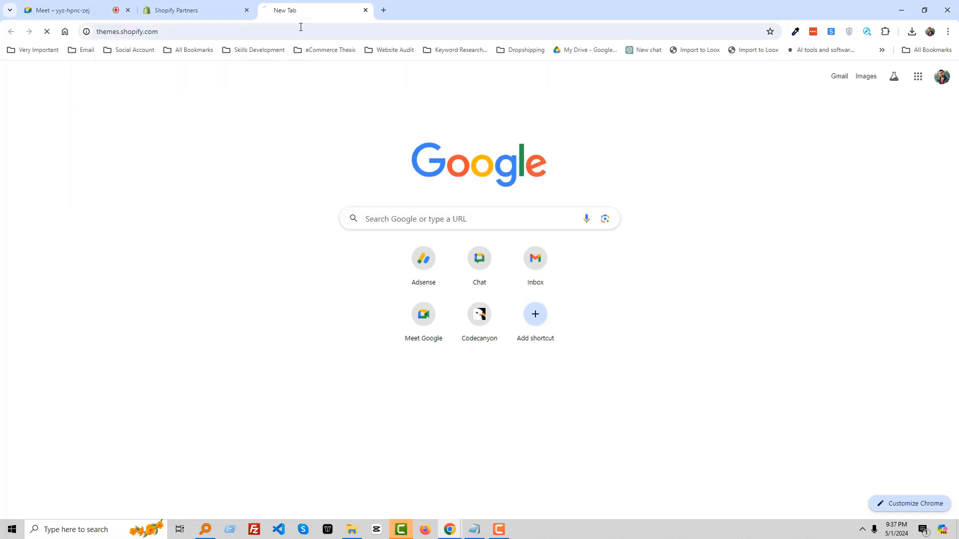
Open the account's profile page from the Shopify Partners dashboard
{"action": "left_click", "coordinate": [194, 9]}
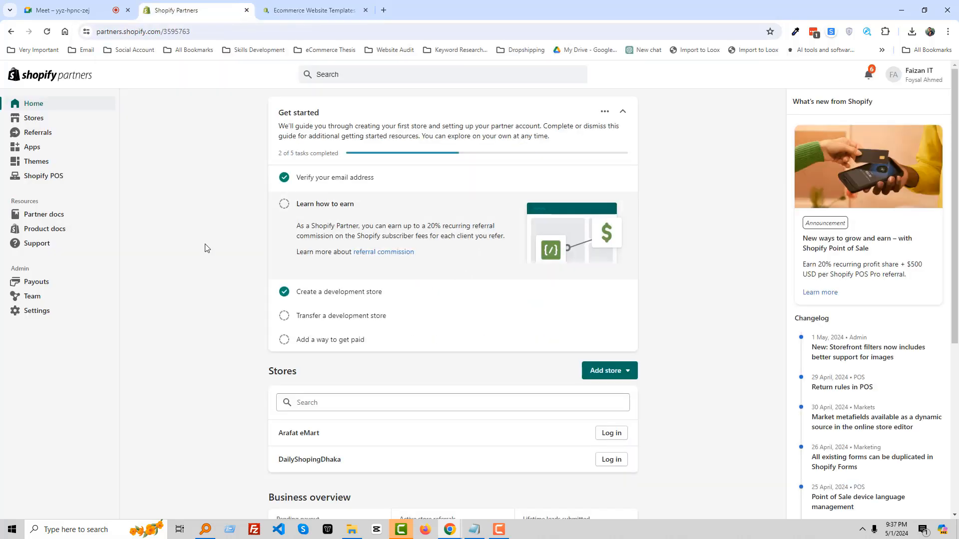
{"action": "left_click", "coordinate": [932, 75]}
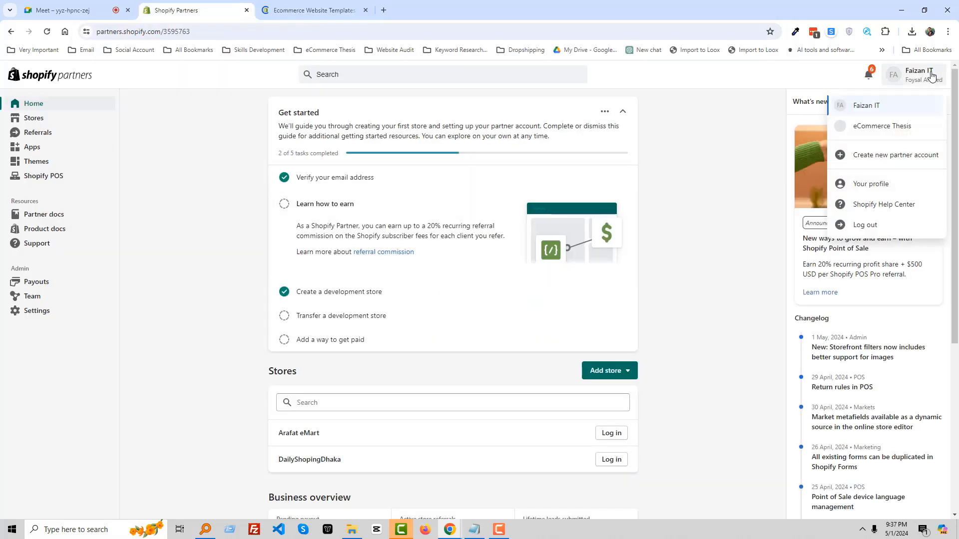
{"action": "left_click", "coordinate": [888, 184]}
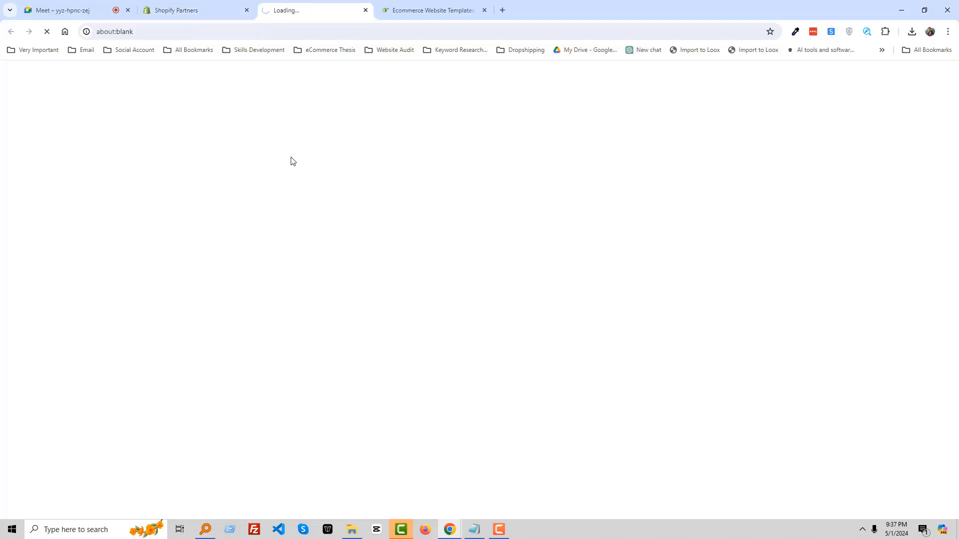
Browse all themes in the Shopify theme store and filter them by the Free price option
{"action": "left_click", "coordinate": [428, 12]}
{"action": "left_click", "coordinate": [436, 11]}
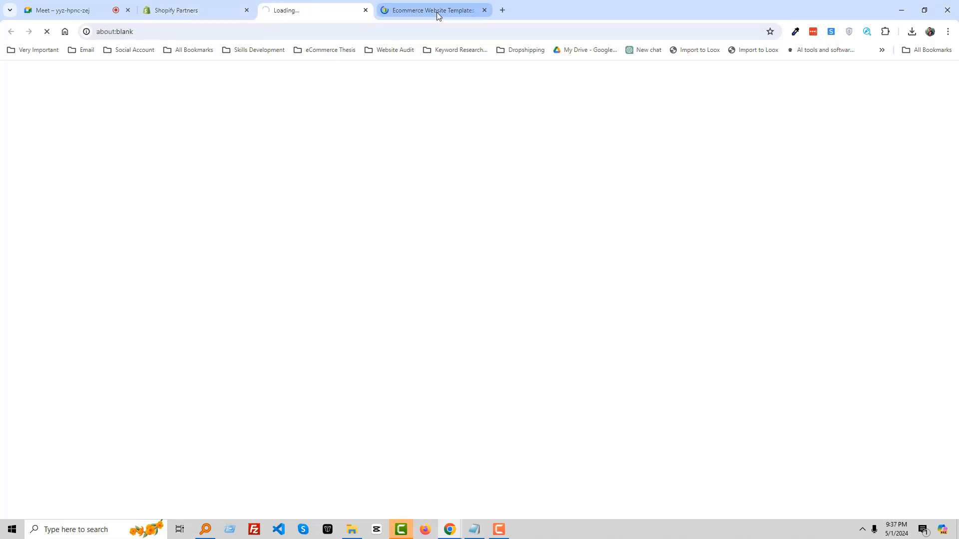
{"action": "left_click", "coordinate": [178, 10]}
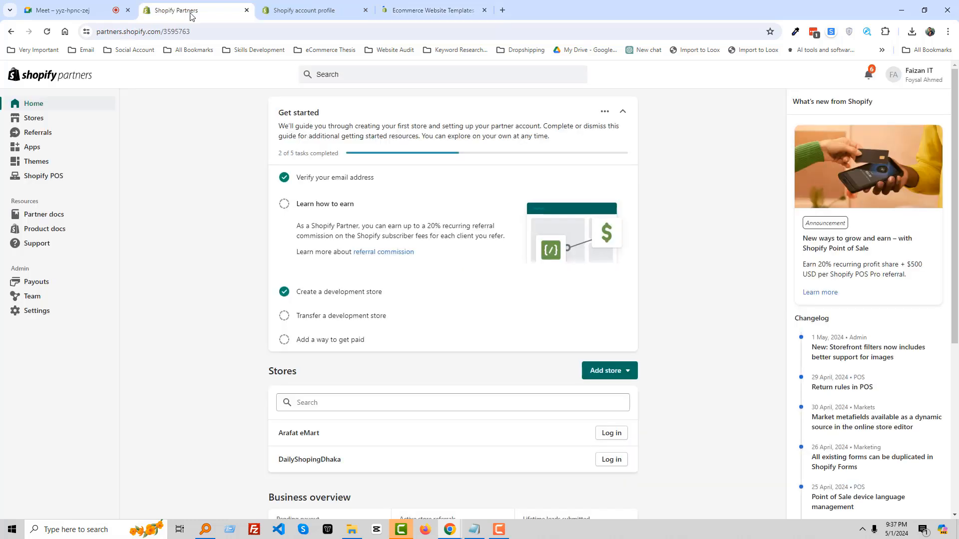
{"action": "left_click", "coordinate": [422, 9]}
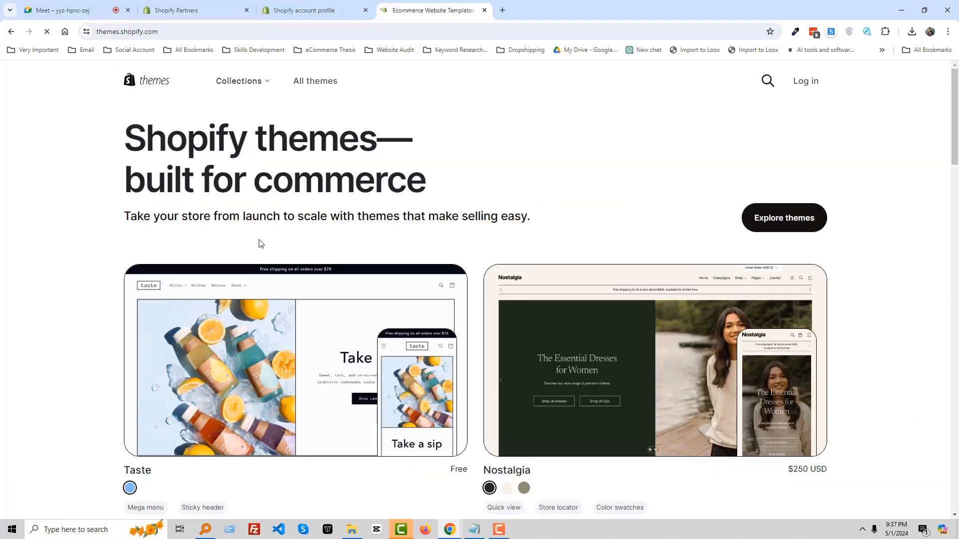
{"action": "scroll", "coordinate": [267, 244], "scroll_direction": "down", "scroll_amount": 2}
{"action": "scroll", "coordinate": [267, 245], "scroll_direction": "up", "scroll_amount": 2}
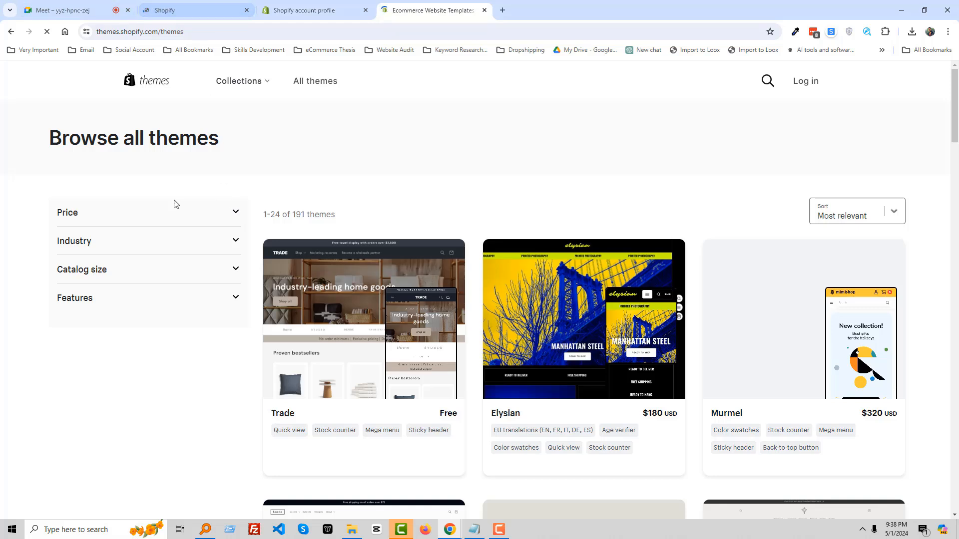
{"action": "left_click", "coordinate": [194, 8]}
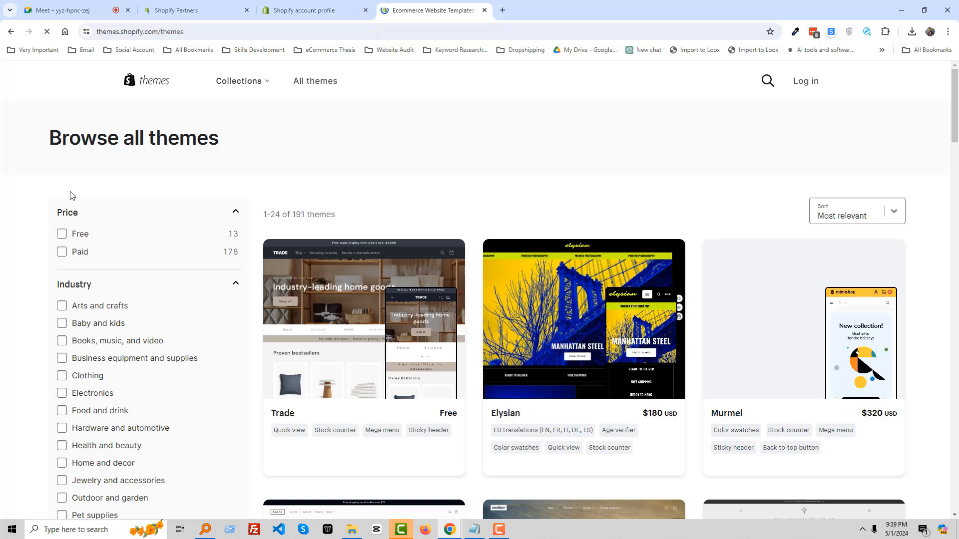
{"action": "left_click", "coordinate": [61, 234]}
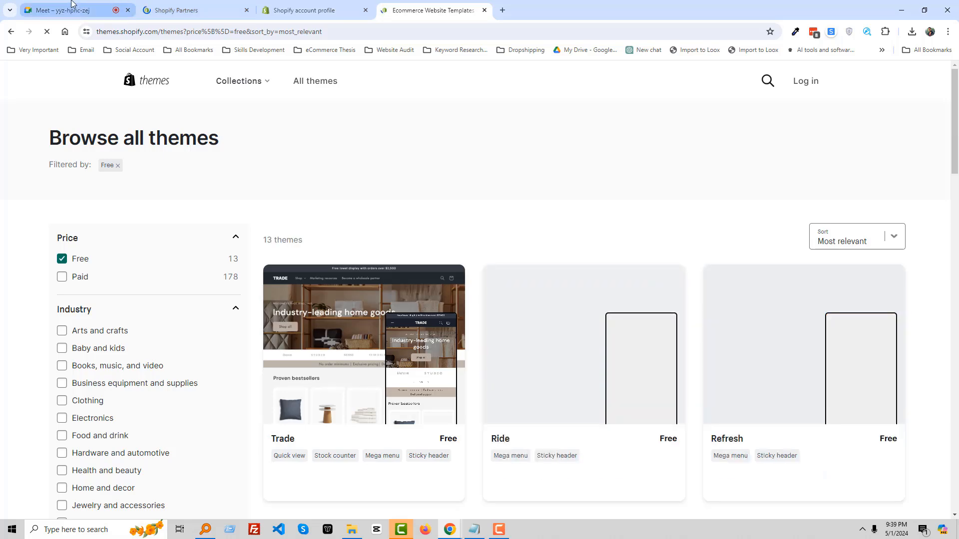
Look through the whole list of free themes in the Shopify theme store
{"action": "left_click", "coordinate": [182, 3]}
{"action": "left_click", "coordinate": [283, 9]}
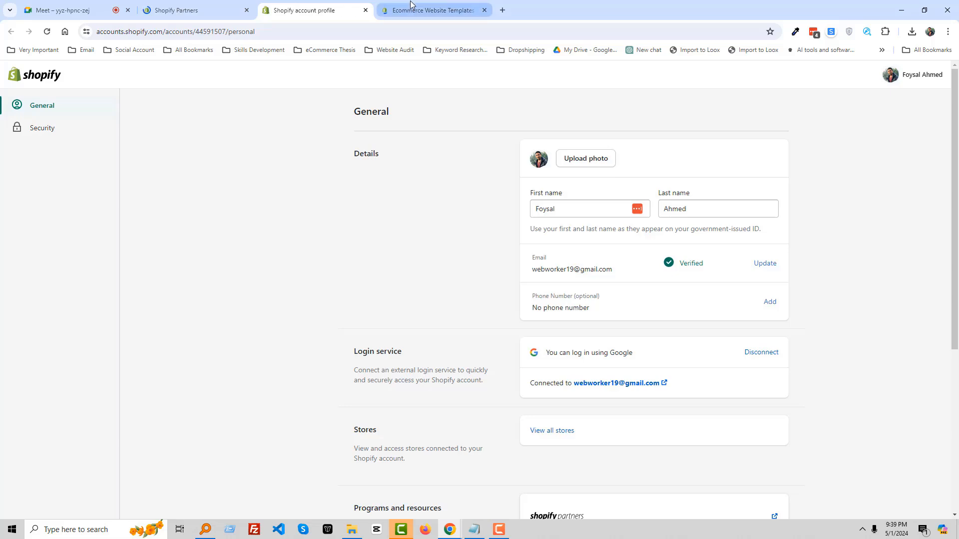
{"action": "left_click", "coordinate": [430, 10]}
{"action": "scroll", "coordinate": [375, 265], "scroll_direction": "down", "scroll_amount": 3}
{"action": "scroll", "coordinate": [595, 364], "scroll_direction": "up", "scroll_amount": 2}
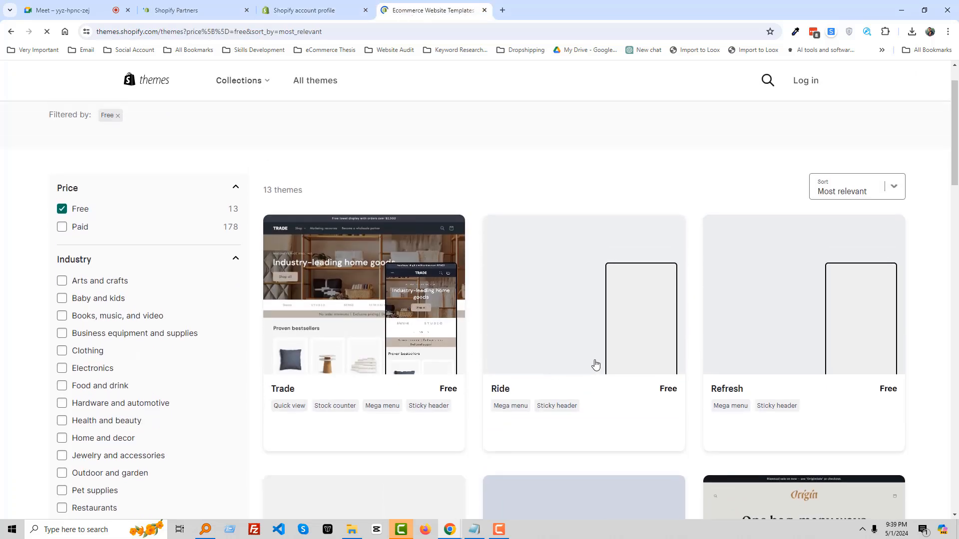
{"action": "scroll", "coordinate": [594, 365], "scroll_direction": "down", "scroll_amount": 4}
{"action": "scroll", "coordinate": [455, 366], "scroll_direction": "down", "scroll_amount": 3}
{"action": "scroll", "coordinate": [355, 336], "scroll_direction": "down", "scroll_amount": 6}
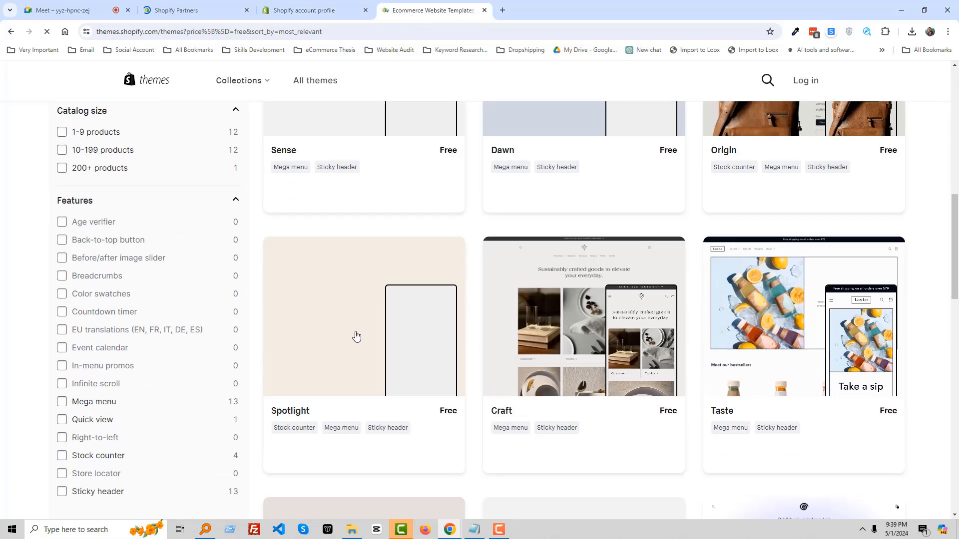
{"action": "scroll", "coordinate": [499, 341], "scroll_direction": "down", "scroll_amount": 7}
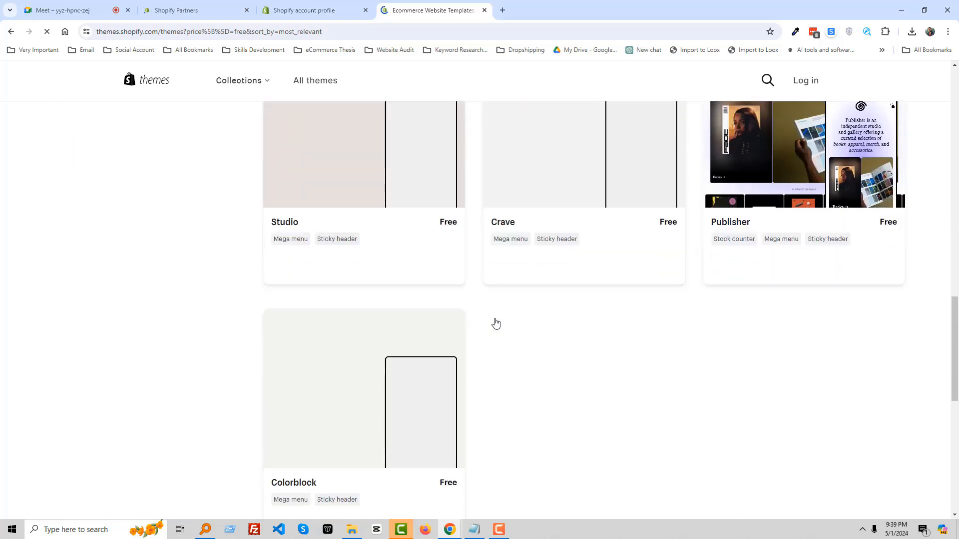
{"action": "scroll", "coordinate": [500, 350], "scroll_direction": "down", "scroll_amount": 3}
{"action": "scroll", "coordinate": [473, 355], "scroll_direction": "up", "scroll_amount": 20}
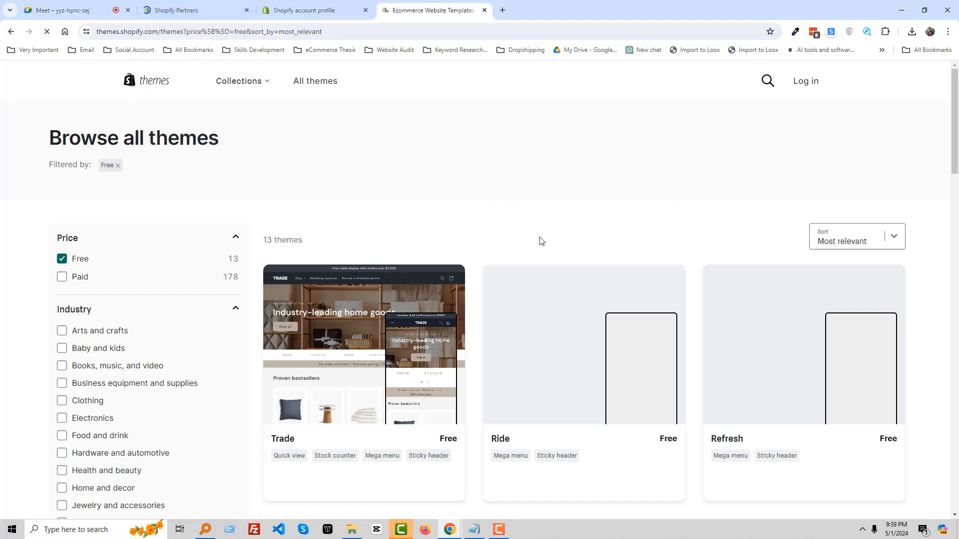
Switch to the Google Meet call and open the in-call messages, ready to write a message
{"action": "left_click", "coordinate": [106, 10]}
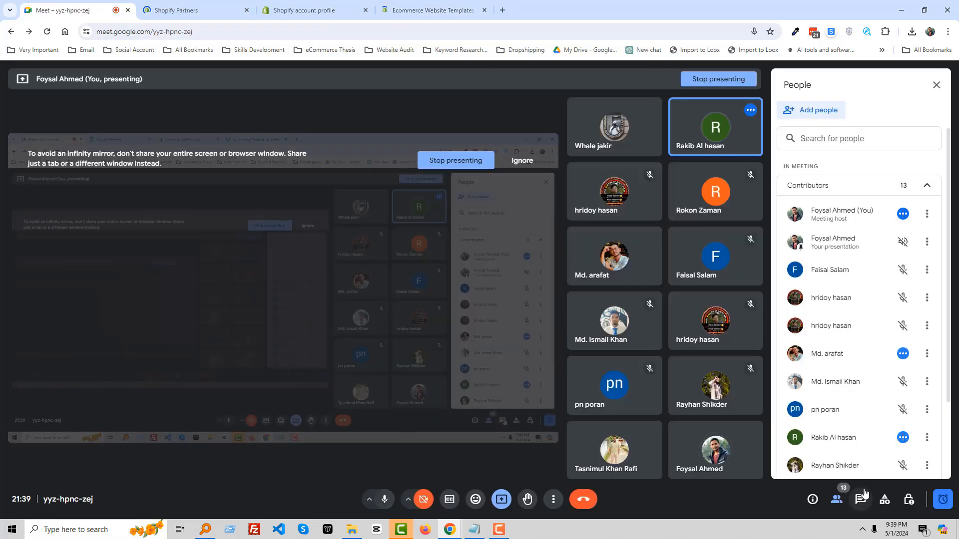
{"action": "left_click", "coordinate": [860, 499]}
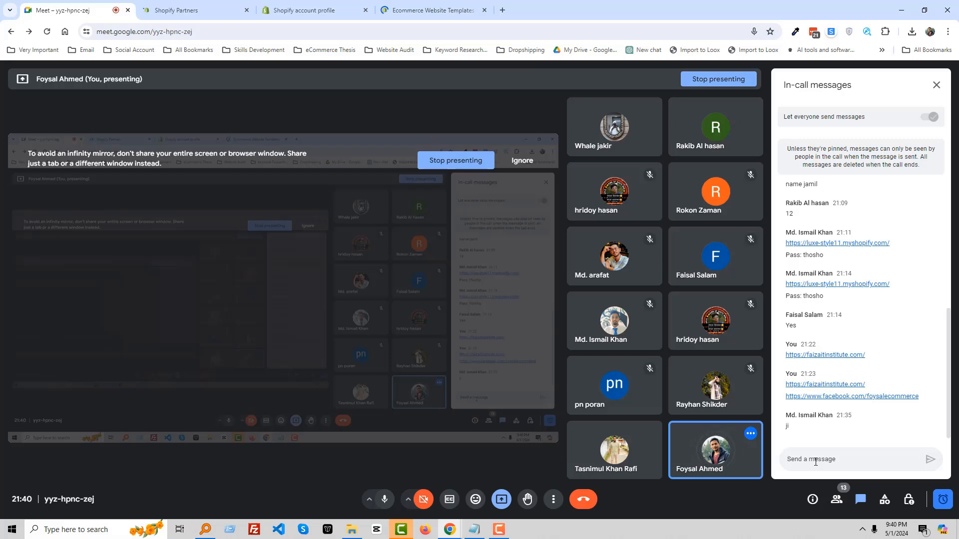
{"action": "left_click", "coordinate": [815, 462]}
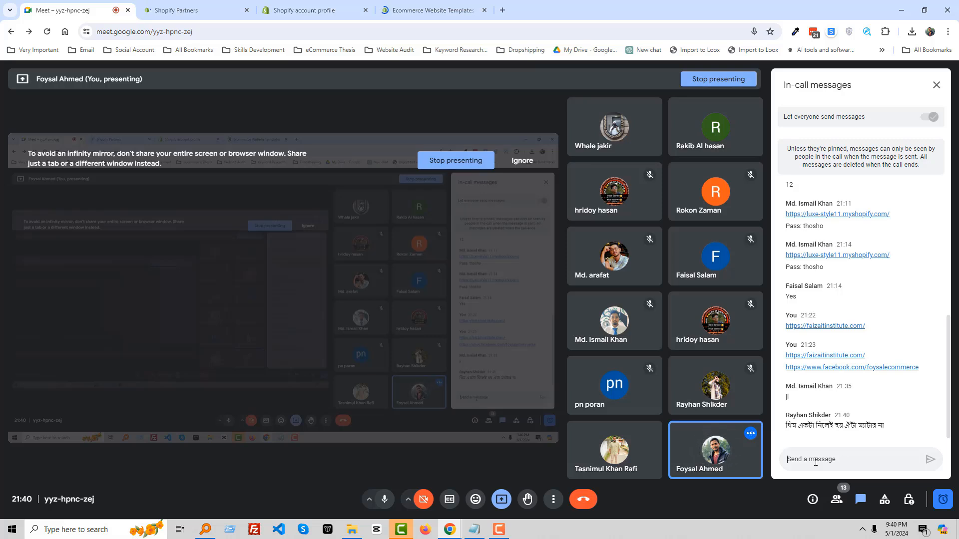
Close the Shopify account profile page and return to the Shopify Partners stores page
{"action": "left_click", "coordinate": [182, 8]}
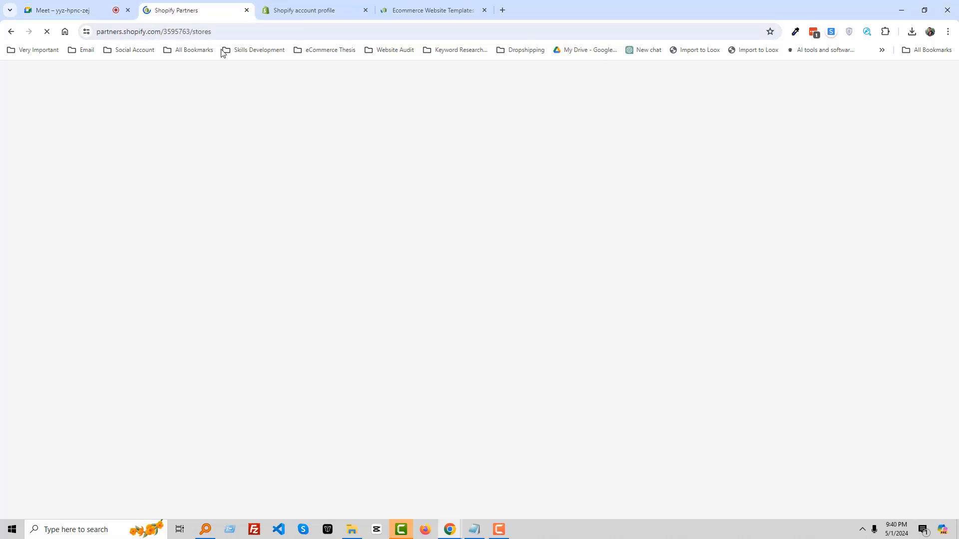
{"action": "left_click", "coordinate": [304, 4]}
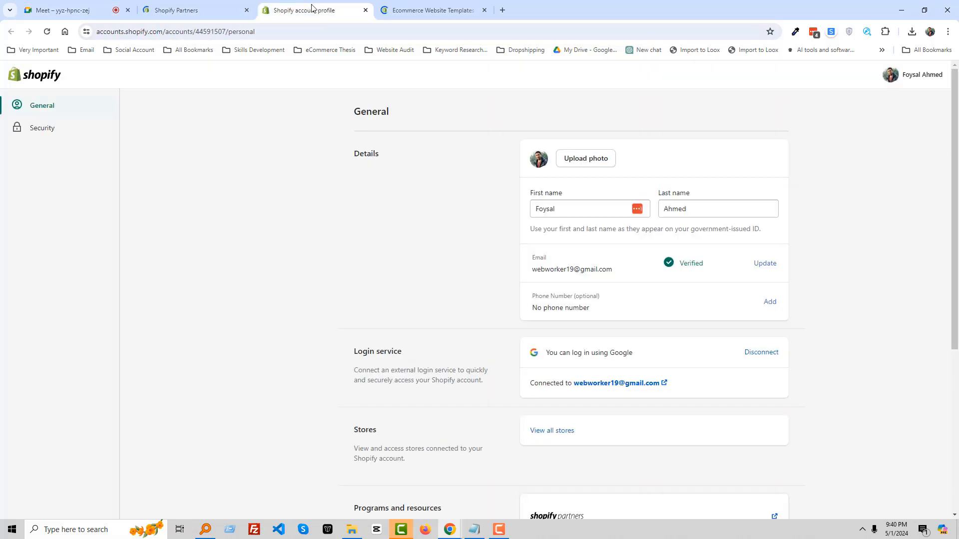
{"action": "left_click", "coordinate": [365, 10]}
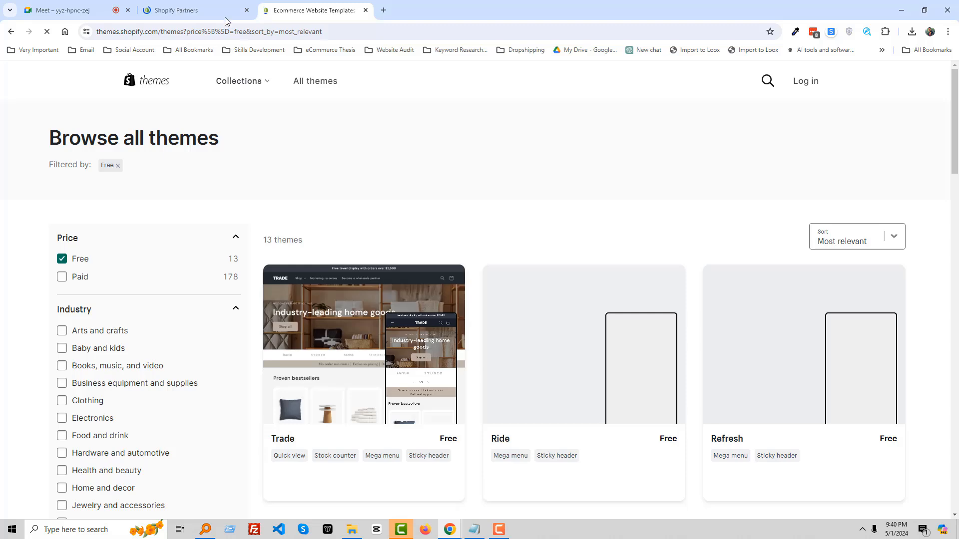
{"action": "left_click", "coordinate": [194, 6]}
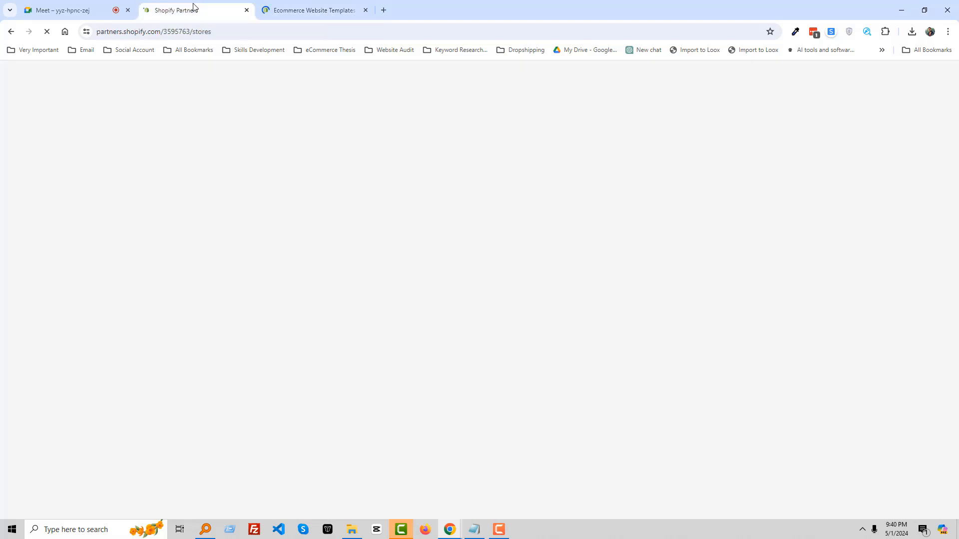
Read the theme replies in the Google Meet in-call messages and admit the waiting participant to the call
{"action": "left_click", "coordinate": [65, 10]}
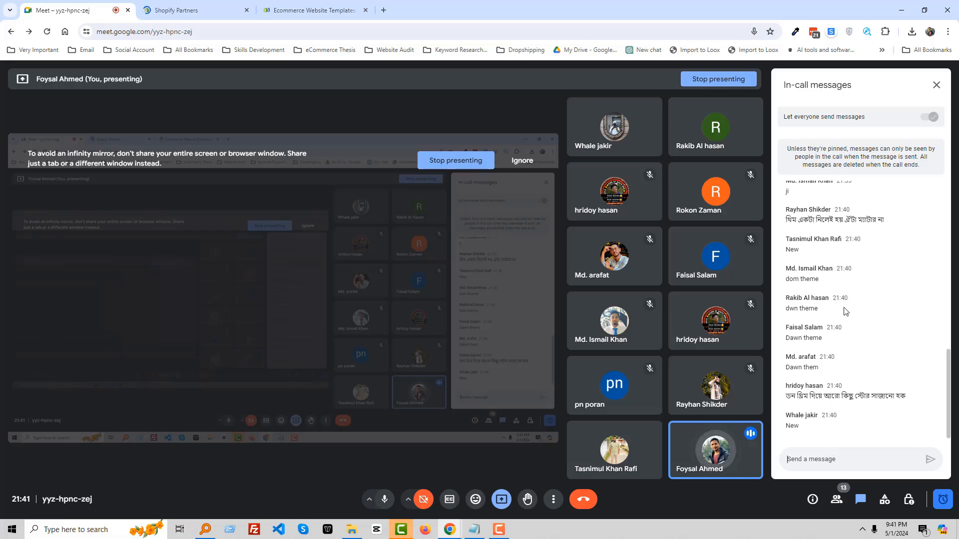
{"action": "scroll", "coordinate": [825, 230], "scroll_direction": "up", "scroll_amount": 3}
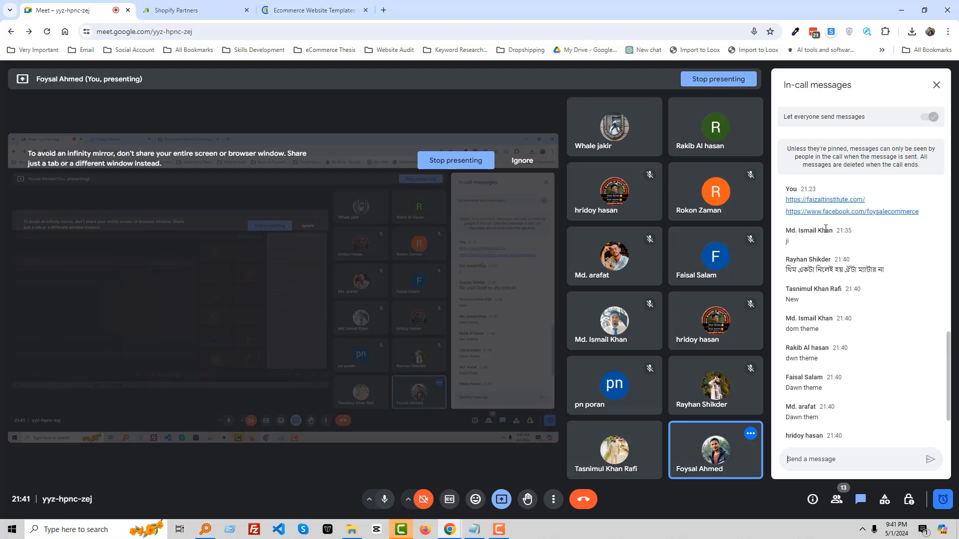
{"action": "scroll", "coordinate": [827, 230], "scroll_direction": "down", "scroll_amount": 3}
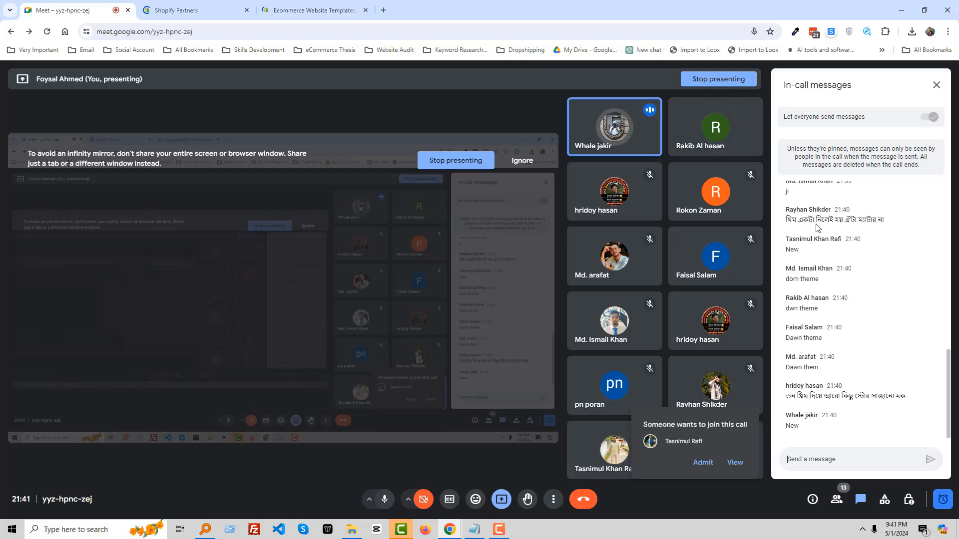
{"action": "left_click", "coordinate": [704, 464]}
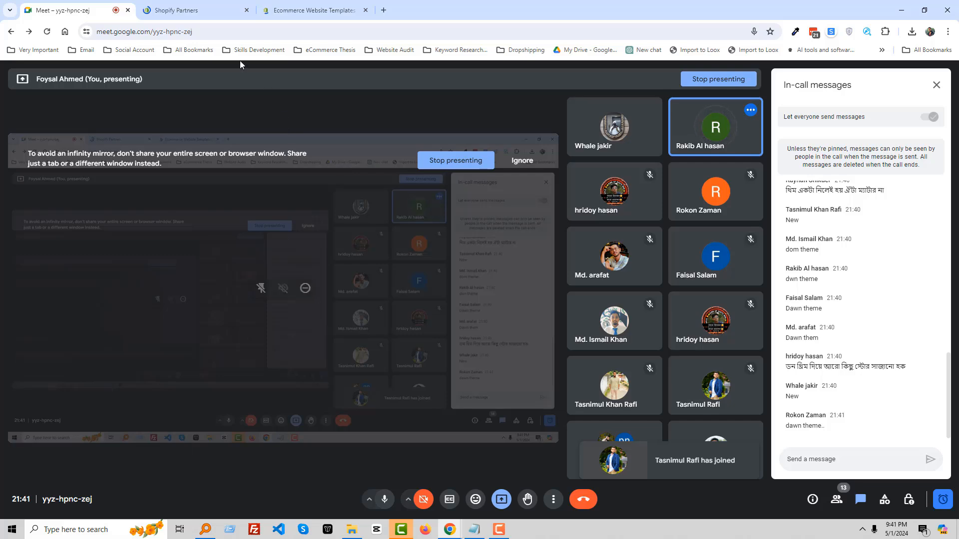
Switch from the Google Meet call back to the Shopify Partners stores page
{"action": "left_click", "coordinate": [310, 10]}
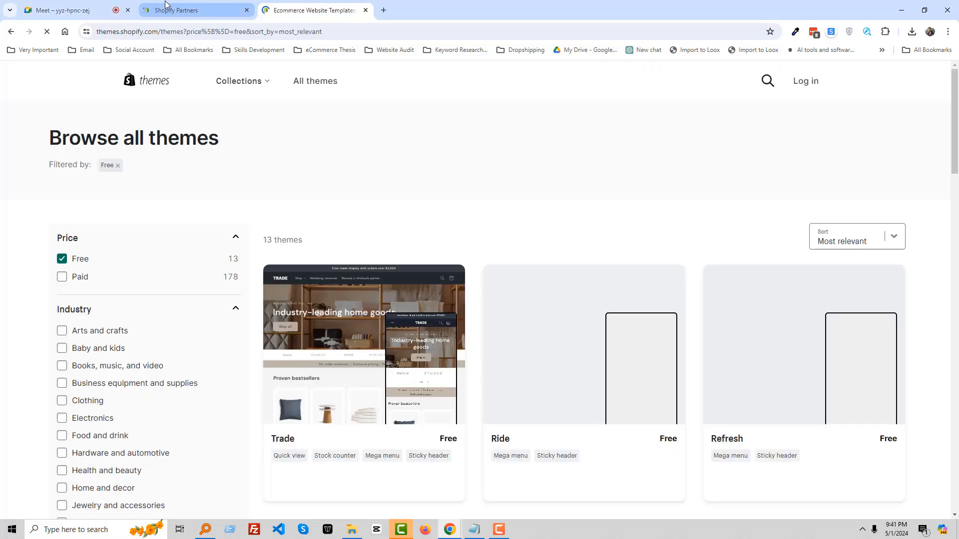
{"action": "left_click", "coordinate": [172, 10]}
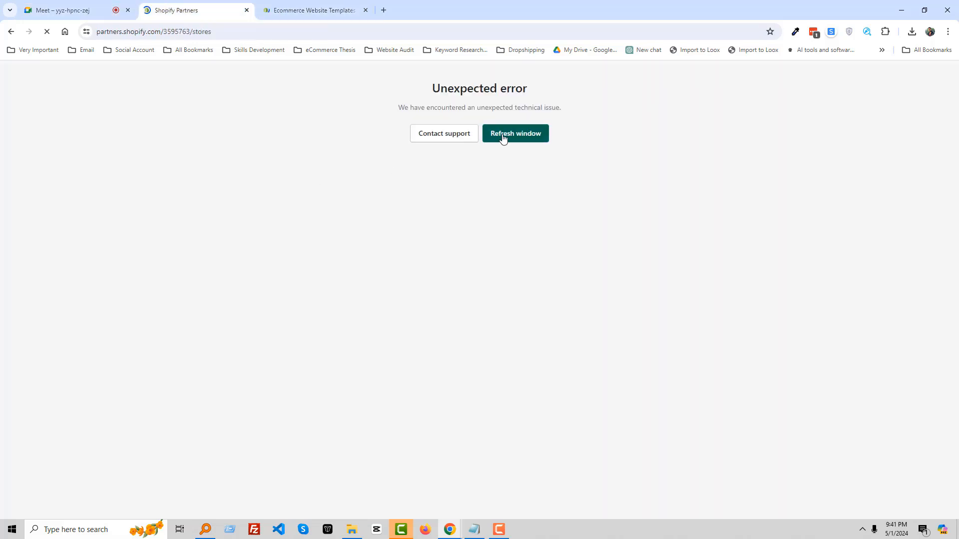
Check the Shopify Partners stores page and the free Shopify themes listing, and return to the Google Meet call
{"action": "left_click", "coordinate": [58, 8]}
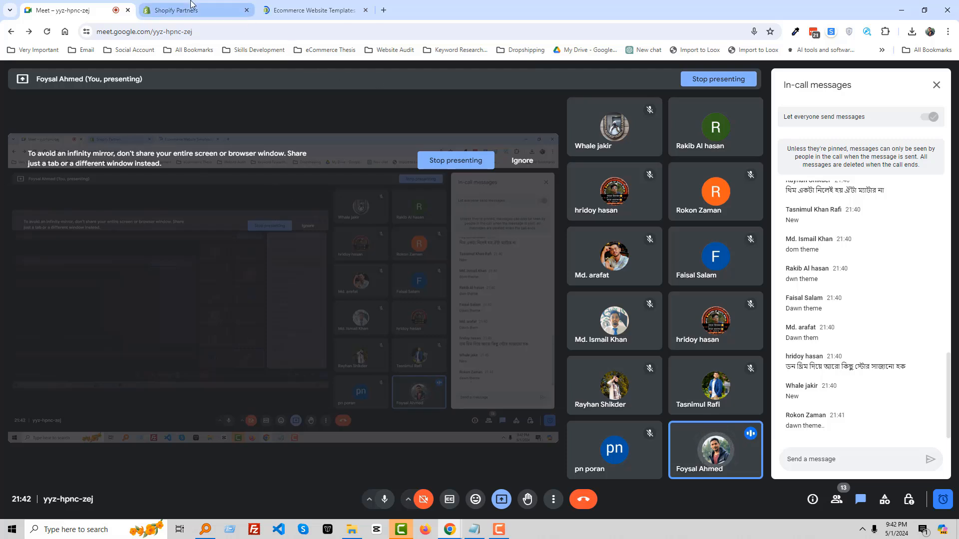
{"action": "left_click", "coordinate": [206, 10]}
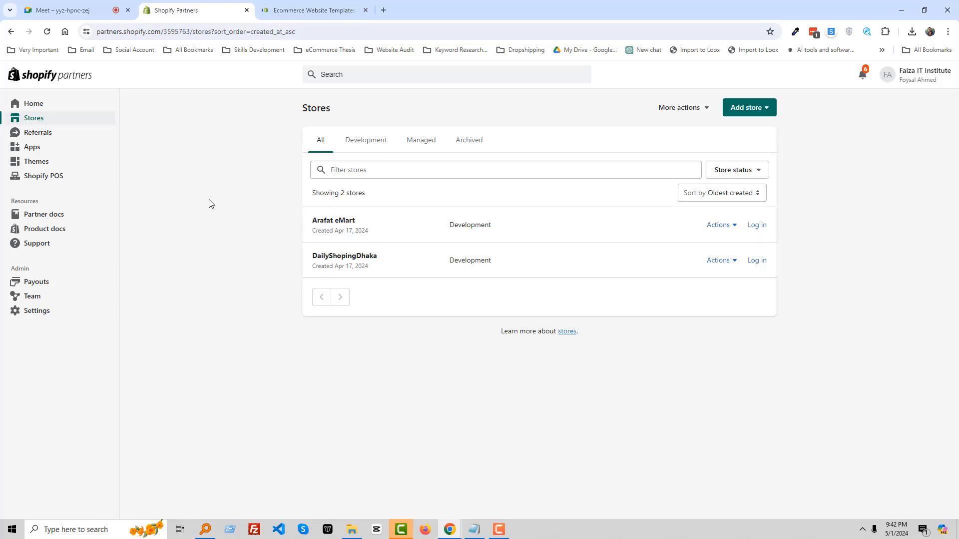
{"action": "left_click", "coordinate": [314, 9]}
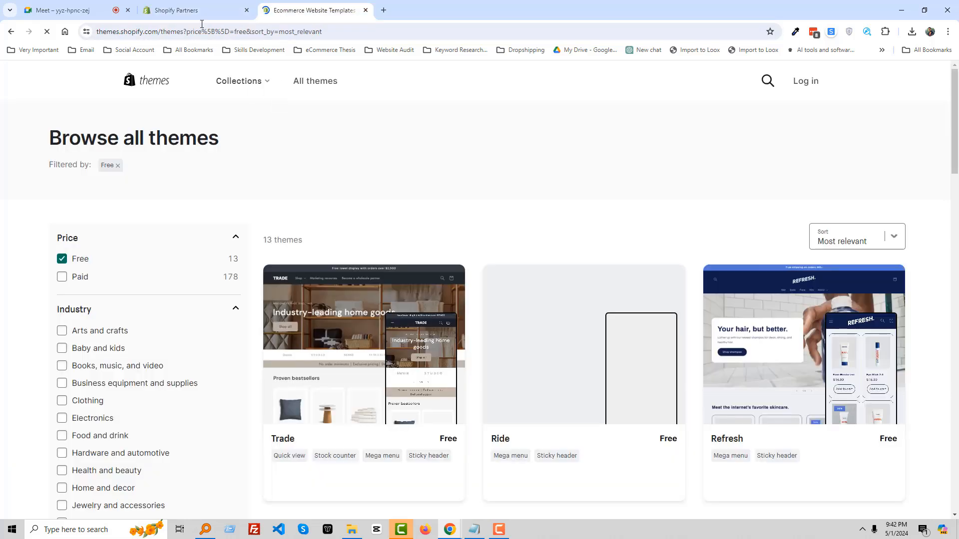
{"action": "left_click", "coordinate": [65, 10]}
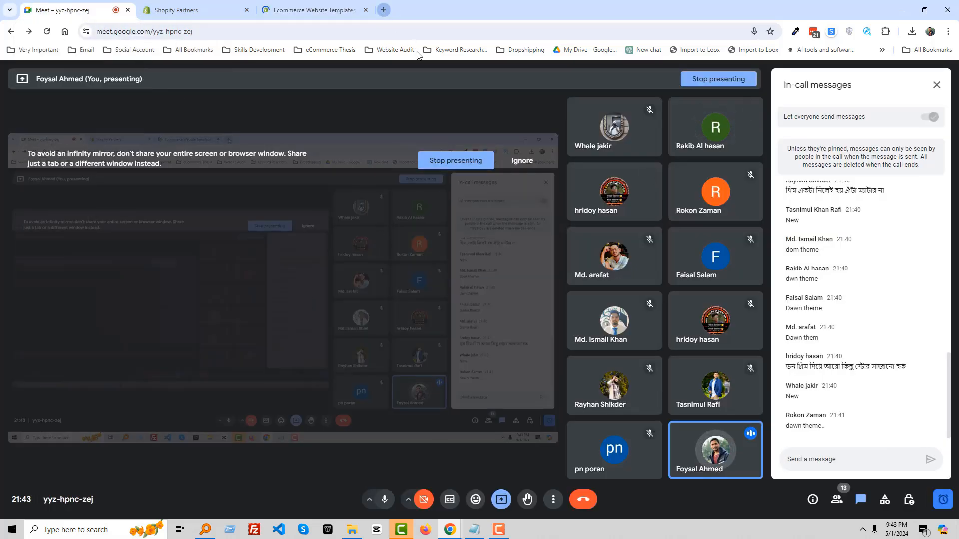
{"action": "left_click", "coordinate": [384, 10]}
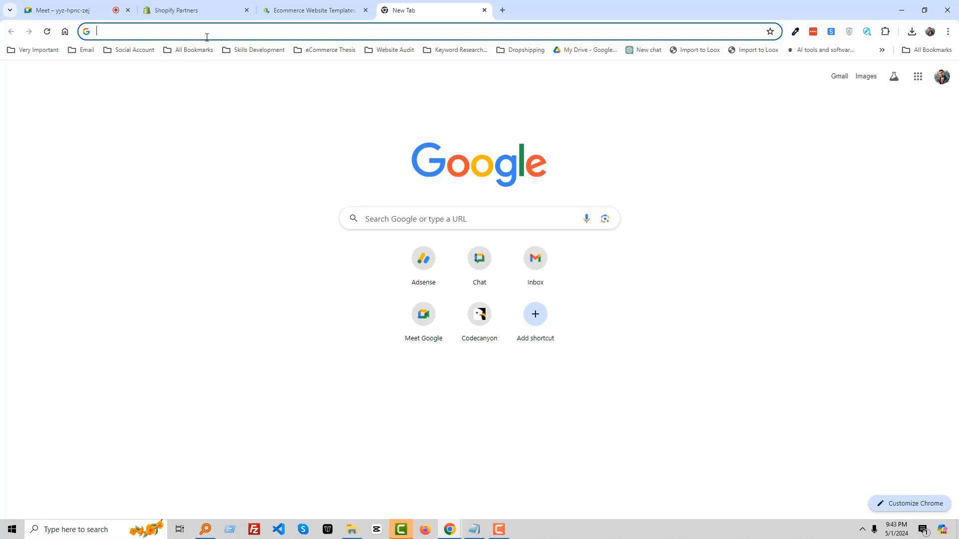
{"action": "type", "text": "themes.shopify.com"}
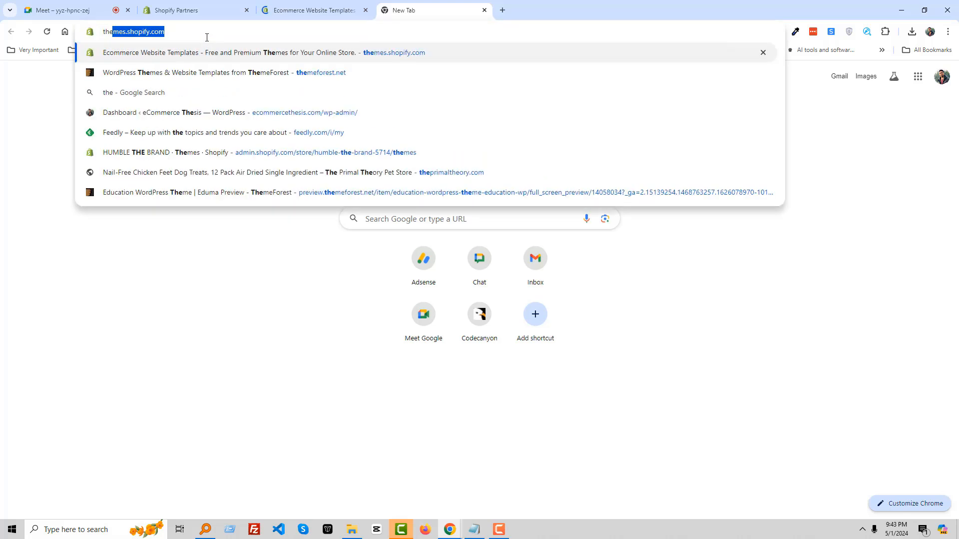
{"action": "key", "text": "Down"}
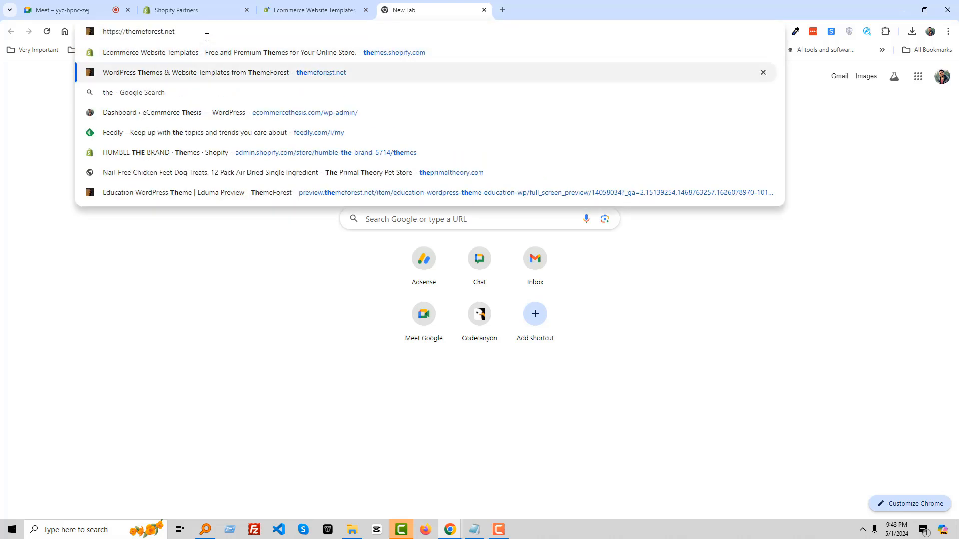
{"action": "key", "text": "Return"}
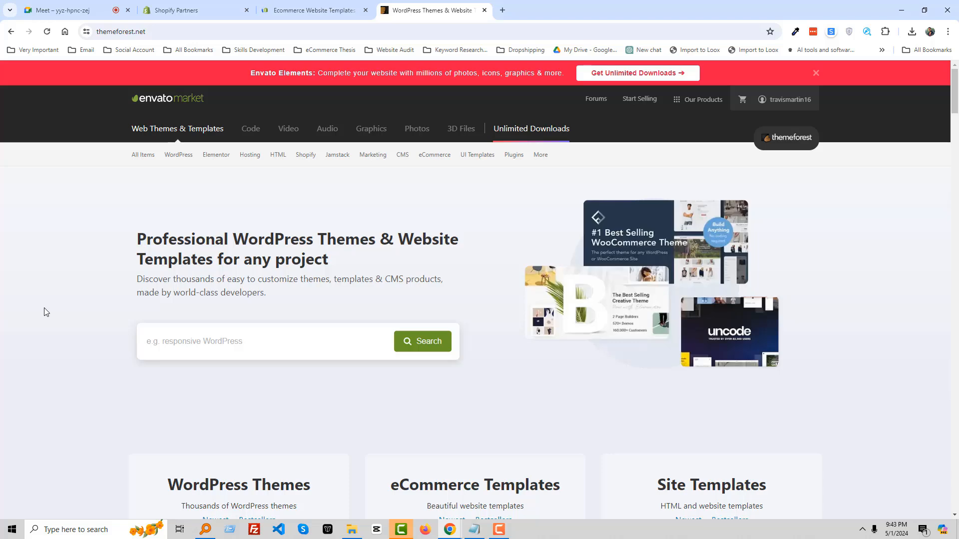
{"action": "left_click", "coordinate": [485, 10]}
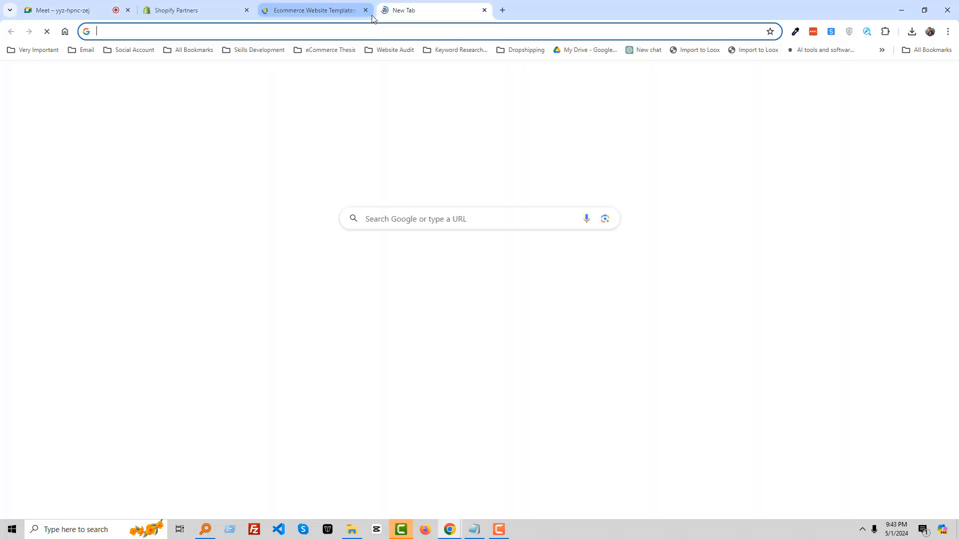
Open the ThemeForest website, themeforest.net, in a new browser tab
{"action": "left_click", "coordinate": [384, 11]}
{"action": "type", "text": "t"}
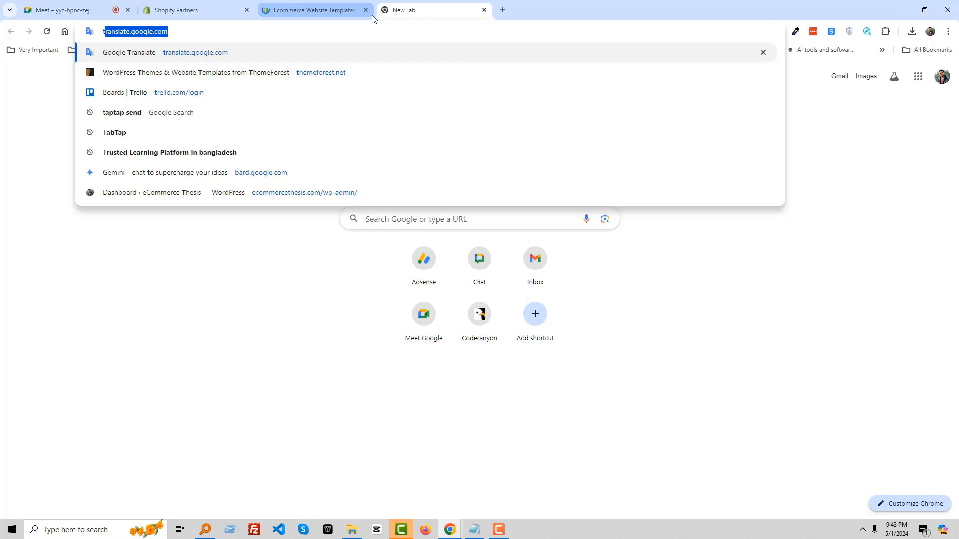
{"action": "type", "text": "hee"}
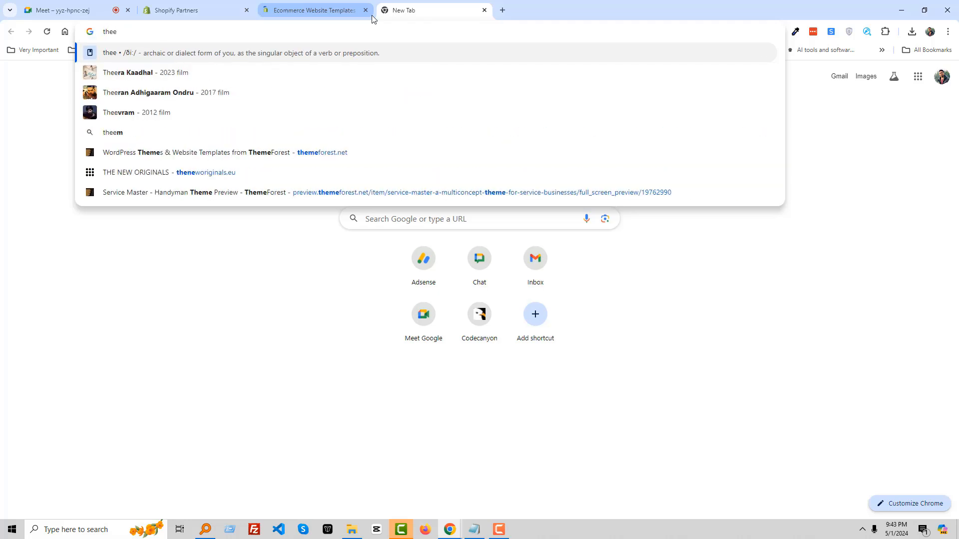
{"action": "key", "text": "BackSpace"}
{"action": "key", "text": "BackSpace"}
{"action": "key", "text": "BackSpace"}
{"action": "key", "text": "BackSpace"}
{"action": "type", "text": "theme"}
{"action": "key", "text": "Return"}
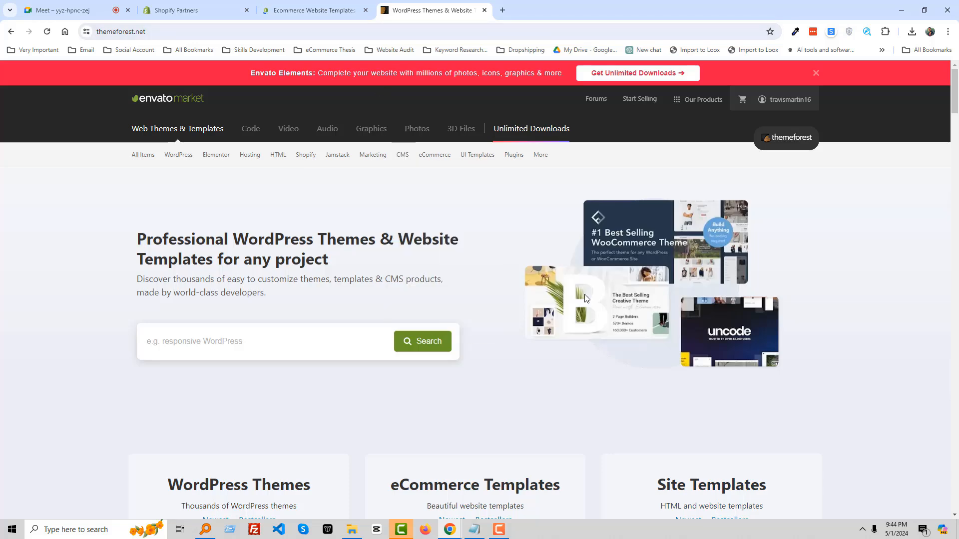
Search ThemeForest for "shopify" using the earlier search suggestion
{"action": "scroll", "coordinate": [484, 290], "scroll_direction": "down", "scroll_amount": 3}
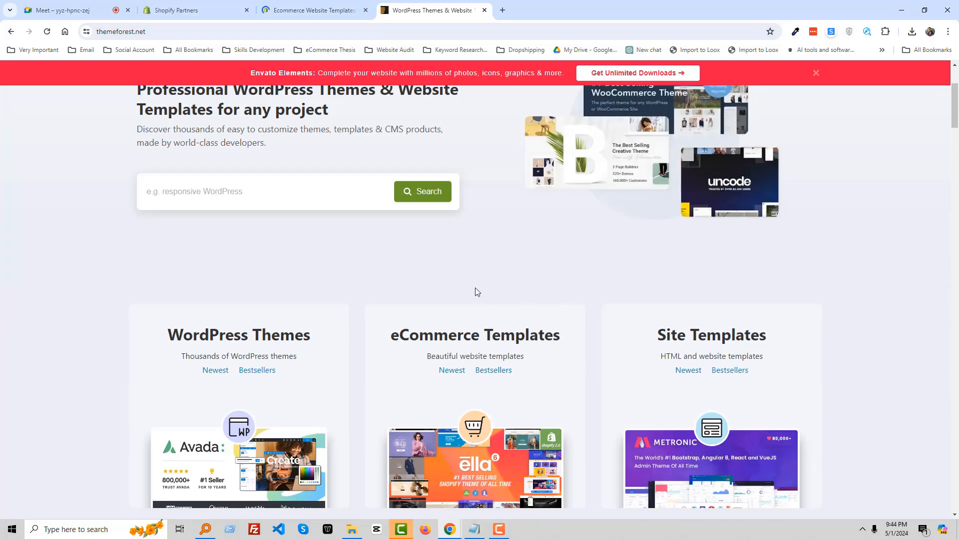
{"action": "scroll", "coordinate": [280, 204], "scroll_direction": "down", "scroll_amount": 3}
{"action": "scroll", "coordinate": [264, 153], "scroll_direction": "up", "scroll_amount": 2}
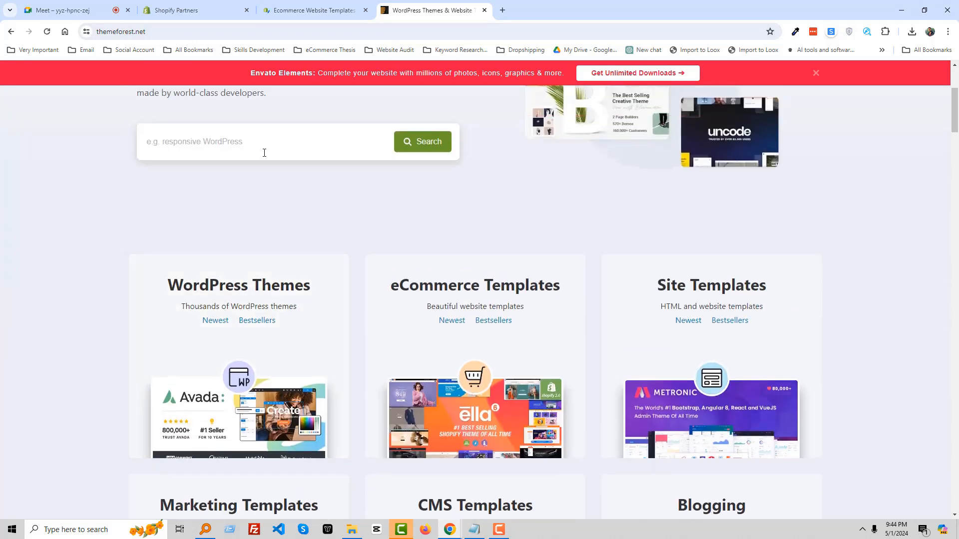
{"action": "left_click", "coordinate": [264, 152]}
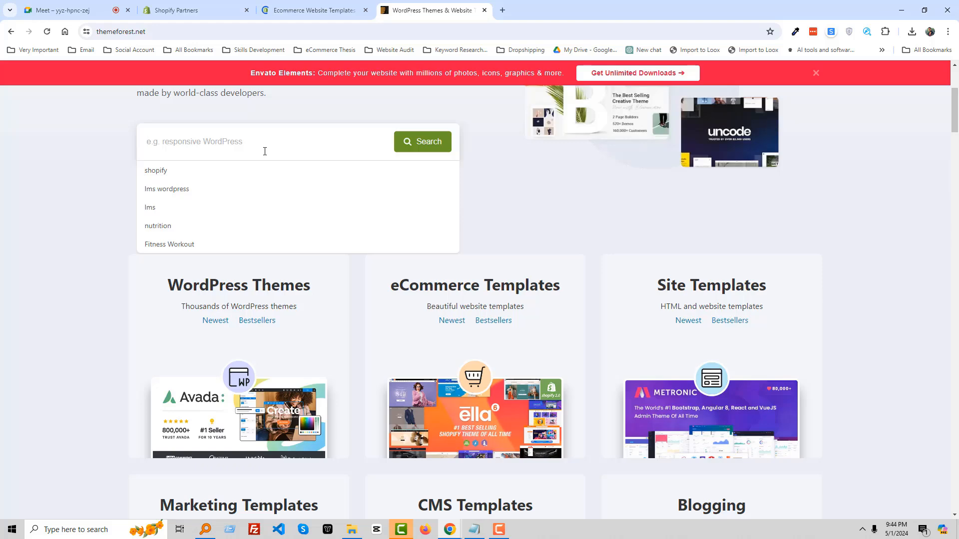
{"action": "left_click", "coordinate": [268, 172]}
{"action": "left_click", "coordinate": [414, 143]}
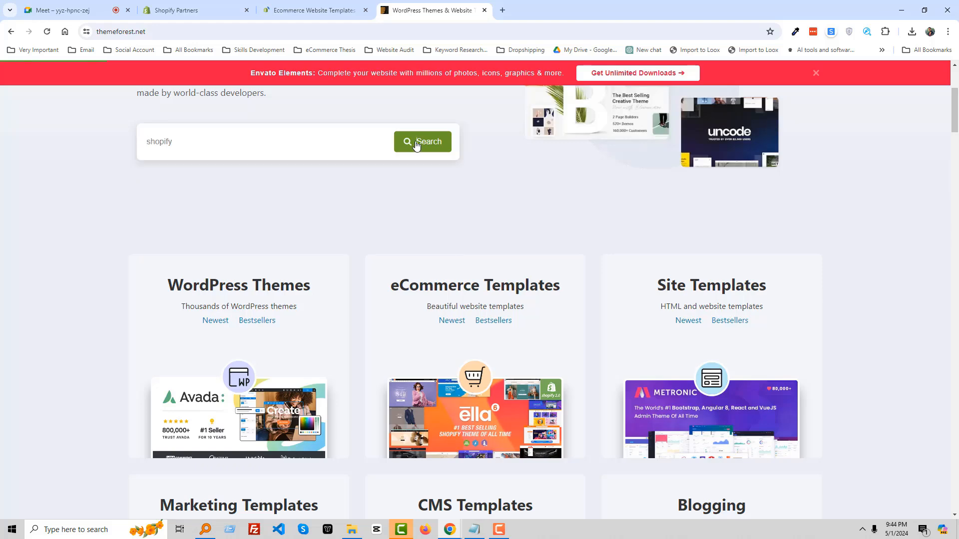
Open the live previews of the Wokiee, Alukas and Porto Shopify themes from the search results
{"action": "scroll", "coordinate": [417, 145], "scroll_direction": "down", "scroll_amount": 1}
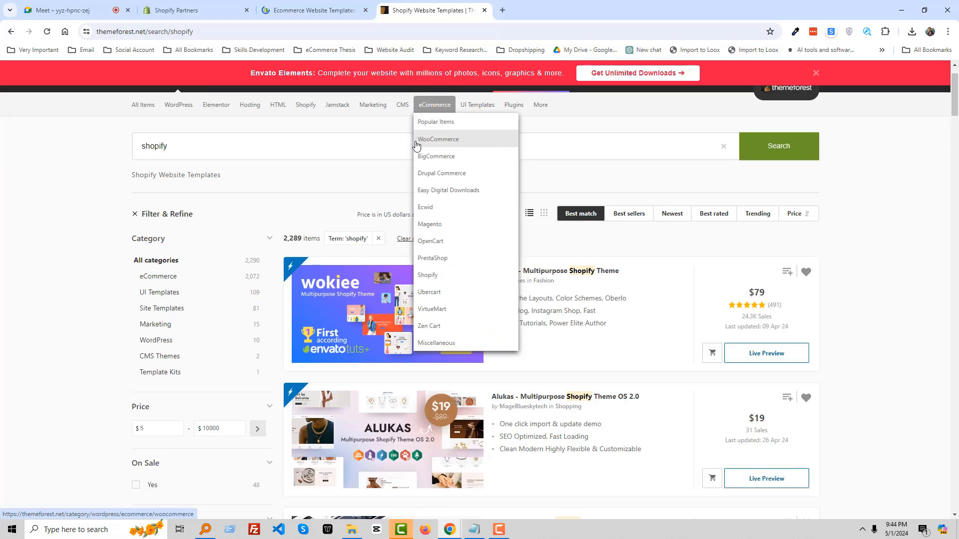
{"action": "scroll", "coordinate": [226, 151], "scroll_direction": "down", "scroll_amount": 2}
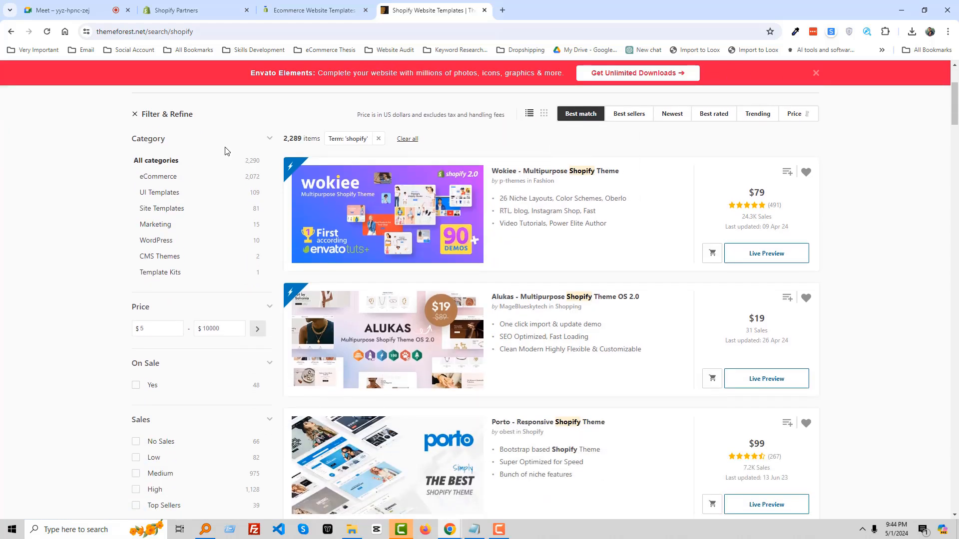
{"action": "scroll", "coordinate": [225, 151], "scroll_direction": "up", "scroll_amount": 3}
{"action": "scroll", "coordinate": [325, 203], "scroll_direction": "down", "scroll_amount": 2}
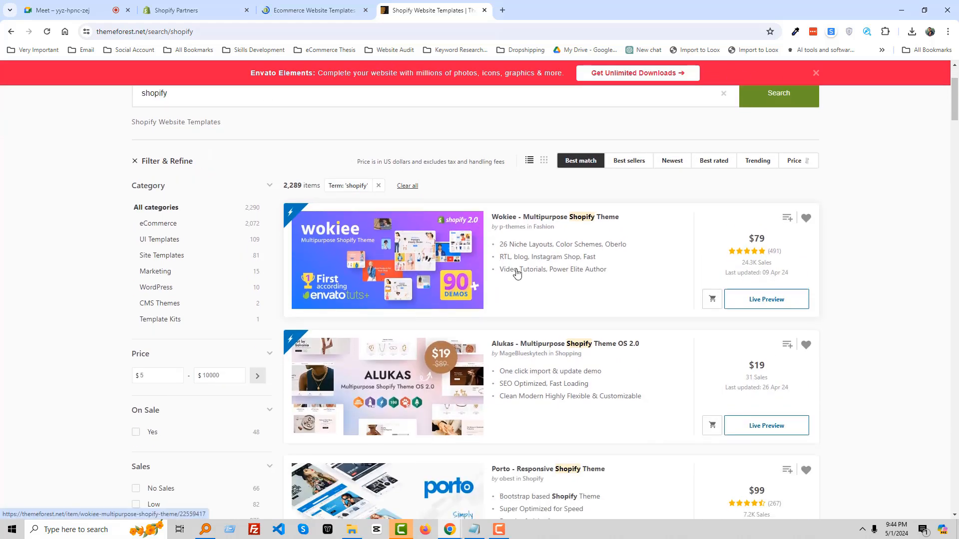
{"action": "scroll", "coordinate": [517, 274], "scroll_direction": "down", "scroll_amount": 1}
{"action": "left_click", "coordinate": [766, 253]}
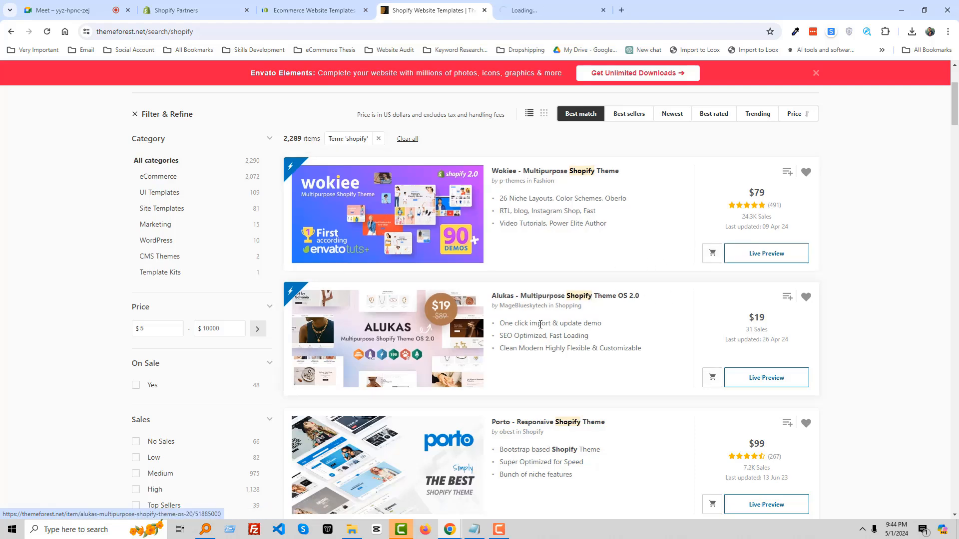
{"action": "scroll", "coordinate": [614, 336], "scroll_direction": "down", "scroll_amount": 1}
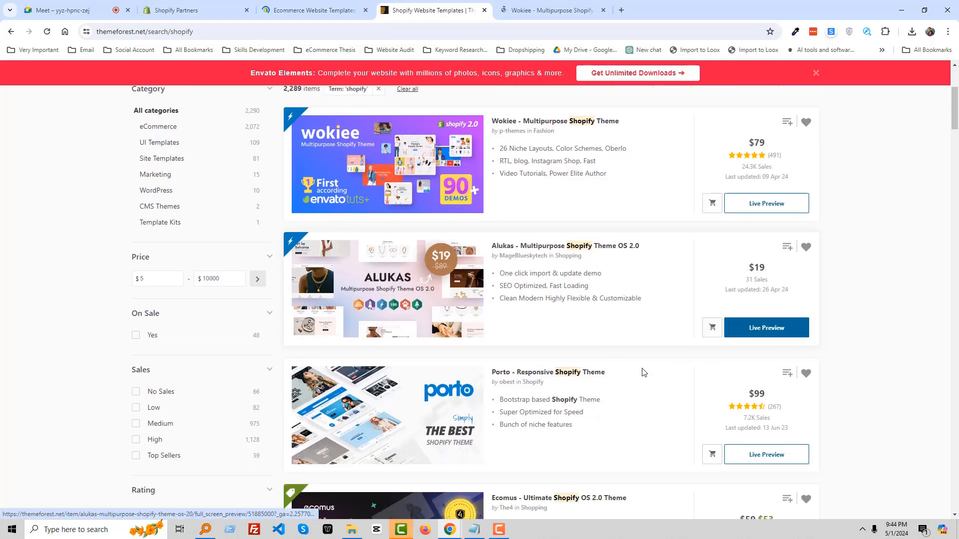
{"action": "scroll", "coordinate": [644, 372], "scroll_direction": "down", "scroll_amount": 2}
{"action": "left_click", "coordinate": [763, 355]}
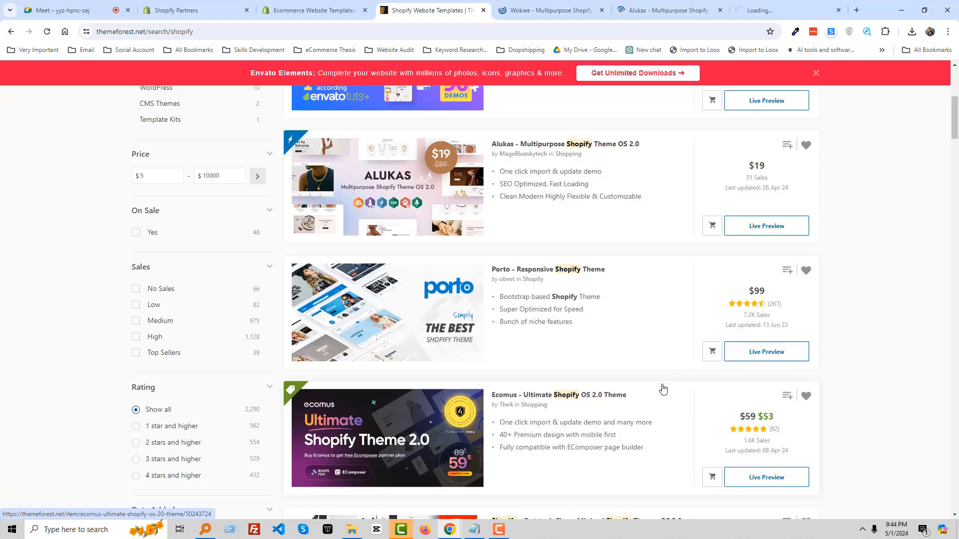
Open the live previews of the Ecomus and Outstock Shopify themes from the search results
{"action": "scroll", "coordinate": [663, 389], "scroll_direction": "down", "scroll_amount": 1}
{"action": "left_click", "coordinate": [755, 384]}
{"action": "scroll", "coordinate": [630, 385], "scroll_direction": "down", "scroll_amount": 1}
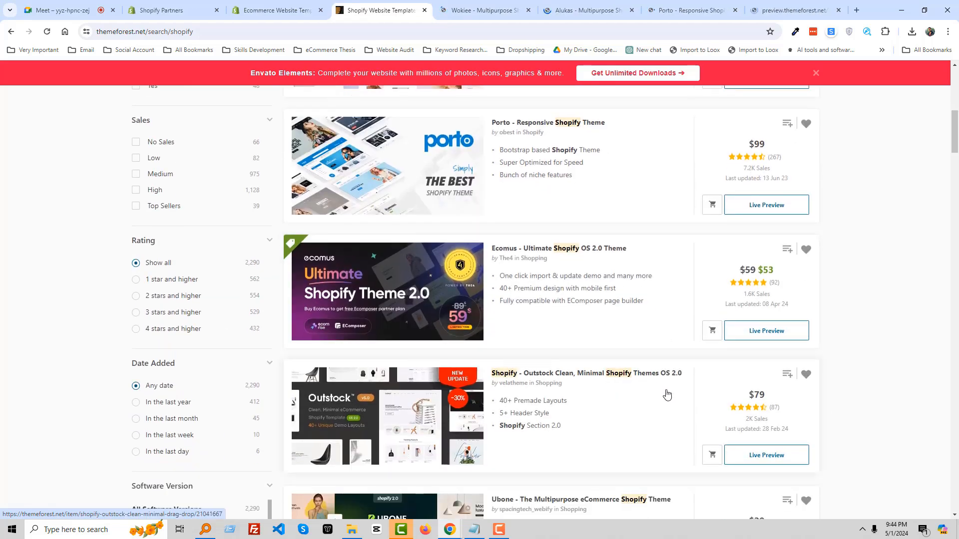
{"action": "scroll", "coordinate": [689, 400], "scroll_direction": "down", "scroll_amount": 1}
{"action": "left_click", "coordinate": [748, 406]}
{"action": "scroll", "coordinate": [744, 410], "scroll_direction": "down", "scroll_amount": 2}
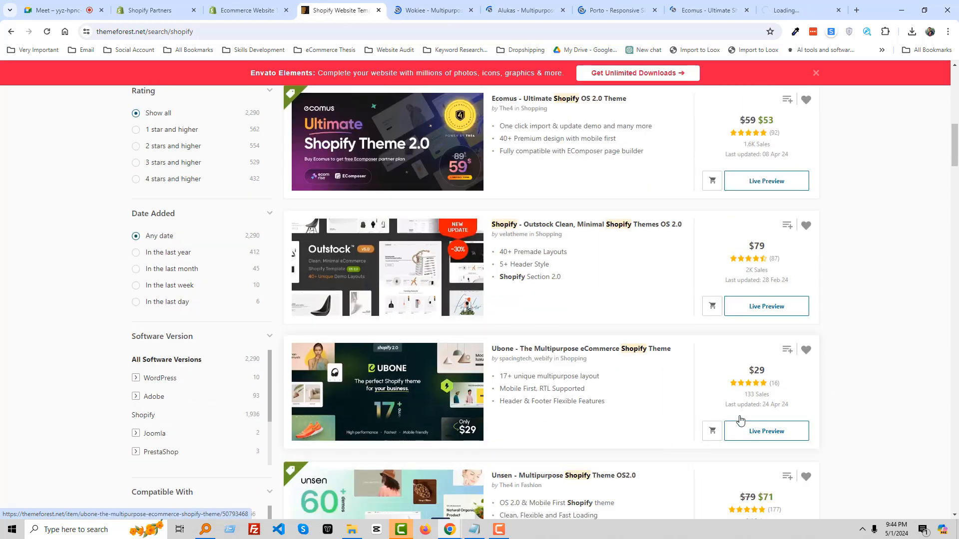
Open the live previews of the Unsen and Avone multipurpose Shopify themes from the search results
{"action": "scroll", "coordinate": [744, 425], "scroll_direction": "down", "scroll_amount": 2}
{"action": "scroll", "coordinate": [772, 379], "scroll_direction": "down", "scroll_amount": 2}
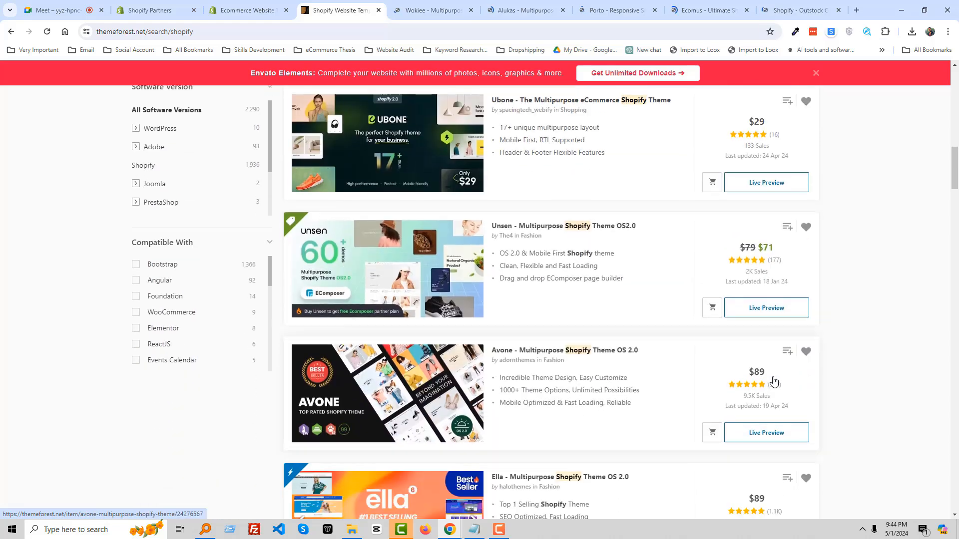
{"action": "left_click", "coordinate": [757, 310]}
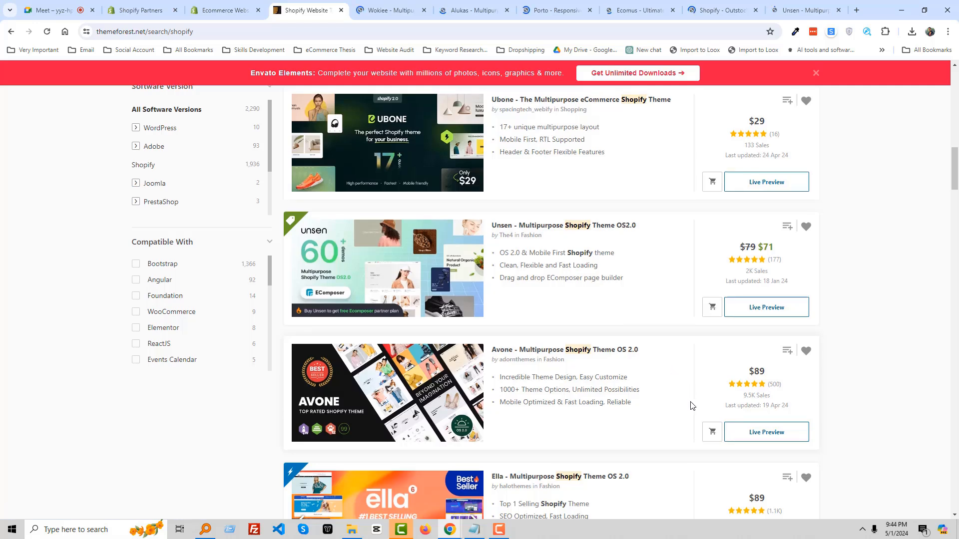
{"action": "scroll", "coordinate": [694, 402], "scroll_direction": "down", "scroll_amount": 1}
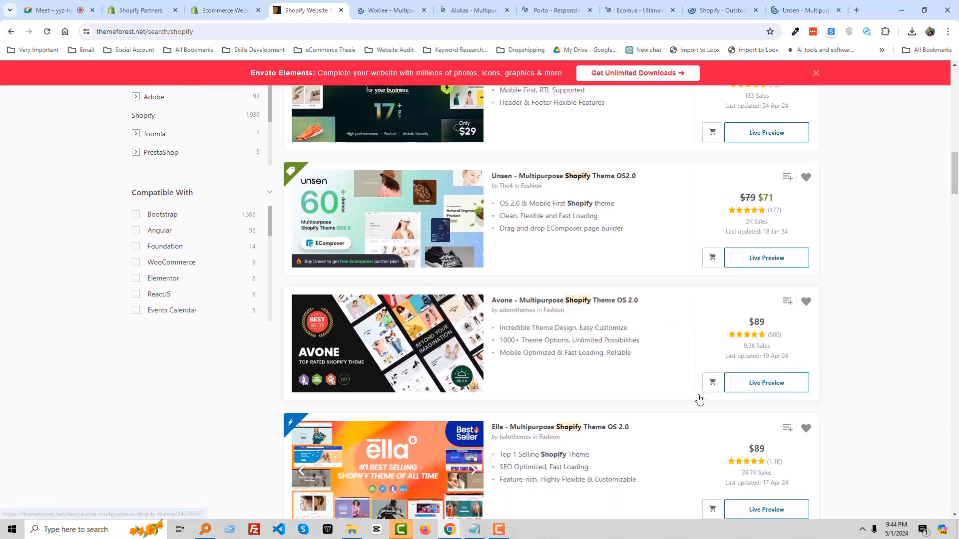
{"action": "left_click", "coordinate": [770, 389]}
Open the live previews of the Ella, Minimog and Barberry Shopify themes from the search results
{"action": "scroll", "coordinate": [771, 368], "scroll_direction": "down", "scroll_amount": 3}
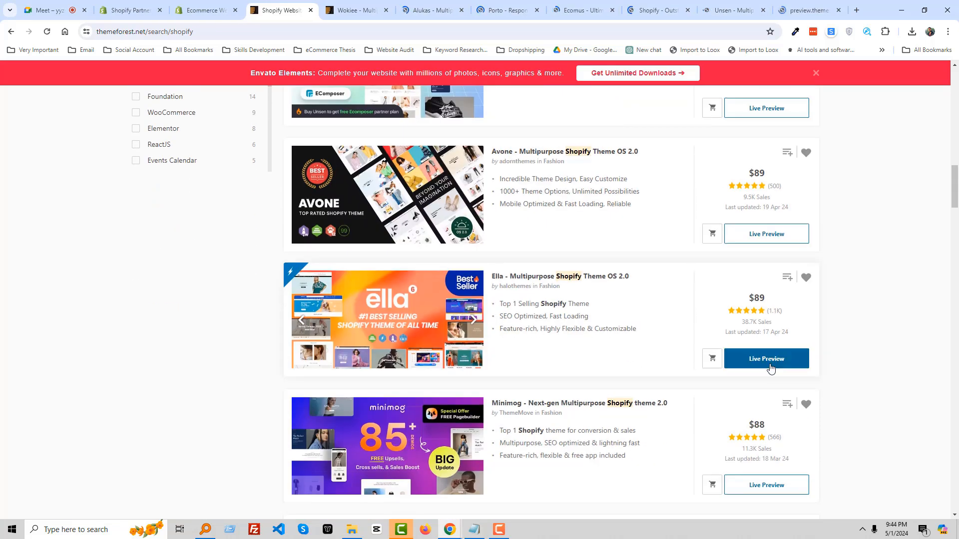
{"action": "left_click", "coordinate": [771, 368]}
{"action": "left_click", "coordinate": [764, 486]}
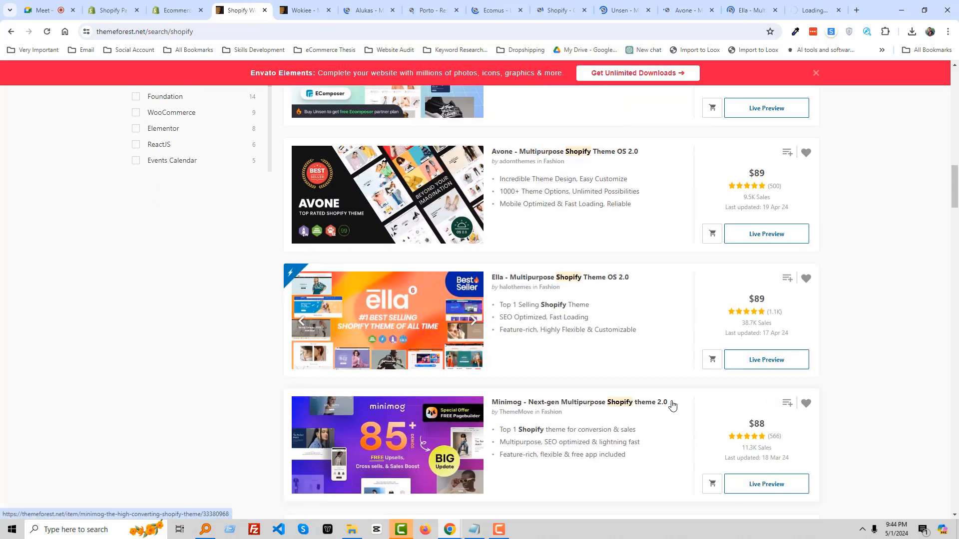
{"action": "scroll", "coordinate": [671, 404], "scroll_direction": "down", "scroll_amount": 3}
{"action": "left_click", "coordinate": [760, 457]}
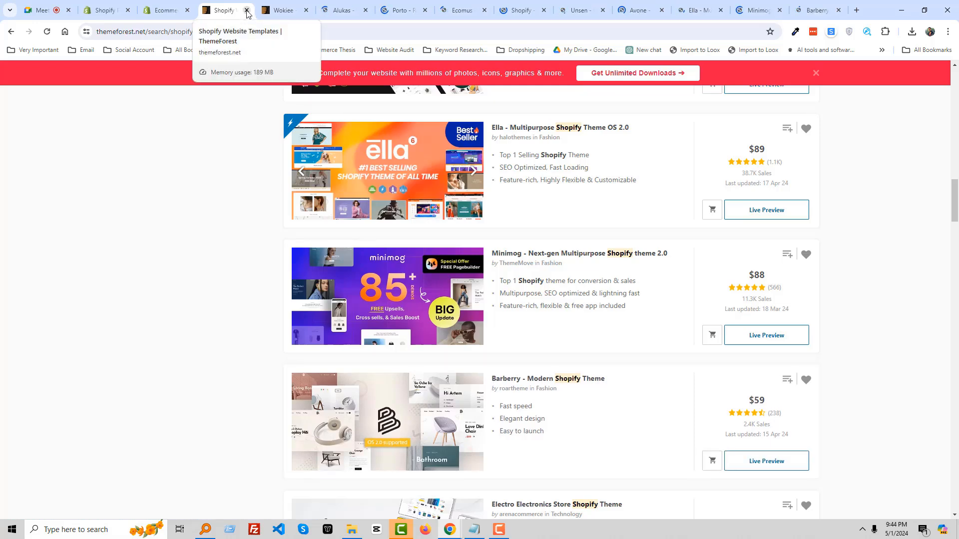
Look through the Wokiee theme preview down to its home page layouts library, and close that preview
{"action": "left_click", "coordinate": [272, 11]}
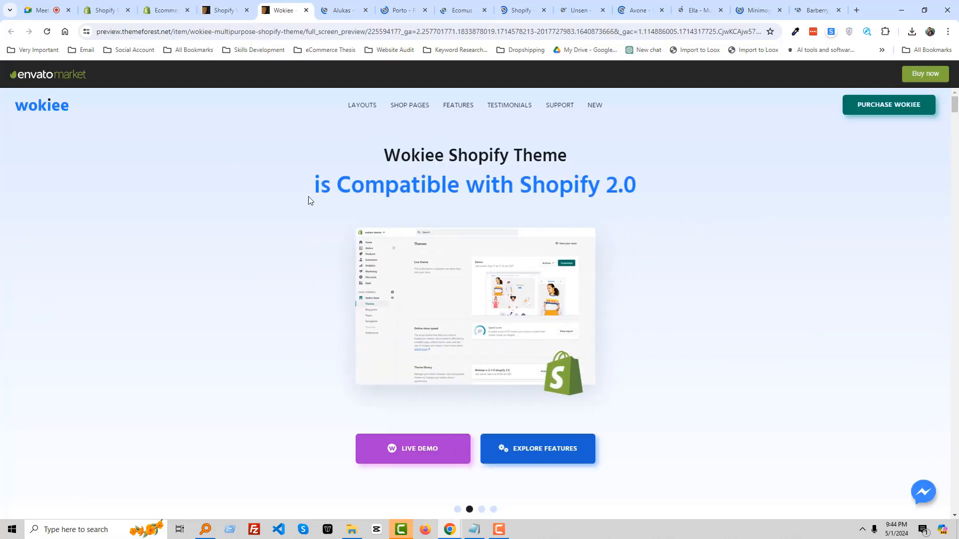
{"action": "scroll", "coordinate": [428, 278], "scroll_direction": "down", "scroll_amount": 10}
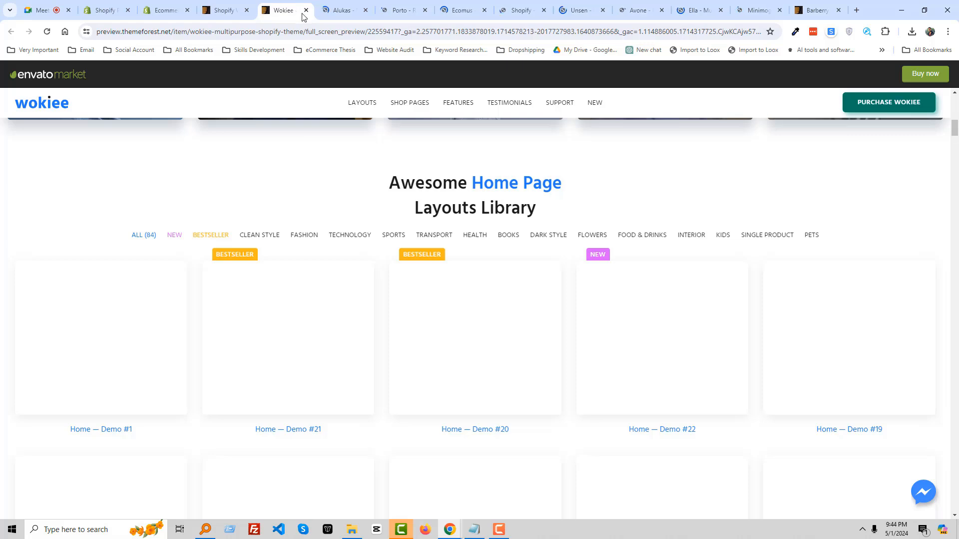
{"action": "left_click", "coordinate": [307, 11]}
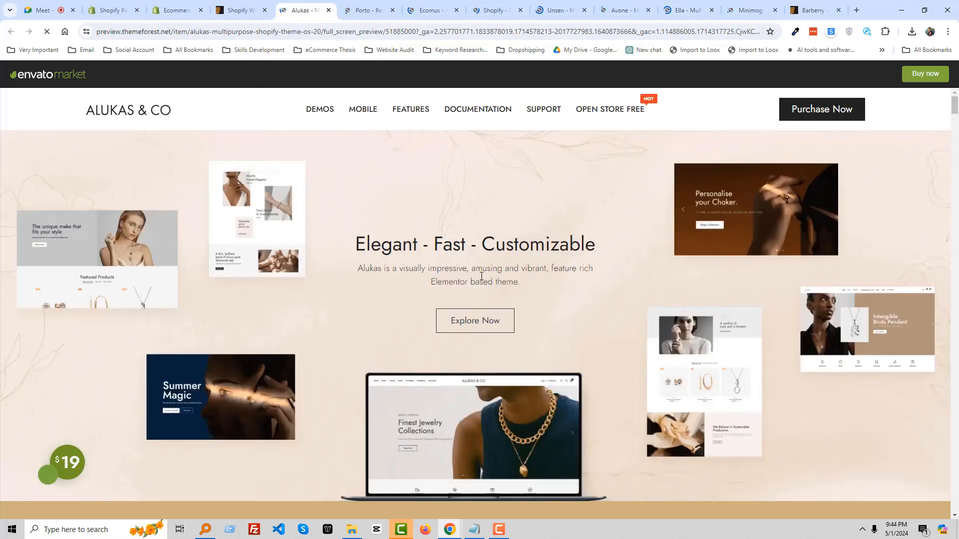
Look through the Alukas theme preview and jump to its demos section
{"action": "scroll", "coordinate": [481, 276], "scroll_direction": "down", "scroll_amount": 9}
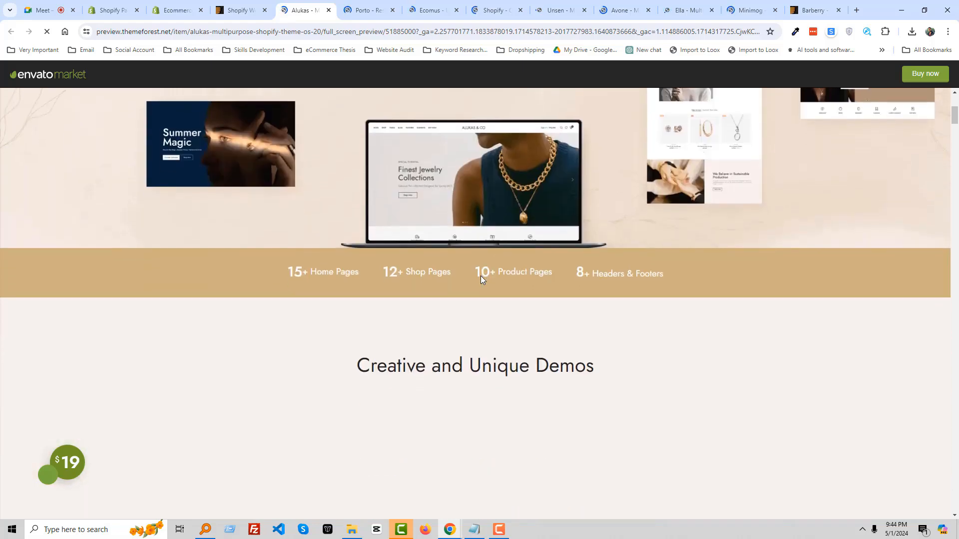
{"action": "scroll", "coordinate": [481, 280], "scroll_direction": "up", "scroll_amount": 9}
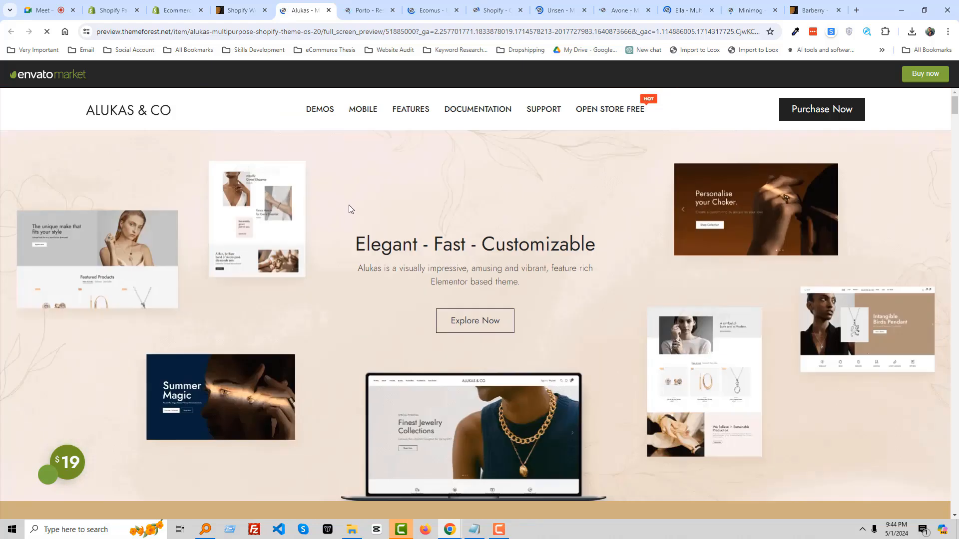
{"action": "left_click", "coordinate": [322, 110]}
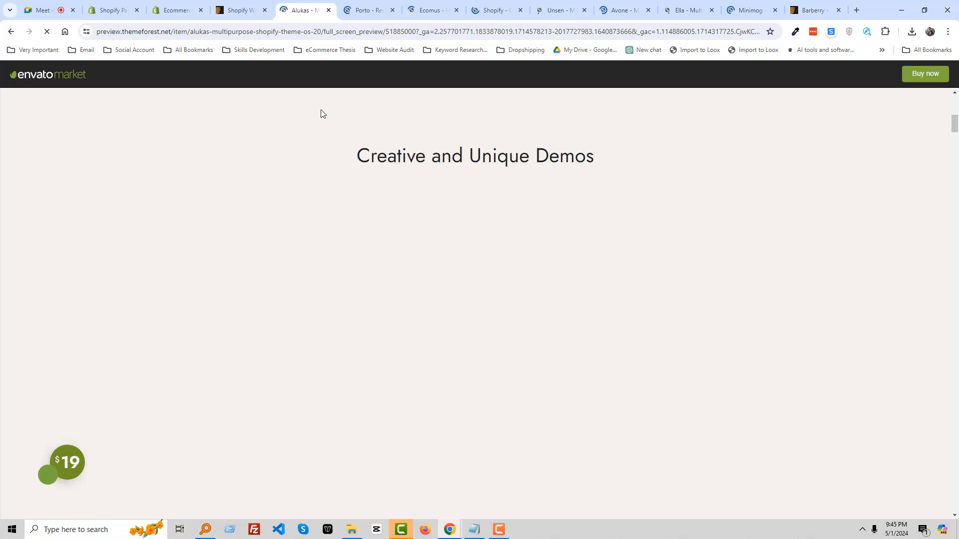
Open the live demo store of the Barberry theme from its ThemeForest preview page
{"action": "left_click", "coordinate": [813, 10]}
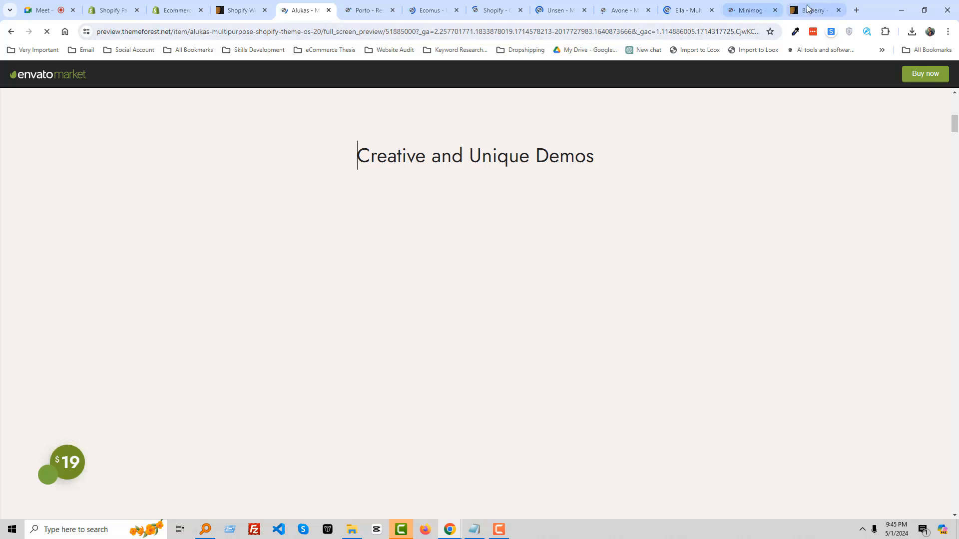
{"action": "scroll", "coordinate": [508, 260], "scroll_direction": "down", "scroll_amount": 1}
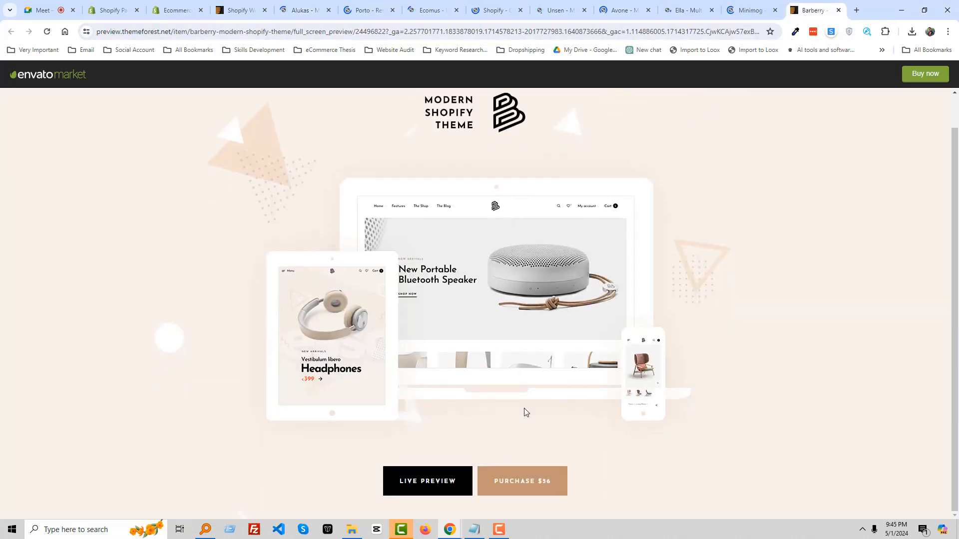
{"action": "left_click", "coordinate": [452, 481]}
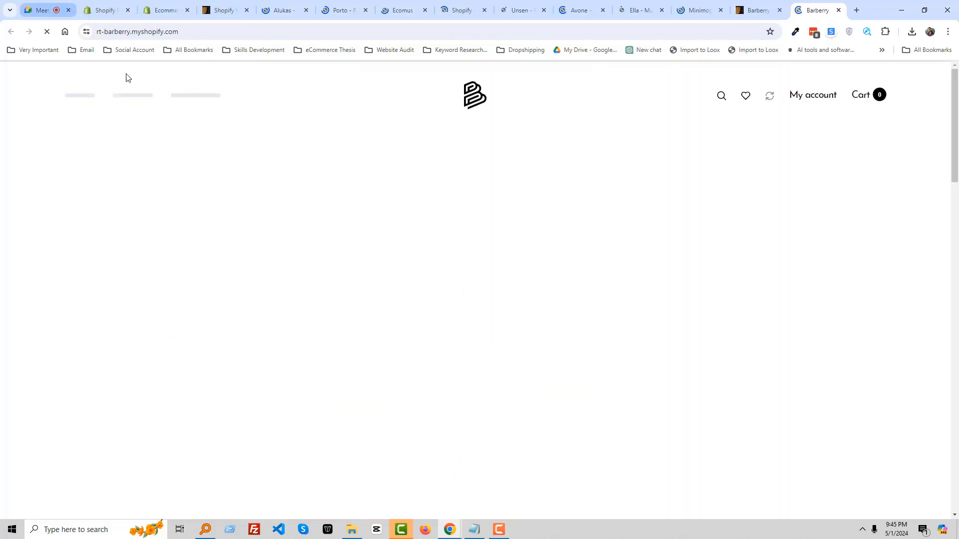
Unmute the microphone in the Google Meet call and return to the Barberry demo store
{"action": "left_click", "coordinate": [42, 10]}
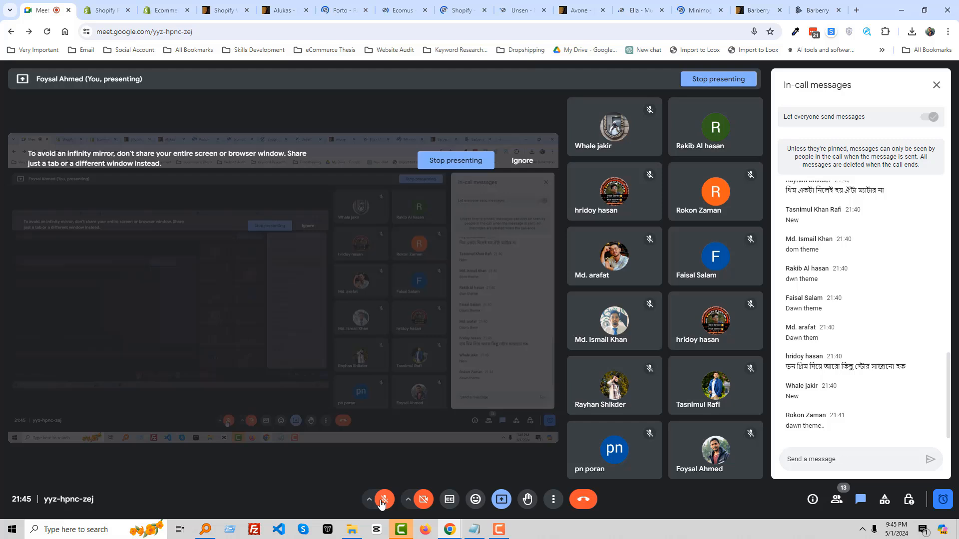
{"action": "left_click", "coordinate": [383, 501]}
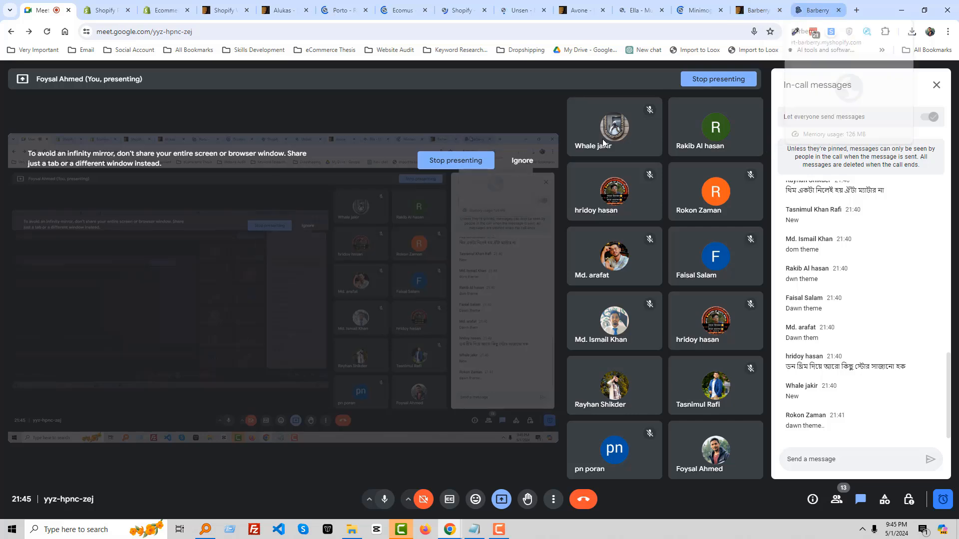
{"action": "left_click", "coordinate": [795, 10]}
Look through the Barberry demo store's home page to the footer, and close the store and its theme preview
{"action": "scroll", "coordinate": [390, 287], "scroll_direction": "down", "scroll_amount": 3}
{"action": "scroll", "coordinate": [386, 290], "scroll_direction": "up", "scroll_amount": 3}
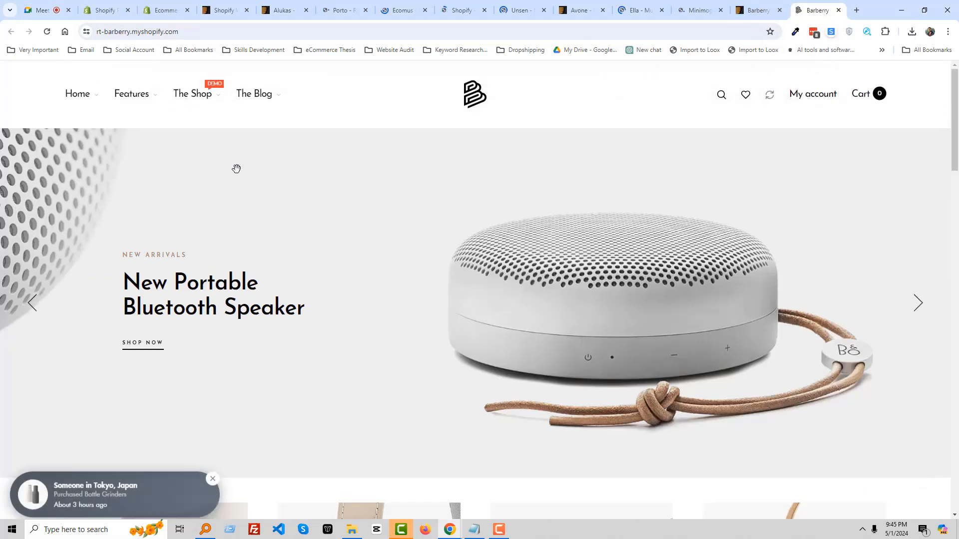
{"action": "scroll", "coordinate": [451, 327], "scroll_direction": "down", "scroll_amount": 5}
{"action": "scroll", "coordinate": [451, 327], "scroll_direction": "down", "scroll_amount": 20}
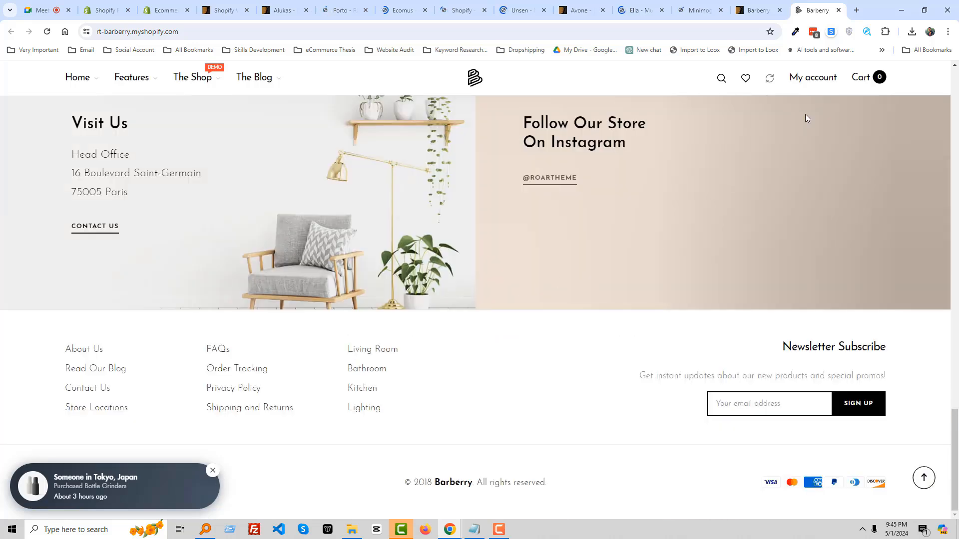
{"action": "scroll", "coordinate": [745, 182], "scroll_direction": "up", "scroll_amount": 5}
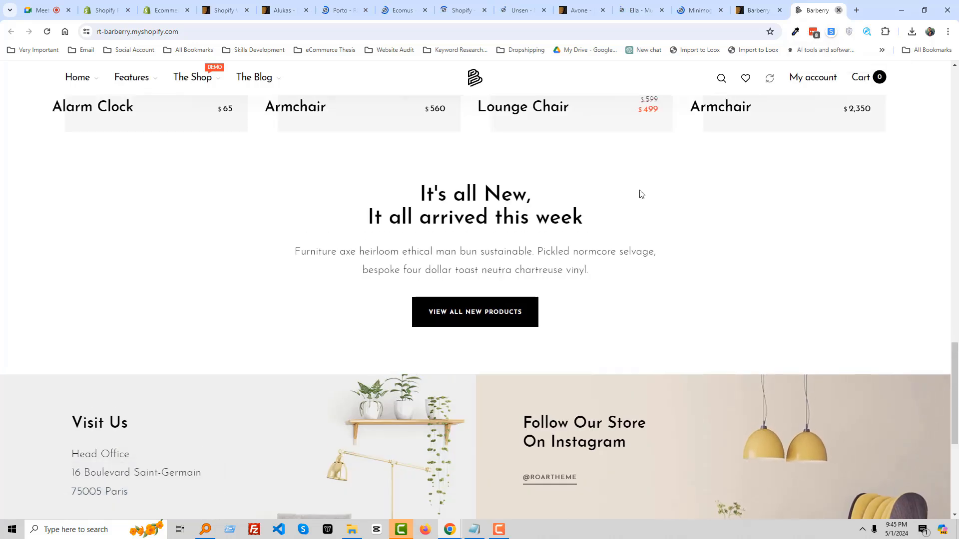
{"action": "left_click", "coordinate": [839, 10]}
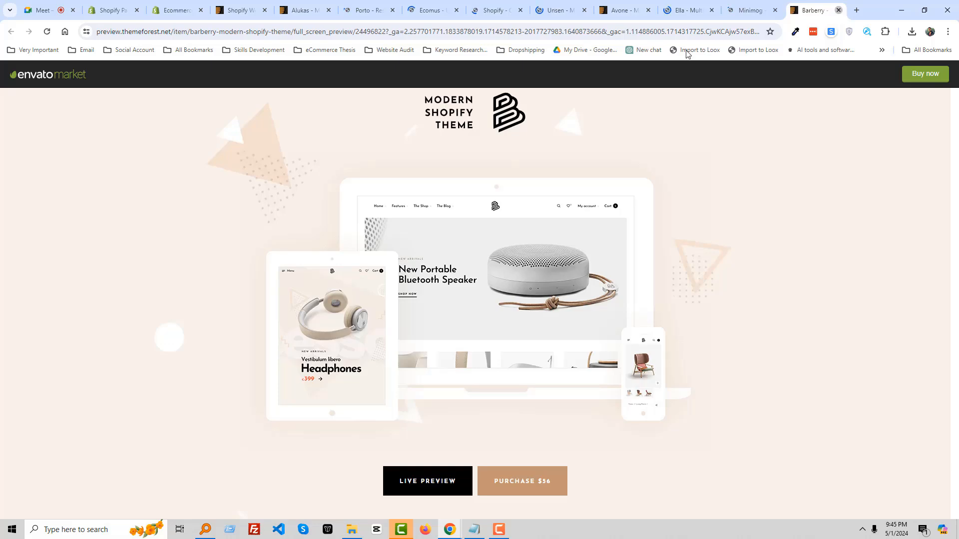
{"action": "key", "text": "ctrl+w"}
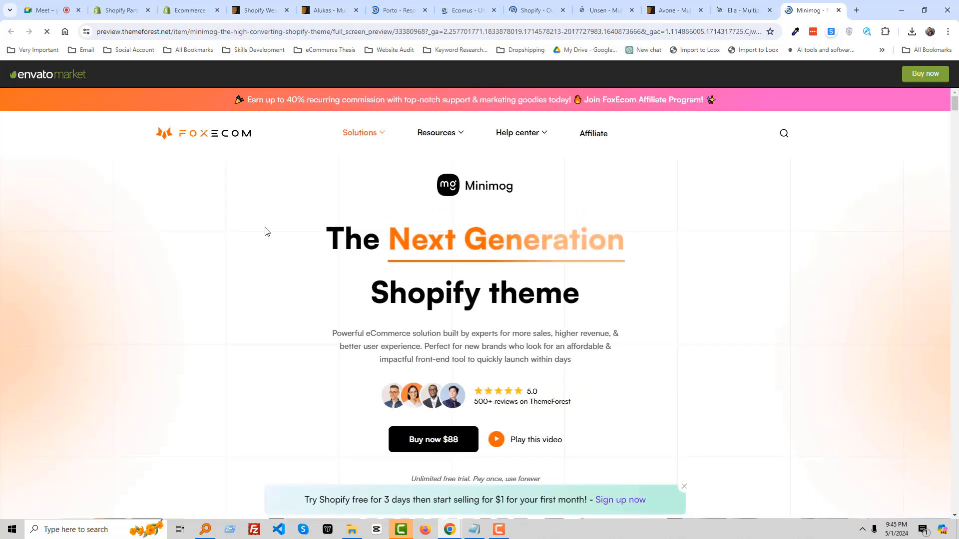
Examine the Minimog theme preview page and its library of ready-made store demos
{"action": "scroll", "coordinate": [336, 247], "scroll_direction": "down", "scroll_amount": 10}
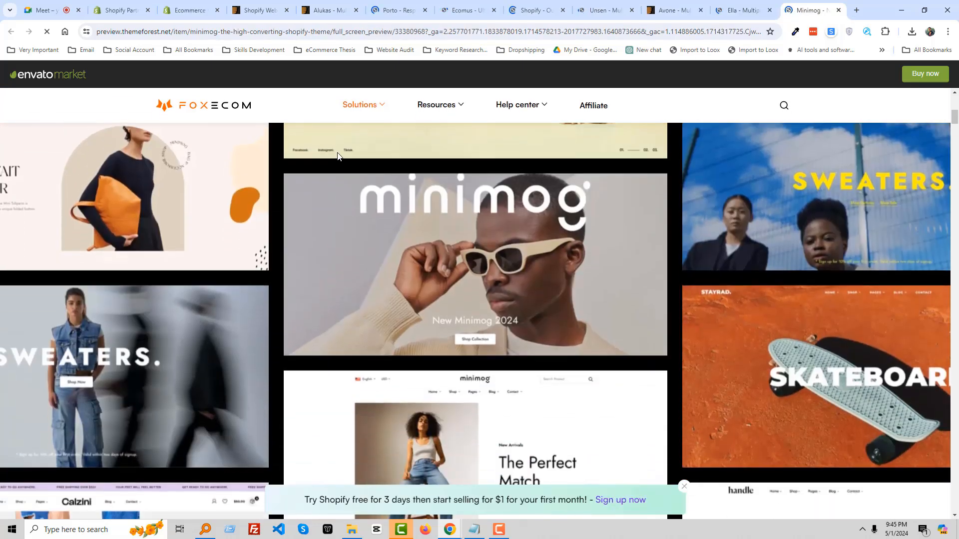
{"action": "mouse_move", "coordinate": [370, 99]}
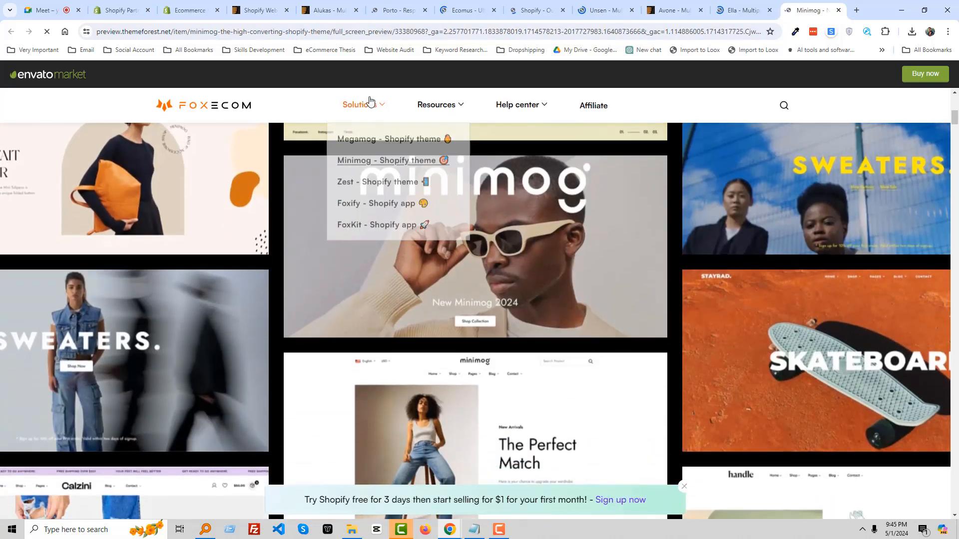
{"action": "scroll", "coordinate": [372, 216], "scroll_direction": "down", "scroll_amount": 15}
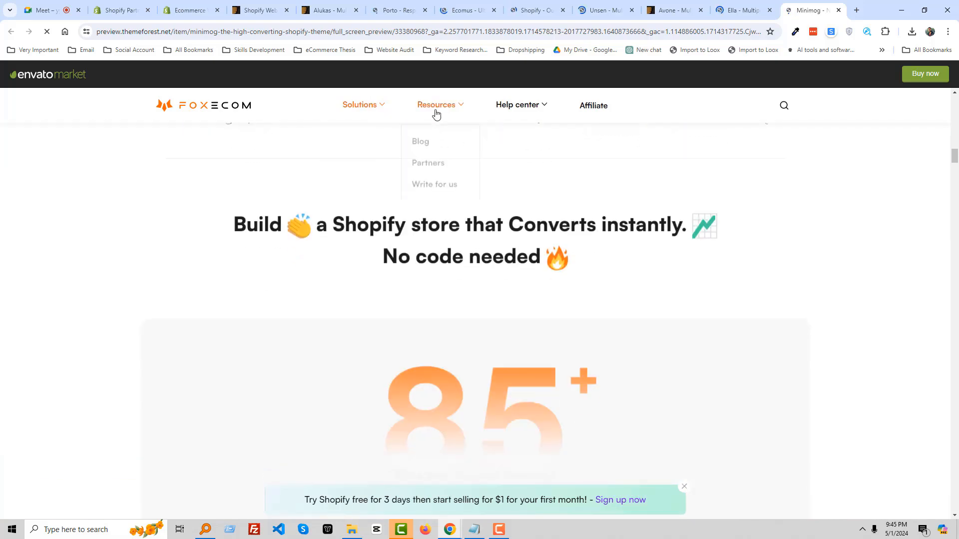
{"action": "scroll", "coordinate": [344, 294], "scroll_direction": "down", "scroll_amount": 8}
{"action": "scroll", "coordinate": [365, 299], "scroll_direction": "down", "scroll_amount": 1}
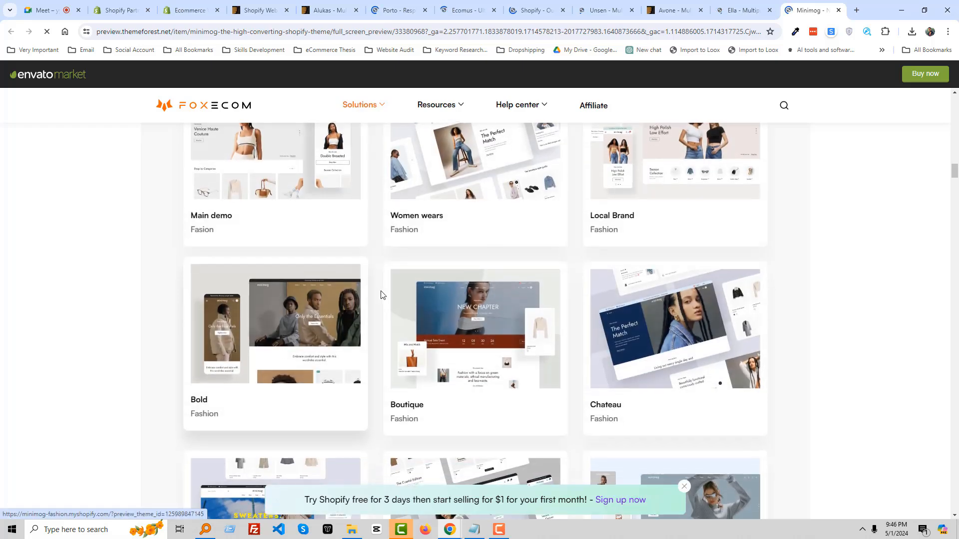
{"action": "scroll", "coordinate": [385, 295], "scroll_direction": "up", "scroll_amount": 2}
{"action": "scroll", "coordinate": [829, 316], "scroll_direction": "down", "scroll_amount": 6}
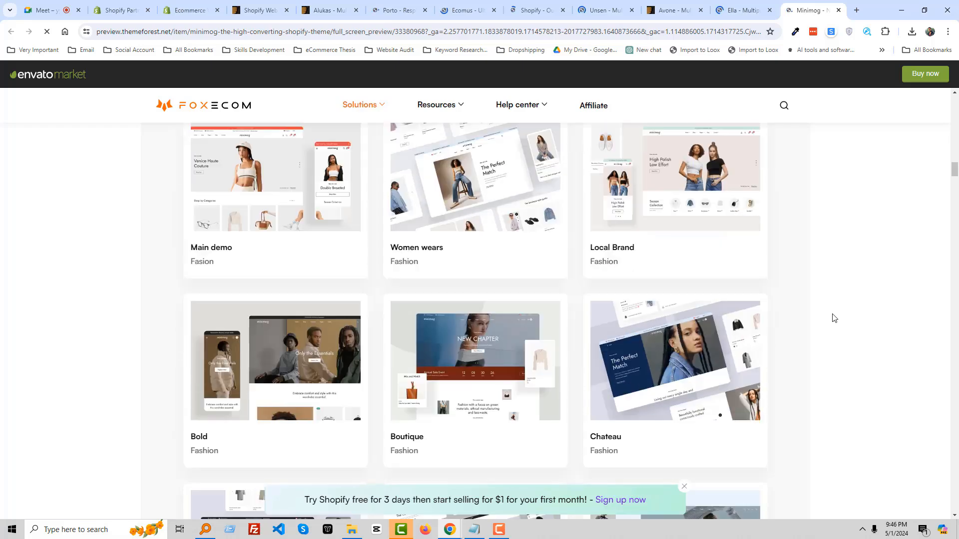
{"action": "scroll", "coordinate": [863, 328], "scroll_direction": "down", "scroll_amount": 8}
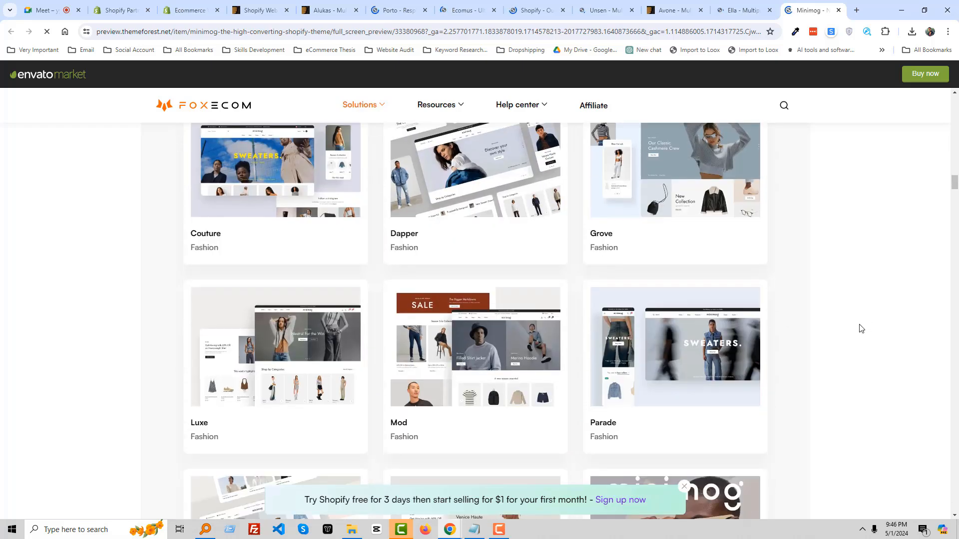
{"action": "scroll", "coordinate": [861, 329], "scroll_direction": "down", "scroll_amount": 4}
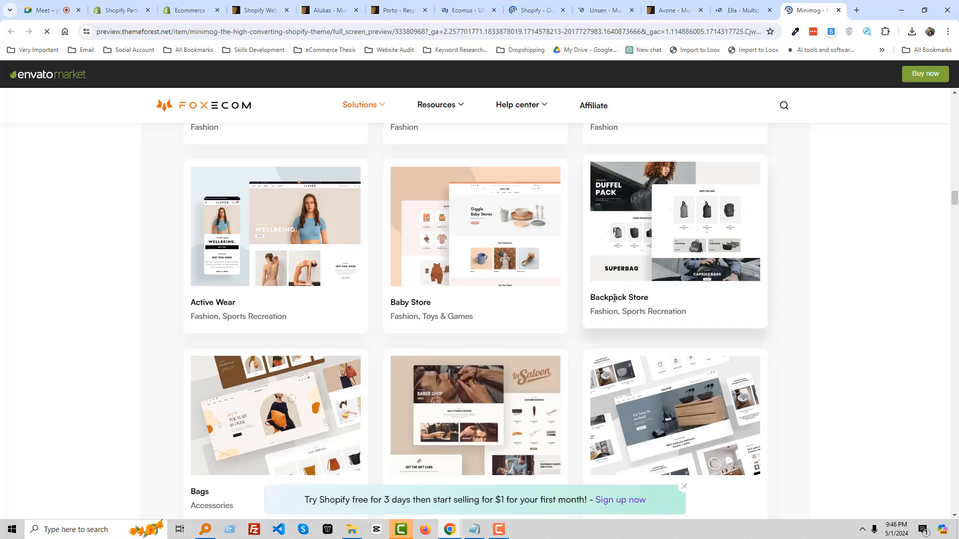
Open the Backpack Store, Barber and Beauty demos of the Minimog theme in separate background tabs
{"action": "middle_click", "coordinate": [656, 251]}
{"action": "scroll", "coordinate": [794, 315], "scroll_direction": "down", "scroll_amount": 3}
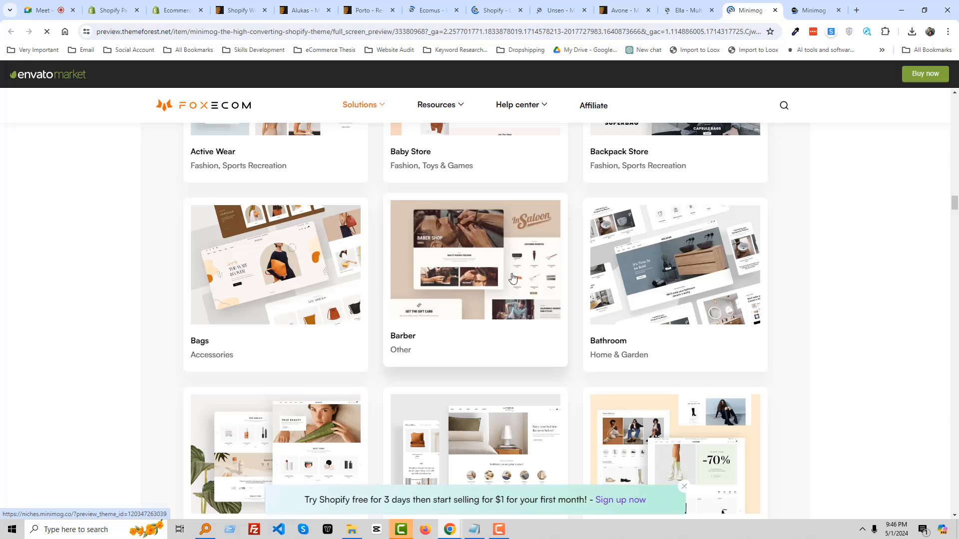
{"action": "middle_click", "coordinate": [490, 262]}
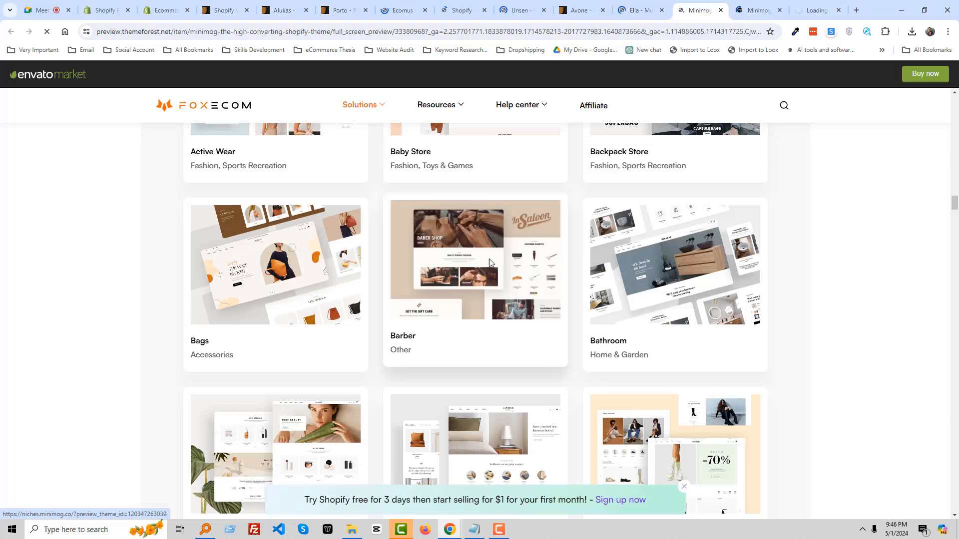
{"action": "scroll", "coordinate": [361, 291], "scroll_direction": "down", "scroll_amount": 3}
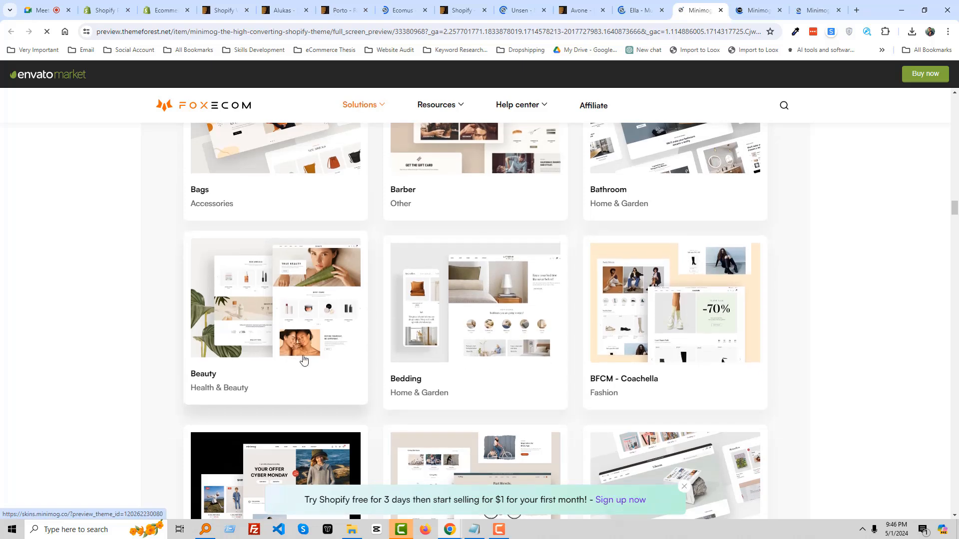
{"action": "scroll", "coordinate": [304, 360], "scroll_direction": "down", "scroll_amount": 2}
{"action": "scroll", "coordinate": [305, 359], "scroll_direction": "down", "scroll_amount": 2}
{"action": "scroll", "coordinate": [304, 359], "scroll_direction": "up", "scroll_amount": 2}
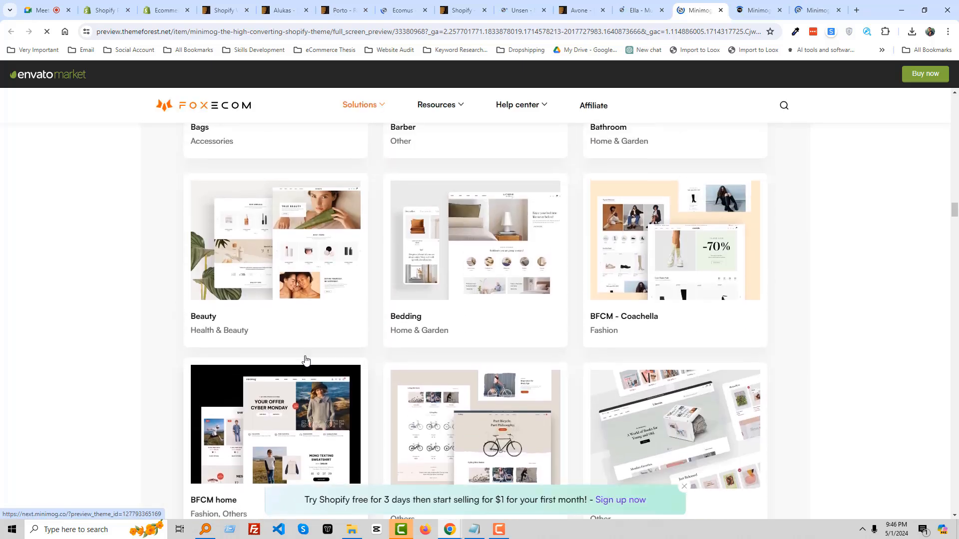
{"action": "middle_click", "coordinate": [303, 260]}
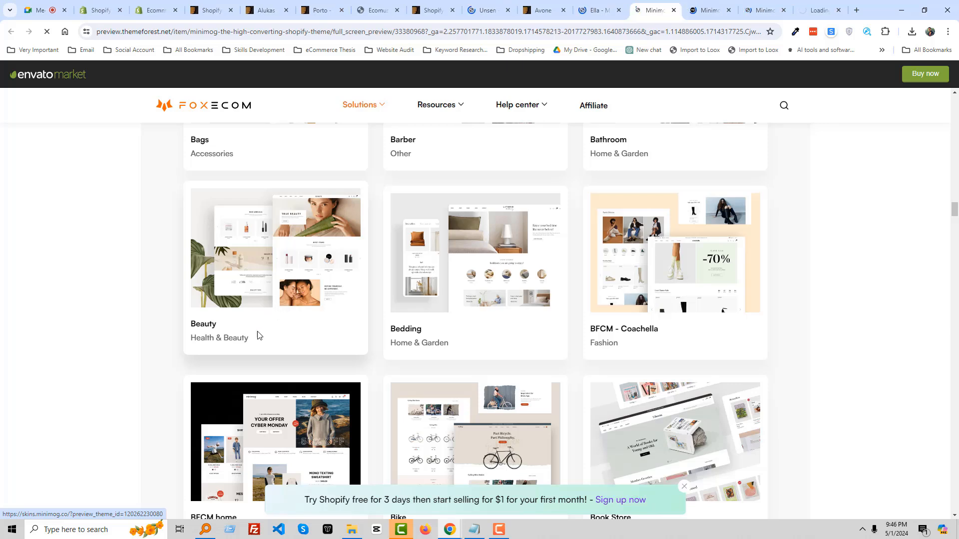
Browse the remaining Minimog demos and expand the library to show all demos
{"action": "scroll", "coordinate": [544, 355], "scroll_direction": "down", "scroll_amount": 2}
{"action": "scroll", "coordinate": [545, 356], "scroll_direction": "down", "scroll_amount": 2}
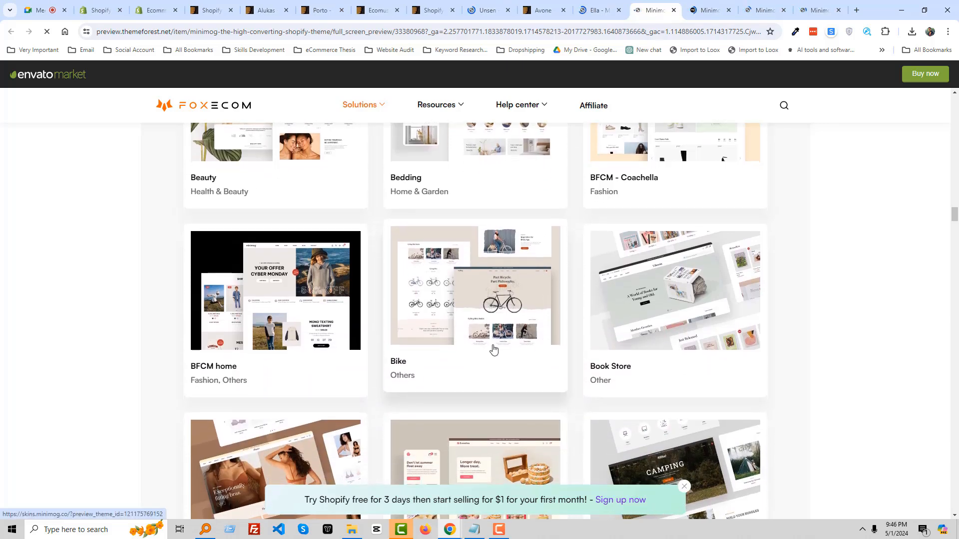
{"action": "scroll", "coordinate": [704, 349], "scroll_direction": "down", "scroll_amount": 3}
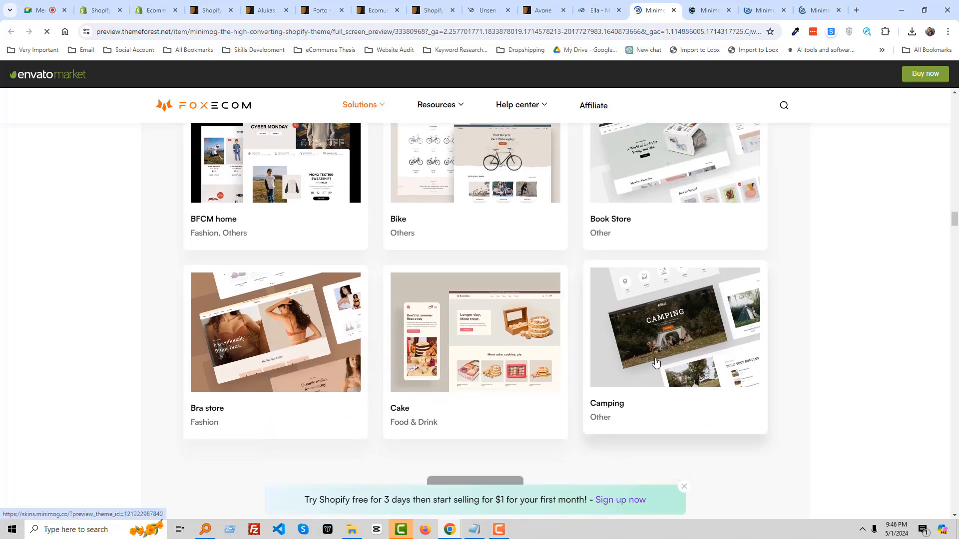
{"action": "scroll", "coordinate": [533, 338], "scroll_direction": "down", "scroll_amount": 4}
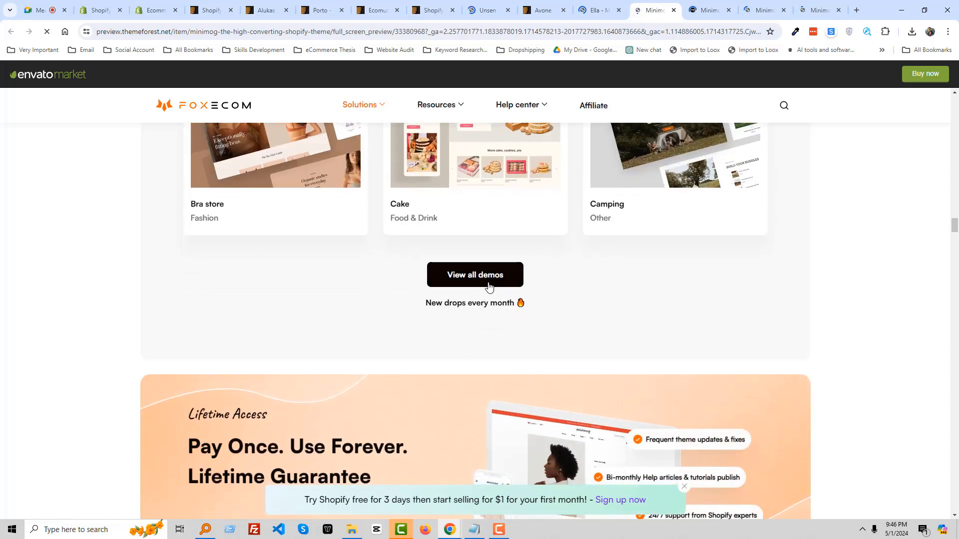
{"action": "left_click", "coordinate": [493, 281]}
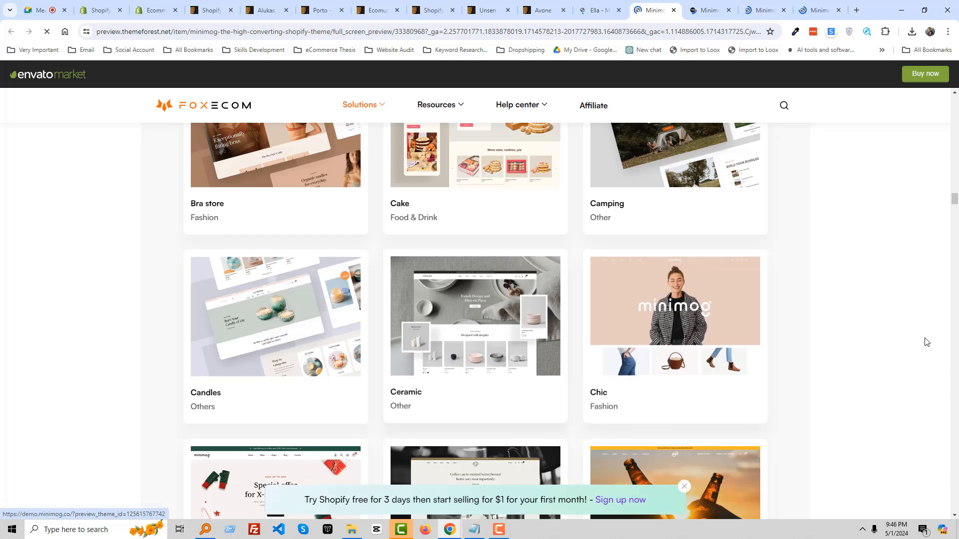
{"action": "left_click", "coordinate": [709, 9]}
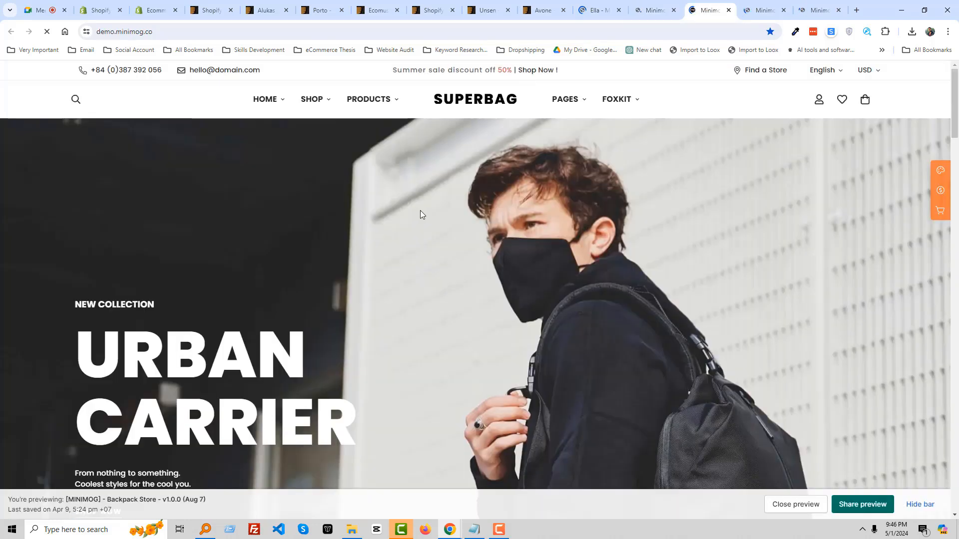
{"action": "scroll", "coordinate": [420, 211], "scroll_direction": "down", "scroll_amount": 6}
{"action": "left_click", "coordinate": [125, 32]}
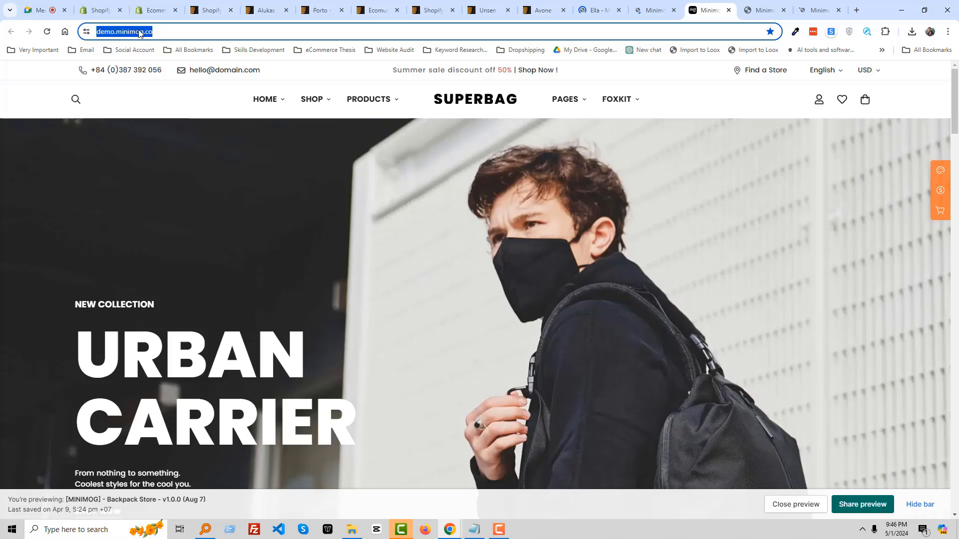
{"action": "left_click", "coordinate": [42, 10]}
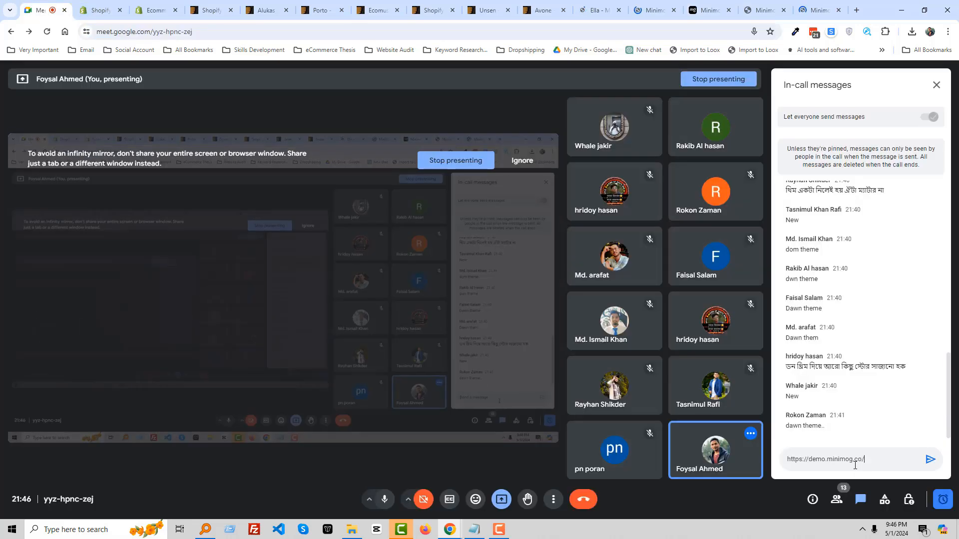
{"action": "key", "text": "Return"}
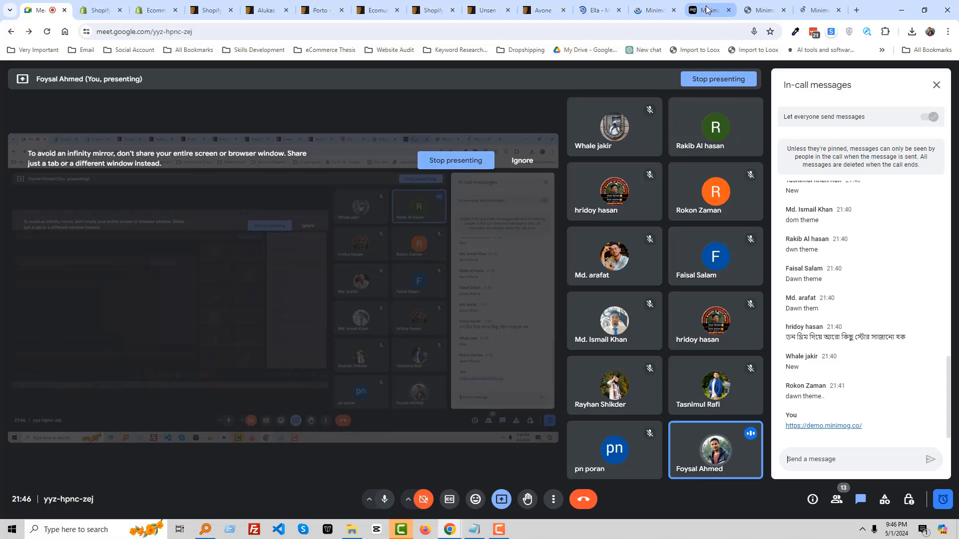
{"action": "left_click", "coordinate": [719, 11]}
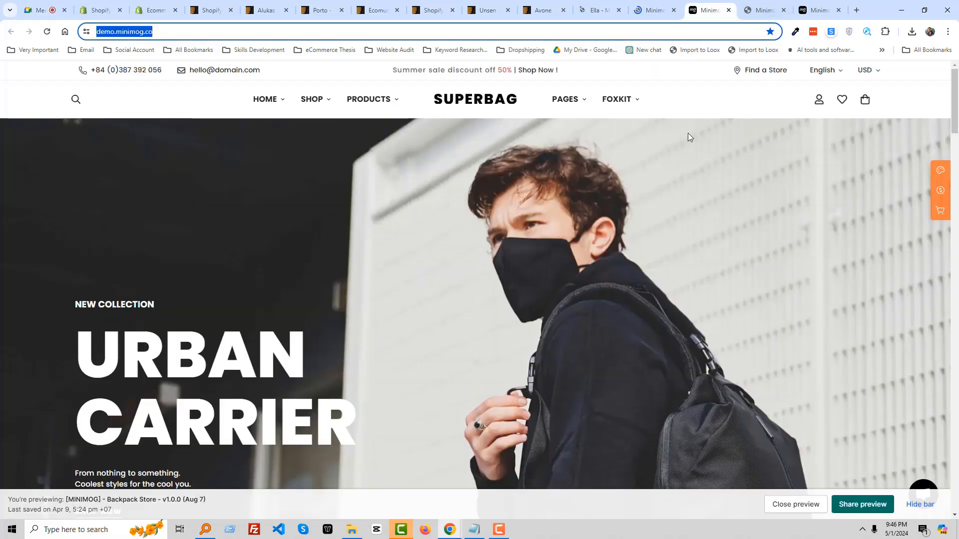
{"action": "left_click", "coordinate": [751, 7]}
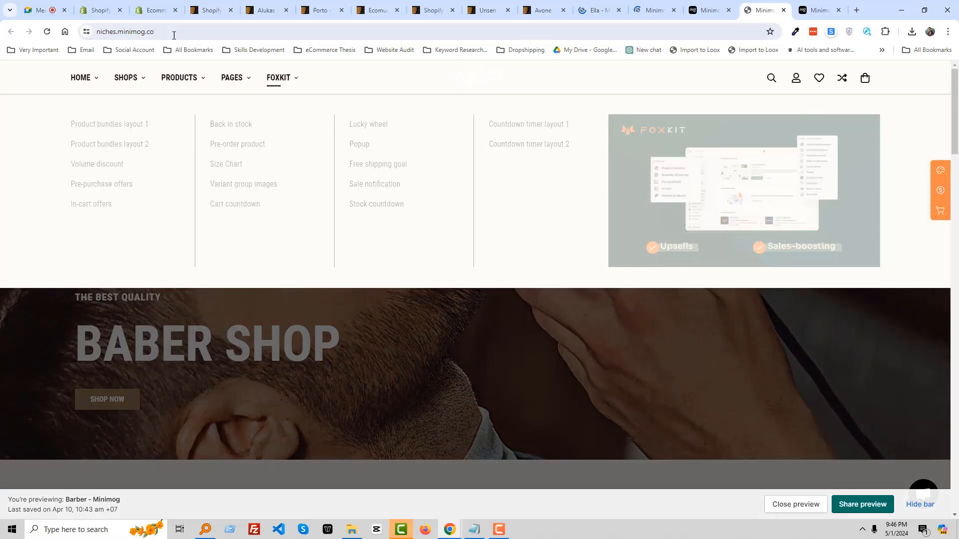
{"action": "left_click", "coordinate": [178, 31]}
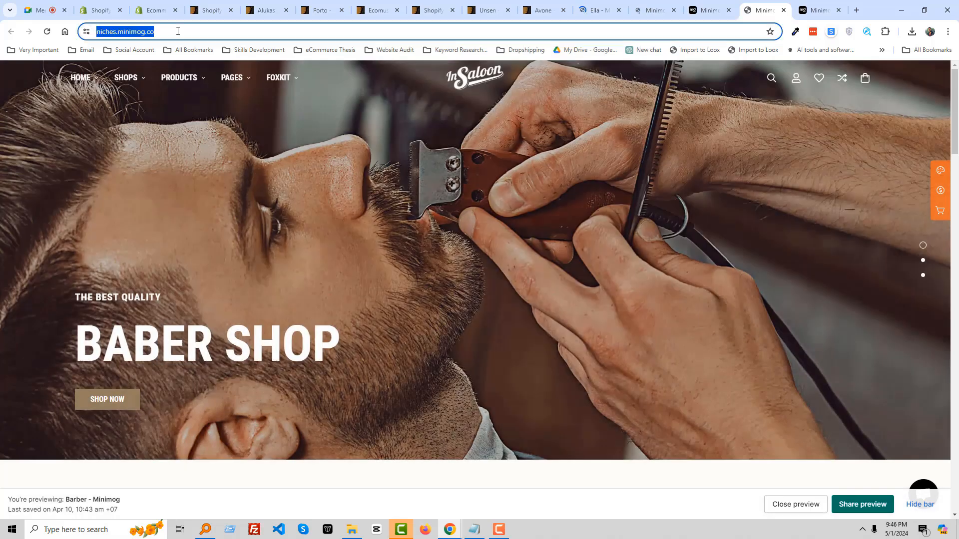
{"action": "left_click", "coordinate": [60, 9]}
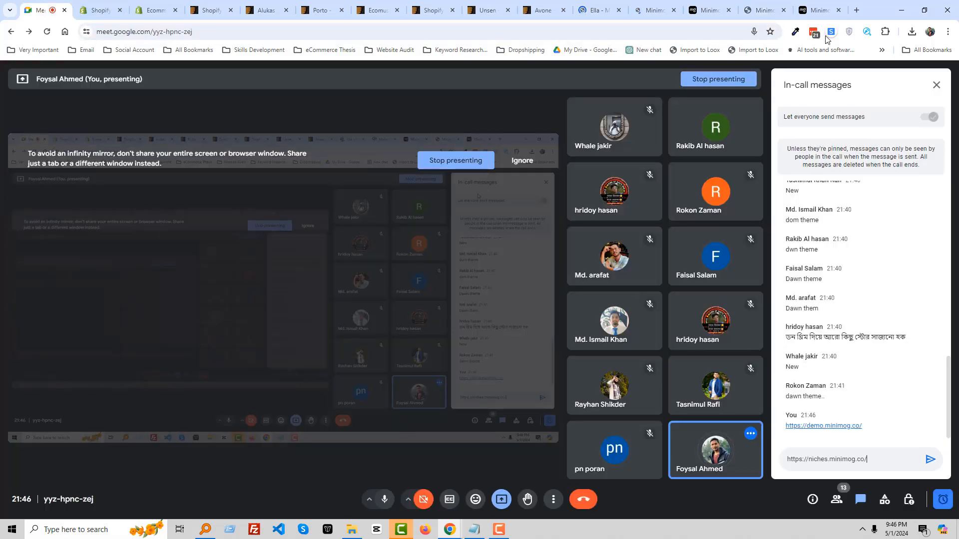
{"action": "key", "text": "Return"}
{"action": "left_click", "coordinate": [819, 10]}
{"action": "left_click", "coordinate": [153, 32]}
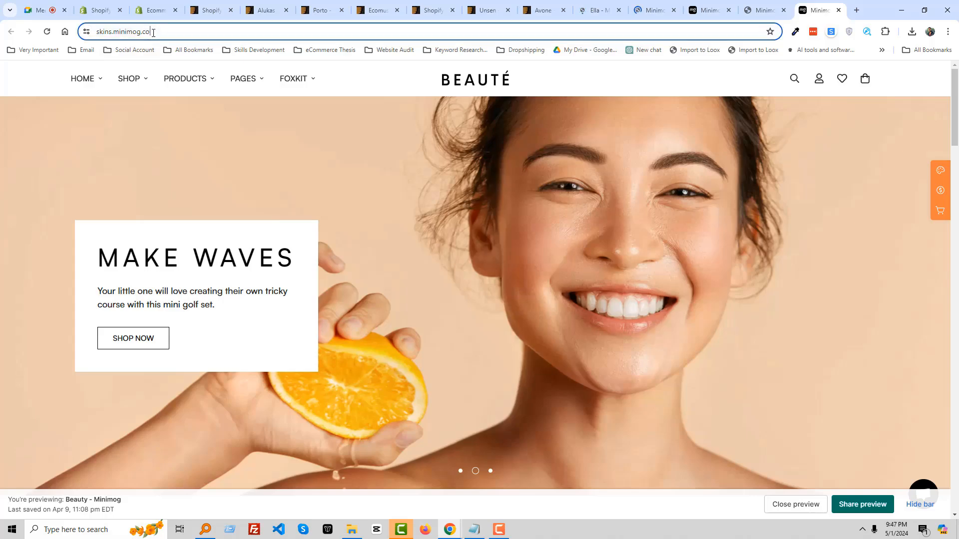
{"action": "scroll", "coordinate": [404, 304], "scroll_direction": "down", "scroll_amount": 15}
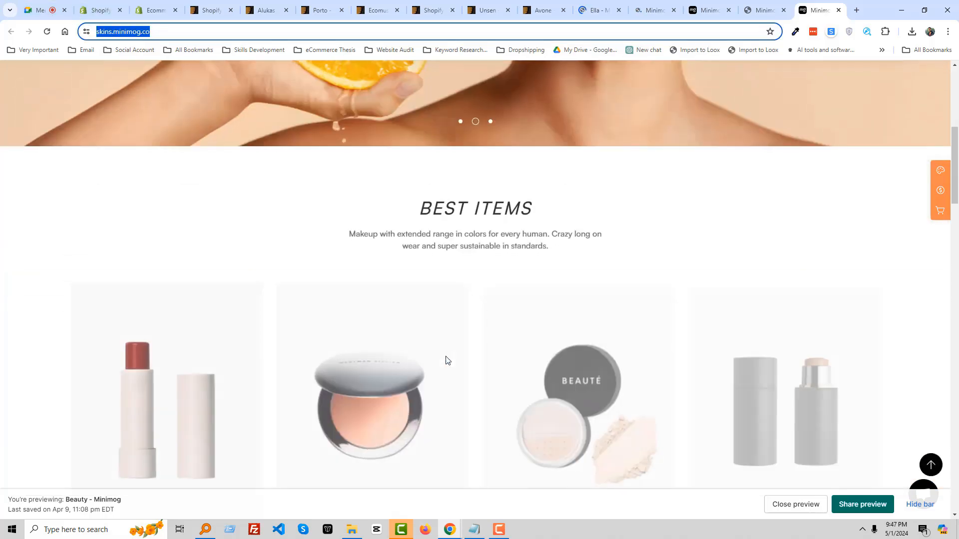
{"action": "scroll", "coordinate": [421, 389], "scroll_direction": "up", "scroll_amount": 15}
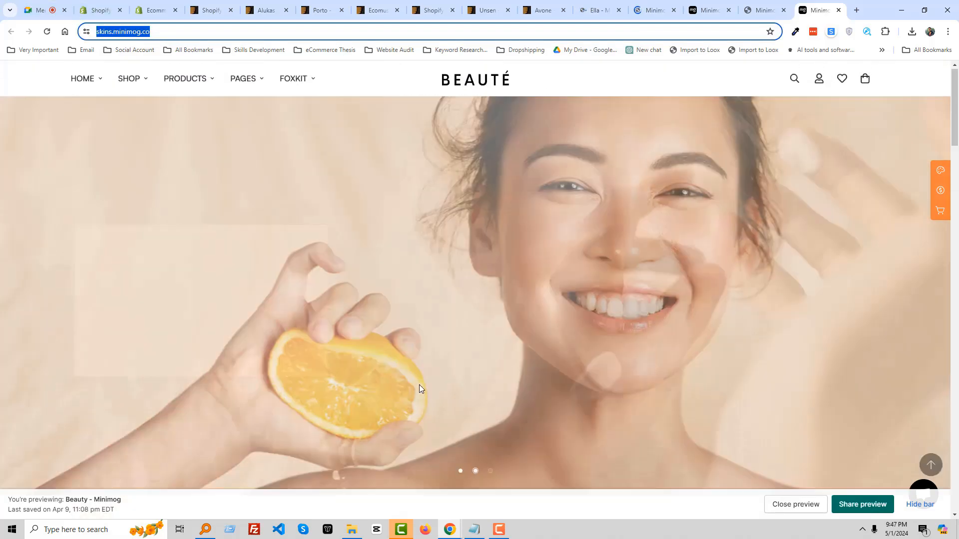
{"action": "scroll", "coordinate": [458, 327], "scroll_direction": "down", "scroll_amount": 20}
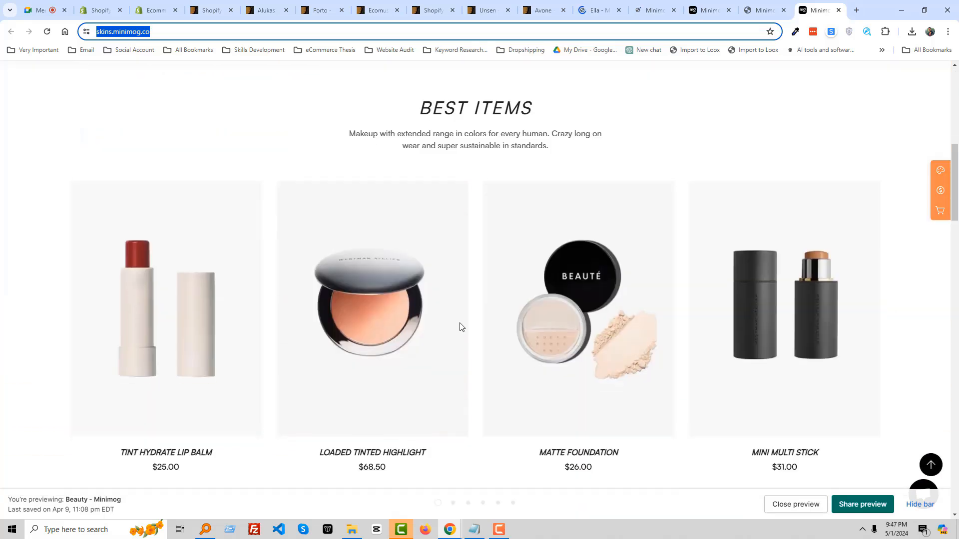
{"action": "scroll", "coordinate": [369, 301], "scroll_direction": "down", "scroll_amount": 15}
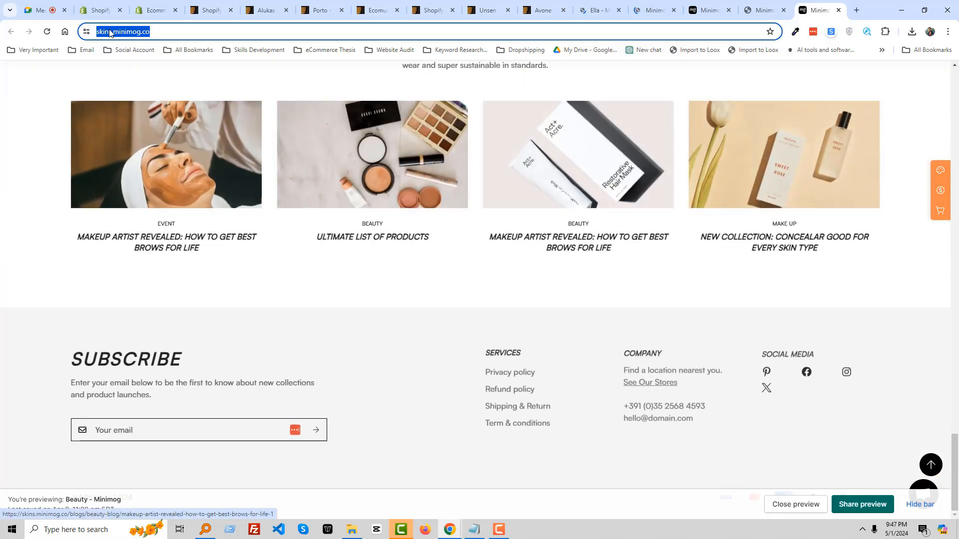
{"action": "key", "text": "ctrl+c"}
{"action": "left_click", "coordinate": [40, 10]}
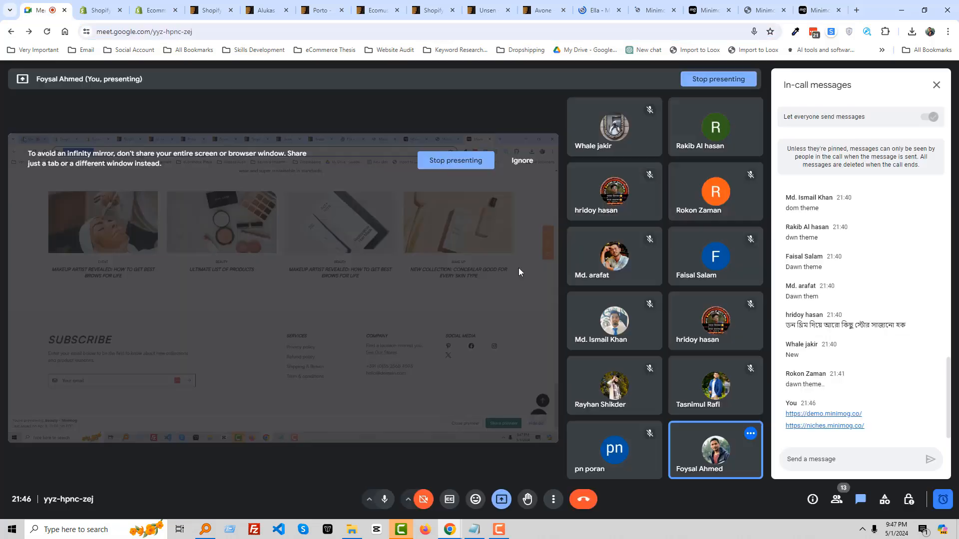
{"action": "key", "text": "ctrl+v"}
{"action": "key", "text": "Return"}
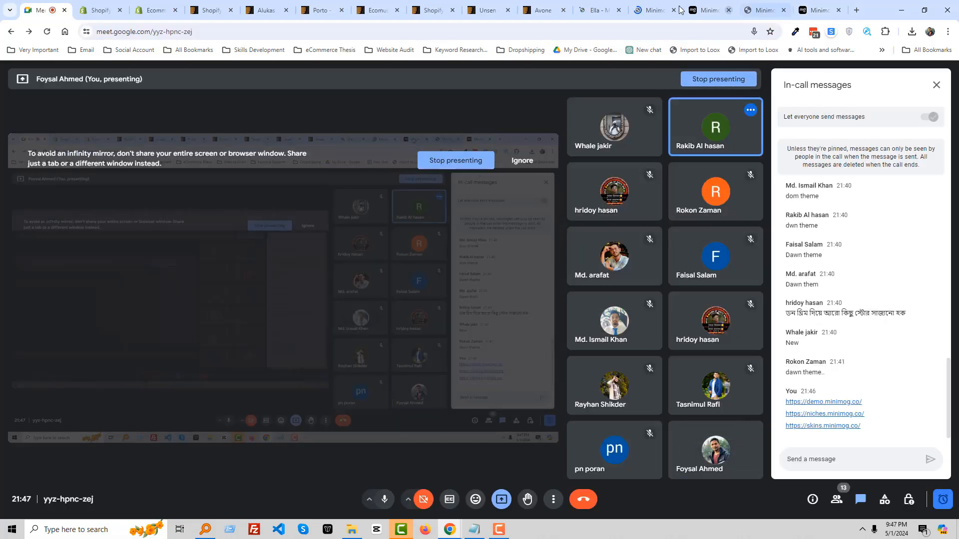
Return to the Minimog demo library and open the Electronic and Floral demos in separate background tabs
{"action": "left_click", "coordinate": [654, 10]}
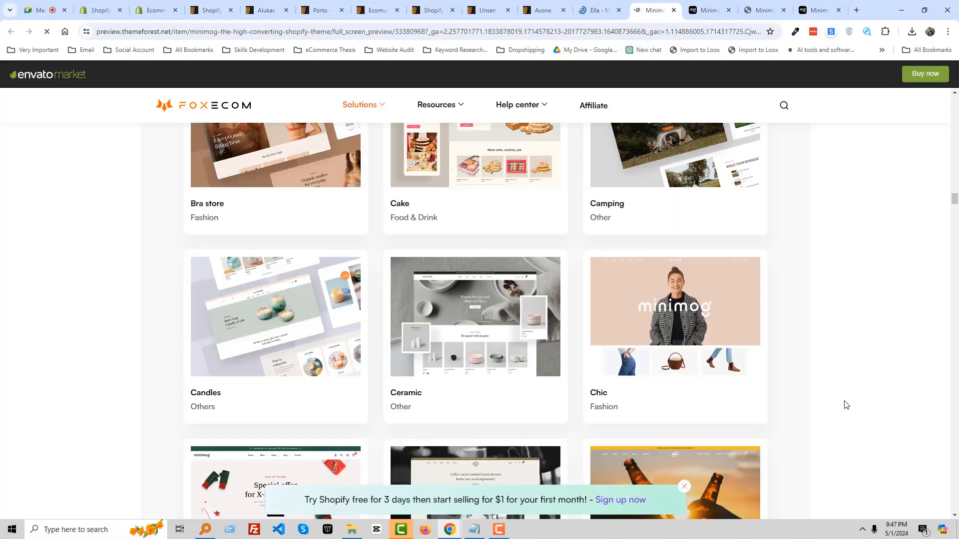
{"action": "scroll", "coordinate": [844, 403], "scroll_direction": "down", "scroll_amount": 3}
{"action": "scroll", "coordinate": [811, 406], "scroll_direction": "down", "scroll_amount": 3}
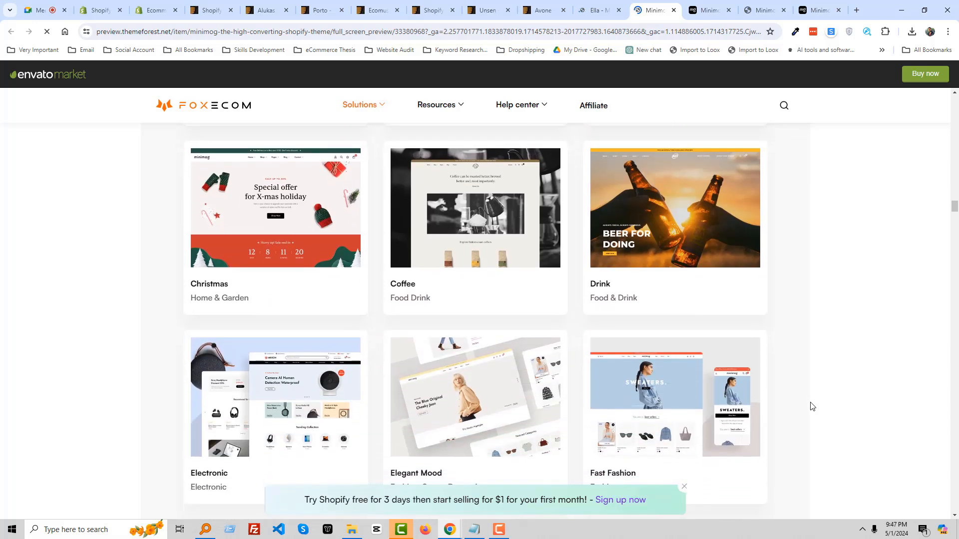
{"action": "scroll", "coordinate": [811, 406], "scroll_direction": "up", "scroll_amount": 1}
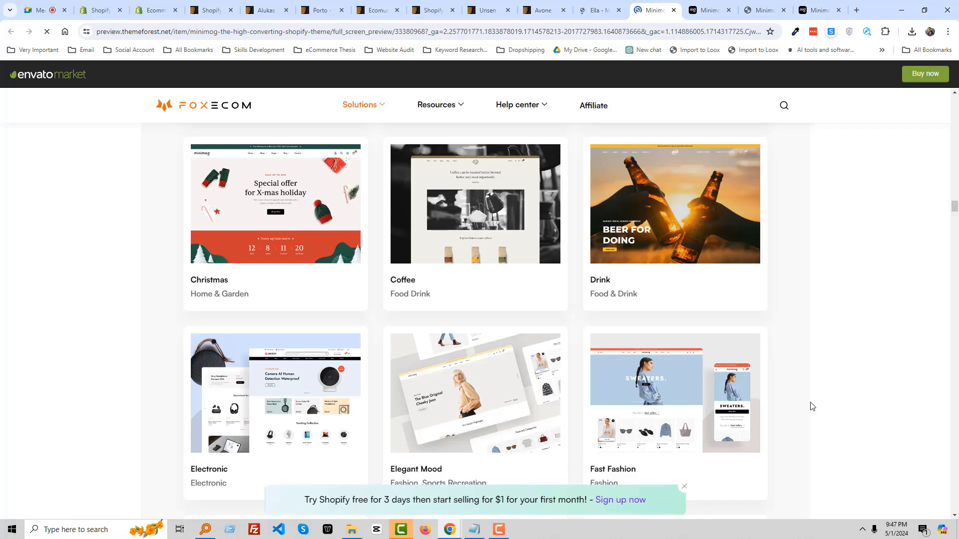
{"action": "scroll", "coordinate": [810, 405], "scroll_direction": "down", "scroll_amount": 2}
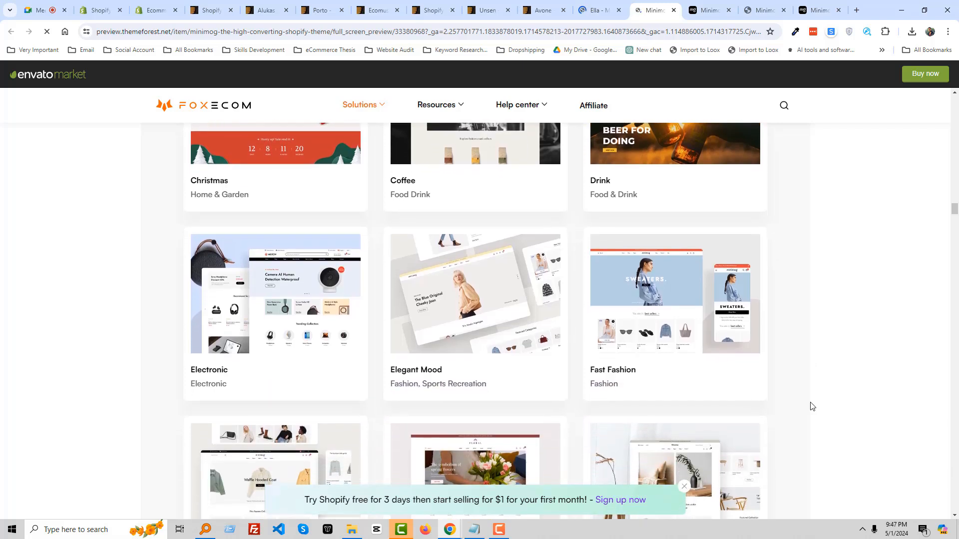
{"action": "scroll", "coordinate": [810, 406], "scroll_direction": "down", "scroll_amount": 2}
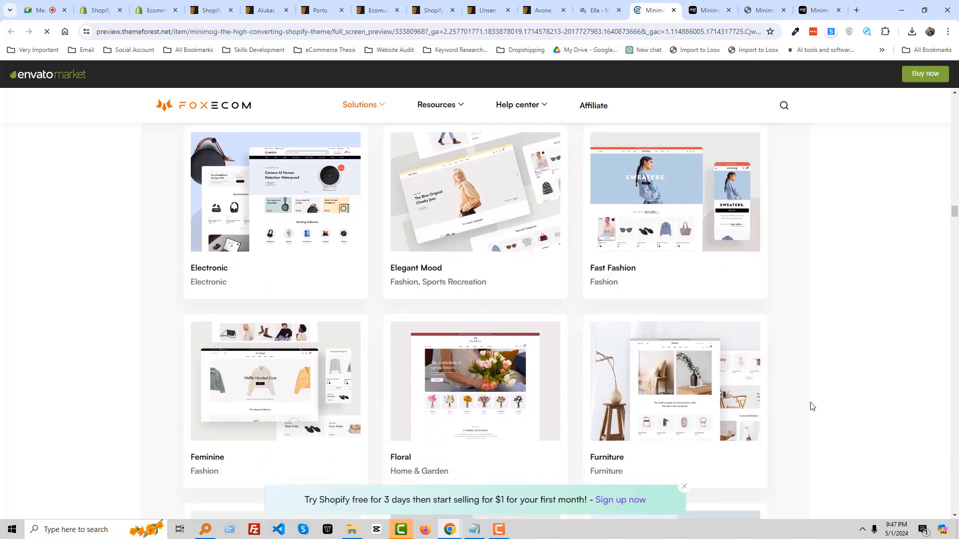
{"action": "scroll", "coordinate": [810, 405], "scroll_direction": "down", "scroll_amount": 1}
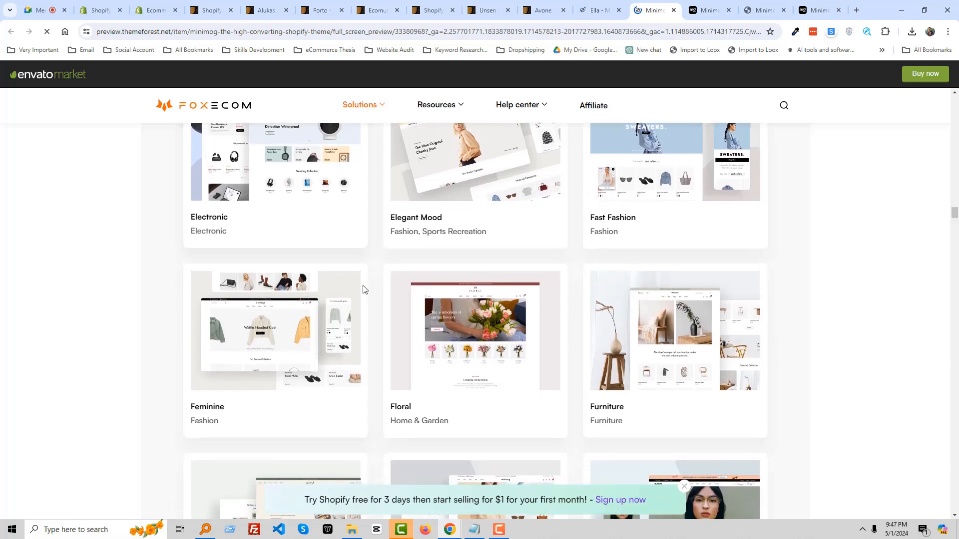
{"action": "scroll", "coordinate": [273, 249], "scroll_direction": "up", "scroll_amount": 1}
{"action": "middle_click", "coordinate": [274, 244]}
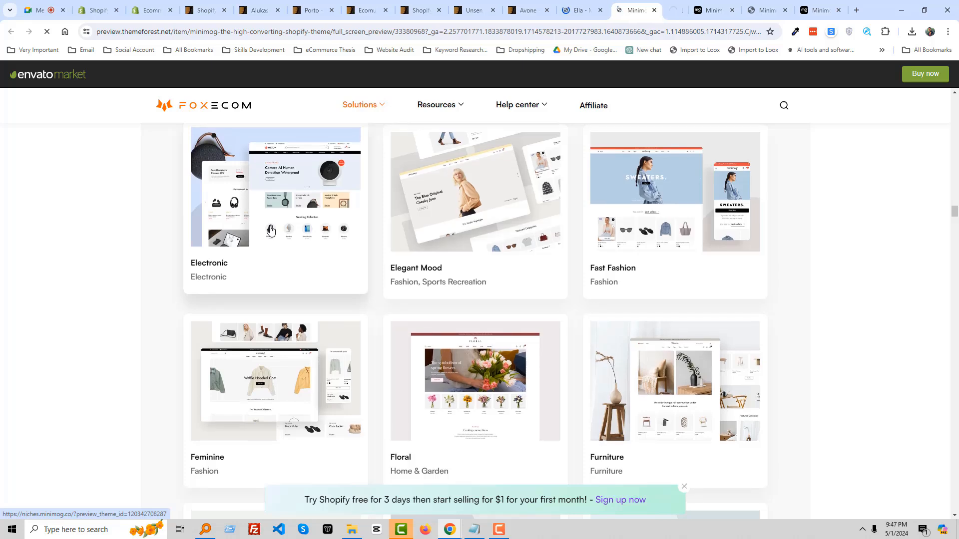
{"action": "scroll", "coordinate": [145, 403], "scroll_direction": "down", "scroll_amount": 2}
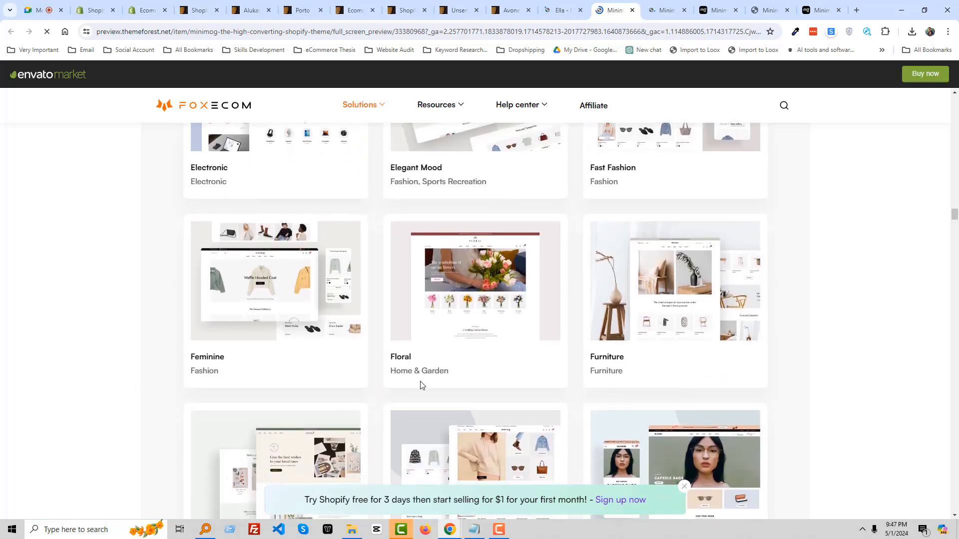
{"action": "middle_click", "coordinate": [479, 312]}
Examine the Minimog library demos listed after Floral, from Gift card through Paint and Pet Clothes
{"action": "scroll", "coordinate": [489, 416], "scroll_direction": "down", "scroll_amount": 3}
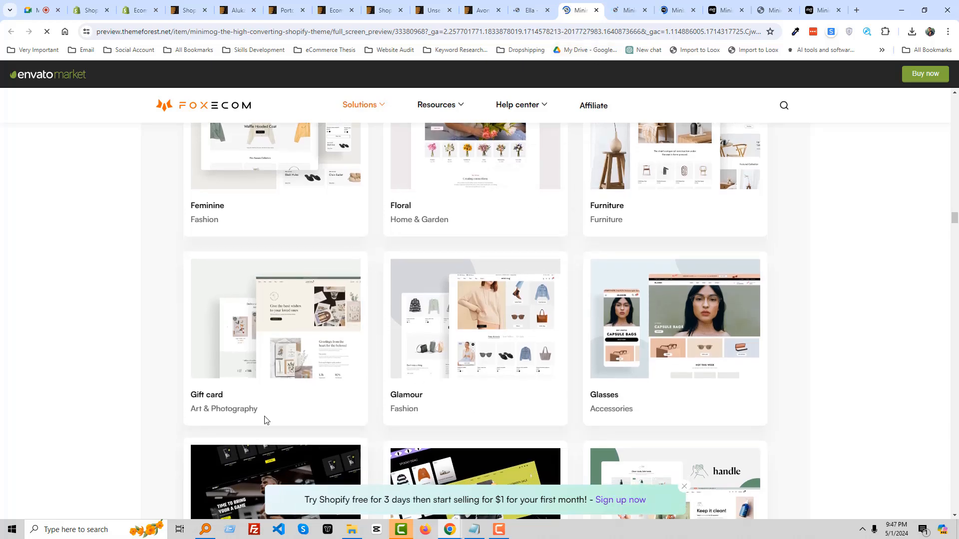
{"action": "scroll", "coordinate": [820, 388], "scroll_direction": "down", "scroll_amount": 3}
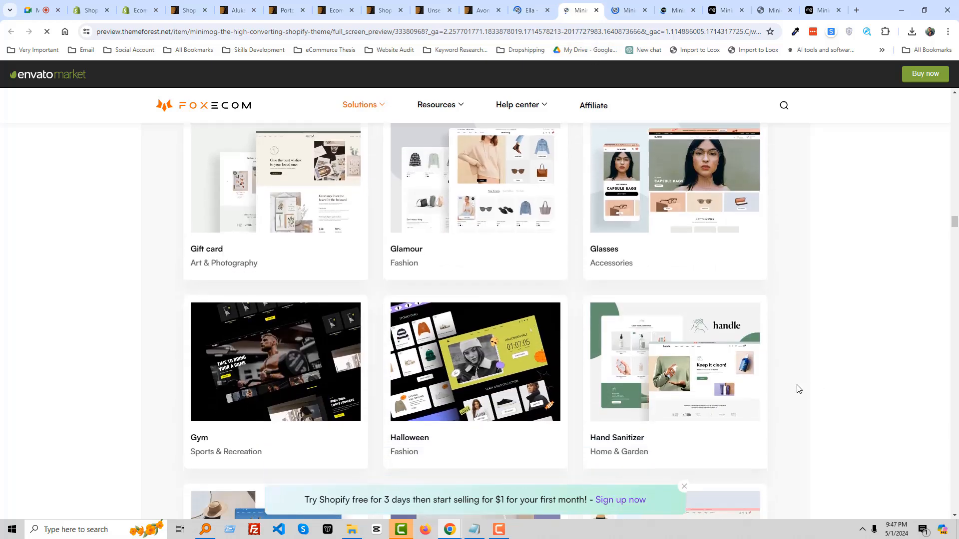
{"action": "scroll", "coordinate": [344, 420], "scroll_direction": "down", "scroll_amount": 3}
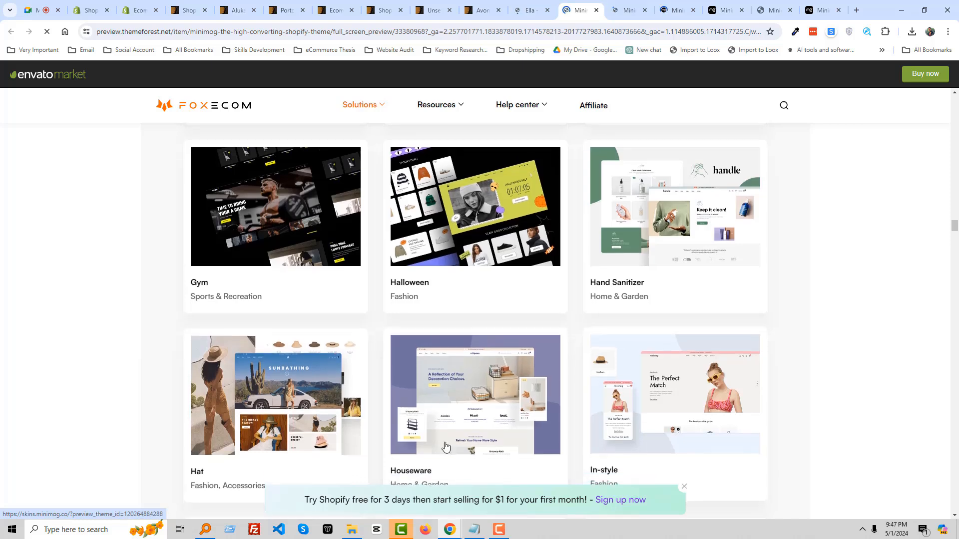
{"action": "scroll", "coordinate": [788, 430], "scroll_direction": "down", "scroll_amount": 2}
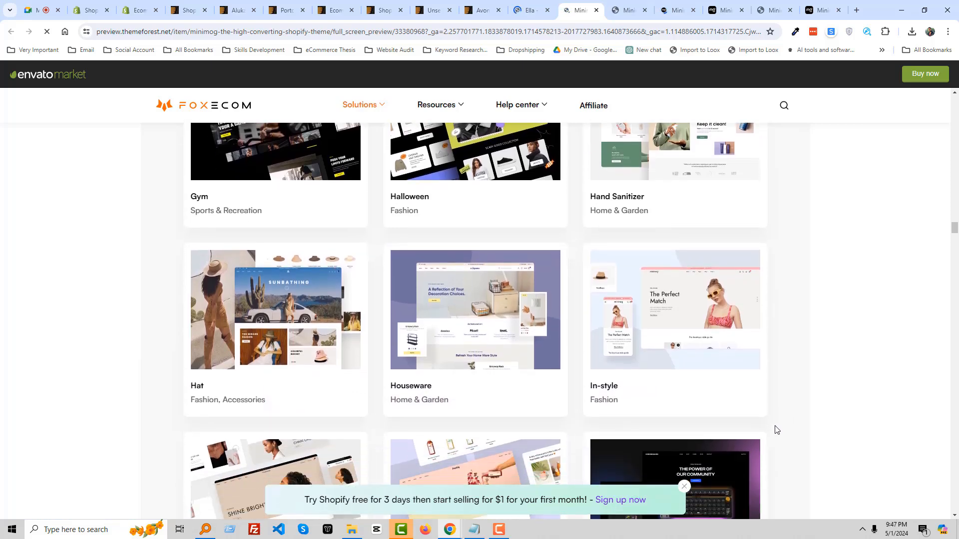
{"action": "scroll", "coordinate": [749, 405], "scroll_direction": "down", "scroll_amount": 5}
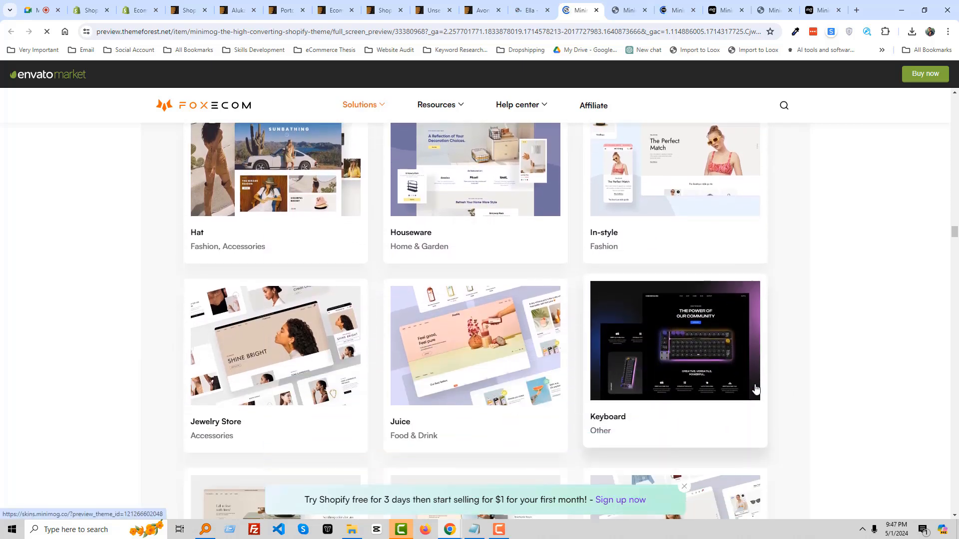
{"action": "scroll", "coordinate": [761, 388], "scroll_direction": "down", "scroll_amount": 2}
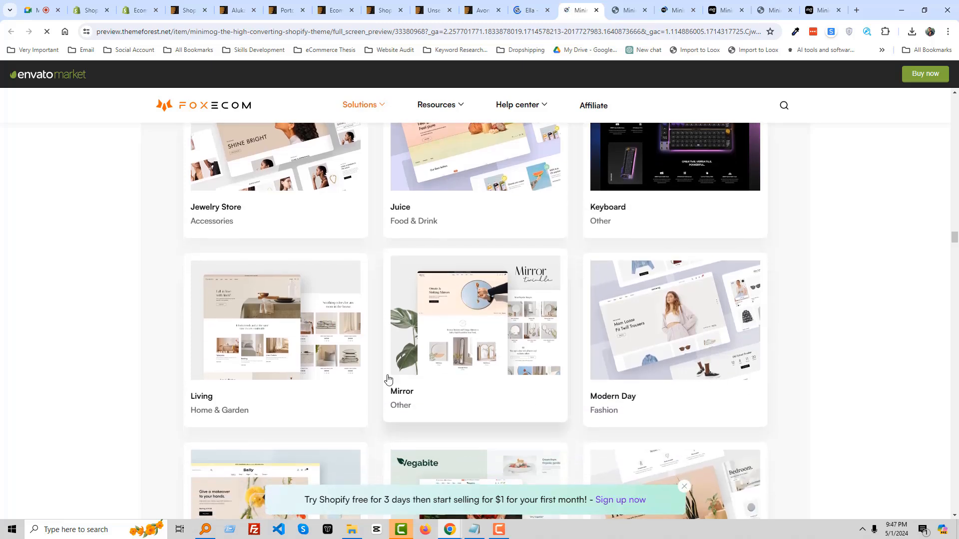
{"action": "scroll", "coordinate": [230, 381], "scroll_direction": "down", "scroll_amount": 8}
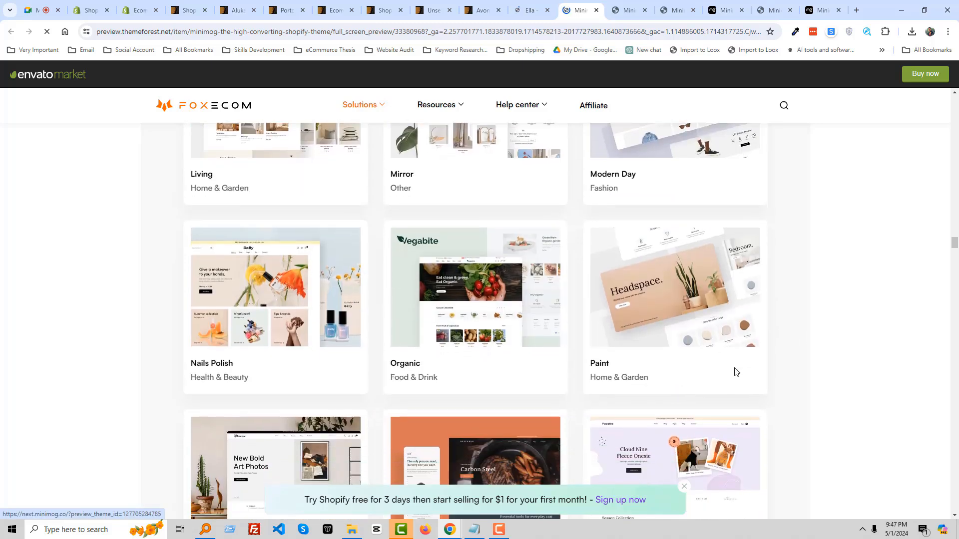
Copy the address of the Minimog theme's ThemeForest preview page and send it in the Google Meet chat
{"action": "left_click", "coordinate": [537, 15]}
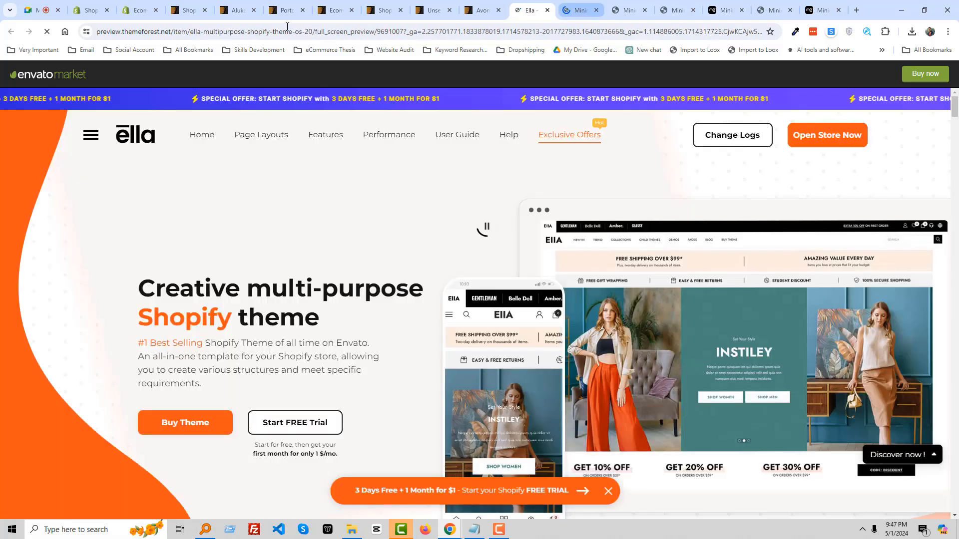
{"action": "left_click", "coordinate": [568, 11]}
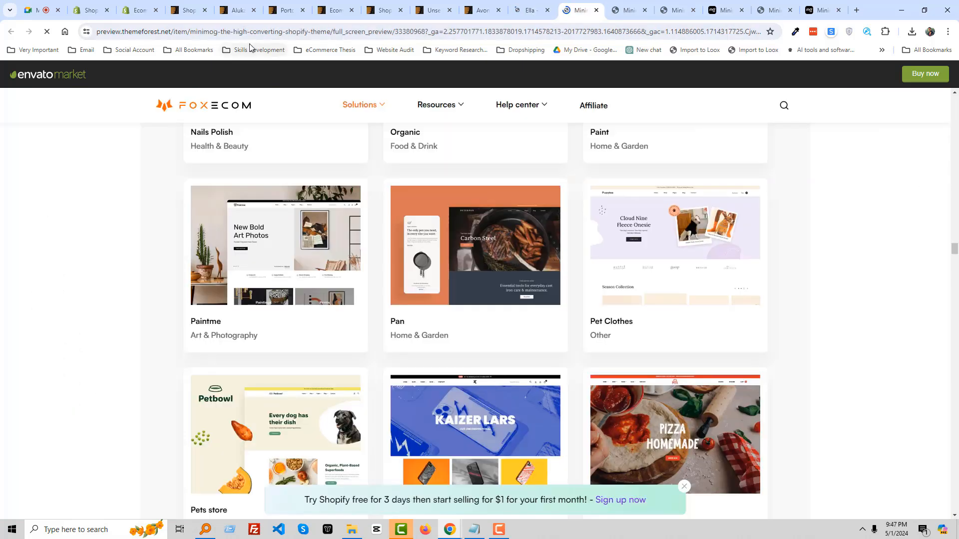
{"action": "left_click", "coordinate": [250, 46]}
{"action": "left_click", "coordinate": [255, 35]}
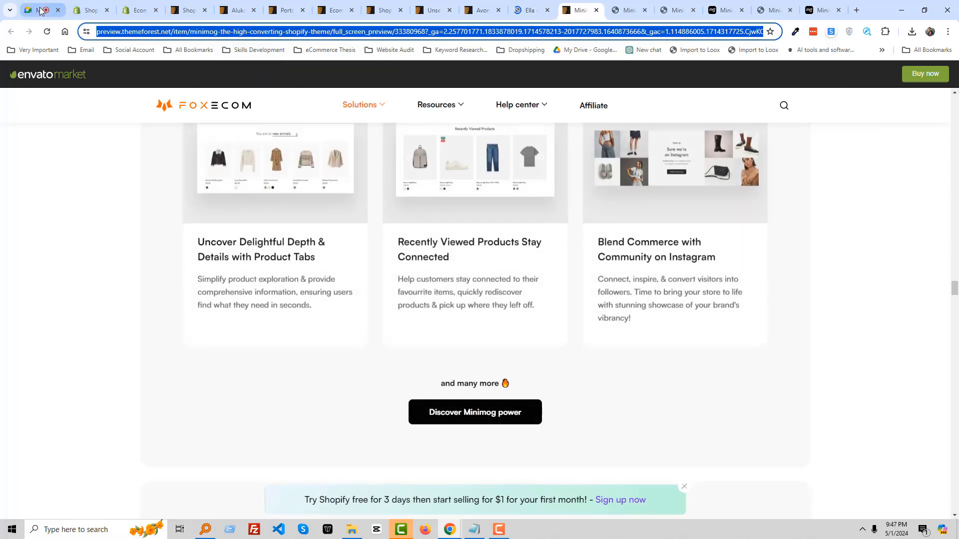
{"action": "left_click", "coordinate": [42, 11]}
{"action": "left_click", "coordinate": [827, 459]}
{"action": "key", "text": "ctrl+v"}
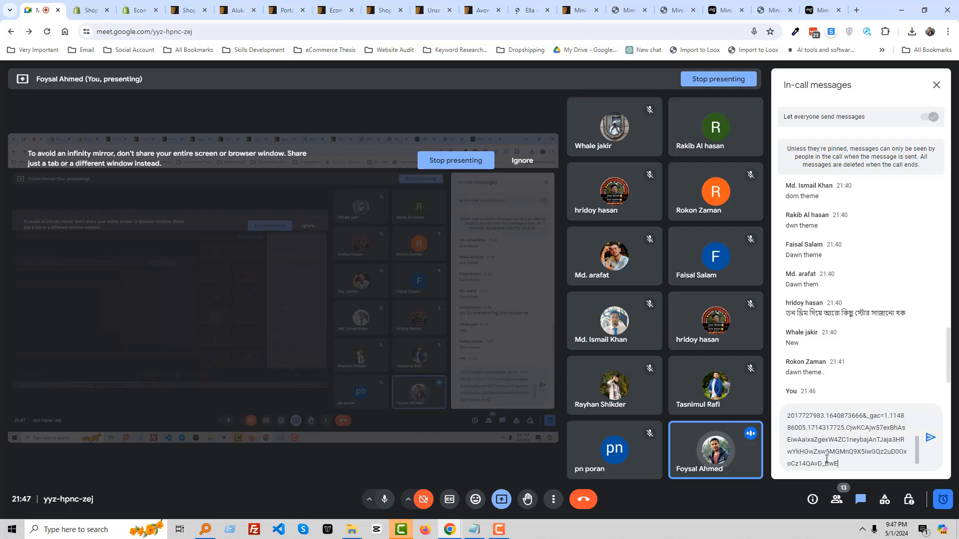
{"action": "key", "text": "Return"}
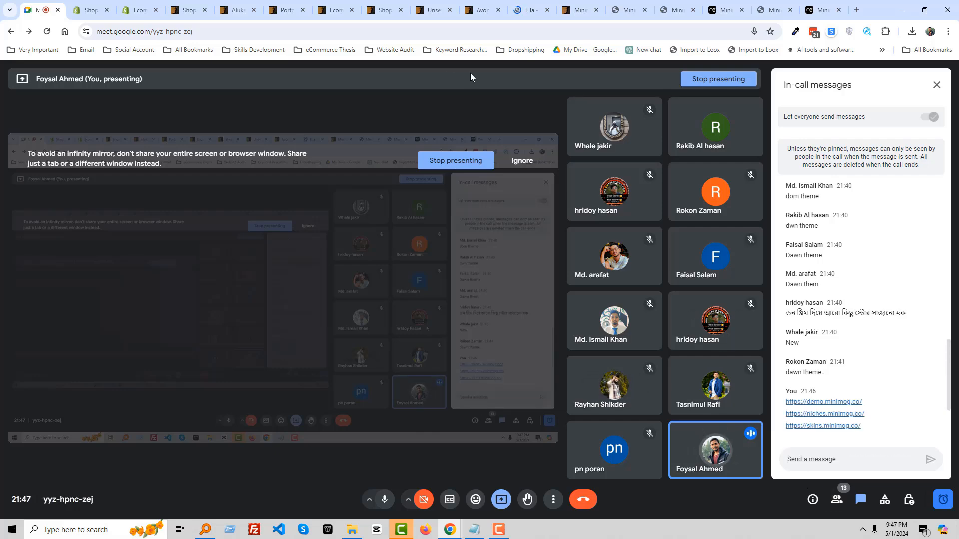
Close the Shopify themes tab and the Alukas, Porto, Ecomus, Outstock, Unsen, Avone and Ella preview tabs, keeping the Minimog tabs open
{"action": "left_click", "coordinate": [199, 11]}
{"action": "left_click", "coordinate": [204, 10]}
{"action": "left_click", "coordinate": [204, 11]}
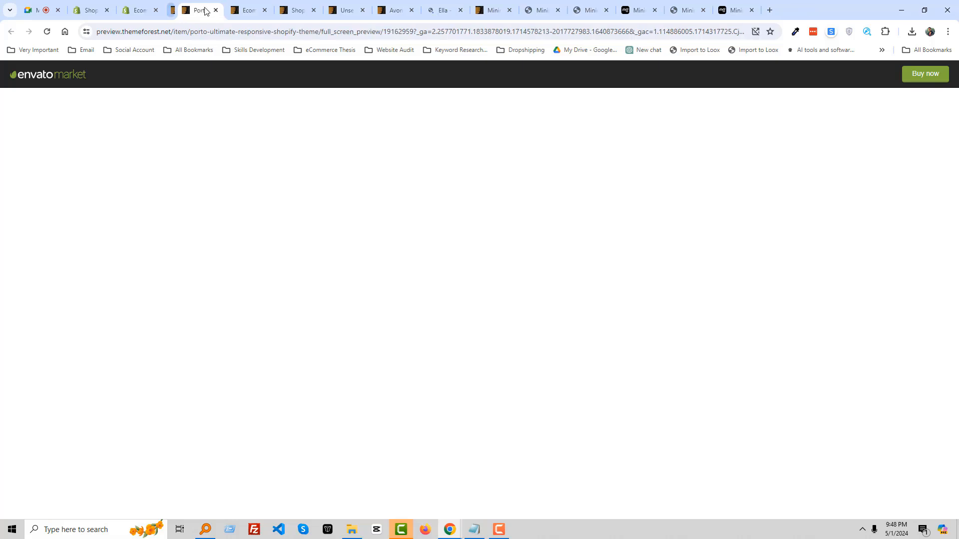
{"action": "left_click", "coordinate": [205, 11]}
{"action": "left_click", "coordinate": [205, 11]}
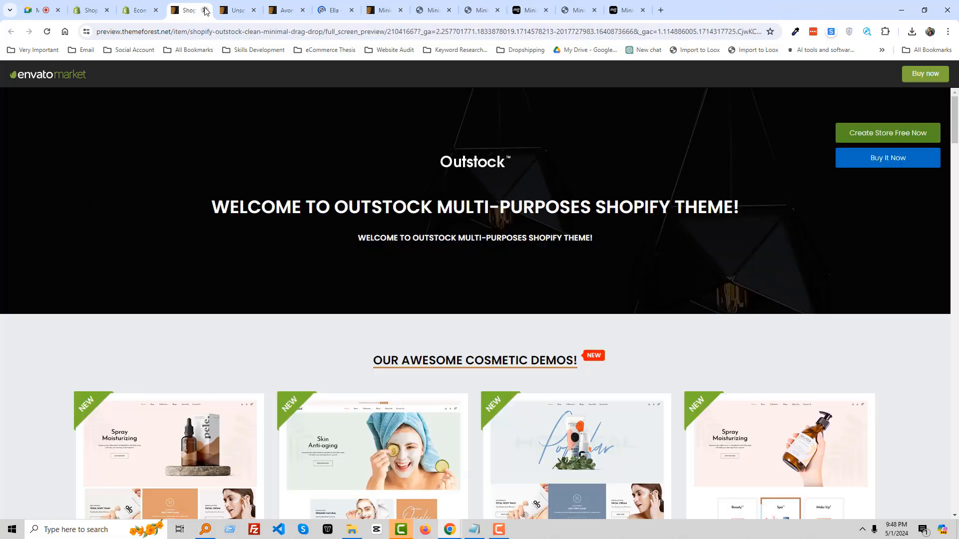
{"action": "left_click", "coordinate": [205, 11]}
{"action": "left_click", "coordinate": [205, 11]}
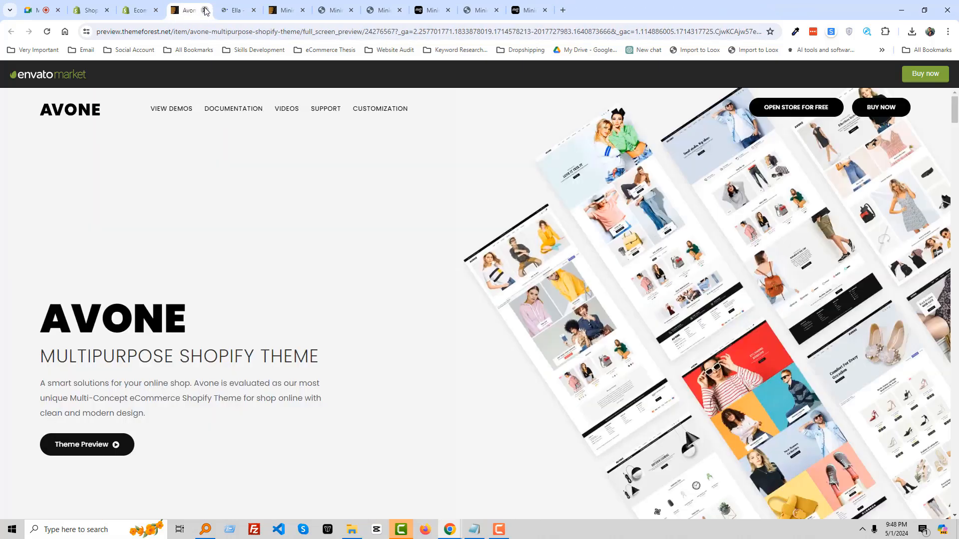
{"action": "left_click", "coordinate": [204, 11]}
{"action": "left_click", "coordinate": [205, 11]}
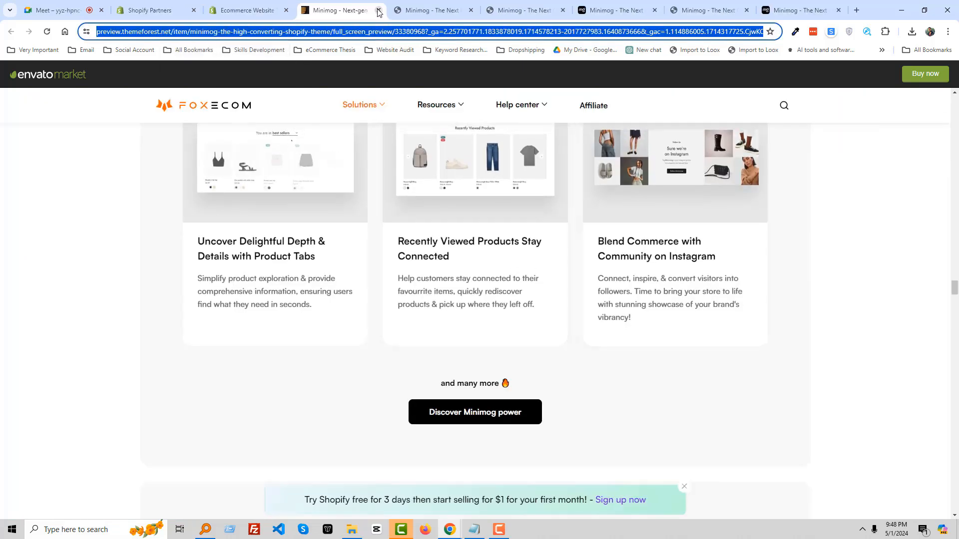
Close the Minimog theme preview and Electronic demo tabs, and look through the Floral demo homepage down to its product list
{"action": "left_click", "coordinate": [378, 11]}
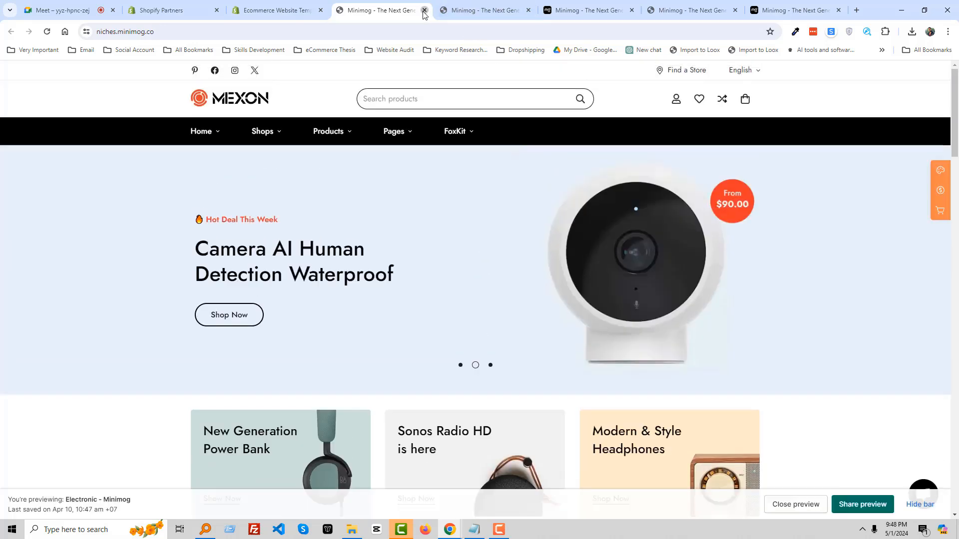
{"action": "left_click", "coordinate": [425, 11]}
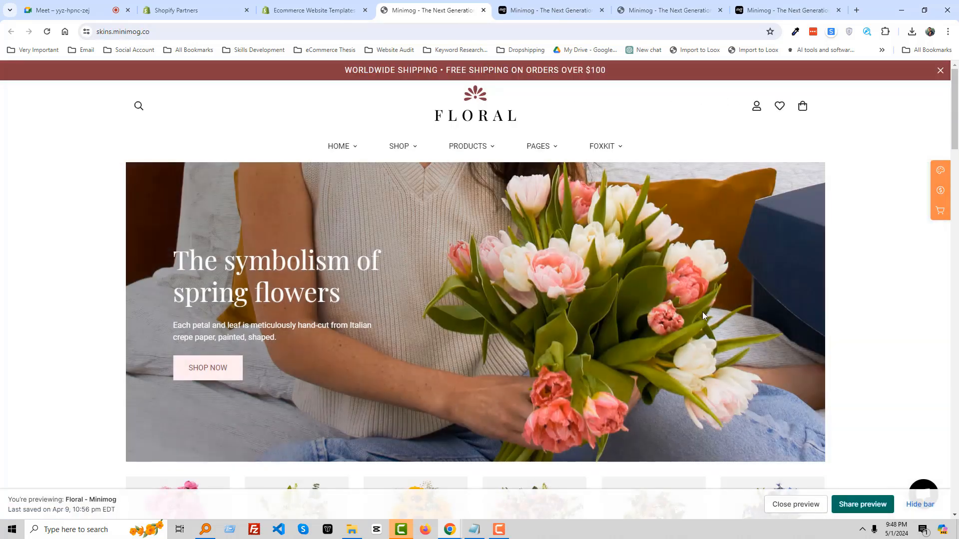
{"action": "scroll", "coordinate": [860, 297], "scroll_direction": "down", "scroll_amount": 5}
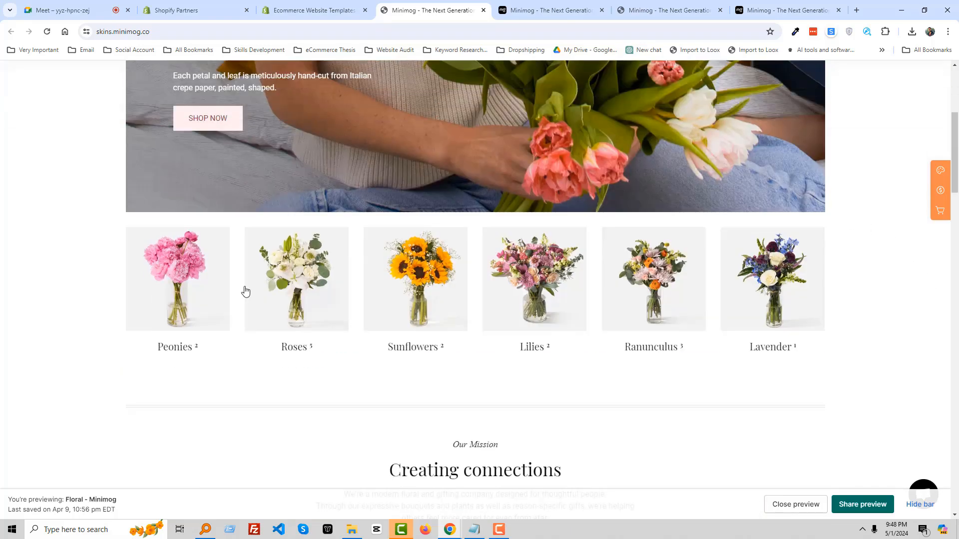
{"action": "scroll", "coordinate": [637, 295], "scroll_direction": "down", "scroll_amount": 15}
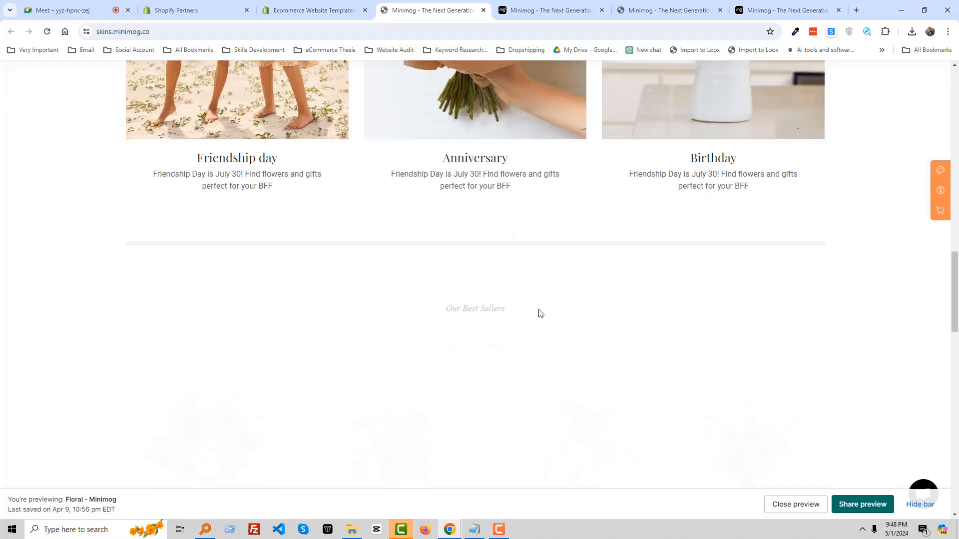
{"action": "scroll", "coordinate": [528, 313], "scroll_direction": "down", "scroll_amount": 3}
Look over the Backpack Store demo, the full Barber demo homepage and the Beauty demo in their open tabs
{"action": "left_click", "coordinate": [552, 10]}
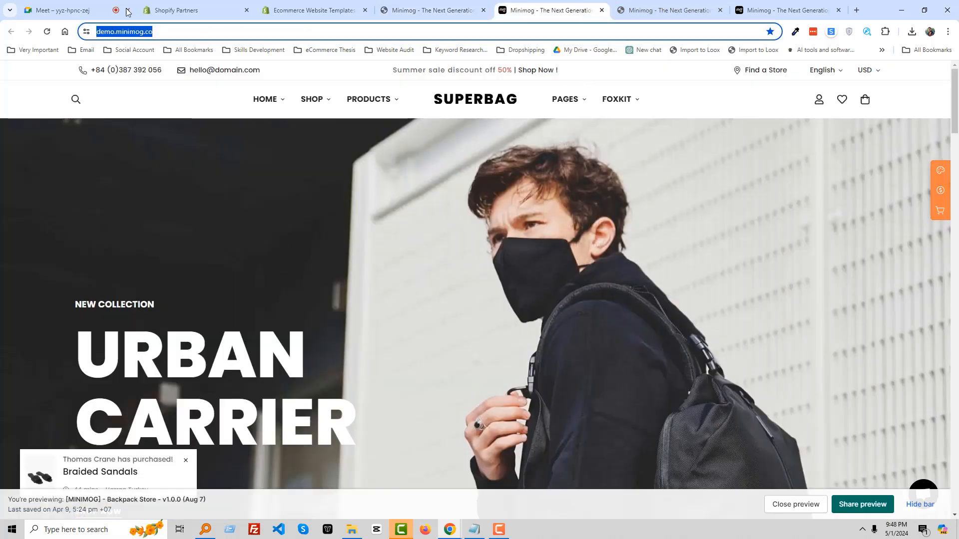
{"action": "left_click", "coordinate": [669, 10]}
{"action": "scroll", "coordinate": [613, 193], "scroll_direction": "down", "scroll_amount": 4}
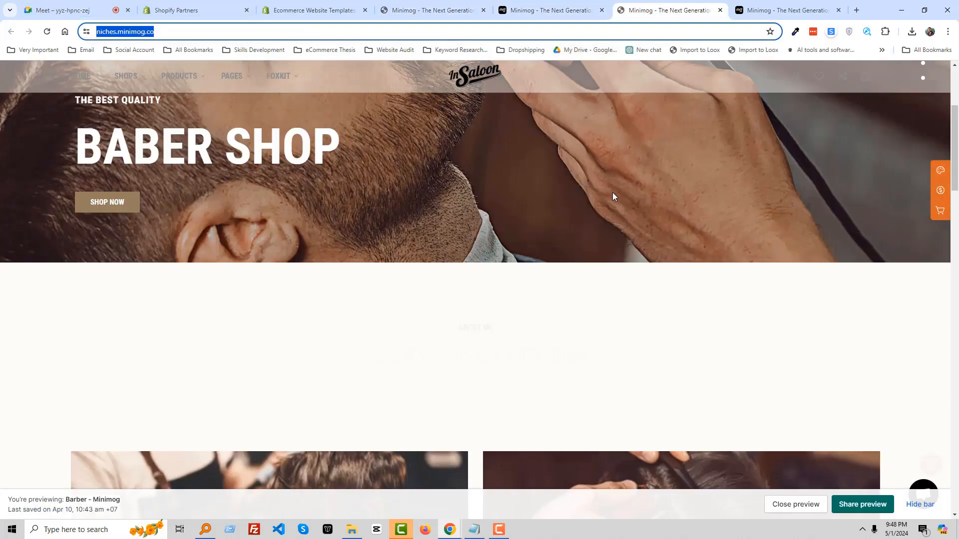
{"action": "scroll", "coordinate": [613, 196], "scroll_direction": "down", "scroll_amount": 15}
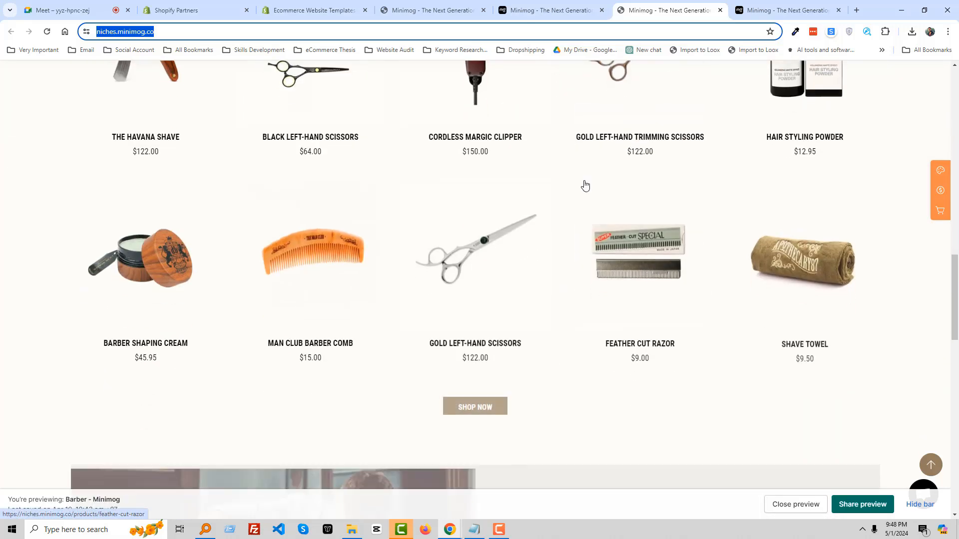
{"action": "scroll", "coordinate": [582, 186], "scroll_direction": "down", "scroll_amount": 20}
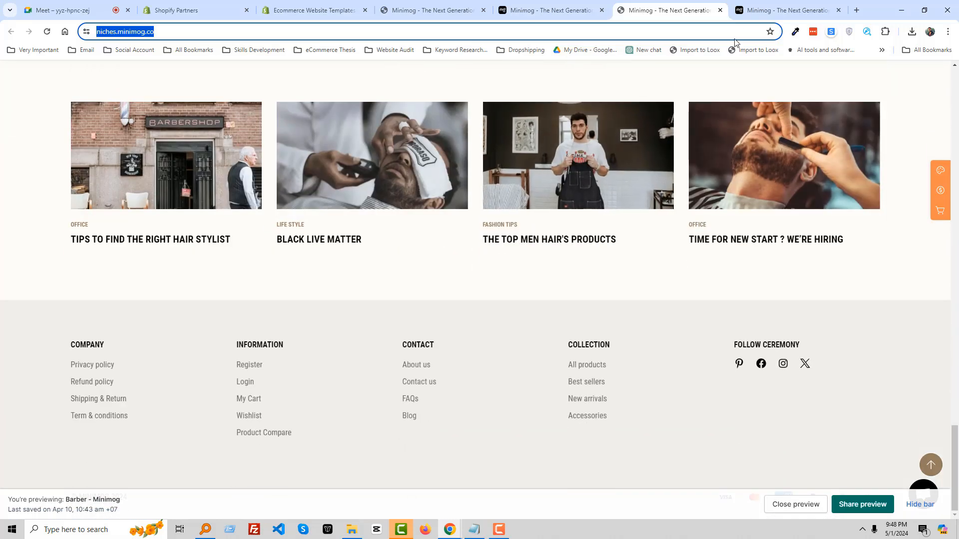
{"action": "left_click", "coordinate": [760, 10]}
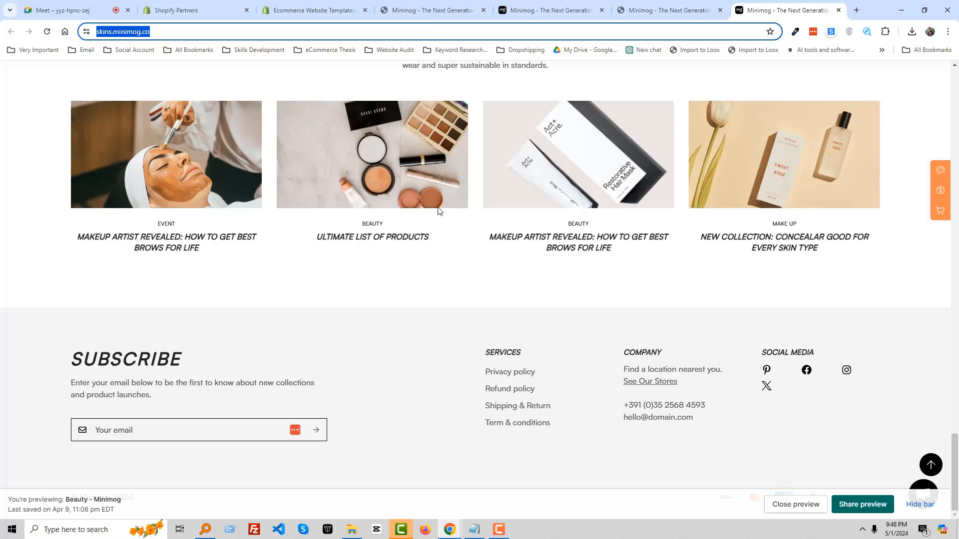
{"action": "key", "text": "ctrl+1"}
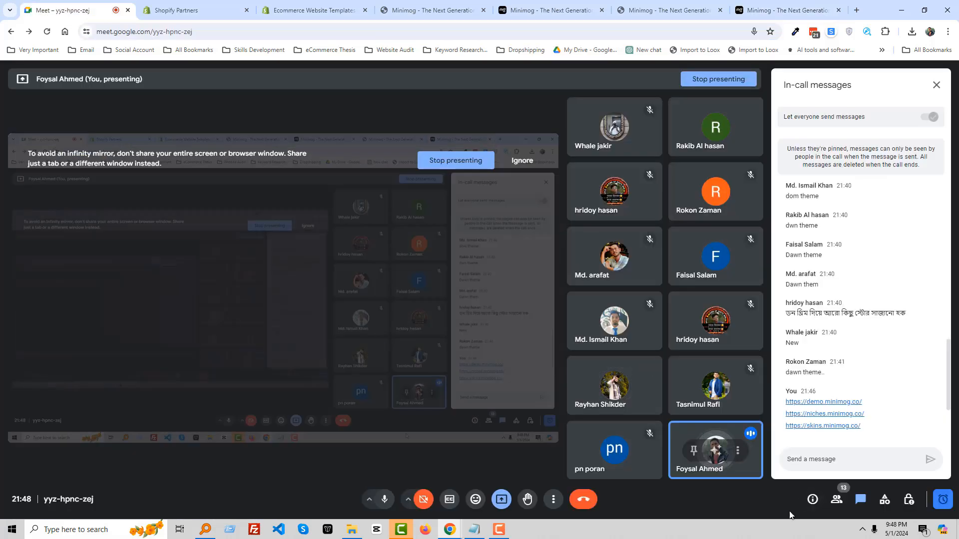
{"action": "left_click", "coordinate": [862, 529]}
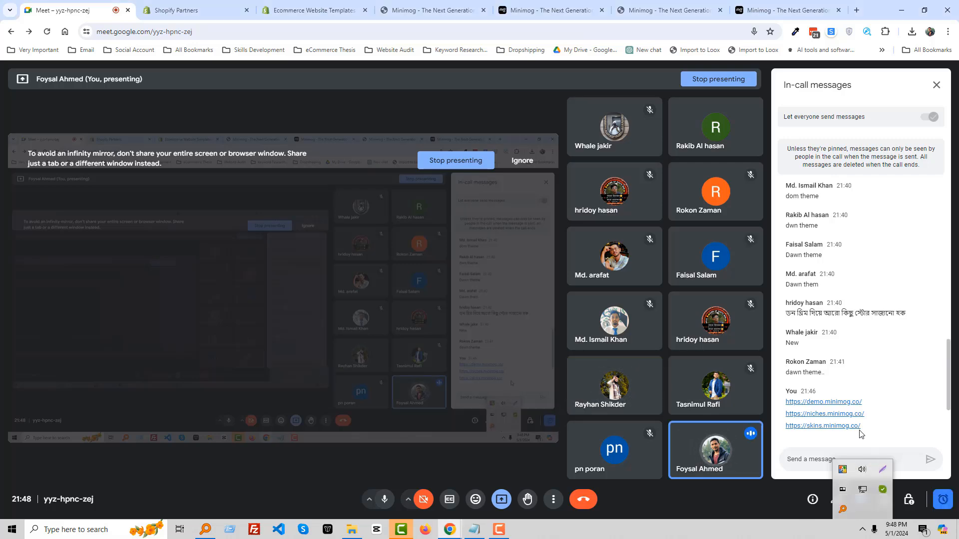
{"action": "left_click", "coordinate": [429, 10]}
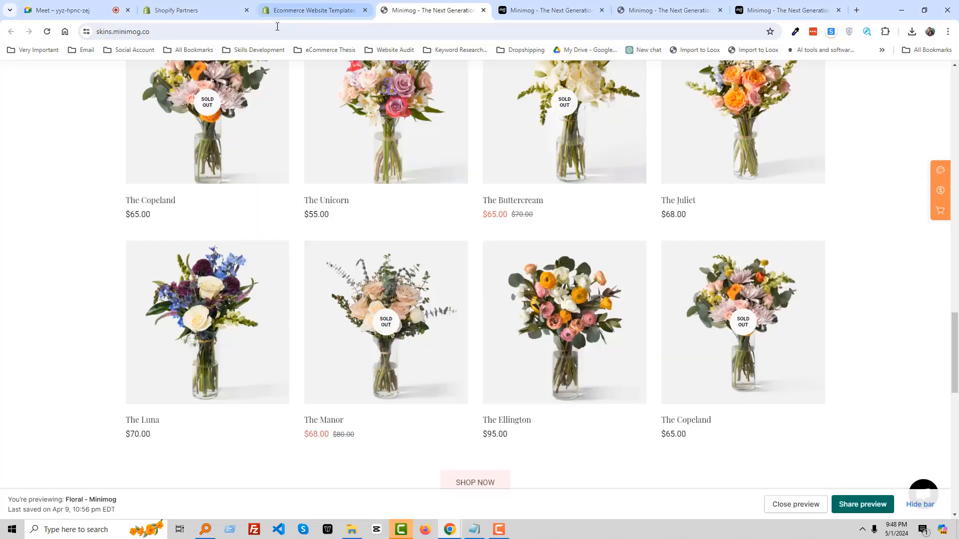
{"action": "left_click", "coordinate": [277, 26]}
{"action": "key", "text": "ctrl+c"}
{"action": "left_click", "coordinate": [70, 10]}
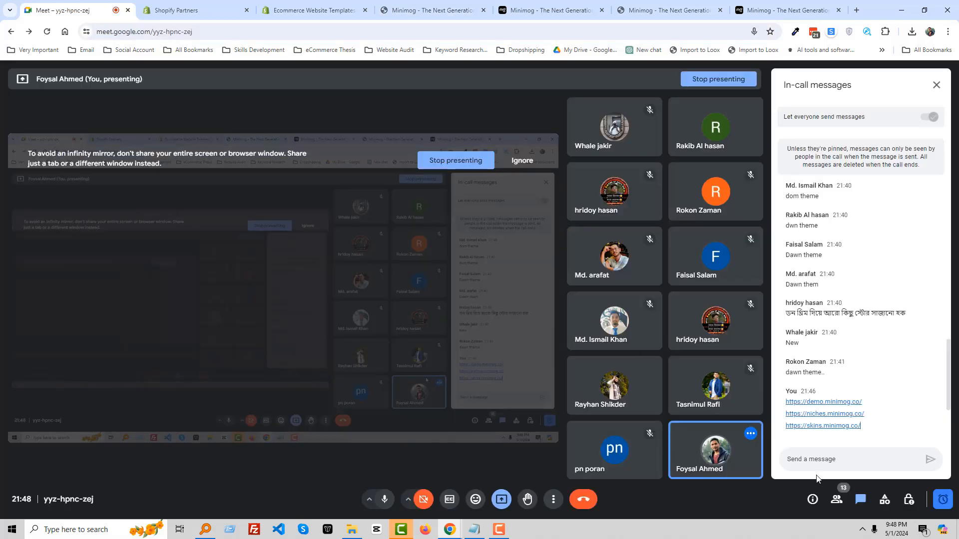
{"action": "left_click", "coordinate": [815, 456]}
{"action": "key", "text": "ctrl+v"}
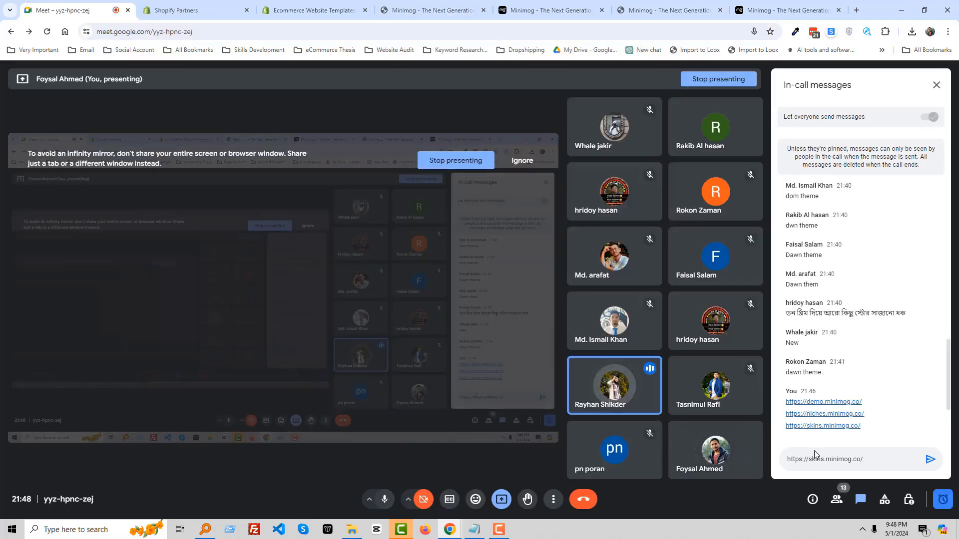
{"action": "key", "text": "Return"}
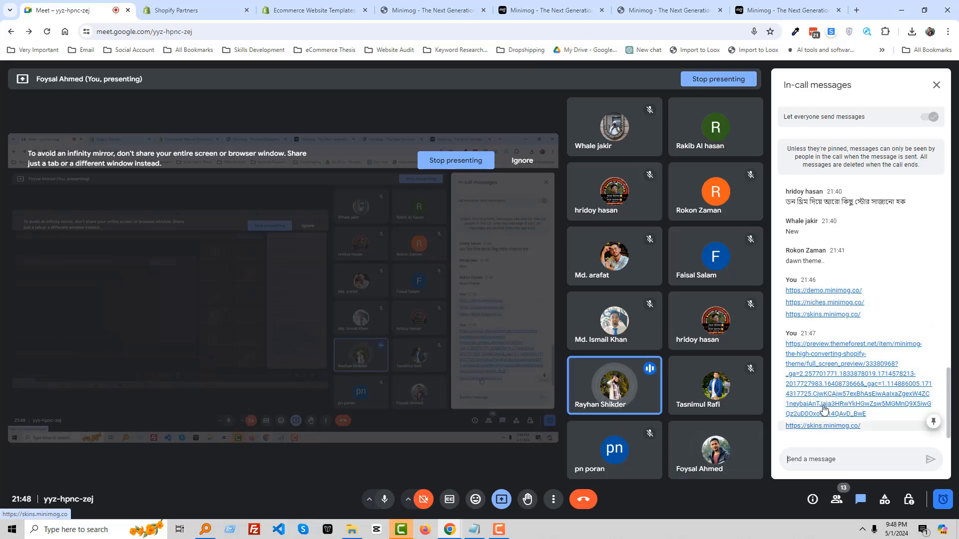
Compare the Floral and Beauty demo pages in their open tabs
{"action": "left_click", "coordinate": [435, 4]}
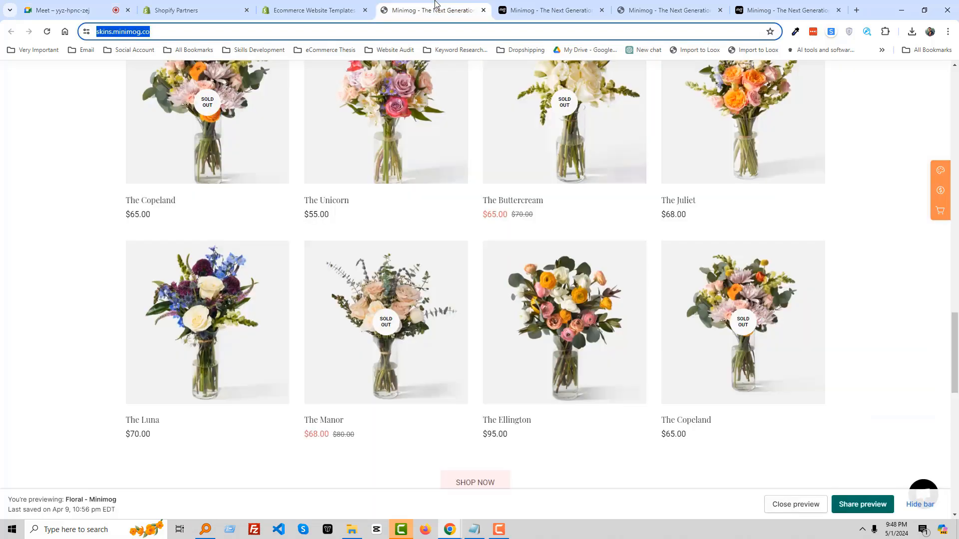
{"action": "scroll", "coordinate": [537, 283], "scroll_direction": "up", "scroll_amount": 8}
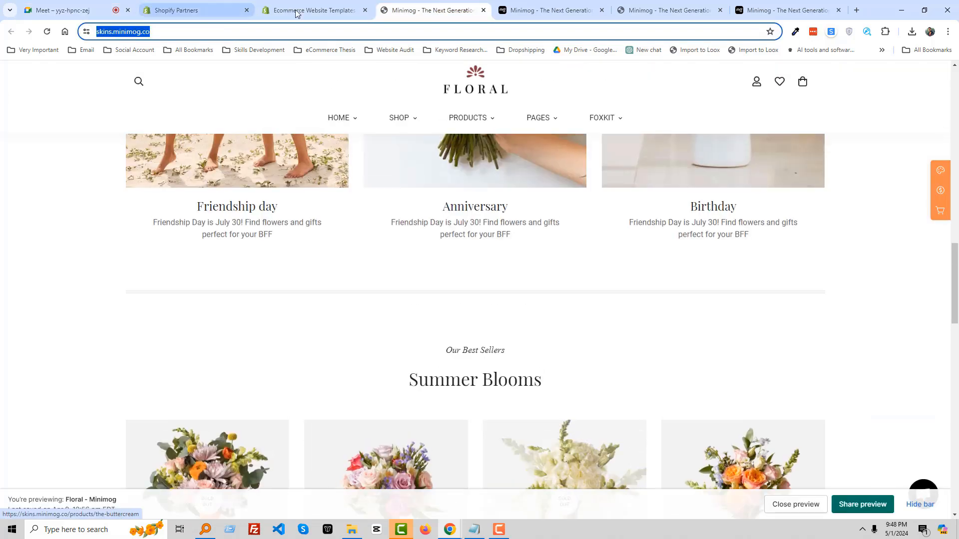
{"action": "left_click", "coordinate": [768, 5]}
{"action": "scroll", "coordinate": [300, 203], "scroll_direction": "up", "scroll_amount": 10}
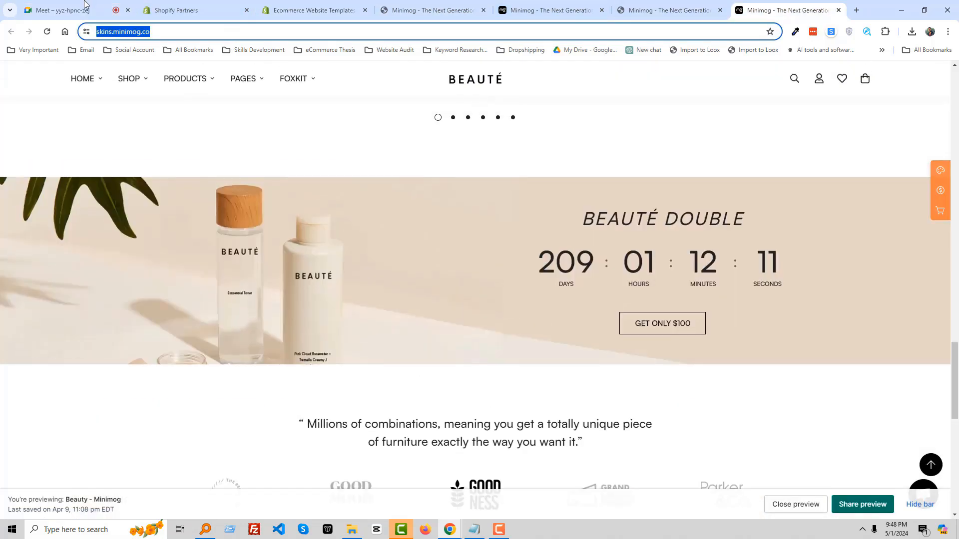
{"action": "left_click", "coordinate": [96, 10]}
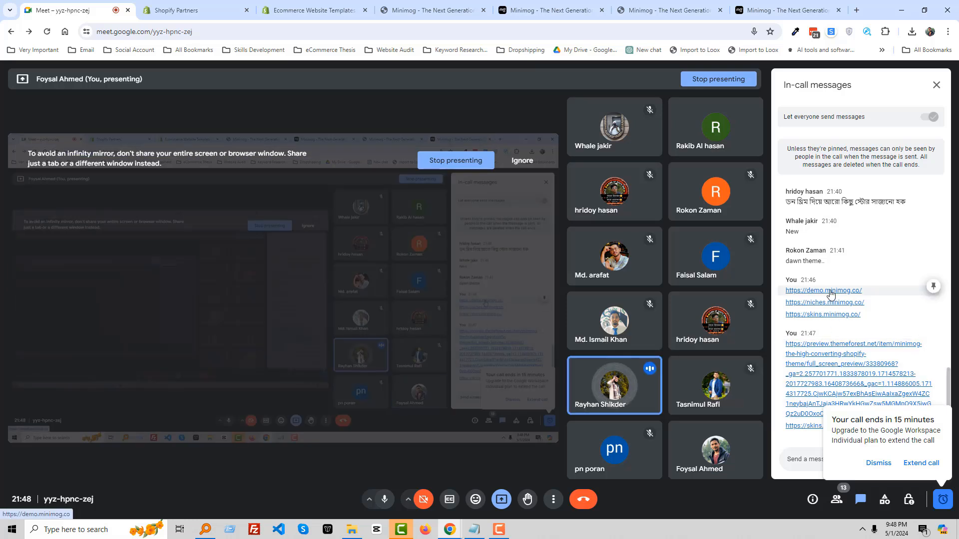
{"action": "left_click", "coordinate": [831, 292]}
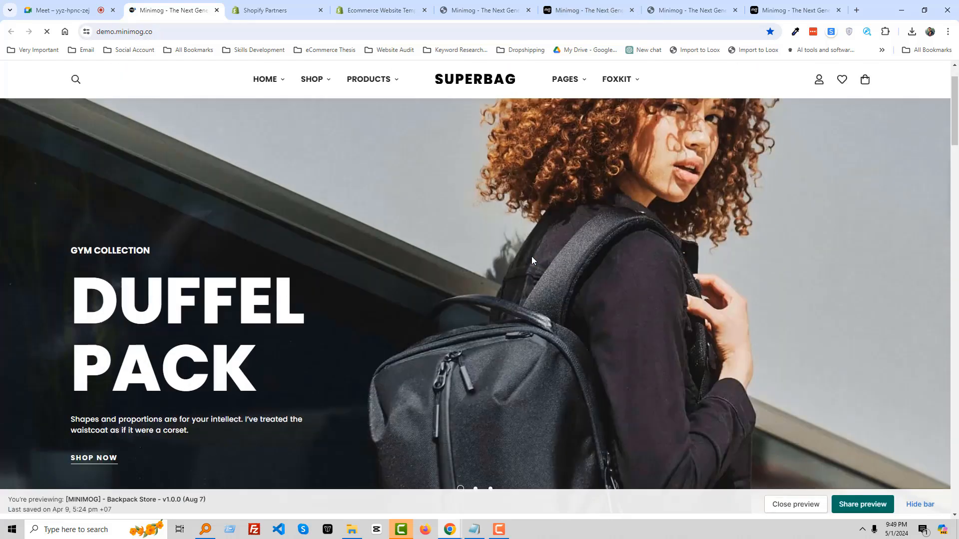
{"action": "scroll", "coordinate": [532, 256], "scroll_direction": "down", "scroll_amount": 18}
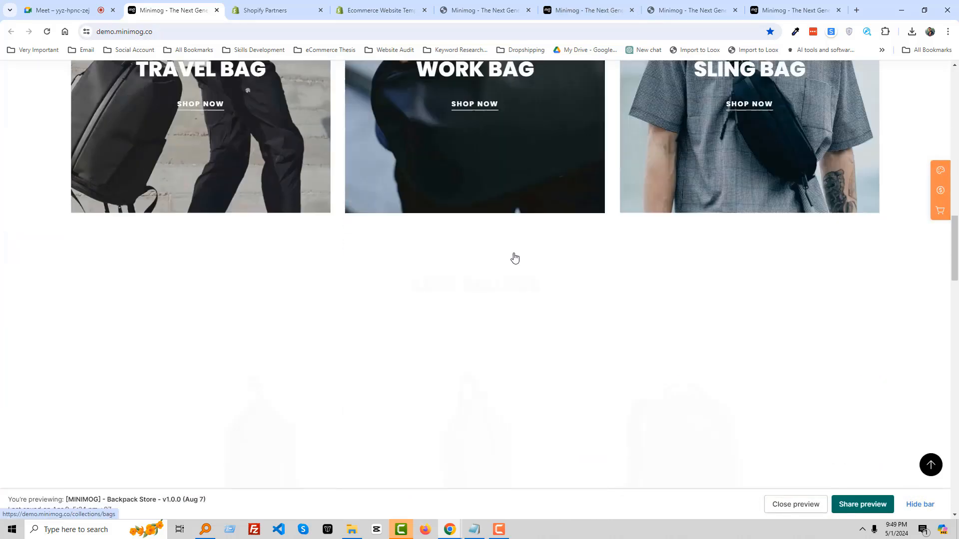
{"action": "scroll", "coordinate": [514, 258], "scroll_direction": "down", "scroll_amount": 20}
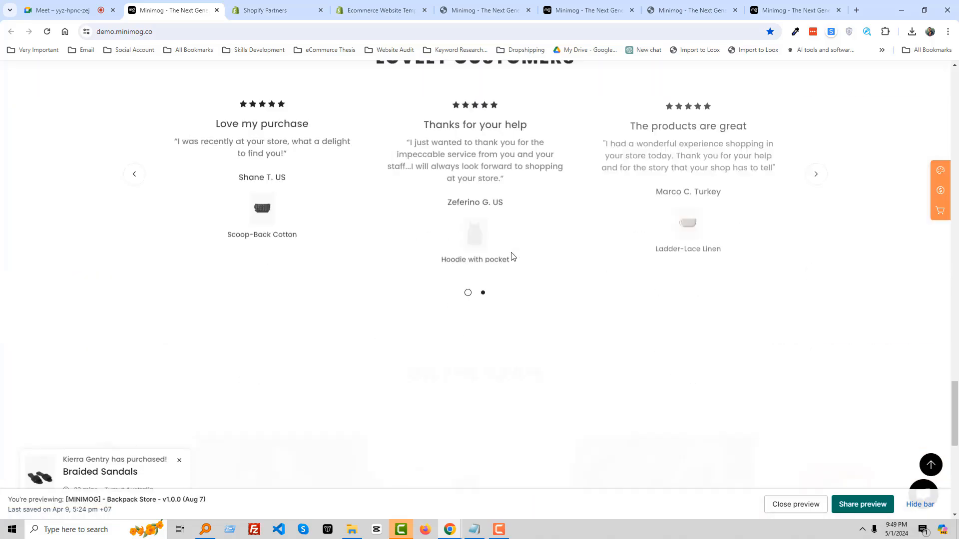
{"action": "scroll", "coordinate": [511, 256], "scroll_direction": "down", "scroll_amount": 10}
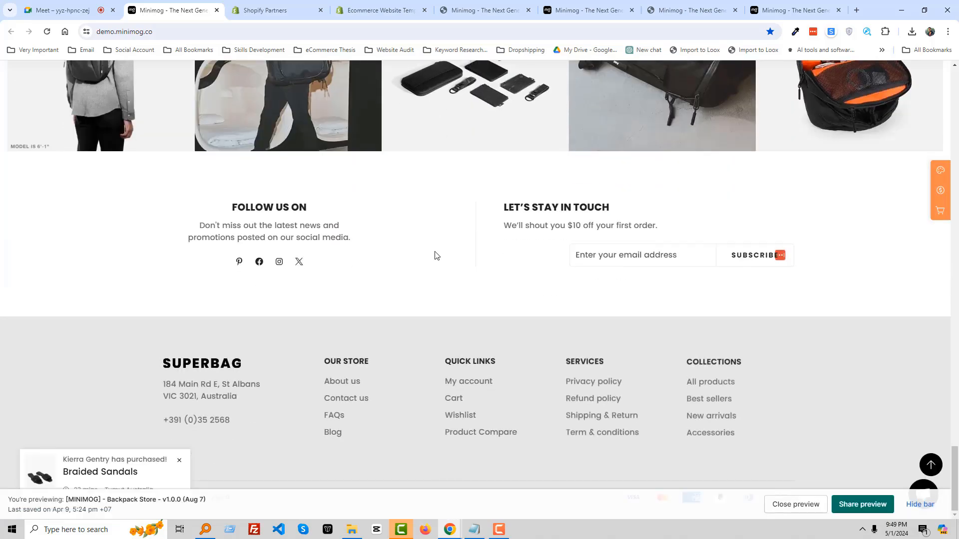
{"action": "scroll", "coordinate": [435, 256], "scroll_direction": "up", "scroll_amount": 20}
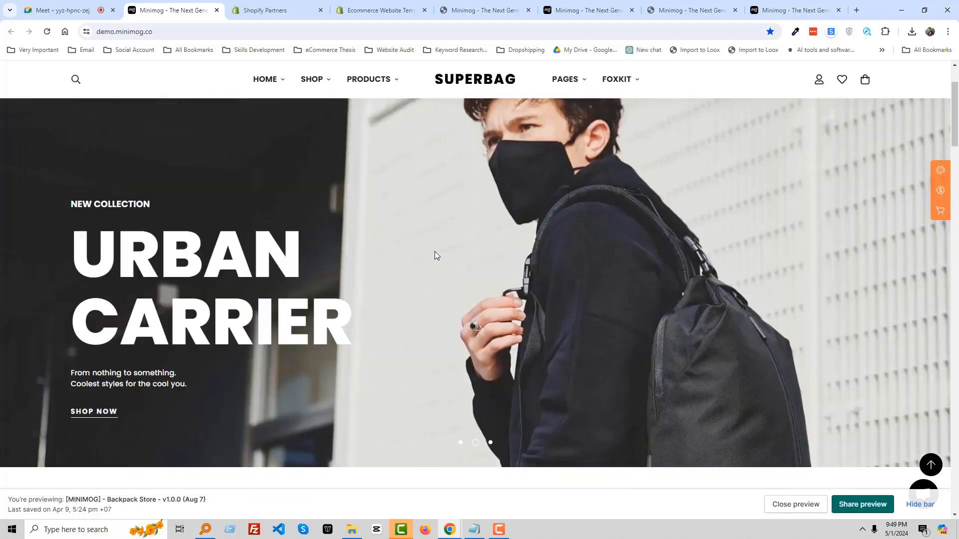
{"action": "scroll", "coordinate": [434, 256], "scroll_direction": "up", "scroll_amount": 2}
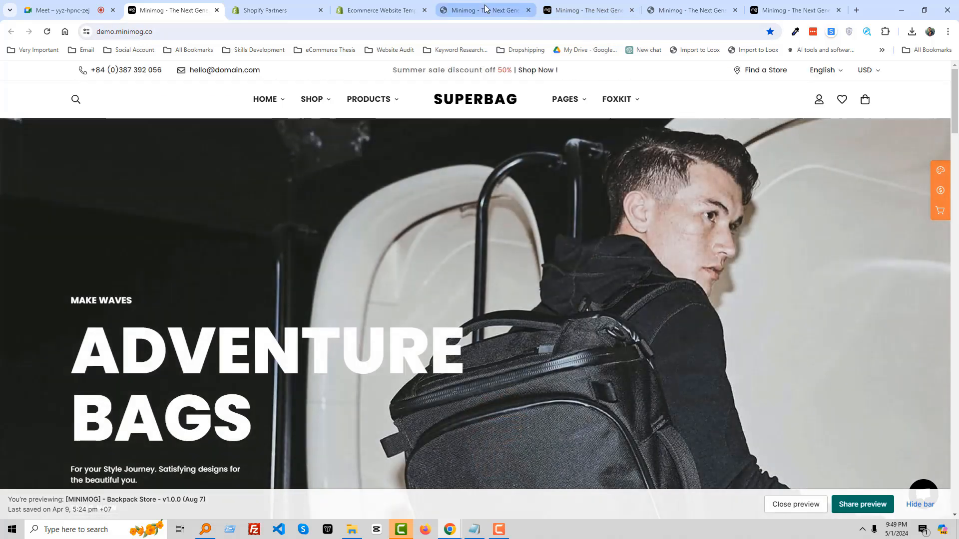
Close the Ecommerce Website Templates tab, the Floral and Barber demo tabs, and the older duplicate Backpack Store tab
{"action": "left_click", "coordinate": [414, 11]}
{"action": "left_click", "coordinate": [424, 11]}
{"action": "left_click", "coordinate": [424, 11]}
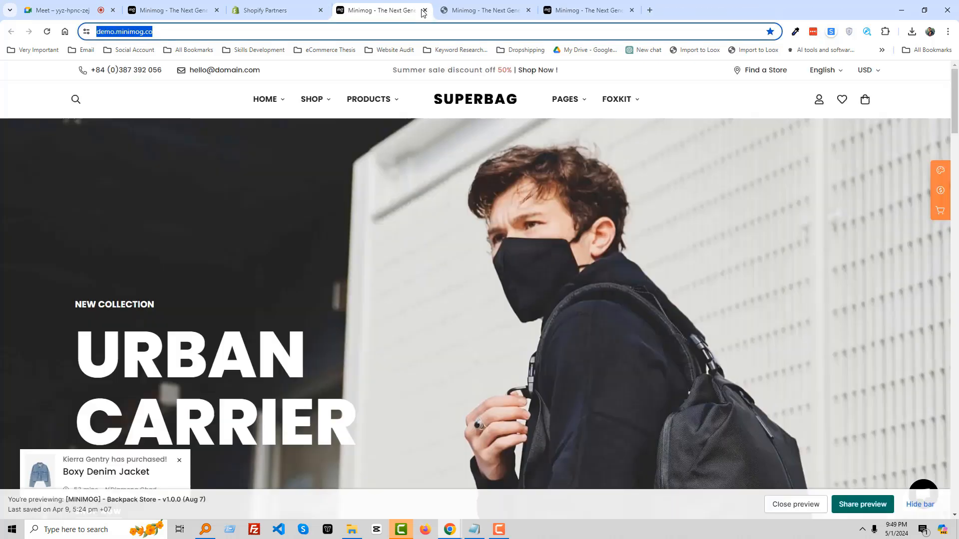
{"action": "left_click", "coordinate": [424, 11]}
{"action": "left_click", "coordinate": [423, 11]}
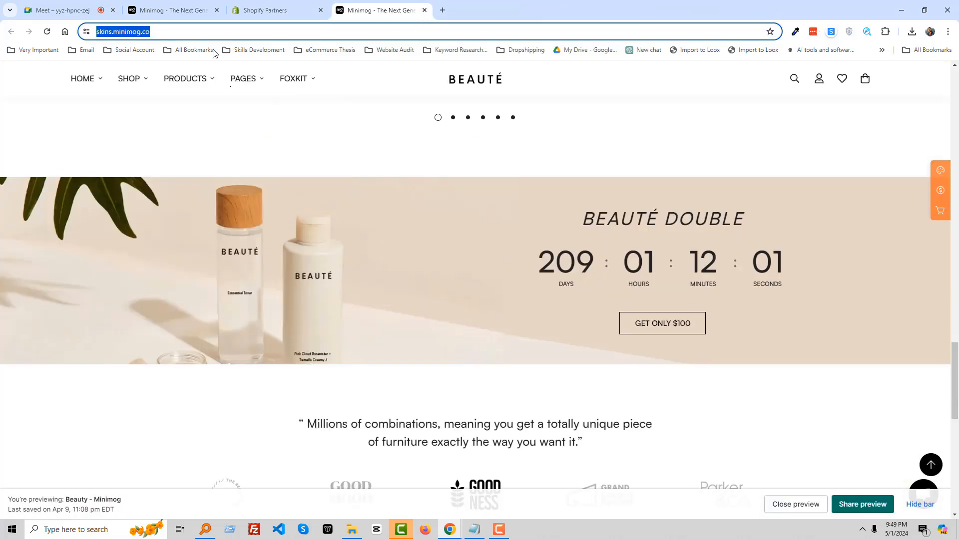
{"action": "left_click", "coordinate": [210, 11]}
{"action": "left_click", "coordinate": [188, 30]}
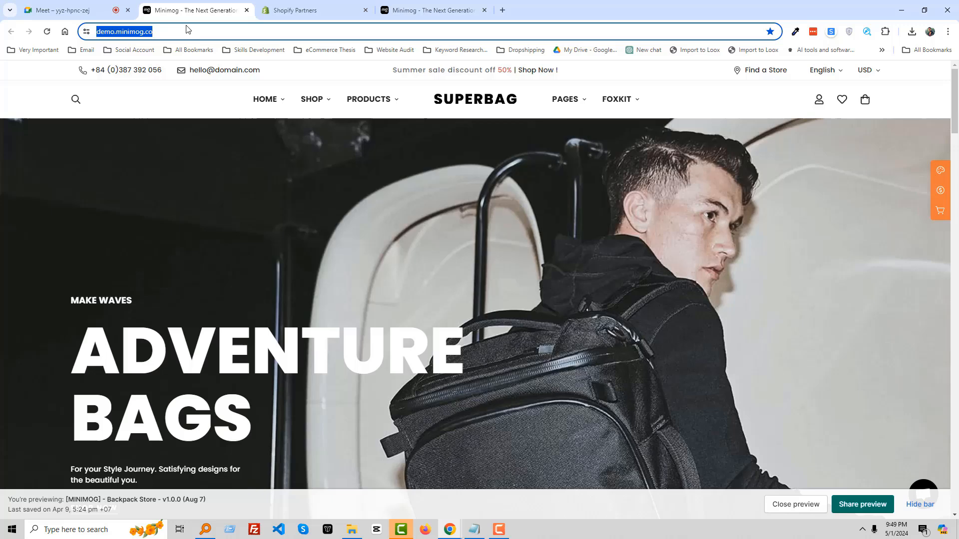
{"action": "left_click", "coordinate": [60, 13]}
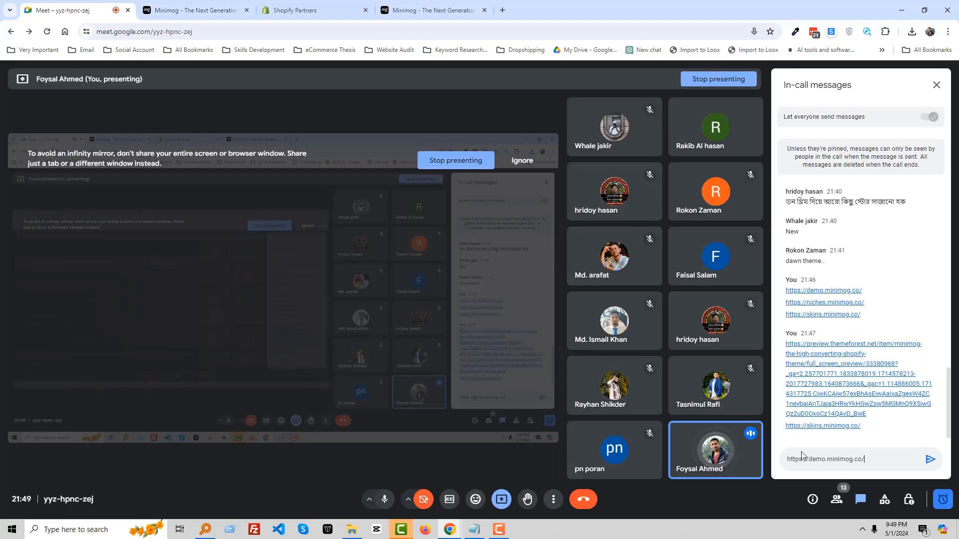
Close the Beauty demo tab and place the Backpack Store demo tab after the Shopify Partners tab
{"action": "left_click", "coordinate": [472, 11]}
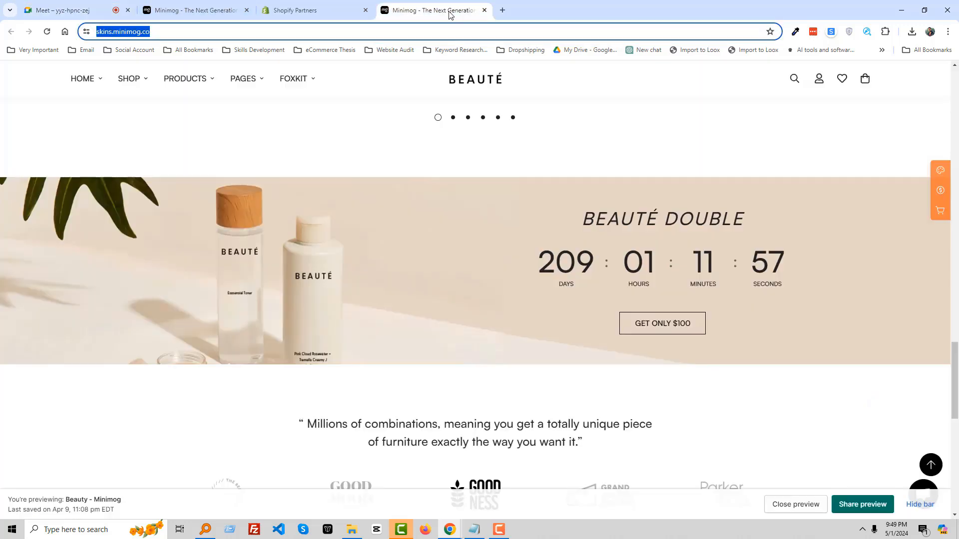
{"action": "left_click", "coordinate": [486, 11]}
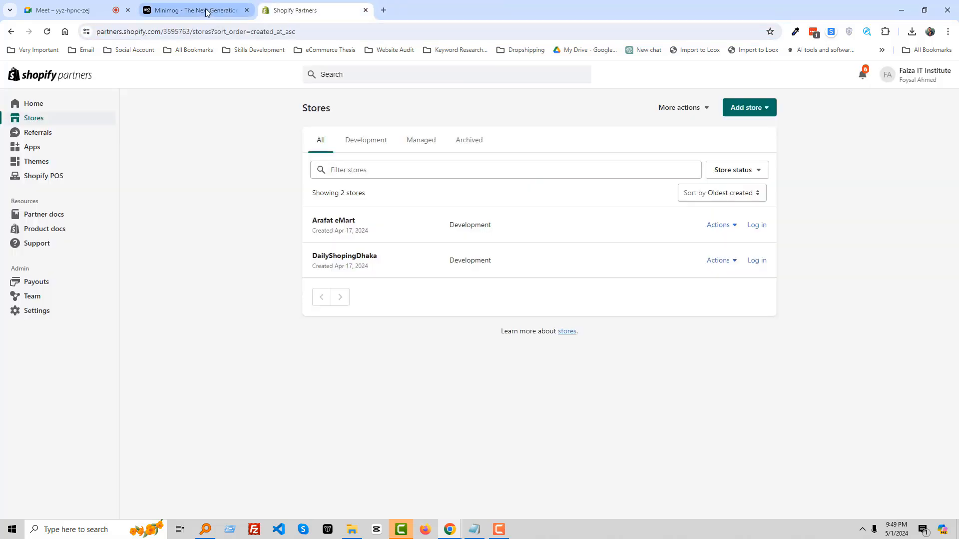
{"action": "left_click_drag", "start_coordinate": [206, 9], "coordinate": [420, 16]}
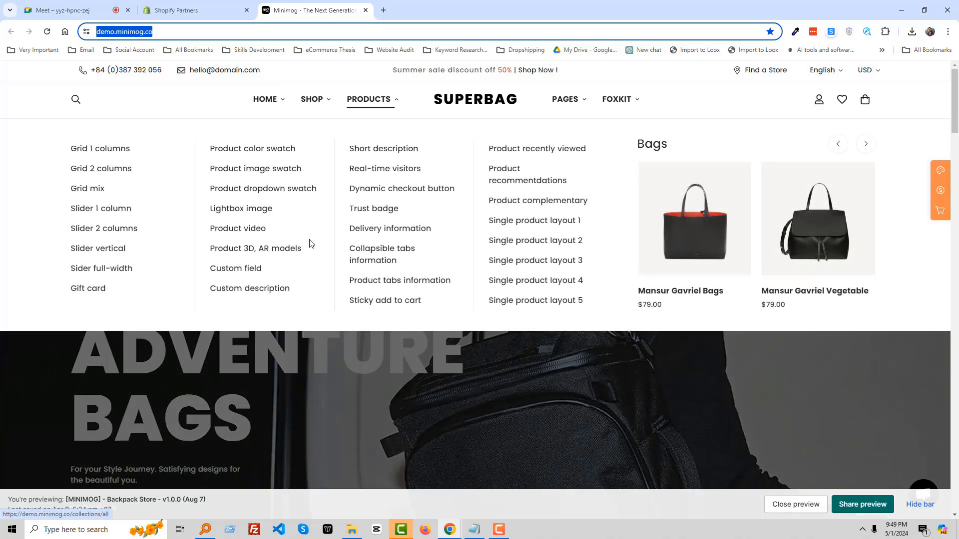
Look over the Backpack Store demo's homepage, then return to the Stores list in Shopify Partners
{"action": "scroll", "coordinate": [247, 331], "scroll_direction": "down", "scroll_amount": 5}
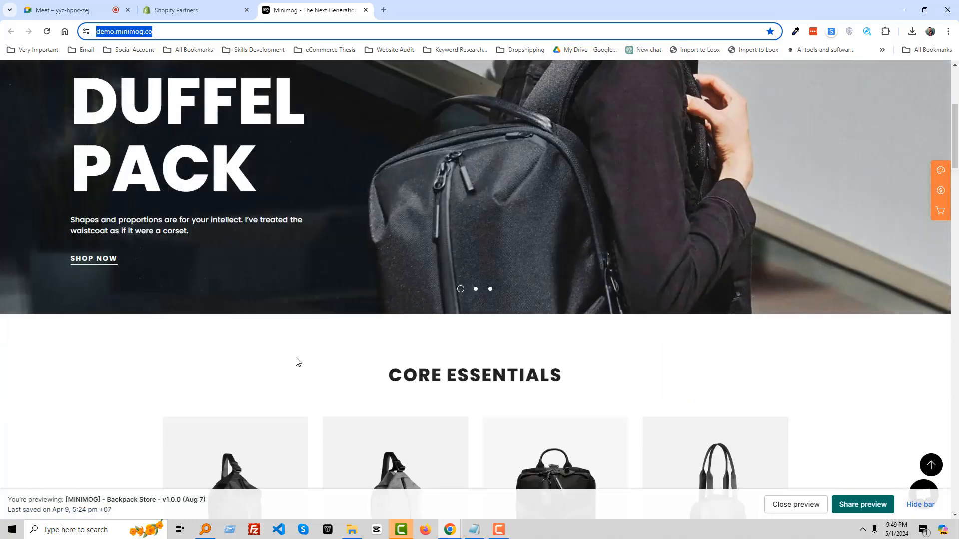
{"action": "left_click", "coordinate": [289, 324]}
{"action": "scroll", "coordinate": [285, 310], "scroll_direction": "up", "scroll_amount": 5}
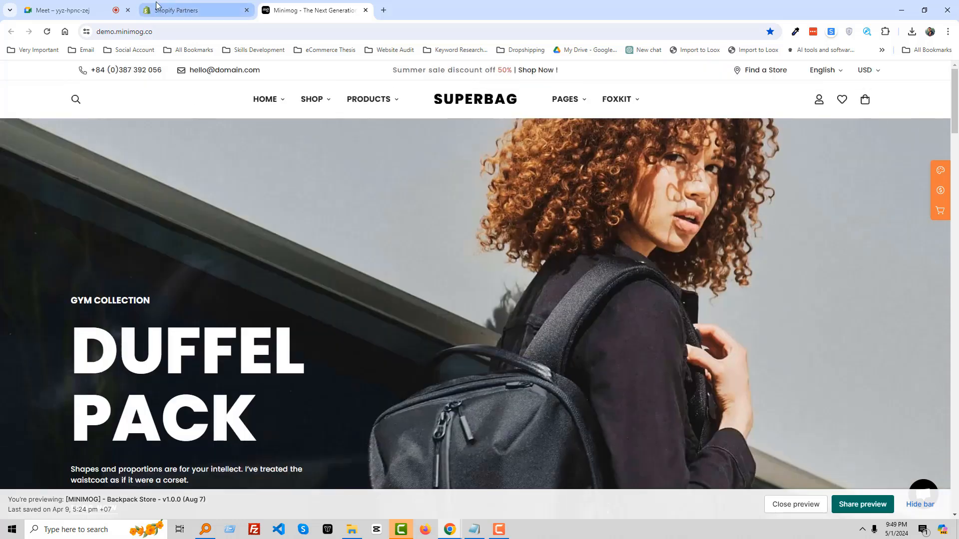
{"action": "left_click", "coordinate": [200, 10]}
{"action": "left_click", "coordinate": [263, 214]}
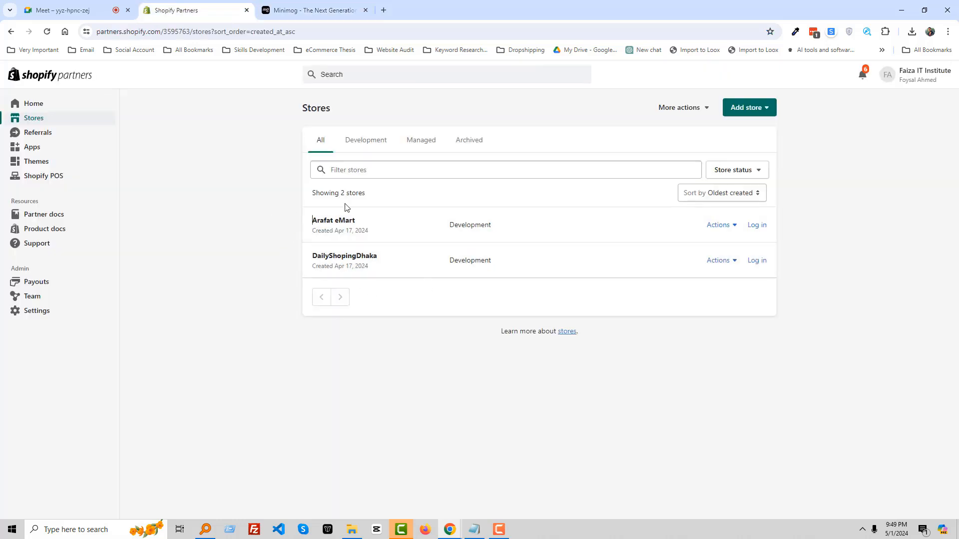
Start a new development store for testing and building, and check the brand name on the Backpack Store demo
{"action": "left_click", "coordinate": [761, 111]}
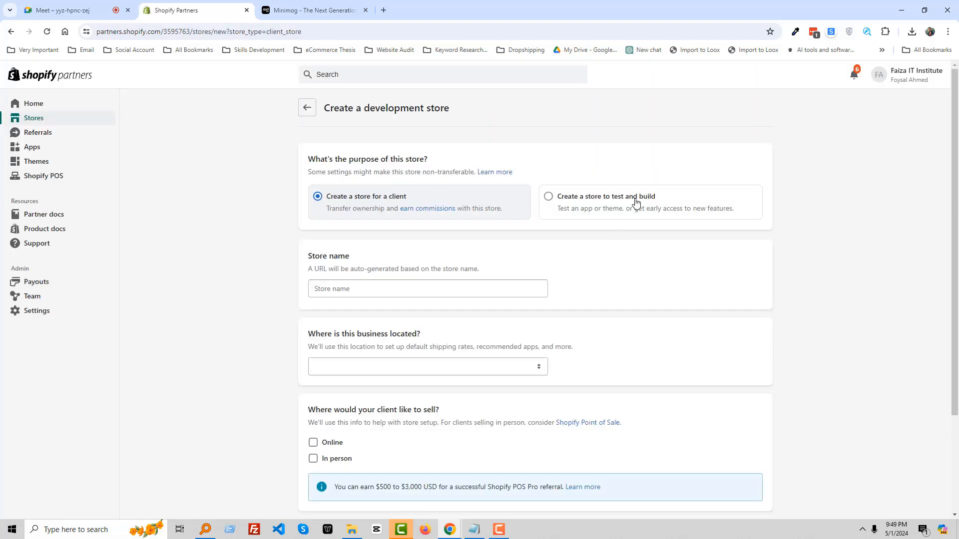
{"action": "left_click", "coordinate": [582, 200]}
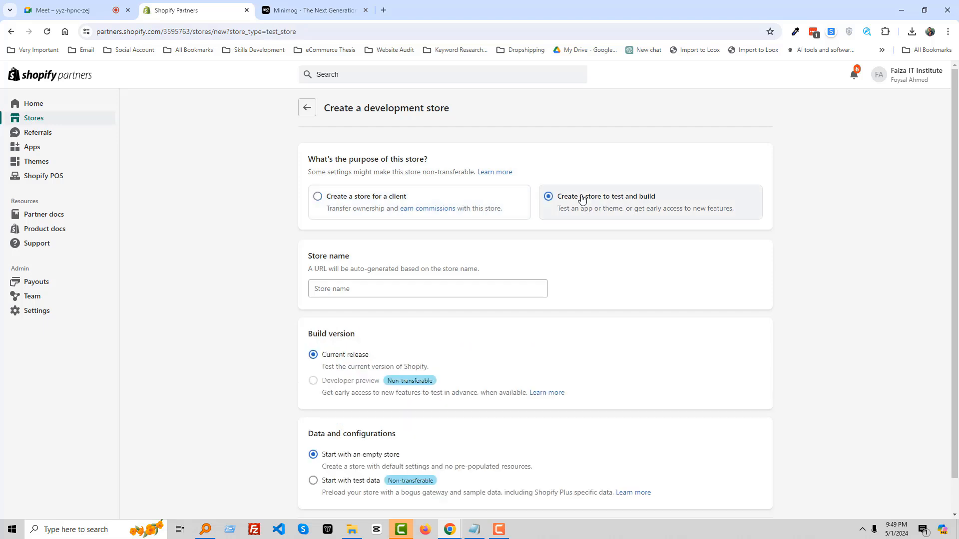
{"action": "left_click", "coordinate": [328, 11]}
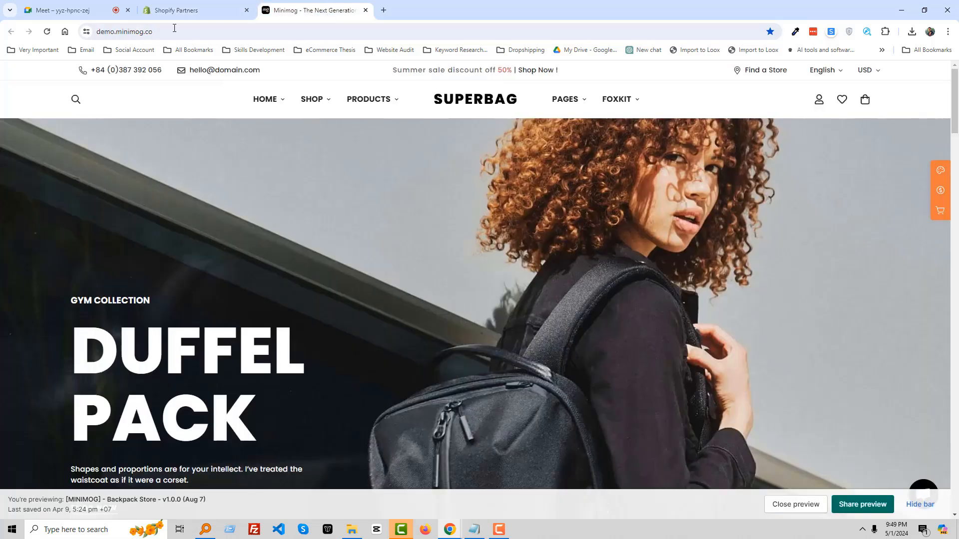
{"action": "left_click", "coordinate": [89, 10]}
{"action": "left_click", "coordinate": [181, 5]}
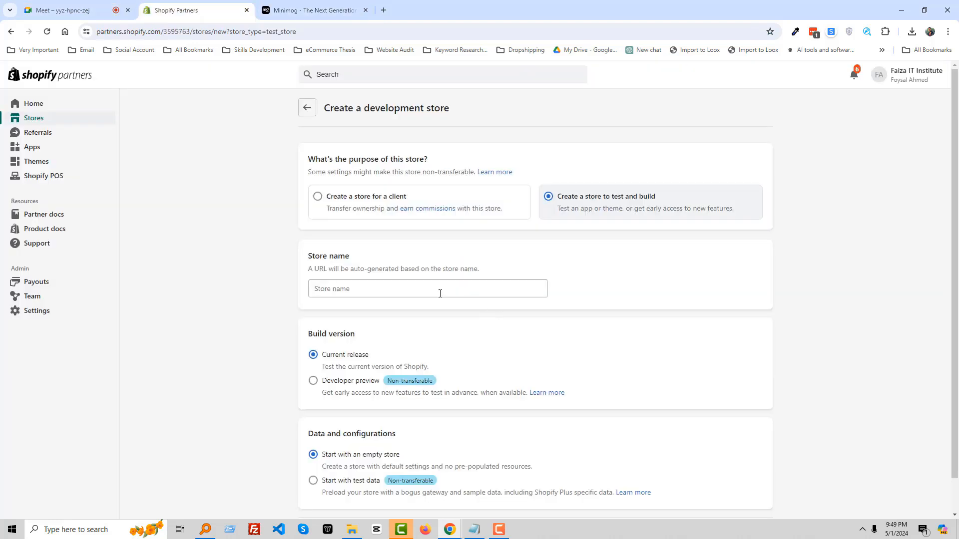
Enter SuperBag as the new development store's name
{"action": "left_click", "coordinate": [423, 292]}
{"action": "type", "text": "Su"}
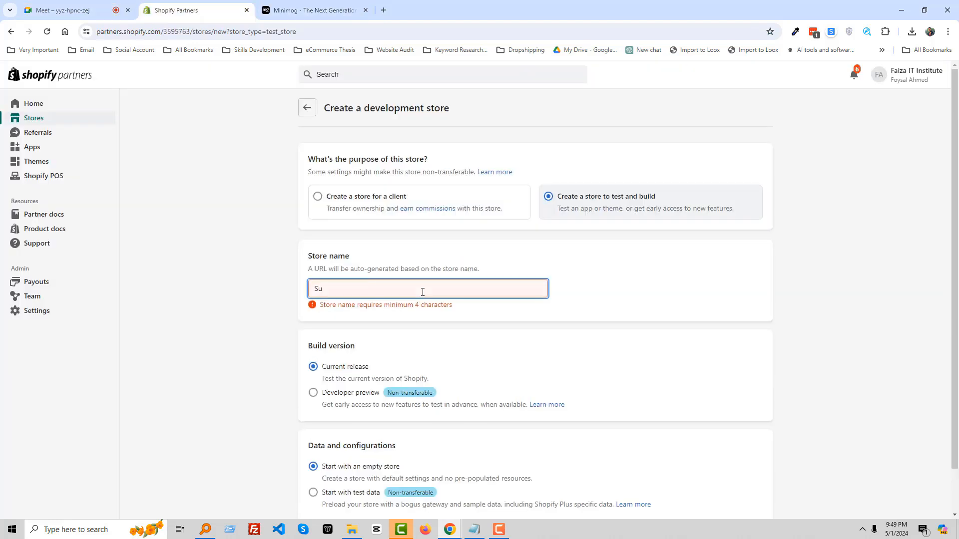
{"action": "type", "text": "perBag"}
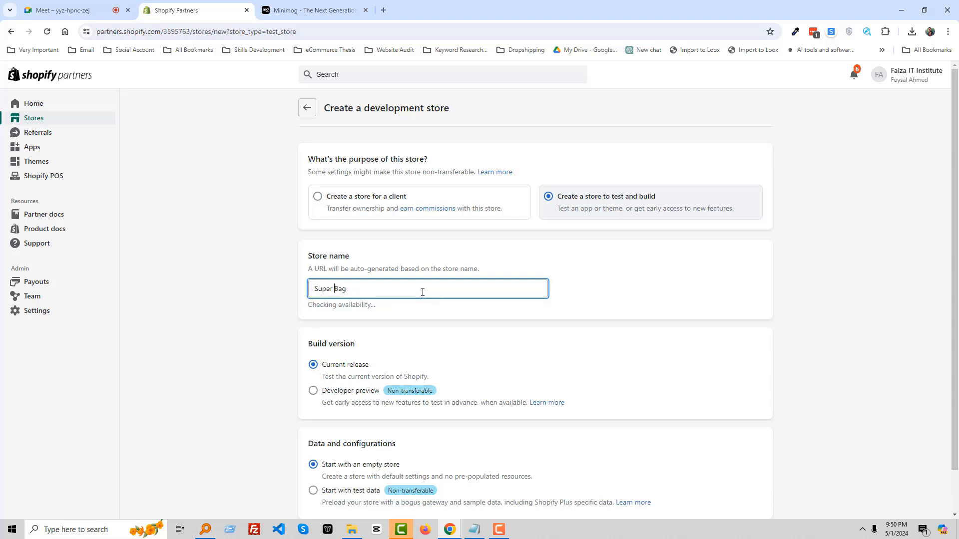
{"action": "key", "text": "BackSpace"}
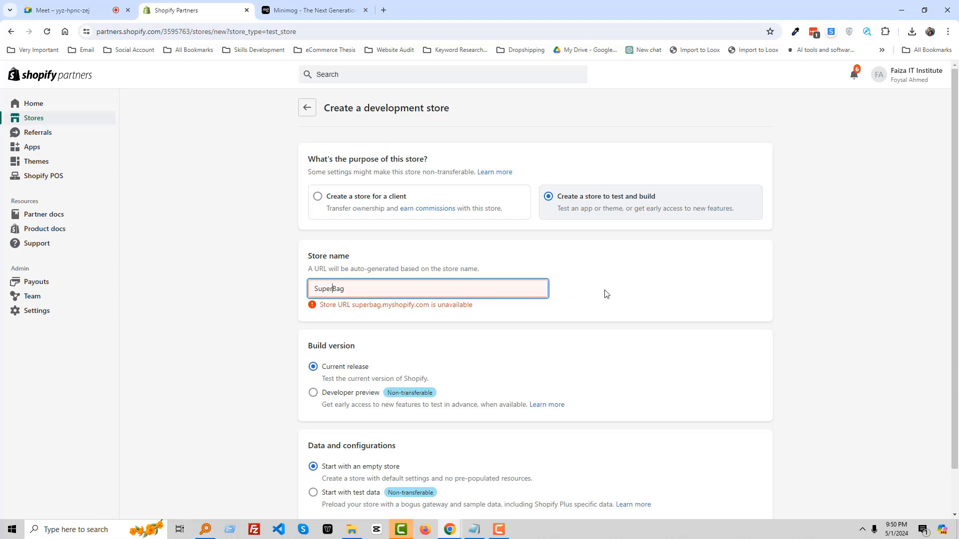
Extend the store name to SuperBagLive and create the development store as an empty store on the current release
{"action": "left_click", "coordinate": [567, 300]}
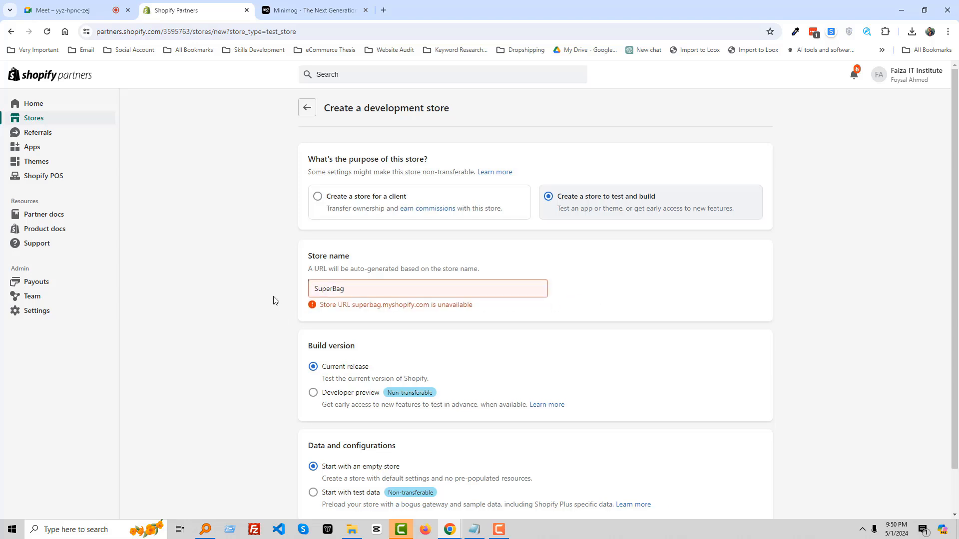
{"action": "left_click", "coordinate": [358, 291]}
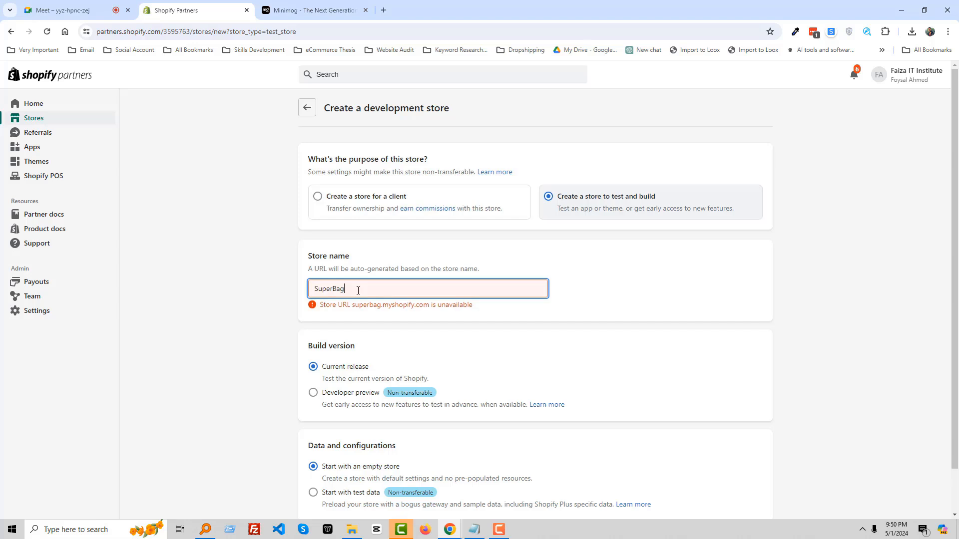
{"action": "type", "text": "Live"}
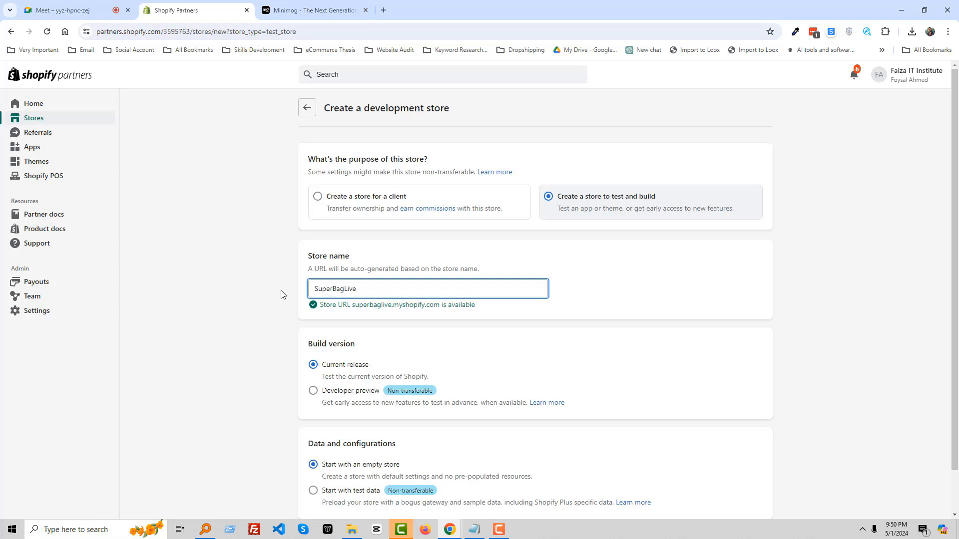
{"action": "left_click", "coordinate": [281, 295]}
{"action": "scroll", "coordinate": [287, 293], "scroll_direction": "down", "scroll_amount": 2}
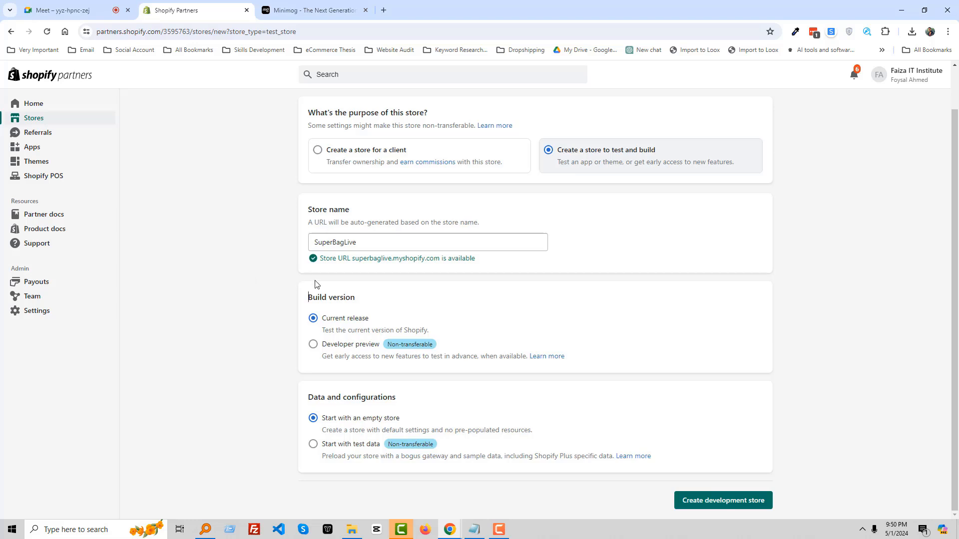
{"action": "left_click", "coordinate": [743, 506]}
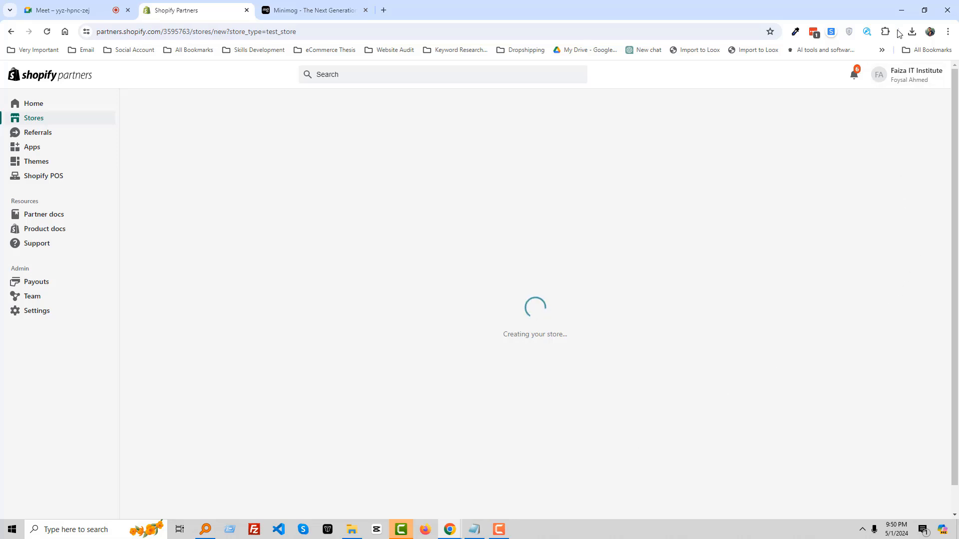
Minimize the browser and close the open Notepad file to reach the Windows desktop
{"action": "left_click", "coordinate": [901, 12]}
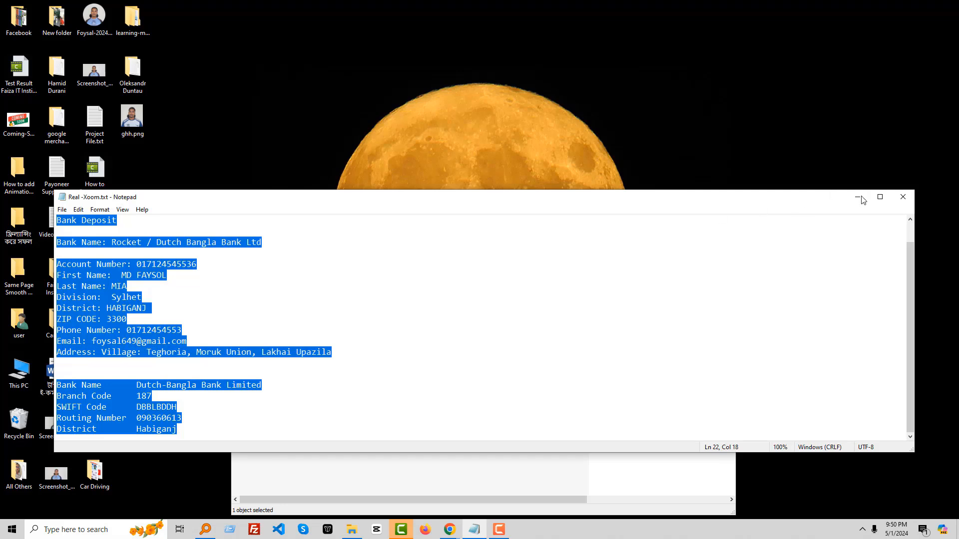
{"action": "left_click", "coordinate": [903, 198]}
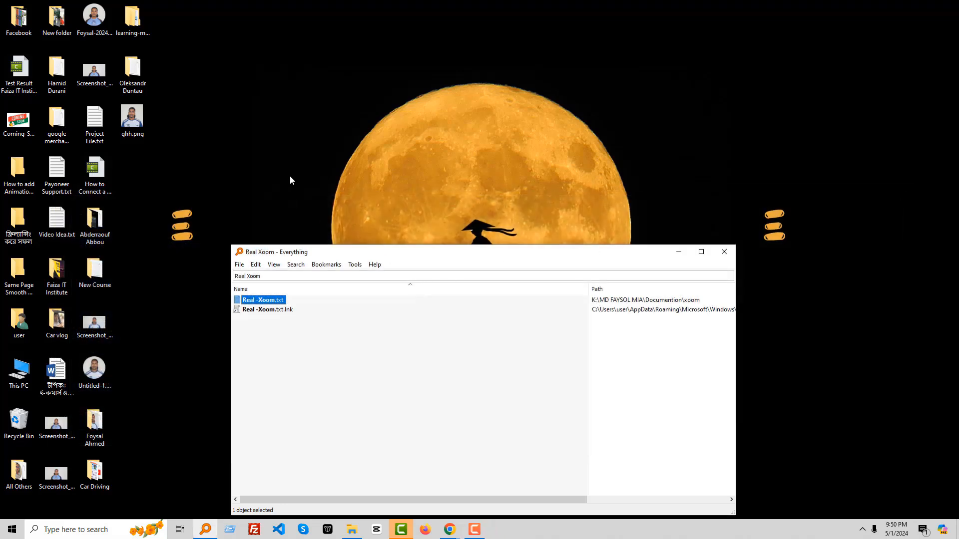
{"action": "left_click", "coordinate": [304, 187]}
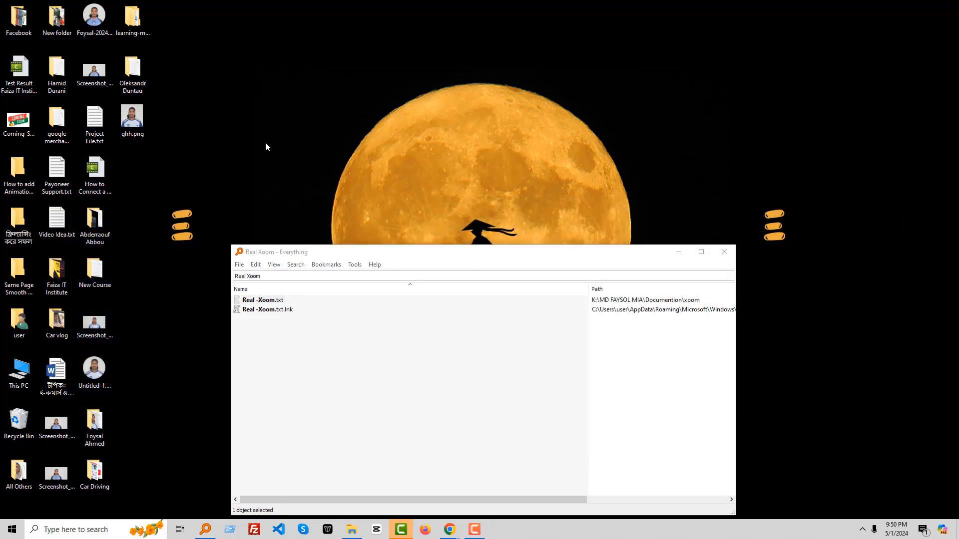
Create a new folder on the desktop and name it Project 1
{"action": "right_click", "coordinate": [190, 146]}
{"action": "mouse_move", "coordinate": [243, 232]}
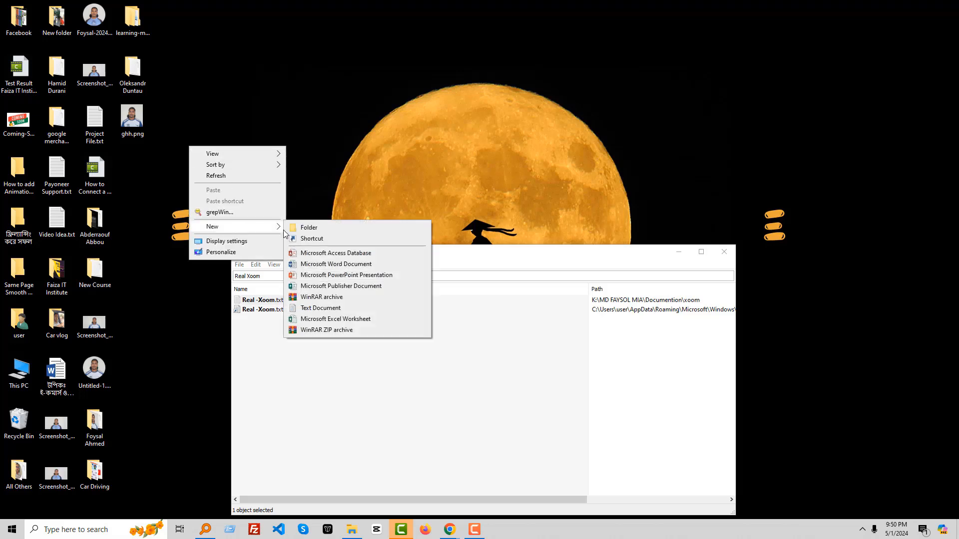
{"action": "left_click", "coordinate": [307, 229]}
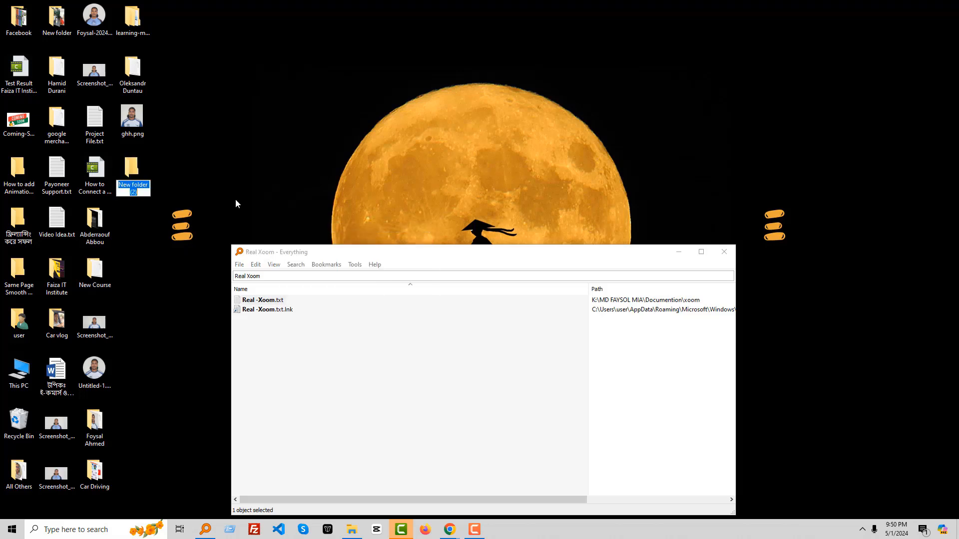
{"action": "type", "text": "Project"}
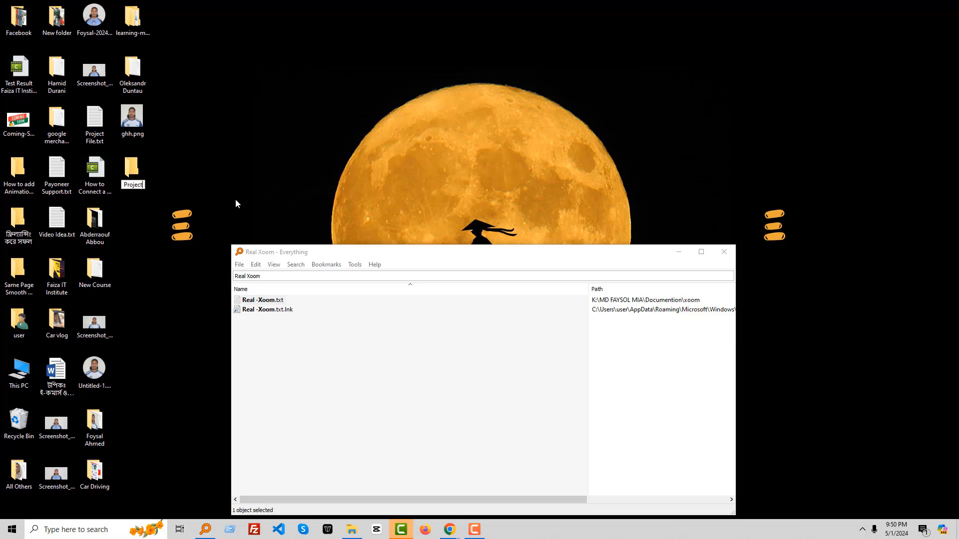
{"action": "type", "text": " 1"}
{"action": "key", "text": "Return"}
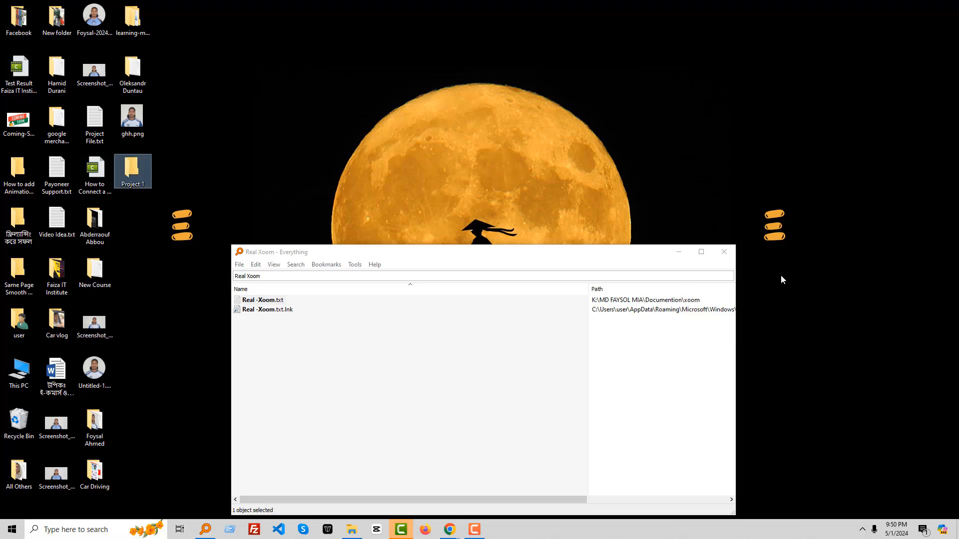
Close the Everything search window and open the Project 1 folder
{"action": "left_click", "coordinate": [730, 256]}
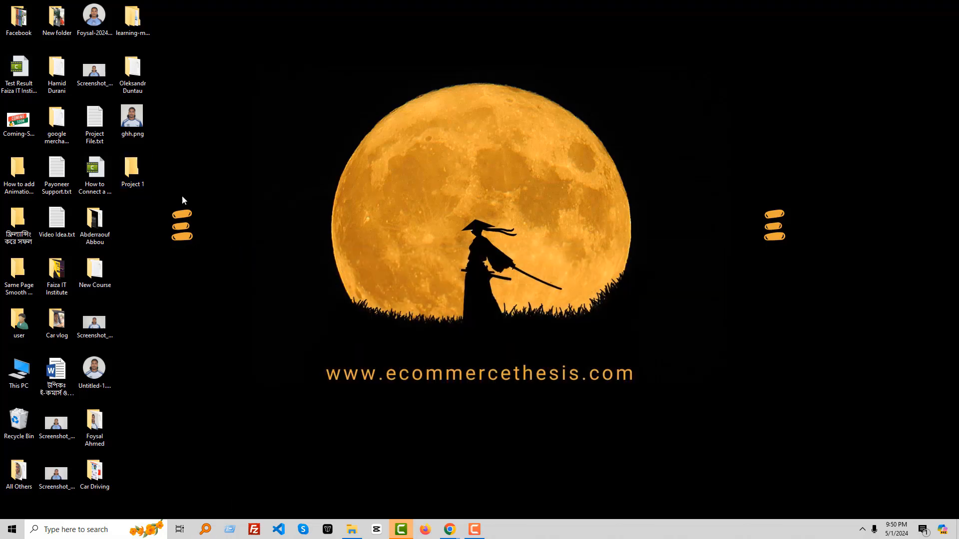
{"action": "double_click", "coordinate": [131, 169]}
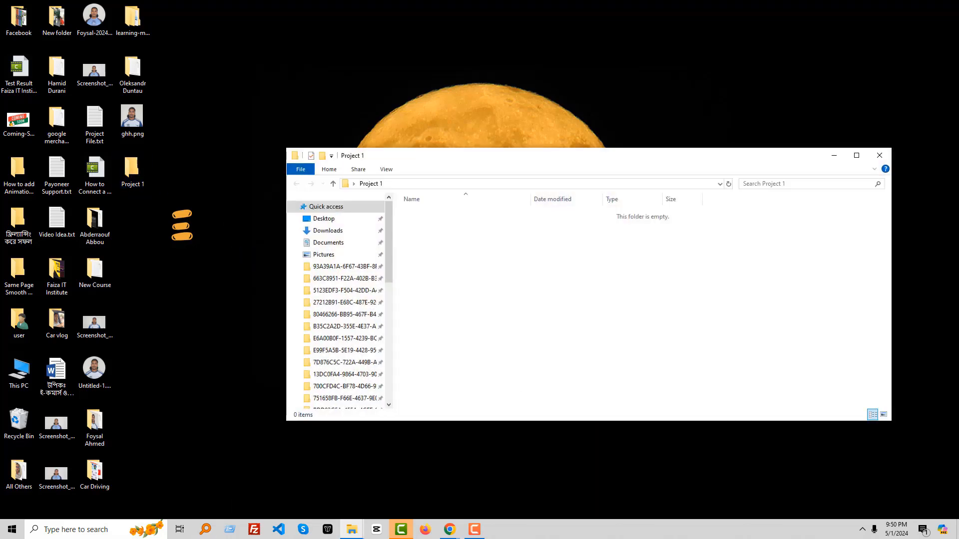
{"action": "left_click", "coordinate": [403, 533]}
{"action": "left_click", "coordinate": [402, 533]}
{"action": "left_click", "coordinate": [477, 533]}
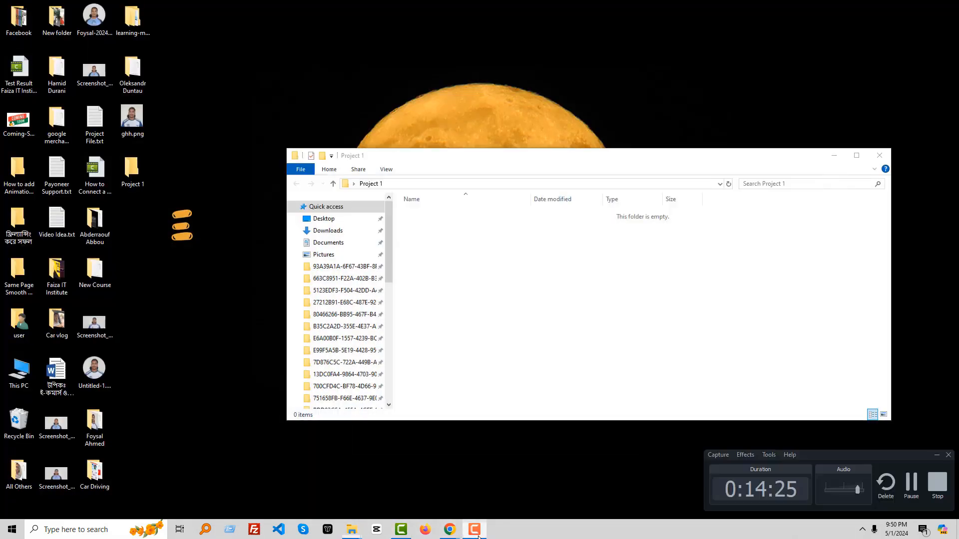
{"action": "left_click", "coordinate": [477, 534]}
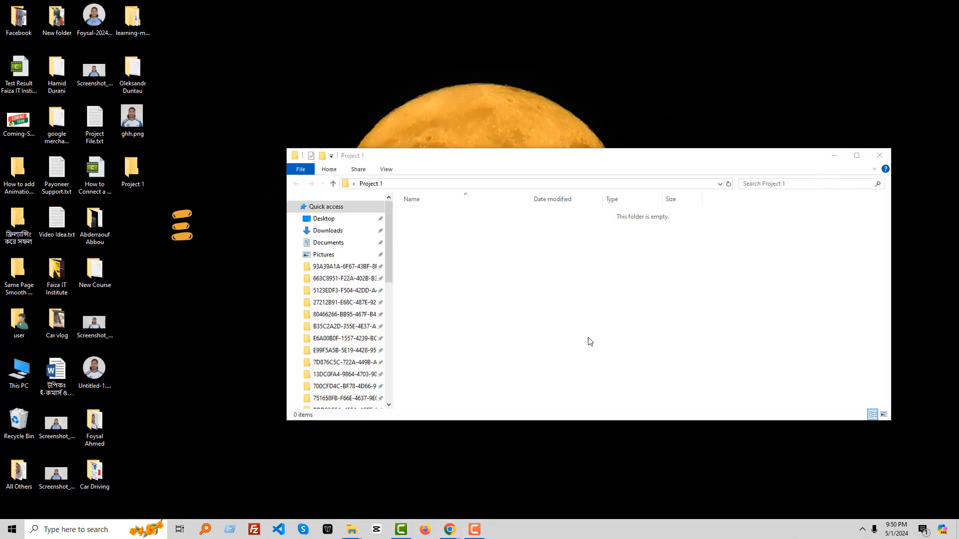
Switch back to Chrome, preview the SuperBagLive online store in its own tab, and return to the store's admin
{"action": "left_click", "coordinate": [417, 487]}
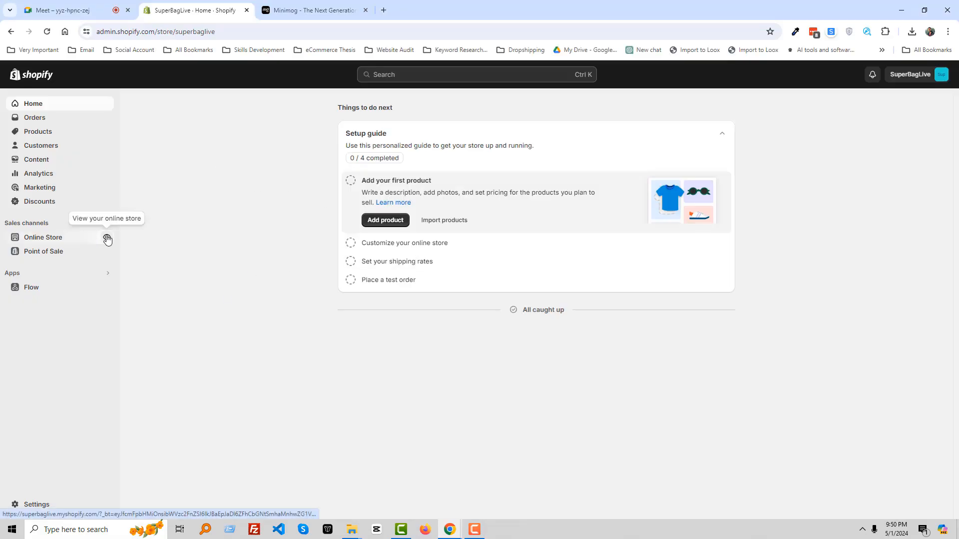
{"action": "left_click", "coordinate": [107, 237]}
{"action": "left_click", "coordinate": [302, 10]}
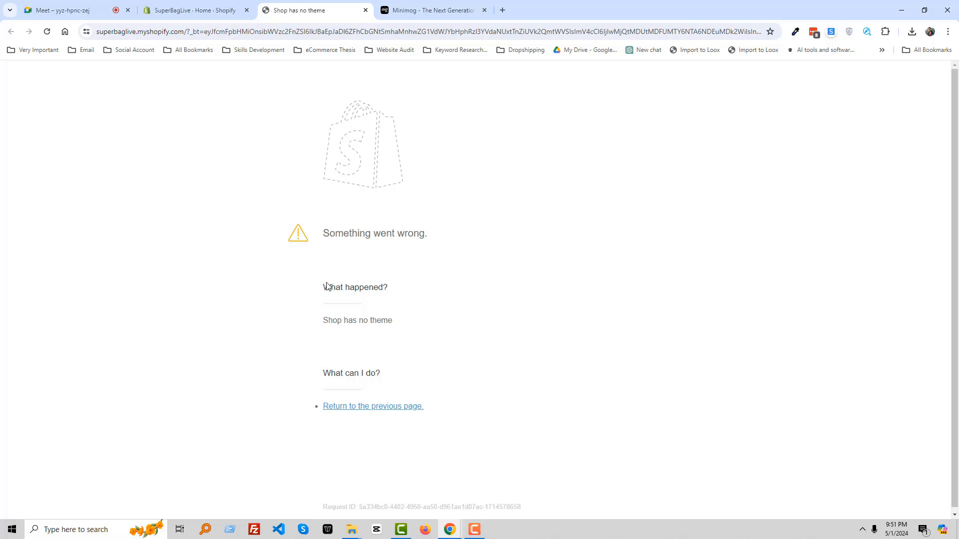
{"action": "left_click", "coordinate": [183, 4]}
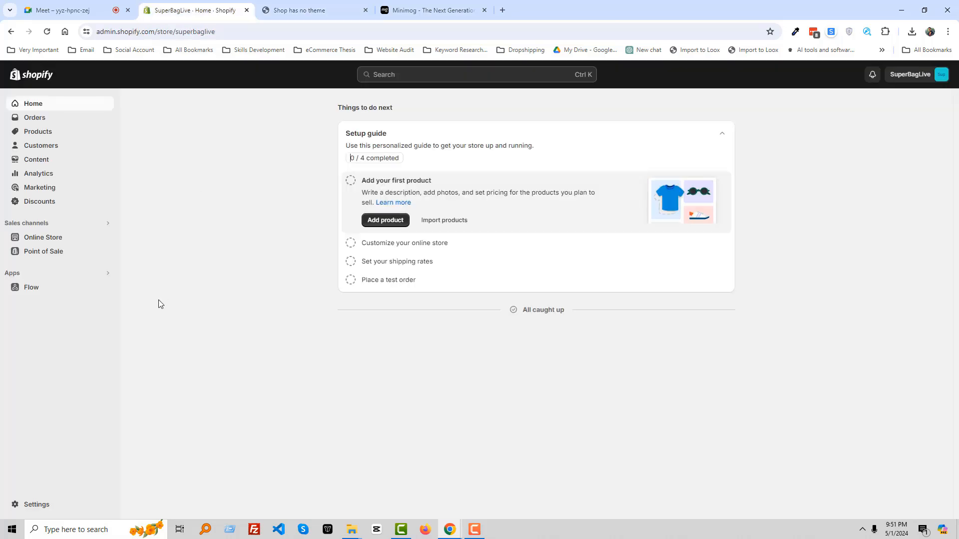
Add the free Dawn theme to the SuperBagLive online store's theme library and look over the other popular free themes
{"action": "left_click", "coordinate": [45, 244]}
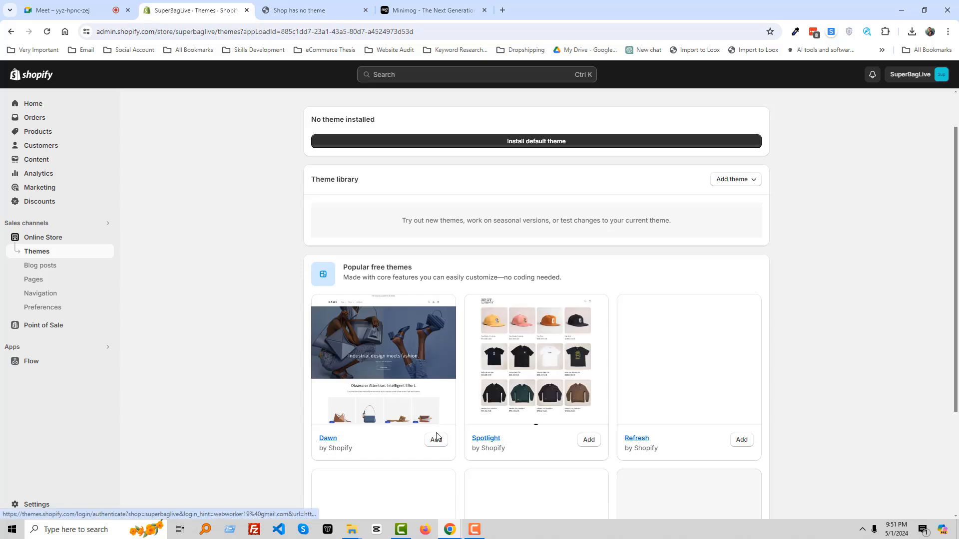
{"action": "left_click", "coordinate": [436, 439]}
{"action": "scroll", "coordinate": [237, 426], "scroll_direction": "up", "scroll_amount": 1}
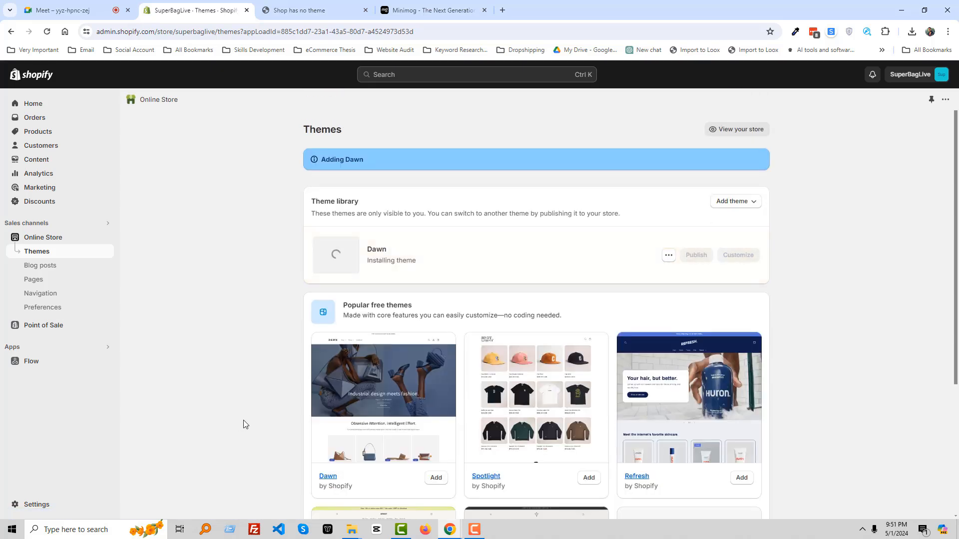
{"action": "scroll", "coordinate": [249, 423], "scroll_direction": "down", "scroll_amount": 4}
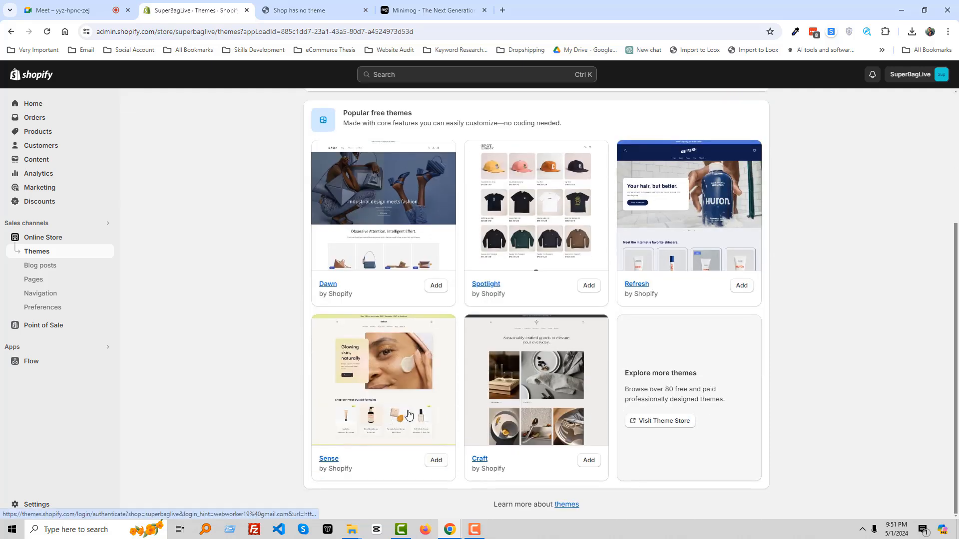
{"action": "scroll", "coordinate": [402, 392], "scroll_direction": "up", "scroll_amount": 4}
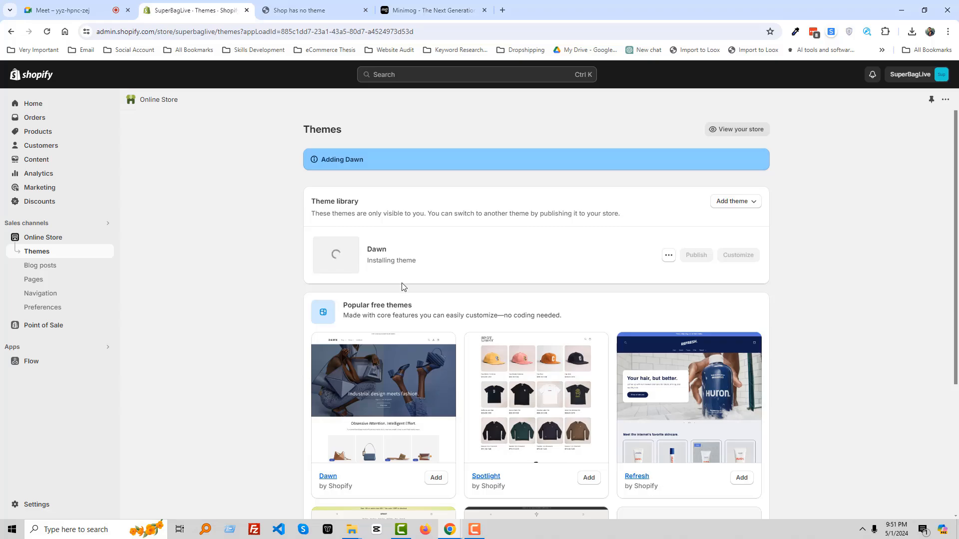
{"action": "key", "text": "Print"}
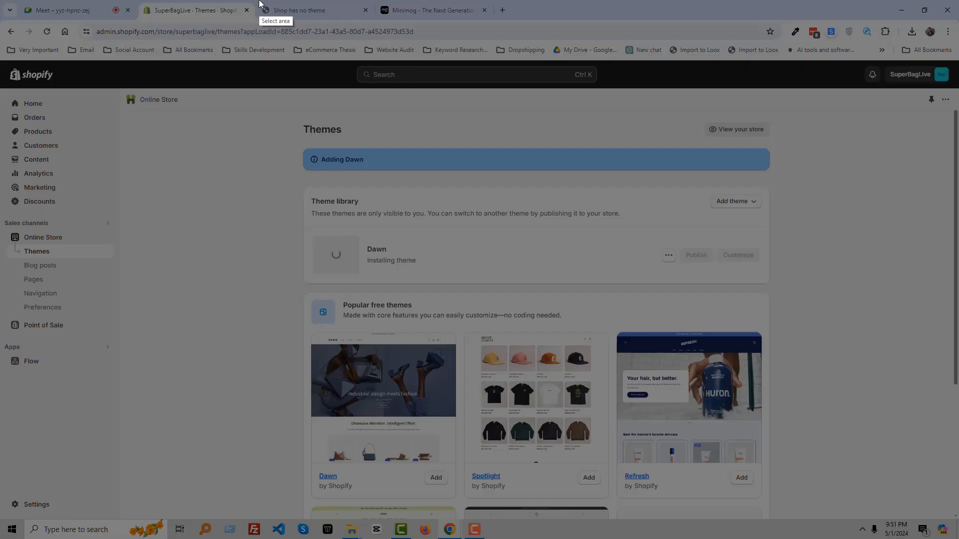
{"action": "left_click_drag", "start_coordinate": [258, 1], "coordinate": [364, 24]}
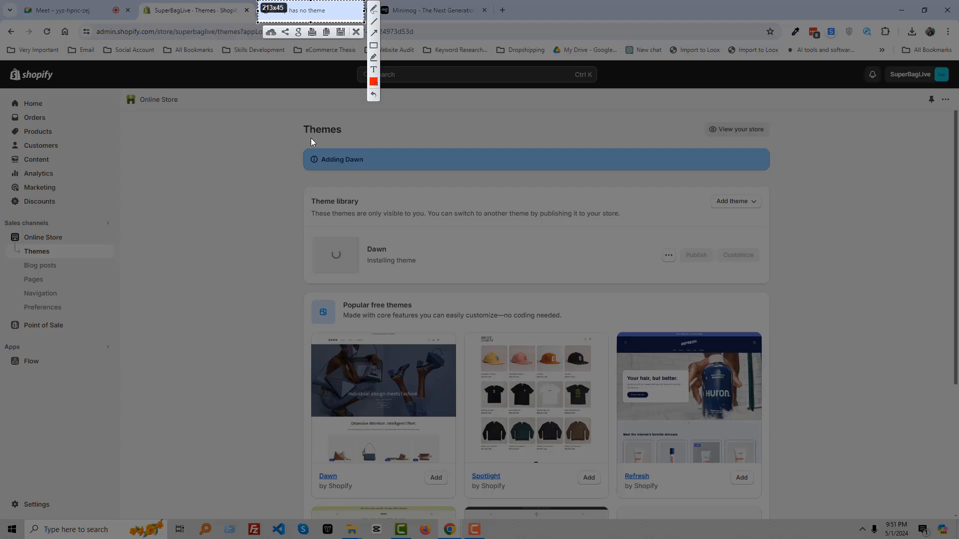
{"action": "key", "text": "Escape"}
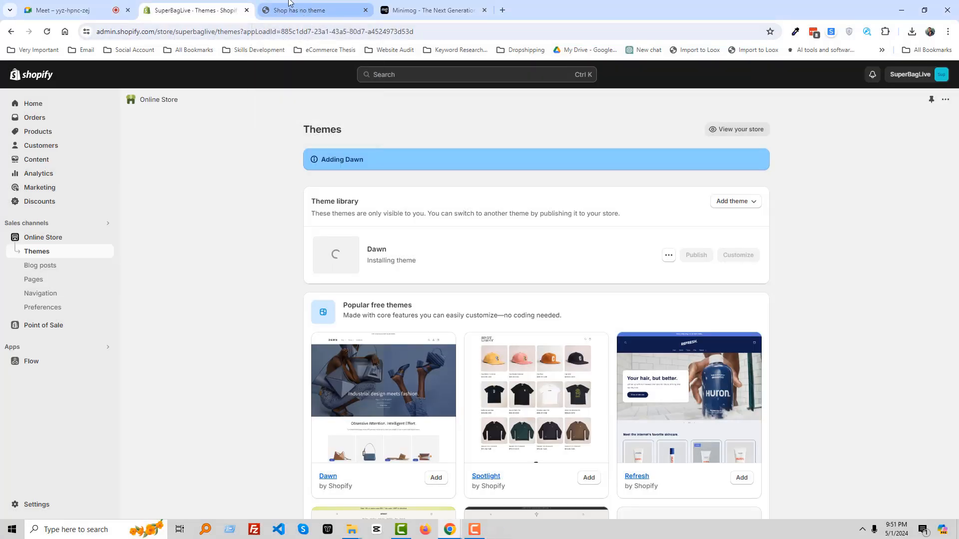
{"action": "key", "text": "Print"}
{"action": "left_click_drag", "start_coordinate": [255, 1], "coordinate": [368, 23]}
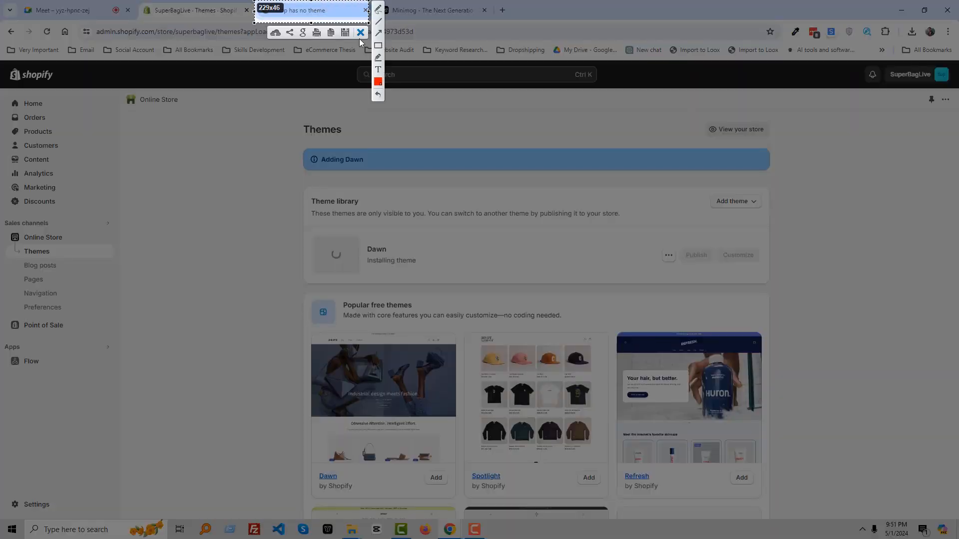
{"action": "left_click", "coordinate": [360, 32]}
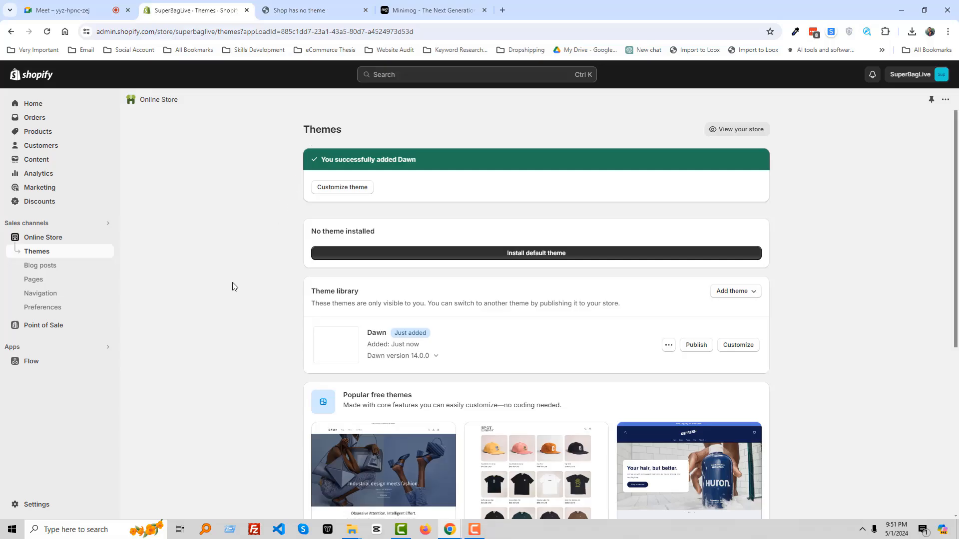
Publish the Dawn theme and view the SuperBagLive storefront and the Minimog Backpack Store demo for comparison
{"action": "left_click", "coordinate": [703, 350]}
{"action": "left_click", "coordinate": [608, 361]}
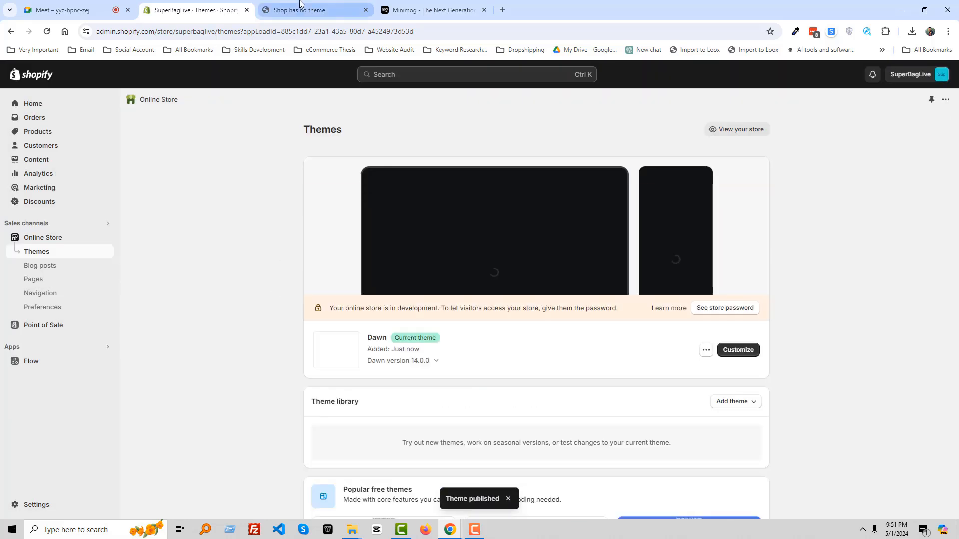
{"action": "left_click", "coordinate": [303, 7]}
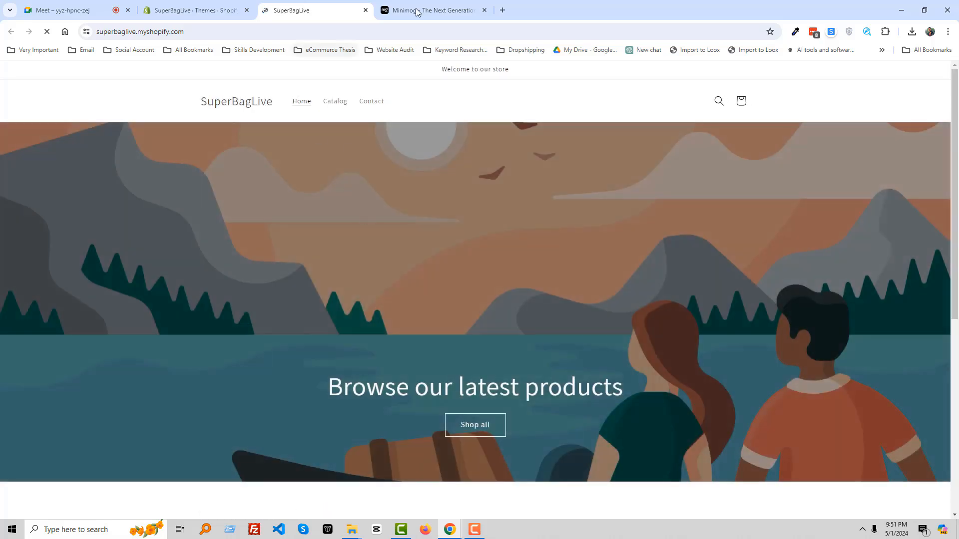
{"action": "left_click", "coordinate": [416, 11]}
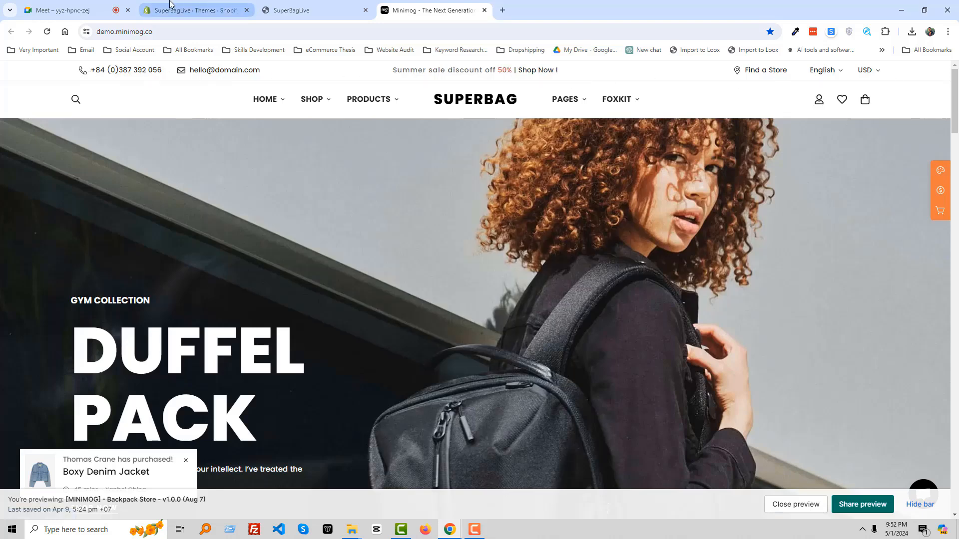
Return to the SuperBagLive store's themes and open the Dawn theme editor in a new tab
{"action": "left_click", "coordinate": [195, 10]}
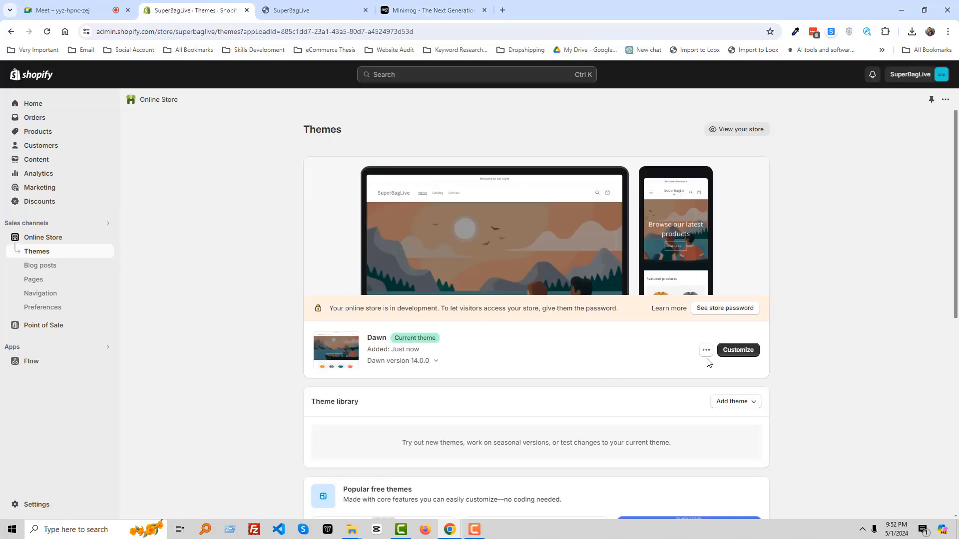
{"action": "right_click", "coordinate": [737, 350]}
{"action": "left_click", "coordinate": [794, 200]}
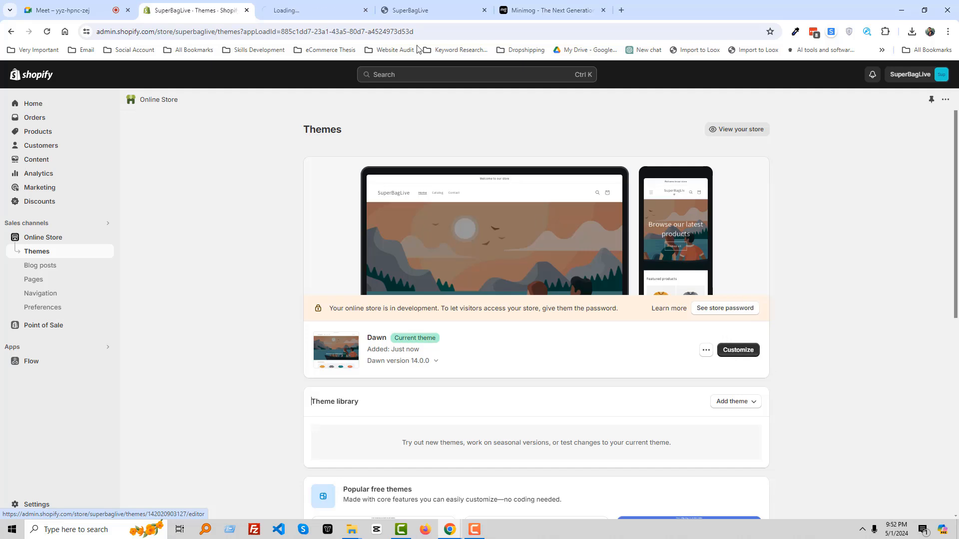
Inspect the announcement in the Minimog demo's top bar and copy its text "Summer sale discount off" from the page code
{"action": "left_click", "coordinate": [550, 10]}
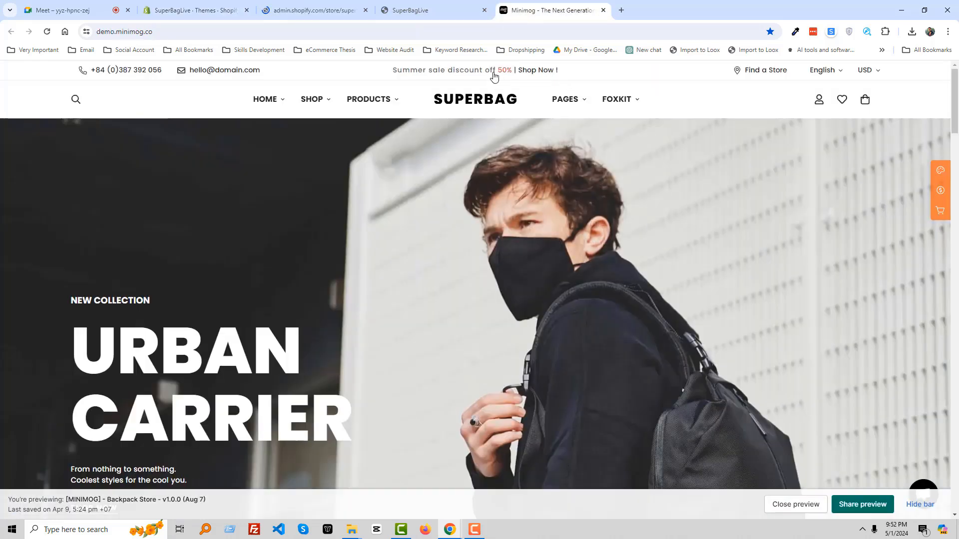
{"action": "right_click", "coordinate": [308, 73]}
{"action": "left_click", "coordinate": [360, 364]}
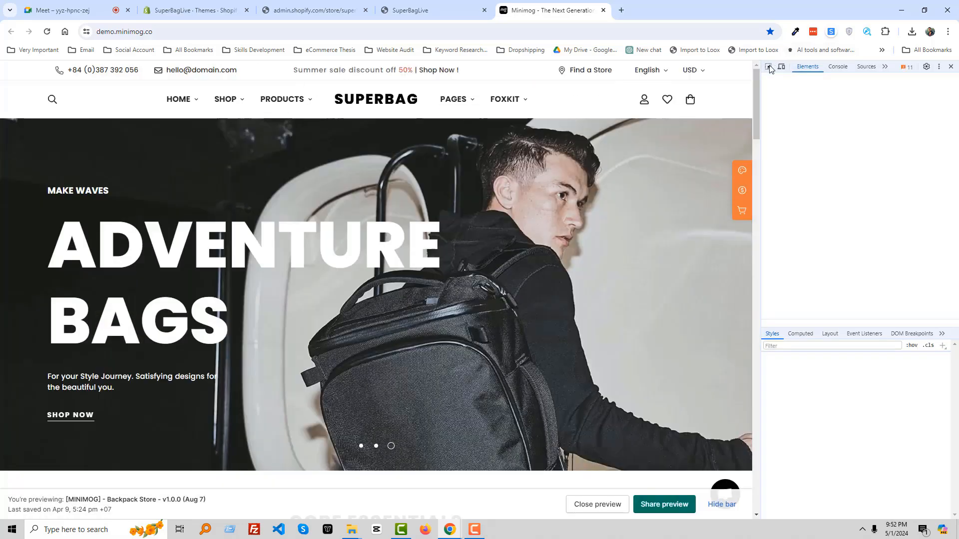
{"action": "left_click", "coordinate": [769, 67]}
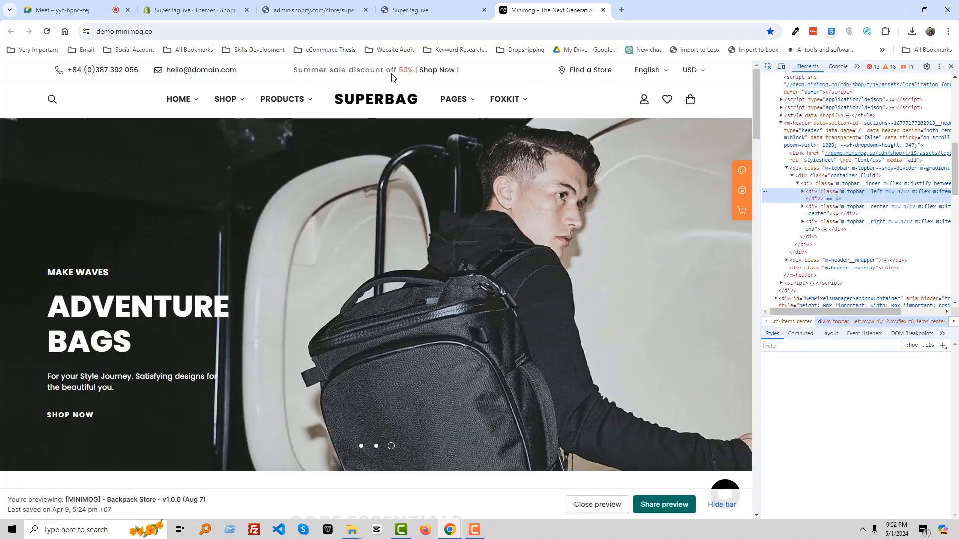
{"action": "left_click", "coordinate": [376, 75]}
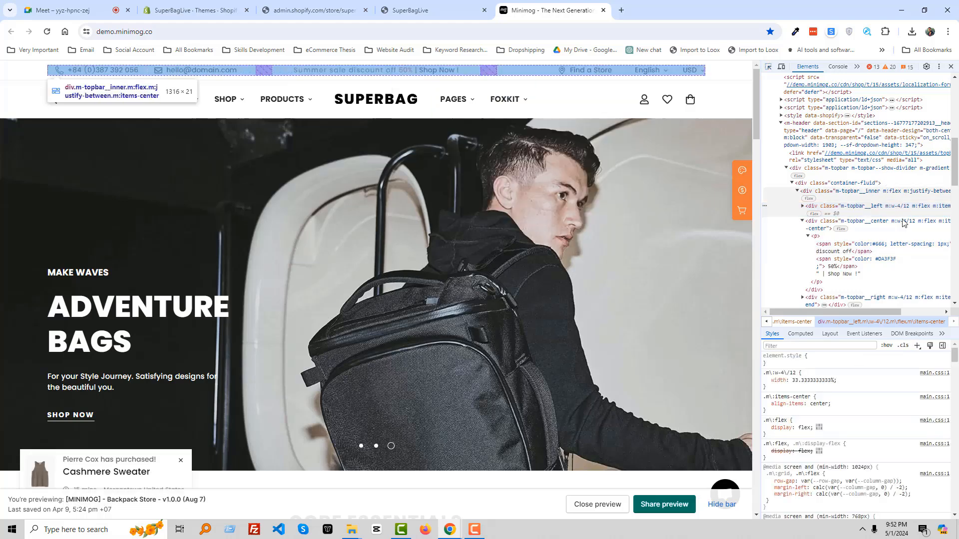
{"action": "double_click", "coordinate": [845, 251]}
{"action": "key", "text": "ctrl+c"}
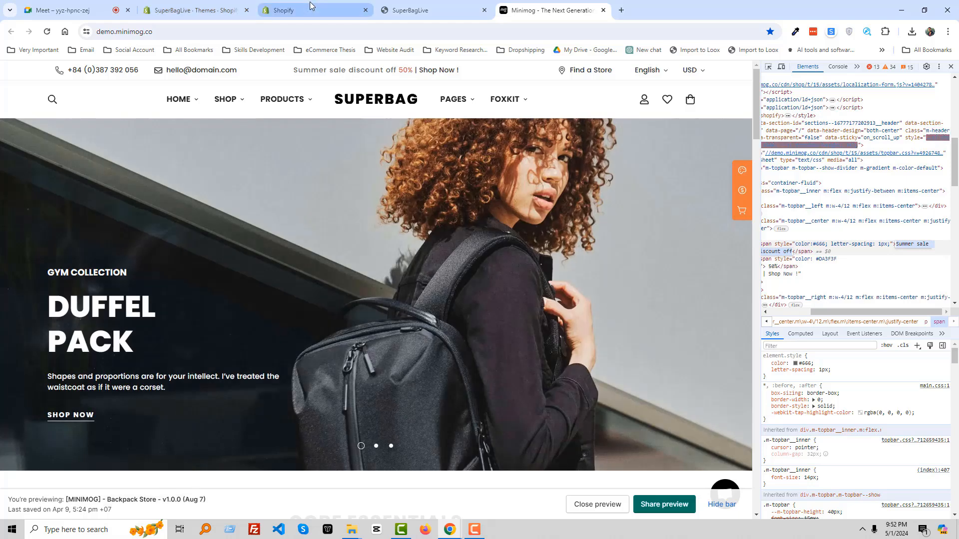
Replace the welcome text in Dawn's announcement bar with the copied "Summer sale discount off"
{"action": "left_click", "coordinate": [310, 5]}
{"action": "left_click", "coordinate": [417, 9]}
{"action": "left_click", "coordinate": [334, 15]}
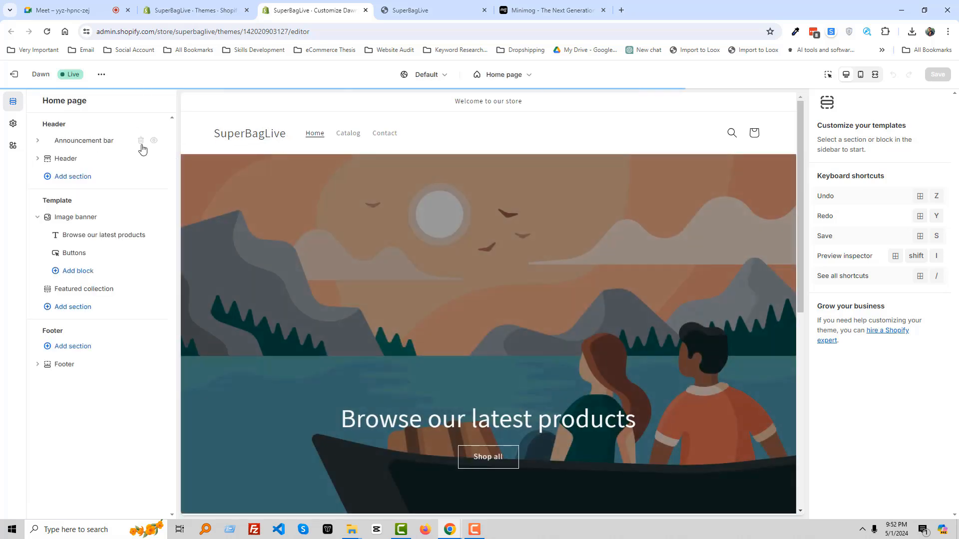
{"action": "left_click", "coordinate": [86, 142]}
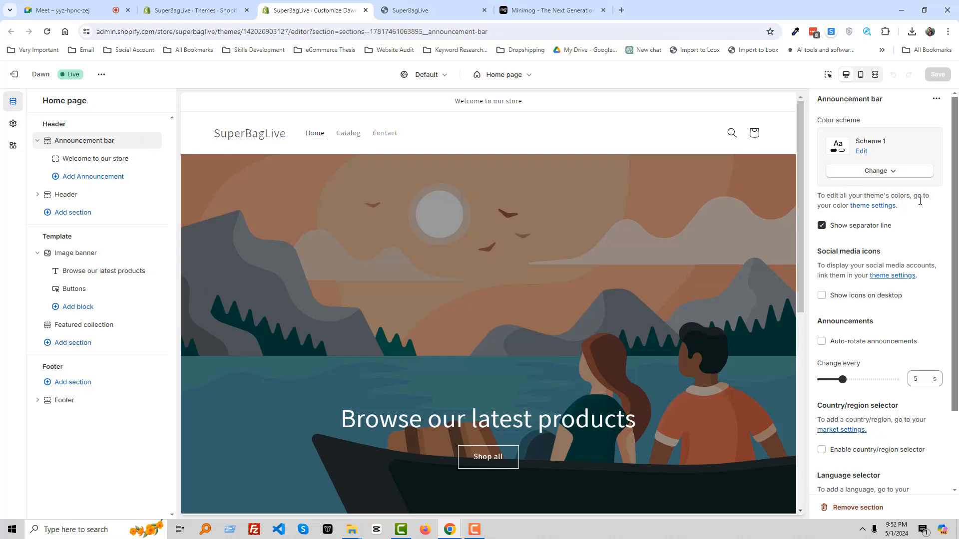
{"action": "left_click", "coordinate": [99, 159]}
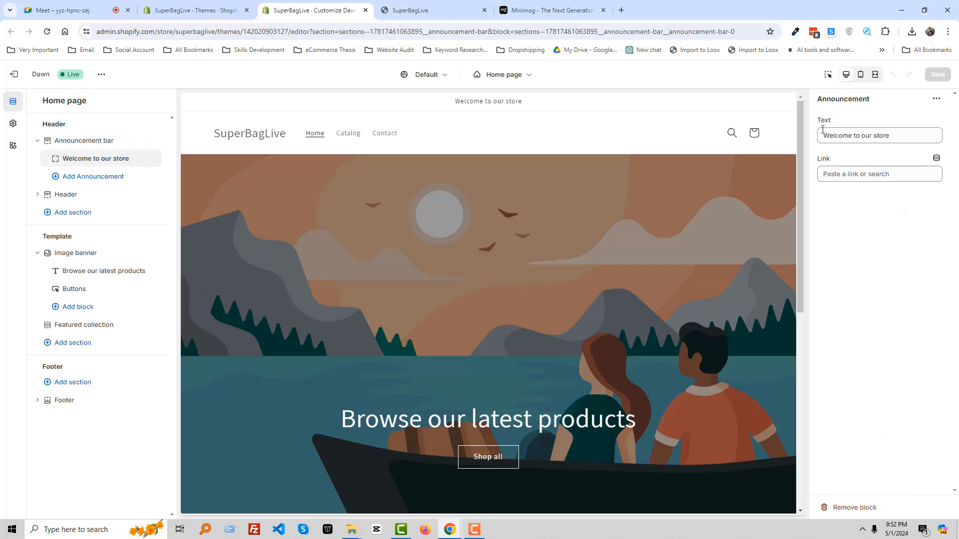
{"action": "triple_click", "coordinate": [845, 132]}
{"action": "key", "text": "ctrl+v"}
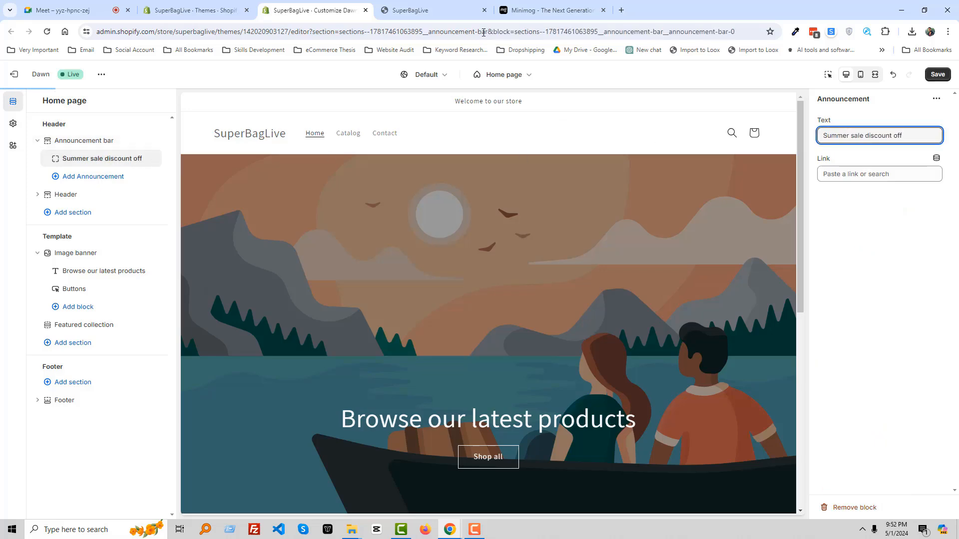
Inspect the full announcement paragraph in the Minimog demo's top bar and return to the Dawn theme editor
{"action": "left_click", "coordinate": [440, 10]}
{"action": "left_click", "coordinate": [558, 5]}
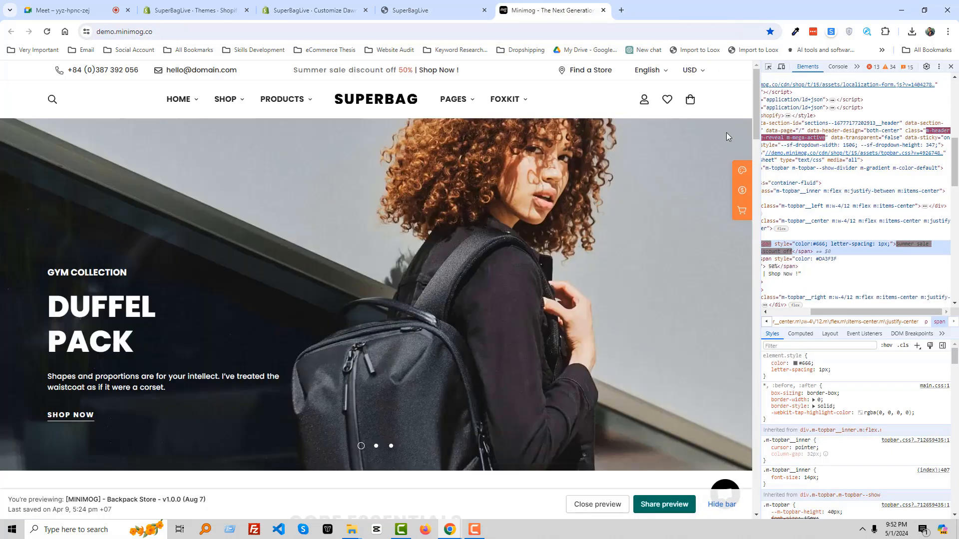
{"action": "left_click", "coordinate": [768, 71]}
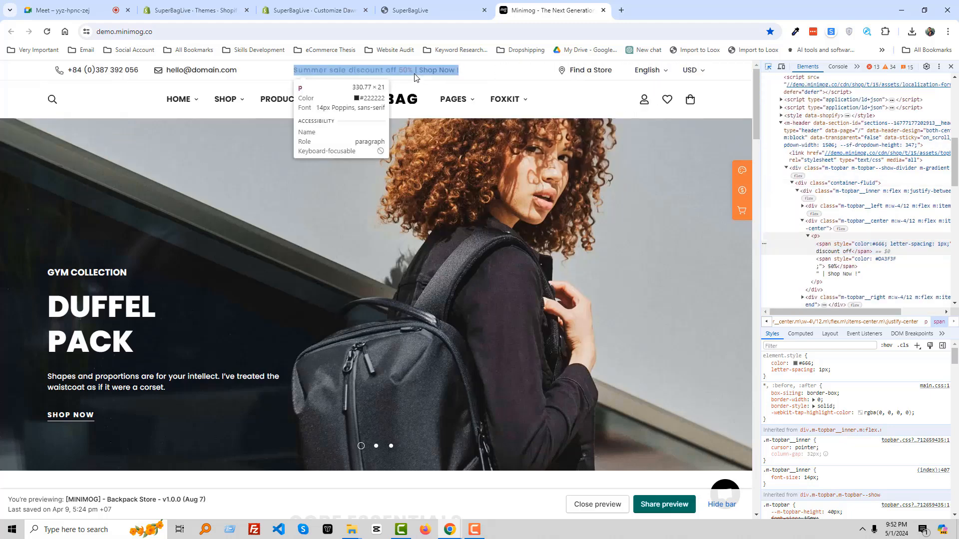
{"action": "left_click", "coordinate": [432, 75]}
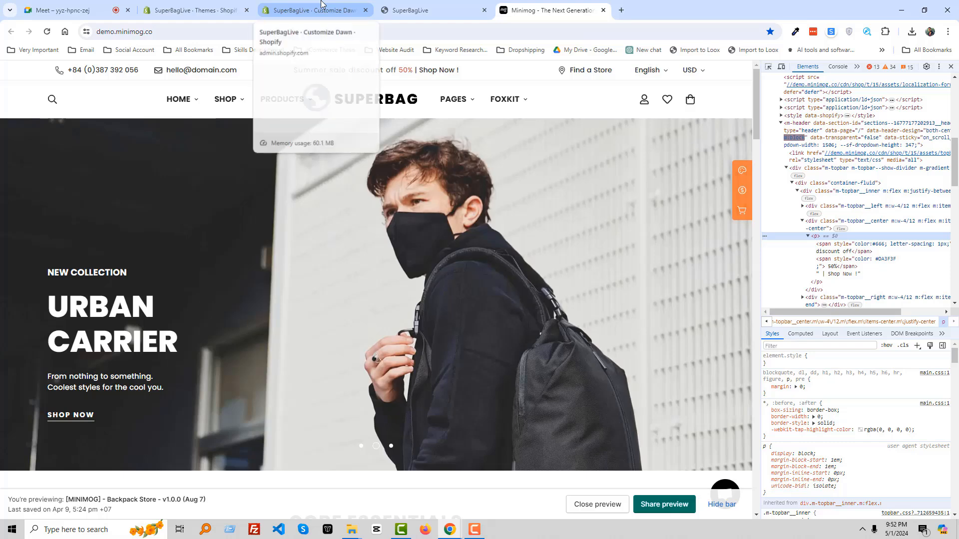
{"action": "left_click", "coordinate": [274, 10]}
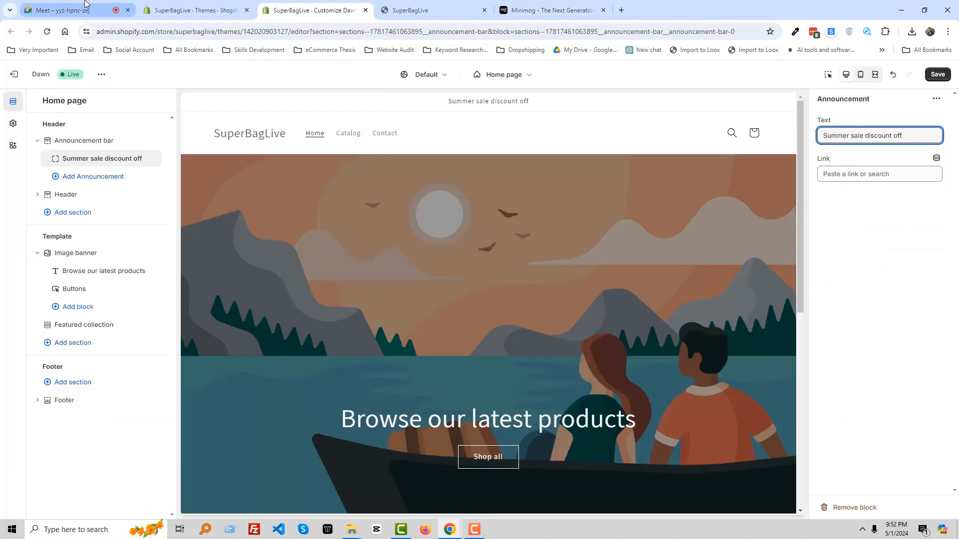
Switch to the Google Meet call, mute the microphone and turn it back on
{"action": "left_click", "coordinate": [65, 10]}
{"action": "left_click", "coordinate": [384, 500]}
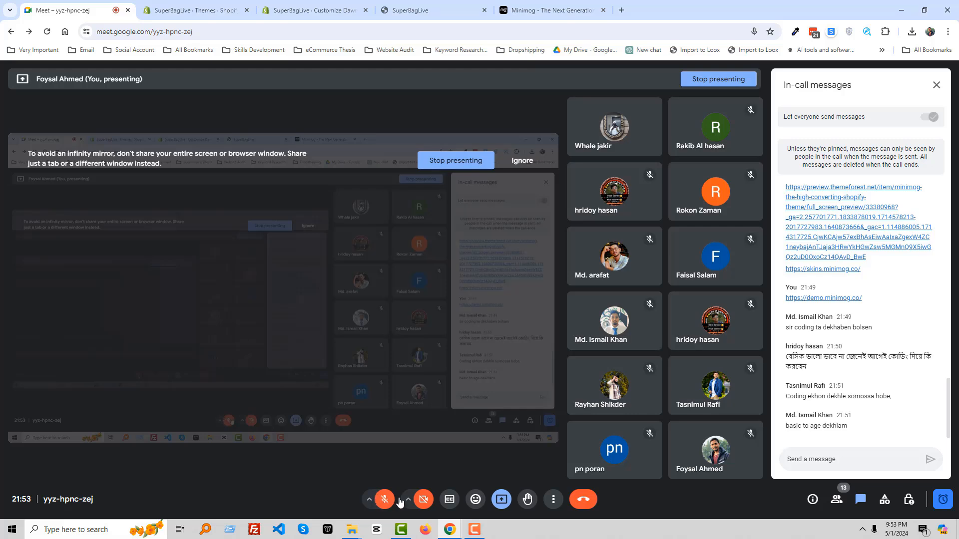
{"action": "left_click", "coordinate": [384, 501]}
Return to the Dawn theme editor and extend the announcement text to "Summer sale discount off 50% | Shop Now", checking against the demo
{"action": "left_click", "coordinate": [554, 10]}
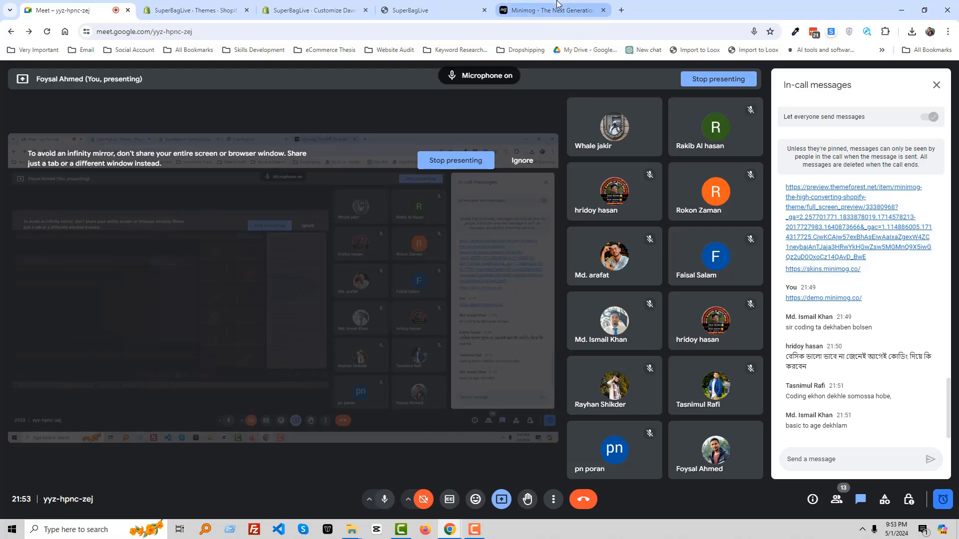
{"action": "left_click", "coordinate": [314, 10]}
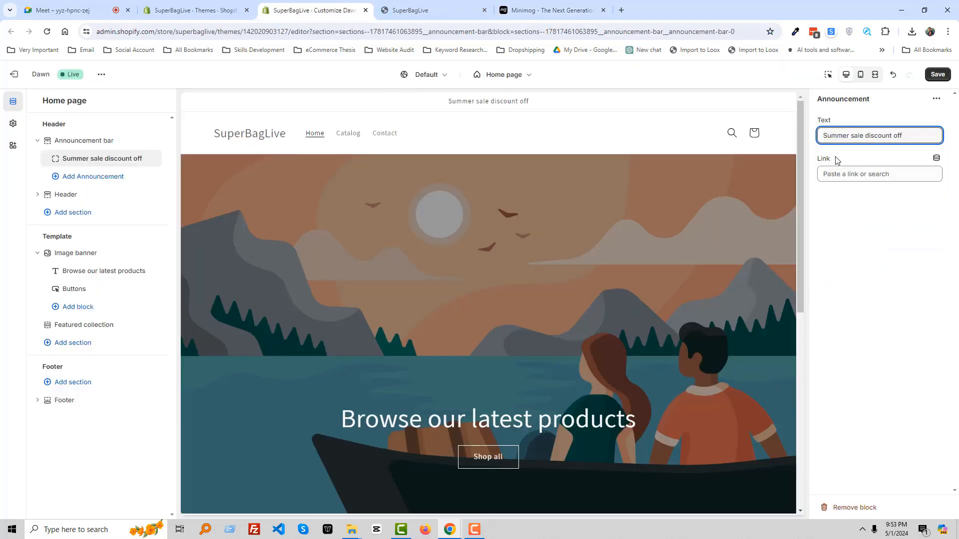
{"action": "type", "text": "50"}
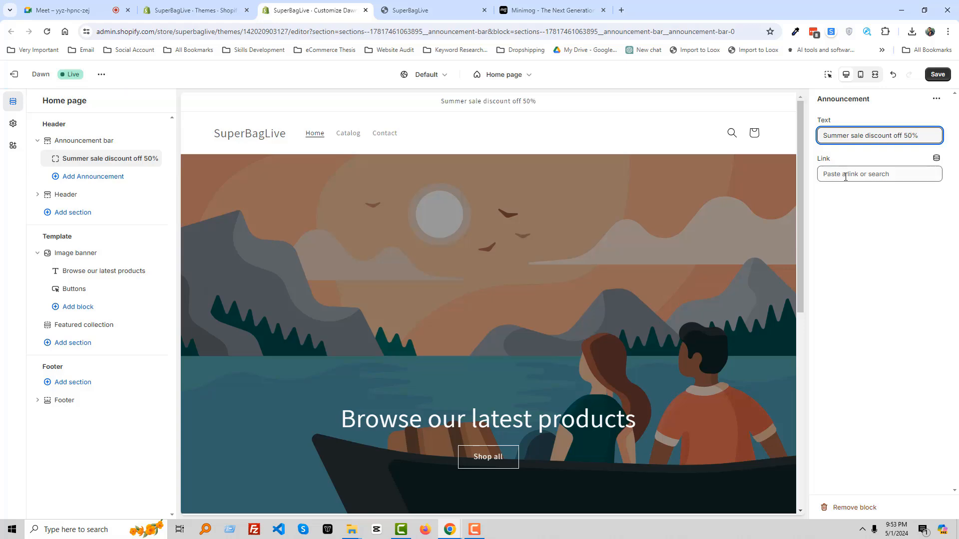
{"action": "left_click", "coordinate": [424, 9]}
{"action": "left_click", "coordinate": [542, 7]}
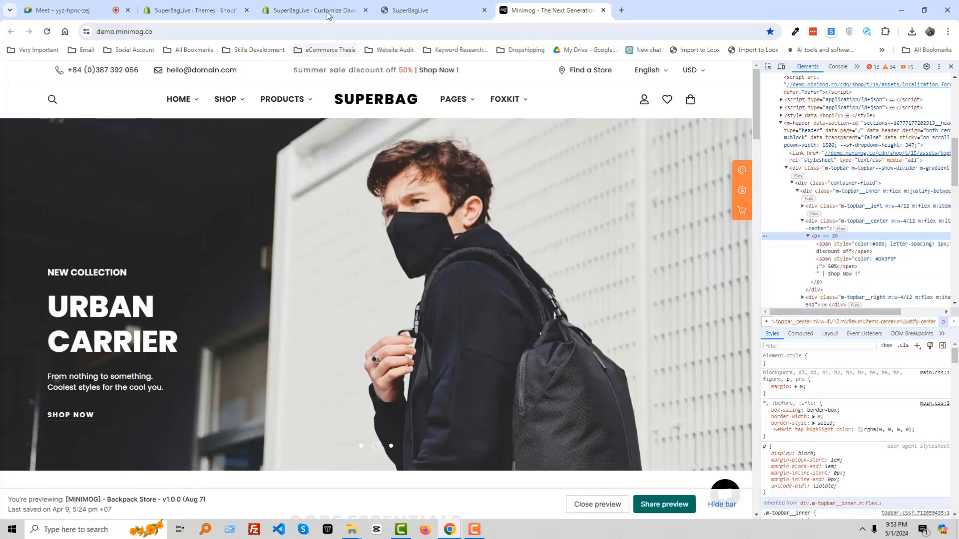
{"action": "left_click", "coordinate": [291, 7]}
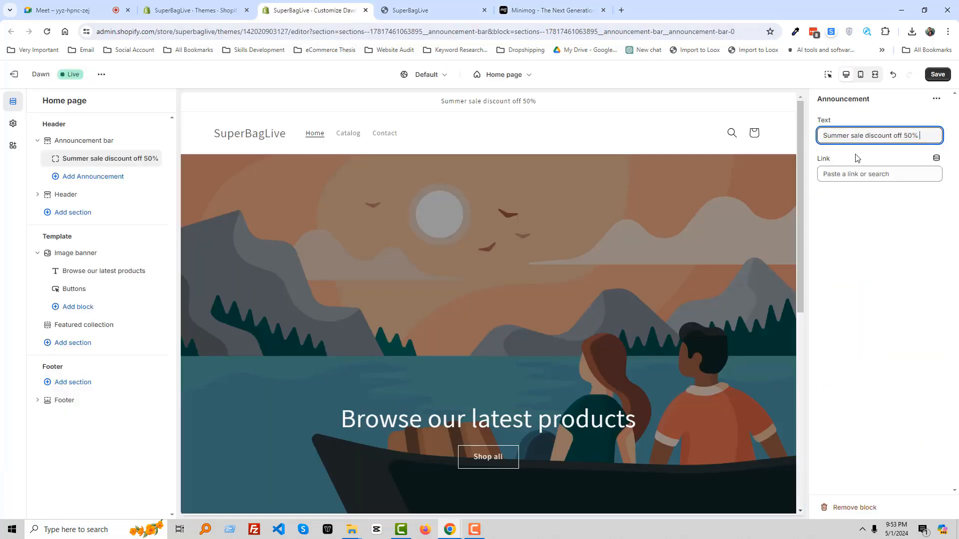
{"action": "type", "text": "|"}
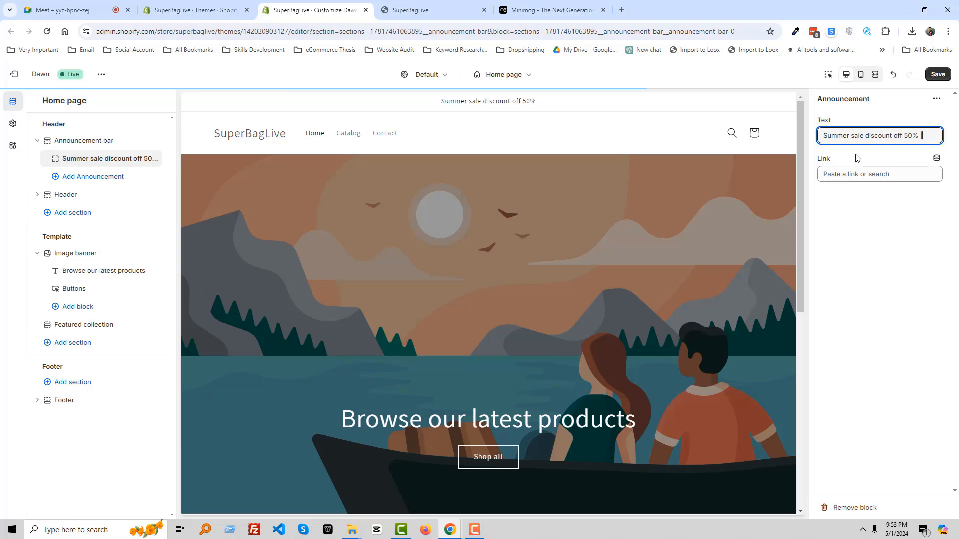
{"action": "type", "text": " Shop"}
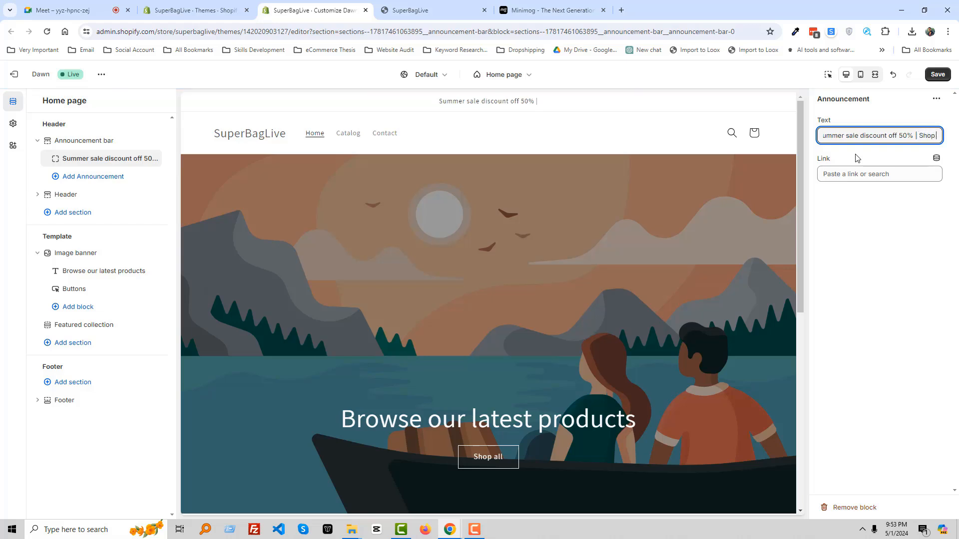
{"action": "type", "text": " B"}
{"action": "key", "text": "BackSpace"}
{"action": "type", "text": "Now"}
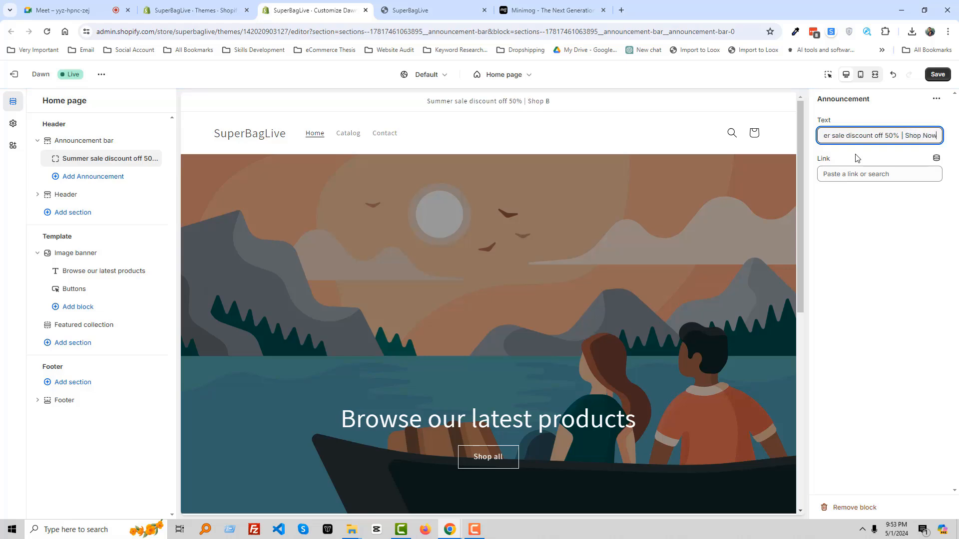
Link the announcement to All products and save the theme changes
{"action": "left_click", "coordinate": [841, 180]}
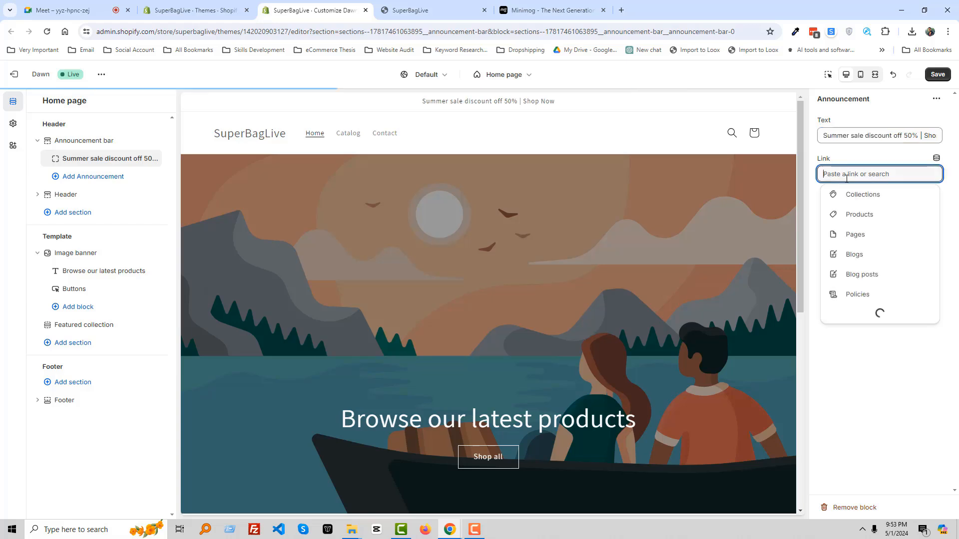
{"action": "left_click", "coordinate": [857, 217]}
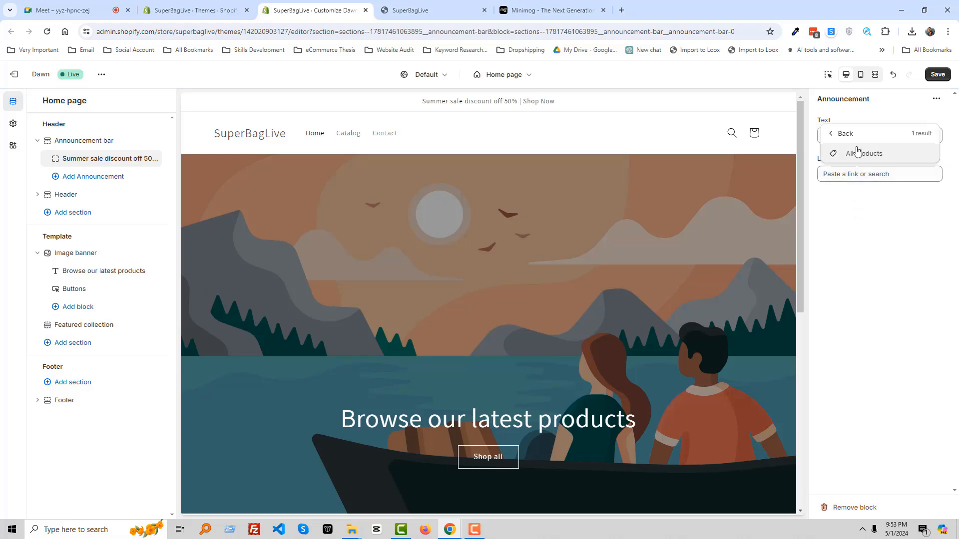
{"action": "left_click", "coordinate": [856, 212]}
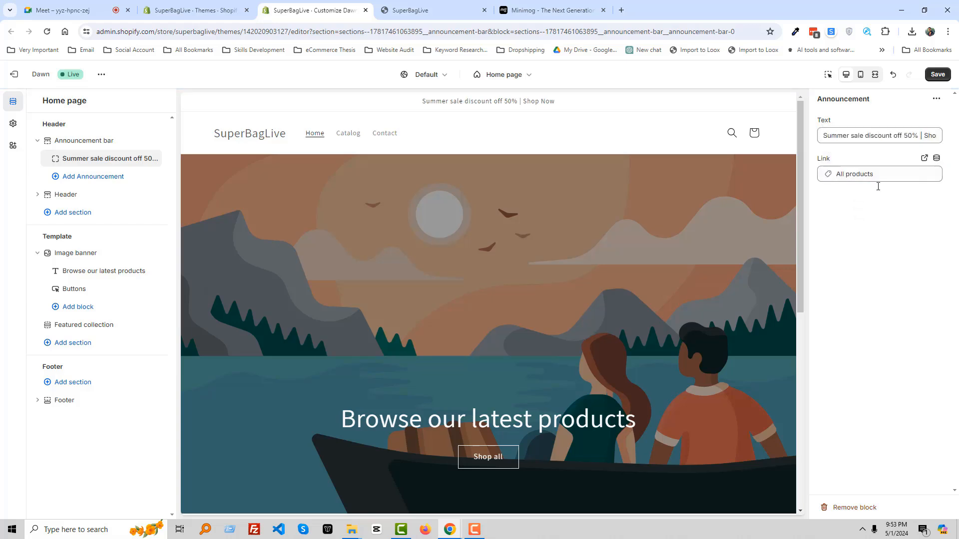
{"action": "left_click", "coordinate": [937, 75]}
Inspect the font of the Minimog demo's announcement text with Font Finder
{"action": "left_click", "coordinate": [439, 9]}
{"action": "left_click", "coordinate": [534, 6]}
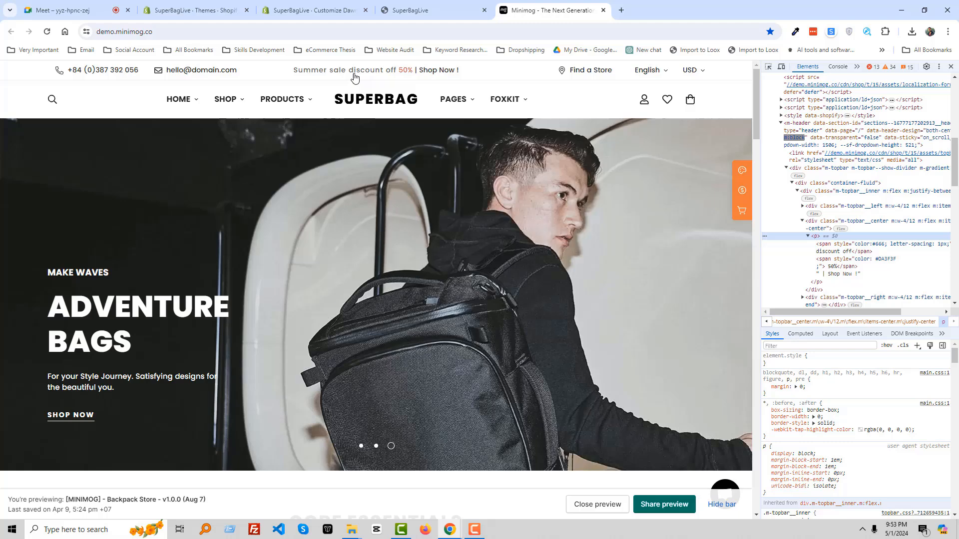
{"action": "right_click", "coordinate": [355, 76]}
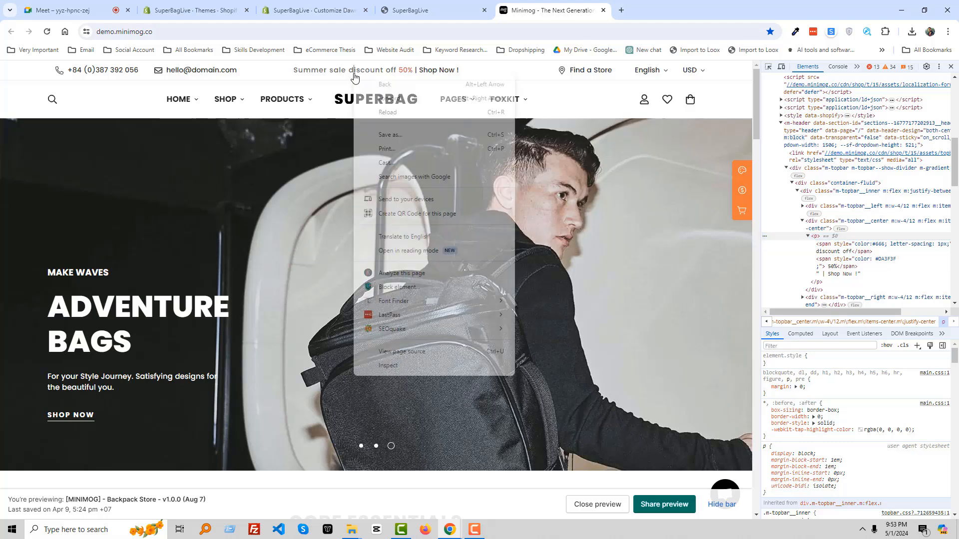
{"action": "mouse_move", "coordinate": [400, 303]}
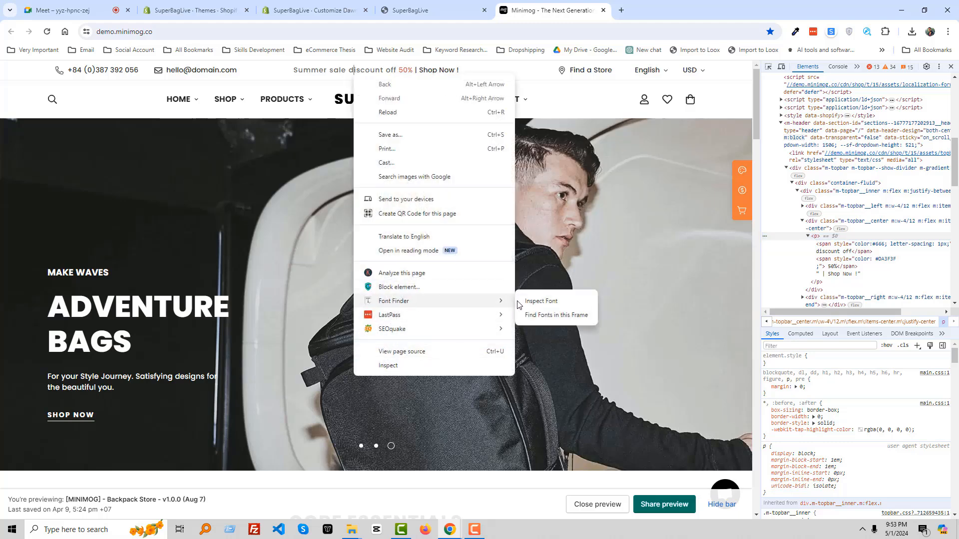
{"action": "left_click", "coordinate": [540, 301]}
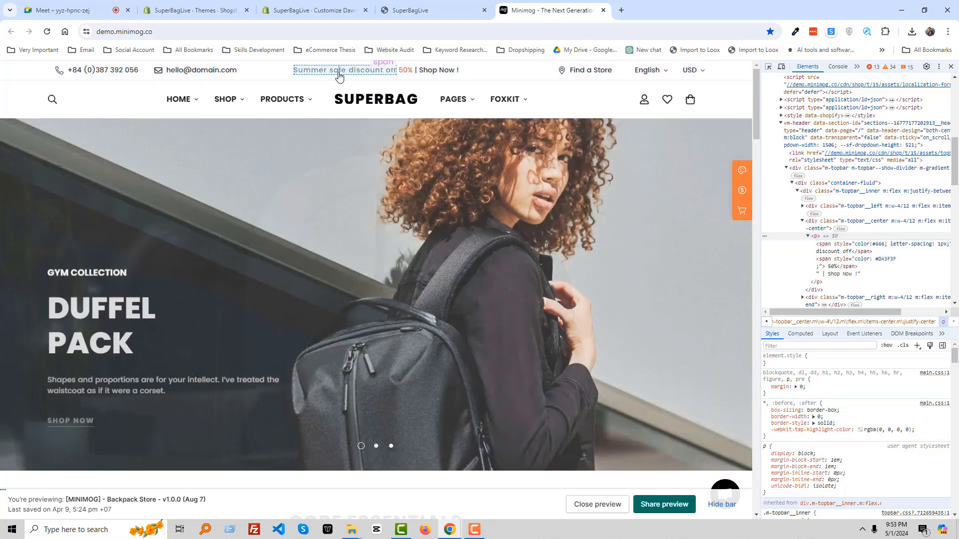
{"action": "left_click", "coordinate": [339, 74]}
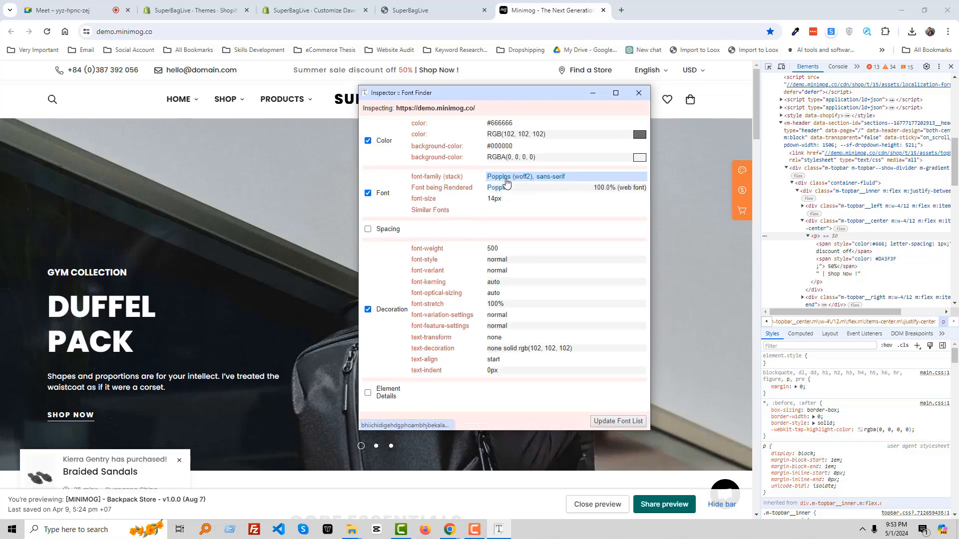
Close the Font Finder inspector and compare the live store's header menu with the Minimog demo's Home and Products menus
{"action": "left_click", "coordinate": [638, 93]}
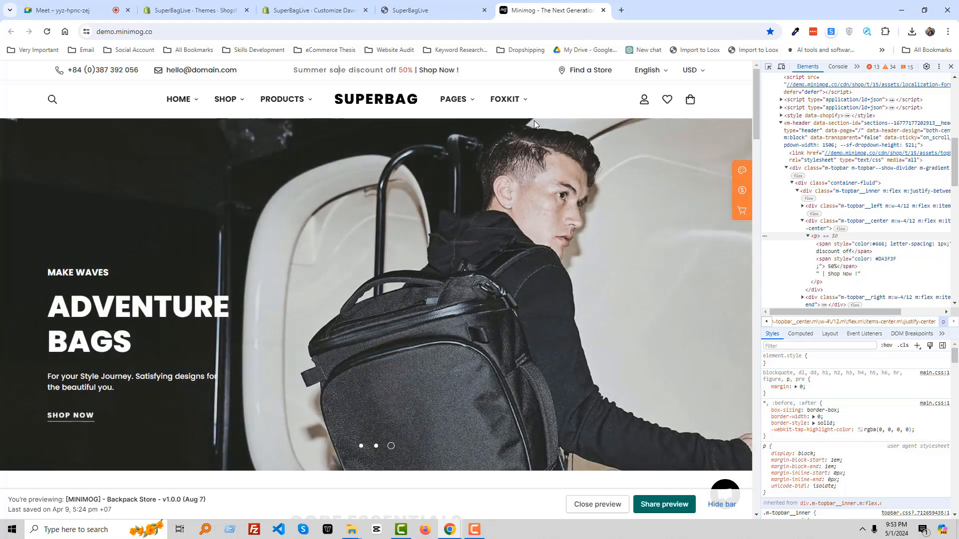
{"action": "left_click", "coordinate": [315, 4]}
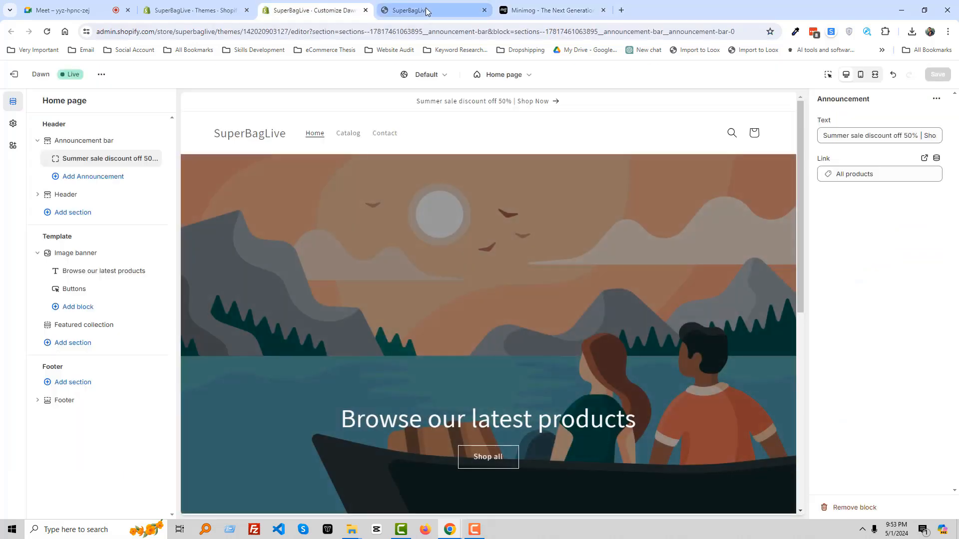
{"action": "left_click", "coordinate": [427, 11]}
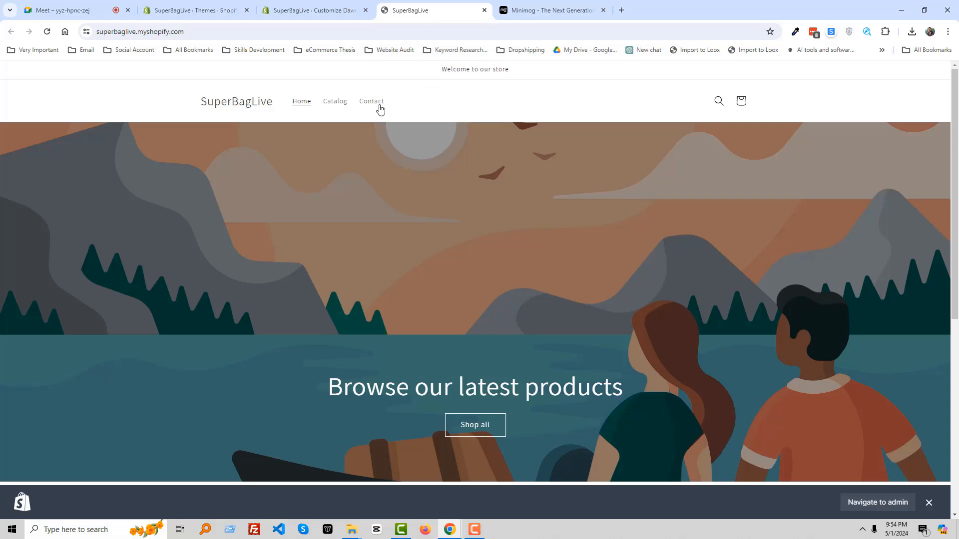
{"action": "left_click", "coordinate": [531, 4]}
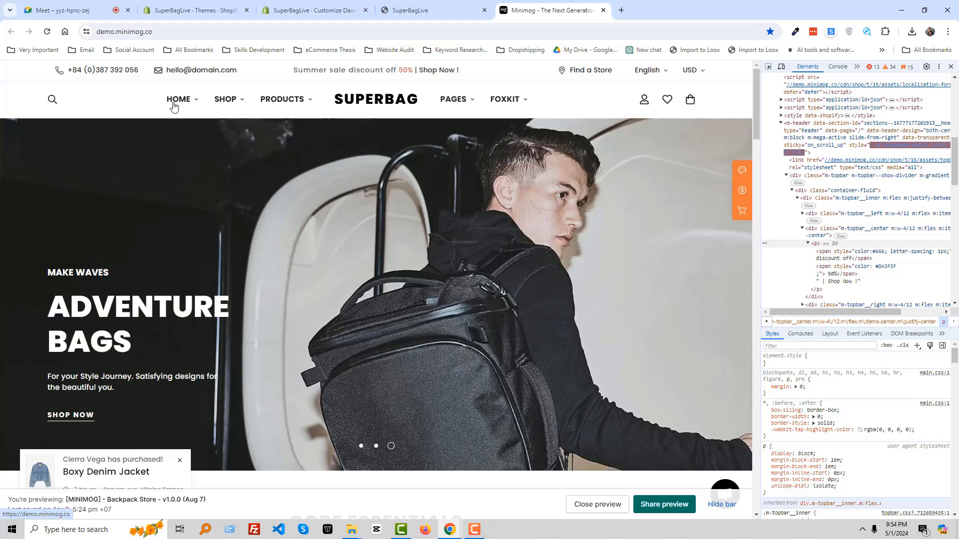
{"action": "mouse_move", "coordinate": [177, 104]}
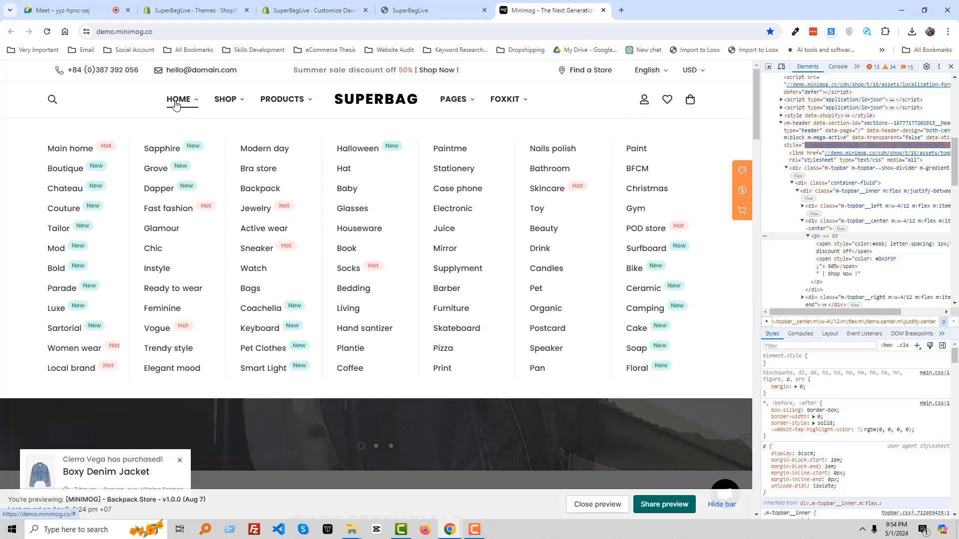
{"action": "mouse_move", "coordinate": [283, 101]}
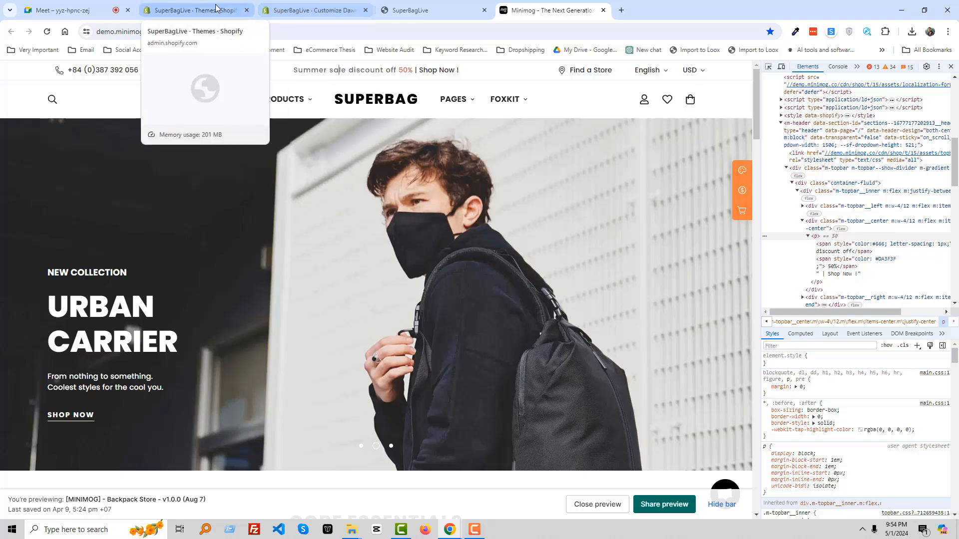
Create and save a store page titled "About" in the Shopify admin, checking the Minimog demo's header menus for reference
{"action": "left_click", "coordinate": [200, 10]}
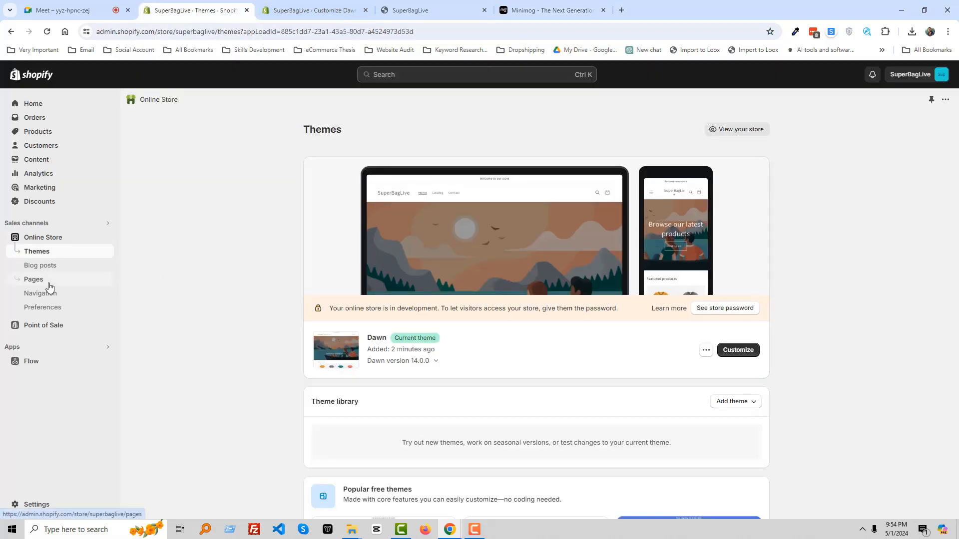
{"action": "left_click", "coordinate": [49, 281]}
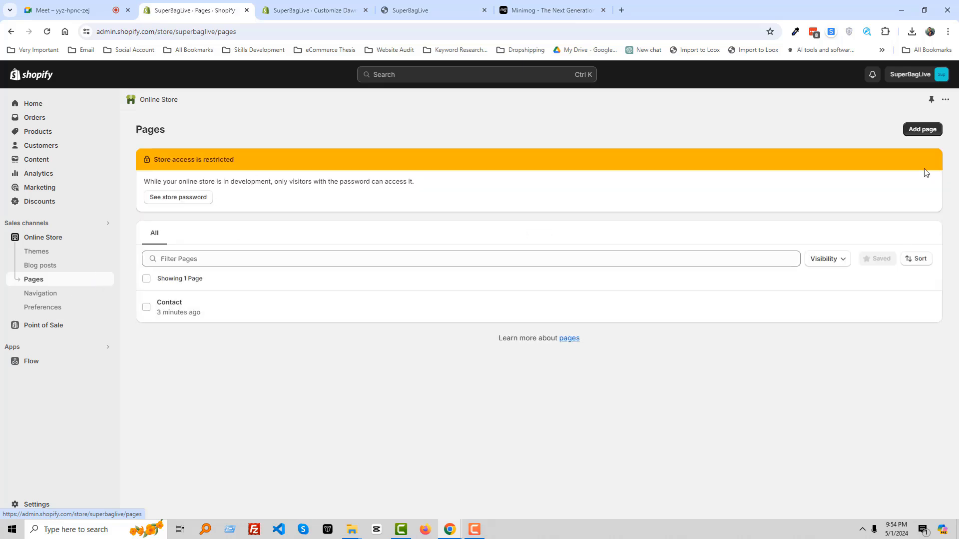
{"action": "left_click", "coordinate": [917, 130]}
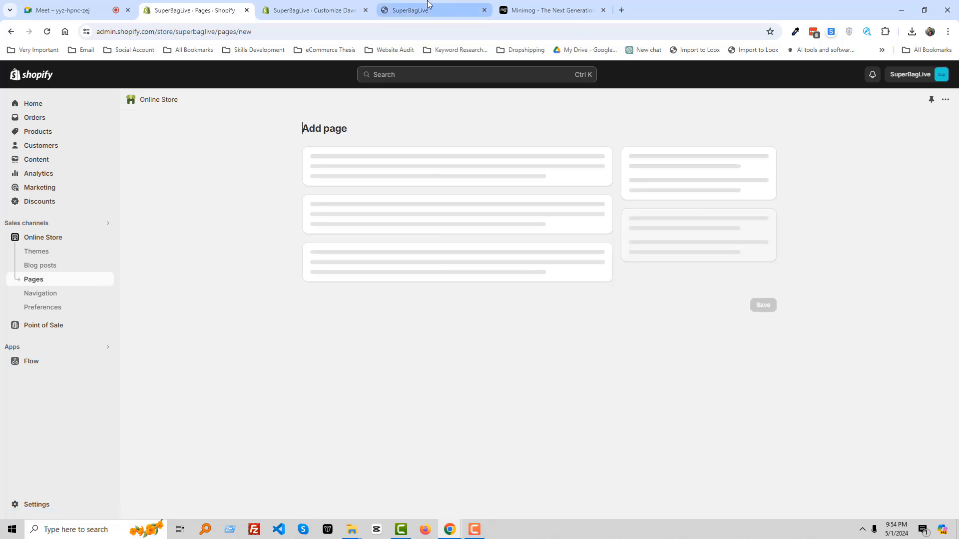
{"action": "left_click", "coordinate": [429, 5]}
{"action": "left_click", "coordinate": [529, 4]}
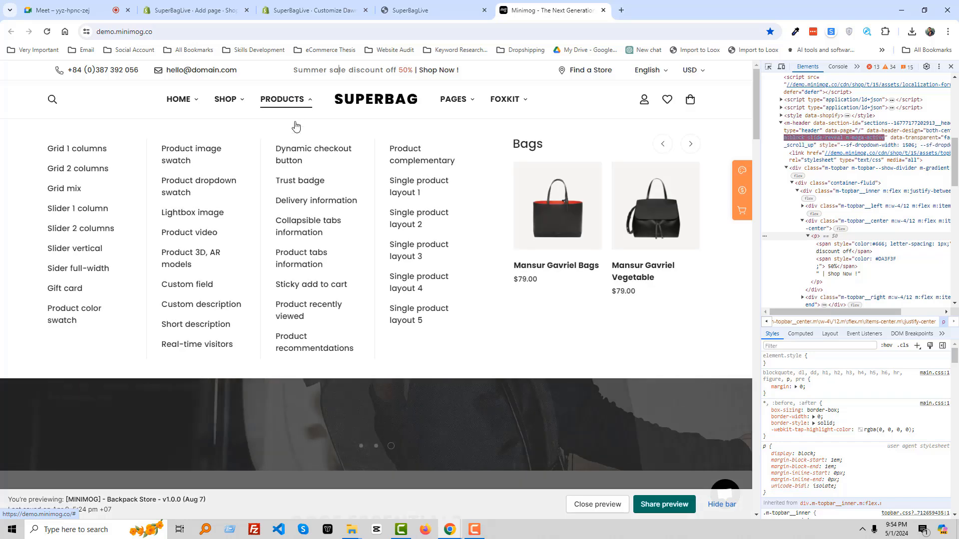
{"action": "mouse_move", "coordinate": [222, 99]}
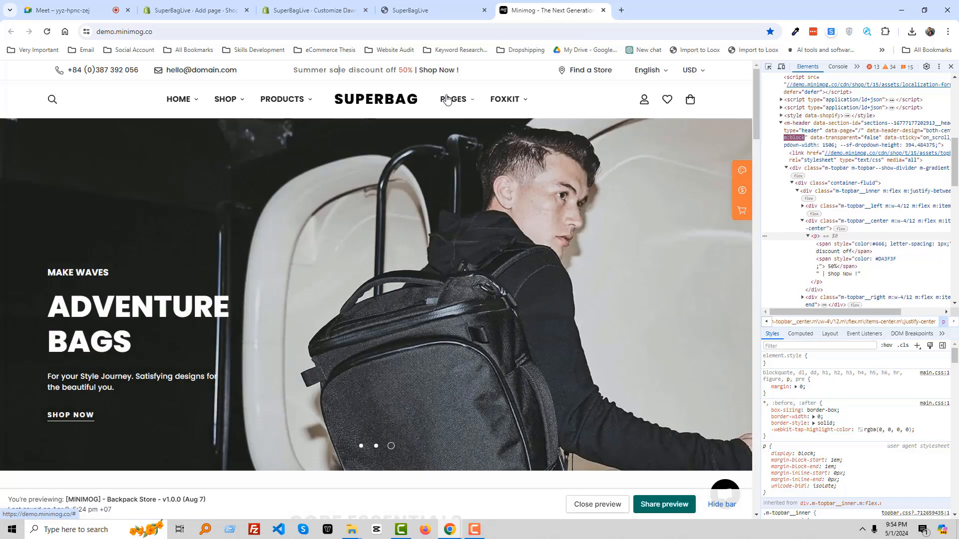
{"action": "mouse_move", "coordinate": [447, 99]}
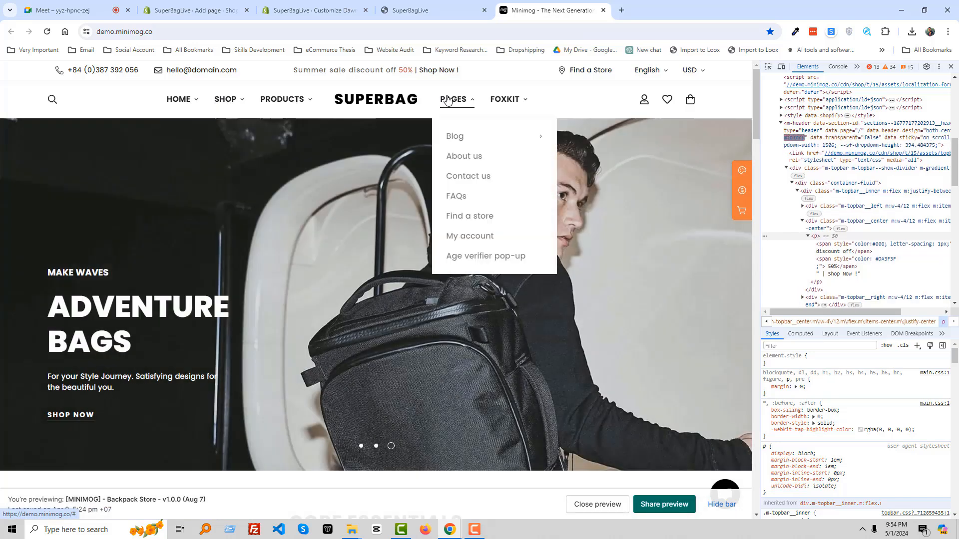
{"action": "mouse_move", "coordinate": [499, 100]}
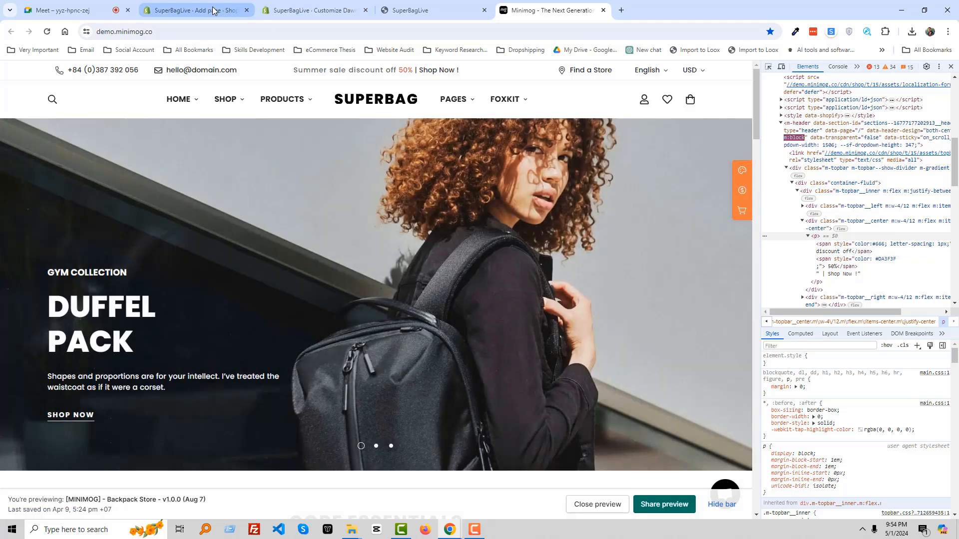
{"action": "left_click", "coordinate": [212, 13]}
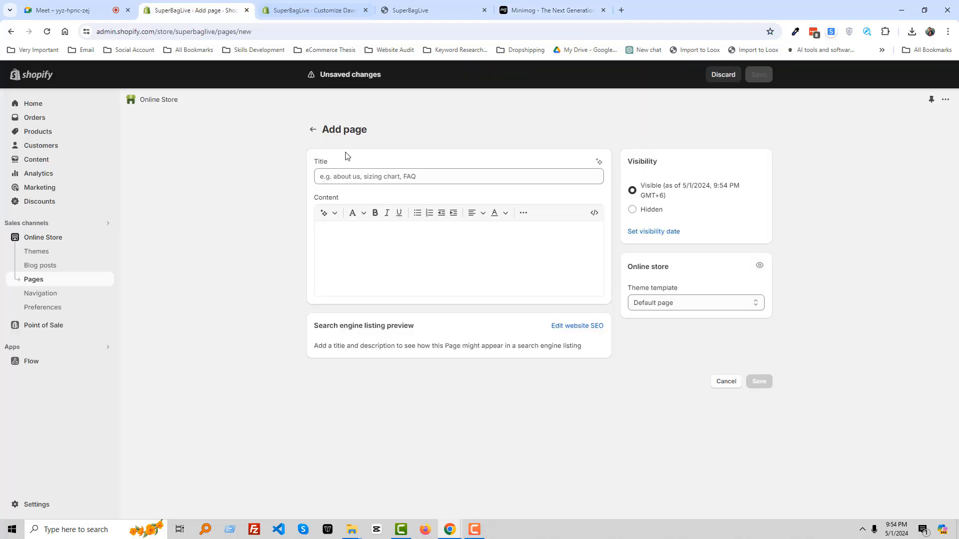
{"action": "left_click", "coordinate": [351, 172]}
{"action": "left_click", "coordinate": [351, 170]}
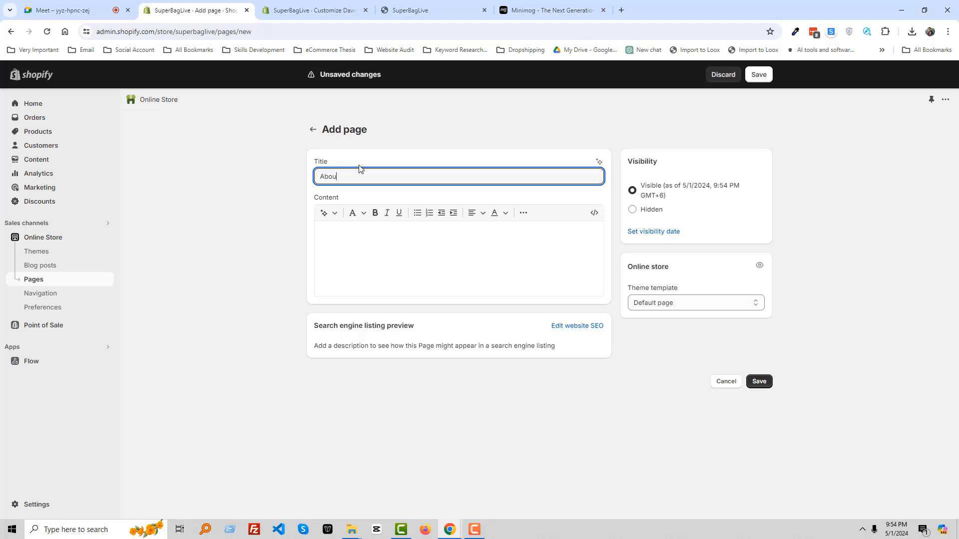
{"action": "left_click", "coordinate": [759, 382]}
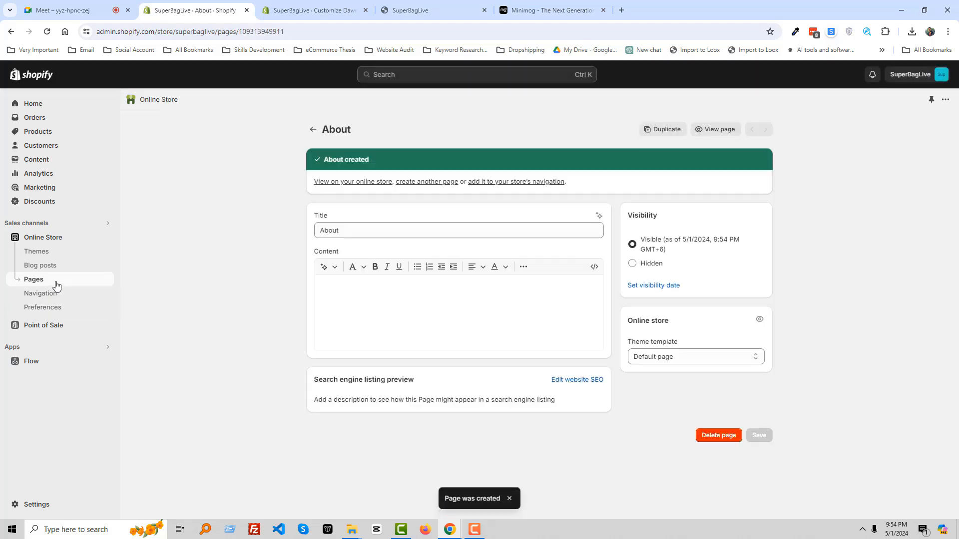
Create and save another store page titled "Reviews"
{"action": "left_click", "coordinate": [55, 283]}
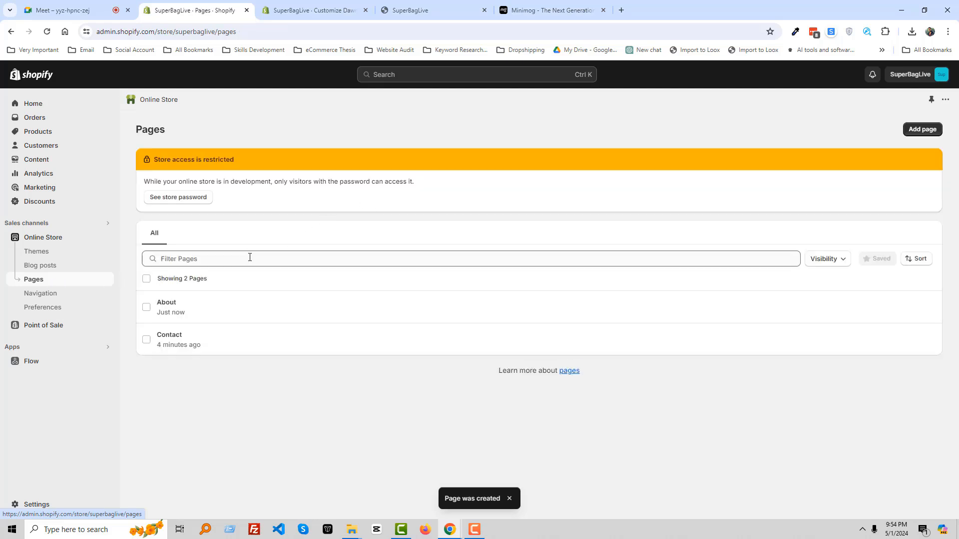
{"action": "left_click", "coordinate": [922, 129]}
{"action": "left_click", "coordinate": [348, 180]}
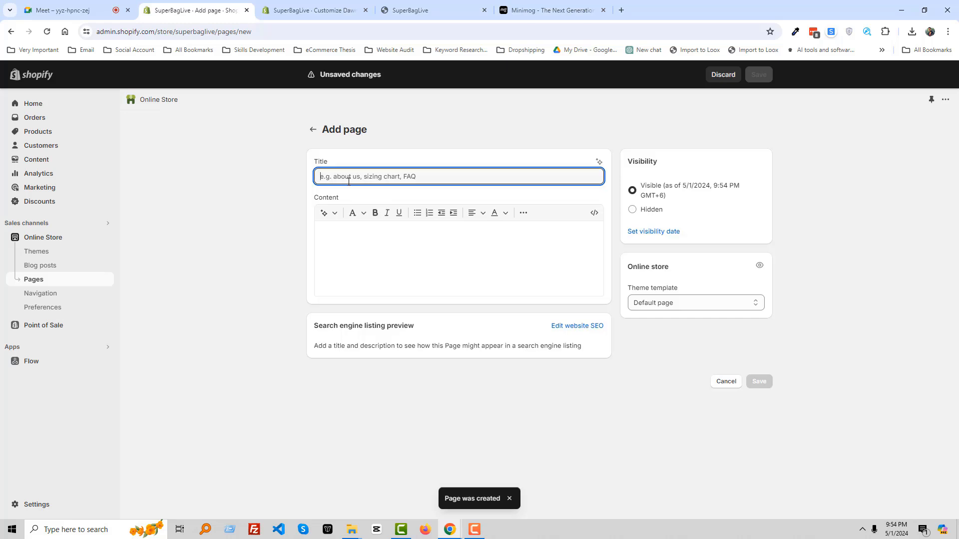
{"action": "type", "text": "Reviews"}
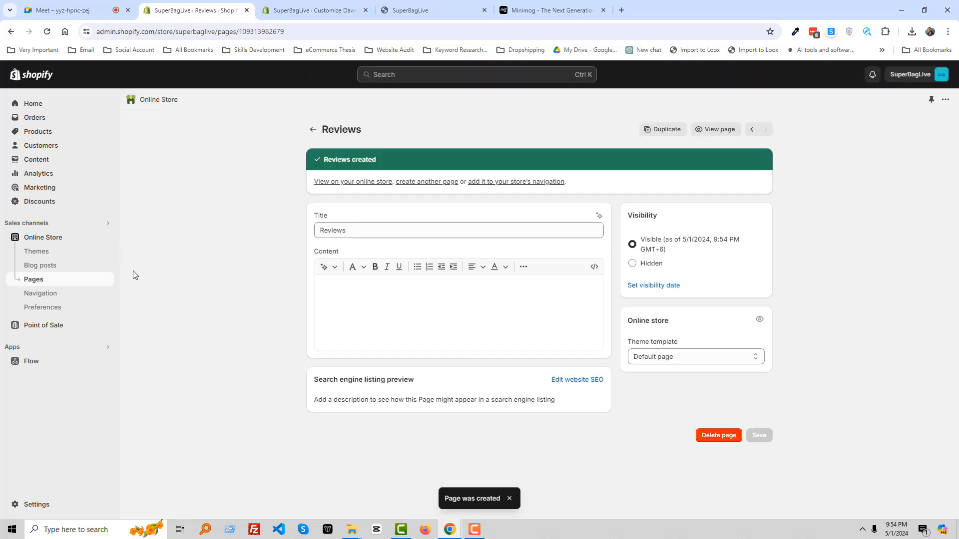
Shorten the new page's title to "Review", save it and return to the list of pages
{"action": "left_click", "coordinate": [366, 230]}
{"action": "key", "text": "BackSpace"}
{"action": "left_click", "coordinate": [758, 435]}
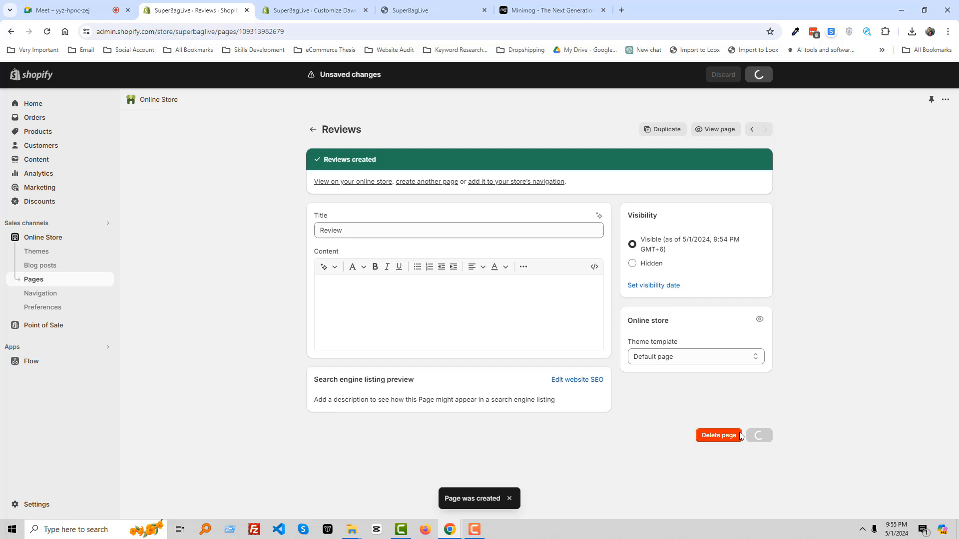
{"action": "left_click", "coordinate": [32, 282]}
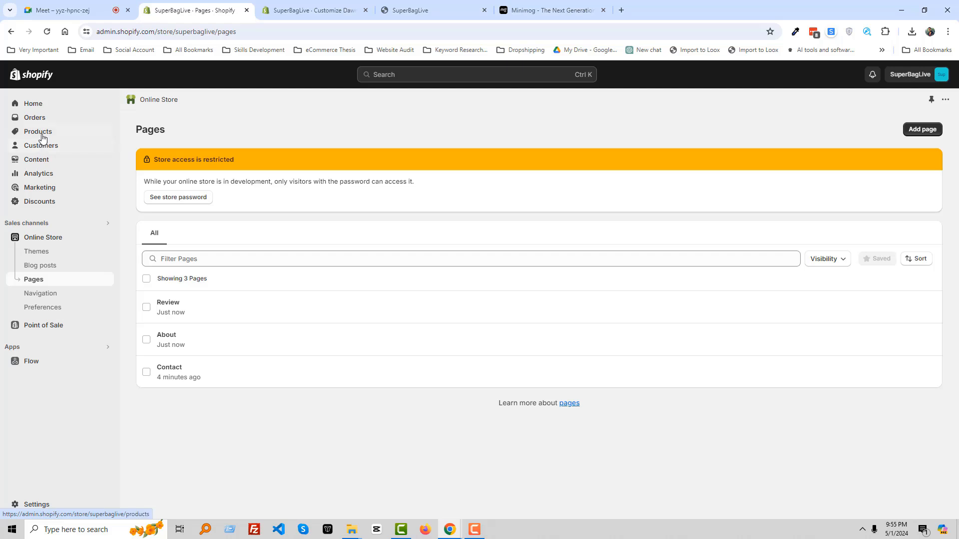
Create and save a manual product collection titled "All Collection"
{"action": "left_click", "coordinate": [40, 132]}
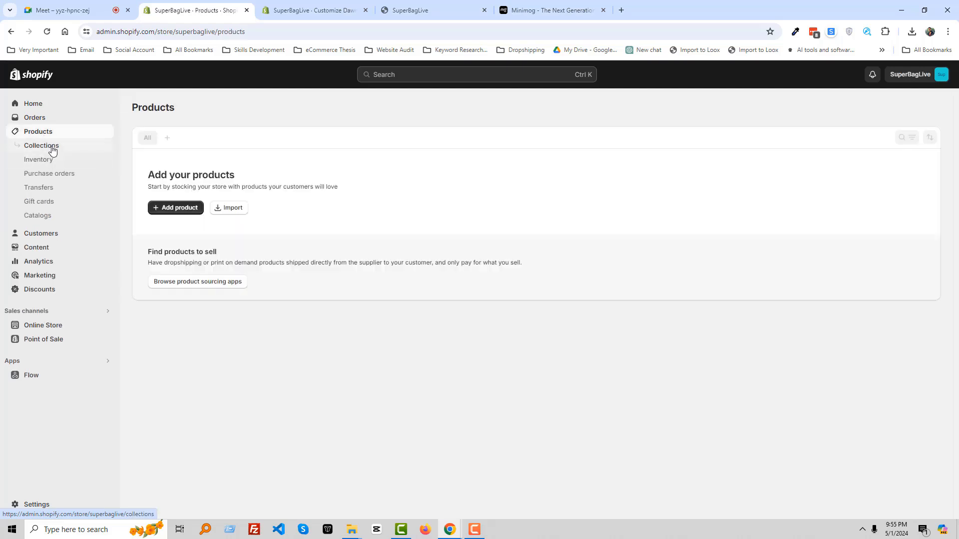
{"action": "left_click", "coordinate": [42, 145]}
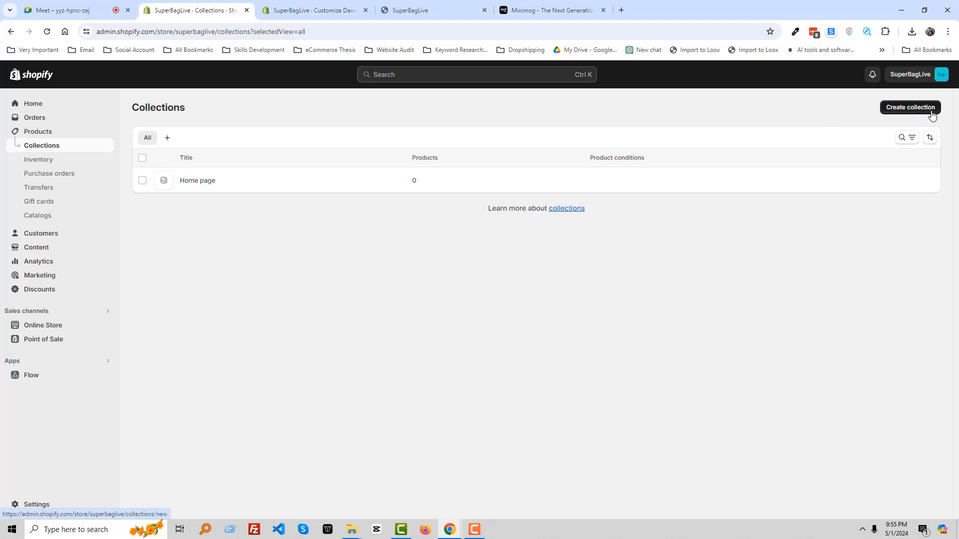
{"action": "left_click", "coordinate": [932, 115]}
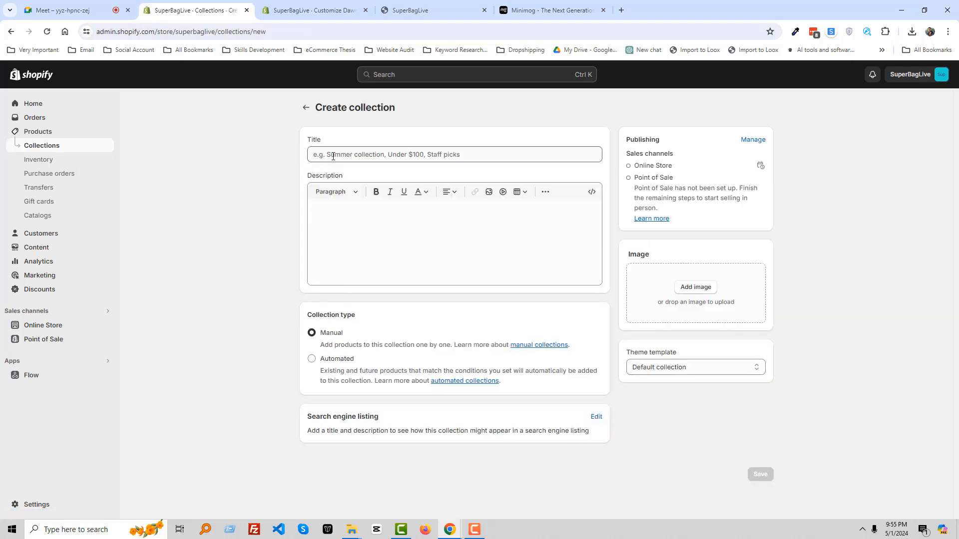
{"action": "left_click", "coordinate": [333, 156]}
{"action": "type", "text": "All Collection"}
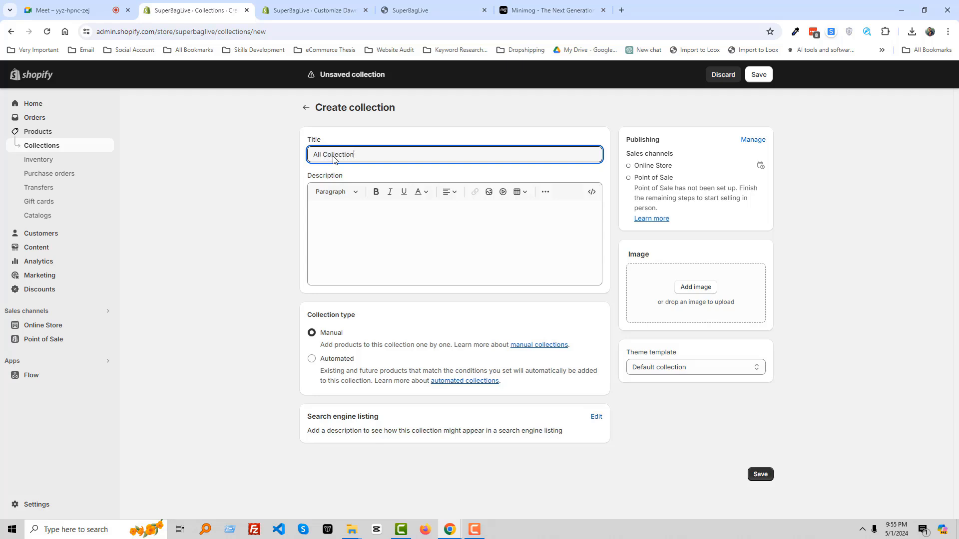
{"action": "left_click", "coordinate": [750, 78]}
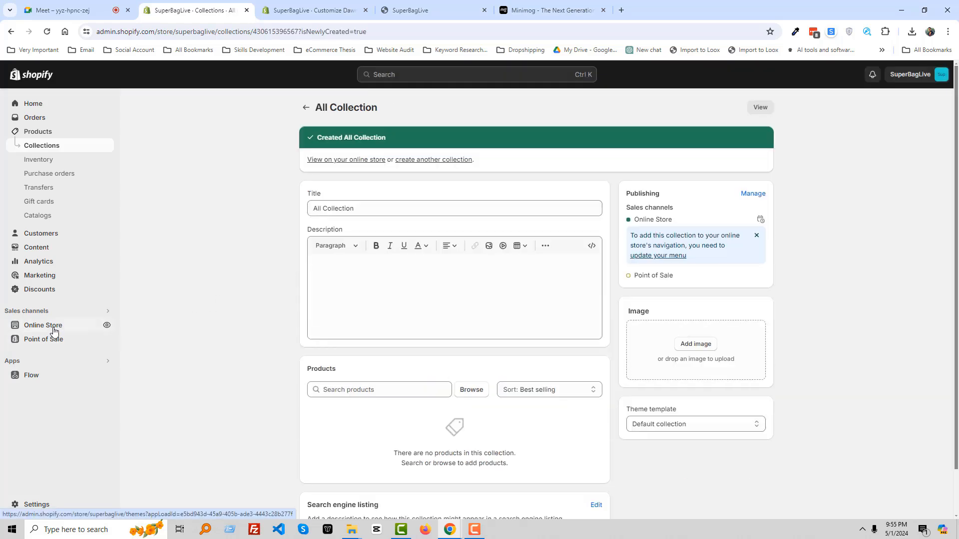
Open the Main menu for editing in the online store's navigation settings
{"action": "left_click", "coordinate": [53, 330]}
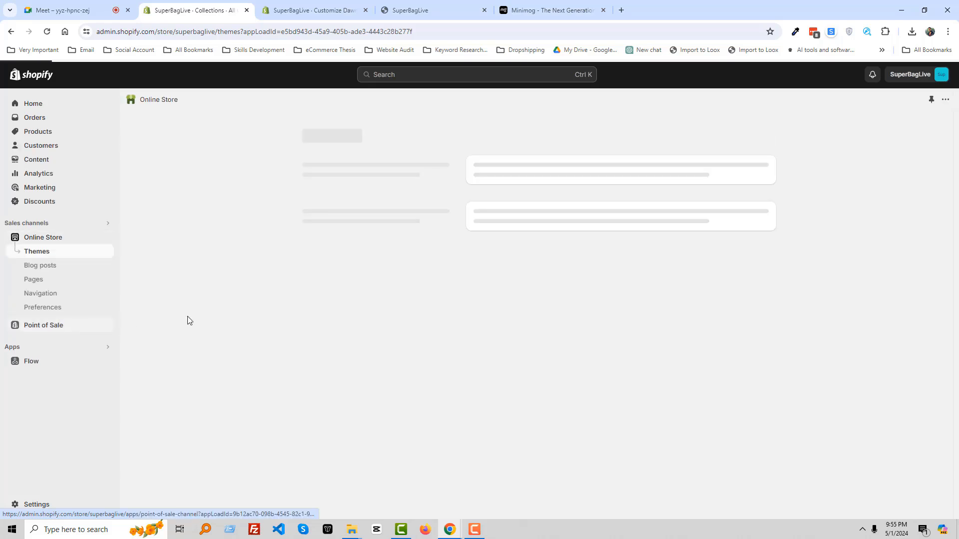
{"action": "left_click", "coordinate": [35, 298]}
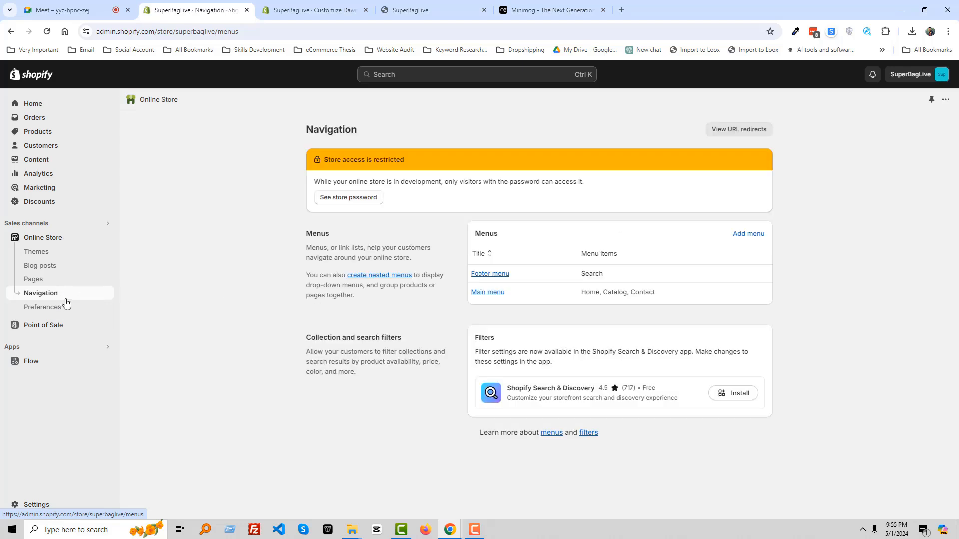
{"action": "left_click", "coordinate": [484, 293]}
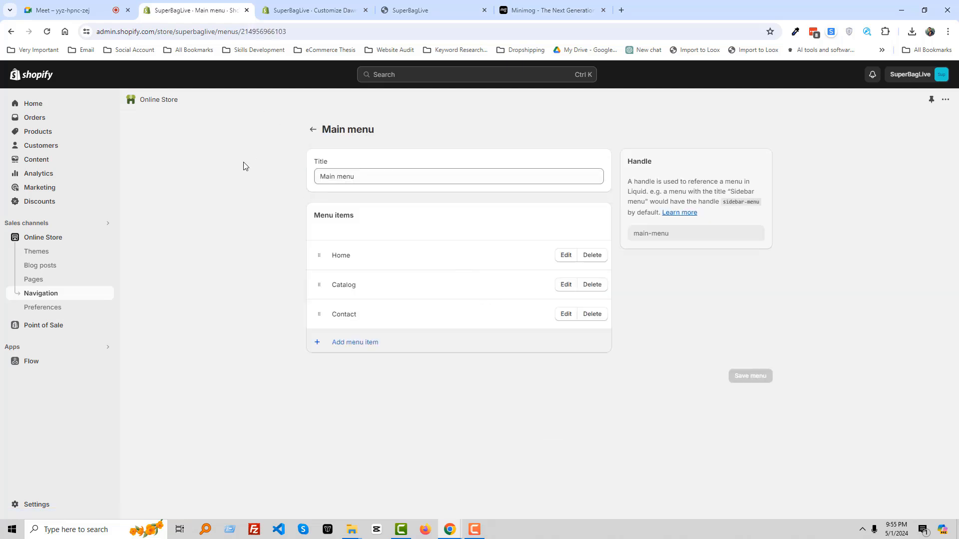
Check the Google Meet call and the Dawn theme editor, and return to the Main menu settings
{"action": "left_click", "coordinate": [50, 7]}
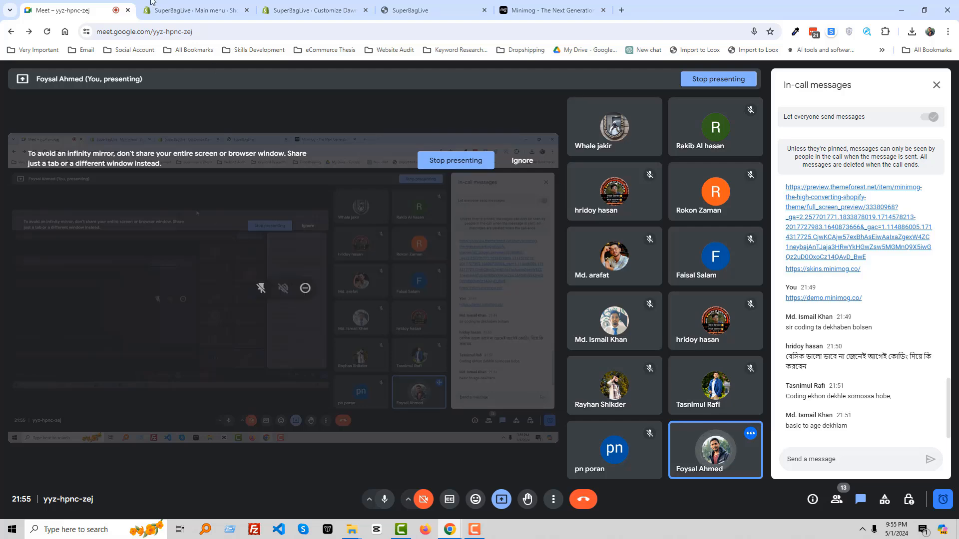
{"action": "left_click", "coordinate": [200, 9]}
{"action": "left_click", "coordinate": [301, 6]}
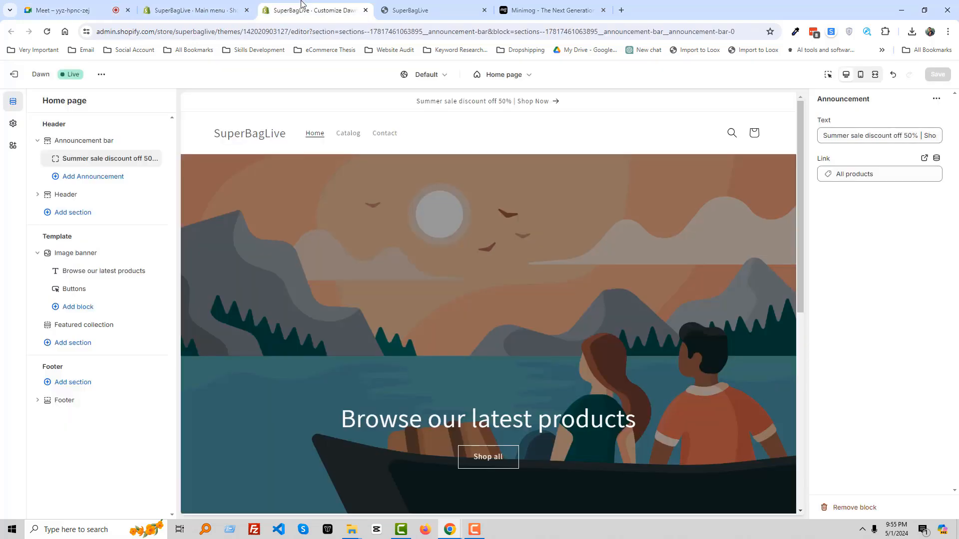
{"action": "left_click", "coordinate": [203, 9]}
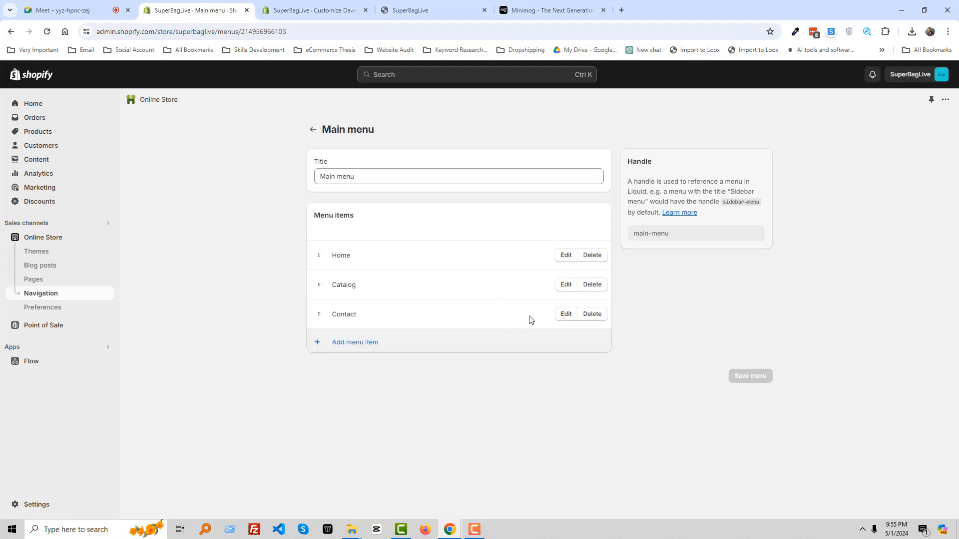
Add a menu item named "Contact" to the Main menu and link it to the About page
{"action": "left_click", "coordinate": [358, 344]}
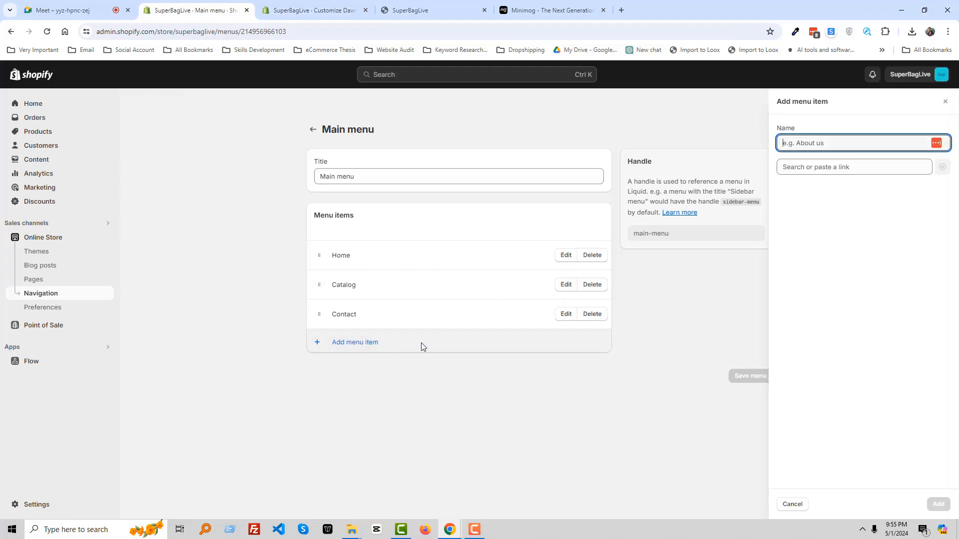
{"action": "left_click", "coordinate": [821, 168]}
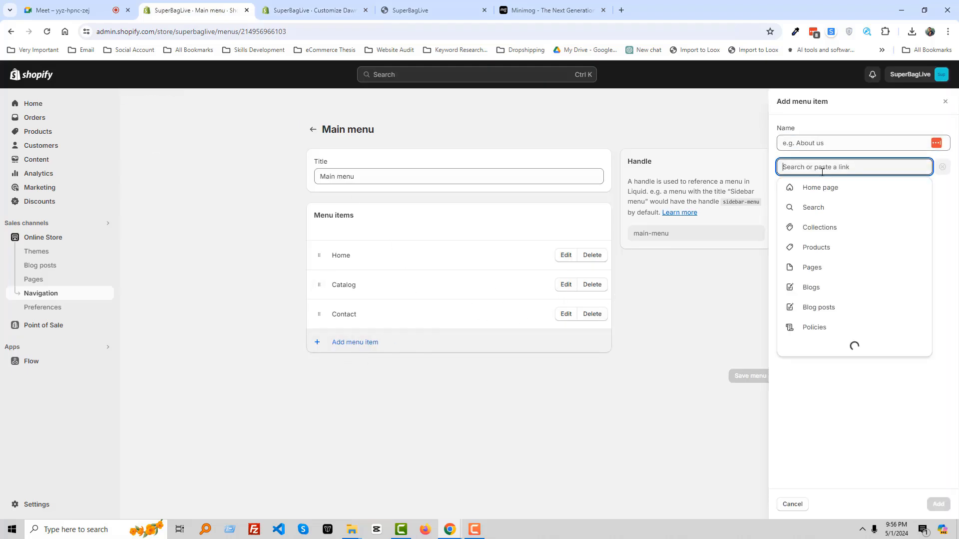
{"action": "left_click", "coordinate": [824, 274]}
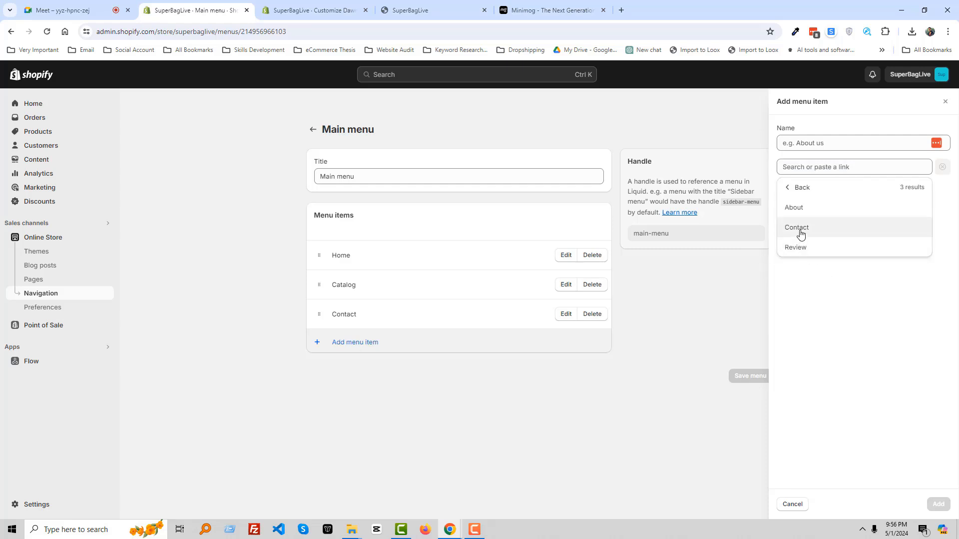
{"action": "left_click", "coordinate": [801, 230]}
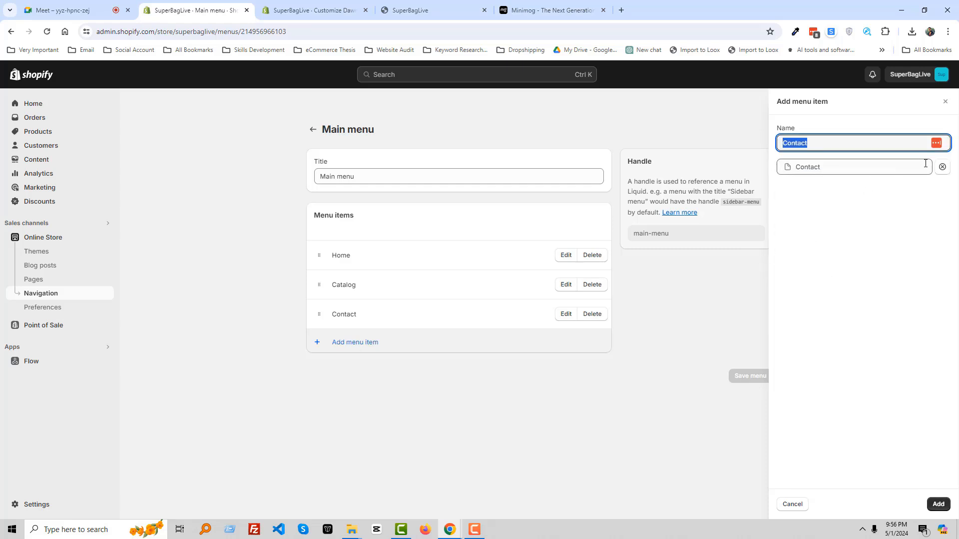
{"action": "left_click", "coordinate": [942, 167]}
{"action": "left_click", "coordinate": [875, 170]}
{"action": "left_click", "coordinate": [824, 269]}
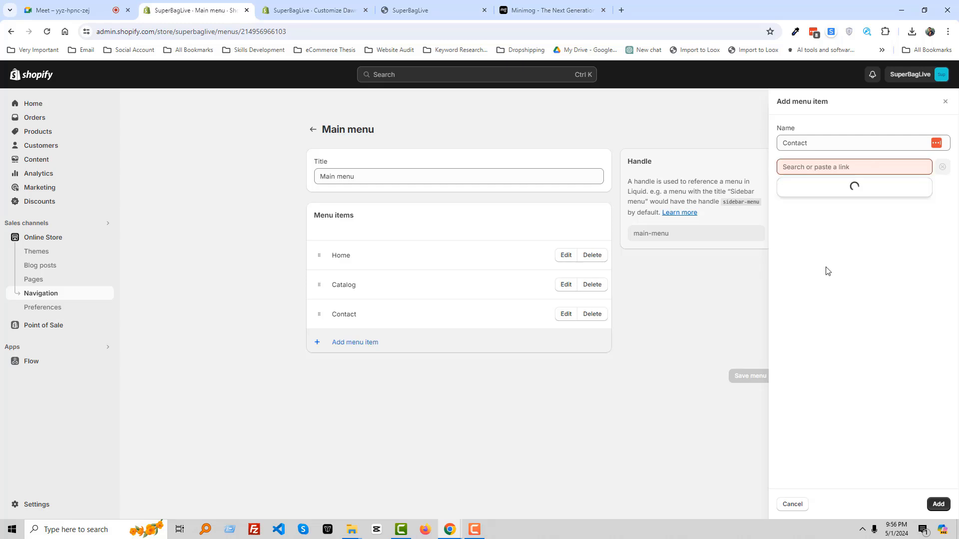
{"action": "left_click", "coordinate": [809, 214]}
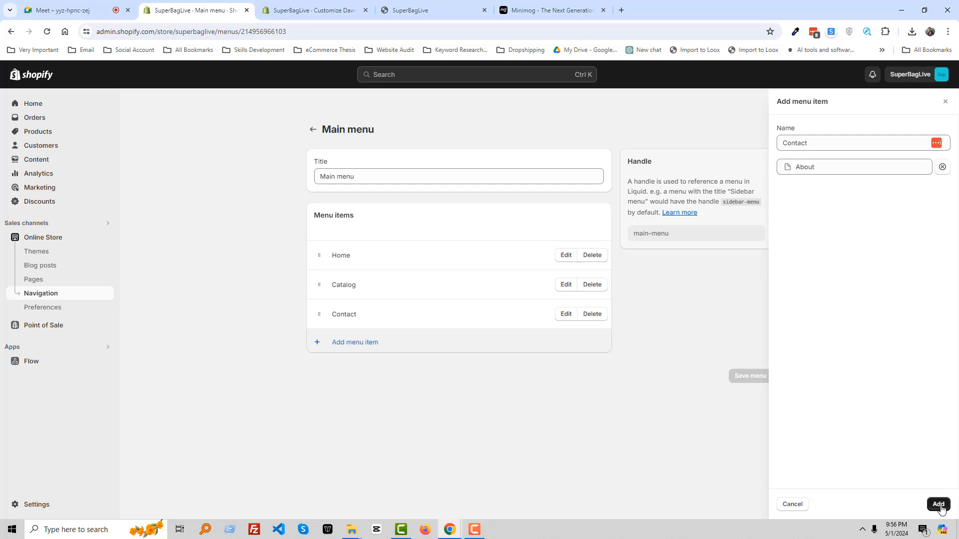
{"action": "left_click", "coordinate": [939, 504]}
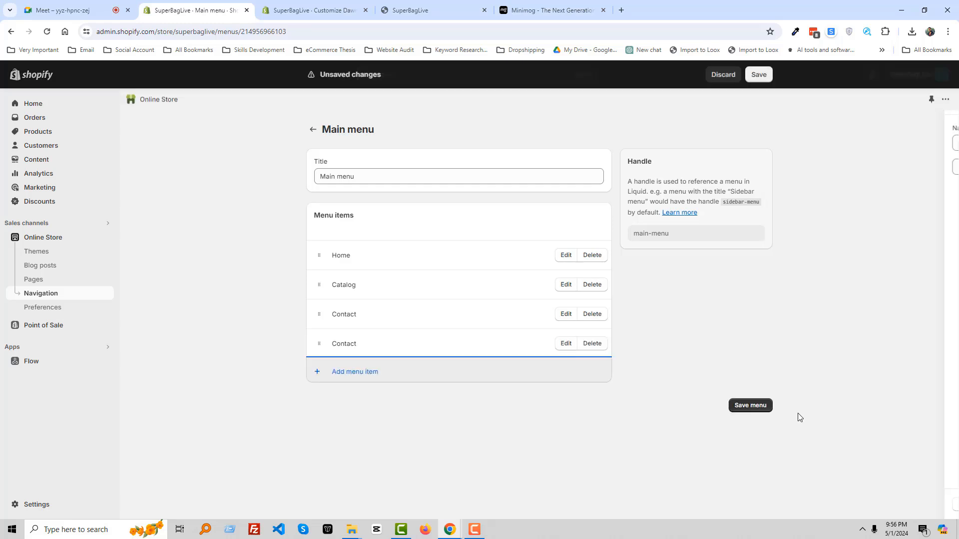
Add a "Review" menu item linked to the Review page and reorder the menu so both Contact items sit below it
{"action": "left_click", "coordinate": [364, 372]}
{"action": "left_click", "coordinate": [850, 169]}
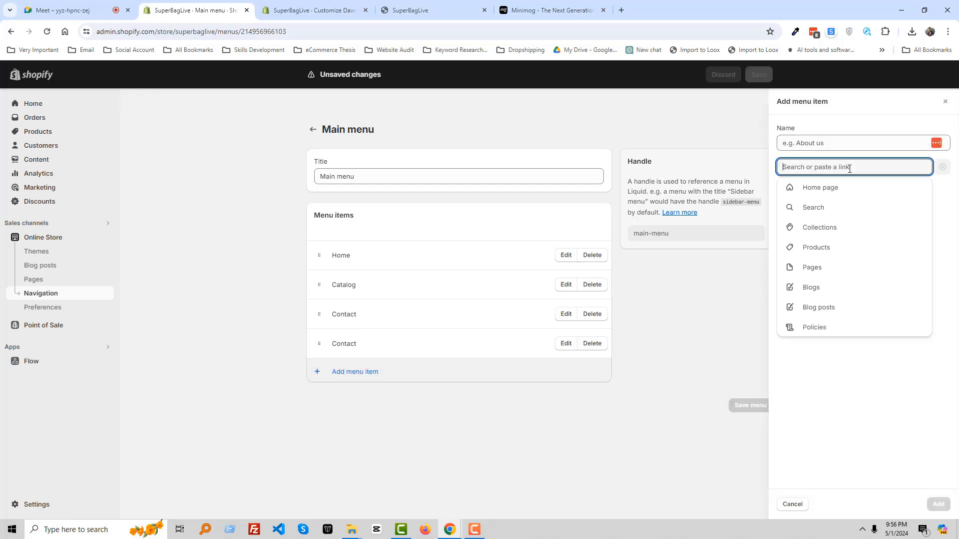
{"action": "left_click", "coordinate": [818, 267]}
{"action": "left_click", "coordinate": [804, 246]}
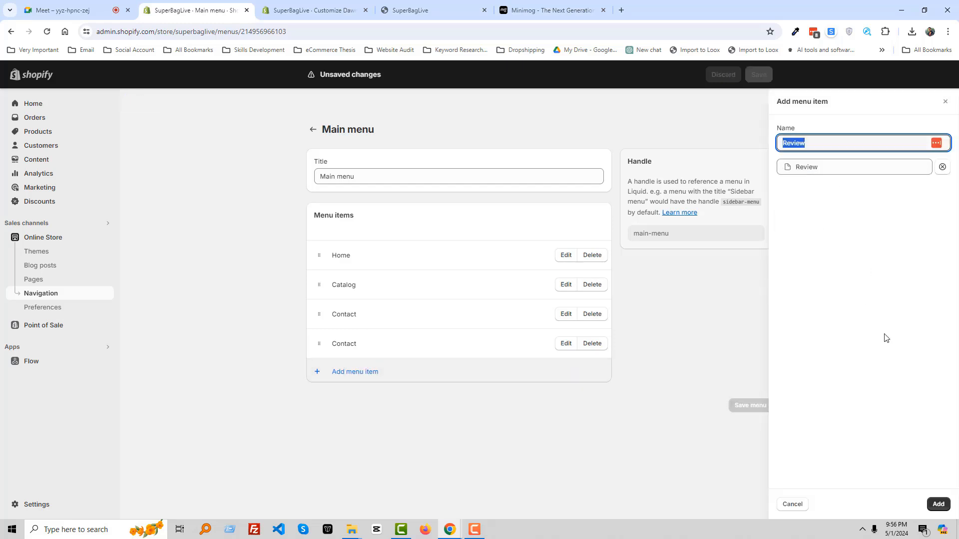
{"action": "left_click", "coordinate": [938, 504]}
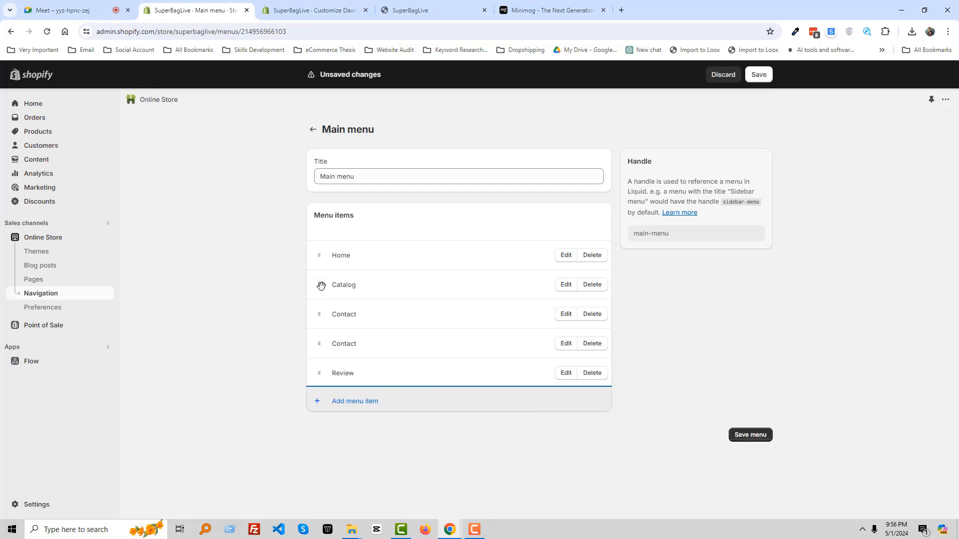
{"action": "left_click_drag", "start_coordinate": [323, 318], "coordinate": [321, 374]}
{"action": "left_click_drag", "start_coordinate": [323, 315], "coordinate": [318, 344]}
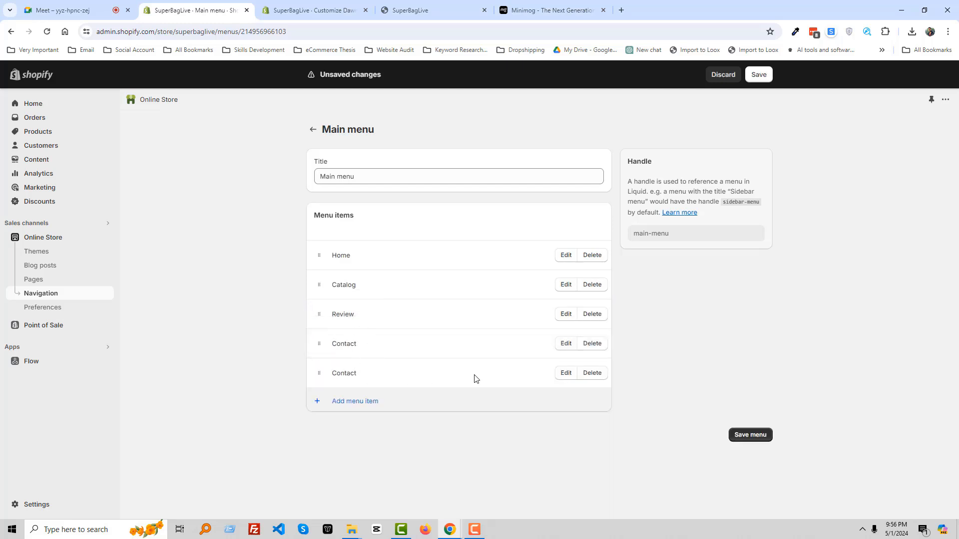
Change the link of the last Contact menu item to the About page and apply the change
{"action": "left_click", "coordinate": [566, 373]}
{"action": "left_click", "coordinate": [886, 171]}
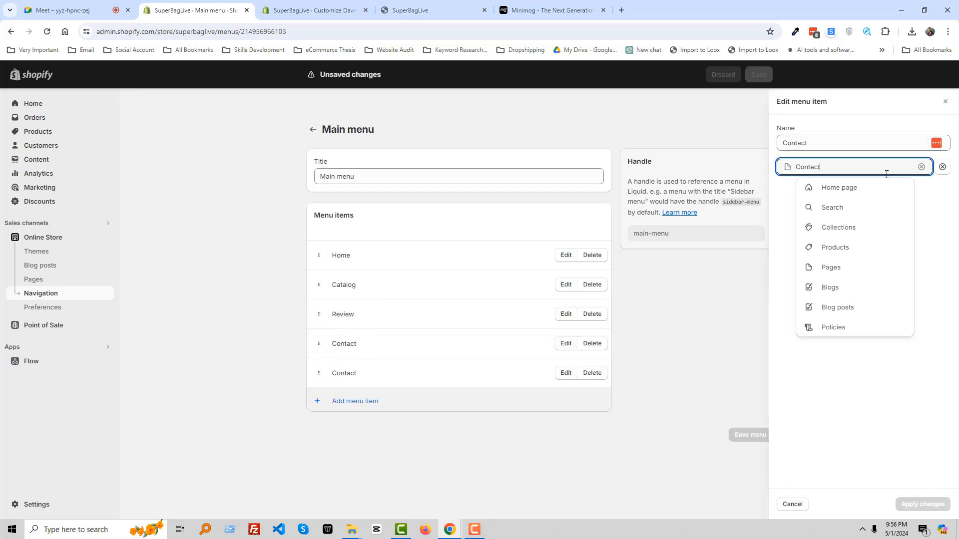
{"action": "left_click", "coordinate": [849, 269]}
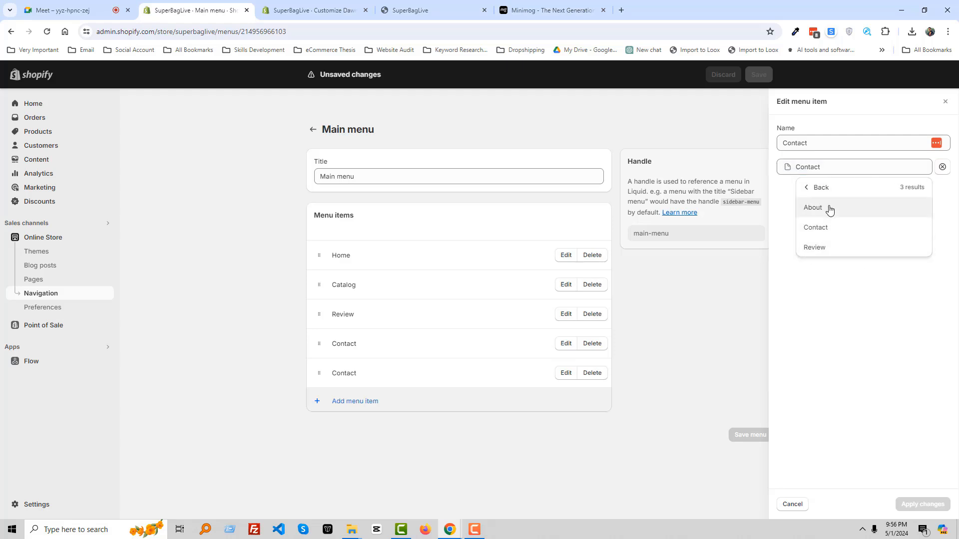
{"action": "left_click", "coordinate": [830, 209]}
{"action": "left_click", "coordinate": [921, 504]}
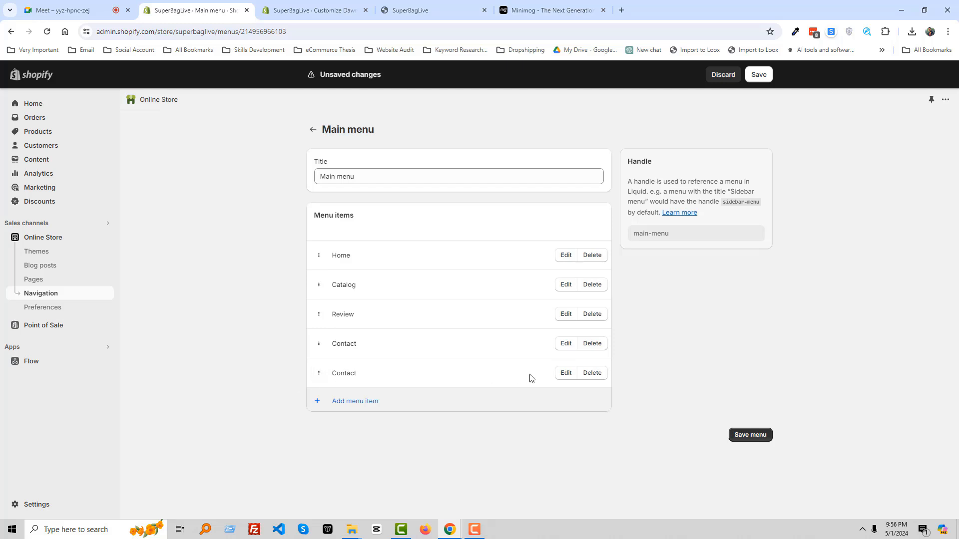
Rename the last Contact menu item "About" and move it above the remaining Contact item
{"action": "left_click", "coordinate": [564, 377]}
{"action": "double_click", "coordinate": [794, 142]}
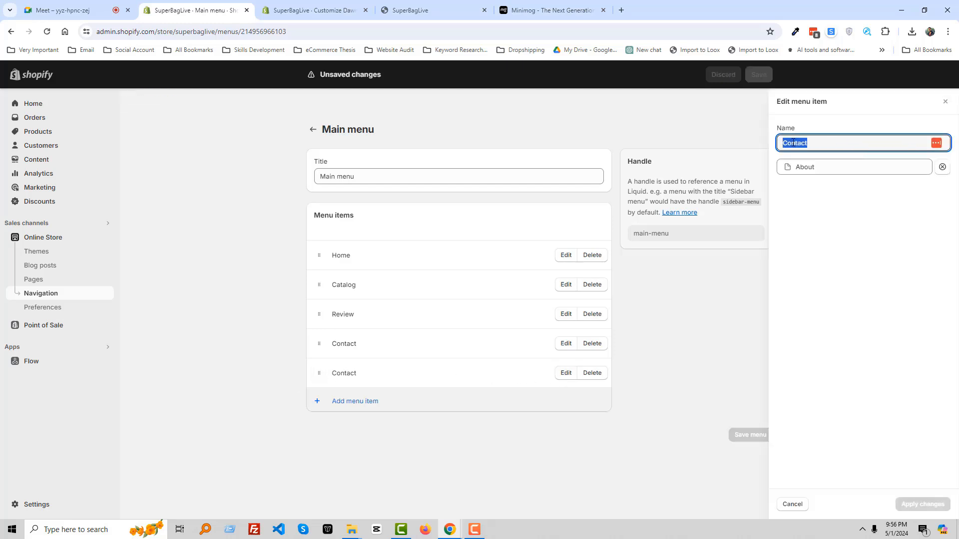
{"action": "type", "text": "About"}
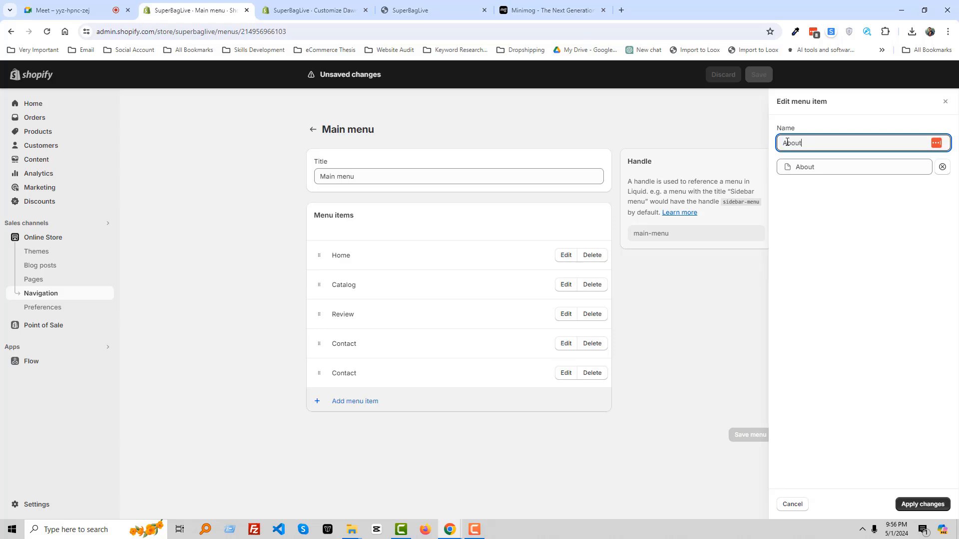
{"action": "left_click", "coordinate": [922, 505]}
{"action": "left_click_drag", "start_coordinate": [319, 374], "coordinate": [318, 345]}
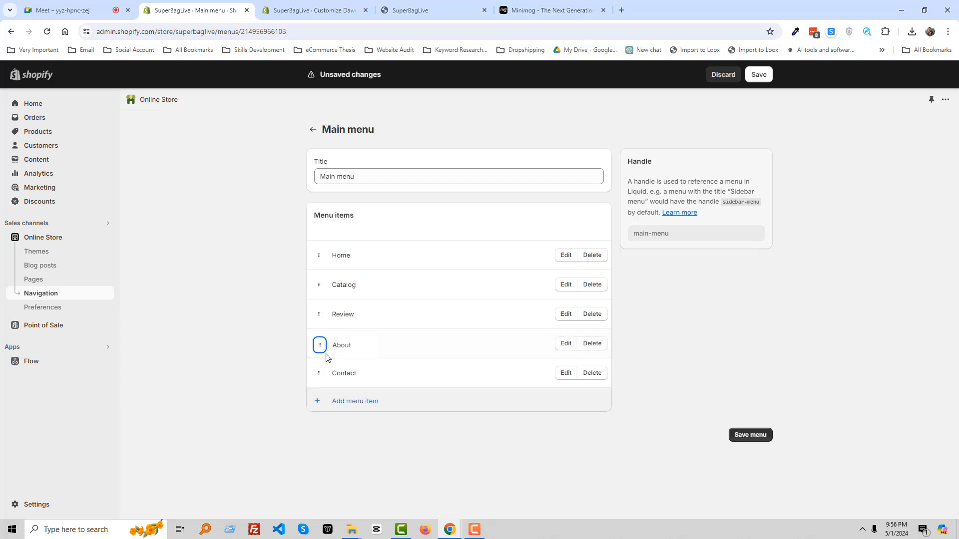
Rename the Catalog menu item "Collections" and apply the change
{"action": "left_click", "coordinate": [565, 286]}
{"action": "double_click", "coordinate": [796, 142]}
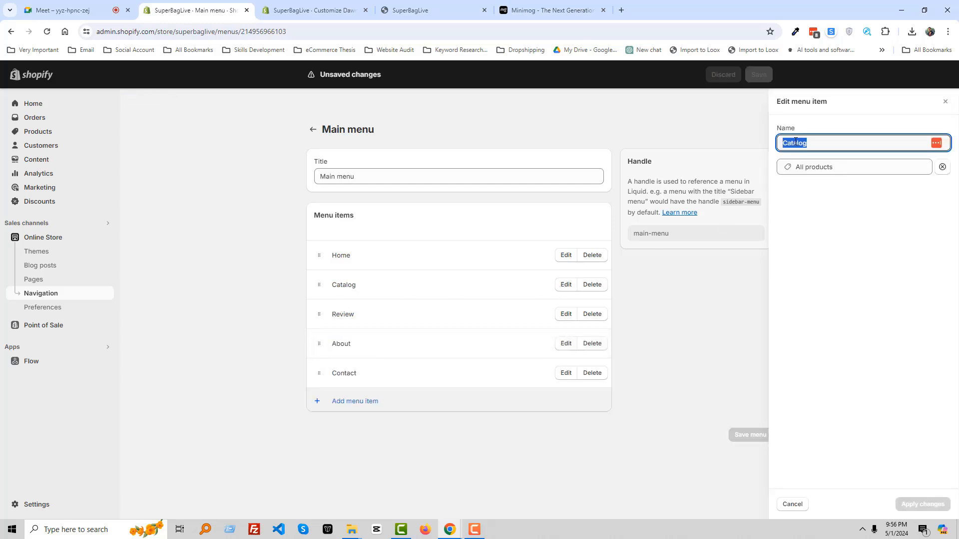
{"action": "type", "text": "Collections"}
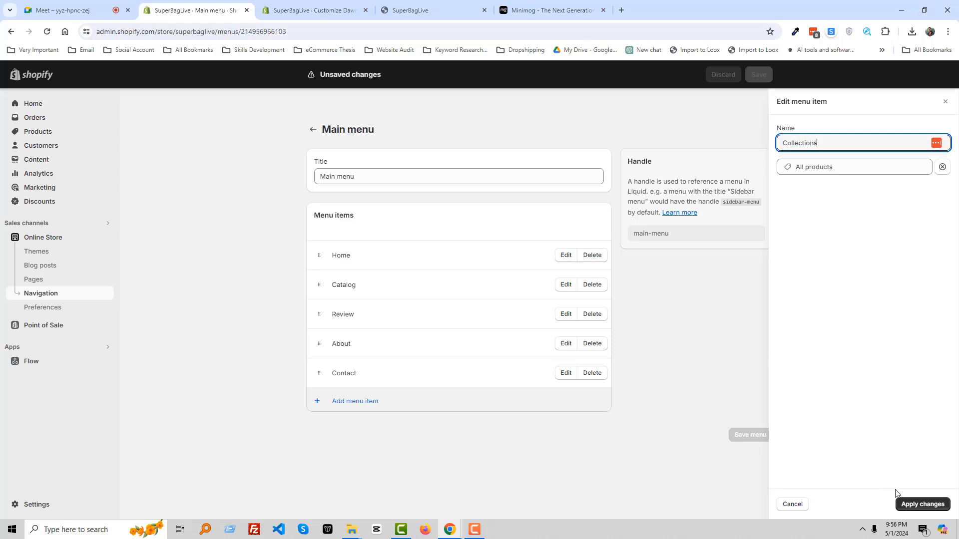
{"action": "left_click", "coordinate": [903, 503]}
Rename the Review menu item "Reviews" and save the Main menu
{"action": "left_click", "coordinate": [564, 314]}
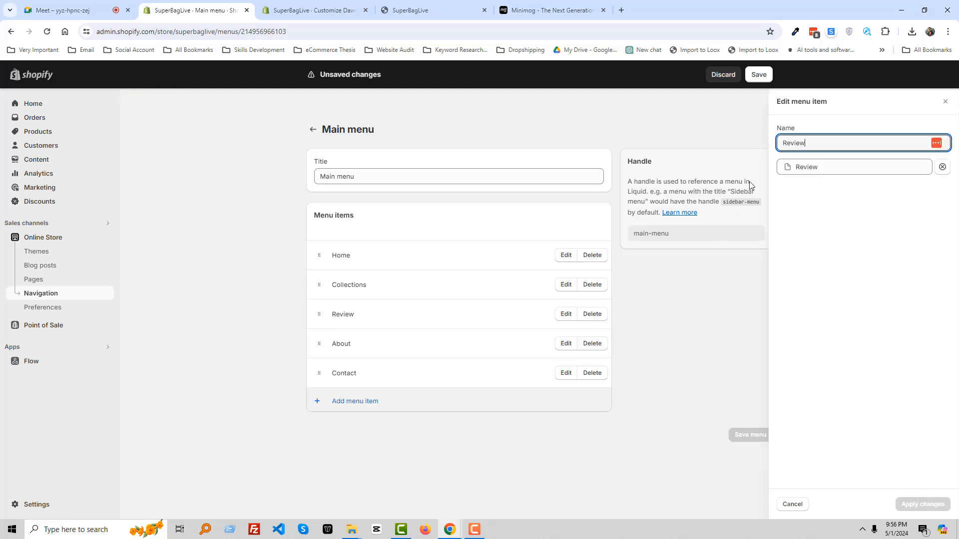
{"action": "type", "text": "s"}
{"action": "left_click", "coordinate": [918, 506]}
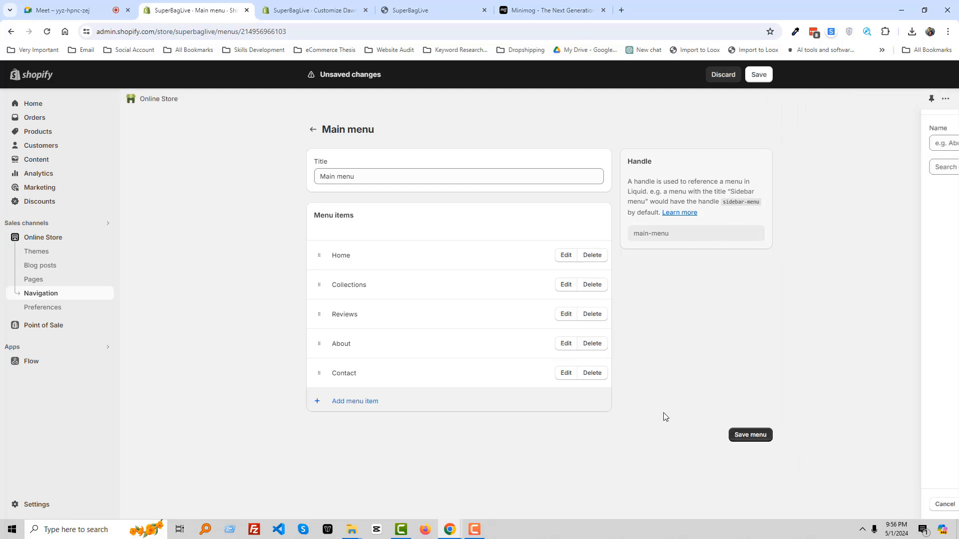
{"action": "left_click", "coordinate": [738, 435]}
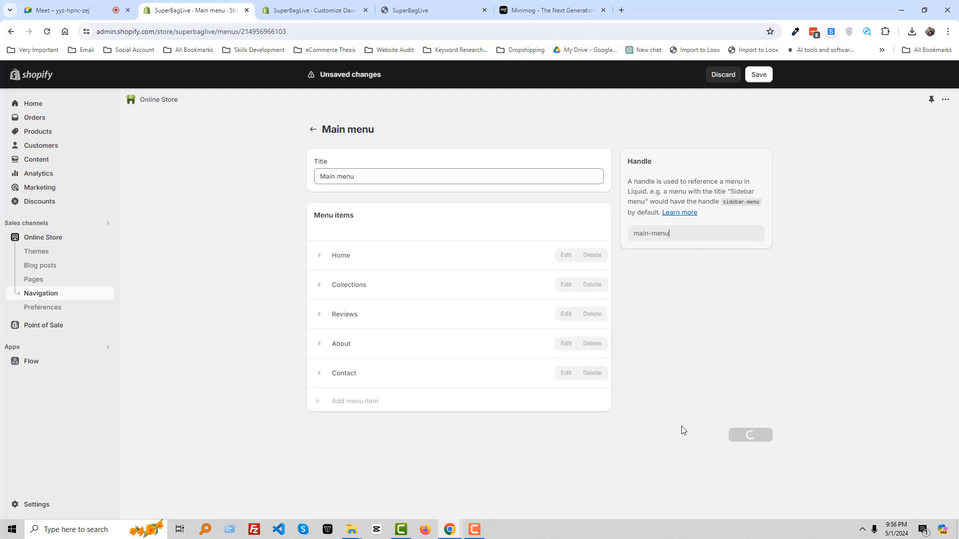
Check the header menu and Header section settings in the Dawn theme editor, and view the SuperBagLive storefront
{"action": "left_click", "coordinate": [302, 10]}
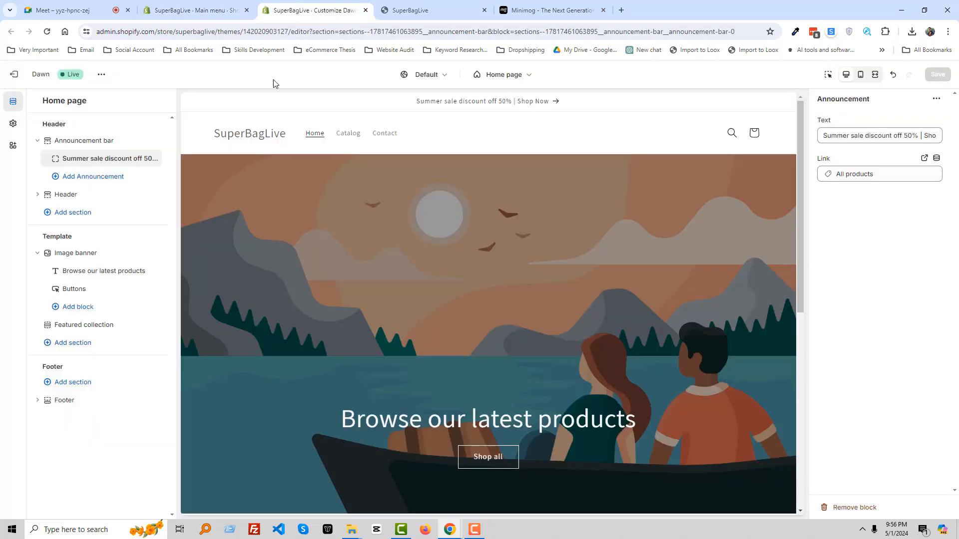
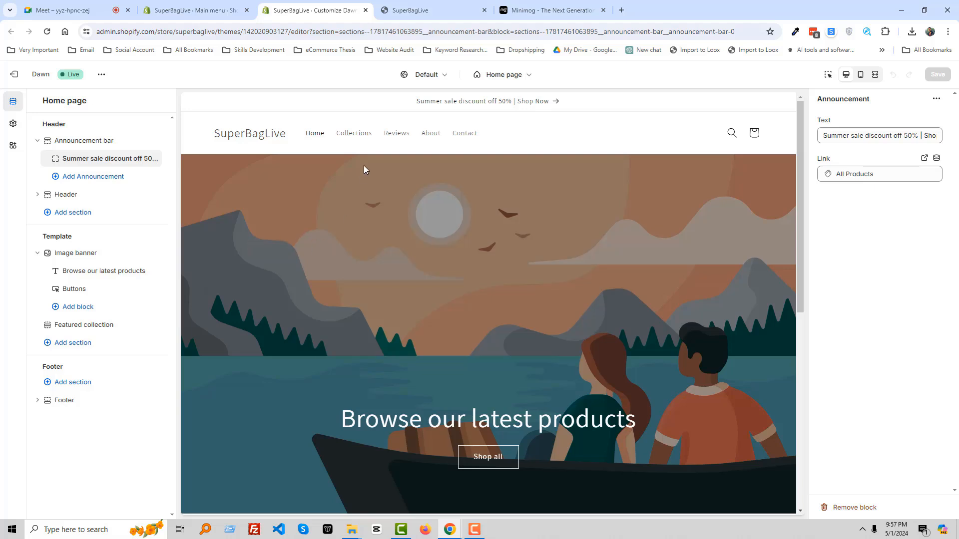
{"action": "left_click", "coordinate": [80, 196]}
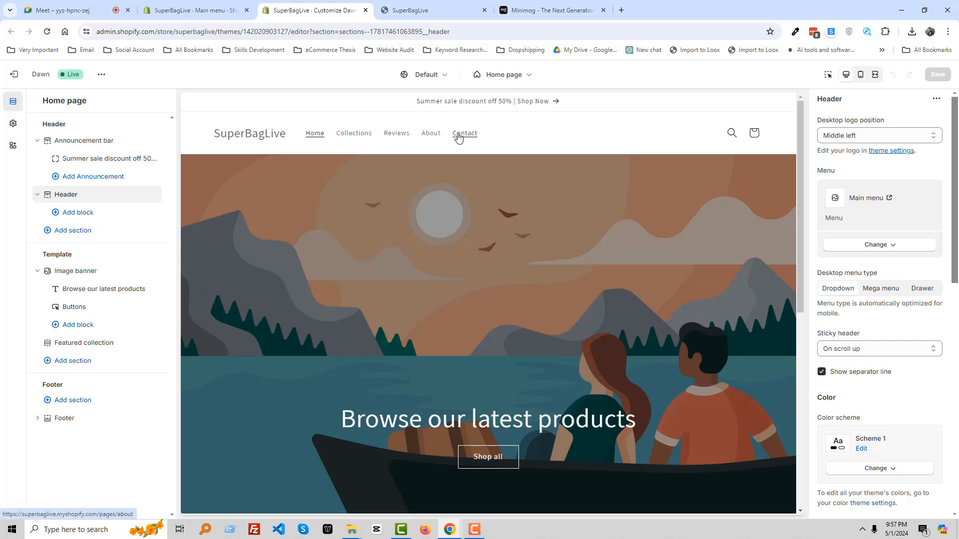
{"action": "left_click", "coordinate": [435, 9]}
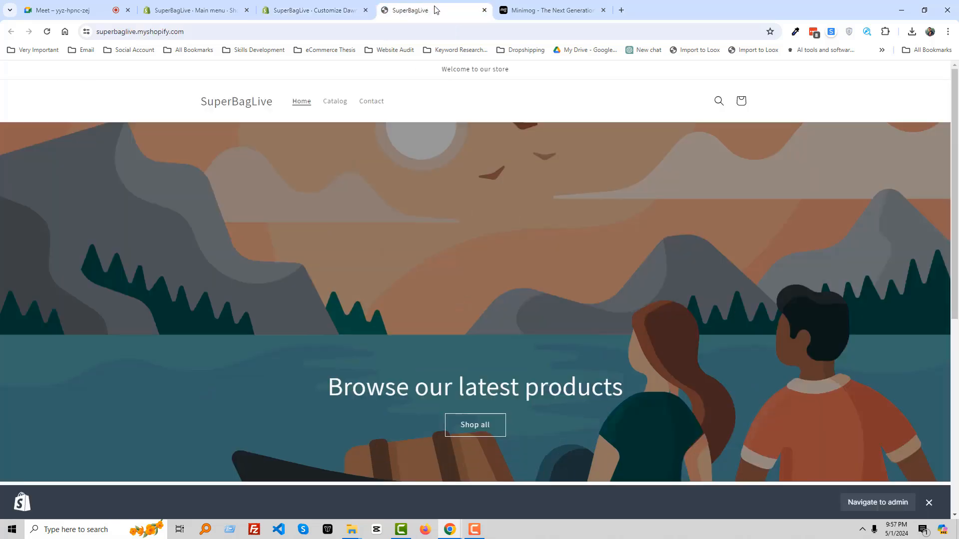
Save the SUPERBAG logo image from the Minimog demo page to Downloads as a PNG named "Logo"
{"action": "left_click", "coordinate": [549, 10]}
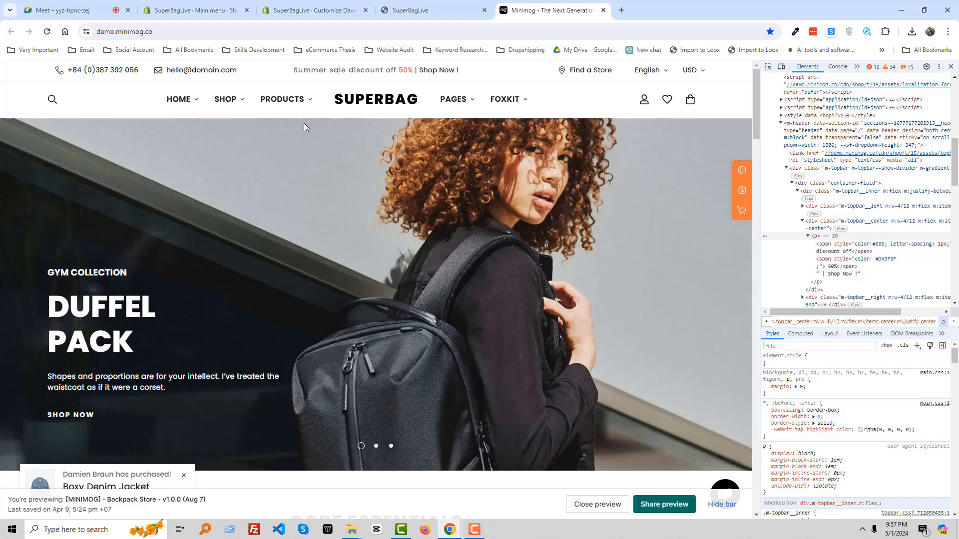
{"action": "right_click", "coordinate": [368, 106]}
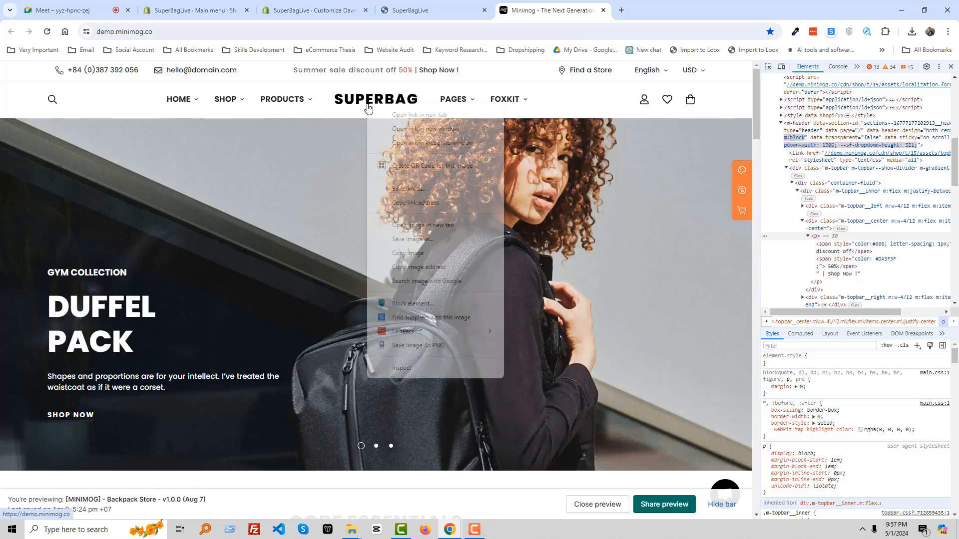
{"action": "left_click", "coordinate": [399, 344]}
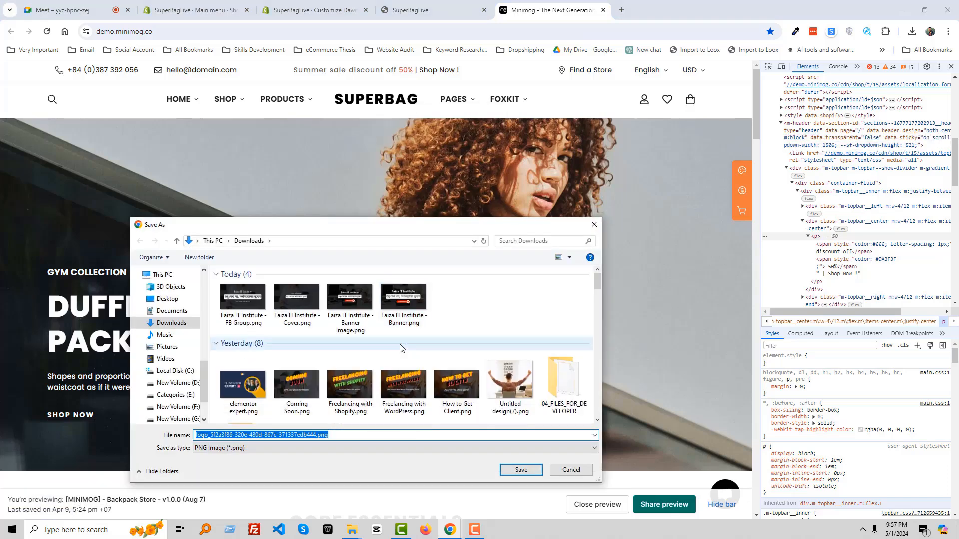
{"action": "type", "text": "logo"}
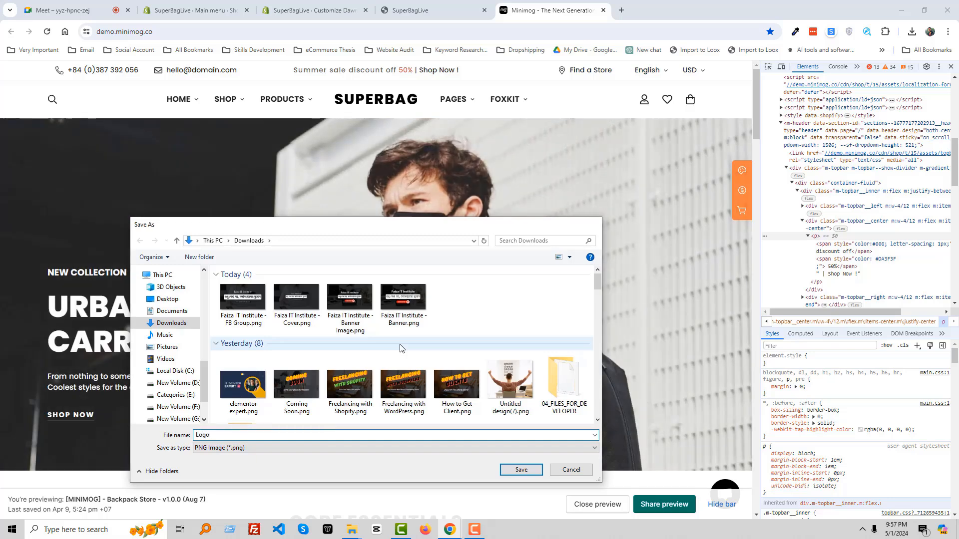
{"action": "key", "text": "Return"}
Return to the Dawn theme editor, look through the Header section's settings and open the Logo options in the theme settings
{"action": "left_click", "coordinate": [310, 10]}
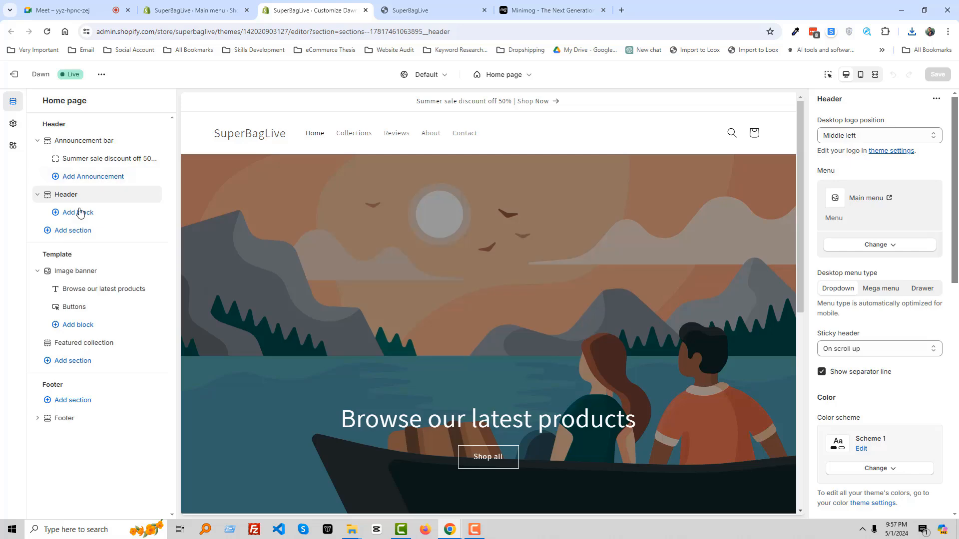
{"action": "scroll", "coordinate": [865, 330], "scroll_direction": "down", "scroll_amount": 7}
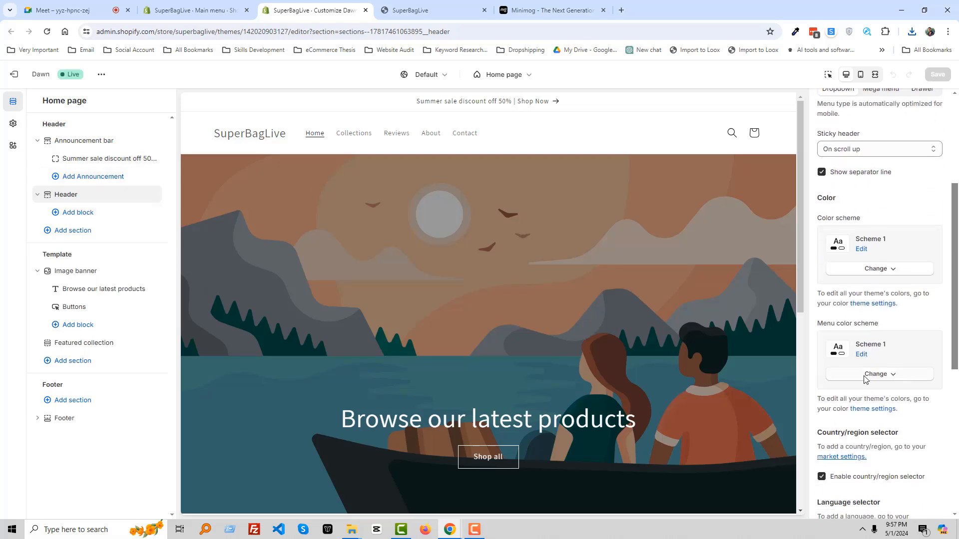
{"action": "scroll", "coordinate": [864, 382], "scroll_direction": "down", "scroll_amount": 1}
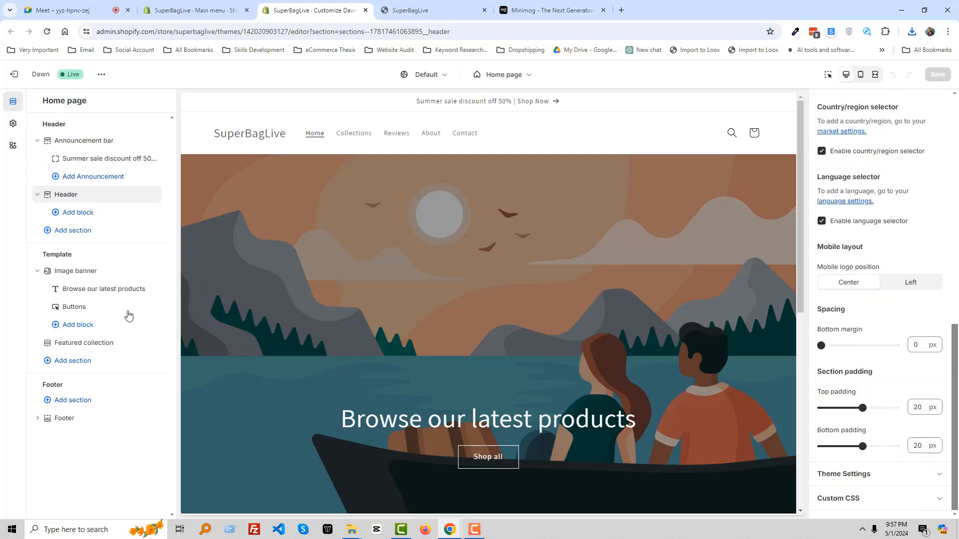
{"action": "scroll", "coordinate": [809, 392], "scroll_direction": "up", "scroll_amount": 8}
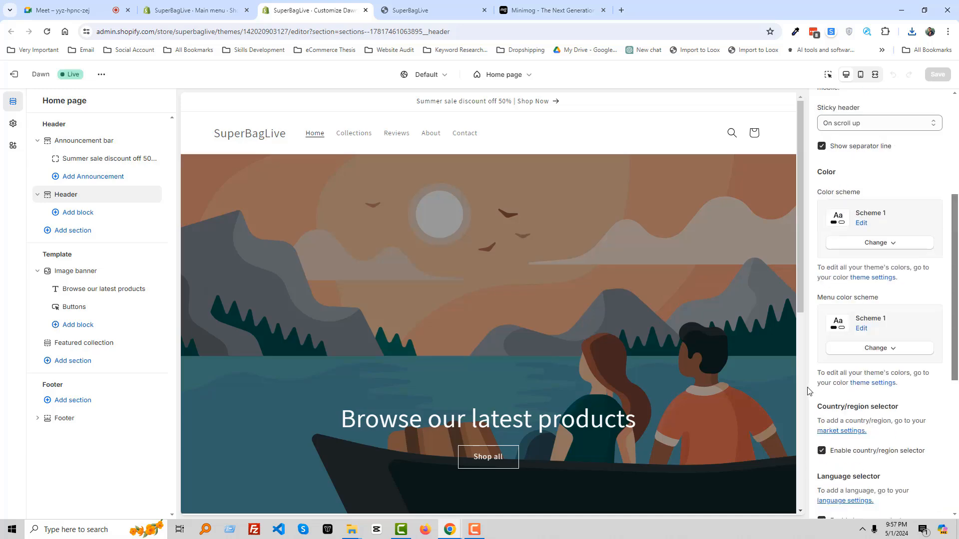
{"action": "left_click", "coordinate": [14, 124]}
{"action": "left_click", "coordinate": [65, 126]}
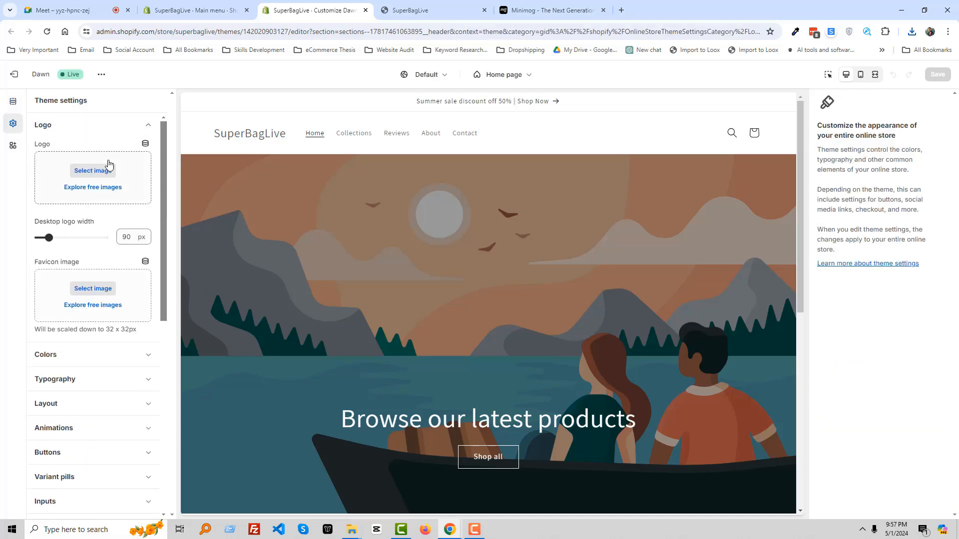
Upload the Logo PNG to the store library and set it as the theme's logo image
{"action": "left_click", "coordinate": [92, 172]}
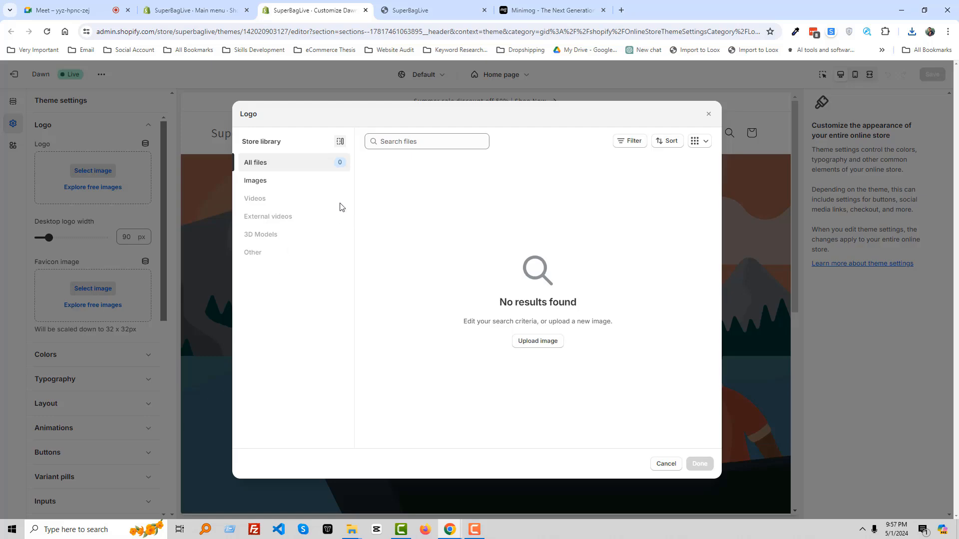
{"action": "left_click", "coordinate": [538, 341]}
{"action": "double_click", "coordinate": [270, 320]}
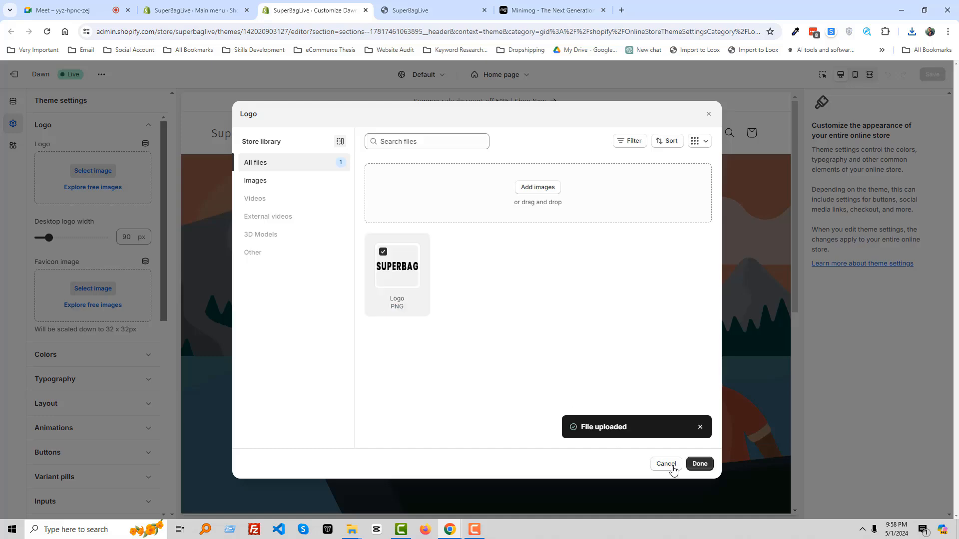
{"action": "left_click", "coordinate": [699, 465]}
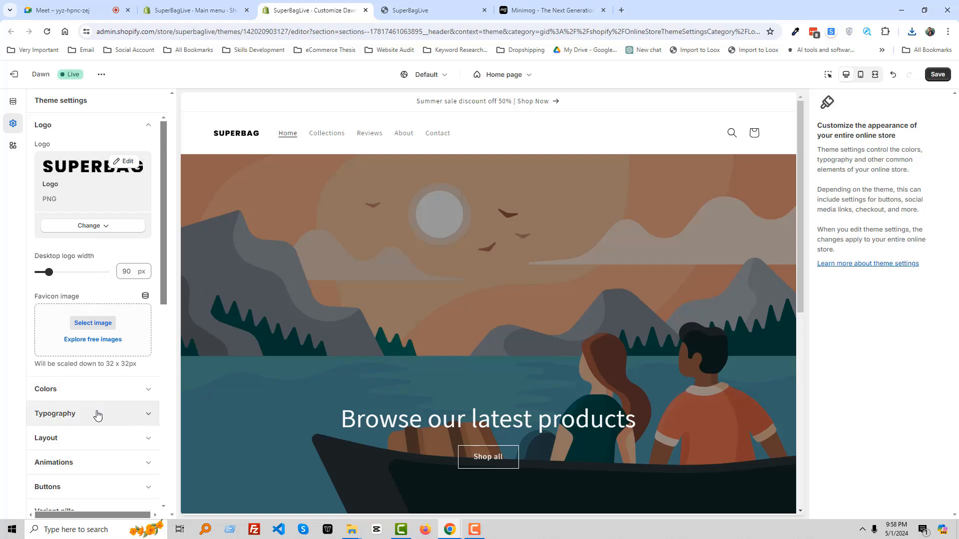
Set the desktop logo width to 200 px in the theme settings
{"action": "left_click", "coordinate": [13, 101]}
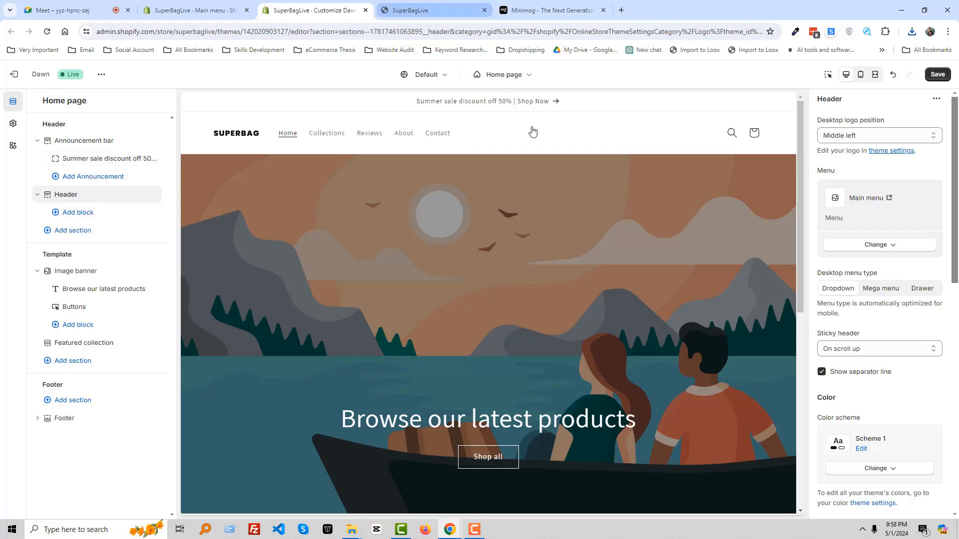
{"action": "left_click", "coordinate": [13, 123]}
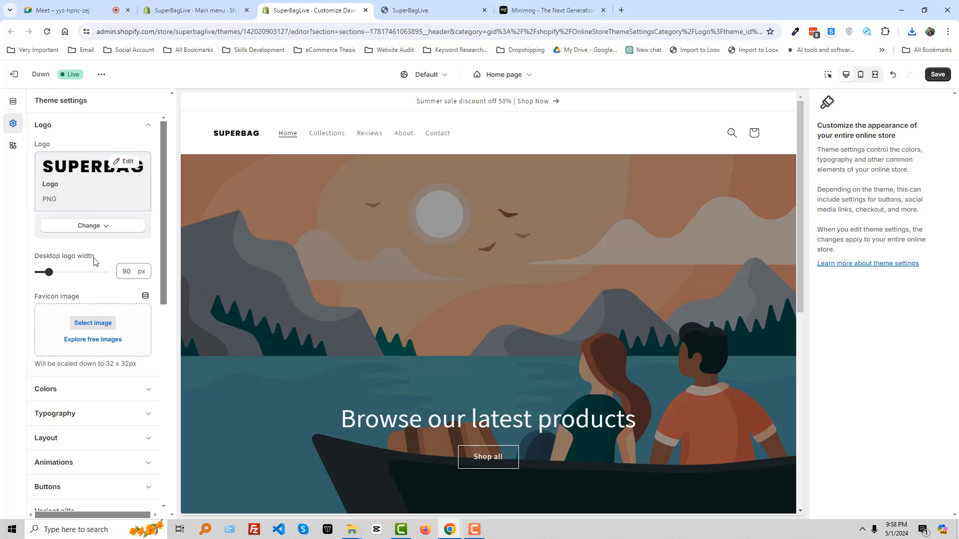
{"action": "left_click_drag", "start_coordinate": [50, 273], "coordinate": [103, 273]}
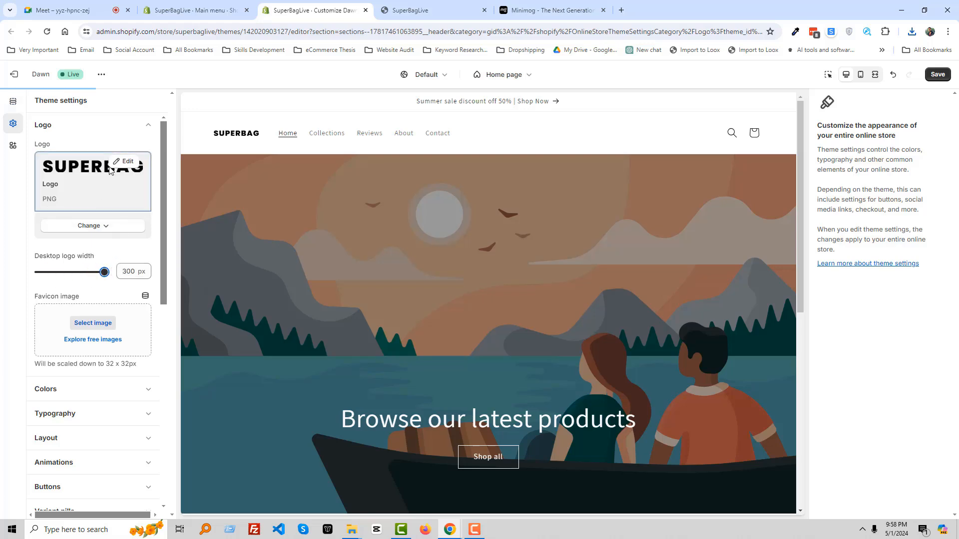
{"action": "left_click_drag", "start_coordinate": [105, 272], "coordinate": [79, 271]}
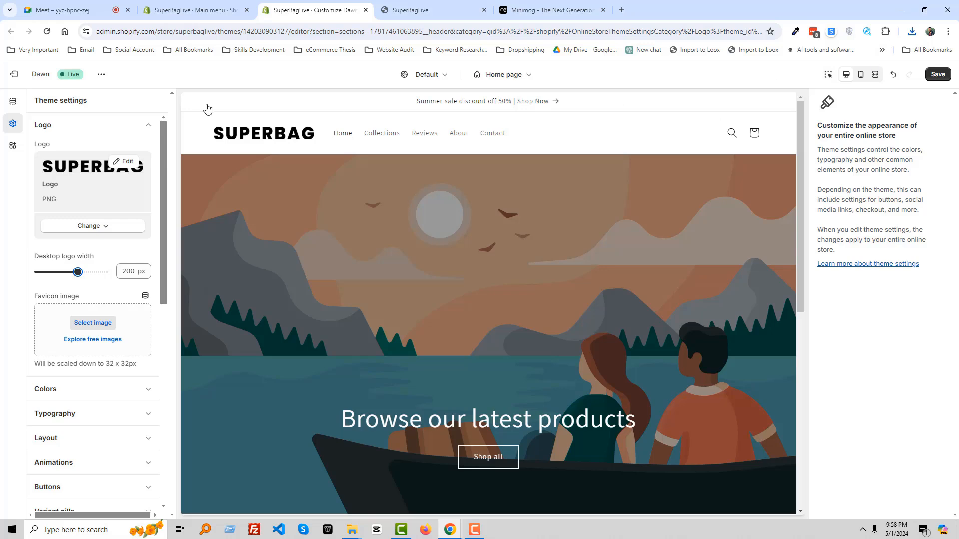
Compare the header with the Minimog demo, set the Header section's desktop logo position to Middle center and save the theme
{"action": "left_click", "coordinate": [13, 102]}
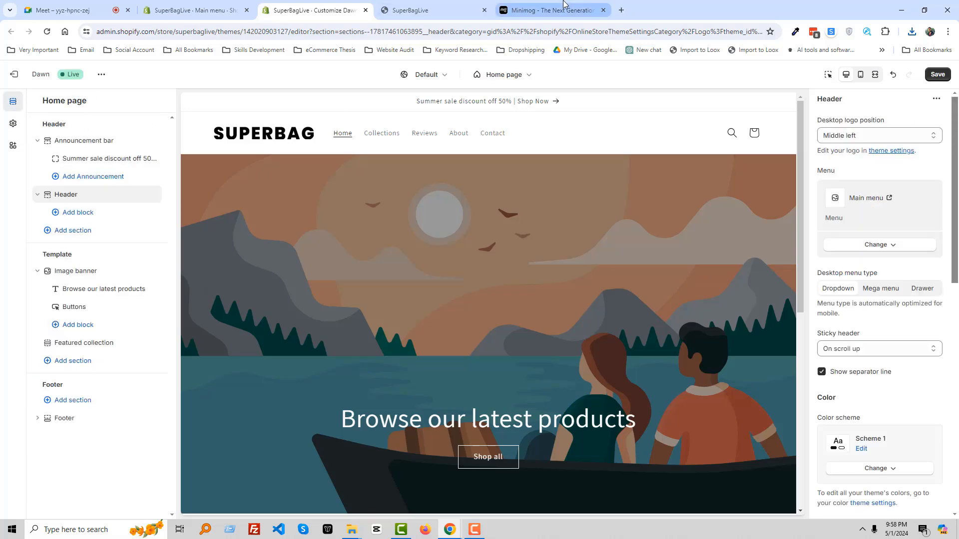
{"action": "left_click", "coordinate": [559, 10]}
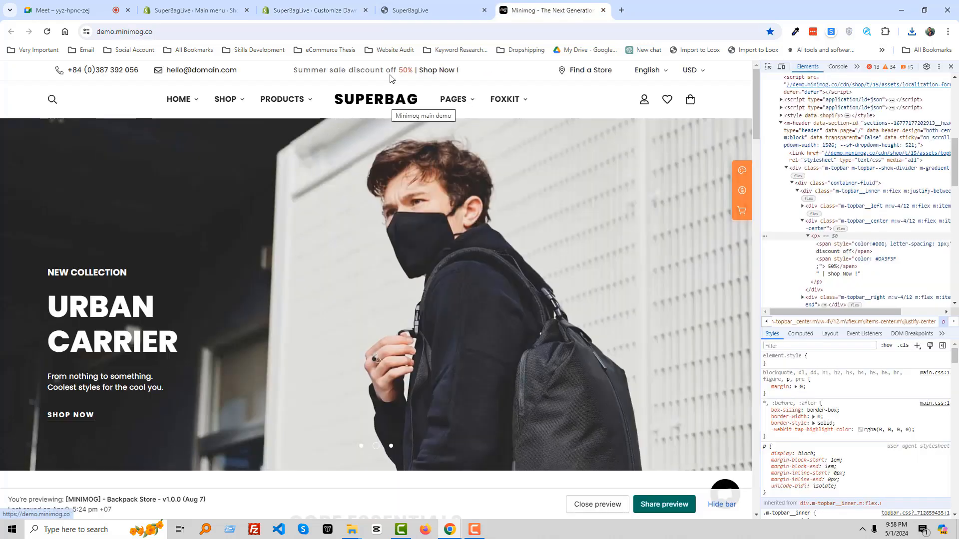
{"action": "left_click", "coordinate": [315, 10]}
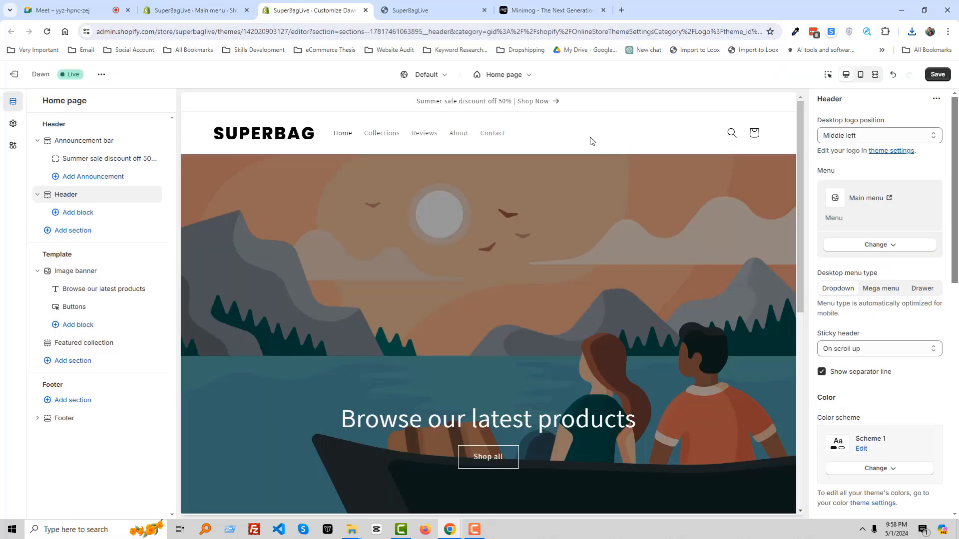
{"action": "left_click", "coordinate": [854, 138]}
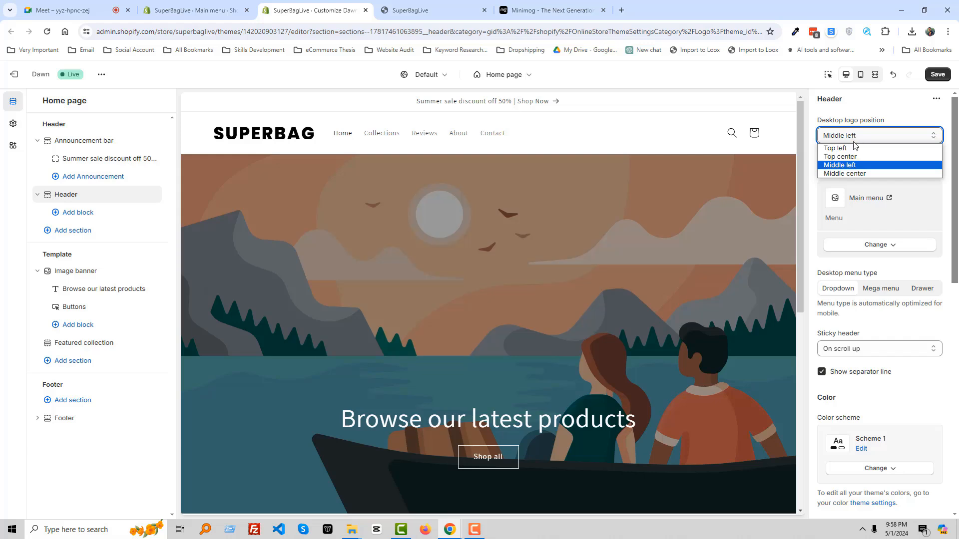
{"action": "left_click", "coordinate": [859, 174]}
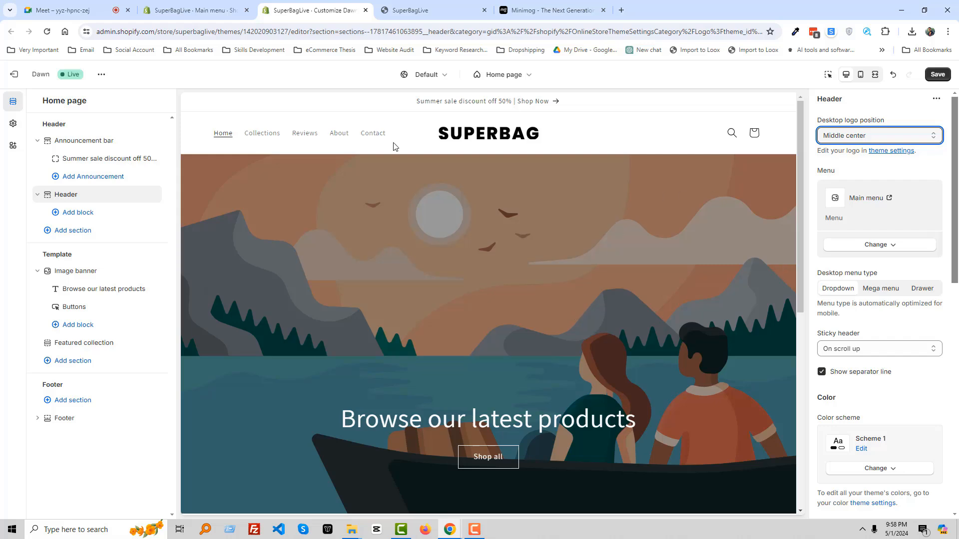
{"action": "left_click", "coordinate": [948, 77]}
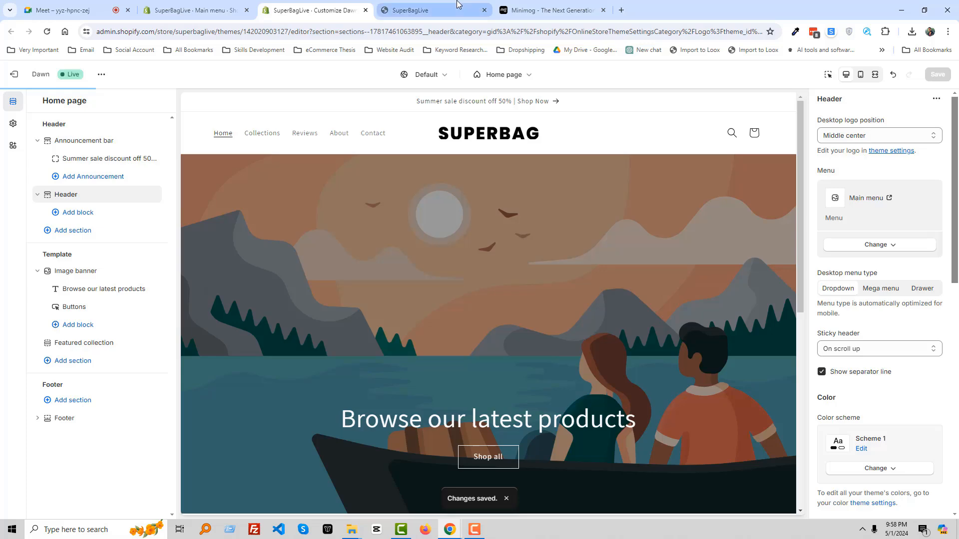
View the SuperBagLive storefront and the Minimog demo's home page, and close the demo page's developer tools
{"action": "left_click", "coordinate": [431, 10]}
{"action": "left_click", "coordinate": [548, 9]}
{"action": "scroll", "coordinate": [404, 229], "scroll_direction": "down", "scroll_amount": 4}
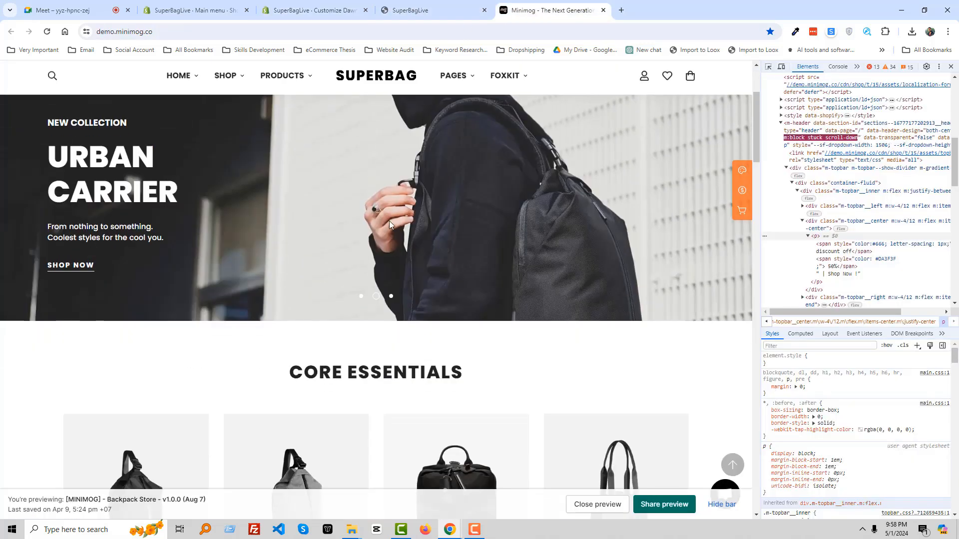
{"action": "scroll", "coordinate": [389, 221], "scroll_direction": "up", "scroll_amount": 4}
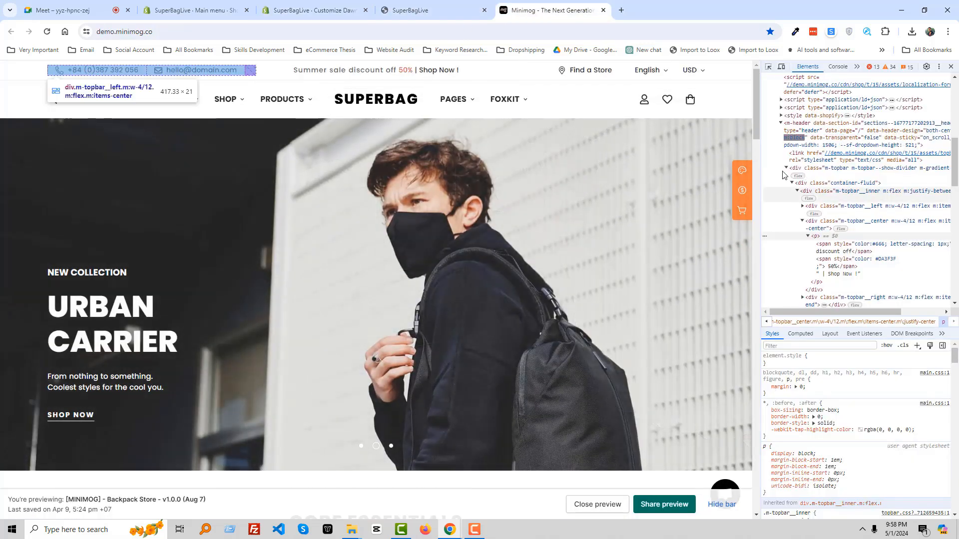
{"action": "left_click", "coordinate": [951, 69]}
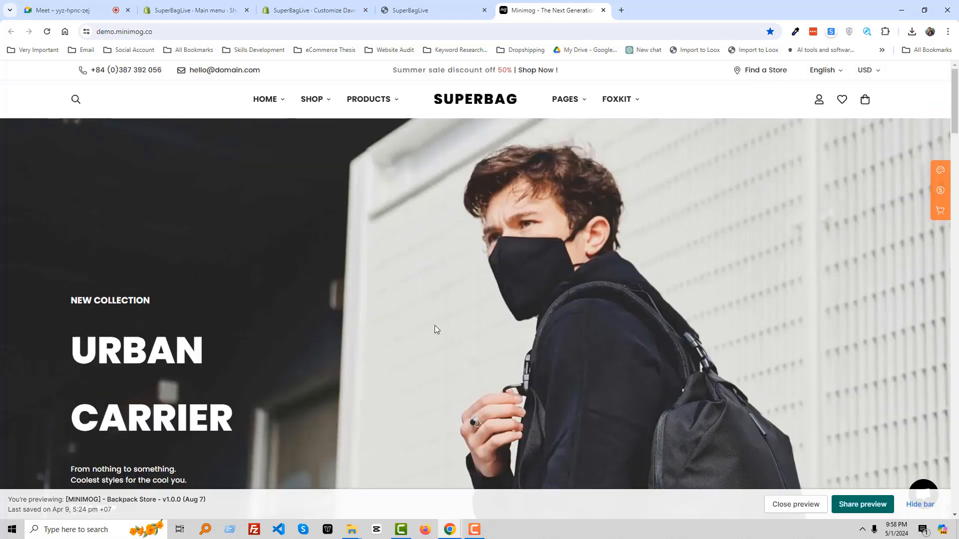
Inspect the Minimog demo's "Urban Carrier" slide and examine its media, wrapper and content elements in the page code
{"action": "right_click", "coordinate": [576, 227]}
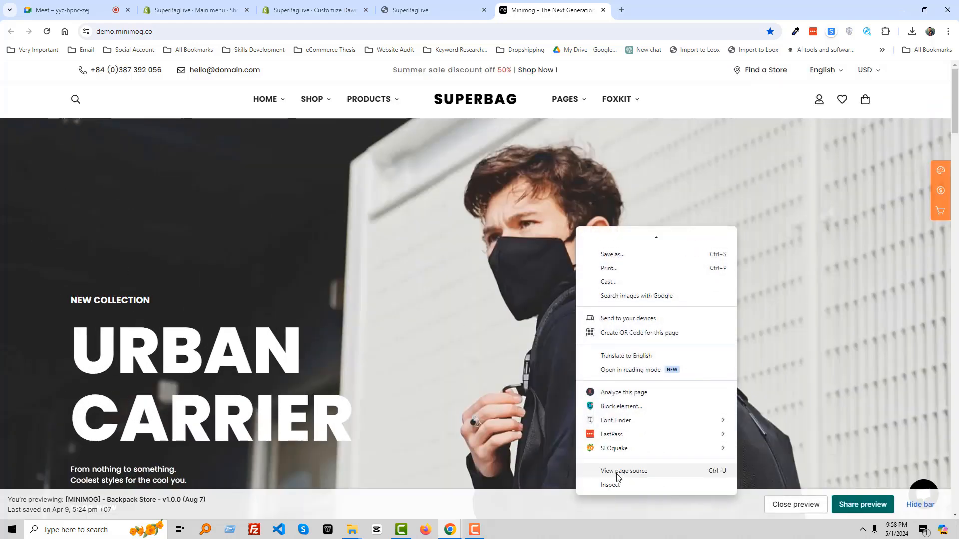
{"action": "left_click", "coordinate": [607, 483]}
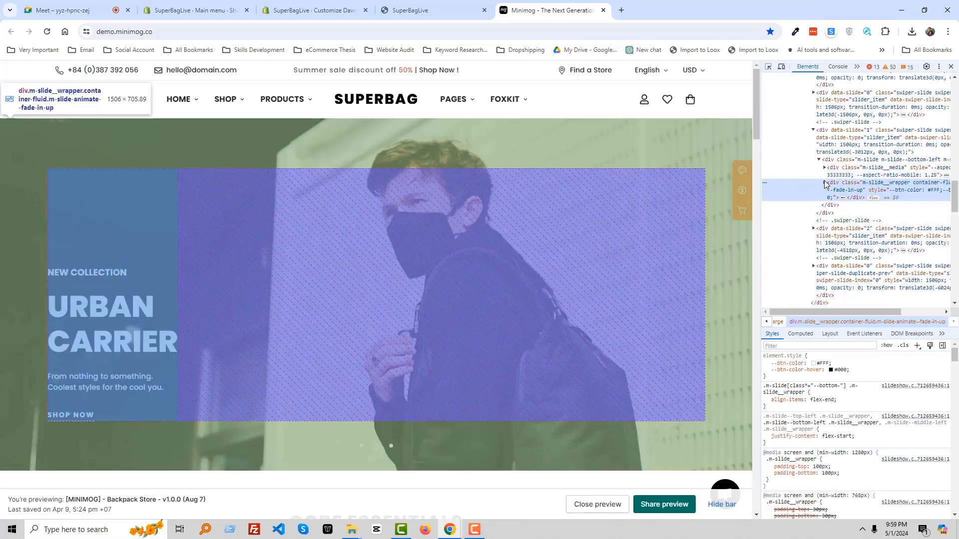
{"action": "left_click", "coordinate": [824, 183]}
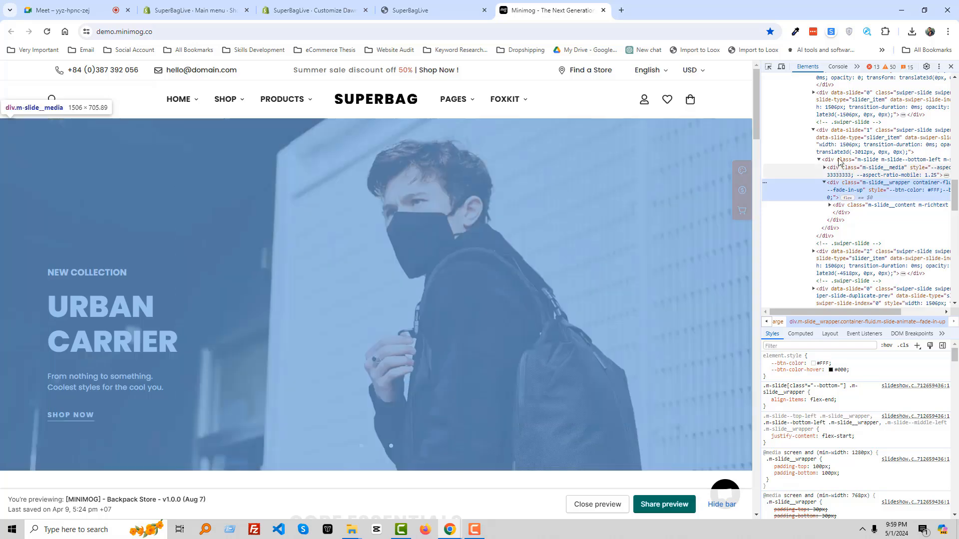
{"action": "left_click", "coordinate": [843, 141]}
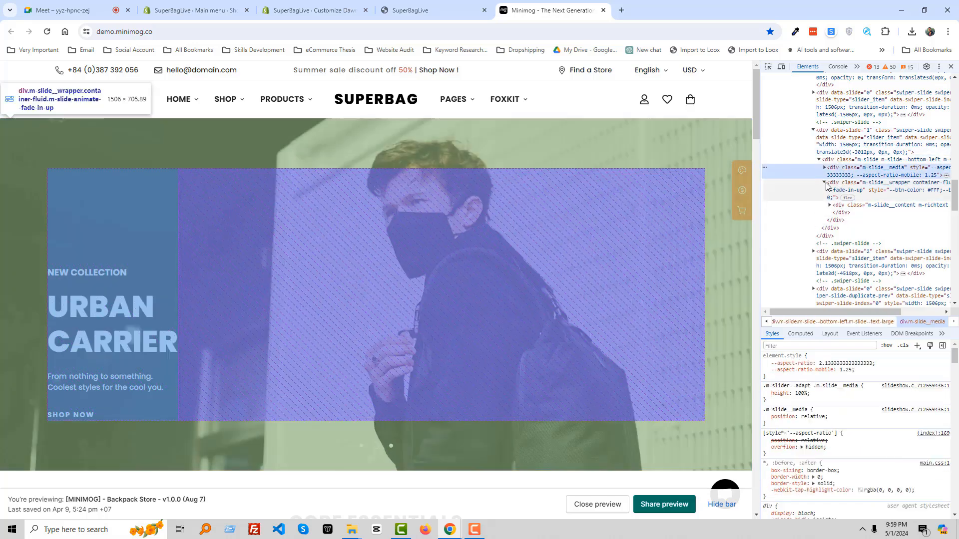
{"action": "left_click", "coordinate": [834, 199]}
{"action": "left_click", "coordinate": [834, 205]}
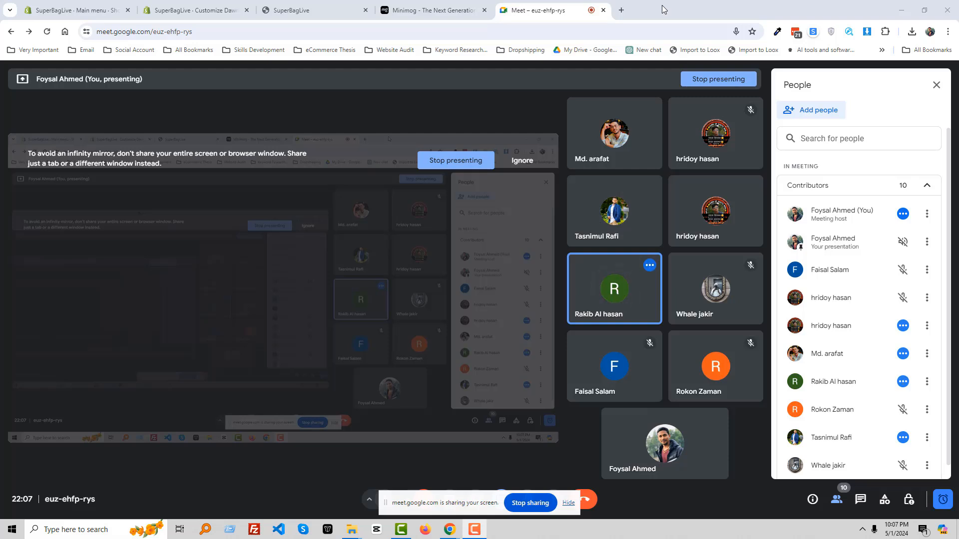
Open the in-call messages of the Google Meet class to read the participants' replies
{"action": "left_click", "coordinate": [864, 506]}
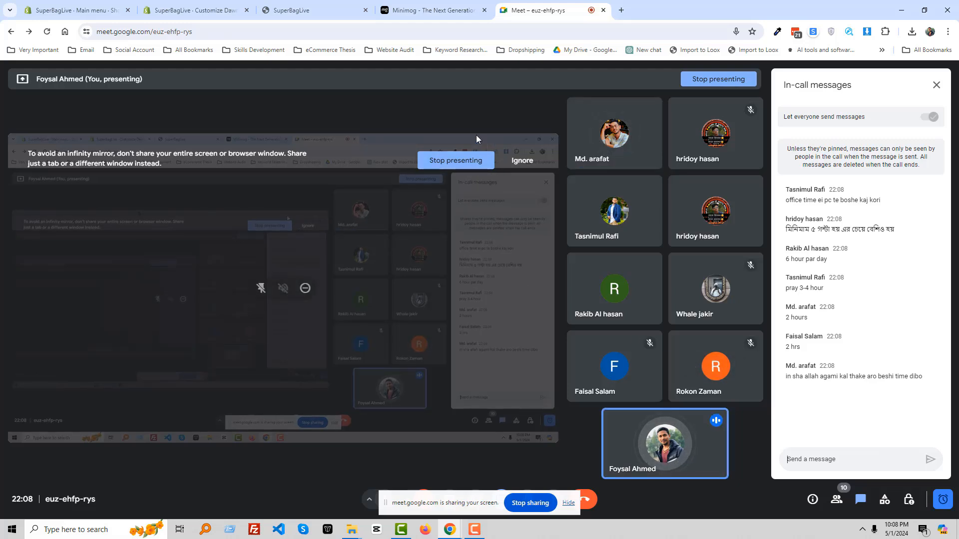
Reload the Minimog demo page and select all of its images in the Image Downloader extension
{"action": "mouse_move", "coordinate": [422, 7]}
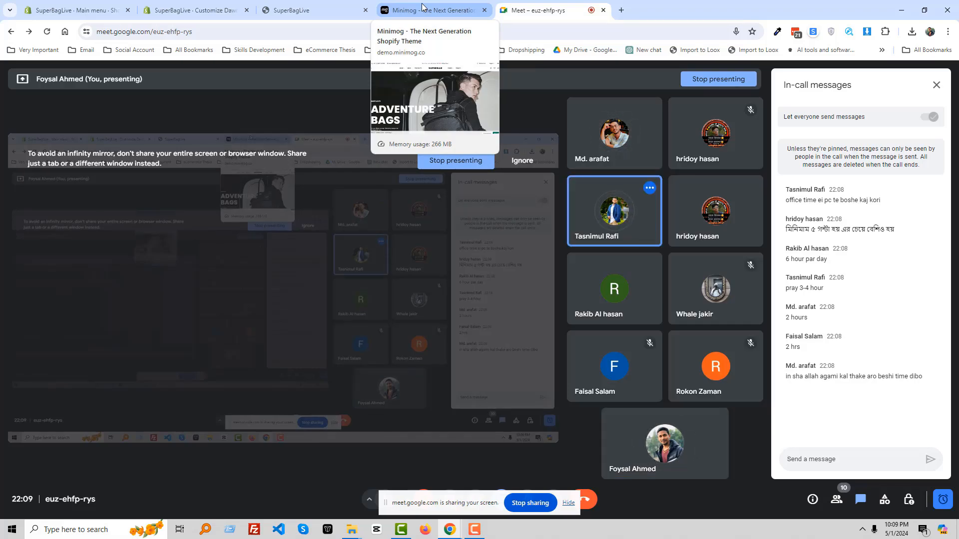
{"action": "left_click", "coordinate": [423, 7]}
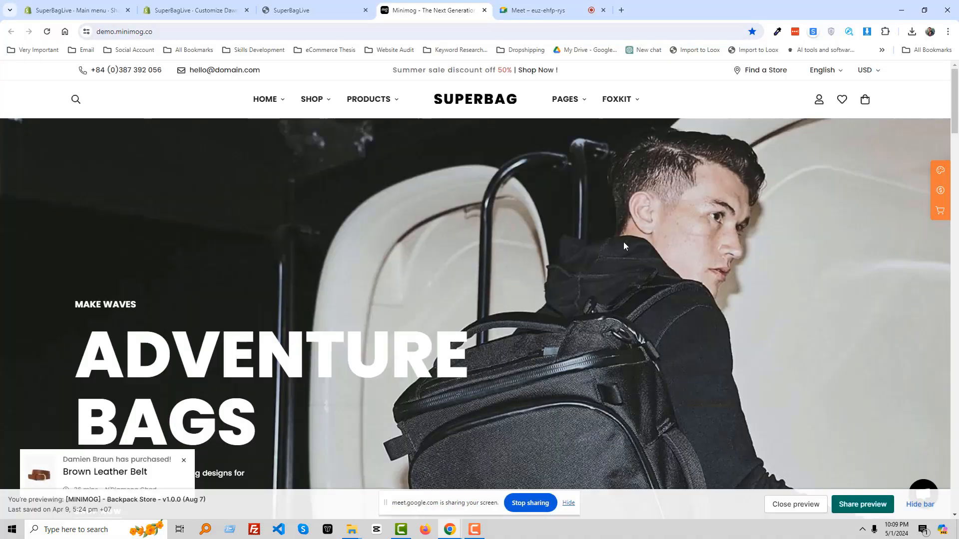
{"action": "right_click", "coordinate": [189, 107]}
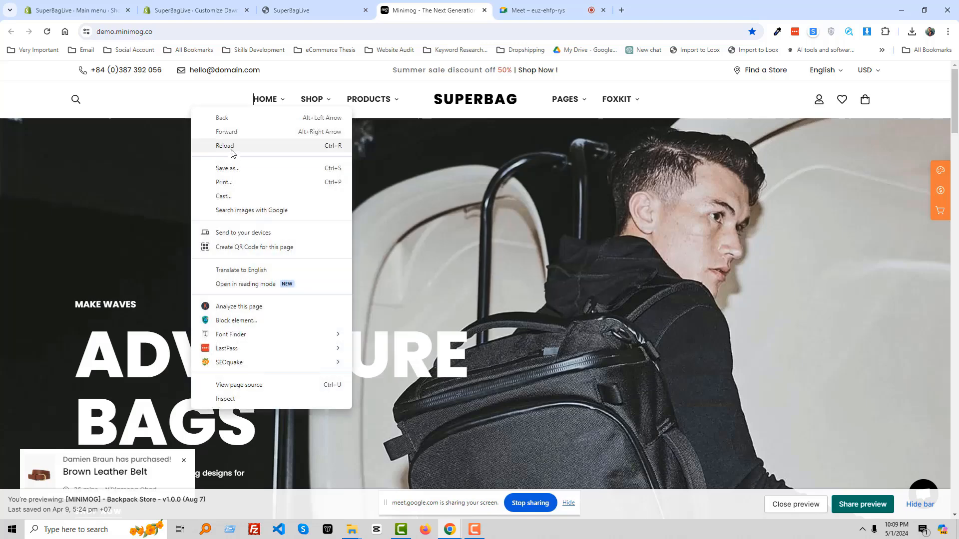
{"action": "left_click", "coordinate": [238, 151]}
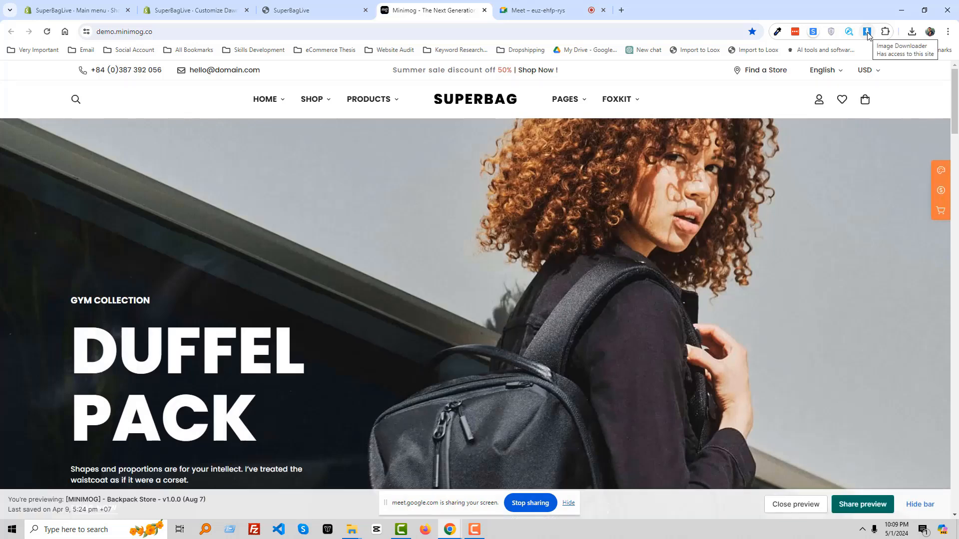
{"action": "left_click", "coordinate": [868, 33]}
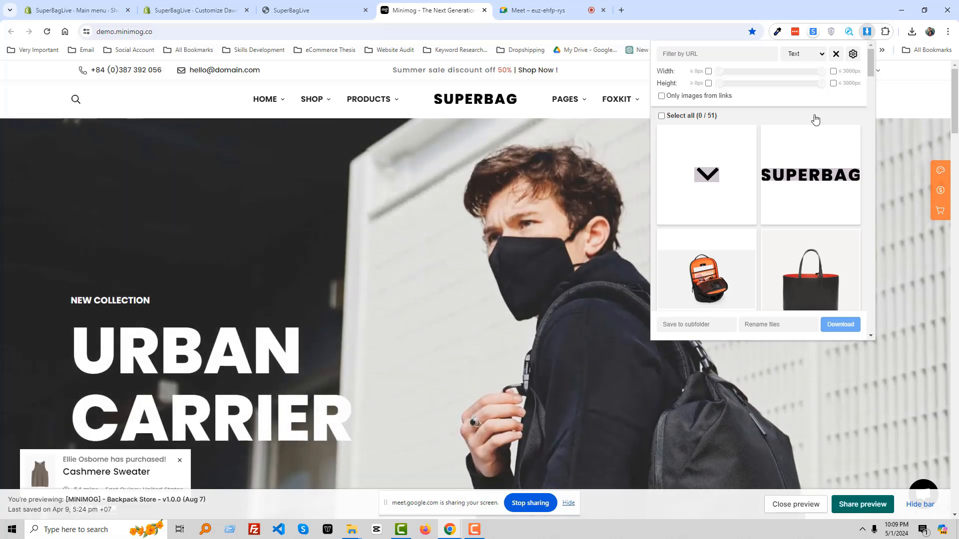
{"action": "left_click", "coordinate": [662, 117]}
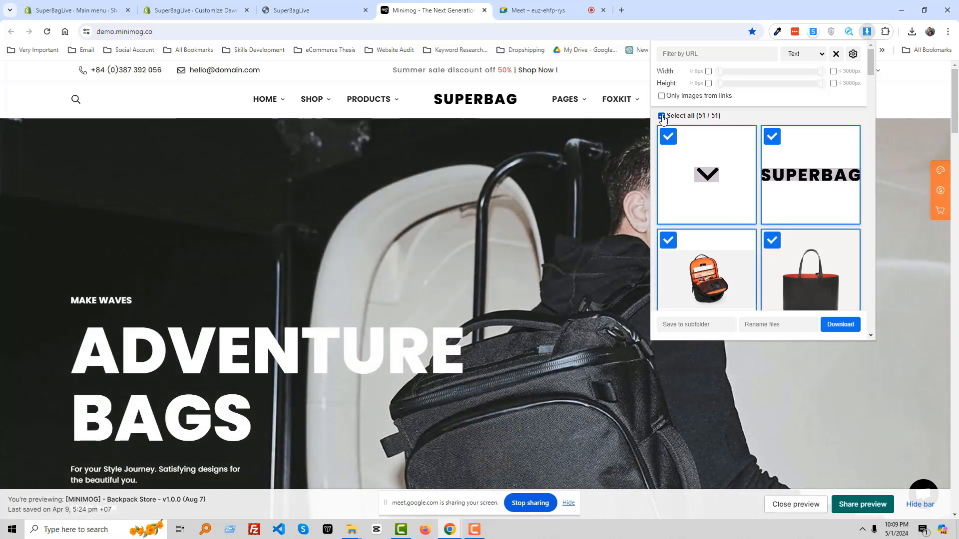
{"action": "scroll", "coordinate": [716, 185], "scroll_direction": "down", "scroll_amount": 10}
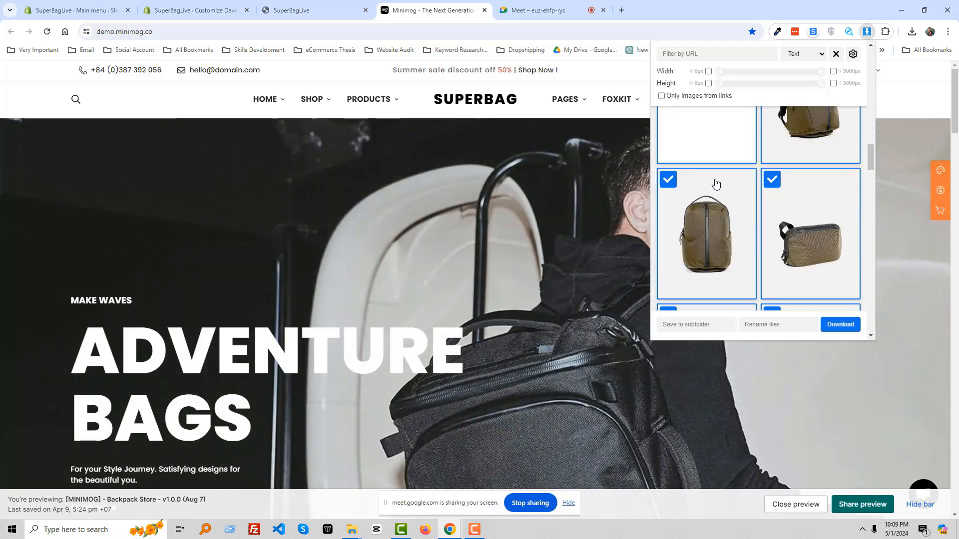
{"action": "scroll", "coordinate": [716, 184], "scroll_direction": "down", "scroll_amount": 10}
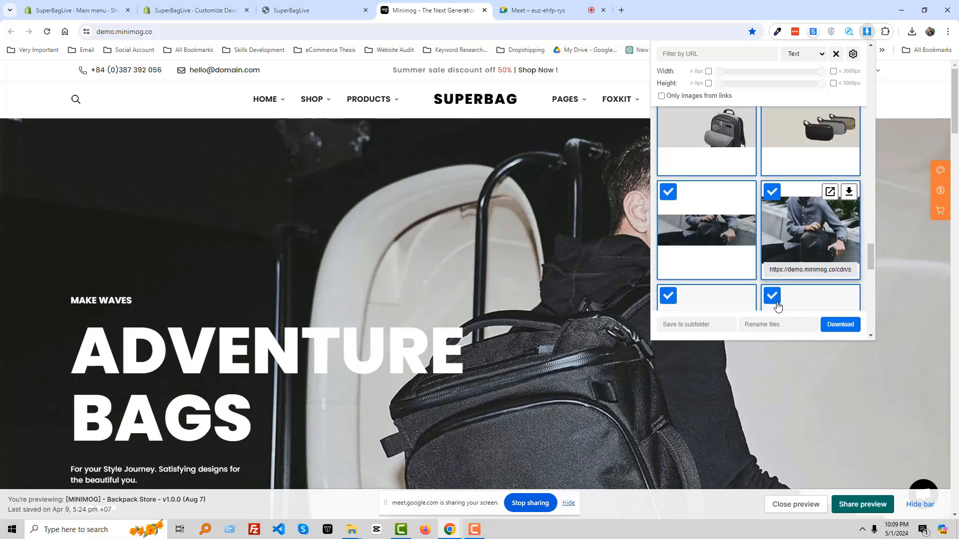
{"action": "scroll", "coordinate": [777, 306], "scroll_direction": "down", "scroll_amount": 3}
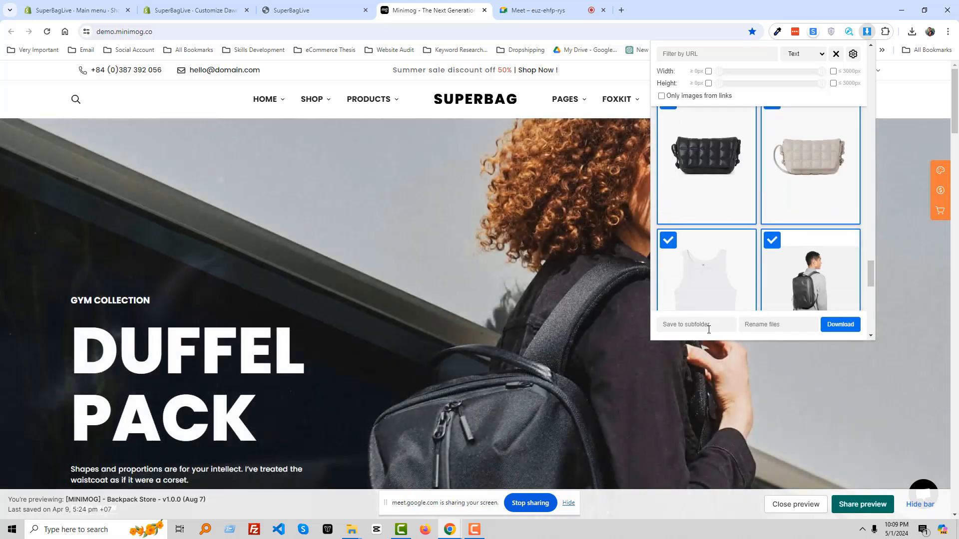
Set the image download's subfolder name to "Super Bag Store"
{"action": "left_click", "coordinate": [704, 327]}
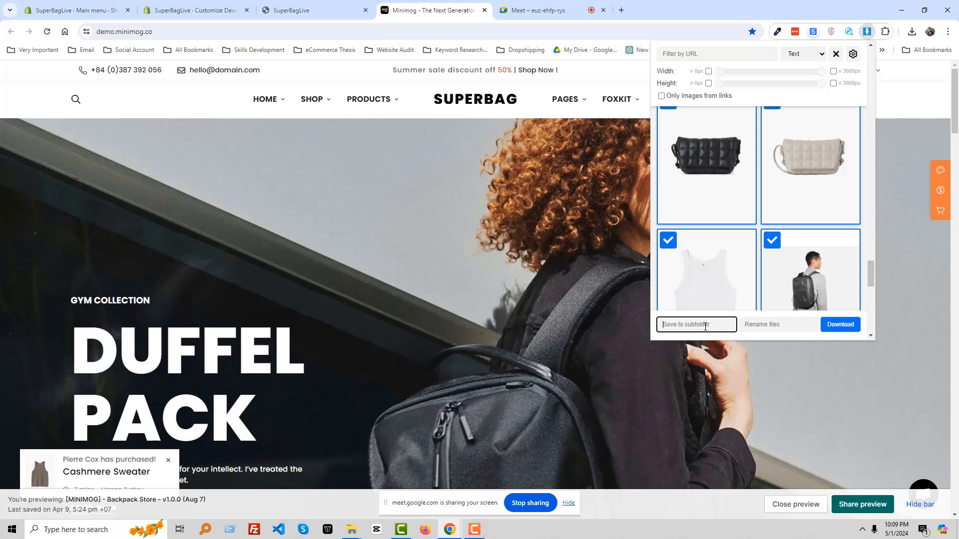
{"action": "type", "text": "Suber"}
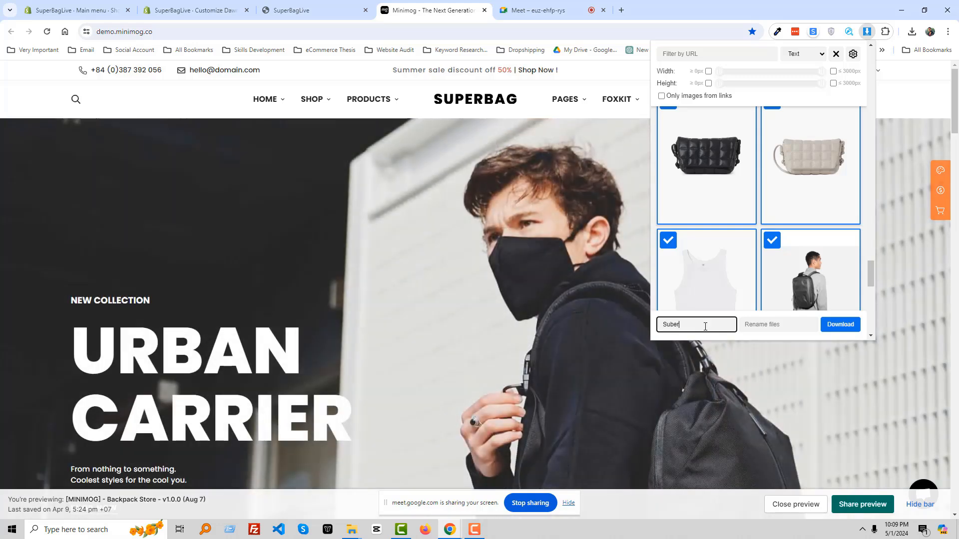
{"action": "key", "text": "ctrl+a"}
{"action": "type", "text": "Su"}
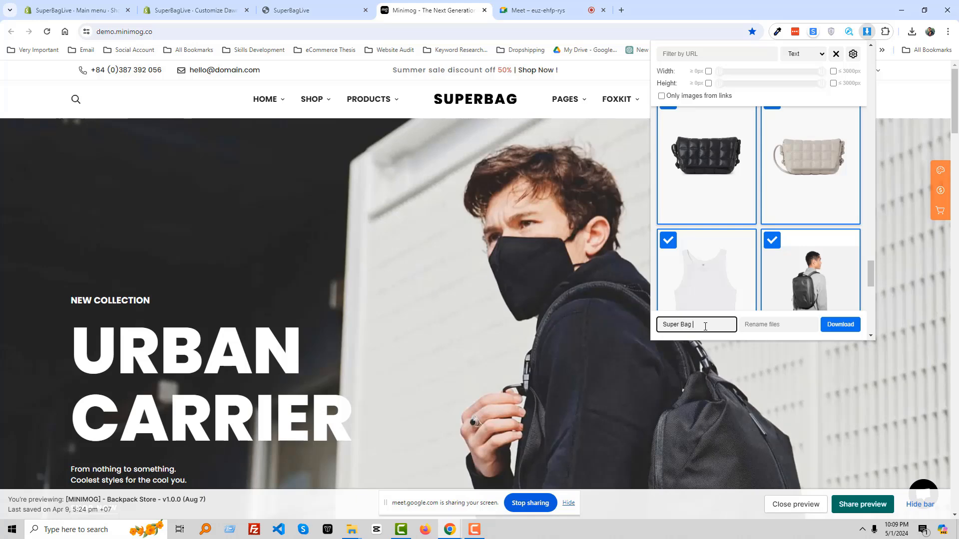
{"action": "type", "text": "ore"}
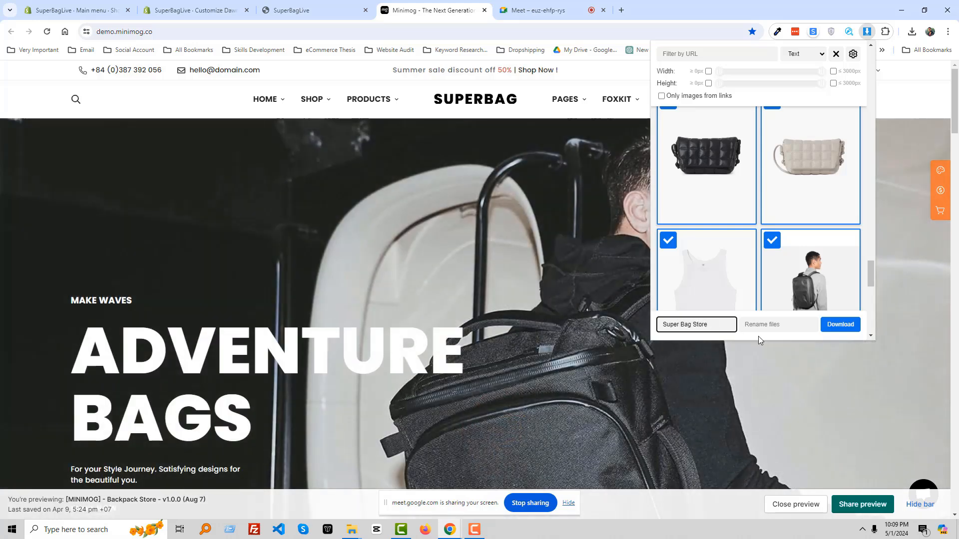
Download all selected demo images into the "Super Bag Store" subfolder, accepting the notice about browser download settings
{"action": "left_click", "coordinate": [830, 326]}
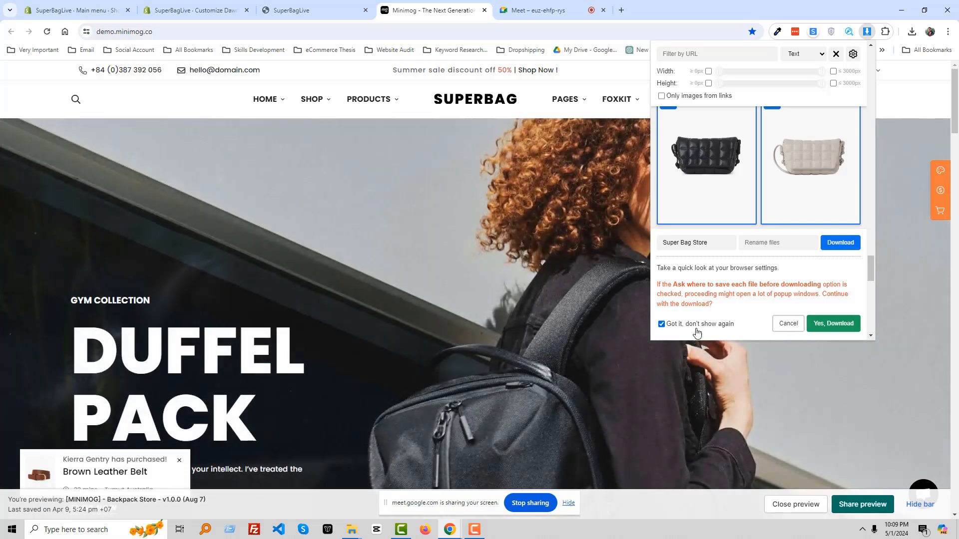
{"action": "left_click", "coordinate": [832, 324]}
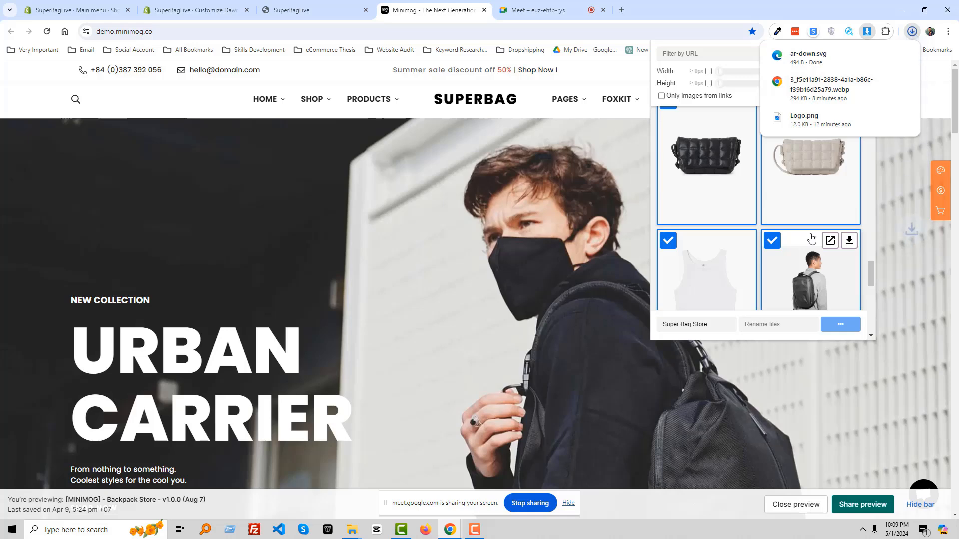
{"action": "scroll", "coordinate": [801, 254], "scroll_direction": "up", "scroll_amount": 5}
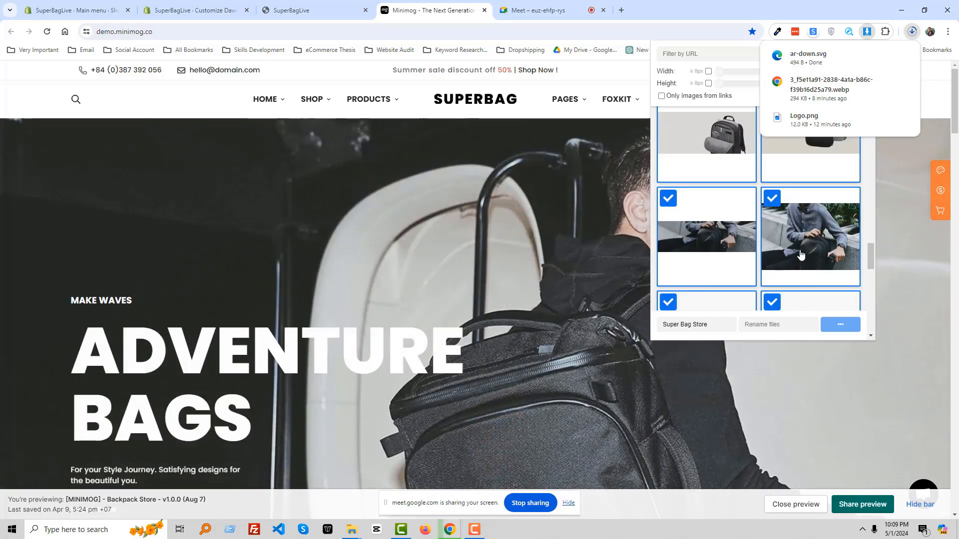
{"action": "scroll", "coordinate": [801, 255], "scroll_direction": "up", "scroll_amount": 10}
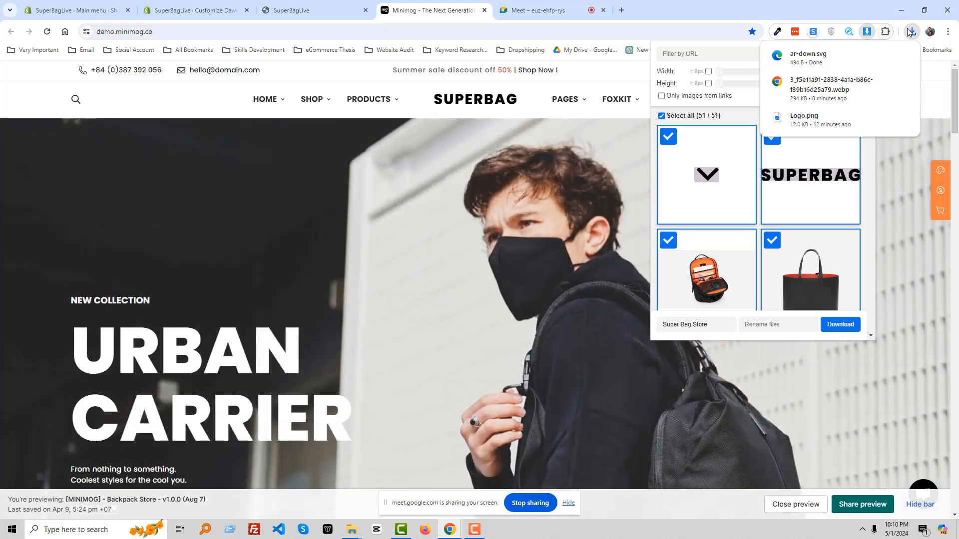
Open the full download history and show the downloaded image 8_03695ffc-f3c4-4c31-abbc-5d3c0ed336d1.jpg in its folder
{"action": "left_click", "coordinate": [911, 32]}
{"action": "left_click", "coordinate": [911, 32]}
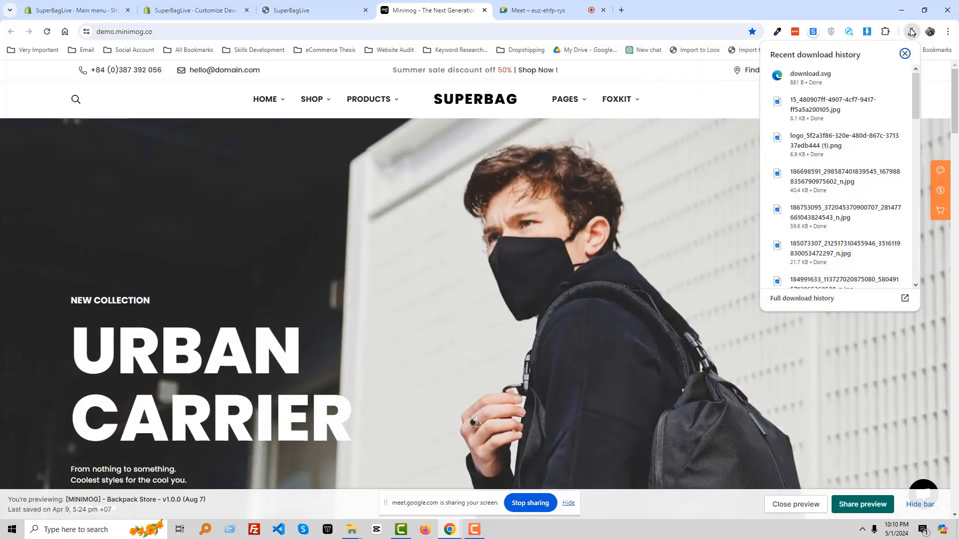
{"action": "scroll", "coordinate": [844, 175], "scroll_direction": "down", "scroll_amount": 10}
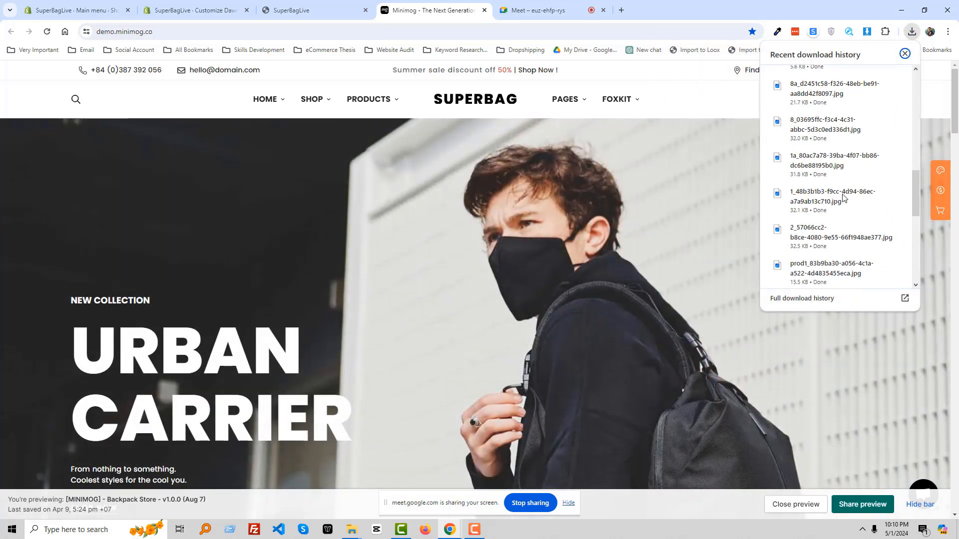
{"action": "left_click", "coordinate": [801, 300]}
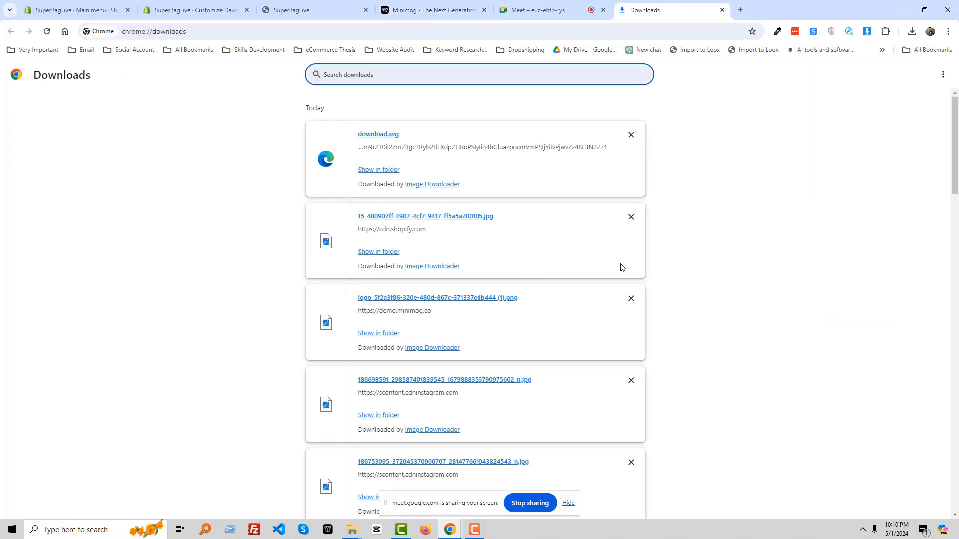
{"action": "scroll", "coordinate": [682, 271], "scroll_direction": "down", "scroll_amount": 15}
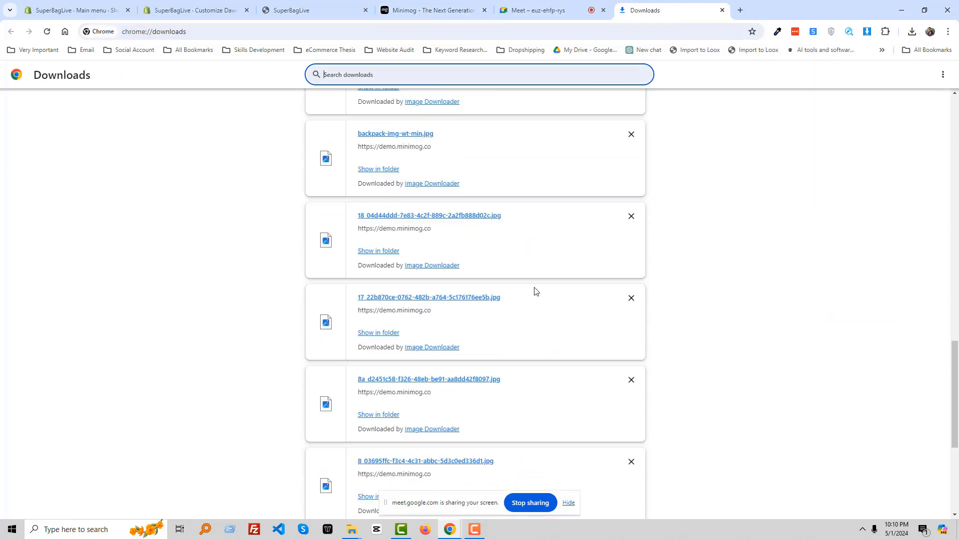
{"action": "scroll", "coordinate": [531, 290], "scroll_direction": "down", "scroll_amount": 3}
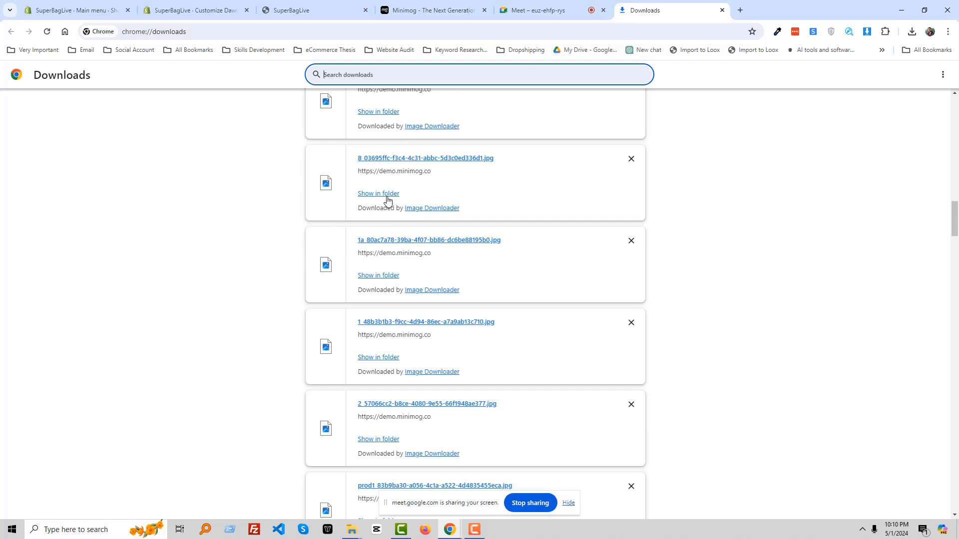
{"action": "left_click", "coordinate": [390, 195]}
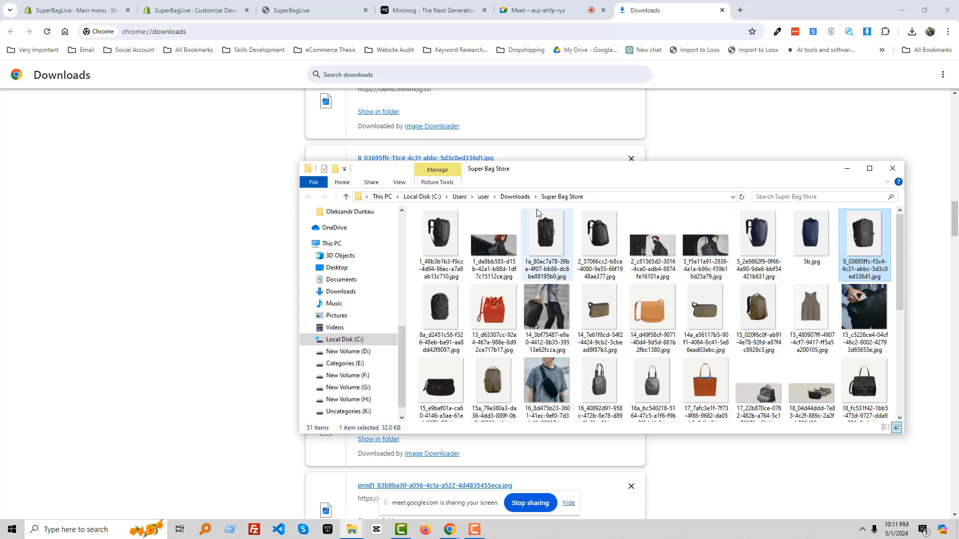
Compare the SuperBagLive storefront with the Minimog demo page, and return to the Dawn theme editor's home page
{"action": "left_click", "coordinate": [292, 8]}
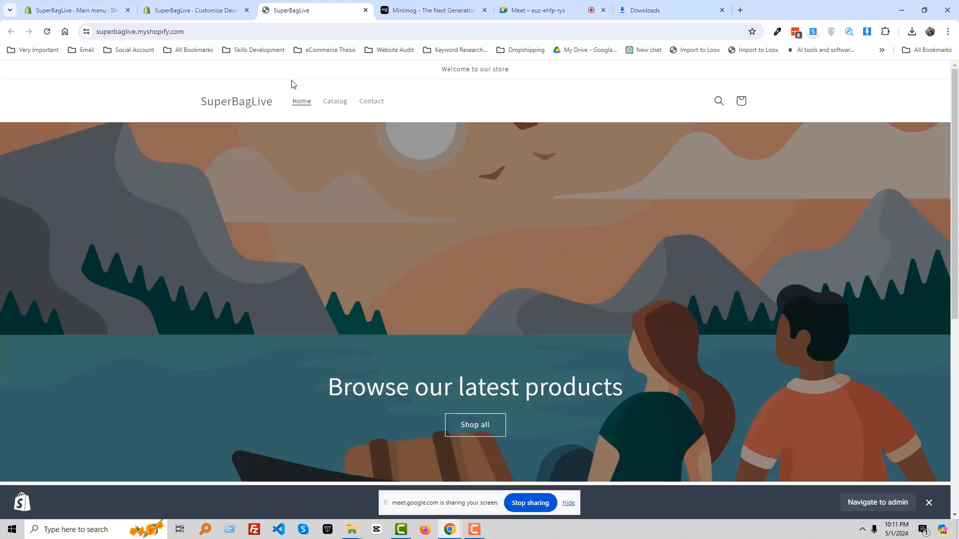
{"action": "left_click", "coordinate": [428, 9]}
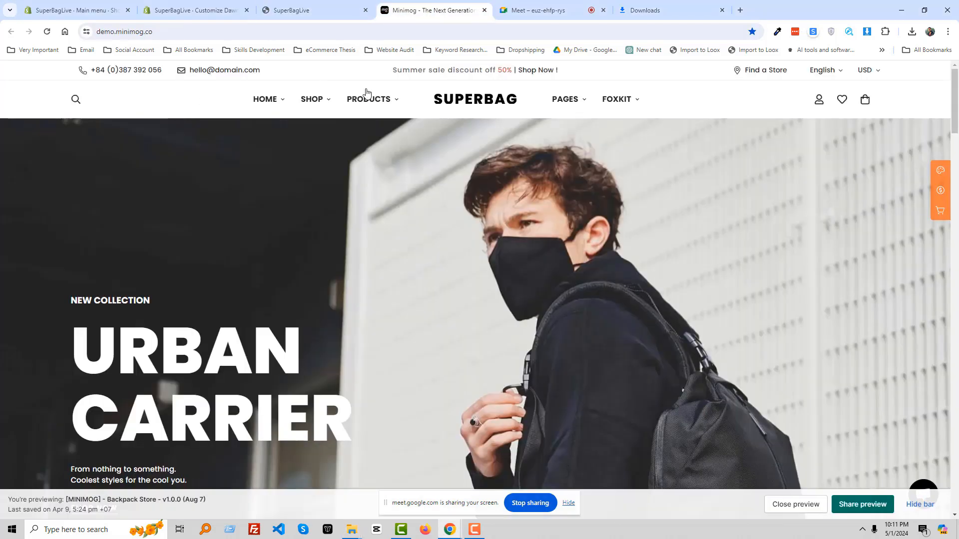
{"action": "left_click", "coordinate": [184, 8]}
{"action": "scroll", "coordinate": [392, 247], "scroll_direction": "down", "scroll_amount": 2}
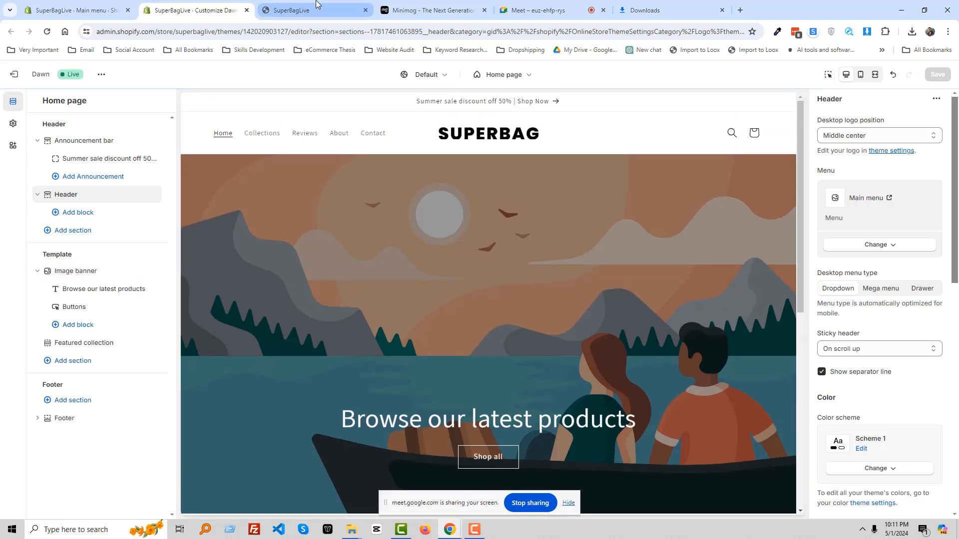
Review the hero slideshow on the Minimog backpack demo page, viewing its different slides
{"action": "left_click", "coordinate": [430, 10]}
{"action": "scroll", "coordinate": [333, 314], "scroll_direction": "down", "scroll_amount": 3}
{"action": "scroll", "coordinate": [332, 314], "scroll_direction": "up", "scroll_amount": 2}
{"action": "scroll", "coordinate": [333, 315], "scroll_direction": "down", "scroll_amount": 2}
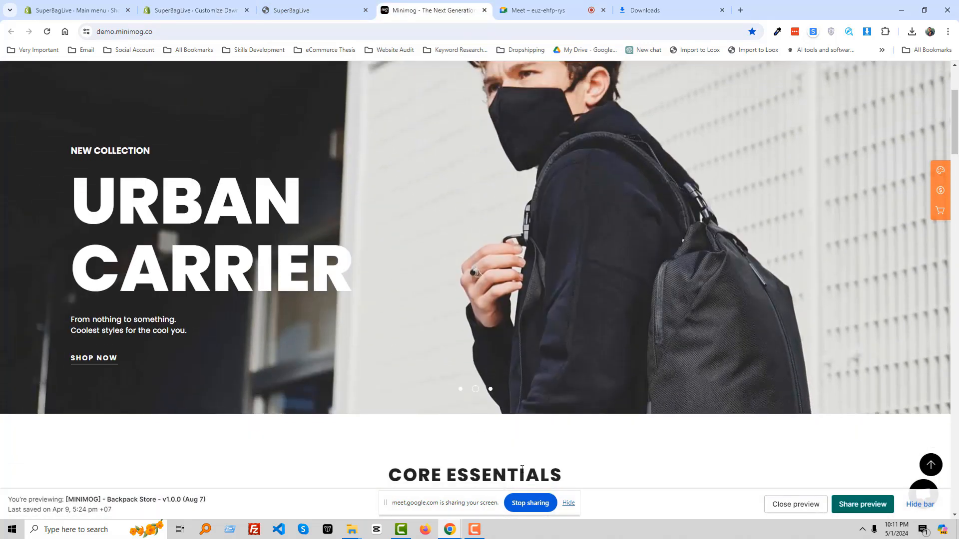
{"action": "left_click", "coordinate": [491, 390]}
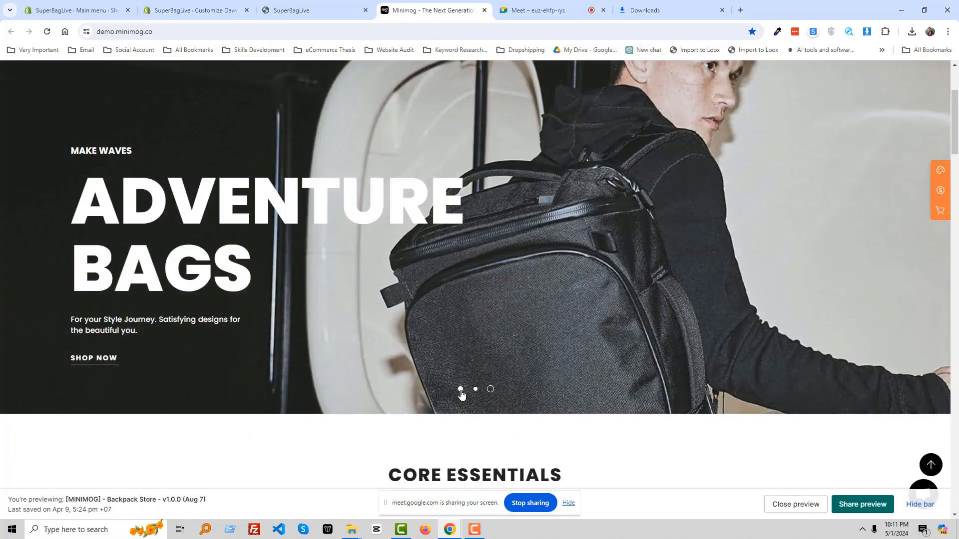
{"action": "left_click", "coordinate": [460, 389]}
{"action": "scroll", "coordinate": [462, 383], "scroll_direction": "up", "scroll_amount": 2}
Return to the SuperBagLive theme editor, remove the Image banner section from the home page template and select Featured collection
{"action": "left_click", "coordinate": [195, 10]}
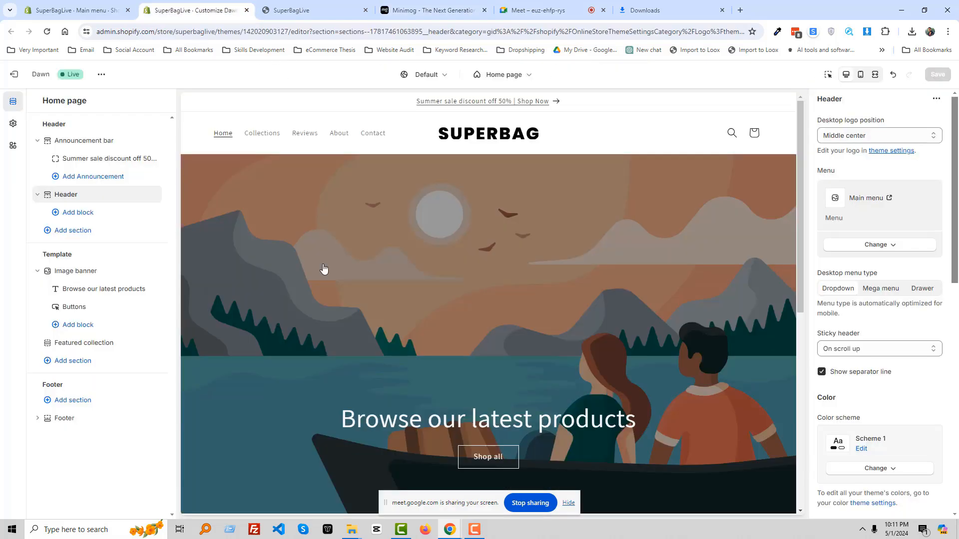
{"action": "left_click", "coordinate": [83, 274]}
{"action": "left_click", "coordinate": [141, 271]}
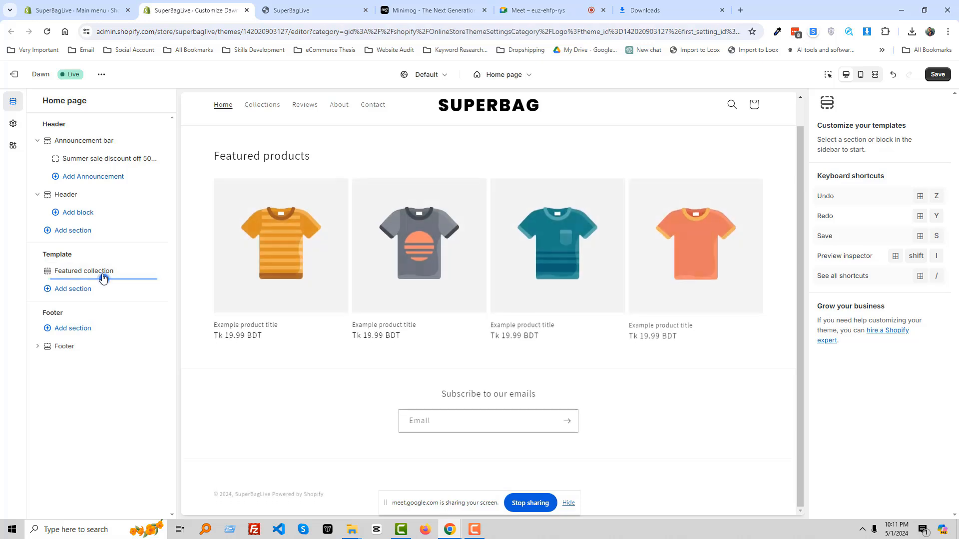
{"action": "left_click", "coordinate": [104, 279]}
{"action": "left_click", "coordinate": [114, 271]}
{"action": "left_click", "coordinate": [141, 274]}
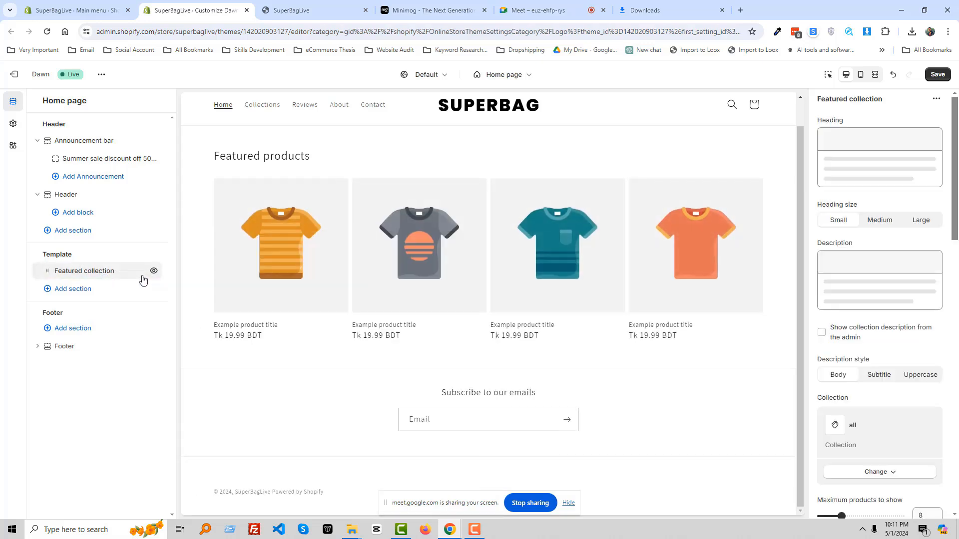
Add a Slideshow section above Featured collection in the home page template, and remove the Featured collection section
{"action": "left_click", "coordinate": [73, 290]}
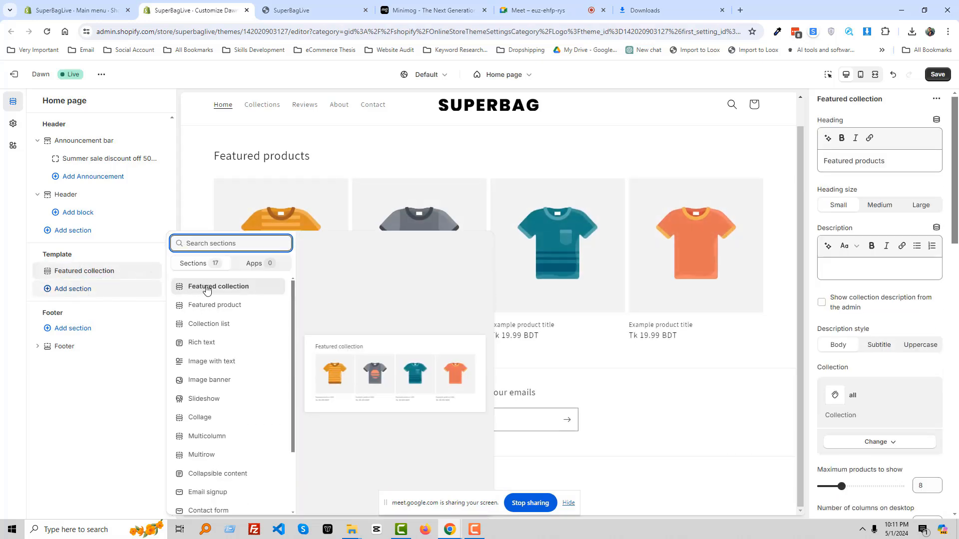
{"action": "left_click", "coordinate": [206, 403]}
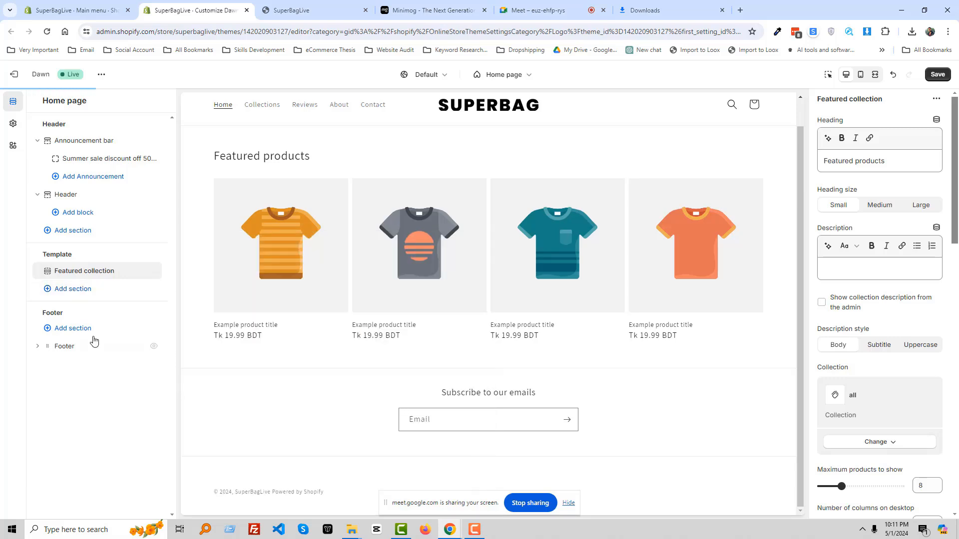
{"action": "left_click_drag", "start_coordinate": [134, 293], "coordinate": [80, 294]}
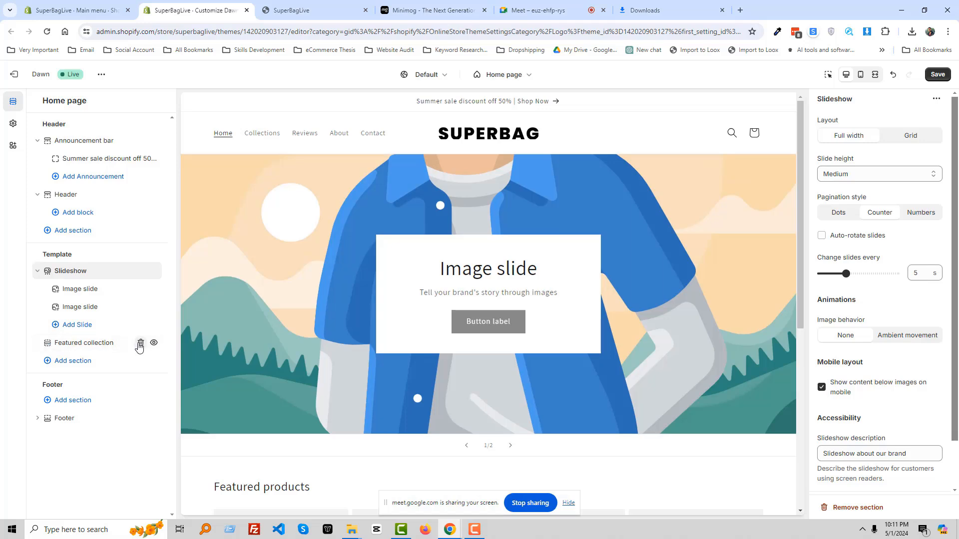
{"action": "left_click", "coordinate": [141, 343]}
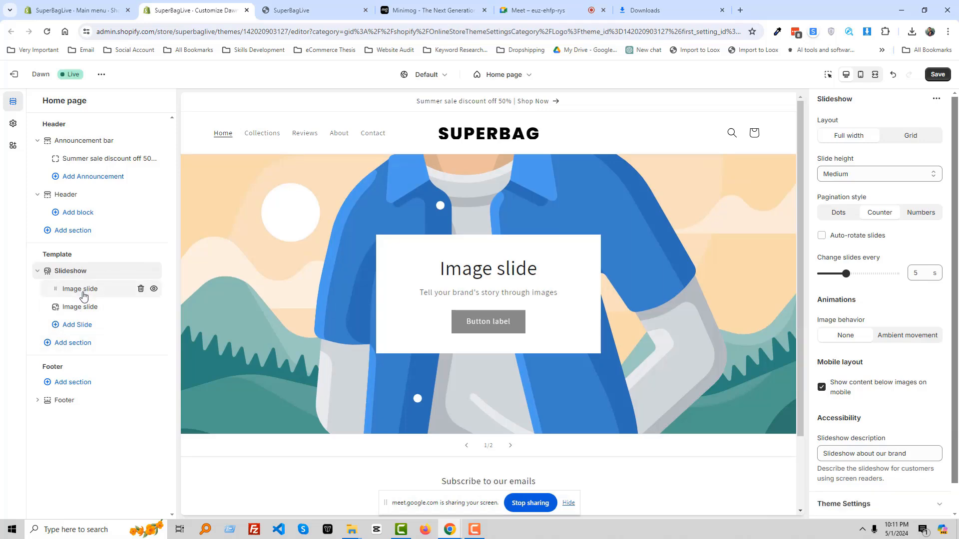
Open the image selection for the first image slide and bring up the Super Bag Store folder in File Explorer
{"action": "left_click", "coordinate": [83, 297]}
{"action": "left_click", "coordinate": [865, 147]}
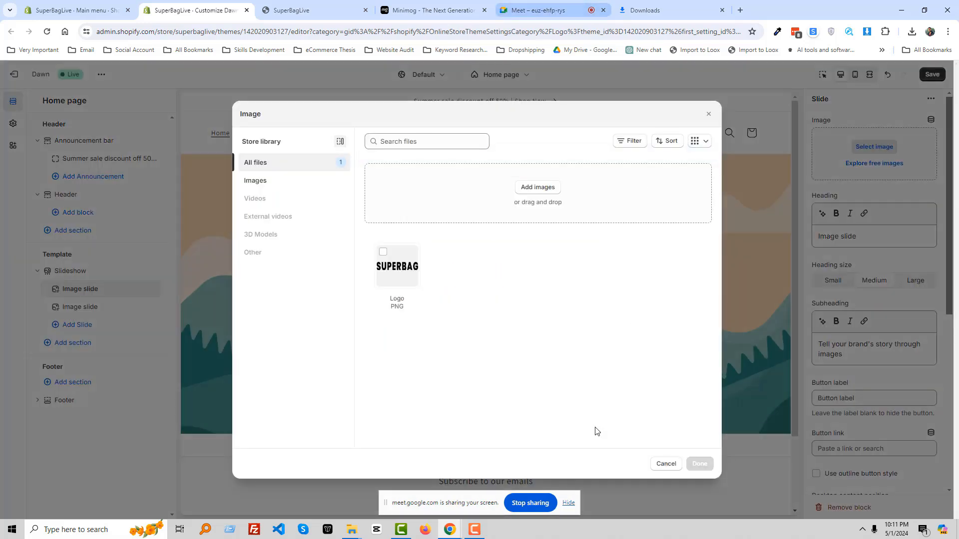
{"action": "left_click", "coordinate": [348, 529]}
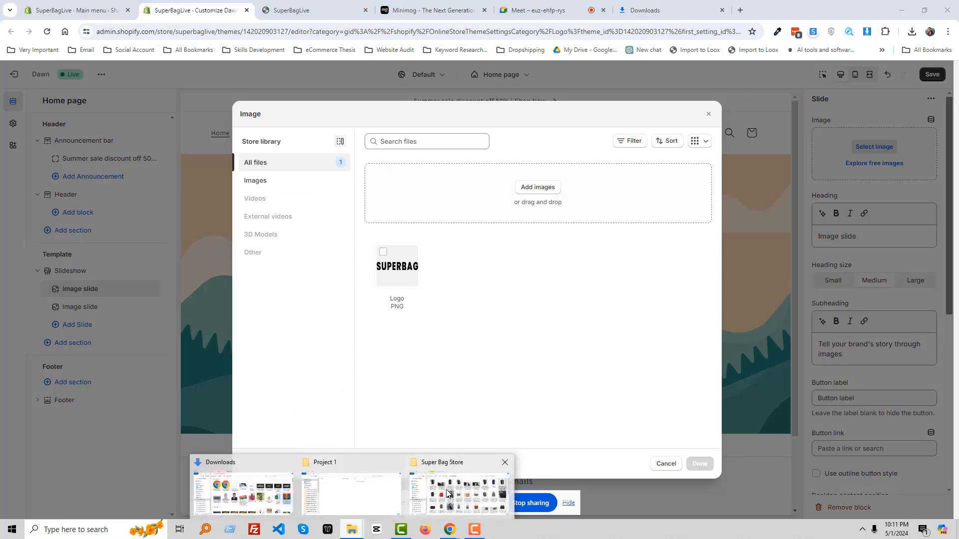
{"action": "left_click", "coordinate": [448, 494]}
Examine the images, headings and button layout of the three hero slides on the Minimog demo page
{"action": "left_click", "coordinate": [436, 10]}
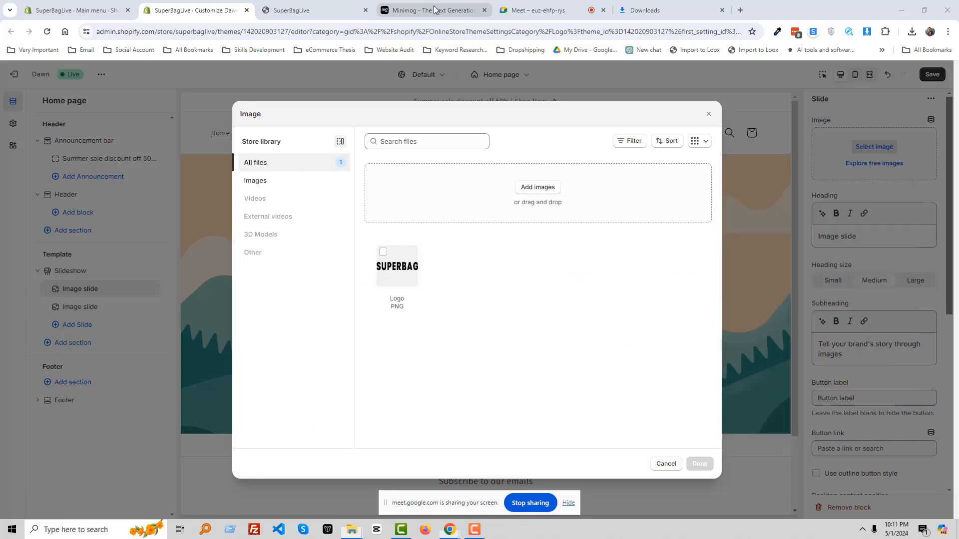
{"action": "left_click", "coordinate": [434, 10]}
{"action": "scroll", "coordinate": [469, 339], "scroll_direction": "down", "scroll_amount": 1}
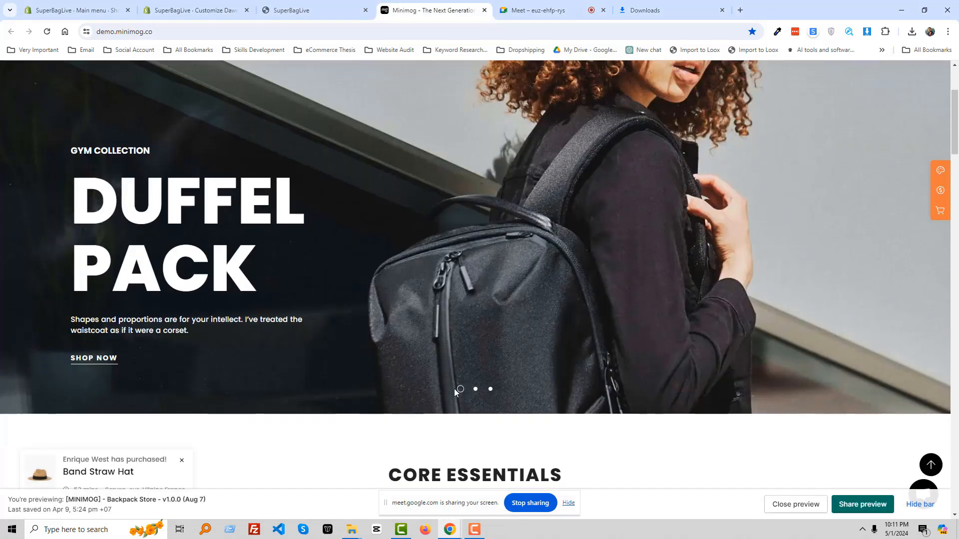
{"action": "scroll", "coordinate": [633, 287], "scroll_direction": "up", "scroll_amount": 3}
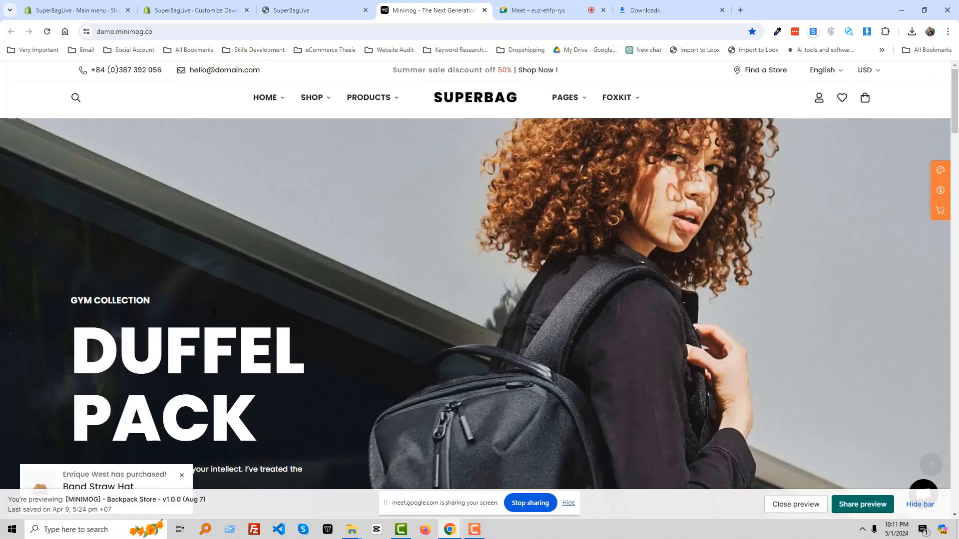
{"action": "scroll", "coordinate": [483, 433], "scroll_direction": "down", "scroll_amount": 2}
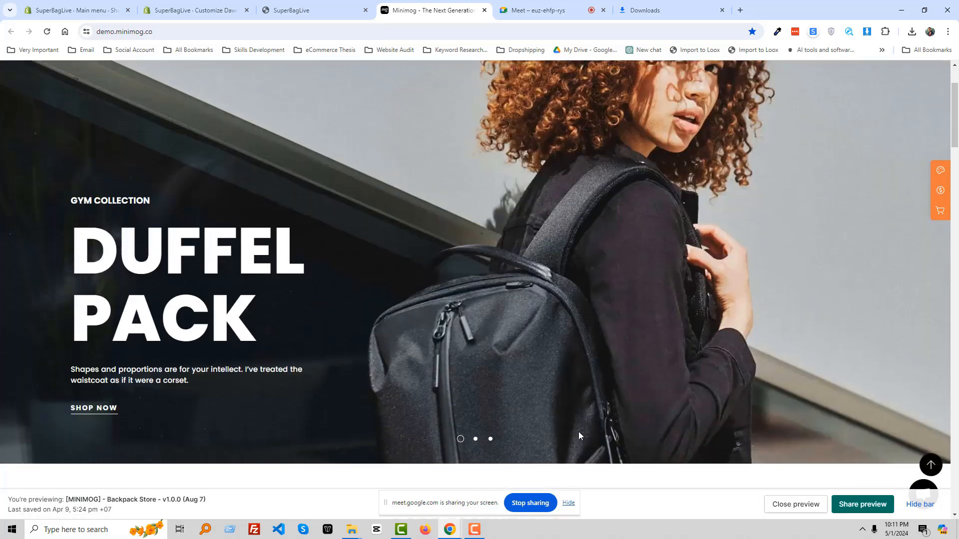
{"action": "scroll", "coordinate": [930, 478], "scroll_direction": "down", "scroll_amount": 1}
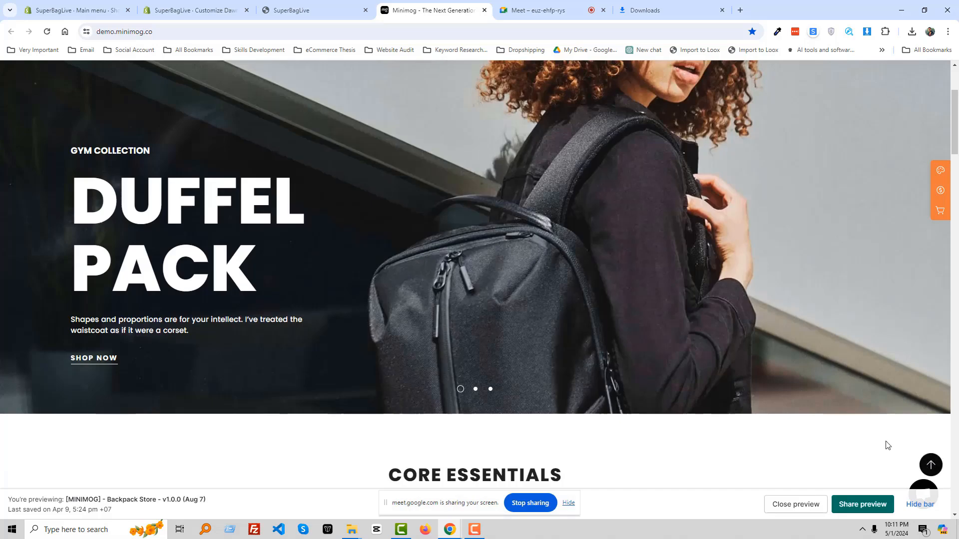
{"action": "scroll", "coordinate": [888, 446], "scroll_direction": "up", "scroll_amount": 2}
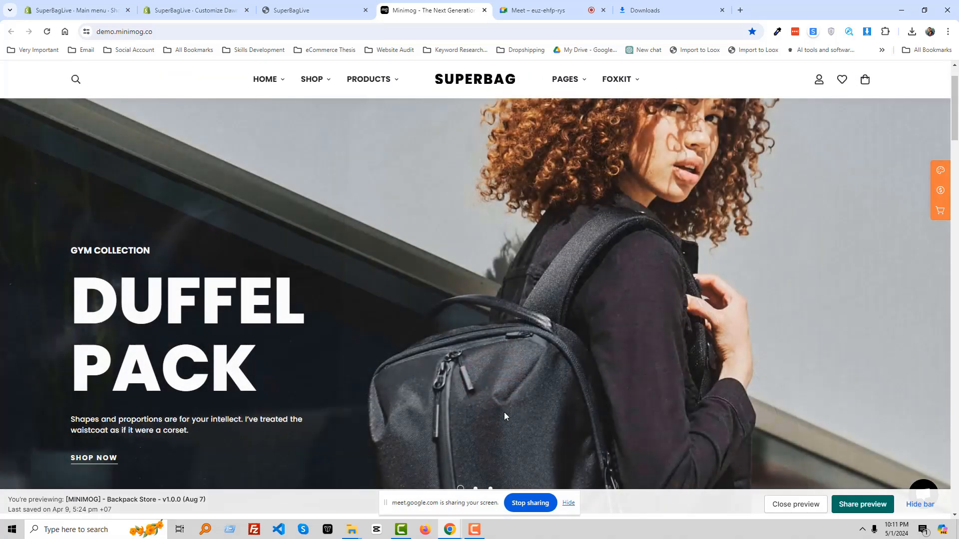
{"action": "scroll", "coordinate": [505, 412], "scroll_direction": "down", "scroll_amount": 1}
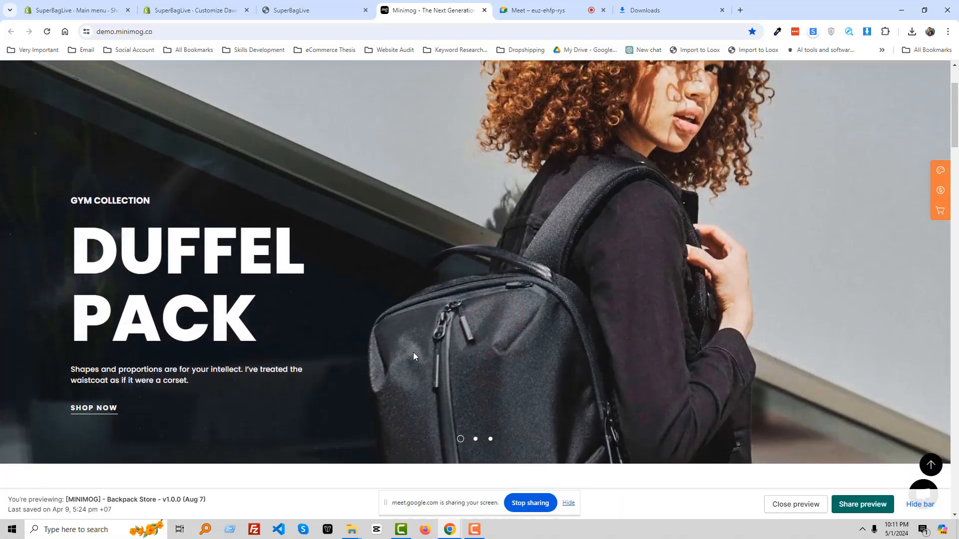
{"action": "scroll", "coordinate": [514, 355], "scroll_direction": "up", "scroll_amount": 1}
{"action": "scroll", "coordinate": [500, 399], "scroll_direction": "down", "scroll_amount": 1}
{"action": "left_click", "coordinate": [475, 439]}
{"action": "left_click", "coordinate": [491, 440]}
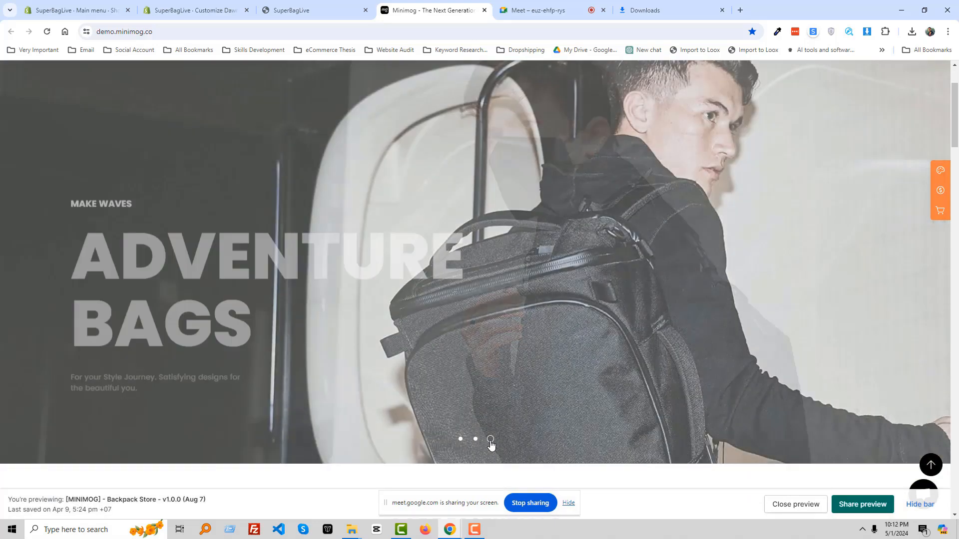
{"action": "left_click", "coordinate": [460, 440]}
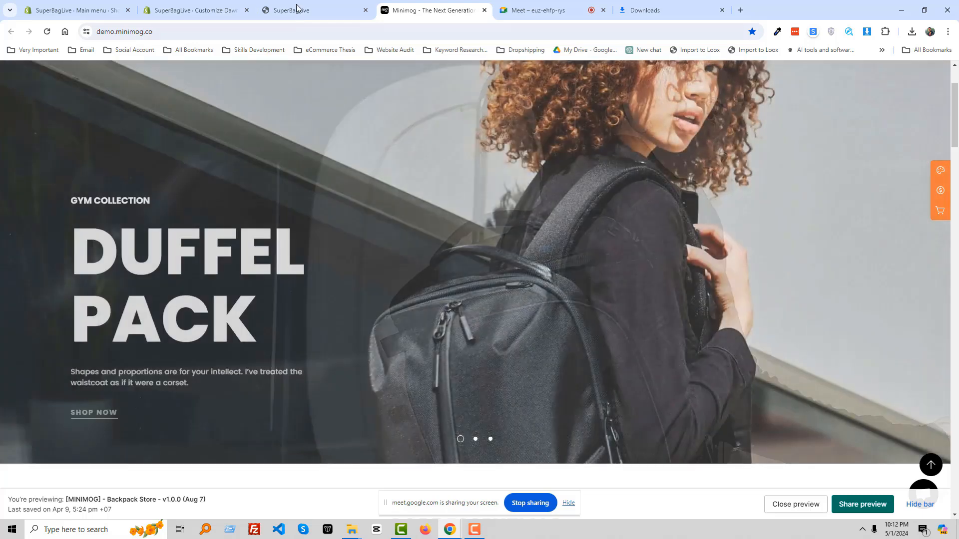
Return to the theme editor and rename the curly-haired backpack model's banner image in the Super Bag Store folder as Slider 1.jpg
{"action": "left_click", "coordinate": [294, 6]}
{"action": "left_click", "coordinate": [194, 10]}
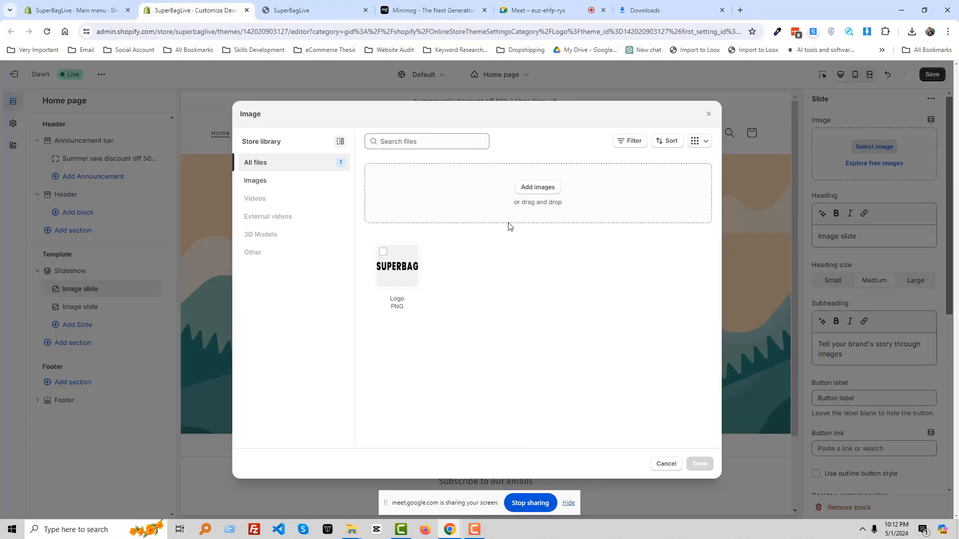
{"action": "mouse_move", "coordinate": [352, 530]}
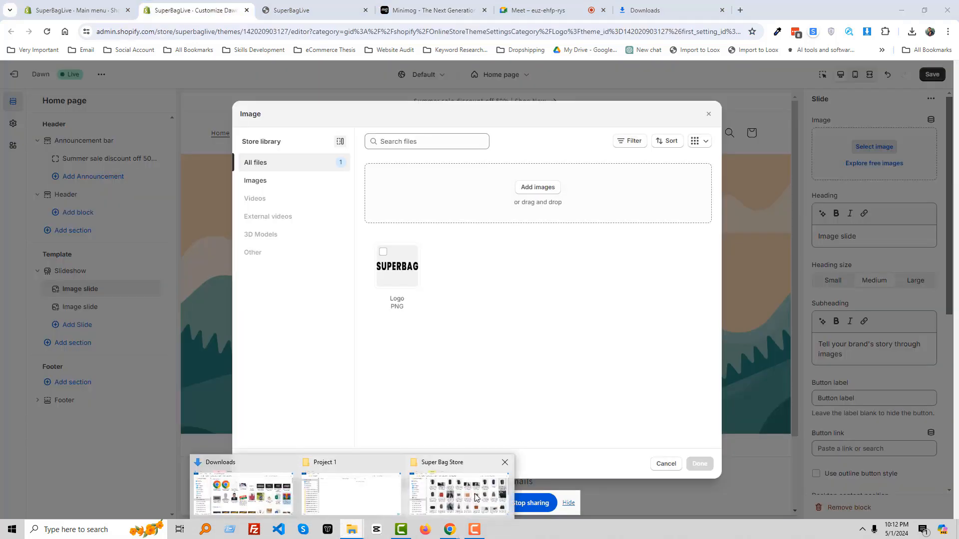
{"action": "left_click", "coordinate": [470, 487]}
{"action": "left_click", "coordinate": [490, 250]}
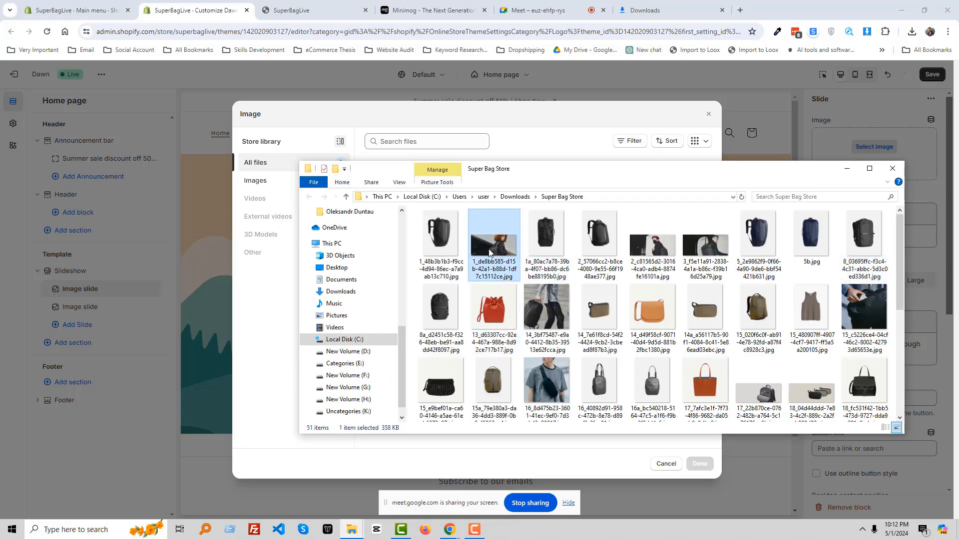
{"action": "key", "text": "F2"}
{"action": "type", "text": "5"}
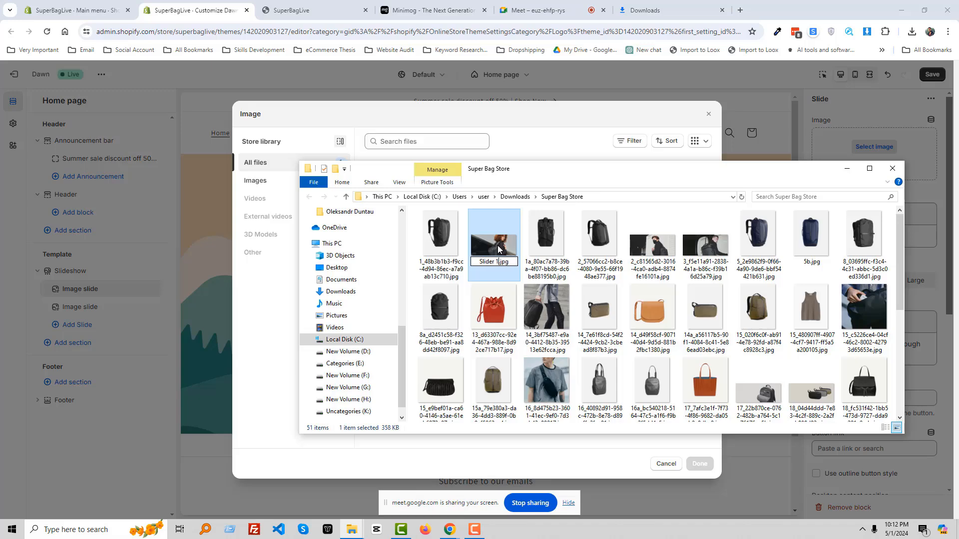
{"action": "key", "text": "Return"}
Upload Slider 1.jpg to the store library and choose it as the first image slide's picture
{"action": "left_click_drag", "start_coordinate": [706, 372], "coordinate": [402, 336]}
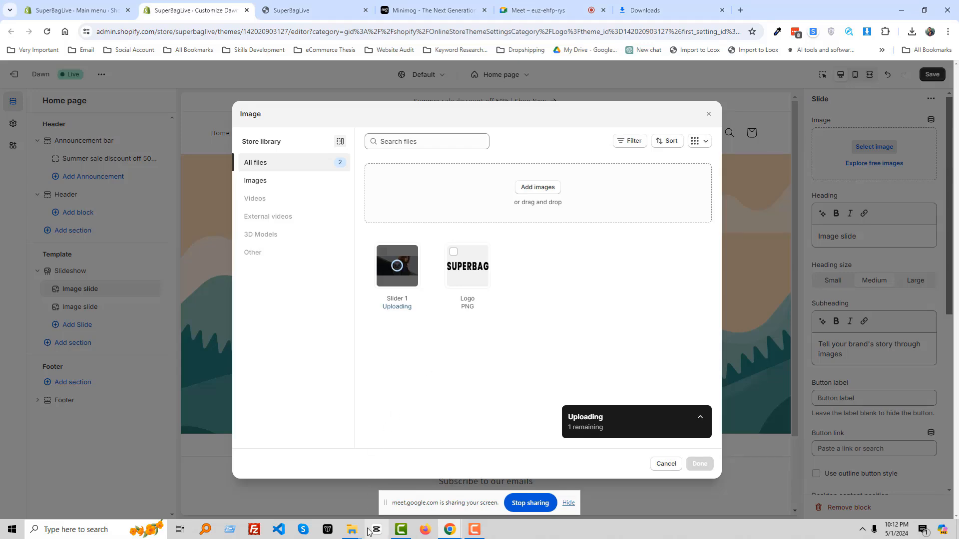
{"action": "mouse_move", "coordinate": [352, 530]}
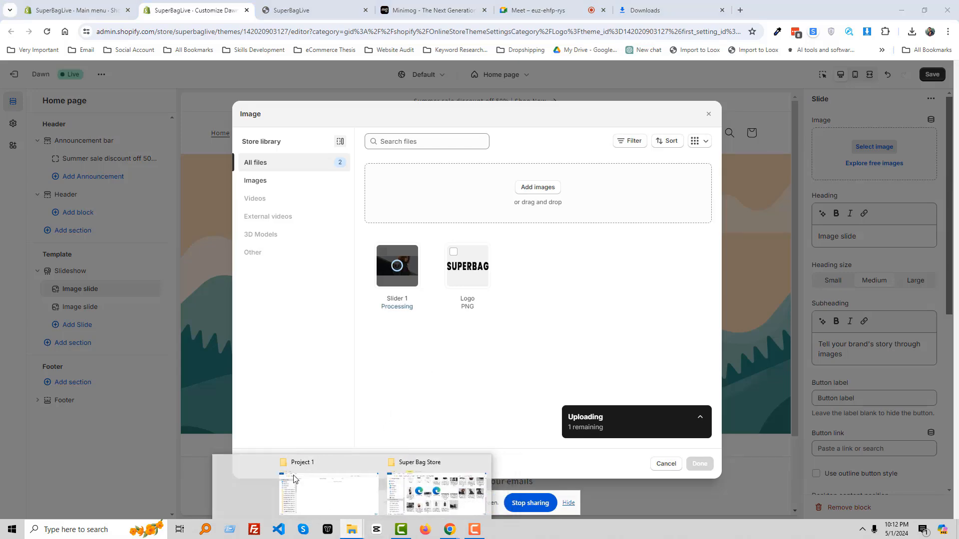
{"action": "left_click", "coordinate": [395, 493]}
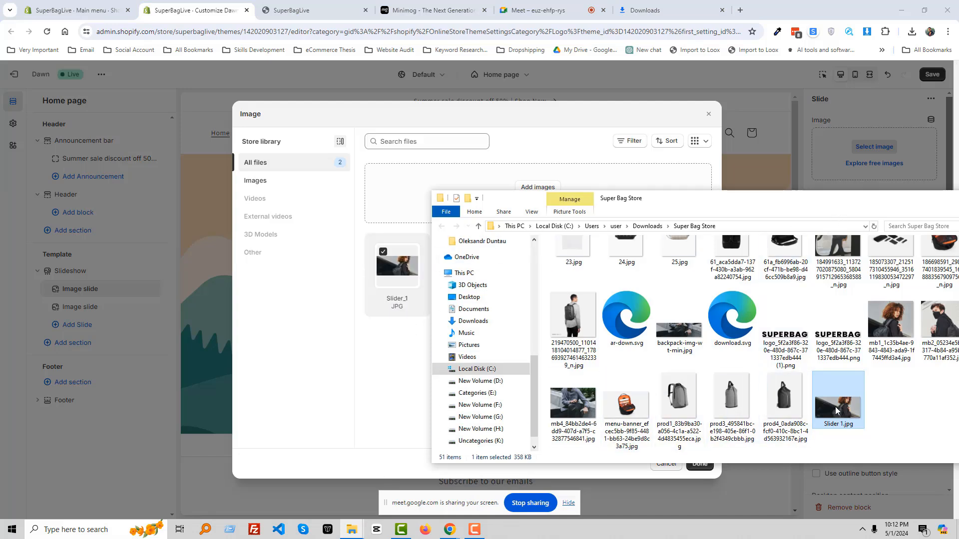
{"action": "left_click", "coordinate": [404, 355]}
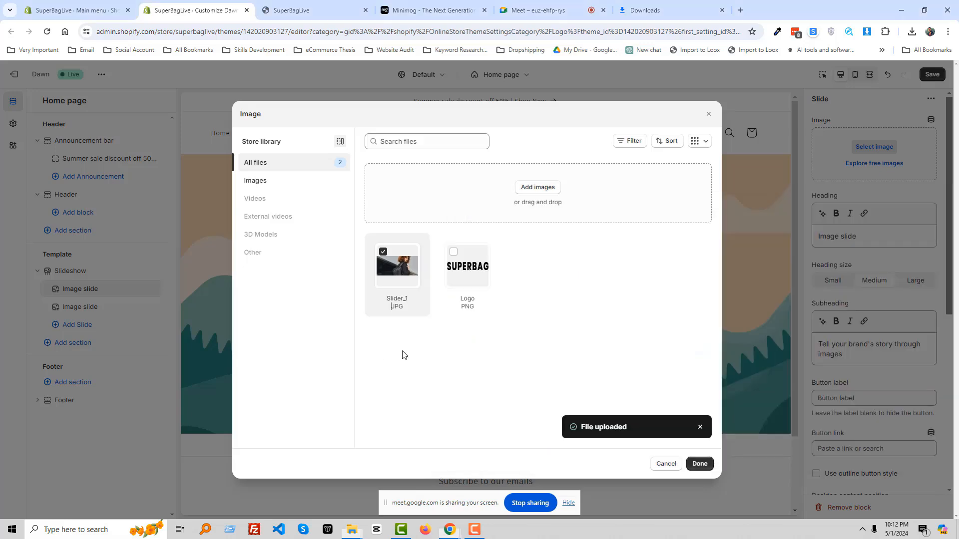
{"action": "left_click", "coordinate": [699, 464]}
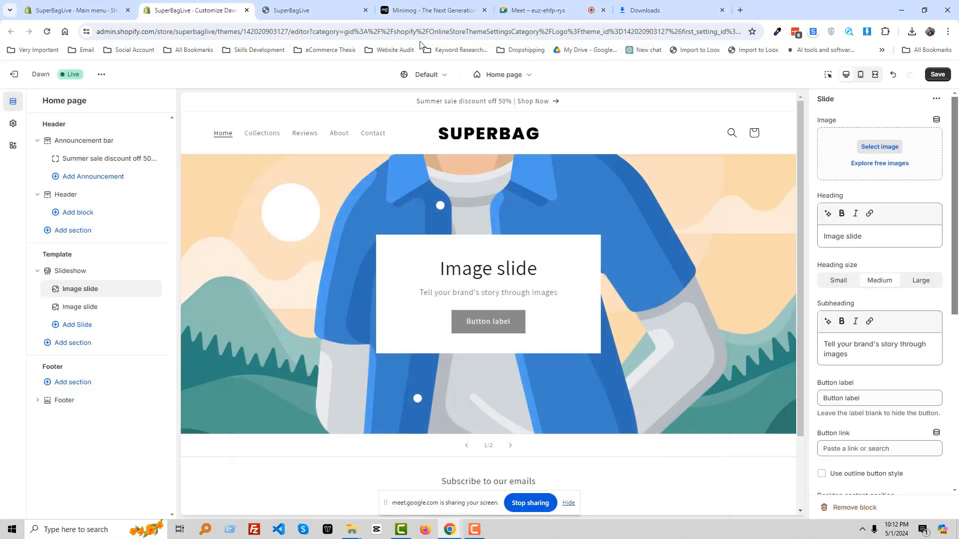
Switch to the Minimog demo, inspect the first slide's heading in the page code and copy its DUFFEL text
{"action": "left_click", "coordinate": [429, 6]}
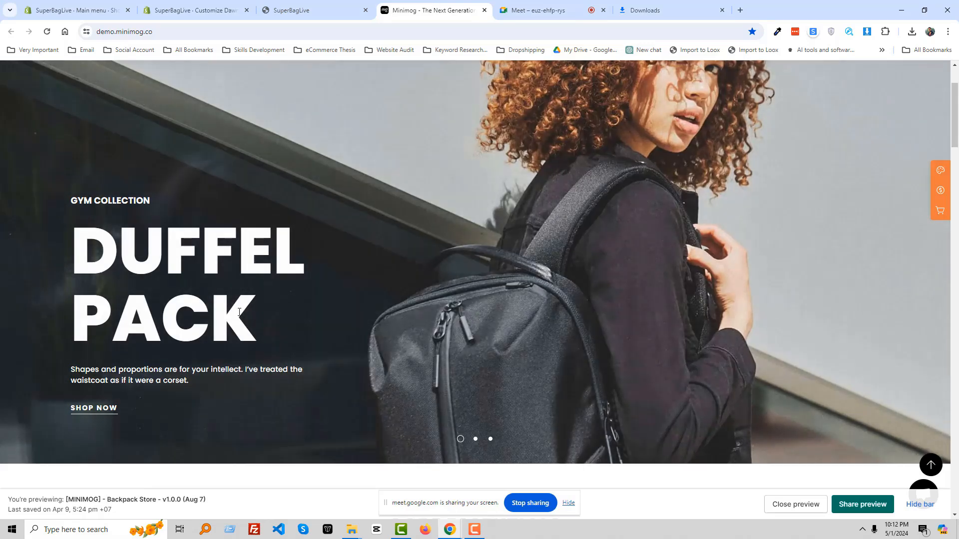
{"action": "right_click", "coordinate": [239, 311]}
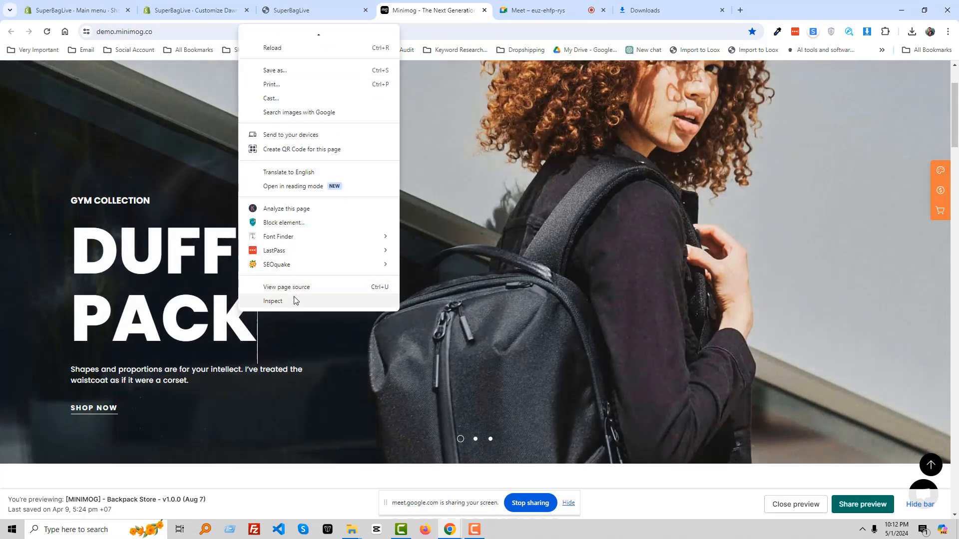
{"action": "left_click", "coordinate": [292, 301]}
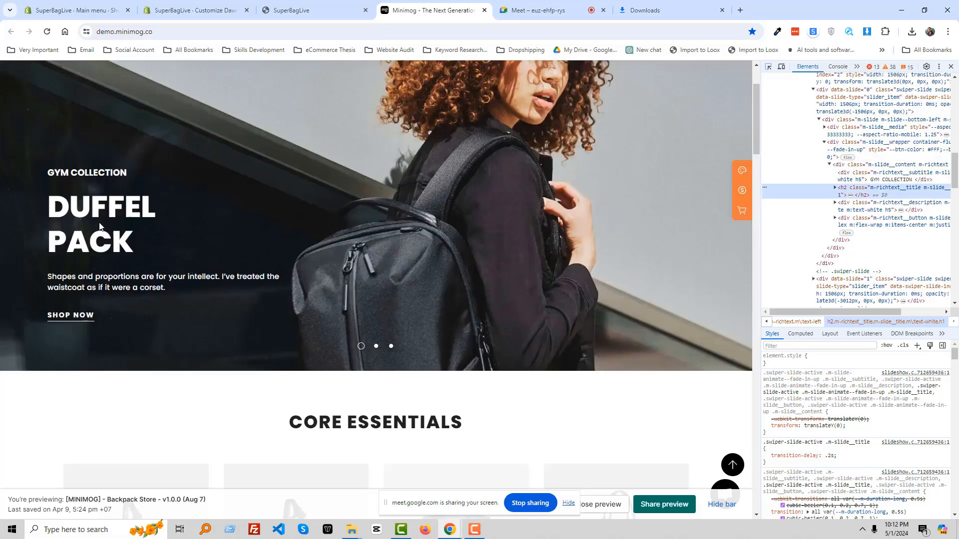
{"action": "left_click", "coordinate": [834, 187]}
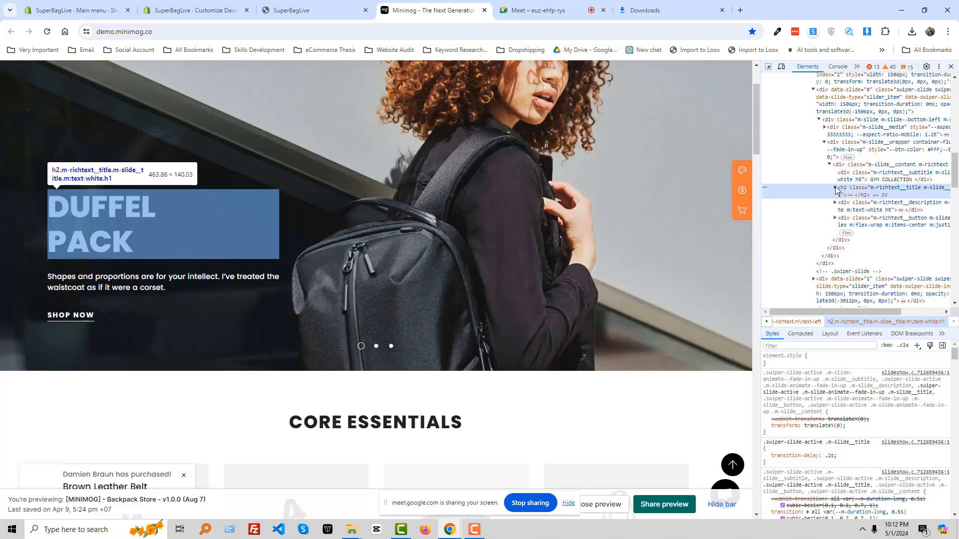
{"action": "double_click", "coordinate": [852, 202]}
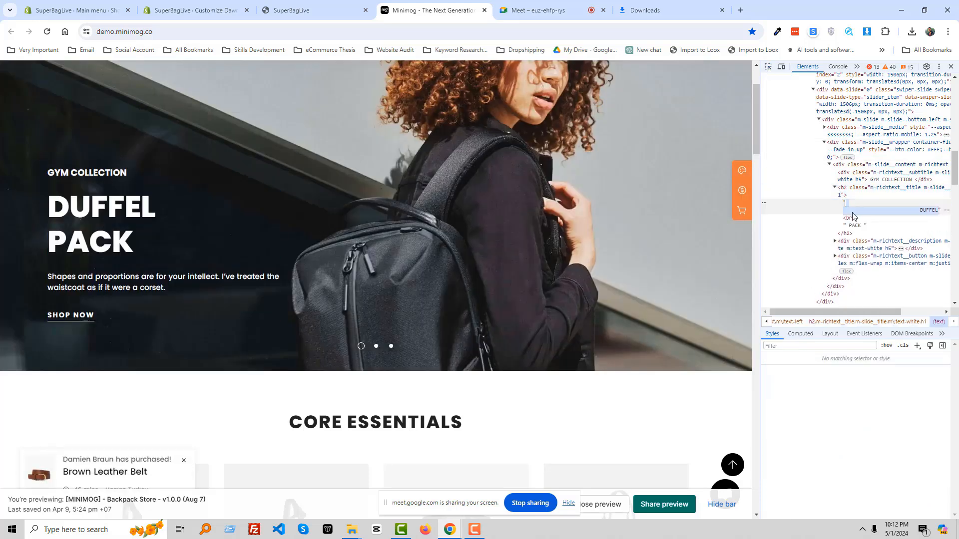
Return to the theme editor and replace the first image slide's heading with DUFFEL
{"action": "left_click", "coordinate": [314, 10]}
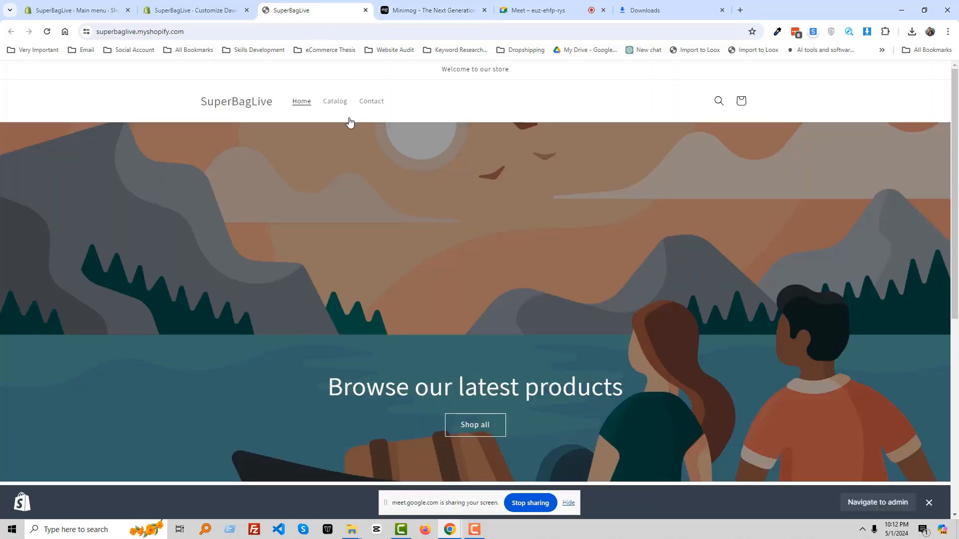
{"action": "left_click", "coordinate": [189, 9]}
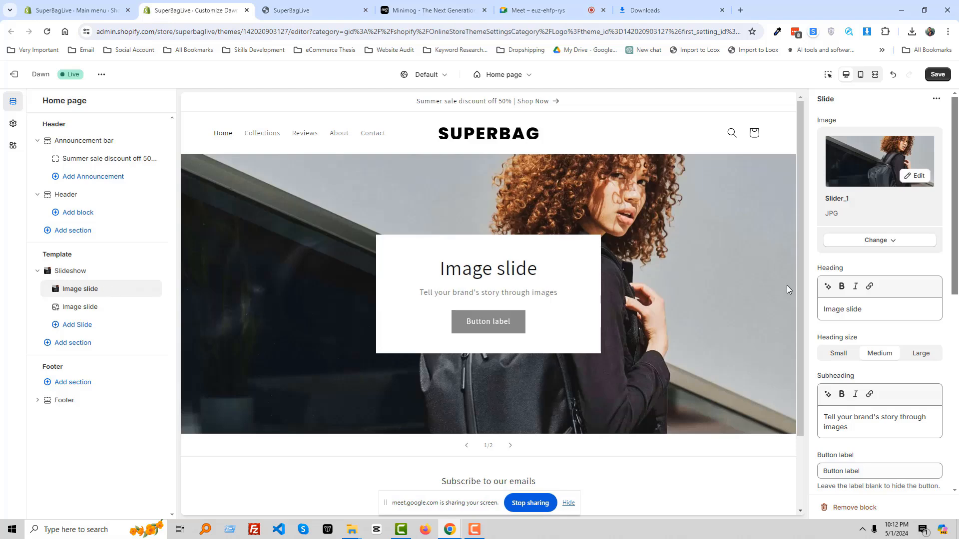
{"action": "triple_click", "coordinate": [851, 308]}
{"action": "type", "text": "DUFFEL"}
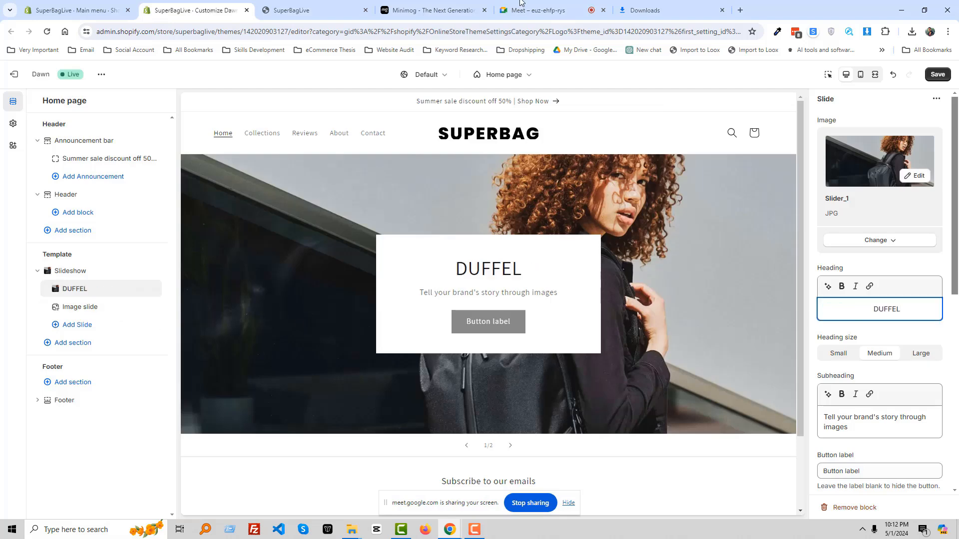
On the Minimog demo, inspect the description under DUFFEL PACK and copy its first line from the page code
{"action": "left_click", "coordinate": [406, 5]}
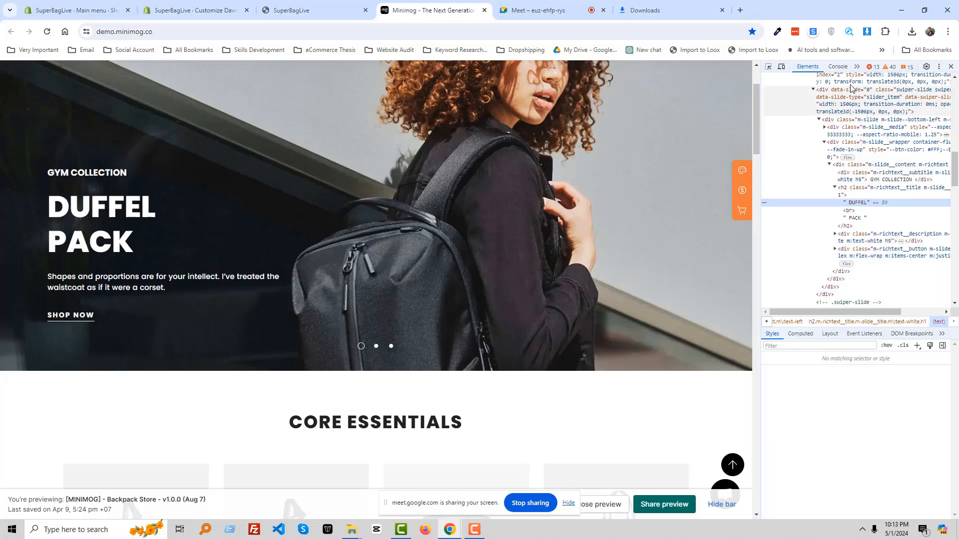
{"action": "left_click", "coordinate": [768, 66]}
{"action": "left_click", "coordinate": [156, 283]}
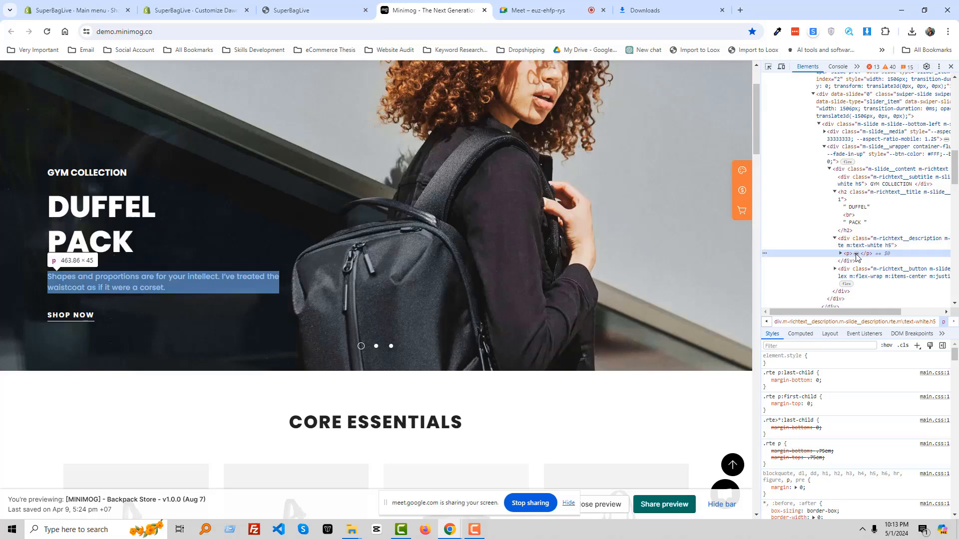
{"action": "left_click", "coordinate": [856, 253]}
{"action": "left_click", "coordinate": [868, 268]}
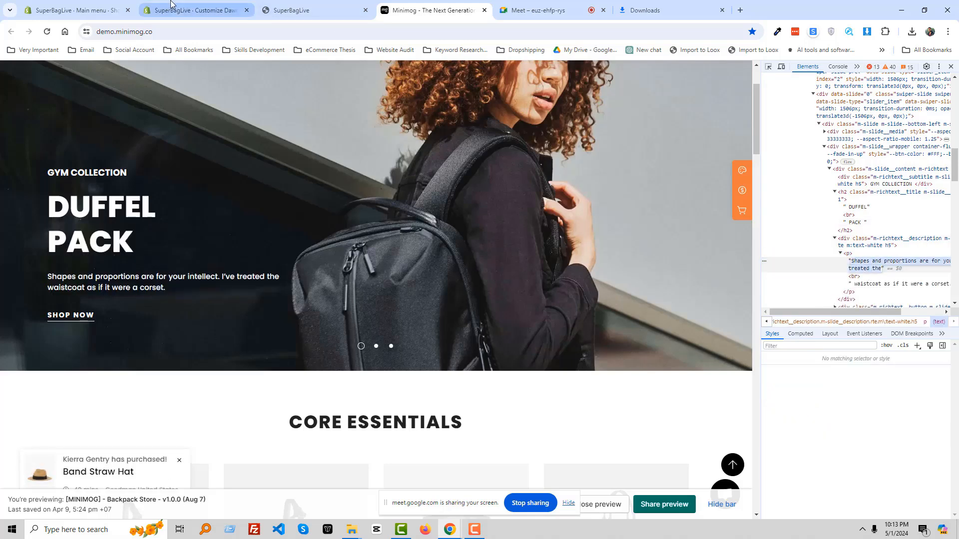
Return to the theme editor and complete the slide heading as DUFFEL PACK, removing the spaces in front of it
{"action": "left_click", "coordinate": [195, 10]}
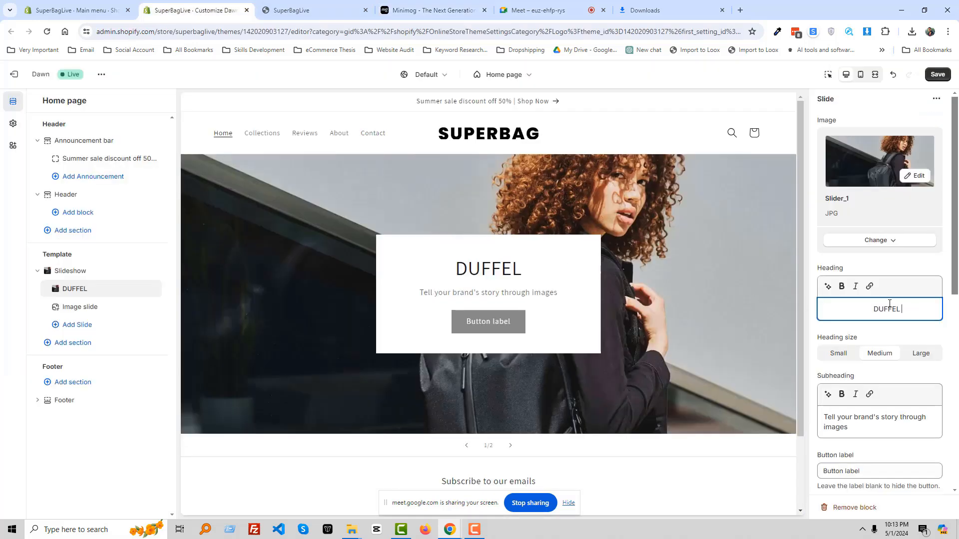
{"action": "type", "text": "PACK"}
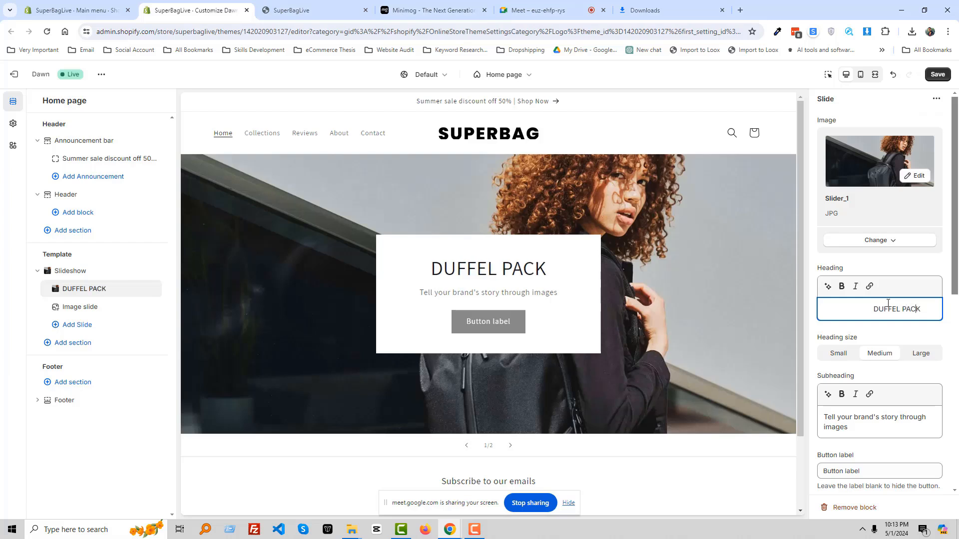
{"action": "key", "text": "BackSpace"}
{"action": "key", "text": "BackSpace"}
{"action": "key", "text": "BackSpace"}
{"action": "key", "text": "BackSpace"}
{"action": "key", "text": "BackSpace"}
{"action": "key", "text": "BackSpace"}
{"action": "key", "text": "BackSpace"}
{"action": "key", "text": "BackSpace"}
{"action": "key", "text": "BackSpace"}
{"action": "key", "text": "BackSpace"}
{"action": "key", "text": "BackSpace"}
{"action": "key", "text": "BackSpace"}
{"action": "key", "text": "BackSpace"}
{"action": "key", "text": "BackSpace"}
{"action": "key", "text": "BackSpace"}
{"action": "key", "text": "BackSpace"}
{"action": "key", "text": "BackSpace"}
{"action": "key", "text": "BackSpace"}
{"action": "key", "text": "BackSpace"}
{"action": "key", "text": "BackSpace"}
{"action": "scroll", "coordinate": [879, 325], "scroll_direction": "down", "scroll_amount": 1}
Replace the slide's subheading with "Shapes and proportions are for your intellect. I've treated the" and compare it with the demo slide
{"action": "triple_click", "coordinate": [837, 361]}
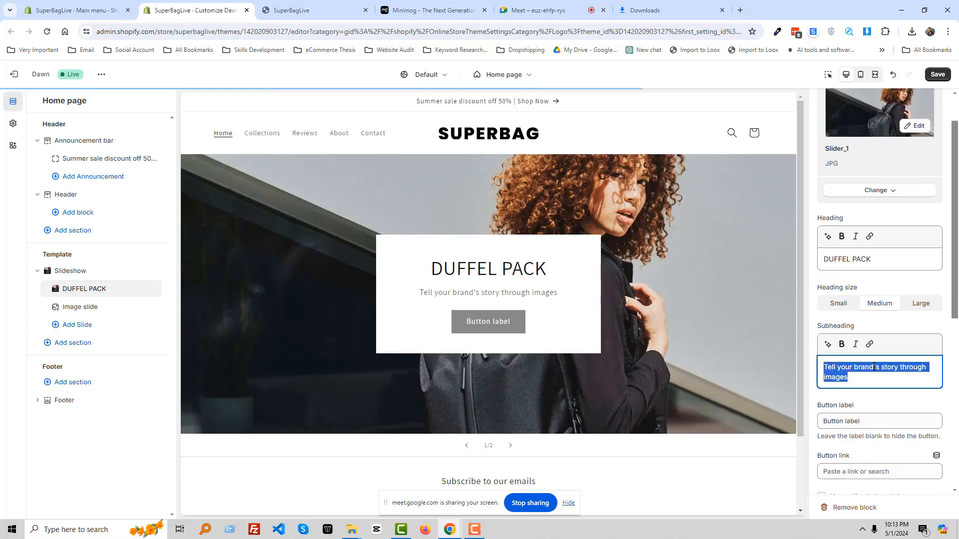
{"action": "type", "text": "Shapes and proportions are for your intellect. I've treated the"}
{"action": "left_click", "coordinate": [307, 11]}
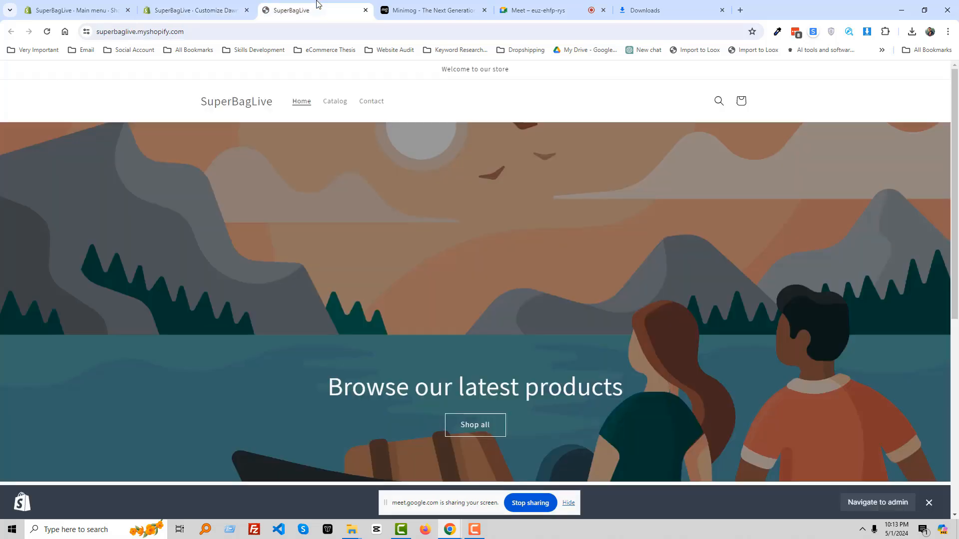
{"action": "left_click", "coordinate": [429, 10]}
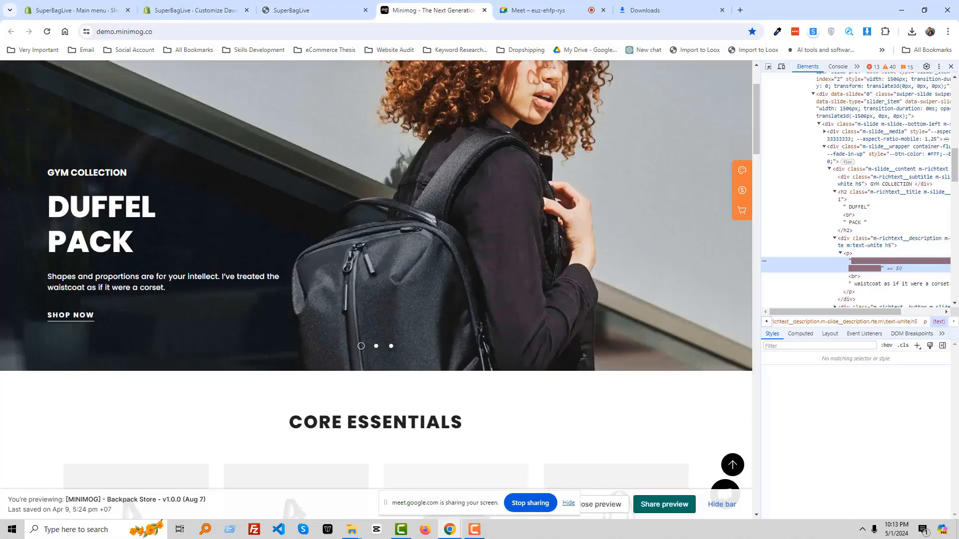
{"action": "left_click", "coordinate": [195, 10]}
Turn off the slide's desktop container and set its desktop content alignment to Left
{"action": "scroll", "coordinate": [870, 324], "scroll_direction": "down", "scroll_amount": 5}
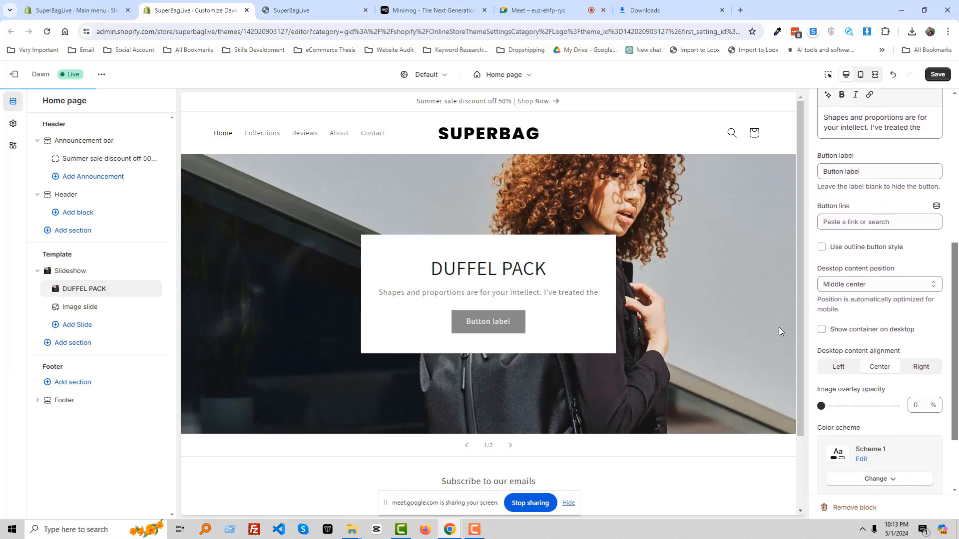
{"action": "left_click", "coordinate": [840, 367]}
{"action": "scroll", "coordinate": [858, 299], "scroll_direction": "up", "scroll_amount": 6}
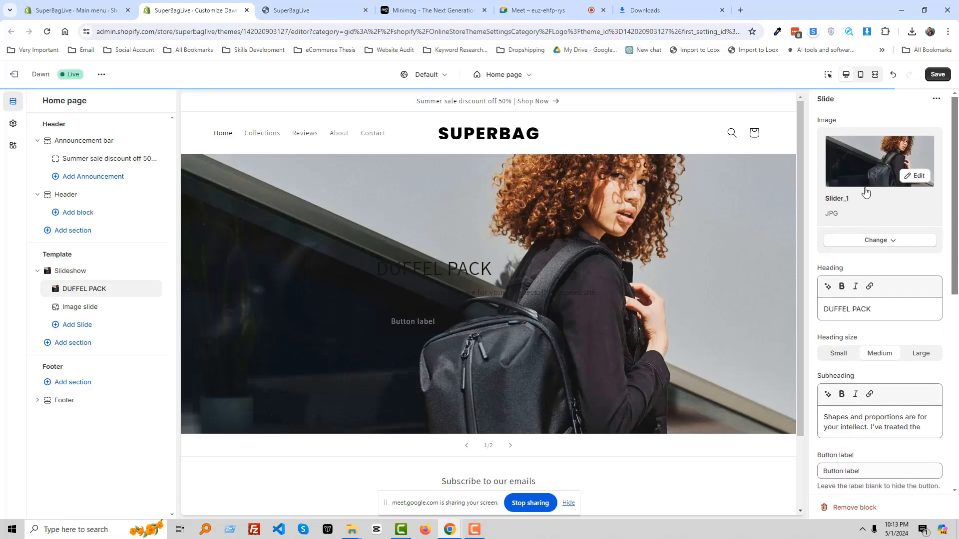
{"action": "left_click", "coordinate": [871, 240]}
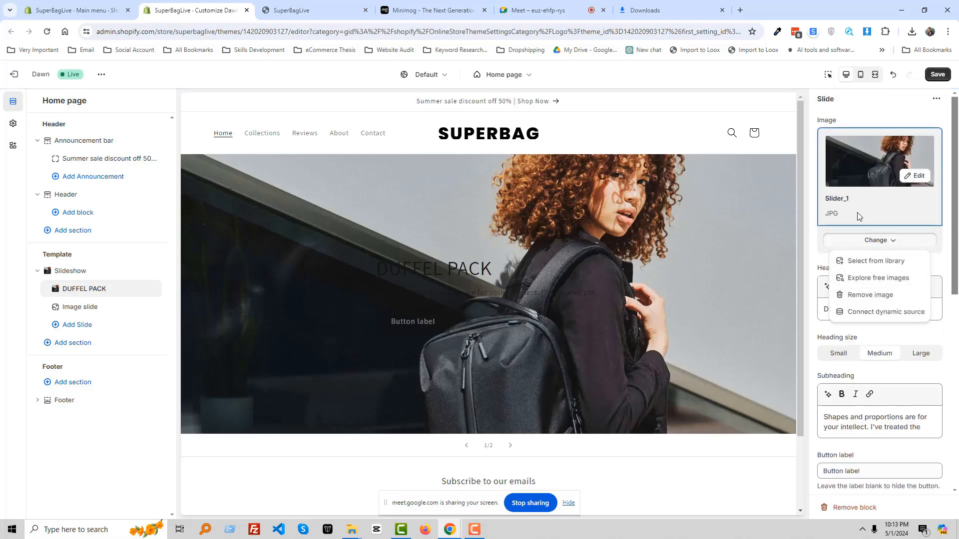
{"action": "left_click", "coordinate": [91, 274]}
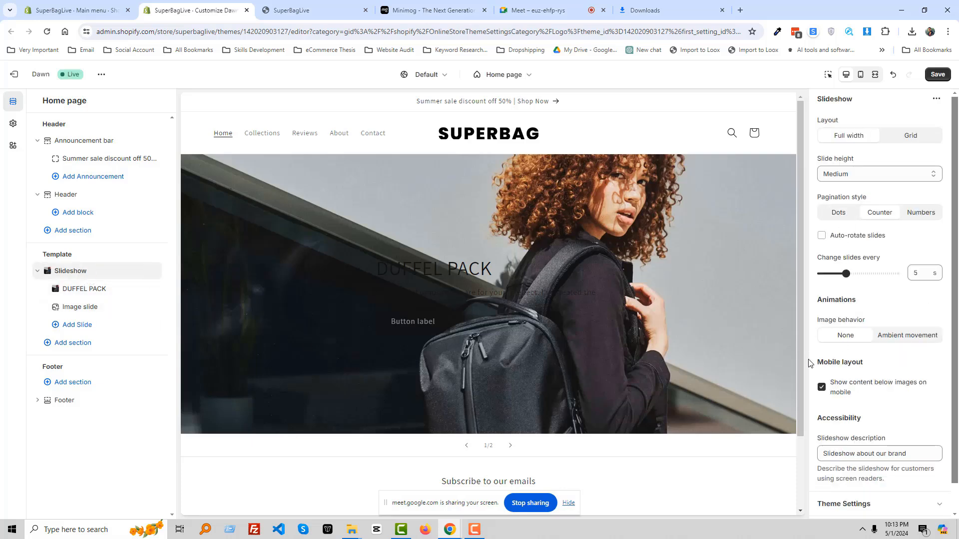
{"action": "scroll", "coordinate": [844, 359], "scroll_direction": "down", "scroll_amount": 2}
{"action": "scroll", "coordinate": [863, 301], "scroll_direction": "up", "scroll_amount": 2}
Try color Scheme 2 on the DUFFEL PACK slide and set its color scheme to Scheme 3
{"action": "left_click", "coordinate": [490, 253]}
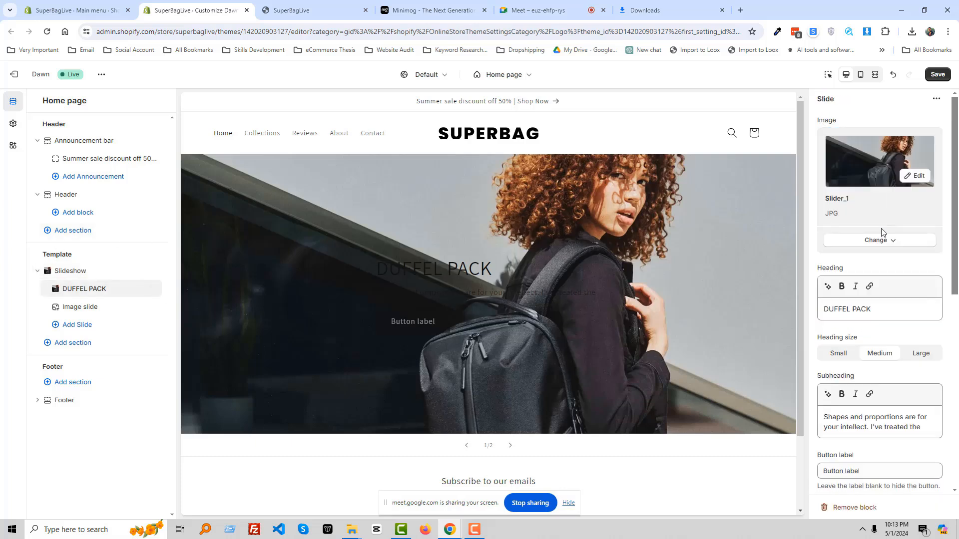
{"action": "scroll", "coordinate": [880, 252], "scroll_direction": "down", "scroll_amount": 3}
{"action": "scroll", "coordinate": [880, 252], "scroll_direction": "down", "scroll_amount": 5}
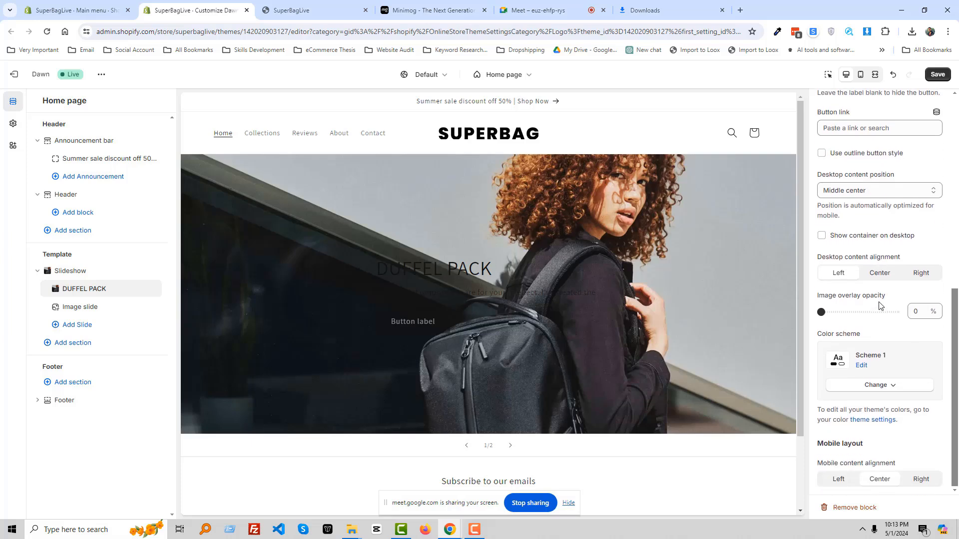
{"action": "left_click", "coordinate": [892, 391]}
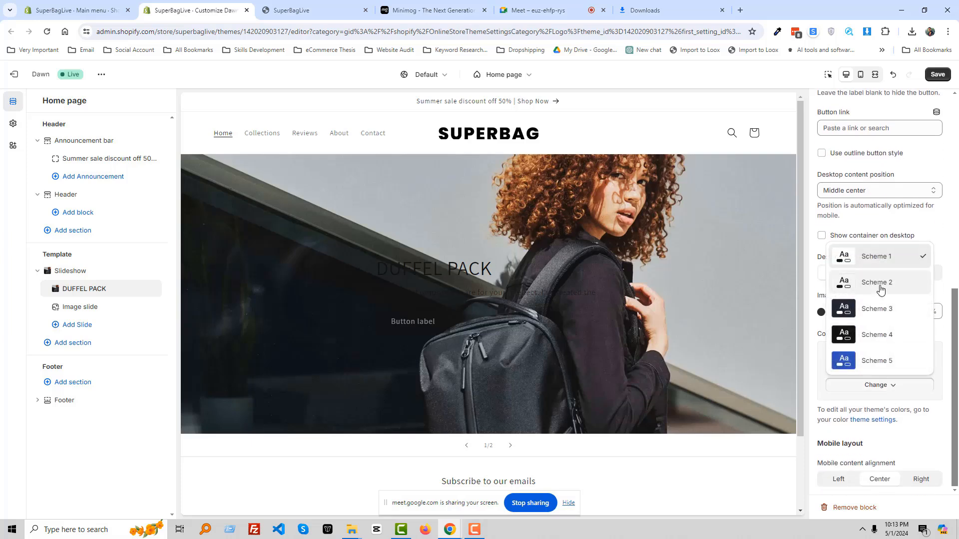
{"action": "left_click", "coordinate": [853, 281]}
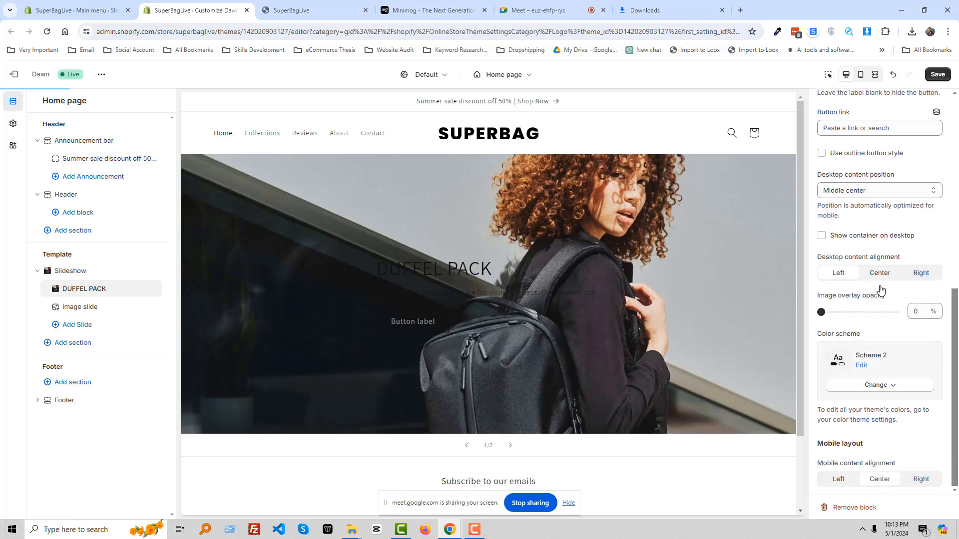
{"action": "left_click", "coordinate": [876, 393]}
{"action": "left_click", "coordinate": [864, 314]}
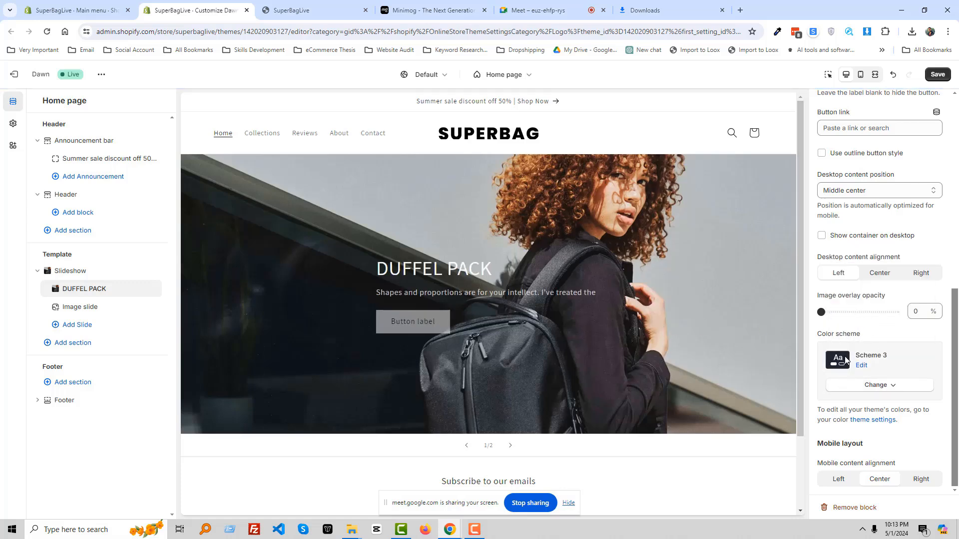
Try color Scheme 4 on the DUFFEL PACK slide and switch back to Scheme 3
{"action": "left_click", "coordinate": [860, 391]}
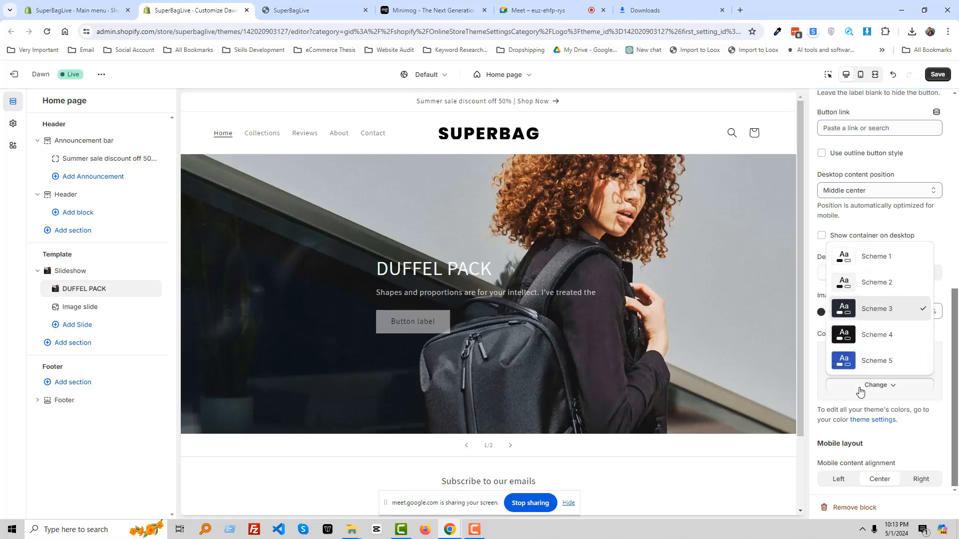
{"action": "left_click", "coordinate": [871, 340]}
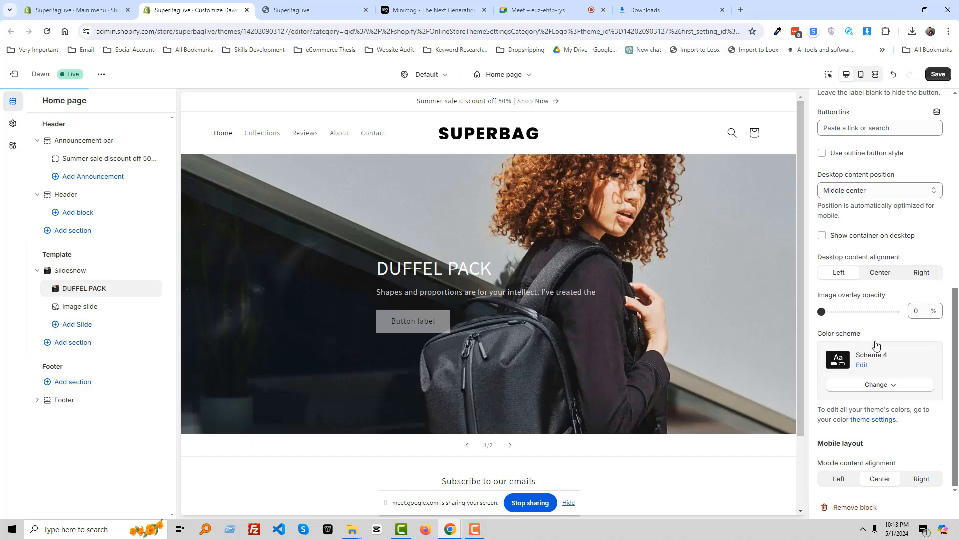
{"action": "left_click", "coordinate": [861, 387]}
{"action": "left_click", "coordinate": [858, 314]}
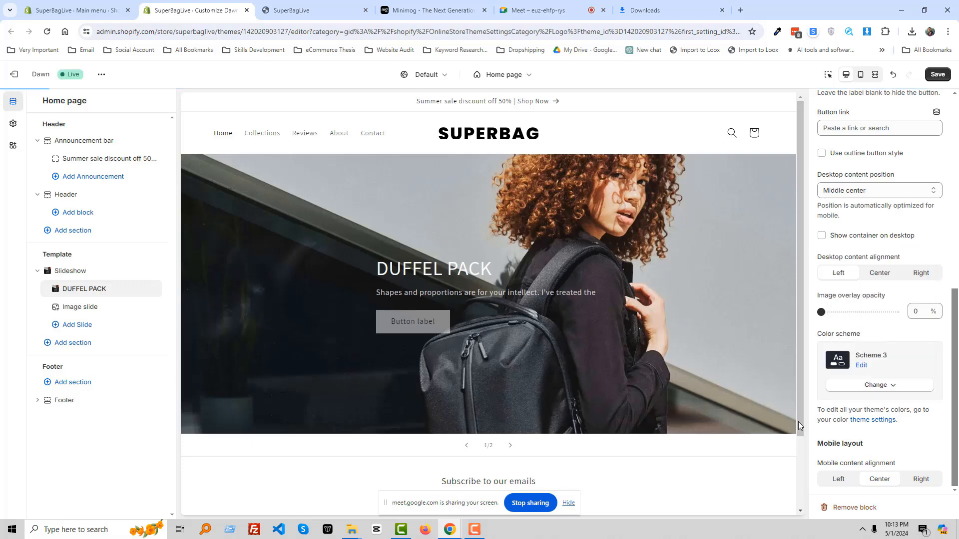
Check the button wording on the Minimog demo slide and set the theme editor slide's button label to "Shop Now"
{"action": "left_click", "coordinate": [294, 10]}
{"action": "left_click", "coordinate": [406, 6]}
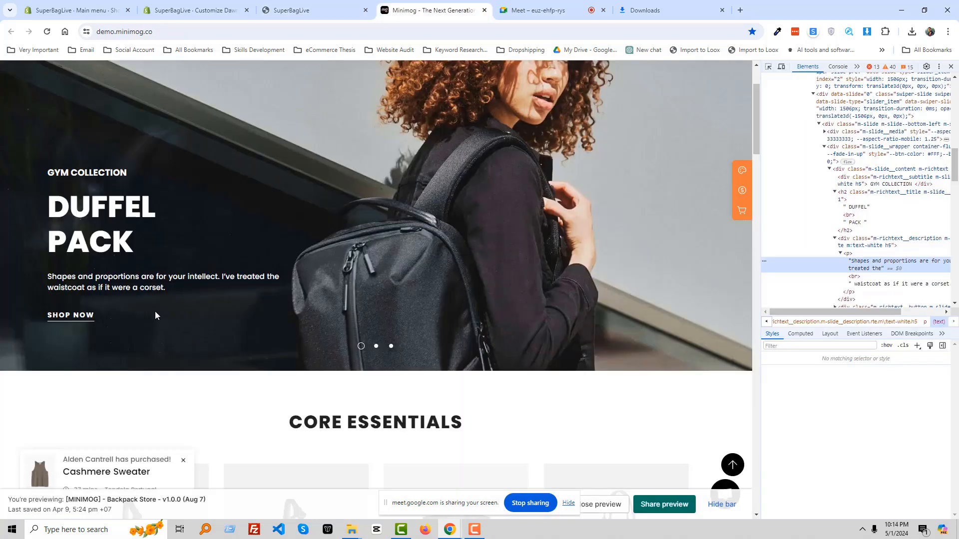
{"action": "left_click", "coordinate": [195, 9]}
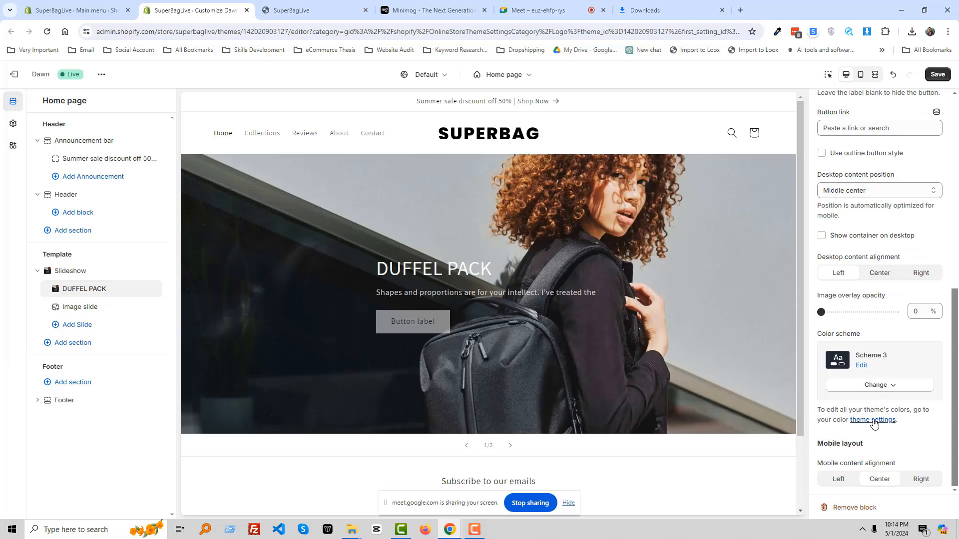
{"action": "scroll", "coordinate": [872, 372], "scroll_direction": "up", "scroll_amount": 4}
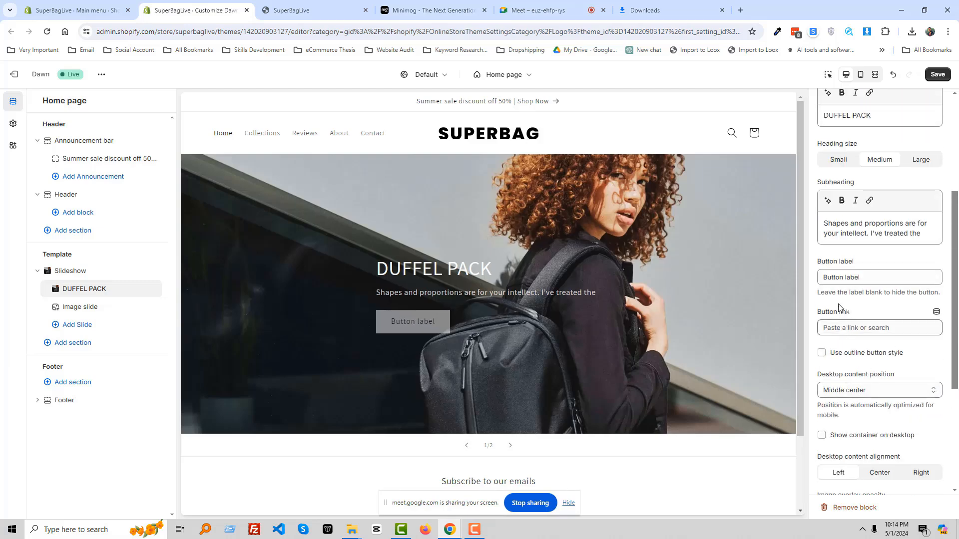
{"action": "left_click", "coordinate": [846, 280]}
{"action": "key", "text": "ctrl+a"}
{"action": "type", "text": "S"}
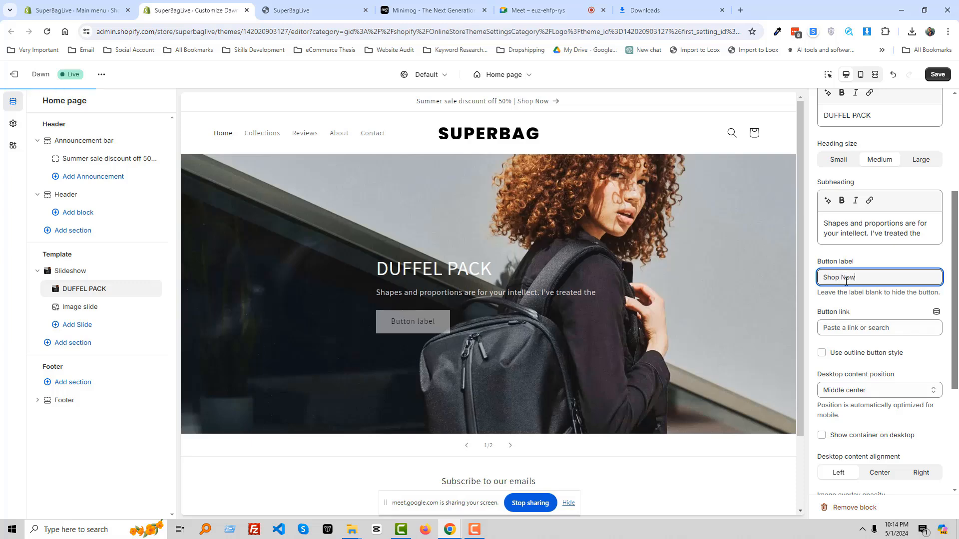
Link the slide's Shop Now button to All products
{"action": "left_click", "coordinate": [860, 328]}
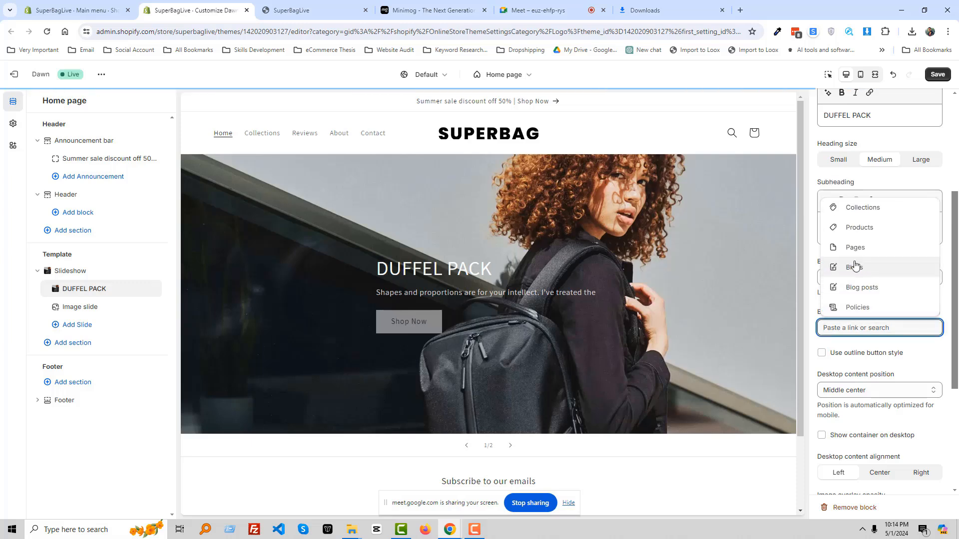
{"action": "left_click", "coordinate": [857, 227]}
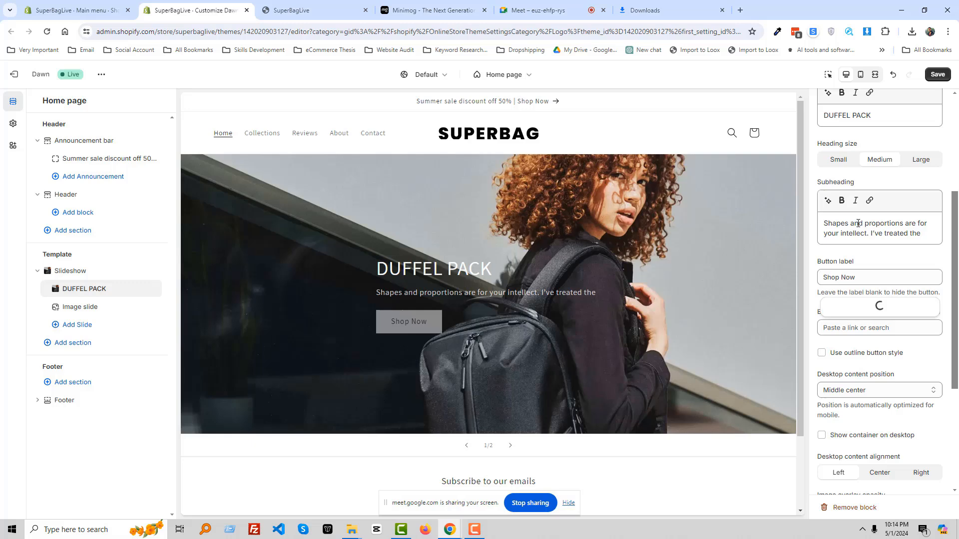
{"action": "left_click", "coordinate": [858, 307]}
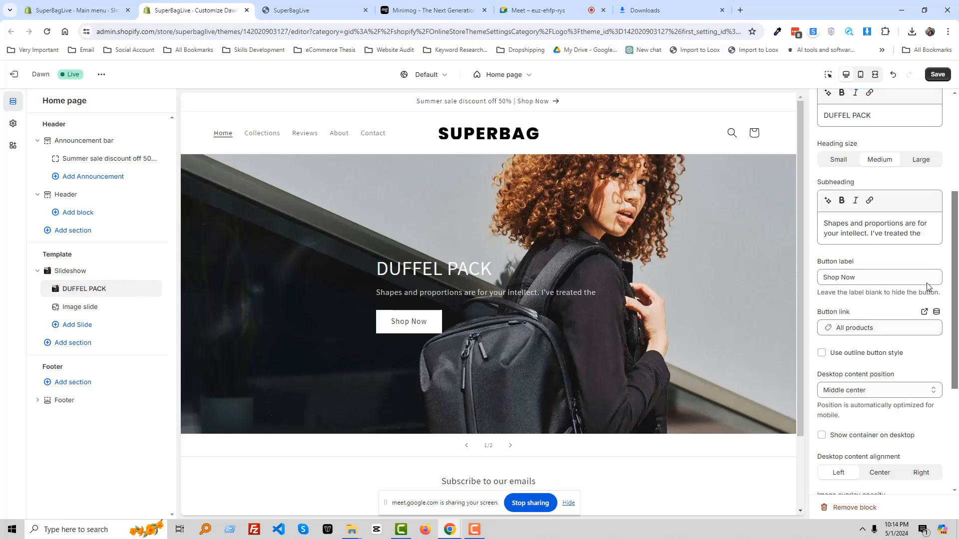
Set the DUFFEL PACK slide's mobile content alignment to Center
{"action": "scroll", "coordinate": [848, 184], "scroll_direction": "up", "scroll_amount": 4}
{"action": "scroll", "coordinate": [851, 299], "scroll_direction": "down", "scroll_amount": 4}
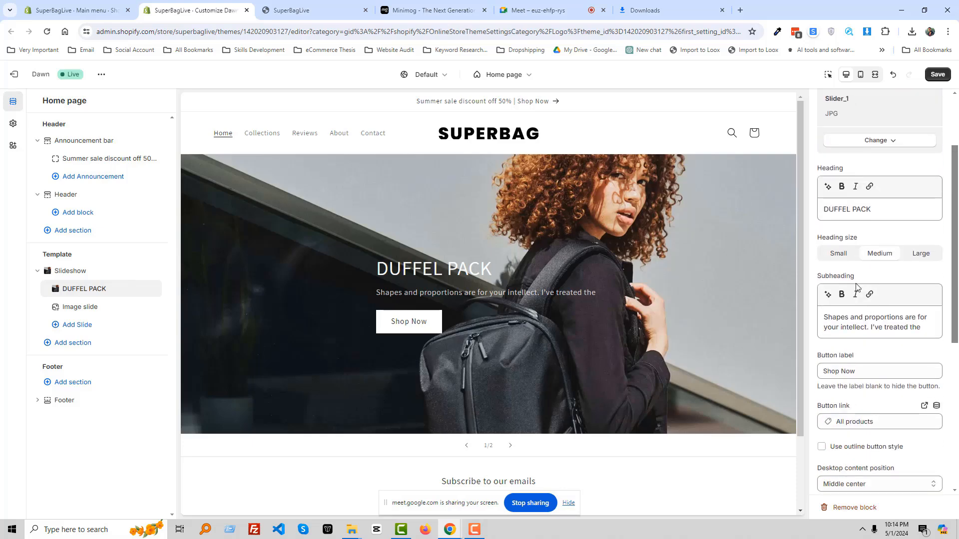
{"action": "scroll", "coordinate": [852, 350], "scroll_direction": "down", "scroll_amount": 2}
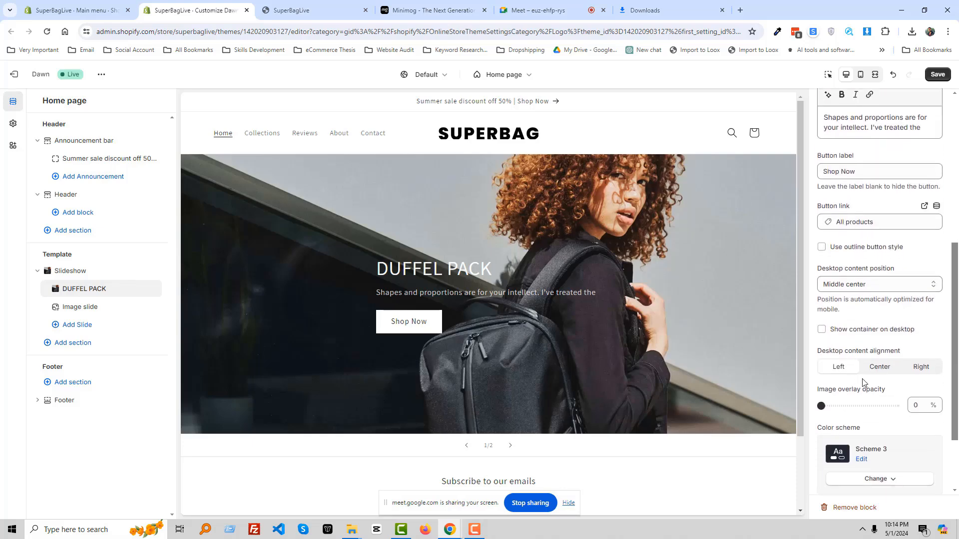
{"action": "scroll", "coordinate": [863, 383], "scroll_direction": "down", "scroll_amount": 2}
{"action": "left_click", "coordinate": [844, 479]}
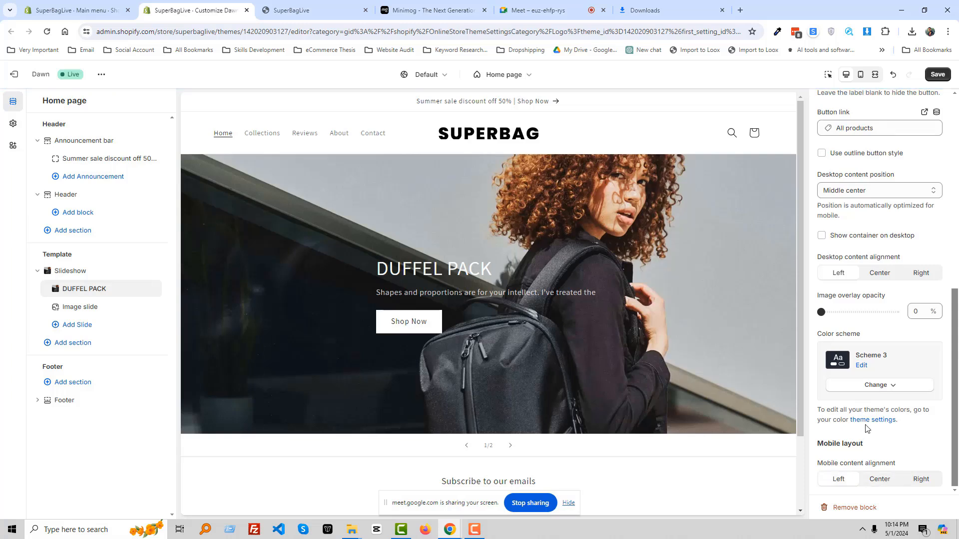
{"action": "left_click", "coordinate": [877, 475]}
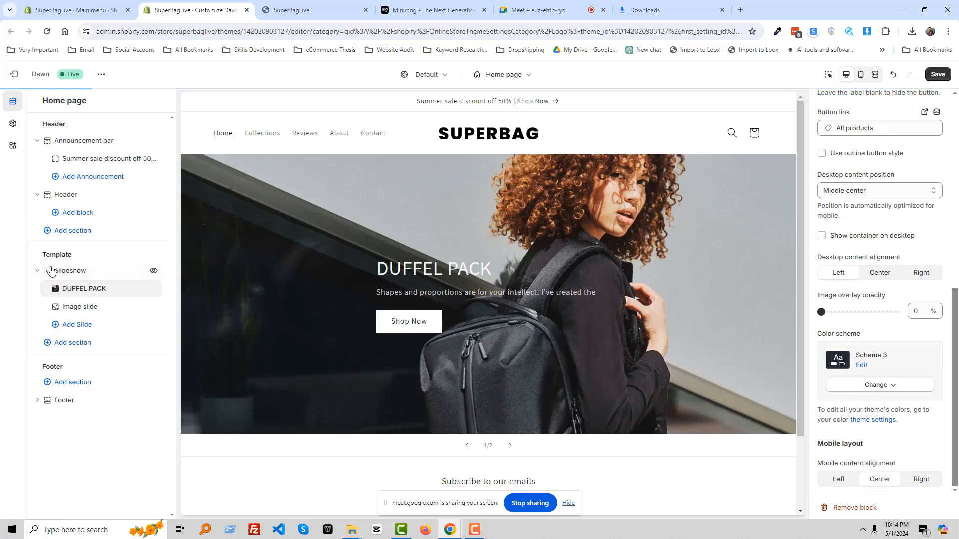
Review the Slideshow section's layout, pagination, animation and mobile settings and return to the DUFFEL PACK slide's settings
{"action": "left_click", "coordinate": [70, 271]}
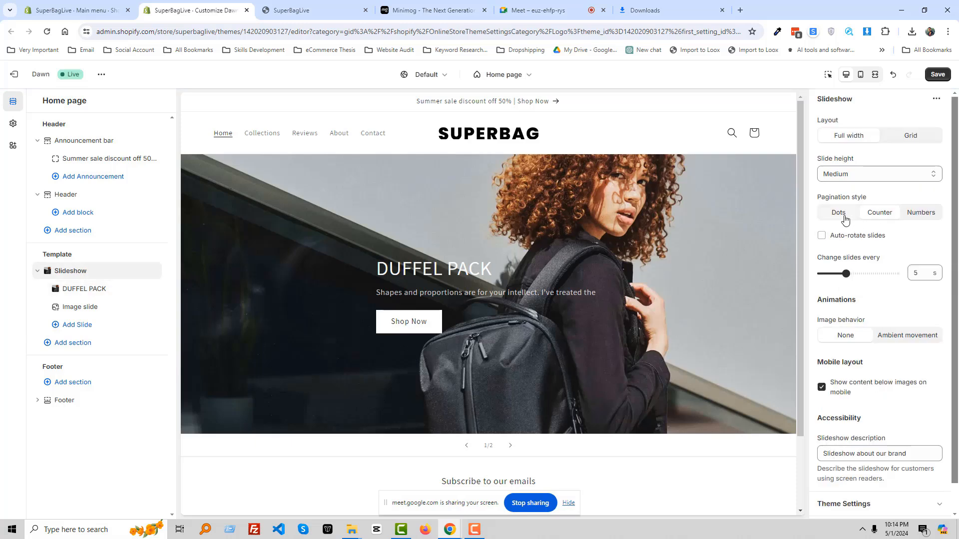
{"action": "scroll", "coordinate": [867, 201], "scroll_direction": "down", "scroll_amount": 1}
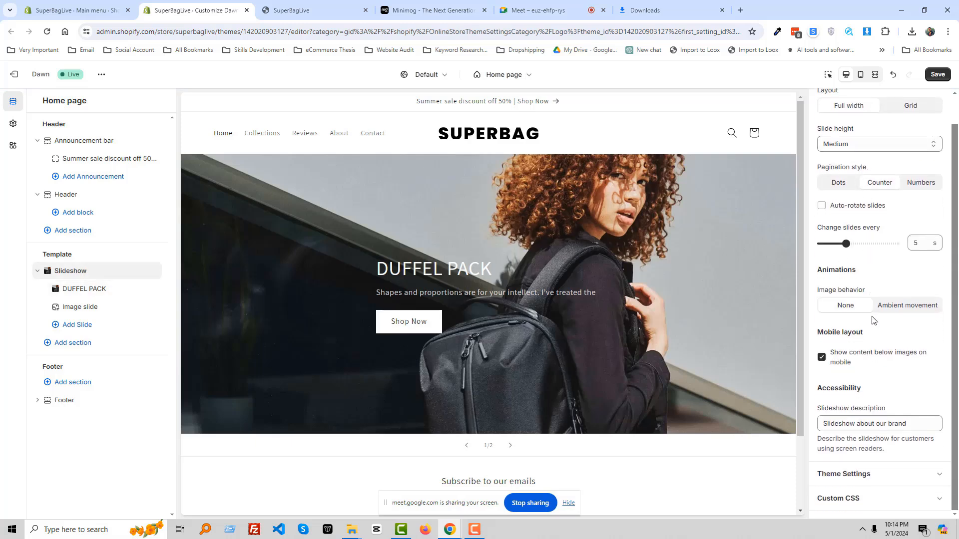
{"action": "left_click", "coordinate": [96, 291]}
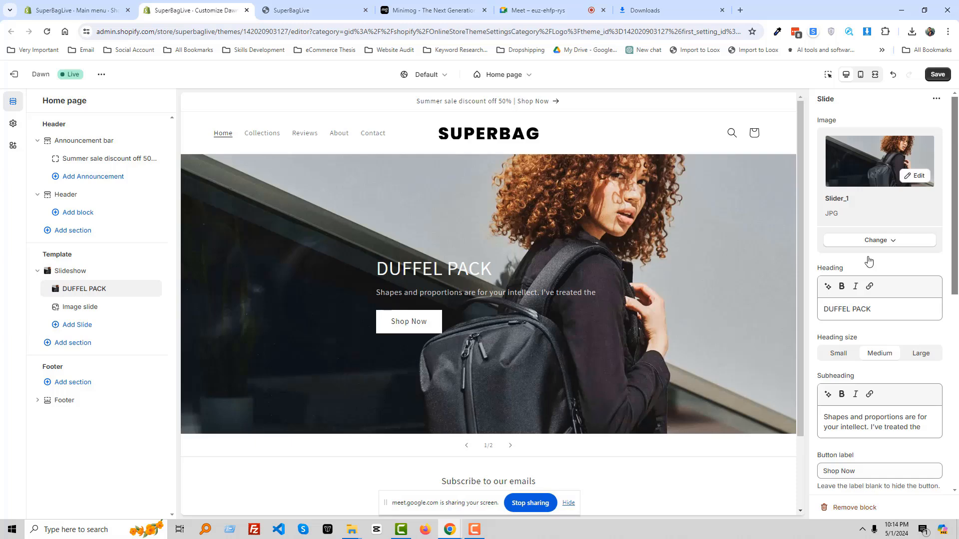
Try Bottom left and Middle right as the DUFFEL PACK slide's desktop content position
{"action": "scroll", "coordinate": [869, 261], "scroll_direction": "down", "scroll_amount": 3}
{"action": "scroll", "coordinate": [852, 285], "scroll_direction": "down", "scroll_amount": 3}
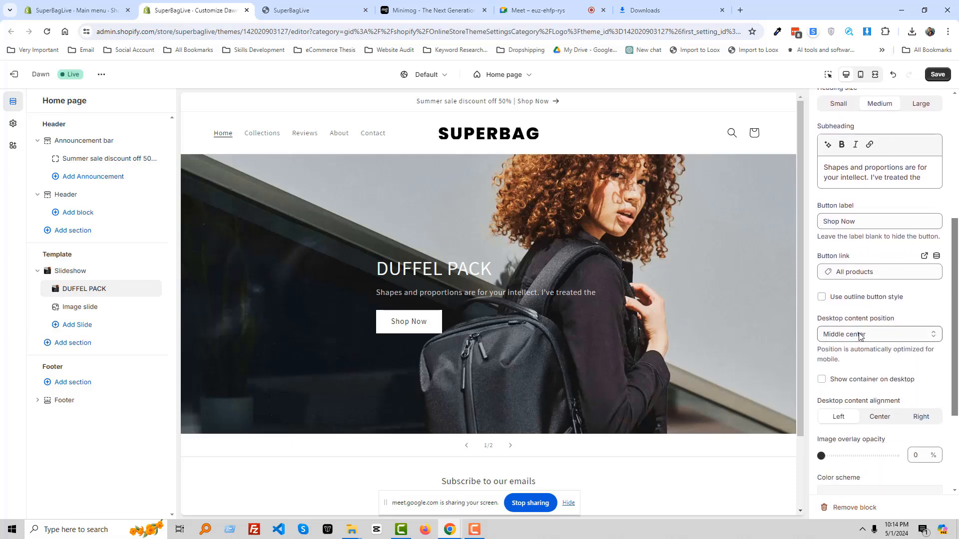
{"action": "left_click", "coordinate": [860, 334]}
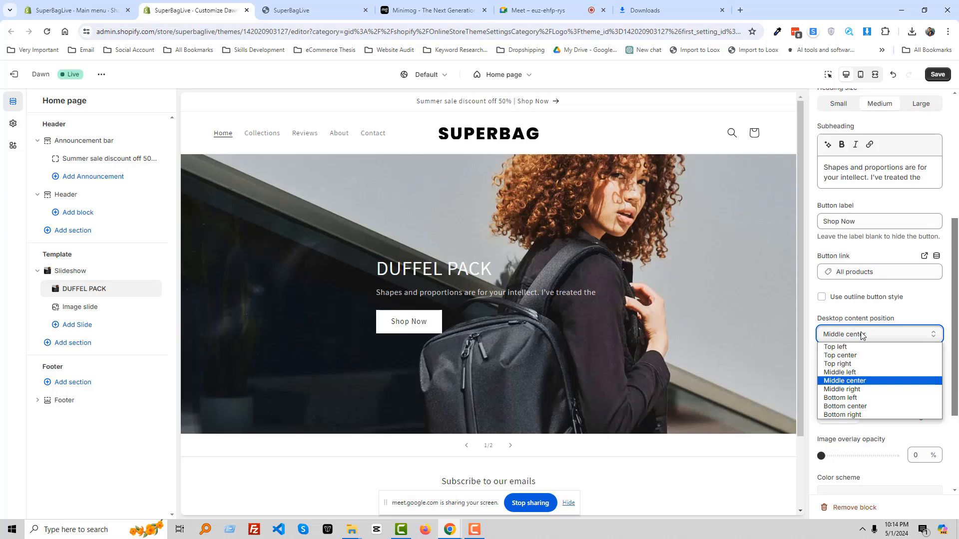
{"action": "left_click", "coordinate": [854, 398]}
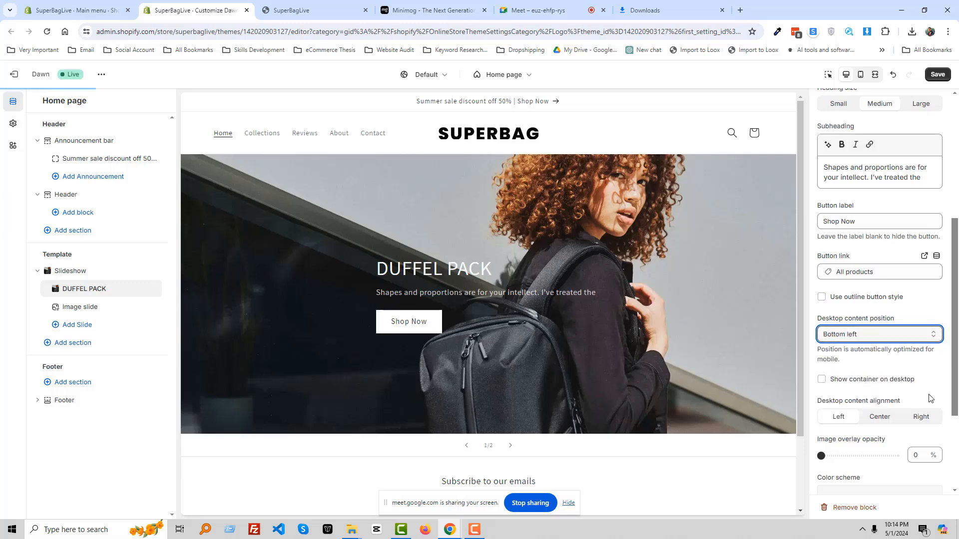
{"action": "left_click", "coordinate": [863, 338]}
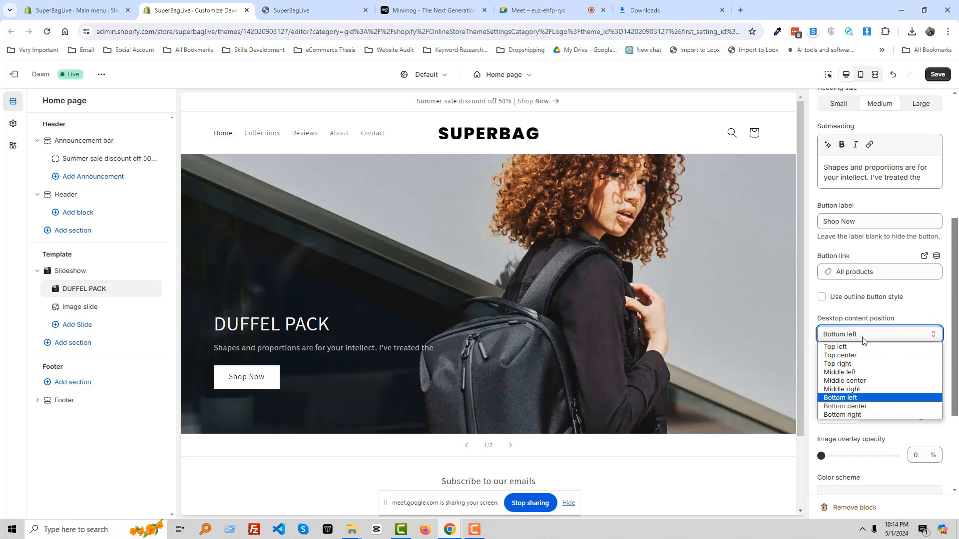
{"action": "left_click", "coordinate": [849, 391]}
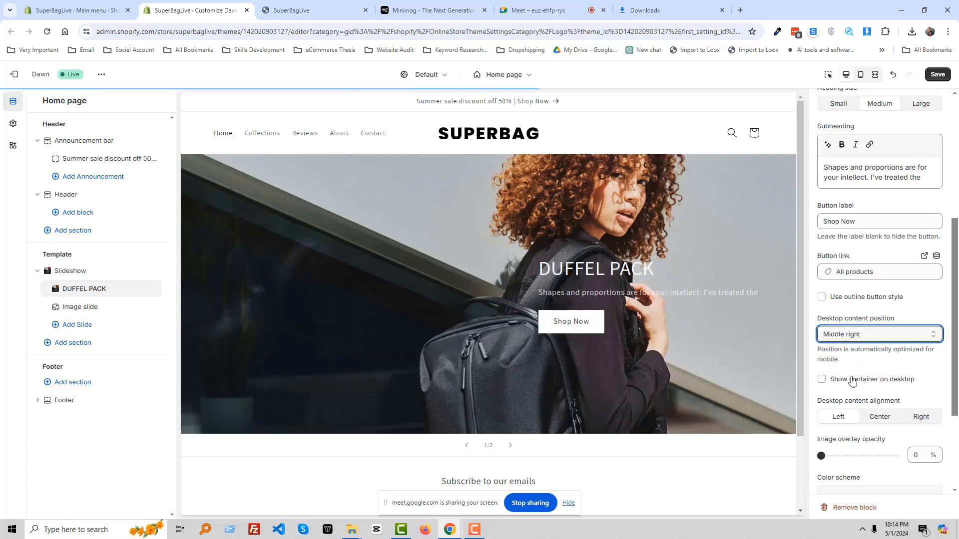
Set the DUFFEL PACK slide's desktop content position to Middle left
{"action": "left_click", "coordinate": [862, 335]}
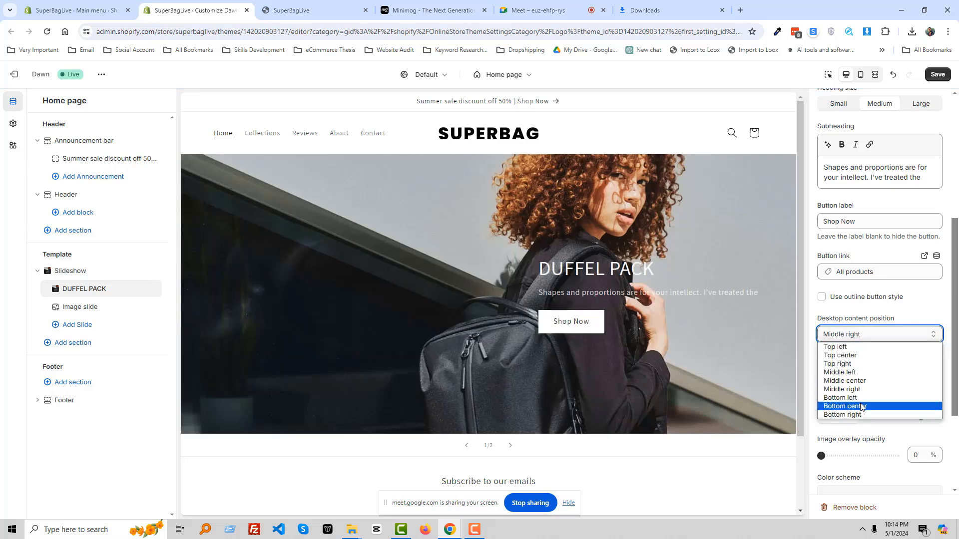
{"action": "left_click", "coordinate": [854, 373]}
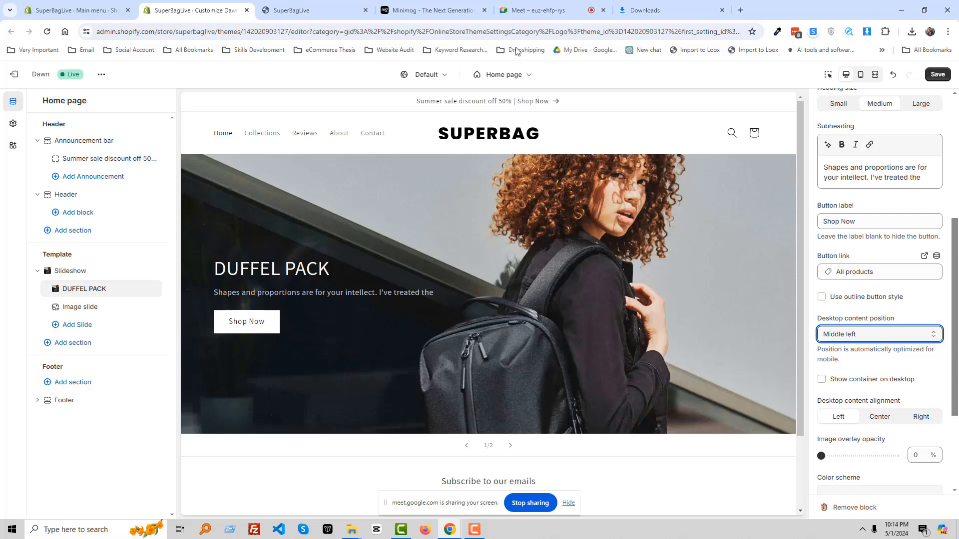
{"action": "left_click", "coordinate": [121, 293]}
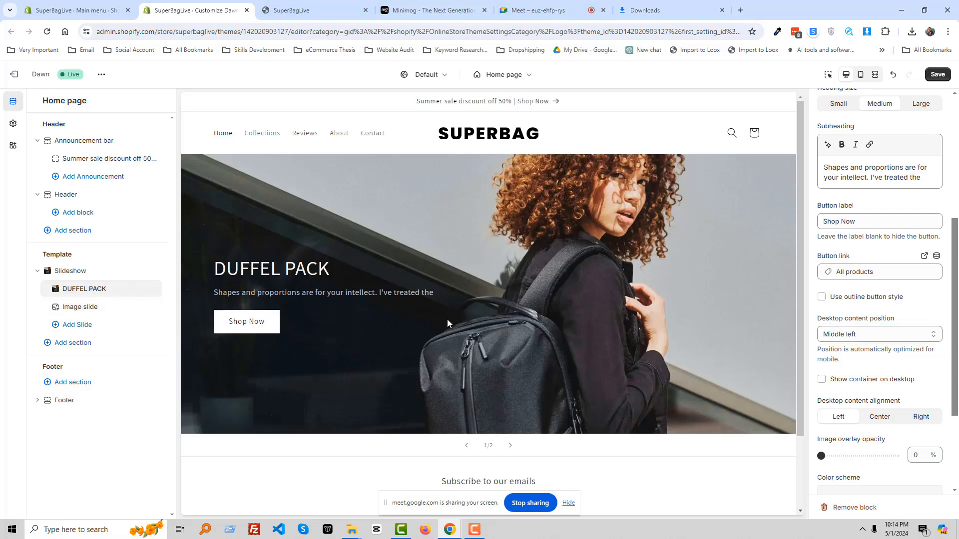
Compare the slide's text placement with the DUFFEL PACK hero on the Minimog demo and return to the theme editor
{"action": "left_click", "coordinate": [300, 10]}
{"action": "left_click", "coordinate": [424, 10]}
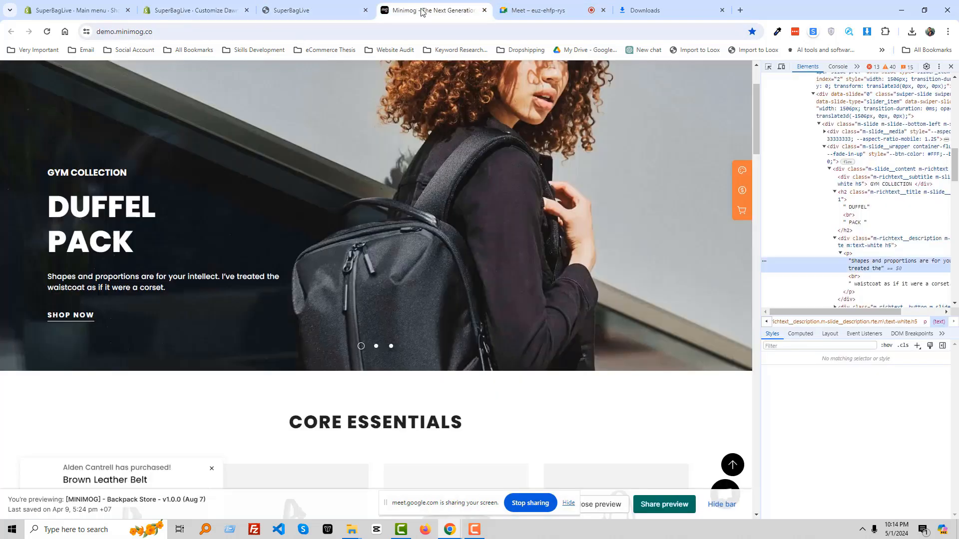
{"action": "scroll", "coordinate": [418, 278], "scroll_direction": "up", "scroll_amount": 2}
{"action": "scroll", "coordinate": [418, 278], "scroll_direction": "down", "scroll_amount": 1}
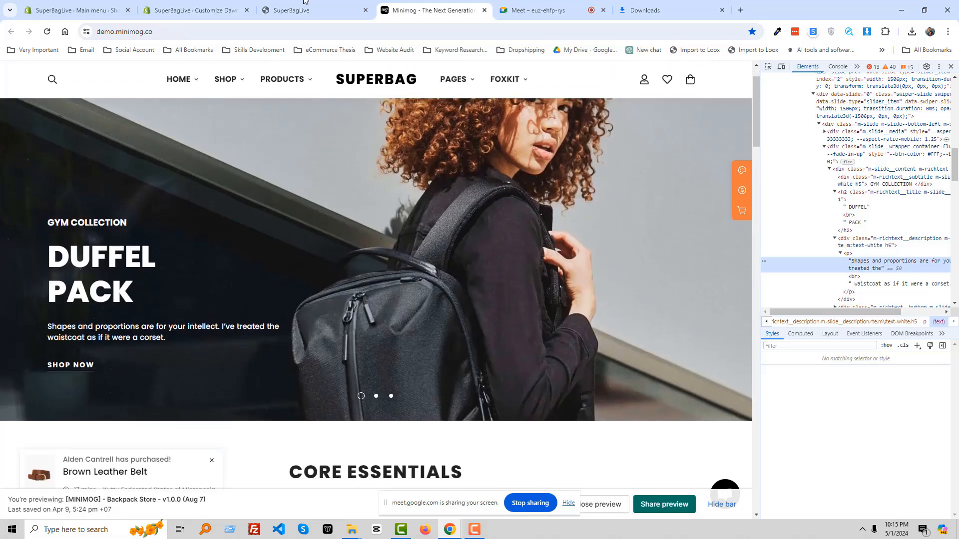
{"action": "left_click", "coordinate": [224, 10]}
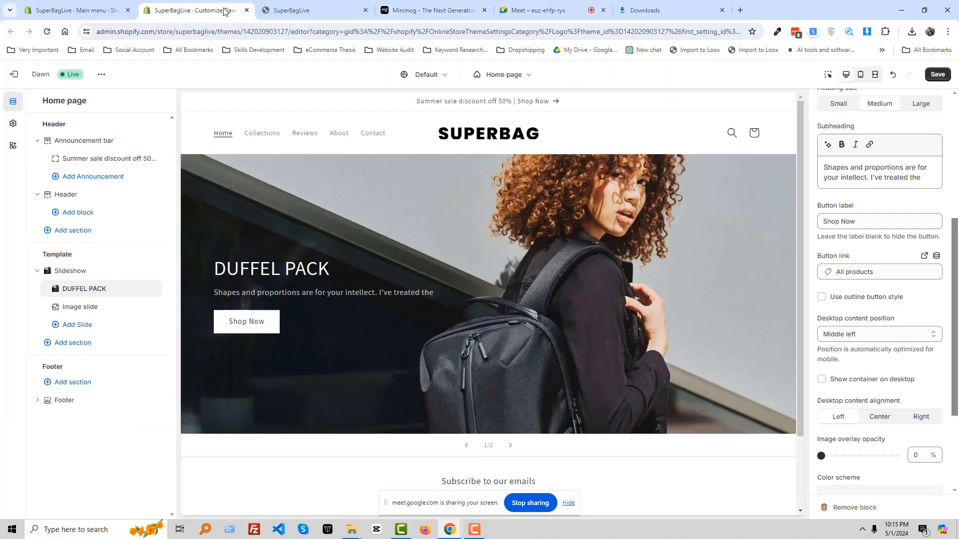
Open the second Image slide's settings and show the URBAN CARRIER slide on the Minimog demo as its reference
{"action": "left_click", "coordinate": [108, 314]}
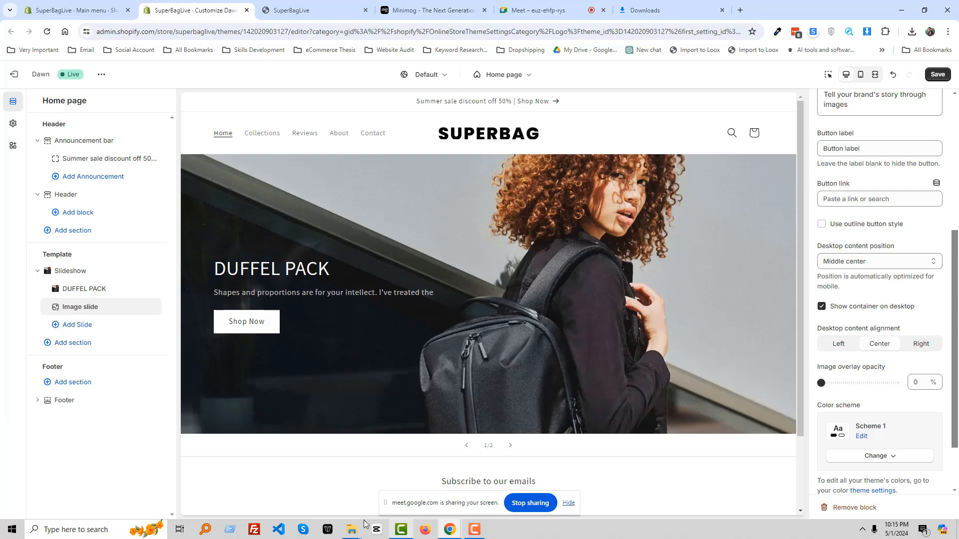
{"action": "left_click", "coordinate": [427, 10]}
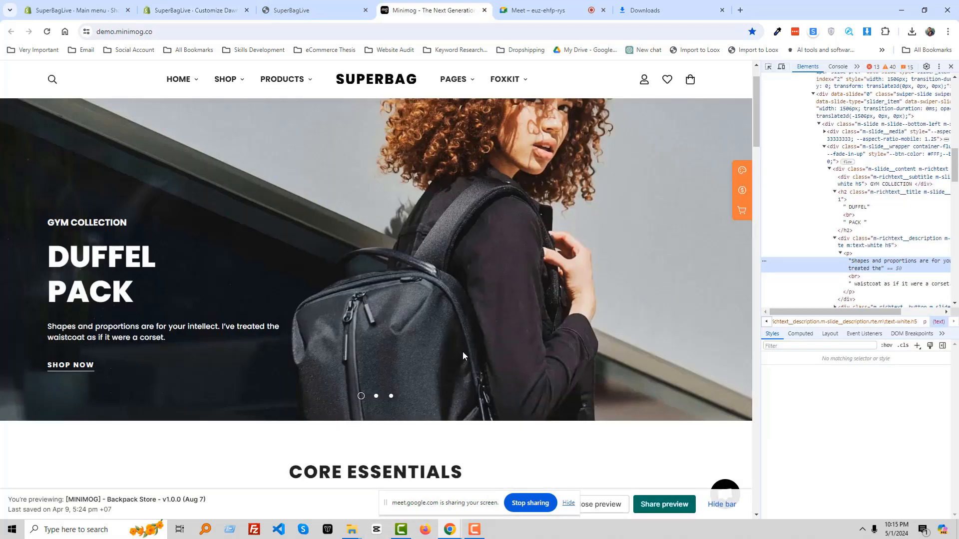
{"action": "left_click", "coordinate": [377, 396]}
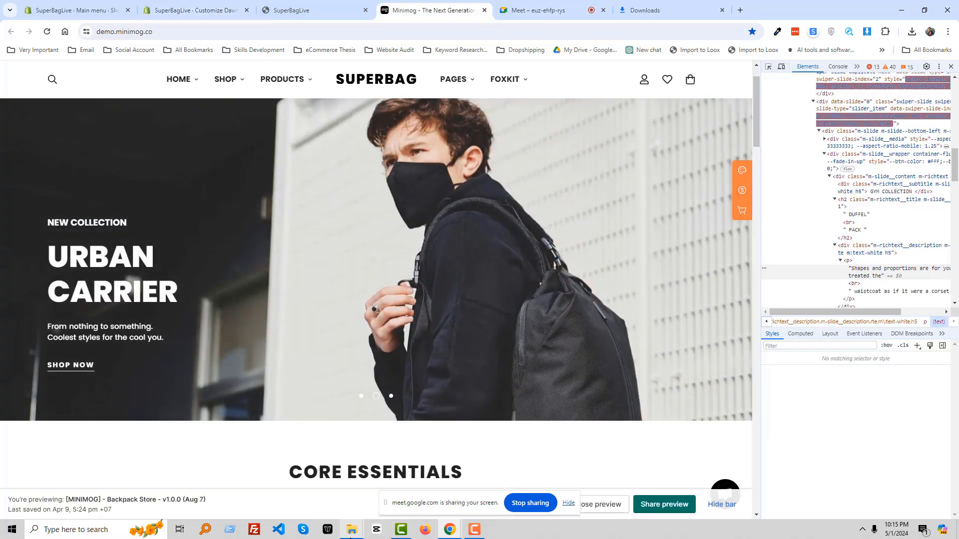
Find the URBAN CARRIER slide's masked-man photo in the Super Bag Store folder and rename it "Slider - 2.jpg"
{"action": "mouse_move", "coordinate": [352, 530]}
{"action": "left_click", "coordinate": [424, 462]}
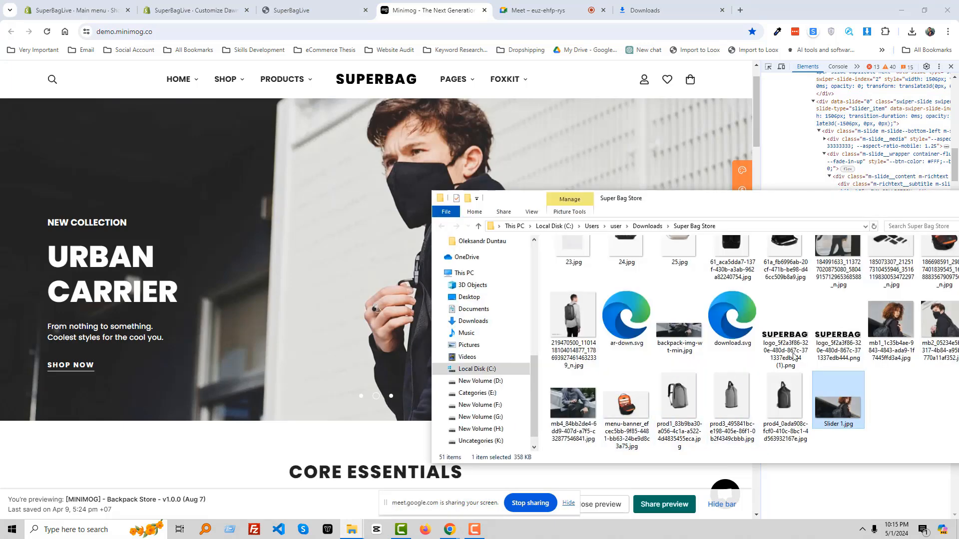
{"action": "left_click_drag", "start_coordinate": [833, 199], "coordinate": [758, 187]}
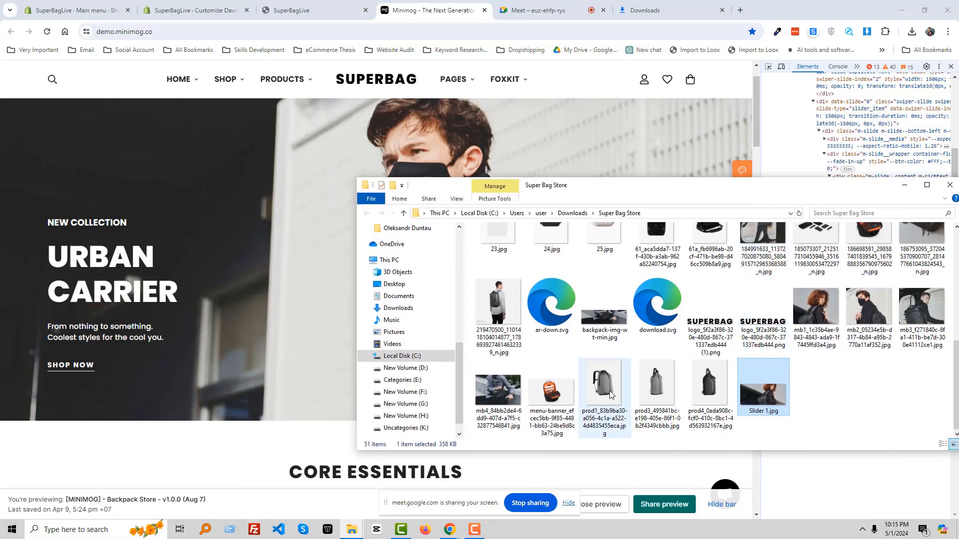
{"action": "scroll", "coordinate": [847, 370], "scroll_direction": "up", "scroll_amount": 1}
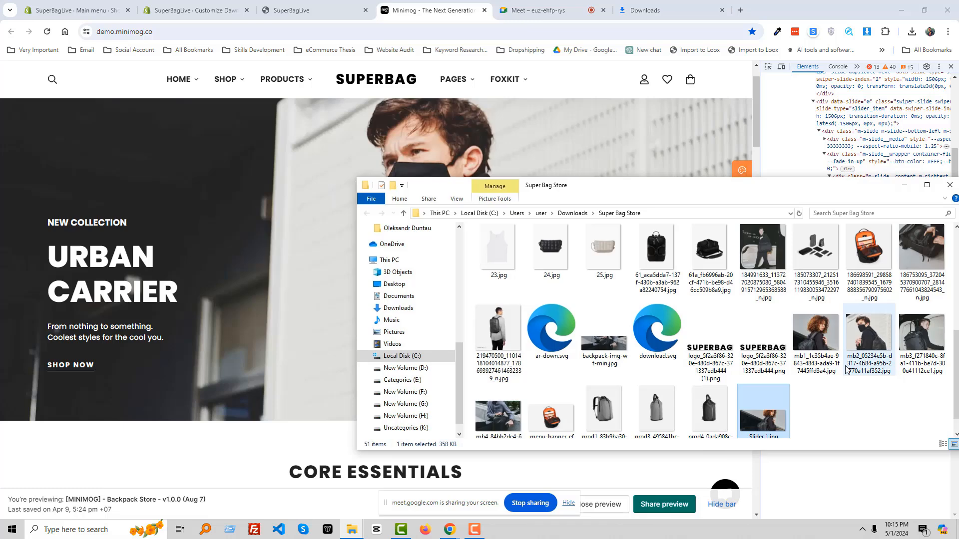
{"action": "scroll", "coordinate": [847, 370], "scroll_direction": "up", "scroll_amount": 5}
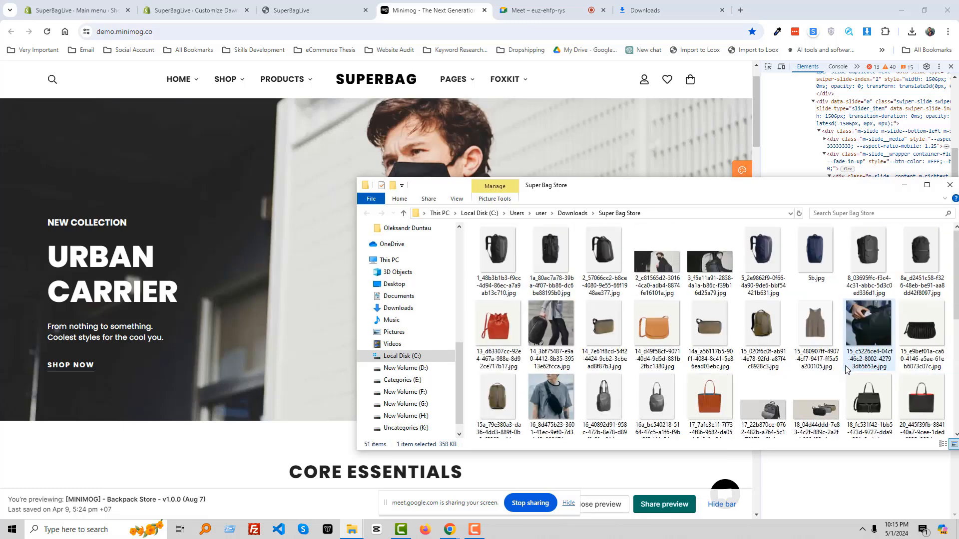
{"action": "left_click", "coordinate": [663, 286]}
{"action": "key", "text": "F2"}
{"action": "type", "text": "Sl"}
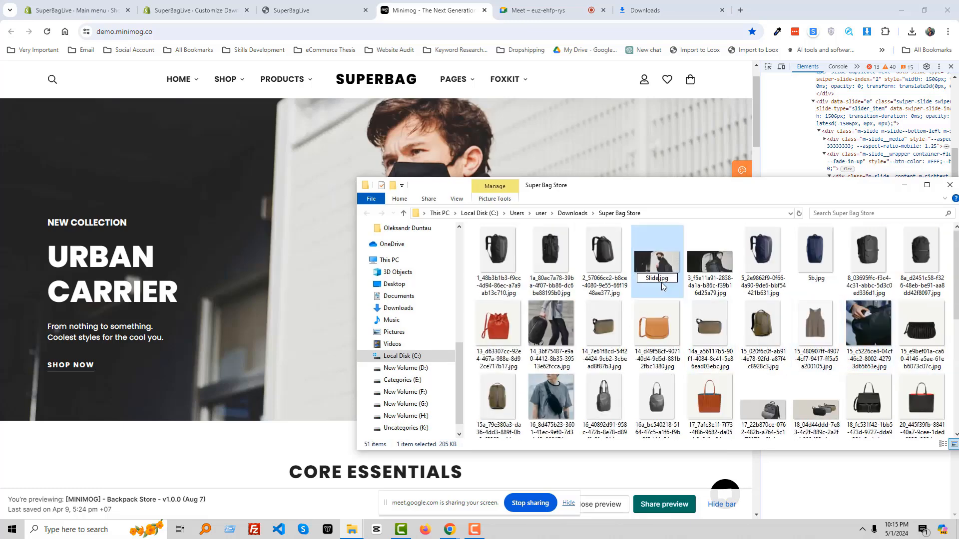
{"action": "type", "text": "ider 1"}
{"action": "key", "text": "Return"}
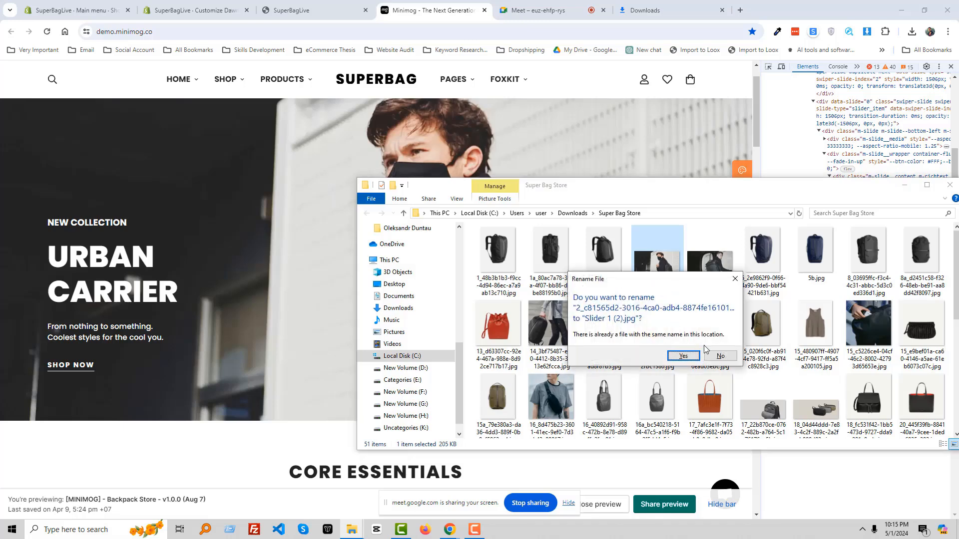
{"action": "left_click", "coordinate": [720, 355]}
{"action": "type", "text": "Slider 2.jpg"}
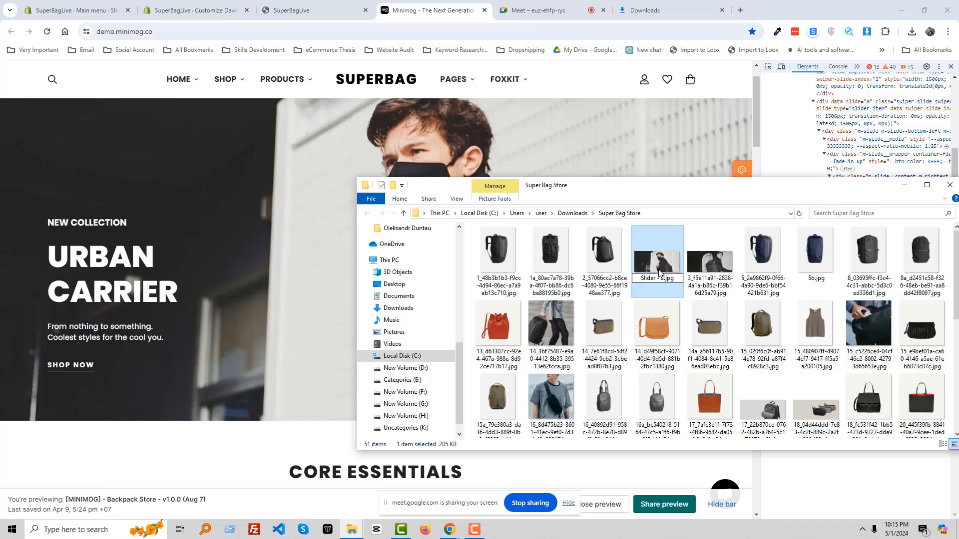
{"action": "key", "text": "Return"}
Upload the Slider - 2 image from the Super Bag Store folder through the second Image slide's image picker
{"action": "left_click", "coordinate": [195, 10]}
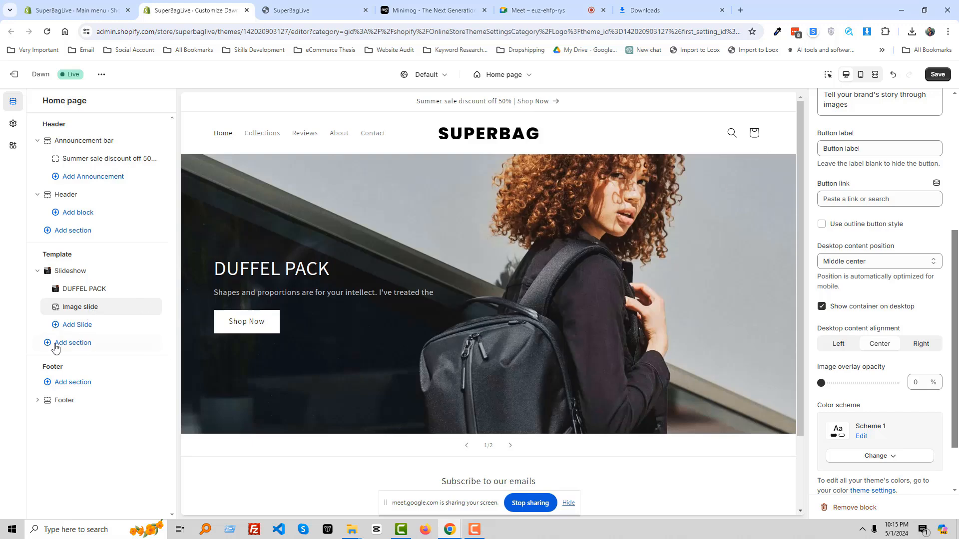
{"action": "scroll", "coordinate": [849, 286], "scroll_direction": "down", "scroll_amount": 2}
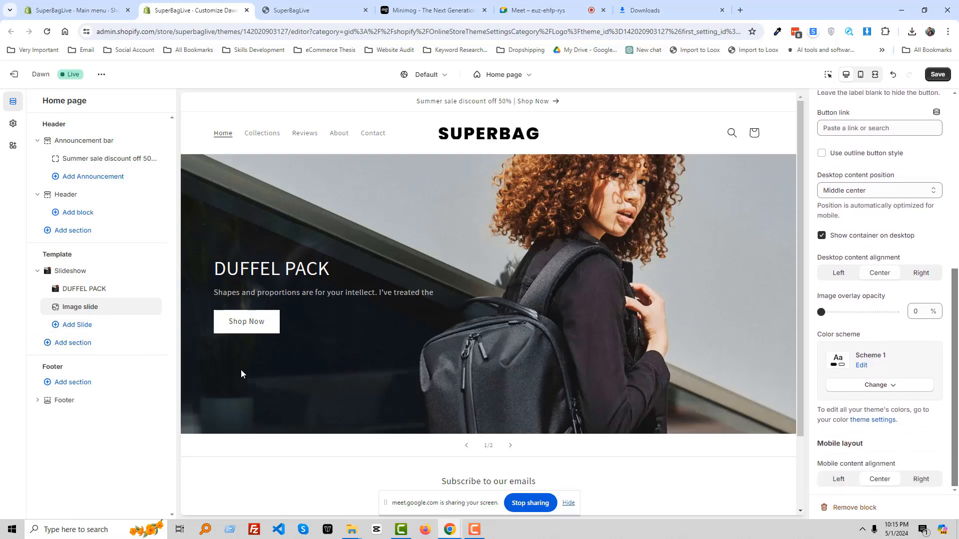
{"action": "scroll", "coordinate": [856, 268], "scroll_direction": "up", "scroll_amount": 7}
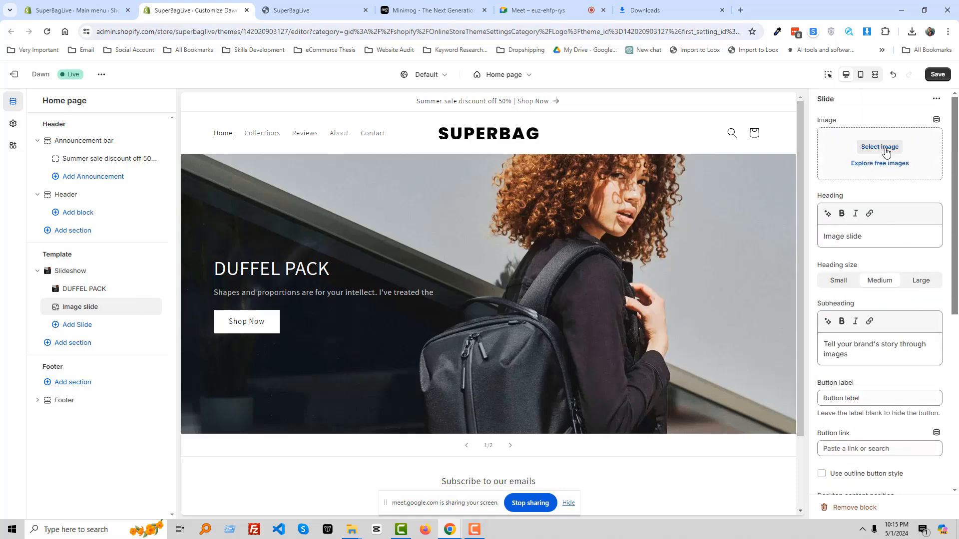
{"action": "left_click", "coordinate": [886, 152]}
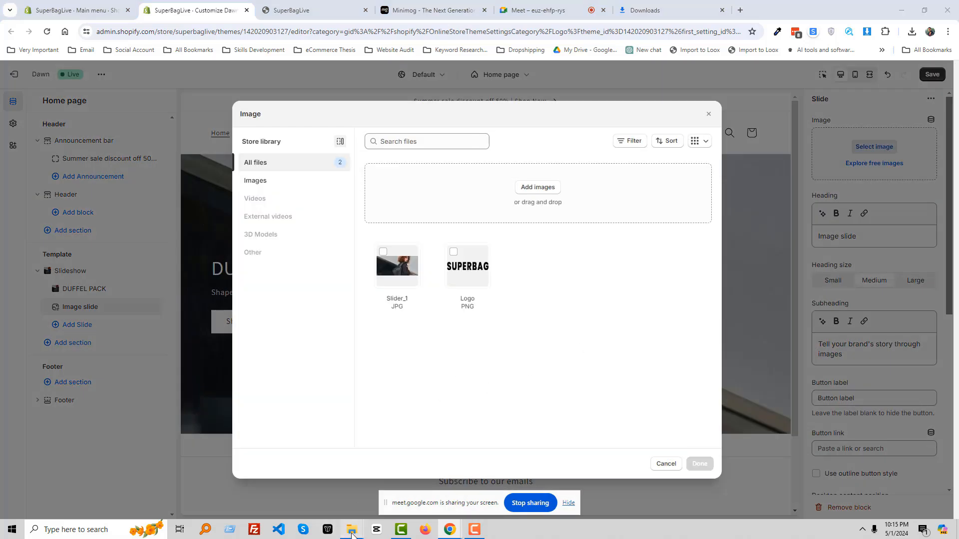
{"action": "mouse_move", "coordinate": [351, 529]}
{"action": "left_click", "coordinate": [417, 509]}
{"action": "left_click_drag", "start_coordinate": [710, 395], "coordinate": [321, 315]}
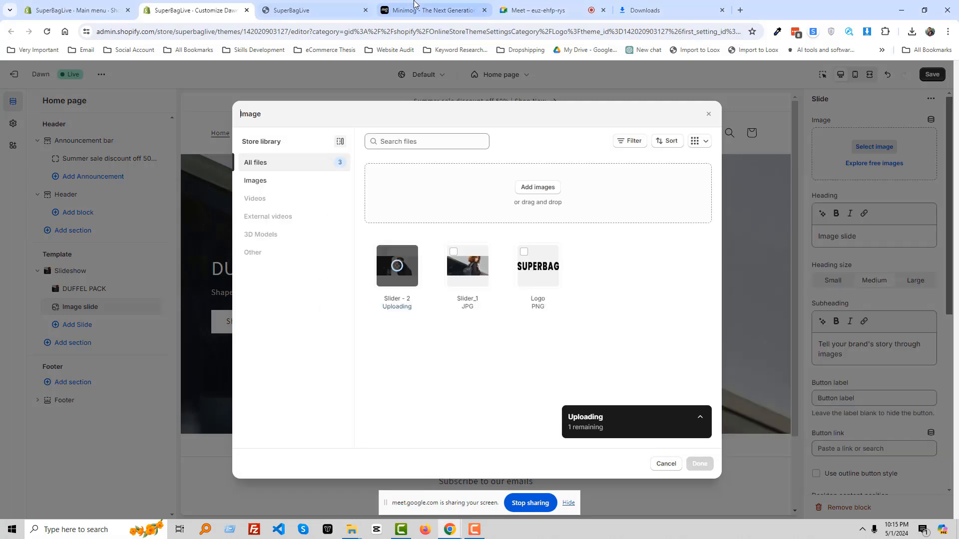
Inspect the URBAN CARRIER slide's description on the Minimog demo and copy its first line, "From nothing to something."
{"action": "left_click", "coordinate": [414, 4]}
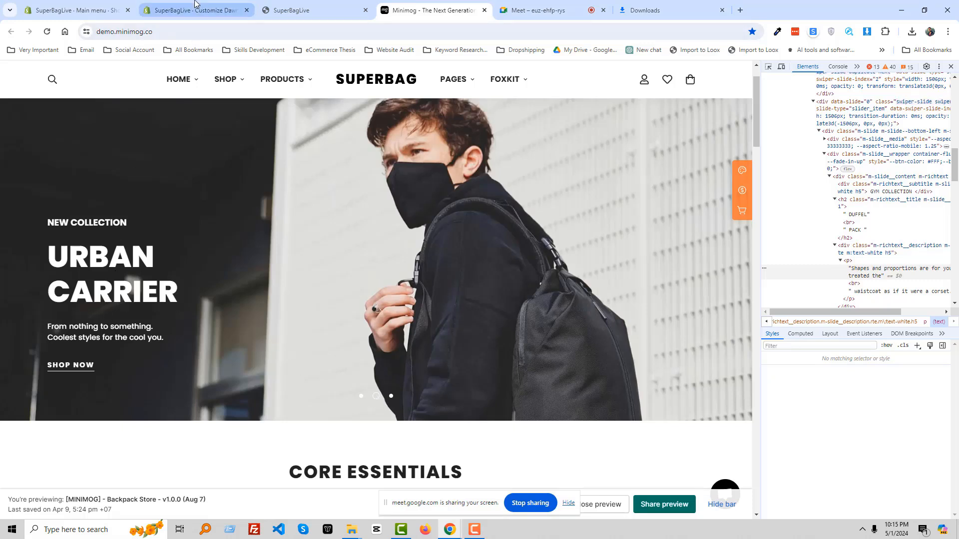
{"action": "key", "text": "ctrl+shift+c"}
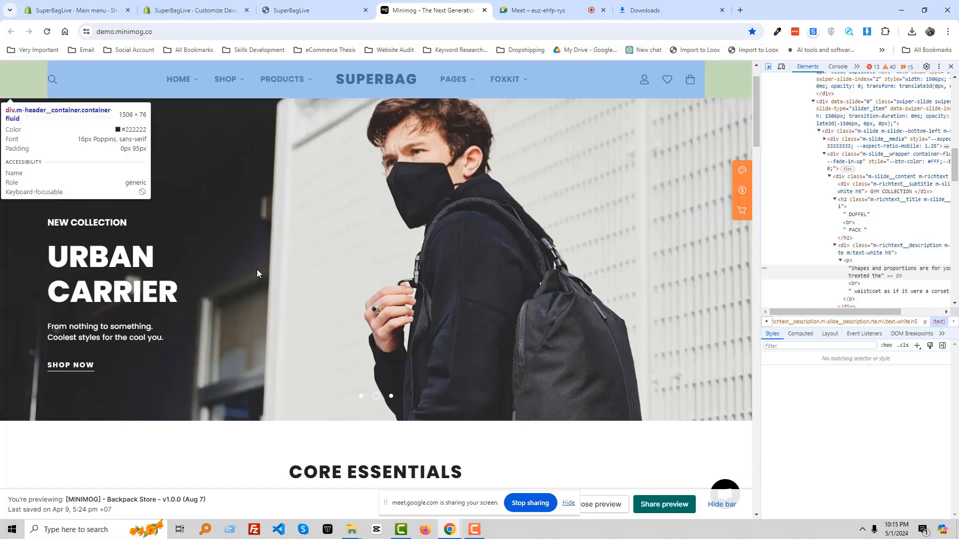
{"action": "left_click", "coordinate": [856, 192]}
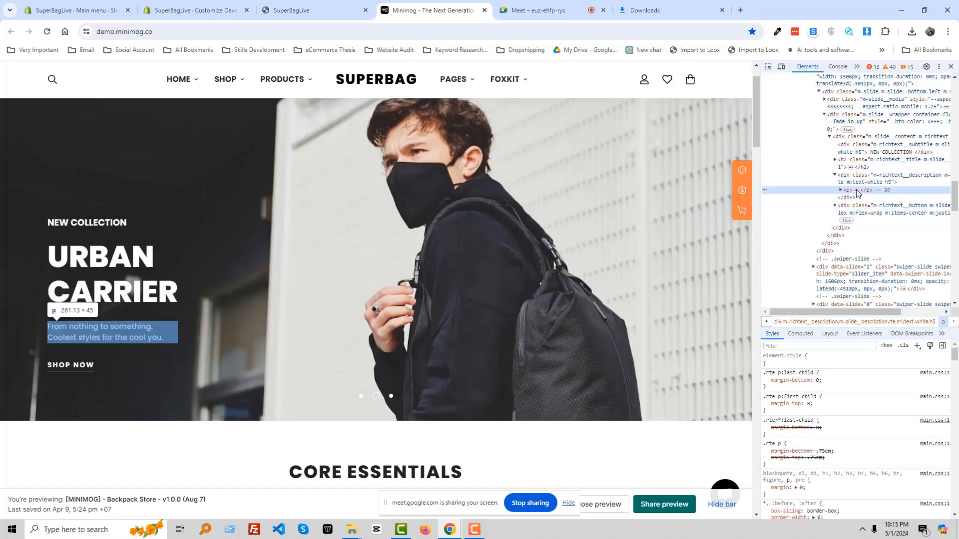
{"action": "double_click", "coordinate": [855, 198]}
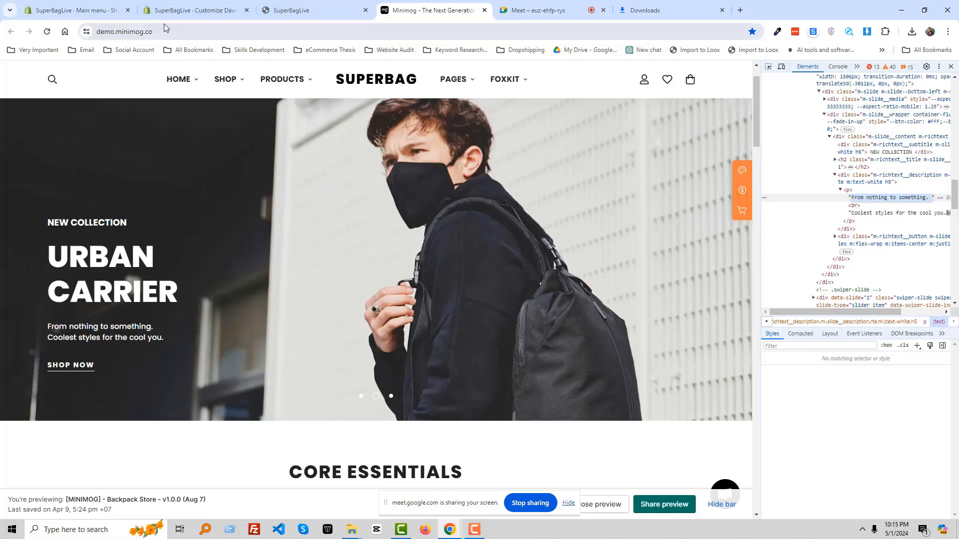
Return to the theme editor, apply the uploaded Slider_-_2 image to the second slide, and set its heading to "Urban Career"
{"action": "left_click", "coordinate": [222, 8]}
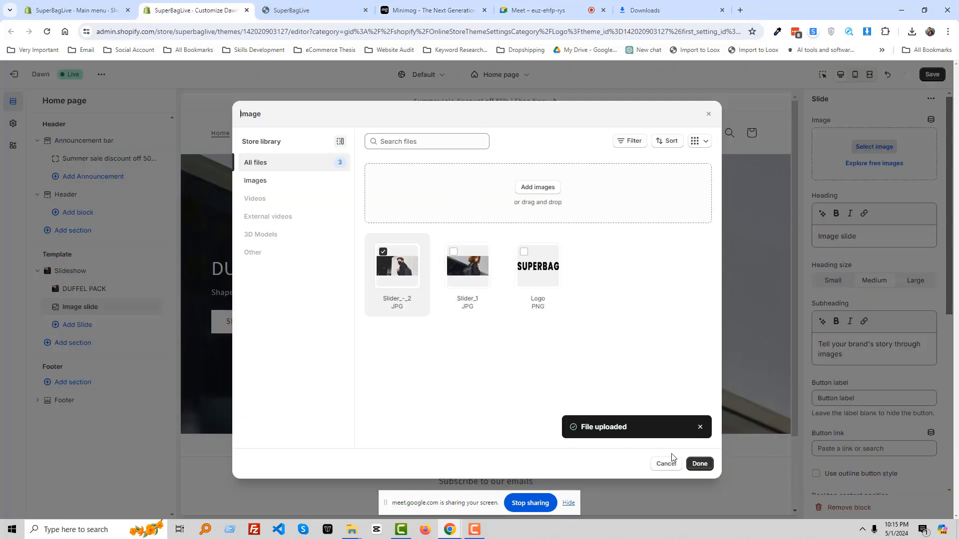
{"action": "left_click", "coordinate": [699, 463]}
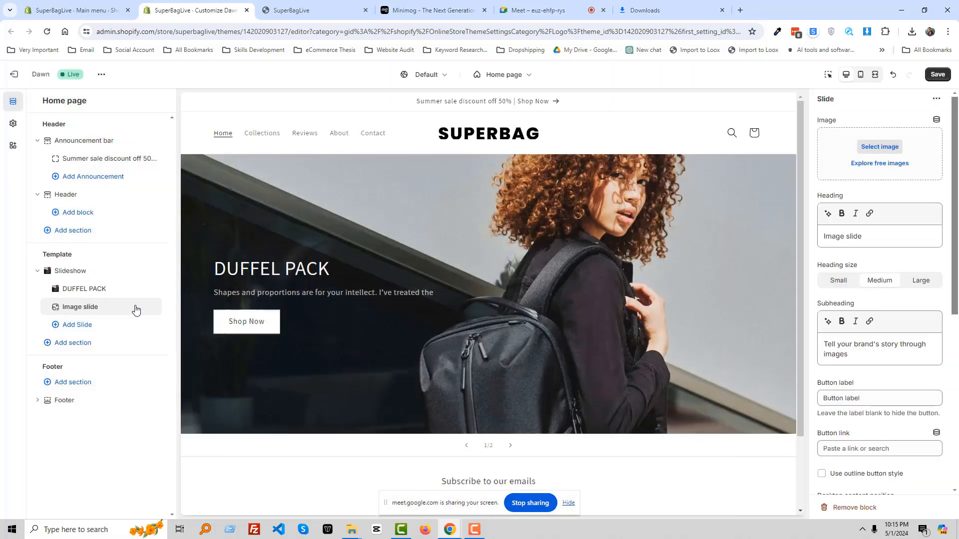
{"action": "left_click", "coordinate": [873, 241]}
{"action": "left_click", "coordinate": [867, 418]}
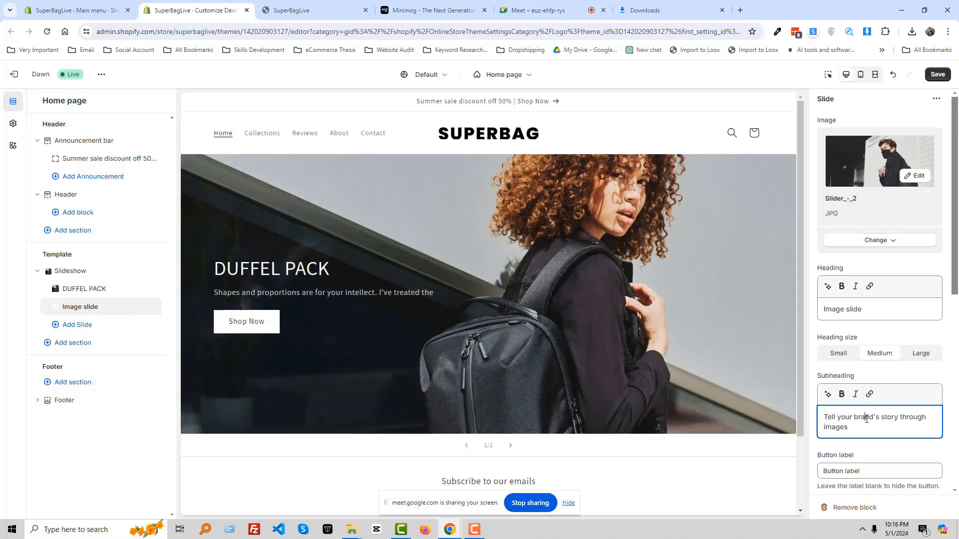
{"action": "left_click", "coordinate": [853, 315]}
{"action": "key", "text": "ctrl+a"}
{"action": "type", "text": "U"}
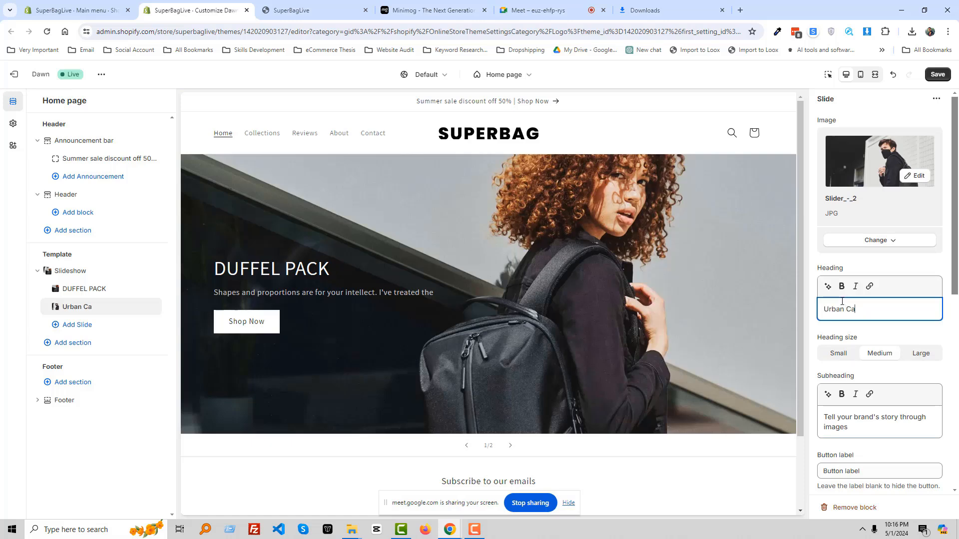
Set the slide's subheading to "From nothing to something. <br> Coolest styles for the cool you.", copying both sentences from the Minimog demo
{"action": "left_click", "coordinate": [863, 428]}
{"action": "key", "text": "ctrl+a"}
{"action": "key", "text": "ctrl+v"}
{"action": "left_click", "coordinate": [429, 10]}
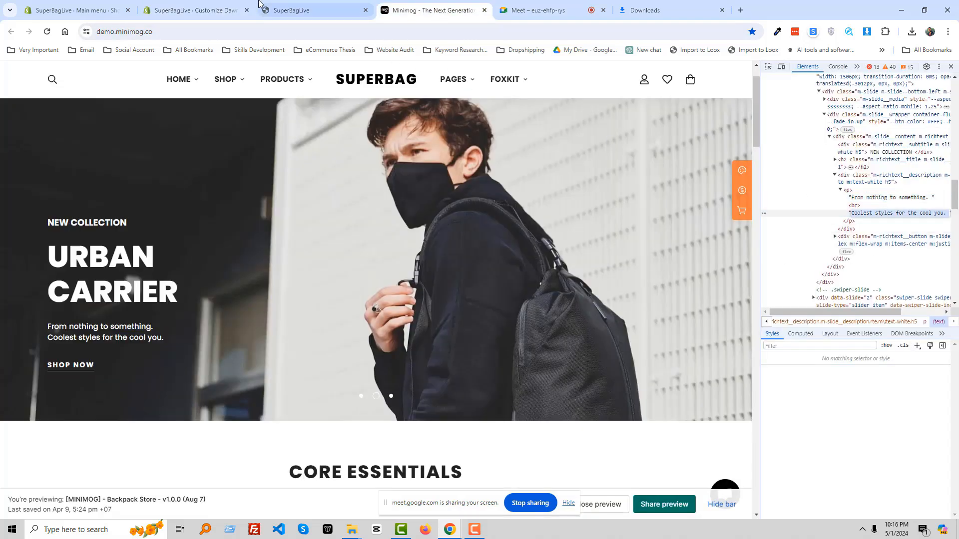
{"action": "left_click", "coordinate": [194, 10]}
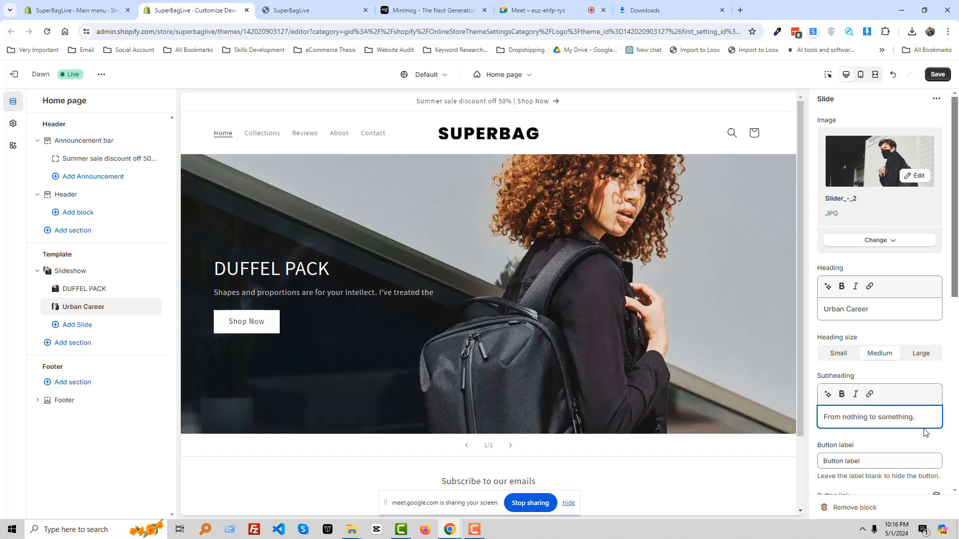
{"action": "type", "text": "<br>"}
{"action": "key", "text": "ctrl+v"}
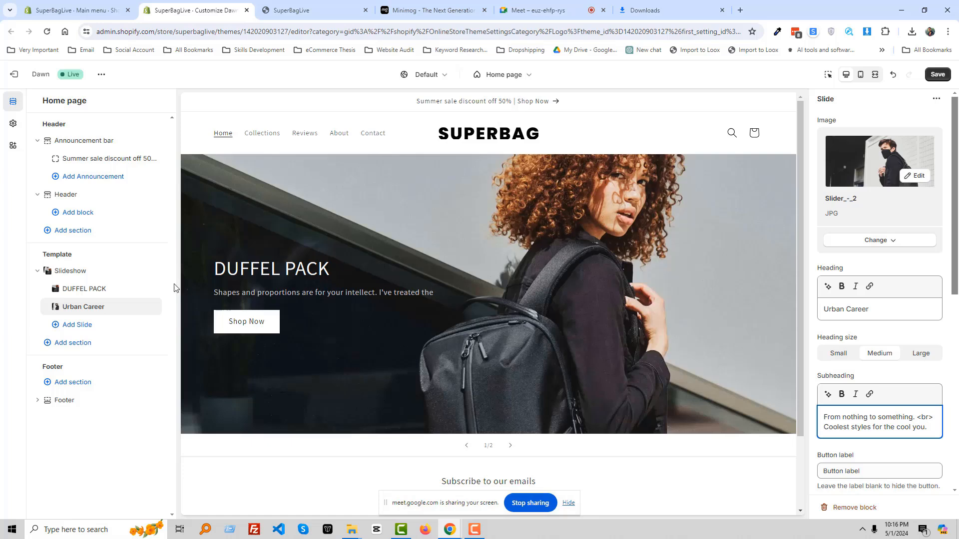
Reselect the Urban Career slide and show it in the slideshow preview to check its text and image
{"action": "left_click", "coordinate": [95, 290]}
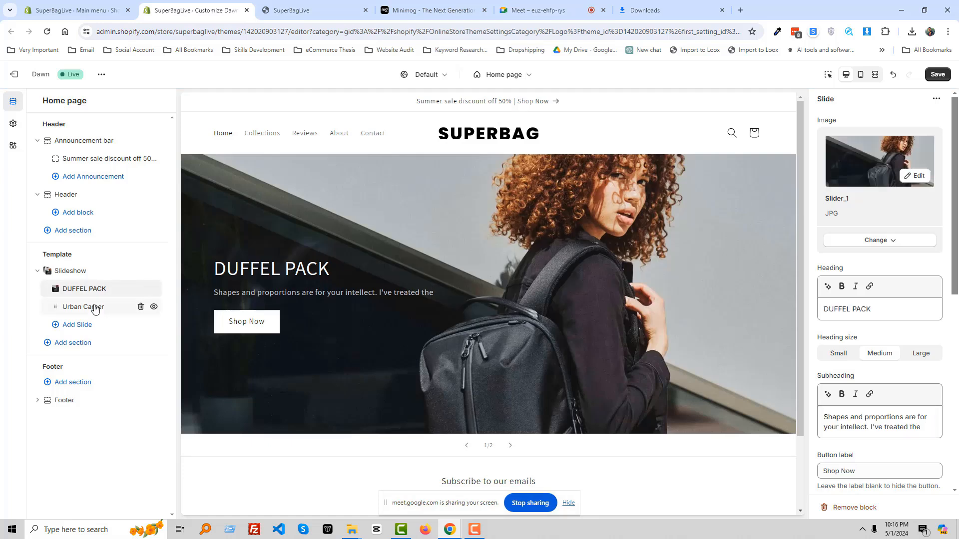
{"action": "left_click", "coordinate": [95, 308]}
{"action": "scroll", "coordinate": [505, 326], "scroll_direction": "down", "scroll_amount": 1}
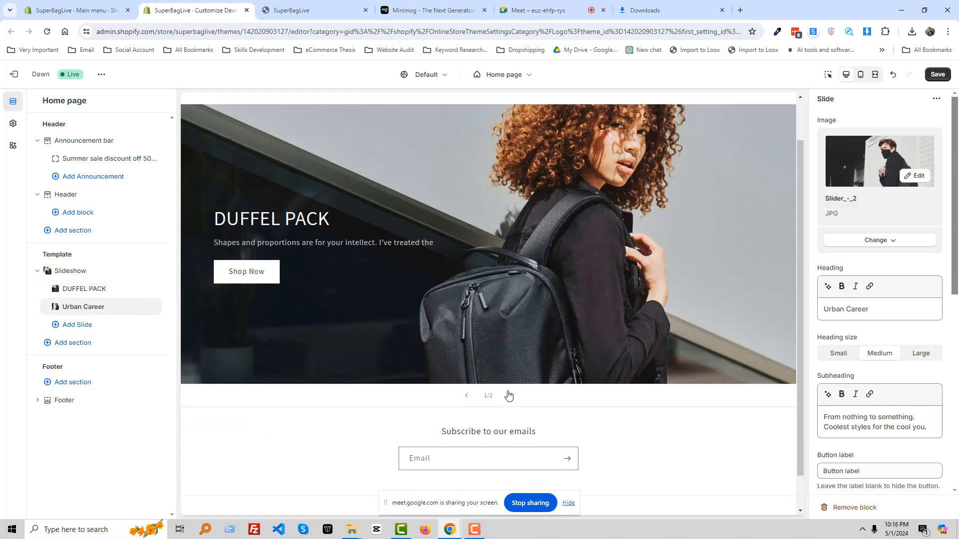
{"action": "left_click", "coordinate": [510, 396]}
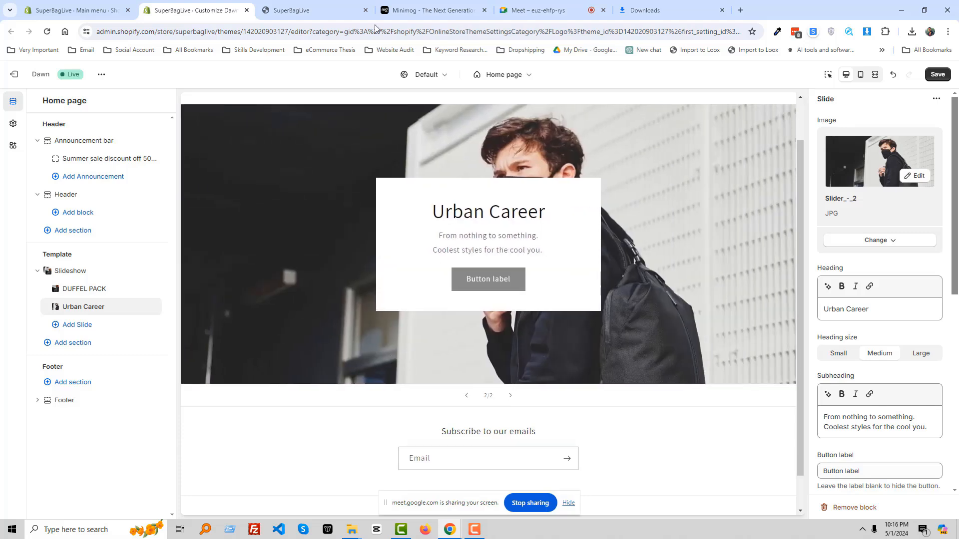
Switch to the Google Meet call, admit the waiting participant, and return to the theme editor
{"action": "left_click", "coordinate": [538, 10]}
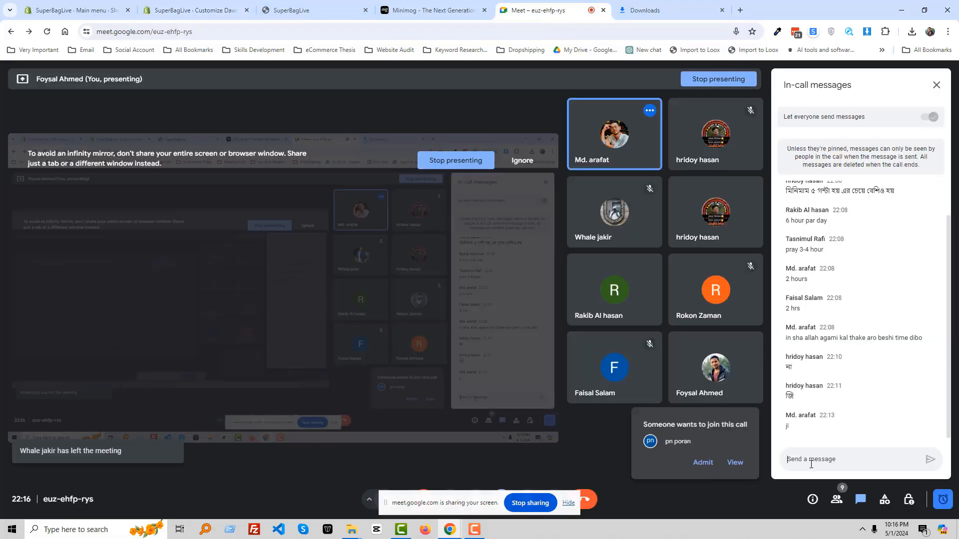
{"action": "left_click", "coordinate": [704, 461]}
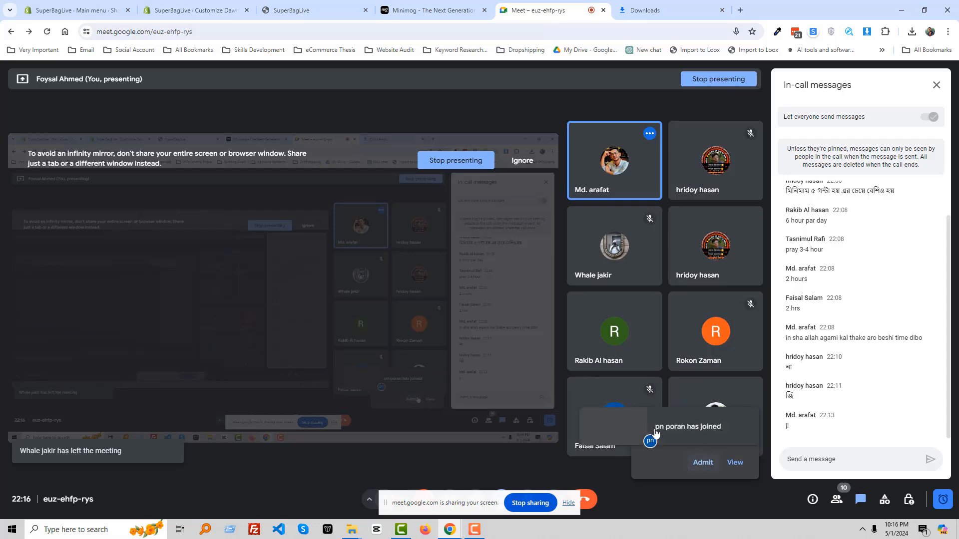
{"action": "left_click", "coordinate": [268, 4]}
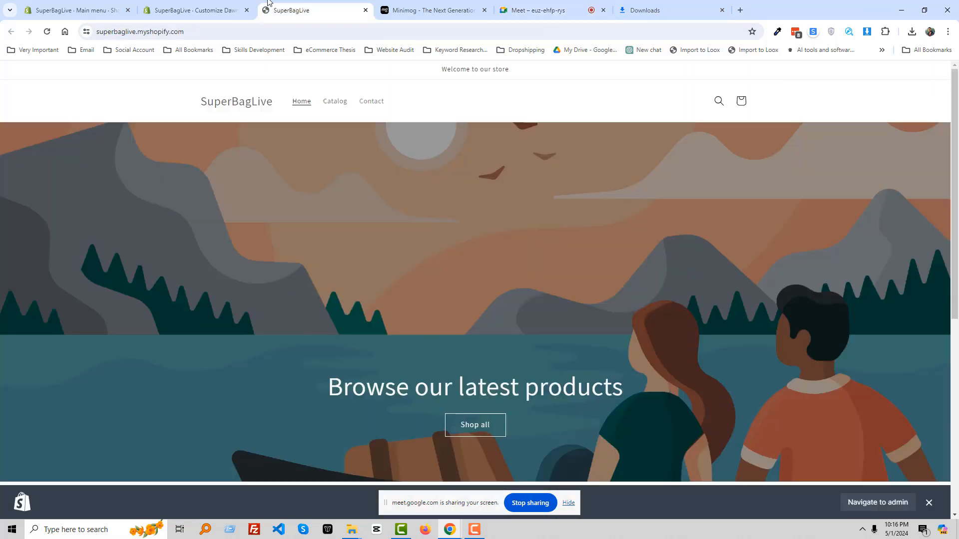
{"action": "left_click", "coordinate": [198, 10]}
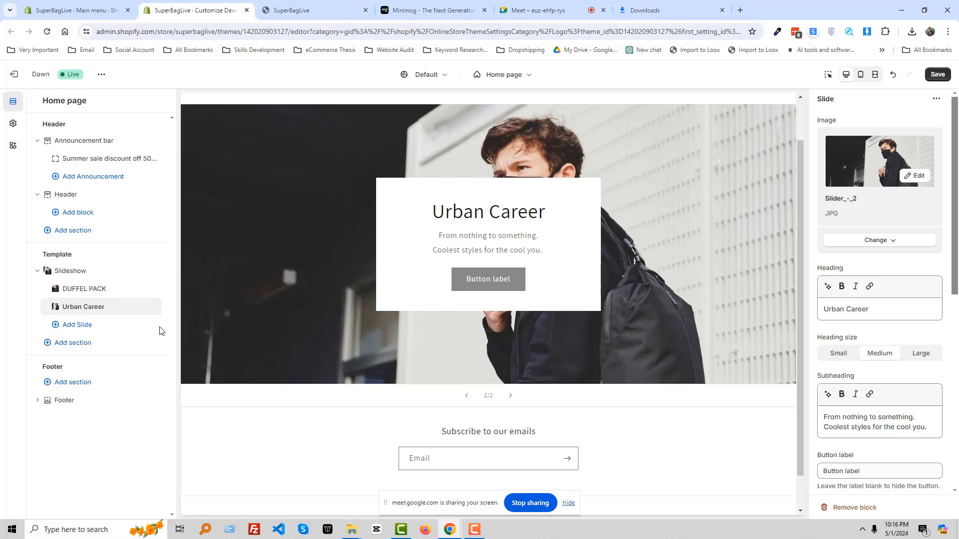
Retype the <br> break between the two subheading sentences, and delete it to leave the text on one line
{"action": "scroll", "coordinate": [910, 311], "scroll_direction": "down", "scroll_amount": 1}
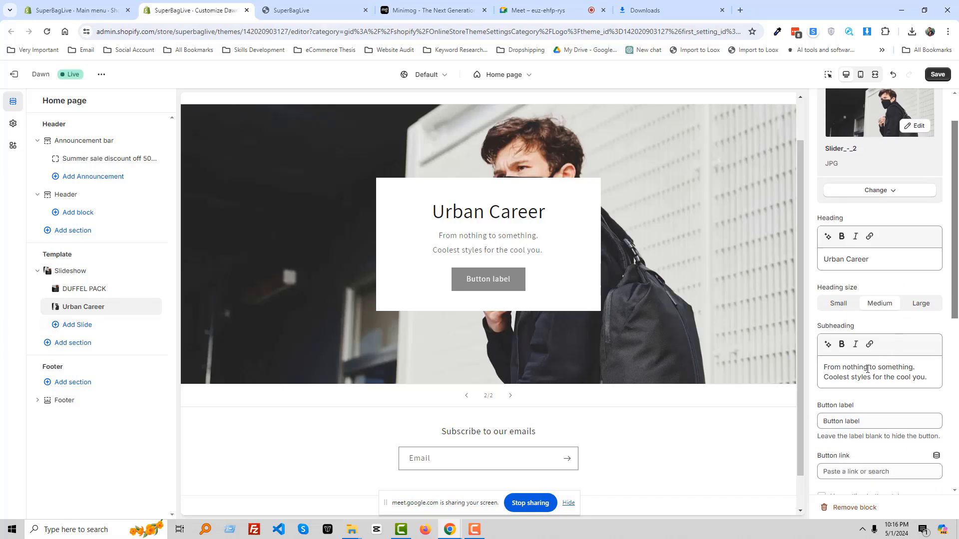
{"action": "left_click", "coordinate": [924, 369]}
{"action": "type", "text": "<"}
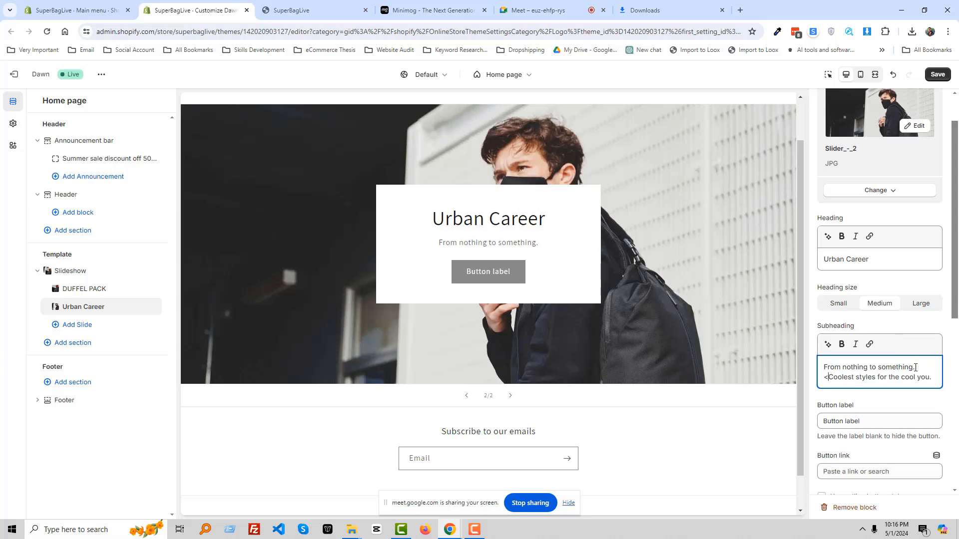
{"action": "type", "text": "br>"}
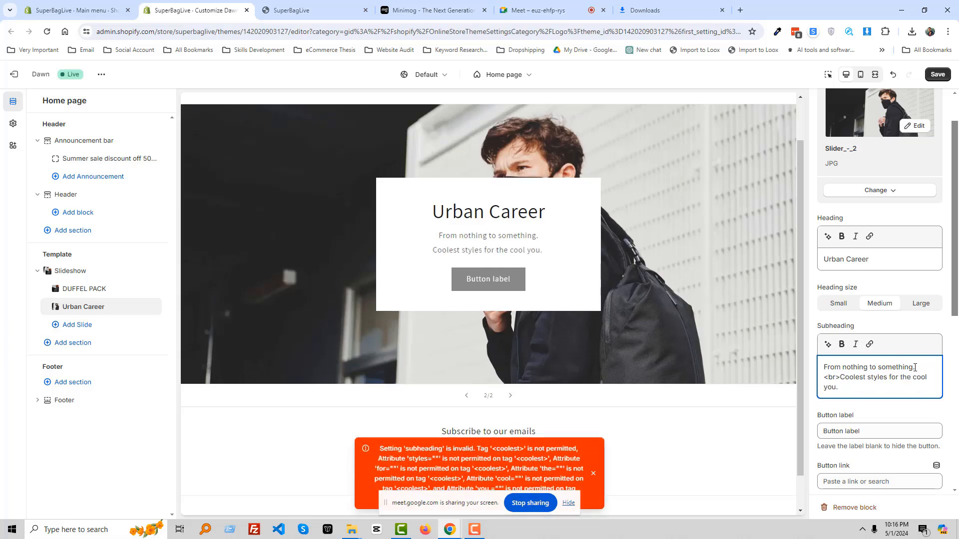
{"action": "key", "text": "shift+Left"}
{"action": "key", "text": "shift+Left"}
{"action": "key", "text": "shift+Left"}
{"action": "key", "text": "shift+Left"}
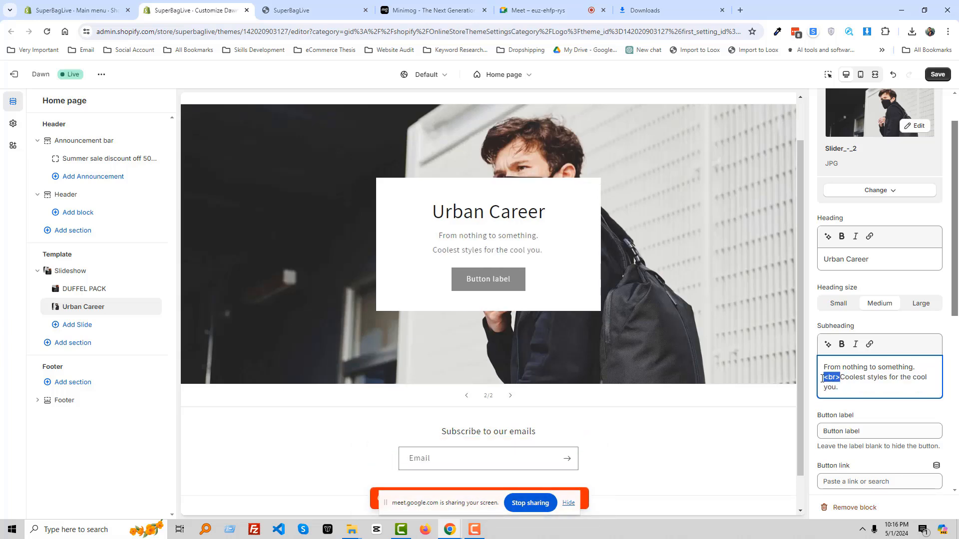
{"action": "key", "text": "BackSpace"}
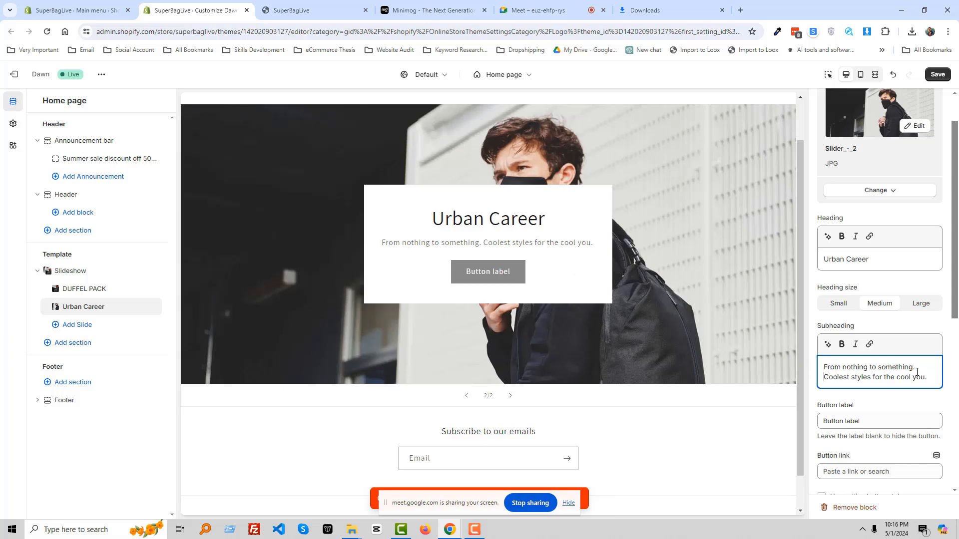
Set the Urban Career slide's button label to "Shop"
{"action": "scroll", "coordinate": [898, 384], "scroll_direction": "down", "scroll_amount": 2}
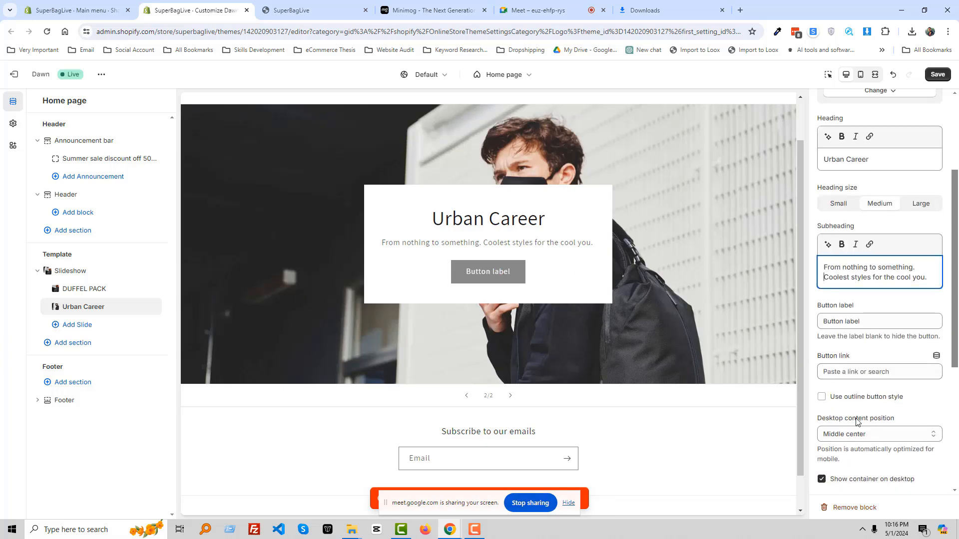
{"action": "scroll", "coordinate": [844, 350], "scroll_direction": "up", "scroll_amount": 3}
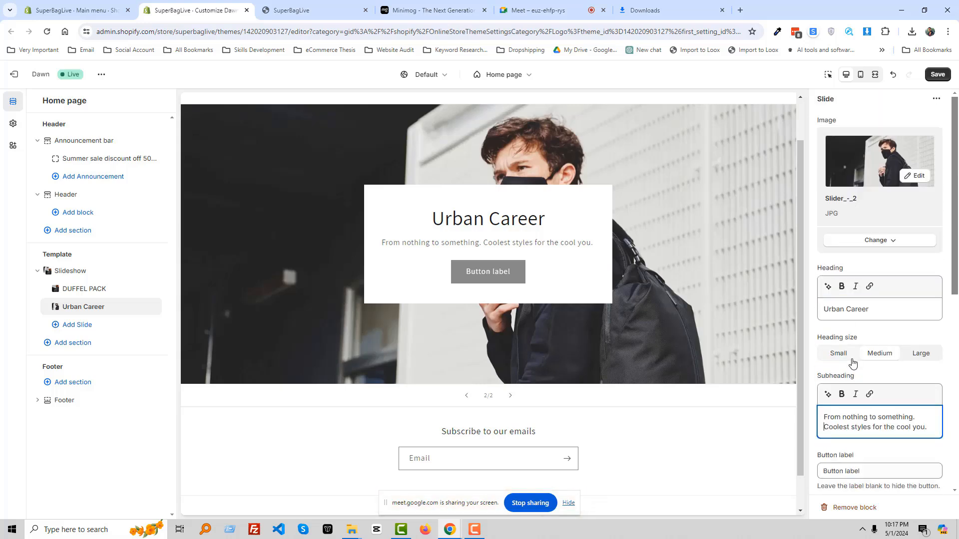
{"action": "scroll", "coordinate": [852, 372], "scroll_direction": "down", "scroll_amount": 3}
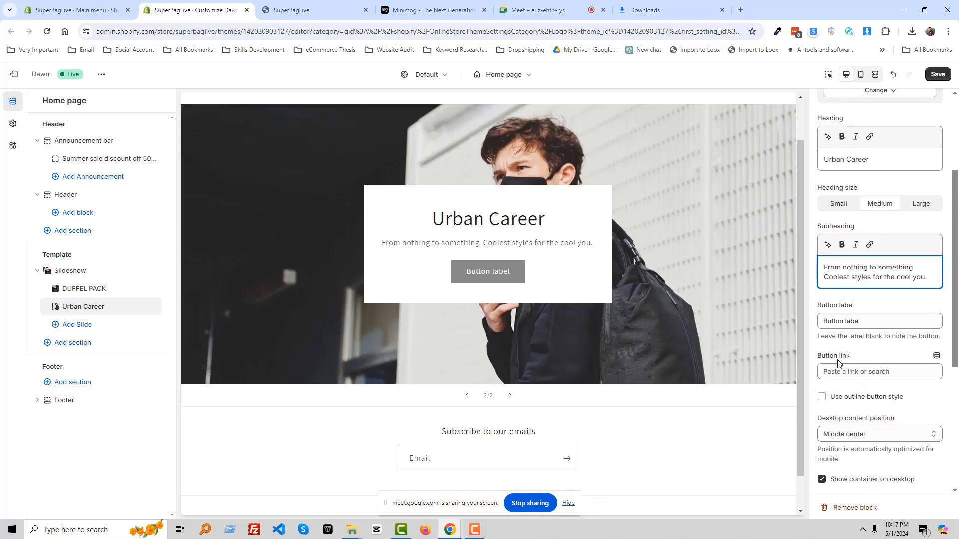
{"action": "triple_click", "coordinate": [849, 322]}
{"action": "type", "text": "Shop"}
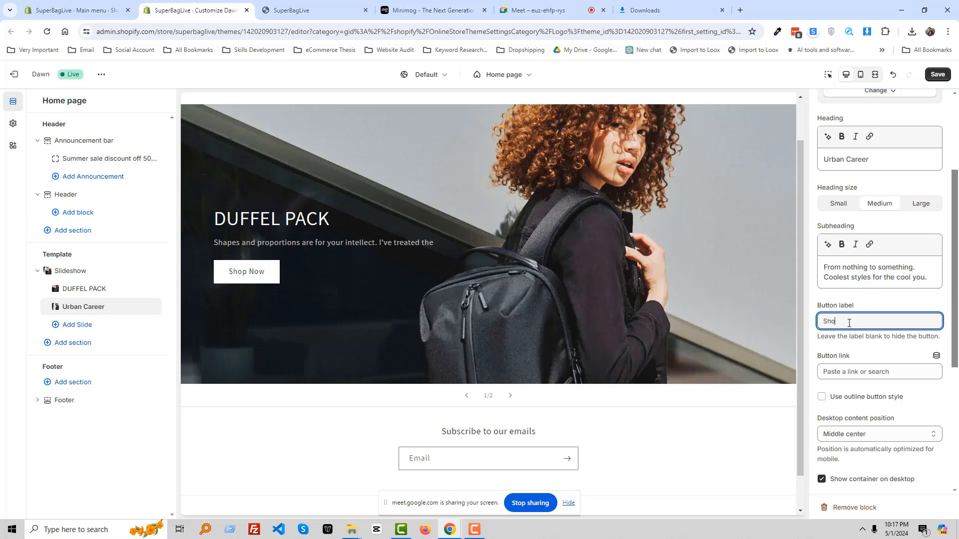
Set the slide's desktop content position to Middle left and show the second slide in the preview
{"action": "left_click", "coordinate": [867, 434]}
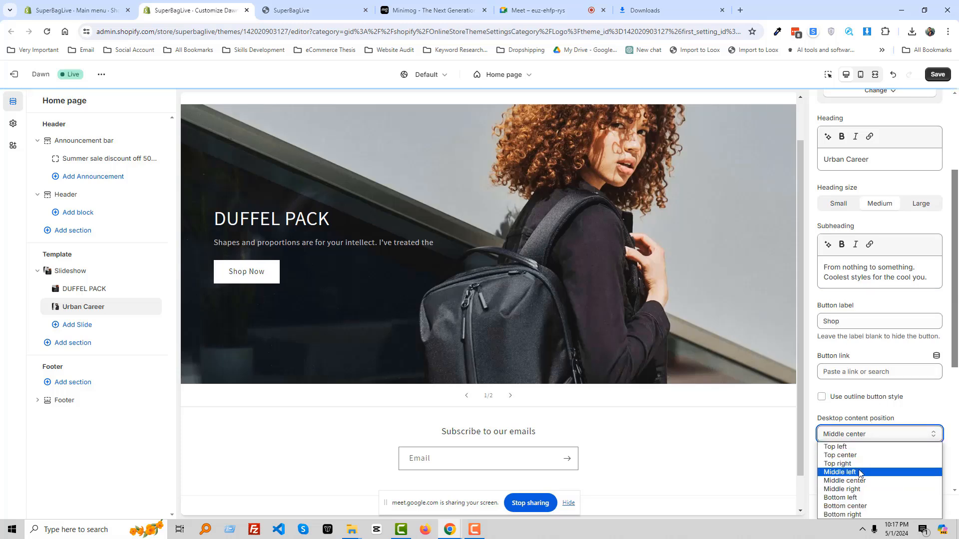
{"action": "left_click", "coordinate": [859, 472]}
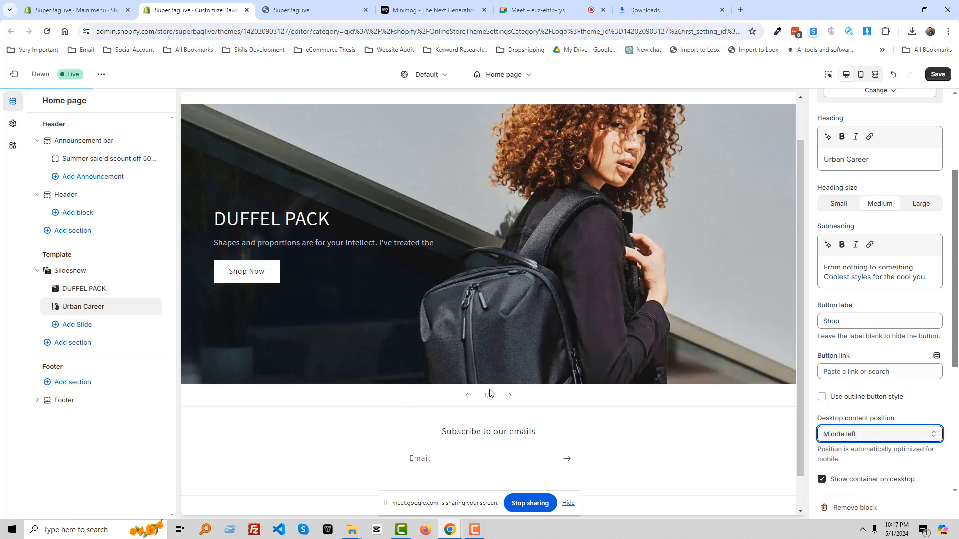
{"action": "left_click", "coordinate": [509, 396]}
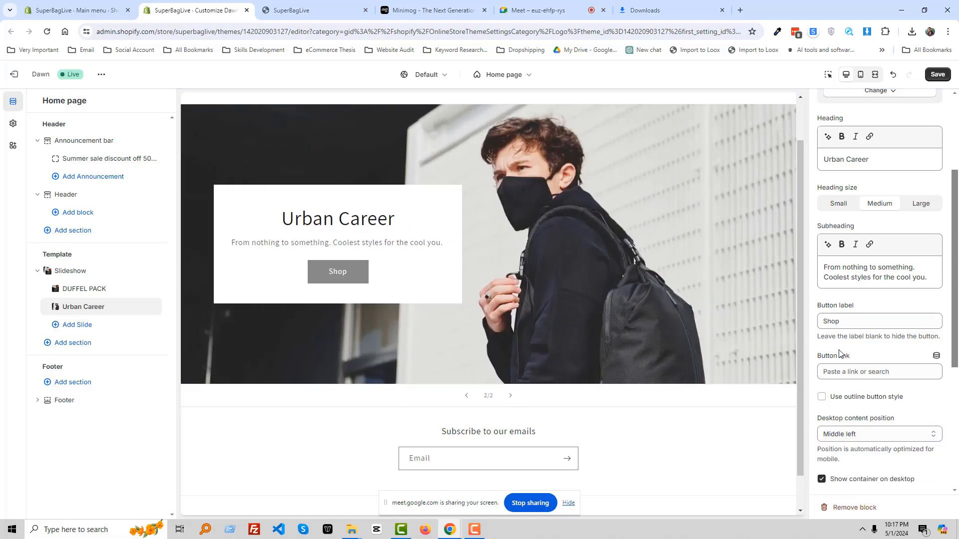
Turn off the Urban Career slide's desktop container and set its desktop content alignment to Left
{"action": "scroll", "coordinate": [900, 294], "scroll_direction": "up", "scroll_amount": 3}
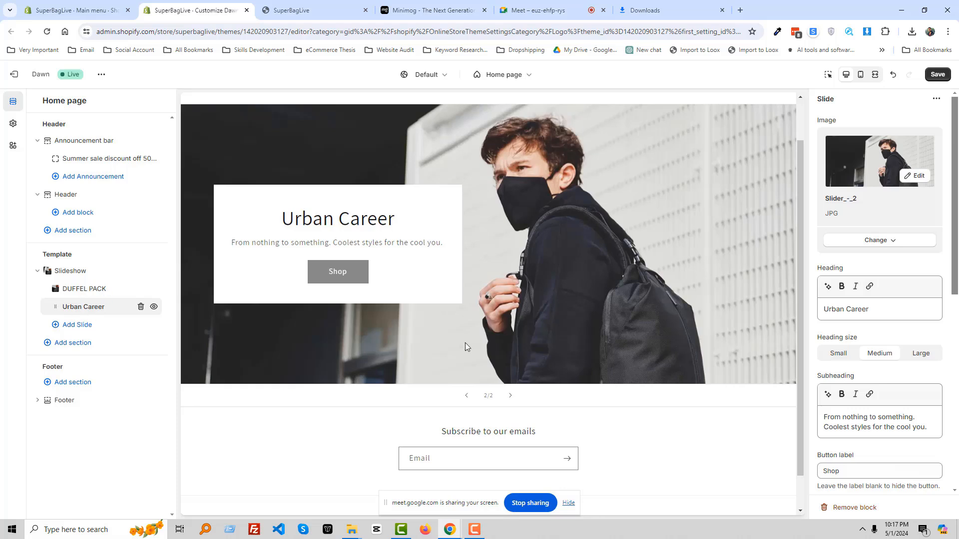
{"action": "scroll", "coordinate": [856, 339], "scroll_direction": "down", "scroll_amount": 4}
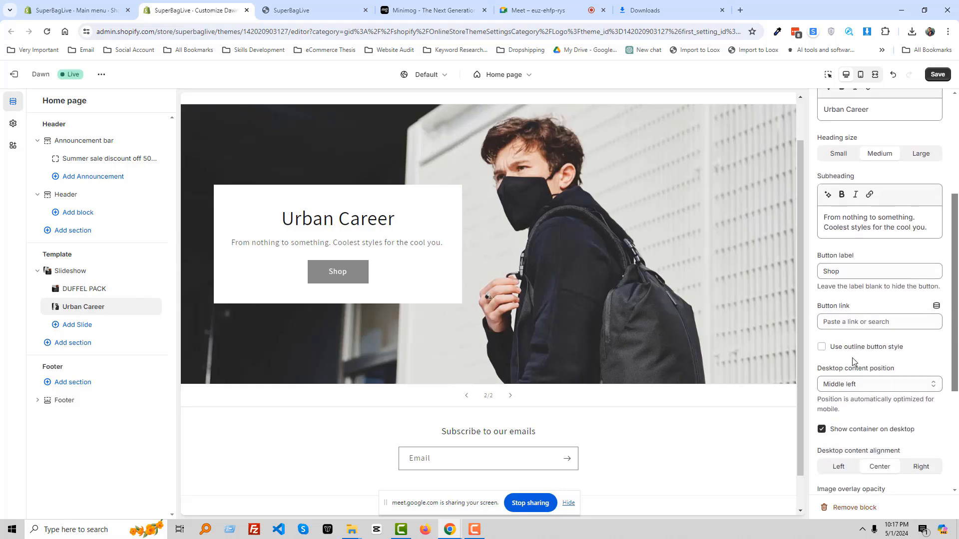
{"action": "scroll", "coordinate": [854, 360], "scroll_direction": "down", "scroll_amount": 1}
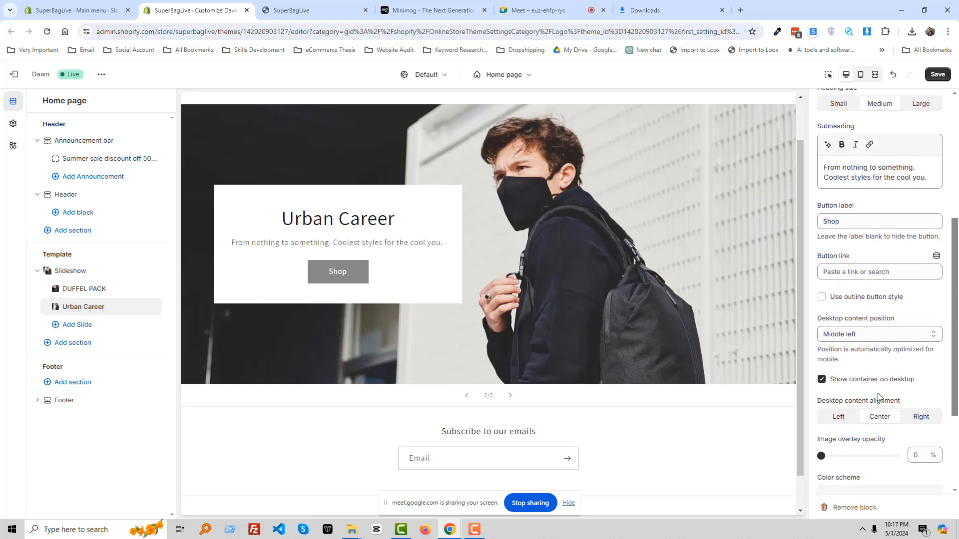
{"action": "scroll", "coordinate": [879, 397], "scroll_direction": "down", "scroll_amount": 1}
{"action": "left_click", "coordinate": [821, 329]}
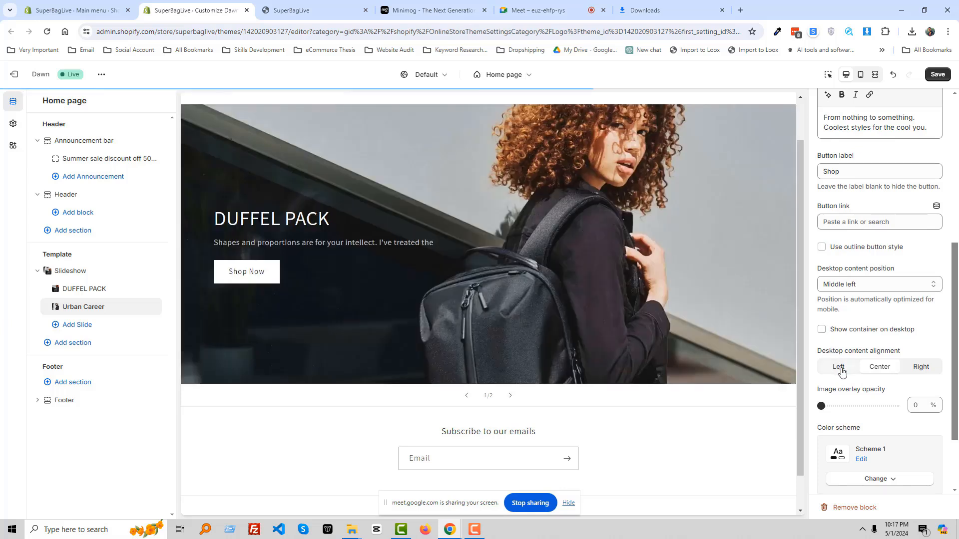
{"action": "left_click", "coordinate": [839, 369]}
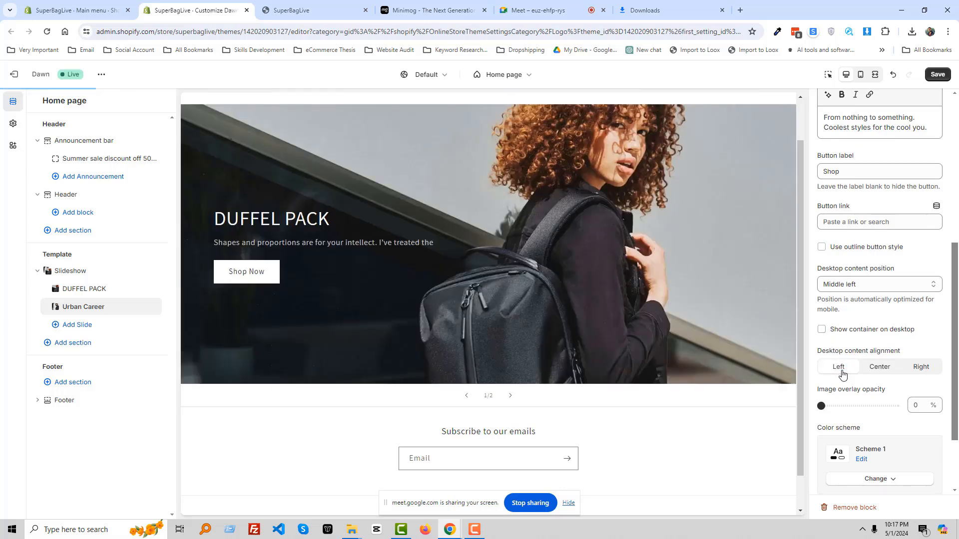
Show the second slide in the preview and change the Urban Career slide's button label to "Shop Now"
{"action": "left_click", "coordinate": [510, 395]}
{"action": "scroll", "coordinate": [878, 402], "scroll_direction": "down", "scroll_amount": 2}
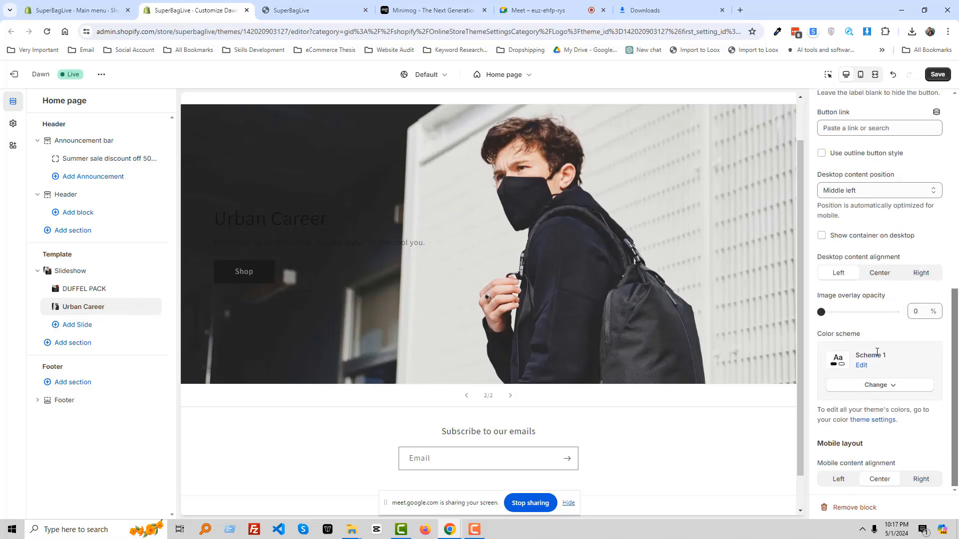
{"action": "scroll", "coordinate": [867, 356], "scroll_direction": "up", "scroll_amount": 5}
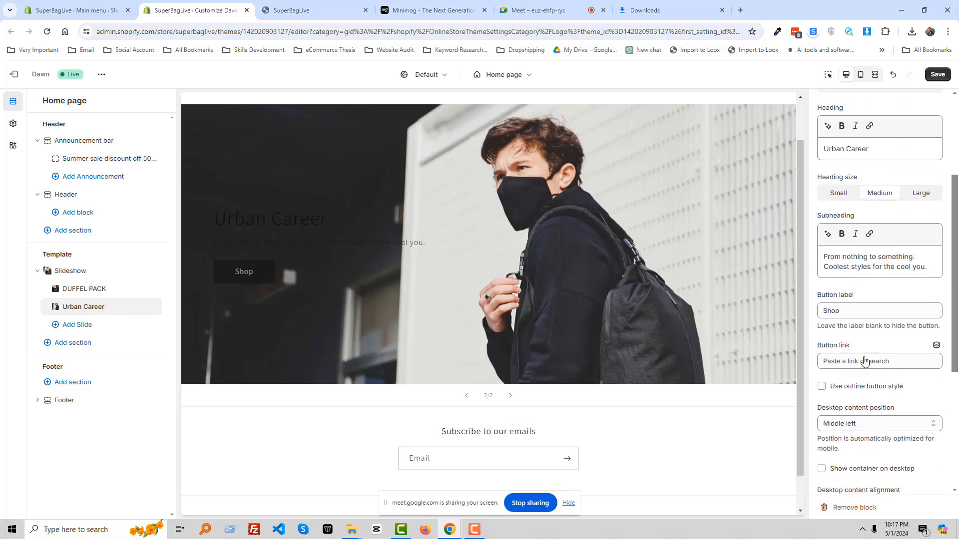
{"action": "left_click", "coordinate": [853, 331]}
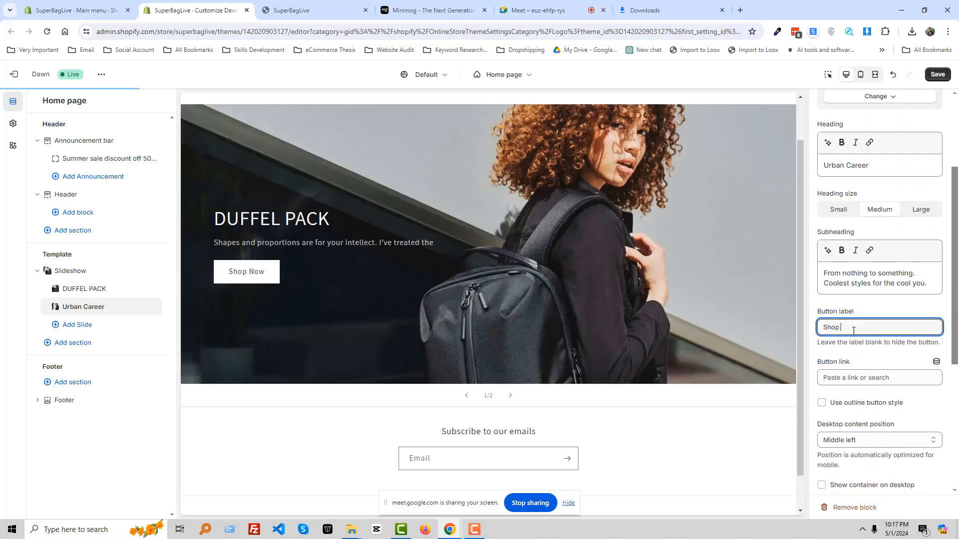
{"action": "type", "text": "Now"}
Try Scheme 4 as the Urban Career slide's color scheme and check the second slide in the preview
{"action": "scroll", "coordinate": [858, 346], "scroll_direction": "down", "scroll_amount": 5}
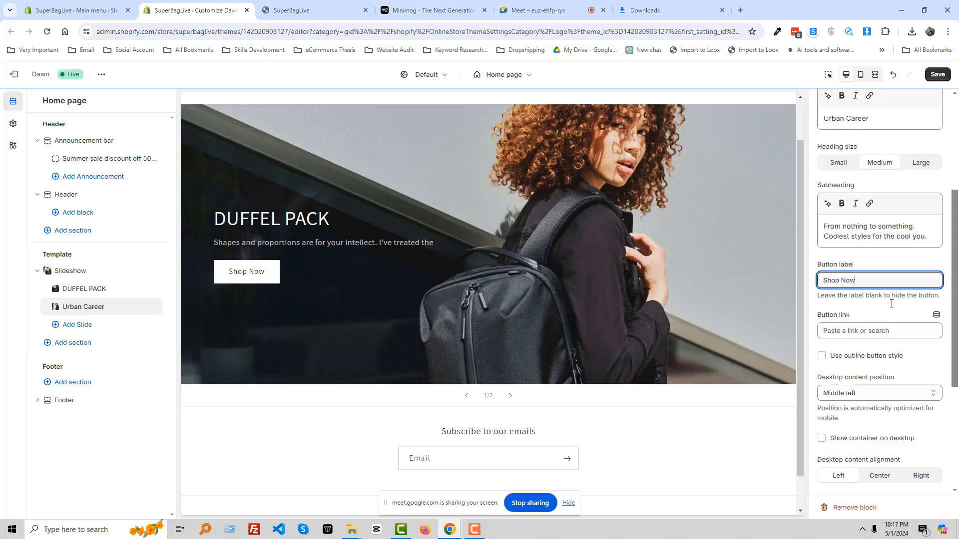
{"action": "left_click", "coordinate": [879, 387]}
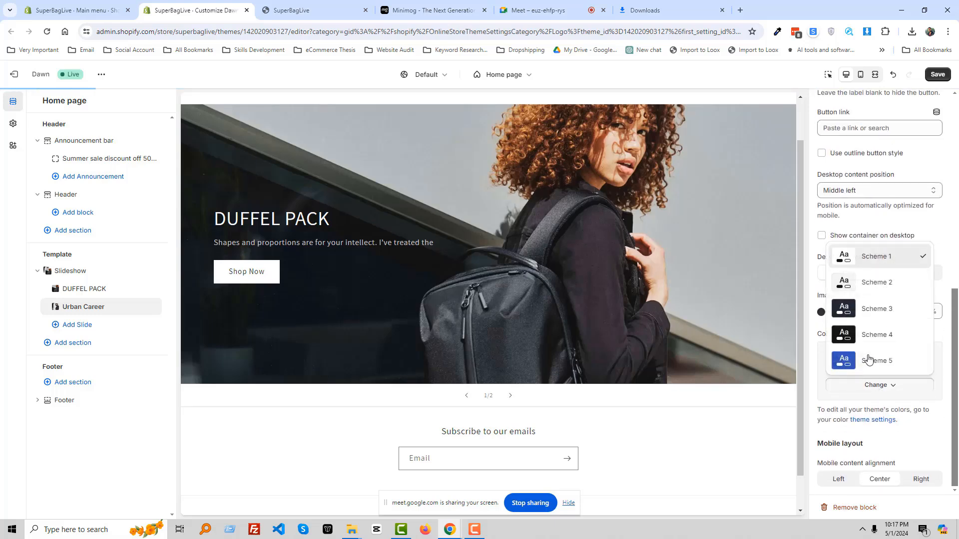
{"action": "left_click", "coordinate": [871, 339]}
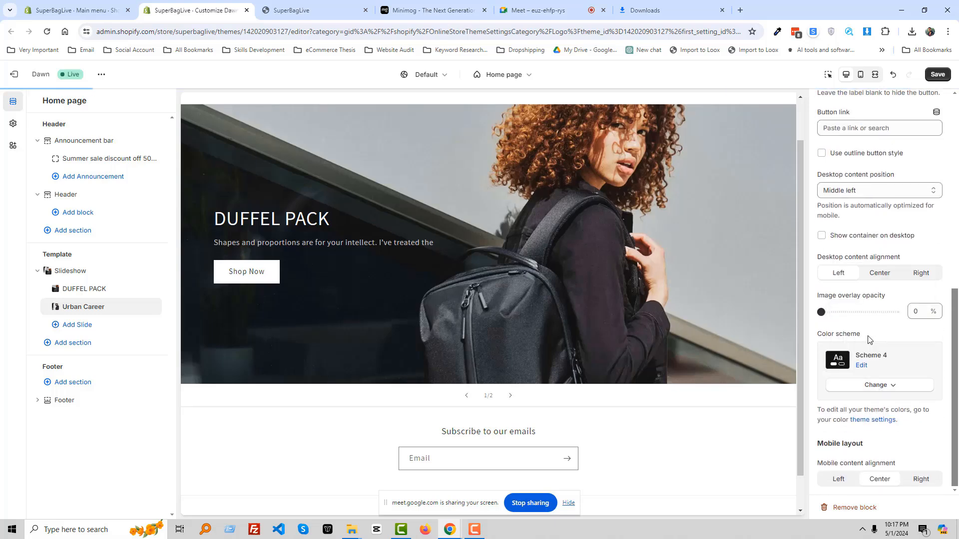
{"action": "left_click", "coordinate": [510, 396]}
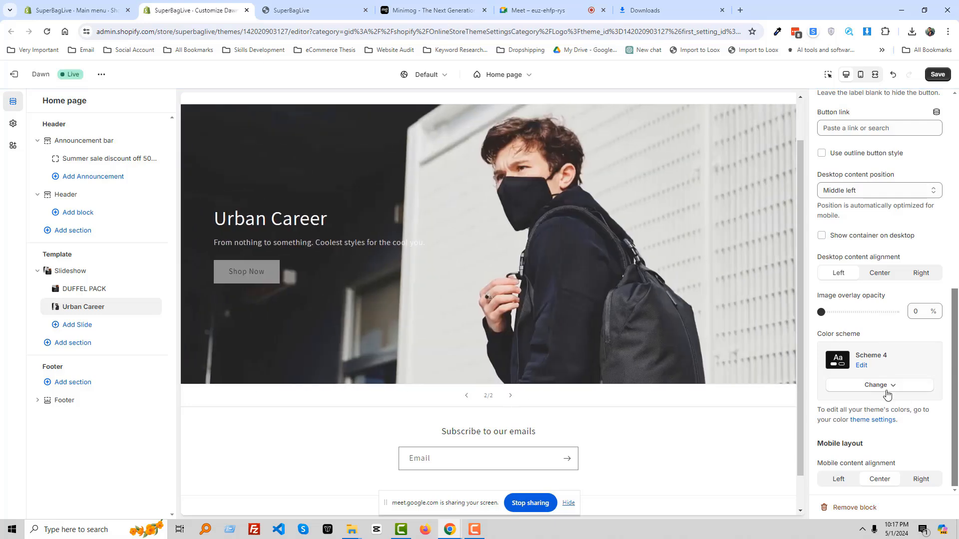
Set the Urban Career slide's color scheme to Scheme 3 and check the second slide in the preview
{"action": "left_click", "coordinate": [887, 389]}
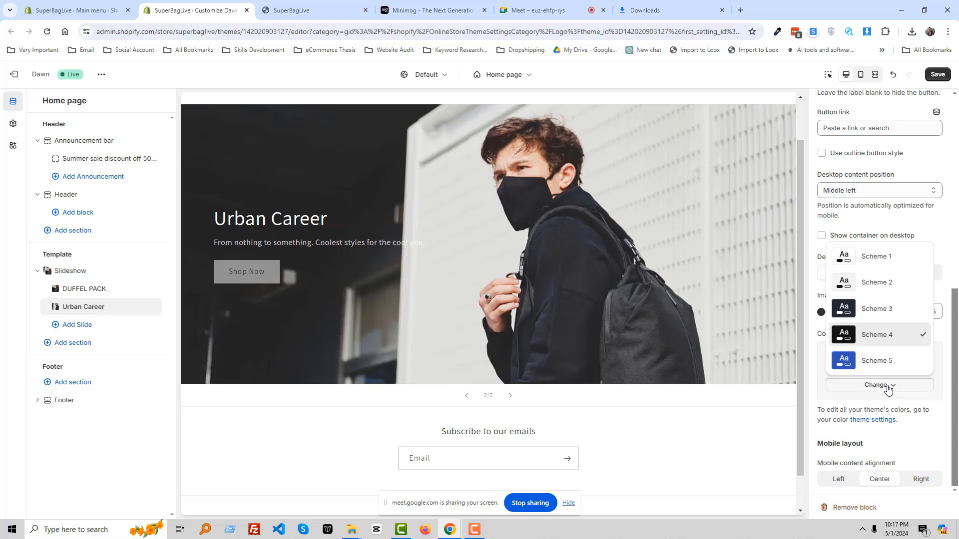
{"action": "left_click", "coordinate": [890, 311]}
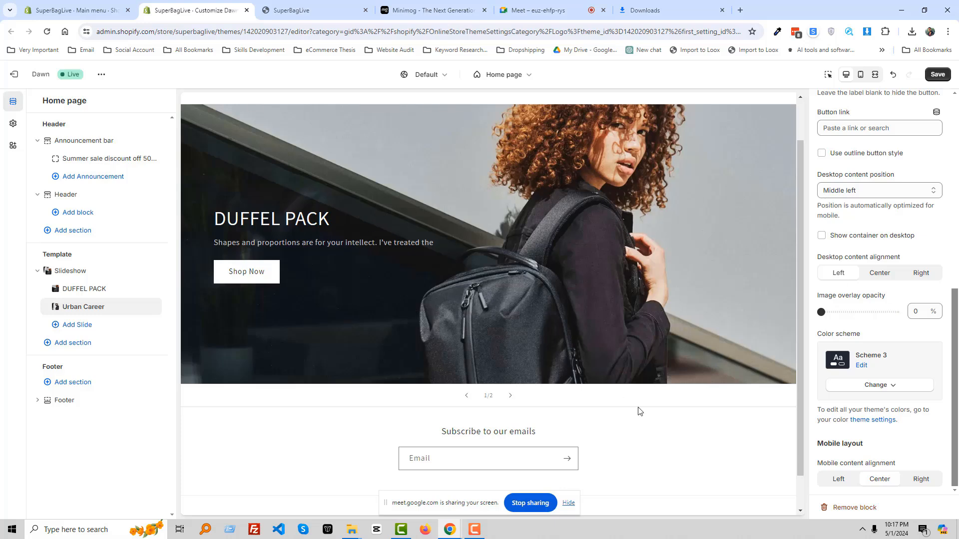
{"action": "left_click", "coordinate": [512, 398]}
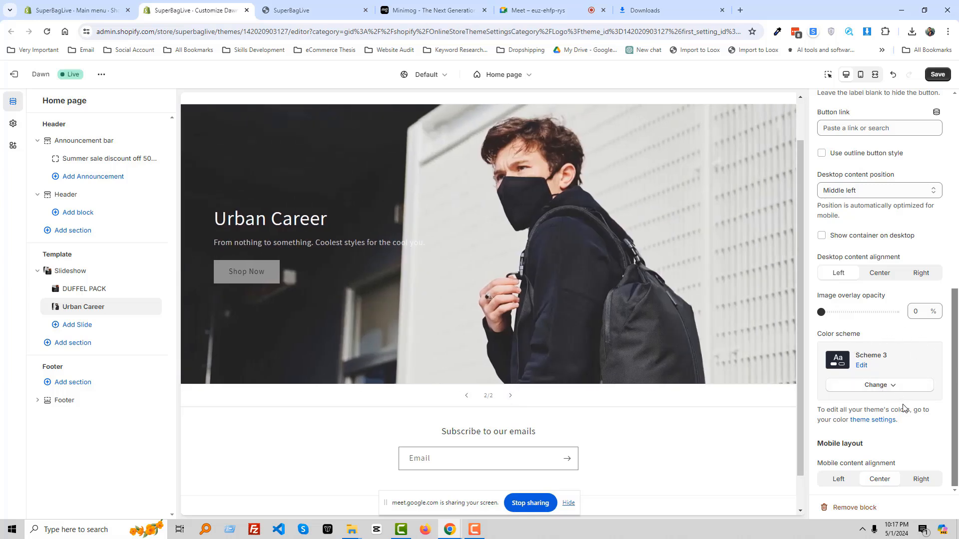
Link the Urban Career slide's button to All products, check the slide in the preview, and save the theme
{"action": "scroll", "coordinate": [862, 299], "scroll_direction": "up", "scroll_amount": 3}
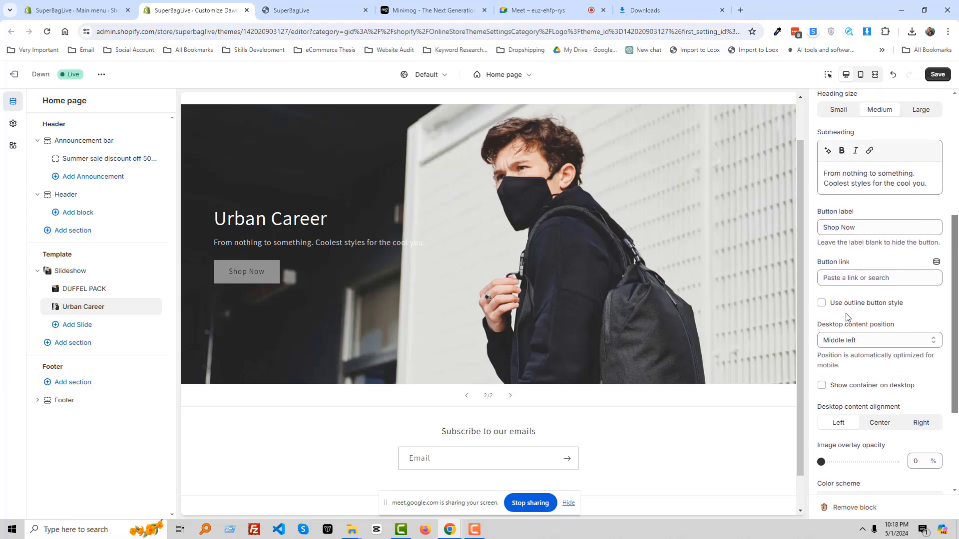
{"action": "left_click", "coordinate": [861, 278]}
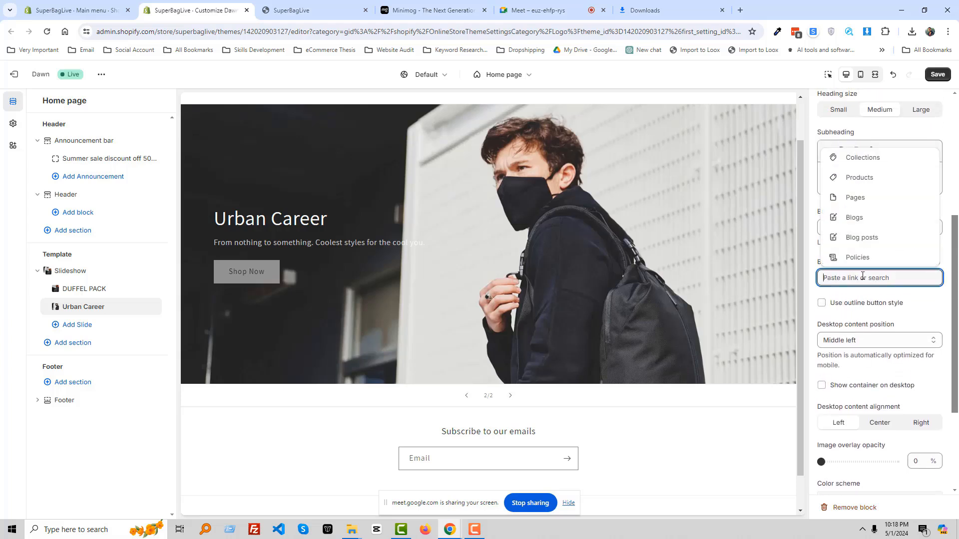
{"action": "left_click", "coordinate": [860, 177]}
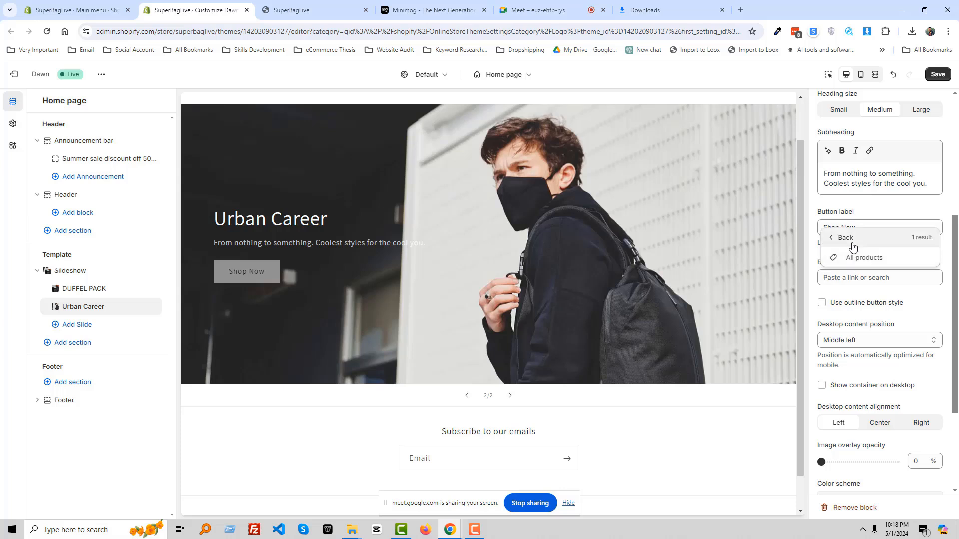
{"action": "left_click", "coordinate": [854, 258]}
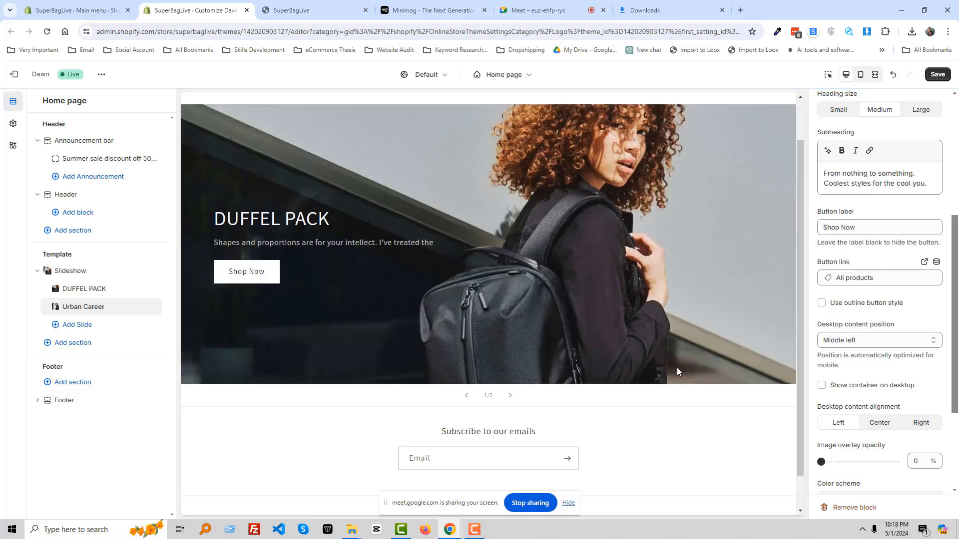
{"action": "left_click", "coordinate": [510, 395]}
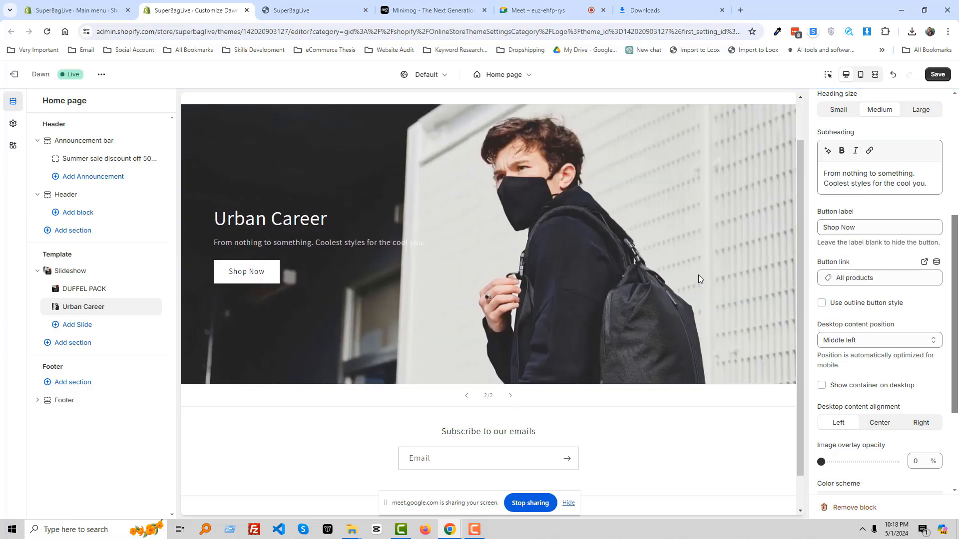
{"action": "left_click", "coordinate": [938, 73]}
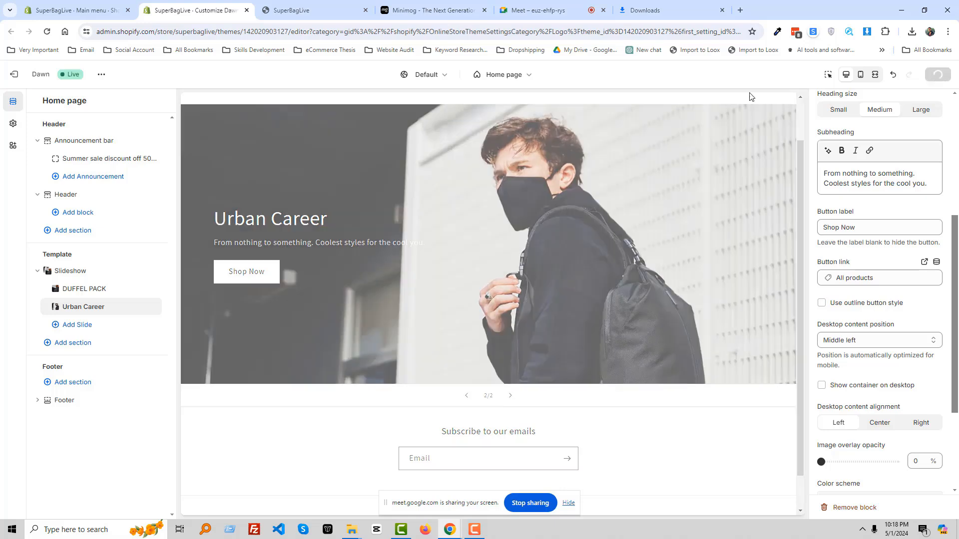
Show the third slide of the Minimog demo and compare it with the store's slideshow in the theme editor
{"action": "left_click", "coordinate": [388, 9]}
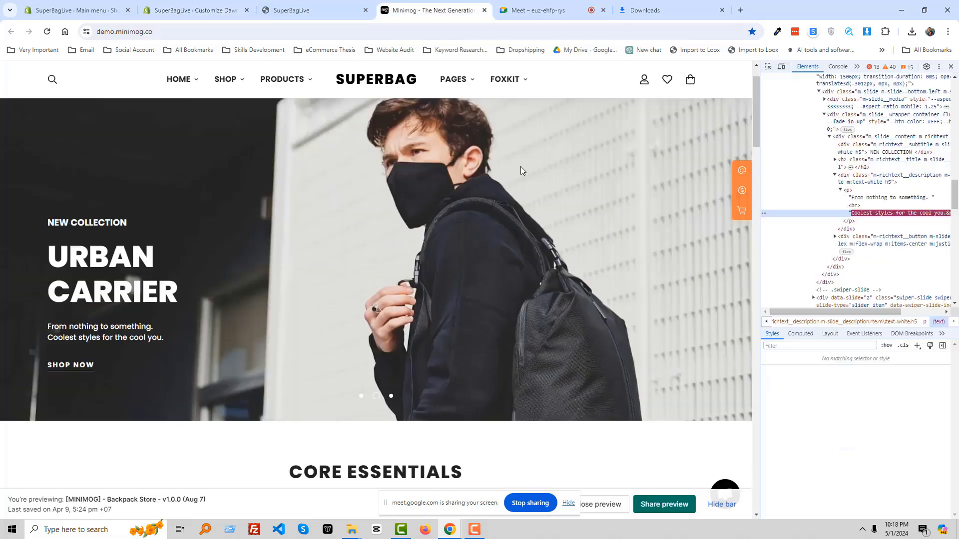
{"action": "left_click", "coordinate": [391, 397]}
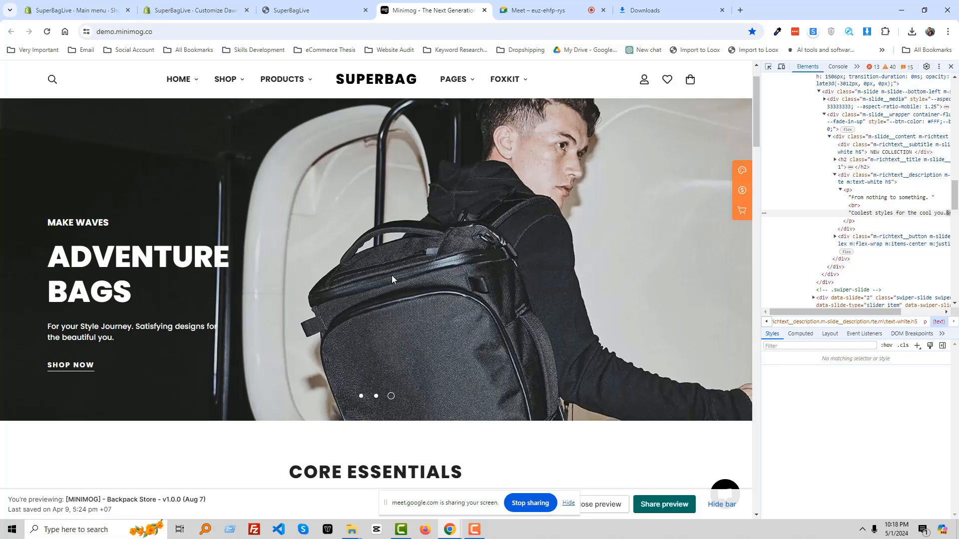
{"action": "left_click", "coordinate": [195, 10]}
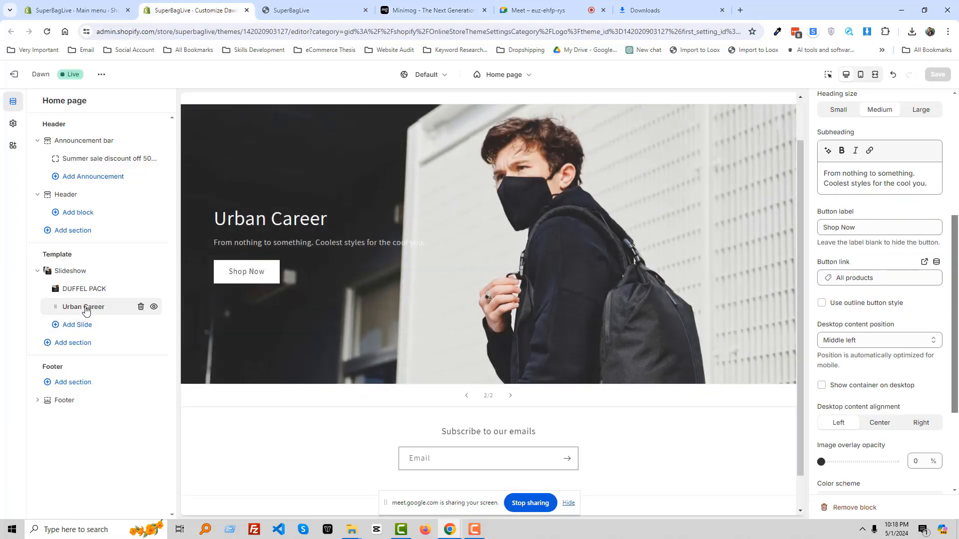
{"action": "left_click", "coordinate": [298, 20]}
{"action": "left_click", "coordinate": [447, 6]}
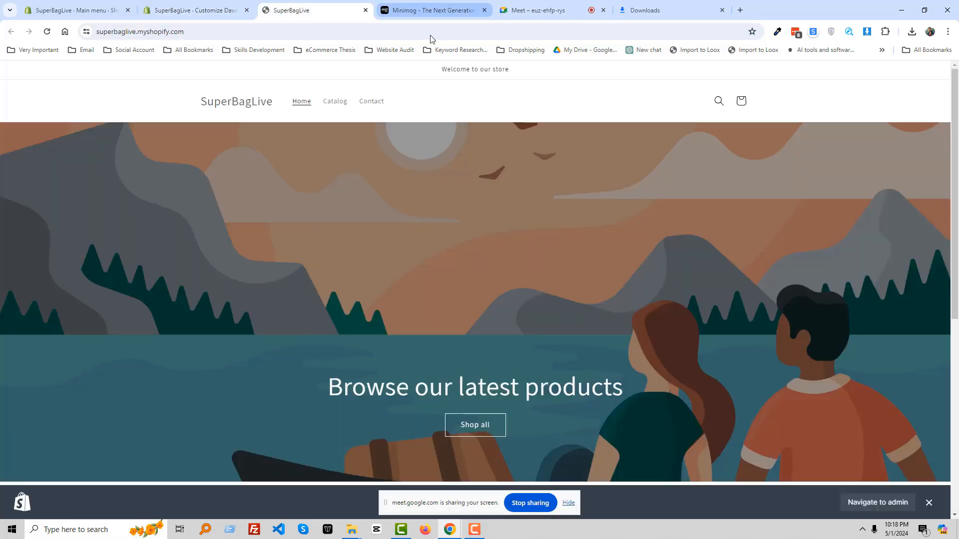
Capture the "MAKE WAVES" line above the Minimog demo's third slide heading as a screen selection
{"action": "key", "text": "Print"}
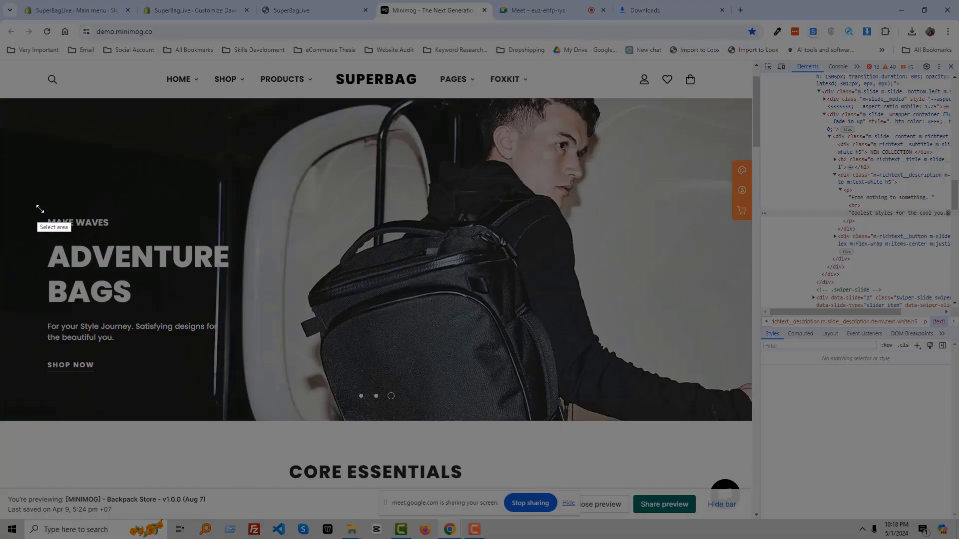
{"action": "left_click_drag", "start_coordinate": [37, 206], "coordinate": [126, 234]}
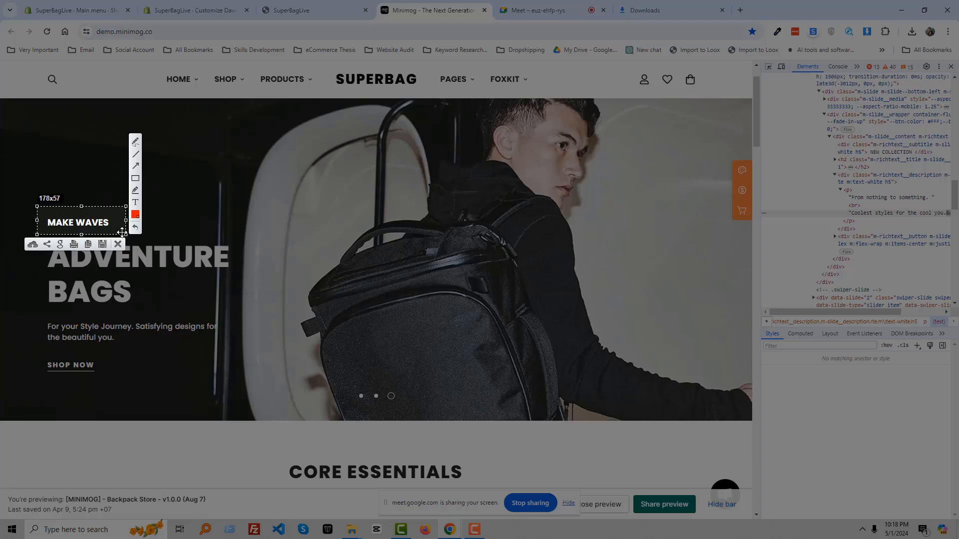
{"action": "key", "text": "ctrl+c"}
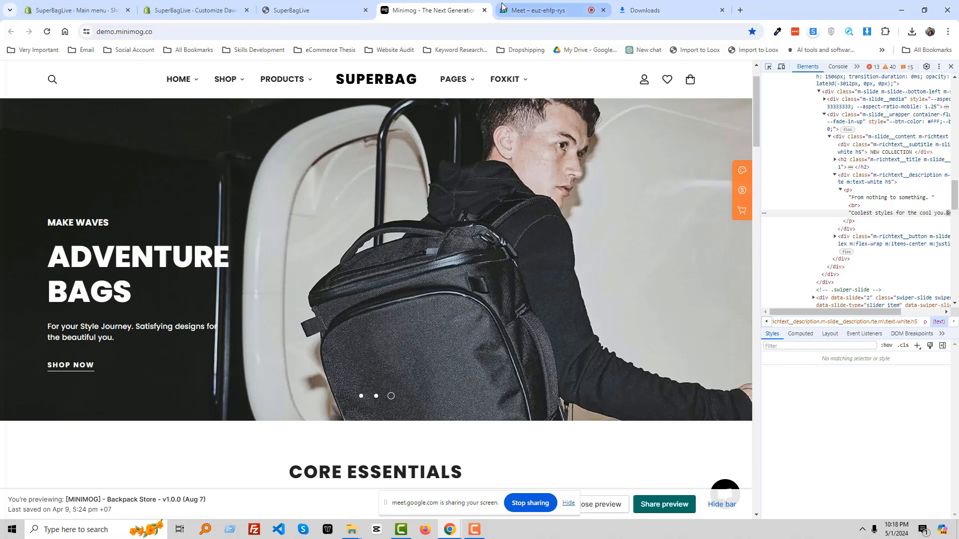
Compare the store's Urban Career slide with the Minimog demo and cycle through the demo's three slides using its dots
{"action": "left_click", "coordinate": [179, 14]}
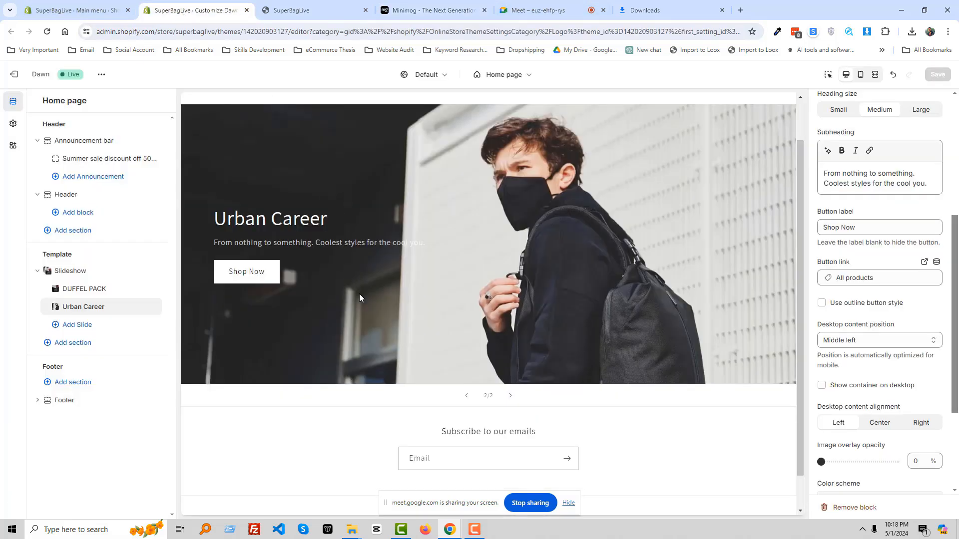
{"action": "left_click", "coordinate": [324, 10]}
{"action": "left_click", "coordinate": [417, 9]}
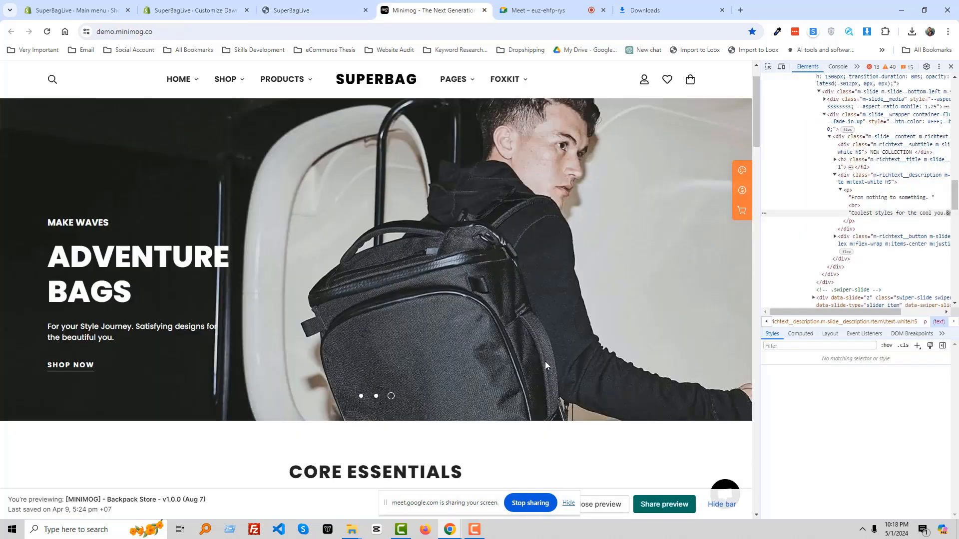
{"action": "left_click", "coordinate": [377, 398]}
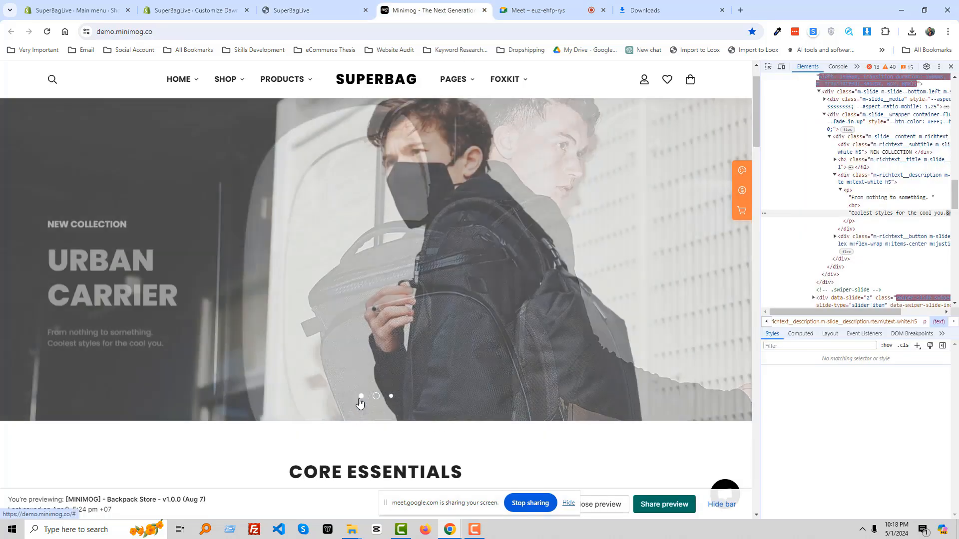
{"action": "left_click", "coordinate": [361, 397]}
{"action": "left_click", "coordinate": [391, 396]}
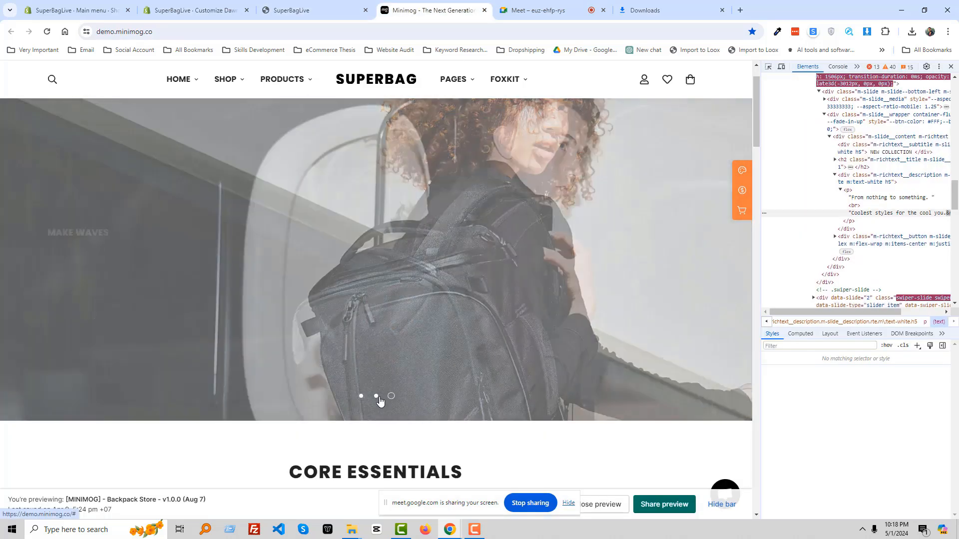
{"action": "left_click", "coordinate": [376, 396]}
Return to the theme editor and frame the slide counter below the Urban Career slide with a screen selection
{"action": "left_click", "coordinate": [200, 9]}
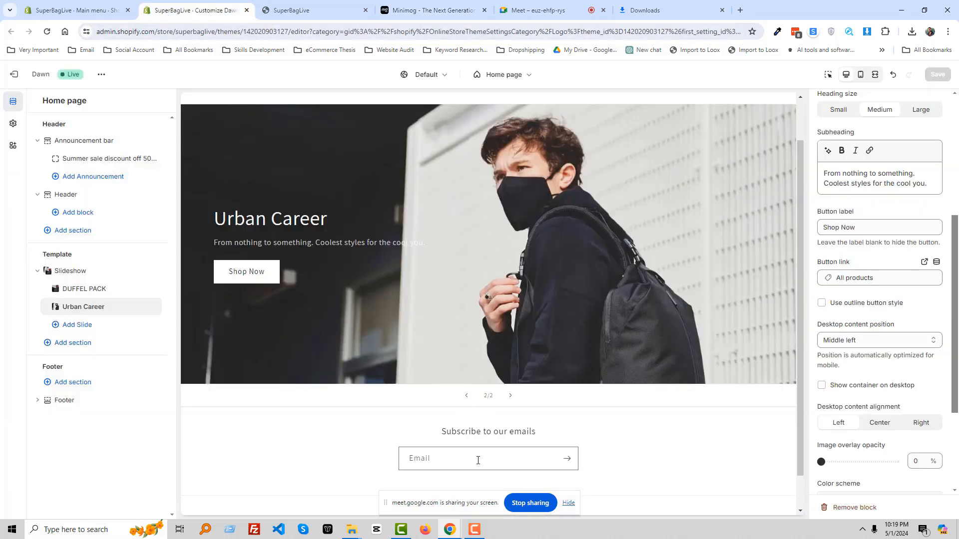
{"action": "key", "text": "Print"}
{"action": "left_click_drag", "start_coordinate": [441, 390], "coordinate": [523, 404]}
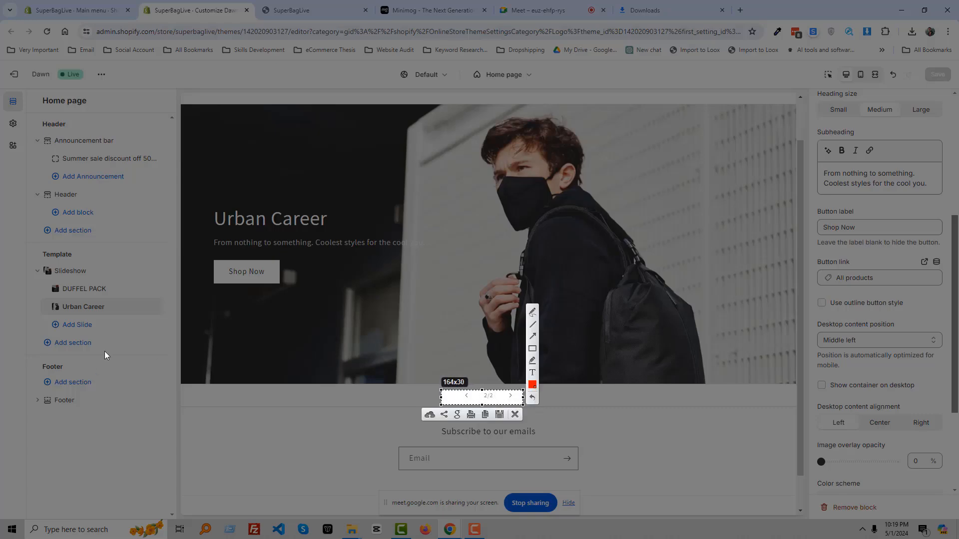
{"action": "key", "text": "Escape"}
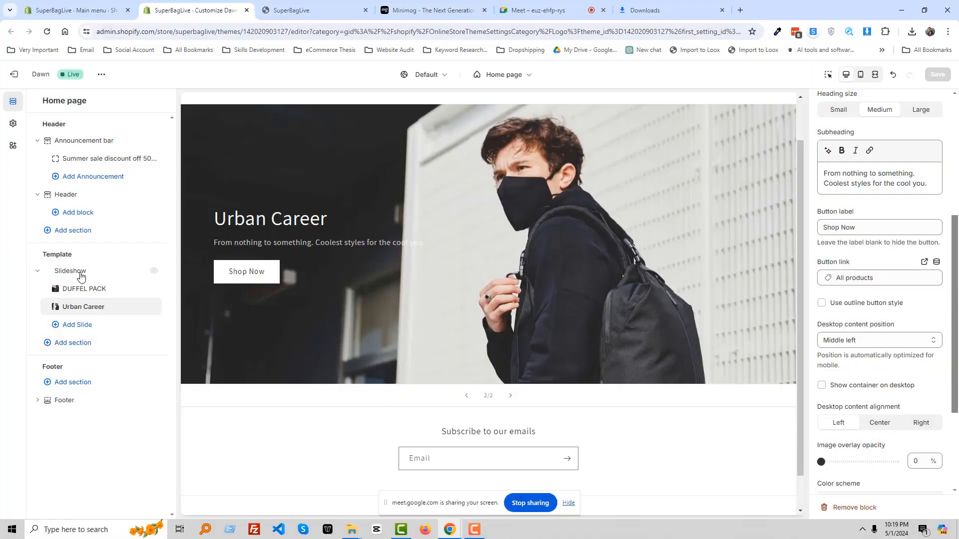
Open the Slideshow section's settings, frame the slide counter with screen selections, and set the pagination style to Dots
{"action": "left_click", "coordinate": [79, 272]}
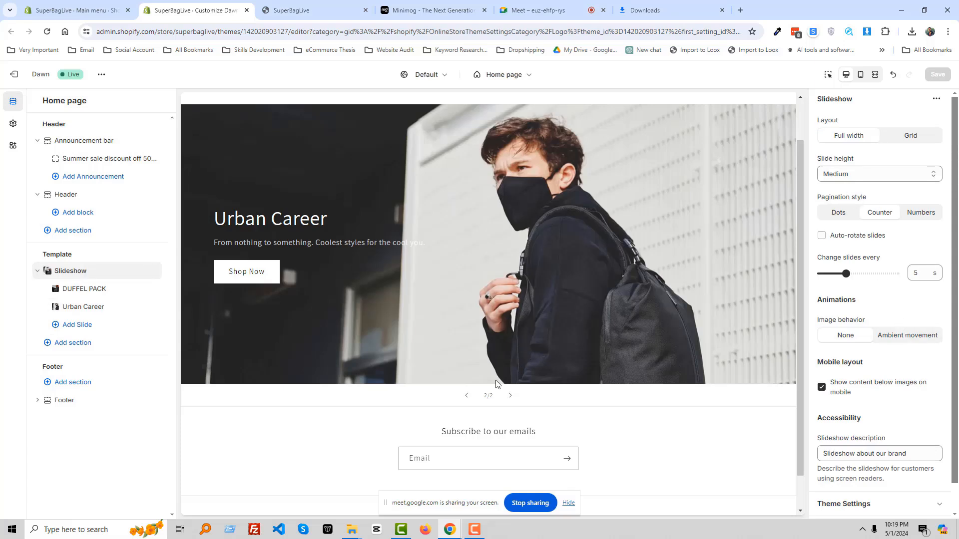
{"action": "key", "text": "Print"}
{"action": "left_click_drag", "start_coordinate": [443, 388], "coordinate": [549, 405]}
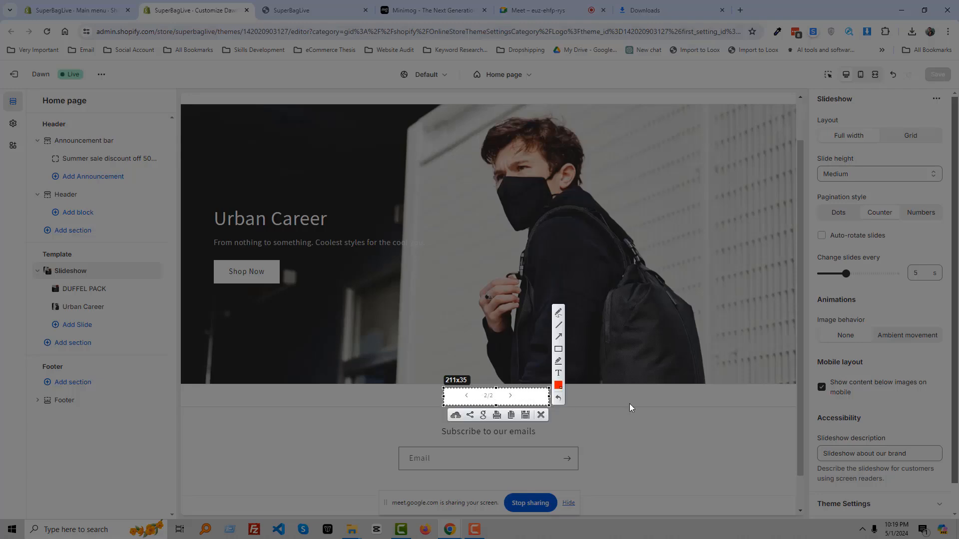
{"action": "key", "text": "Escape"}
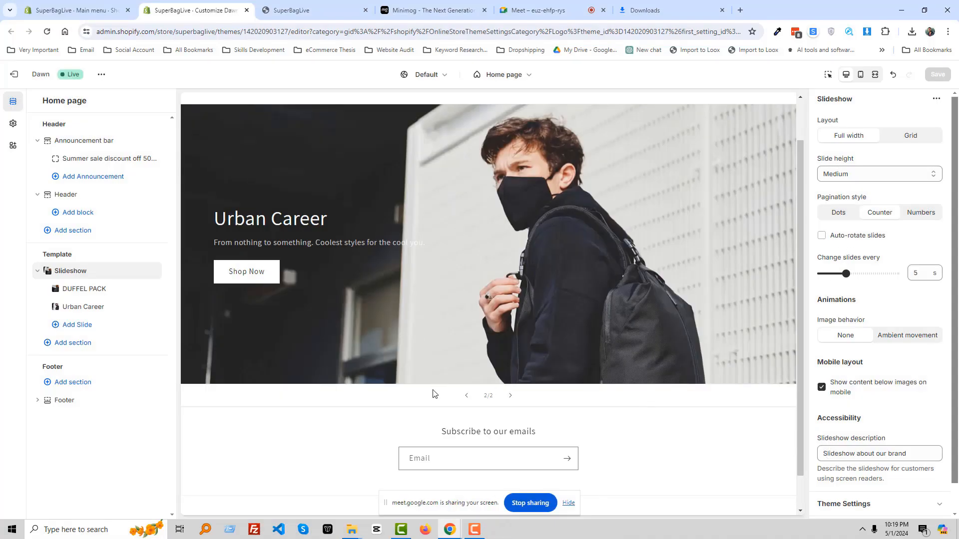
{"action": "key", "text": "Print"}
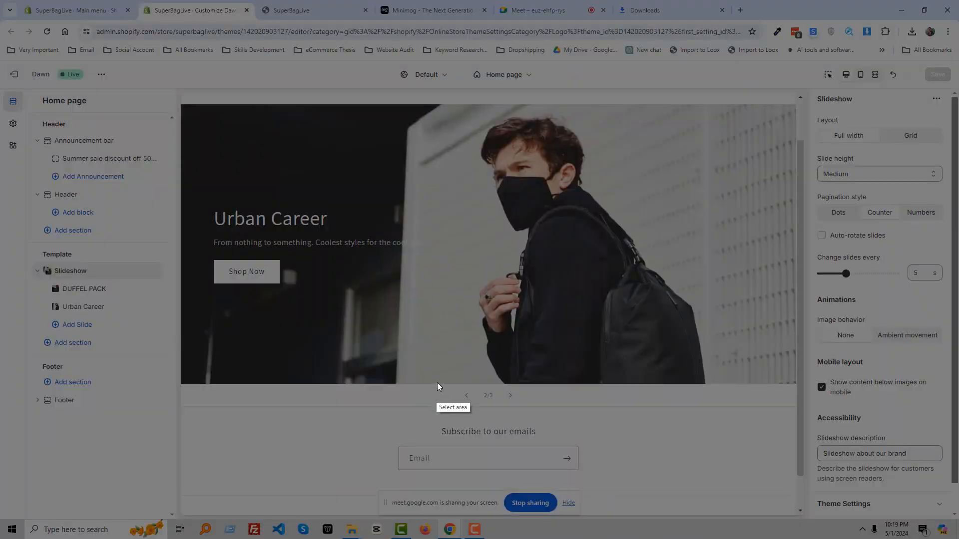
{"action": "left_click_drag", "start_coordinate": [437, 383], "coordinate": [530, 409]}
{"action": "key", "text": "Escape"}
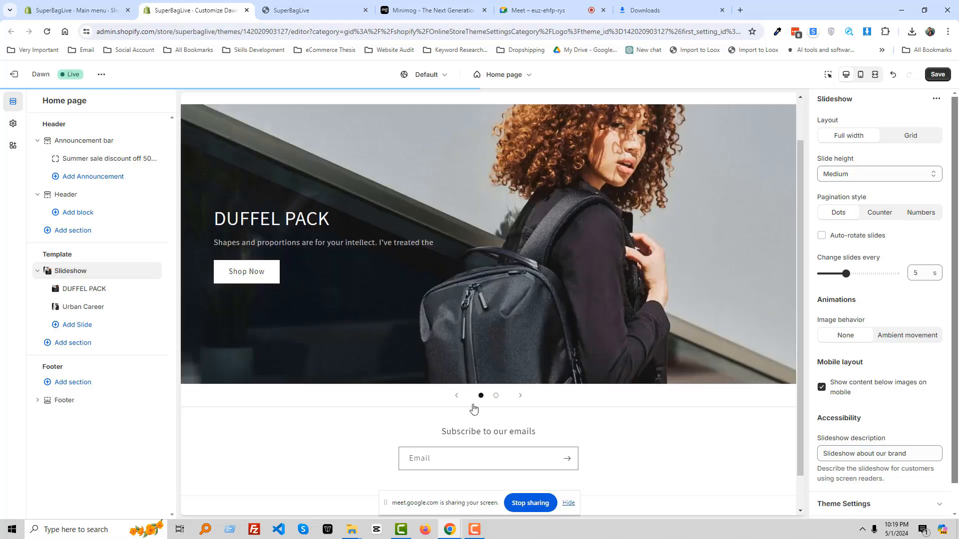
Try the Numbers and Counter pagination styles, switch back to Dots, and advance the preview to the next slide
{"action": "left_click", "coordinate": [922, 213]}
{"action": "left_click", "coordinate": [879, 214]}
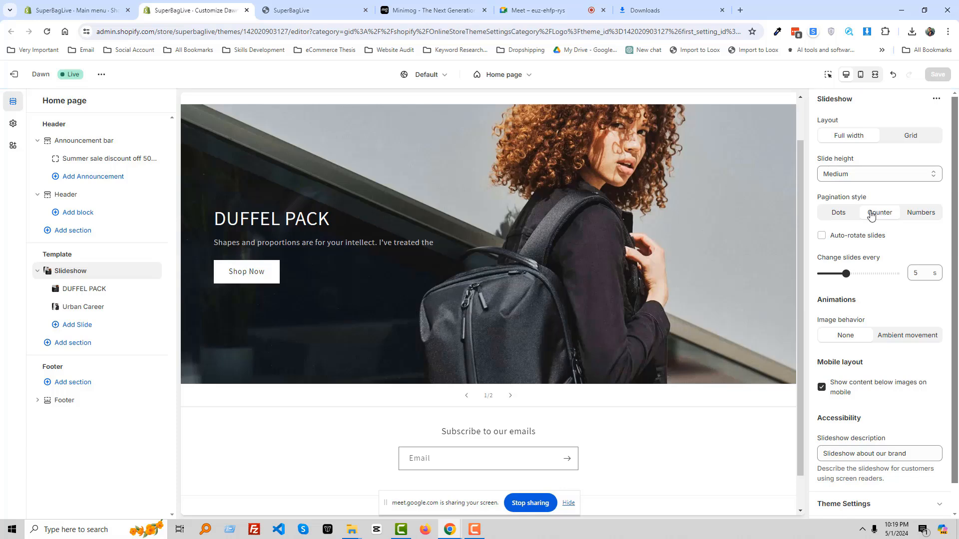
{"action": "left_click", "coordinate": [838, 214]}
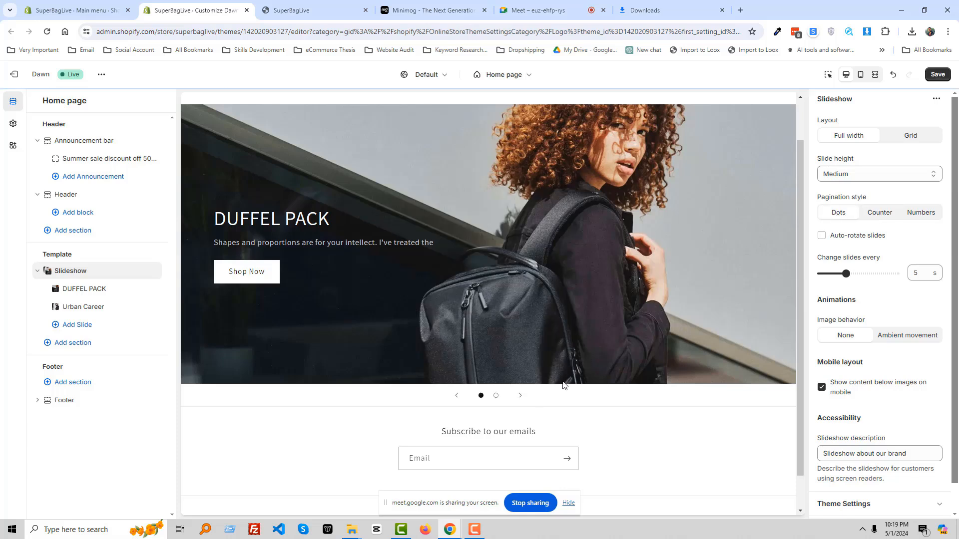
{"action": "left_click", "coordinate": [520, 397]}
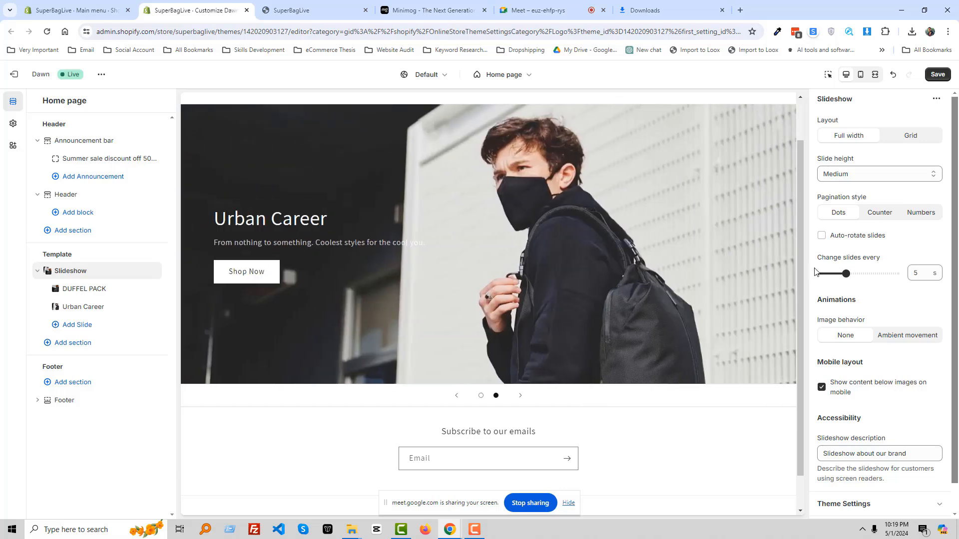
Enable auto-rotating slides, set the slide height to Adapt to first image, and save the slideshow settings
{"action": "left_click", "coordinate": [822, 237]}
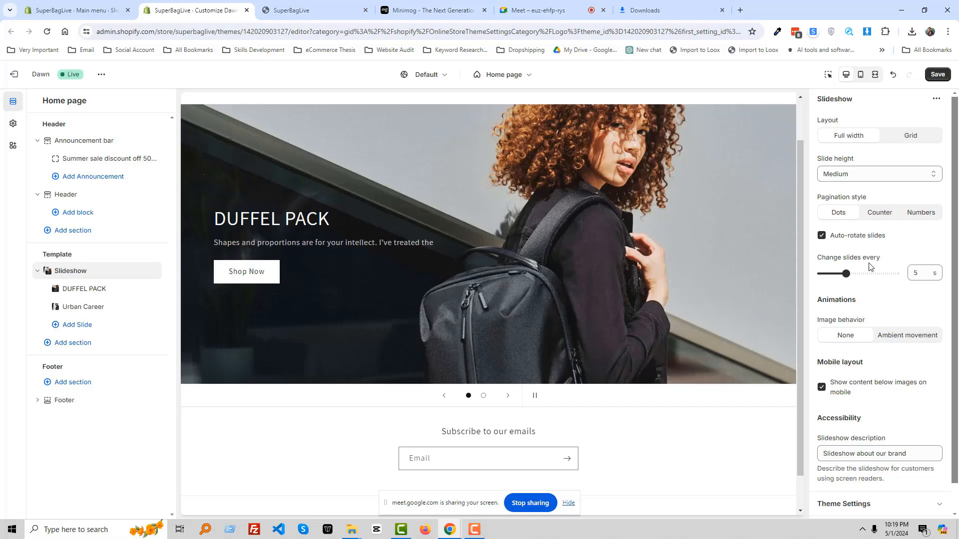
{"action": "left_click", "coordinate": [923, 275]}
{"action": "left_click", "coordinate": [869, 179]}
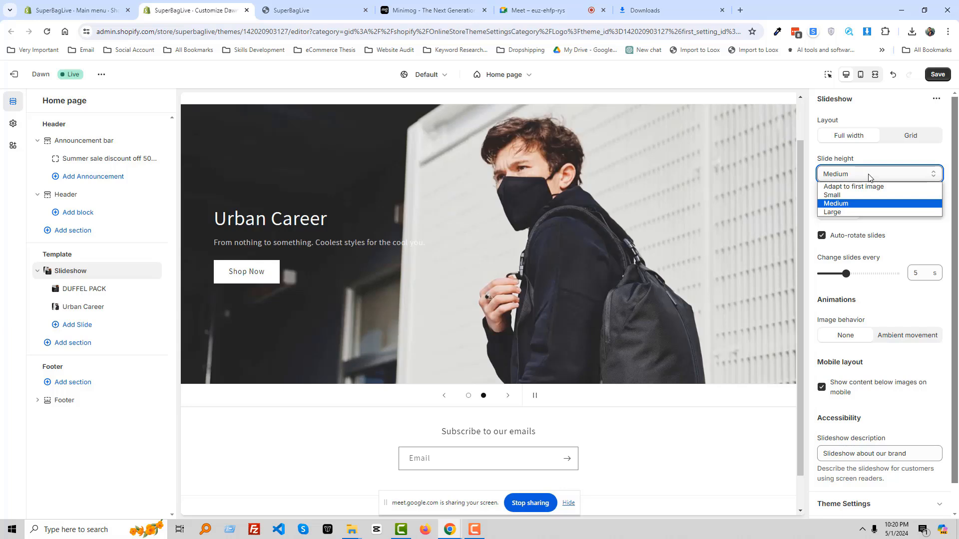
{"action": "left_click", "coordinate": [868, 187]}
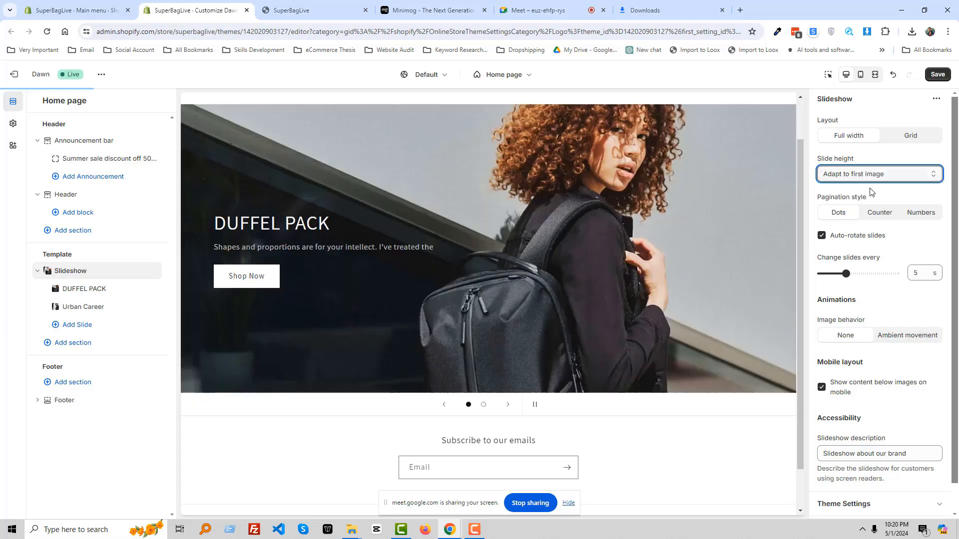
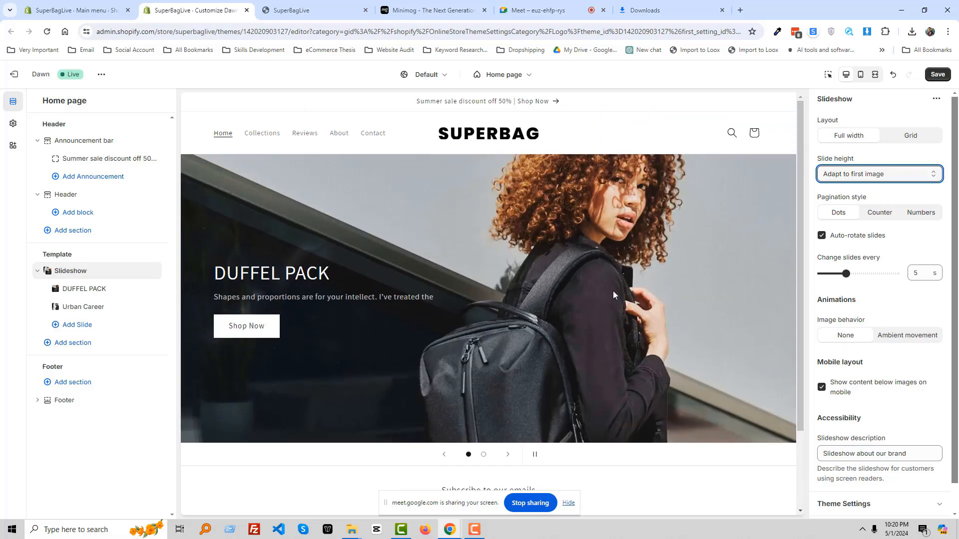
{"action": "scroll", "coordinate": [912, 326], "scroll_direction": "down", "scroll_amount": 1}
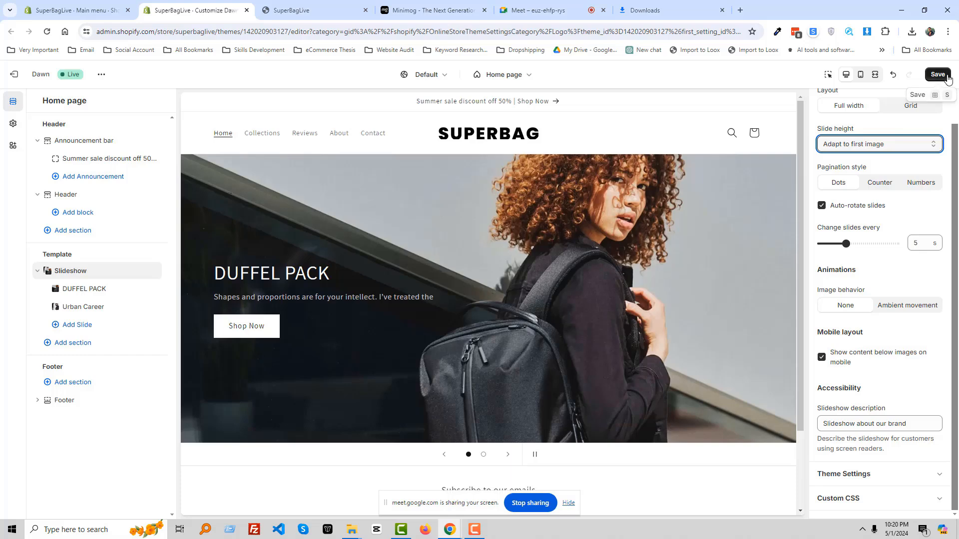
{"action": "left_click", "coordinate": [938, 74]}
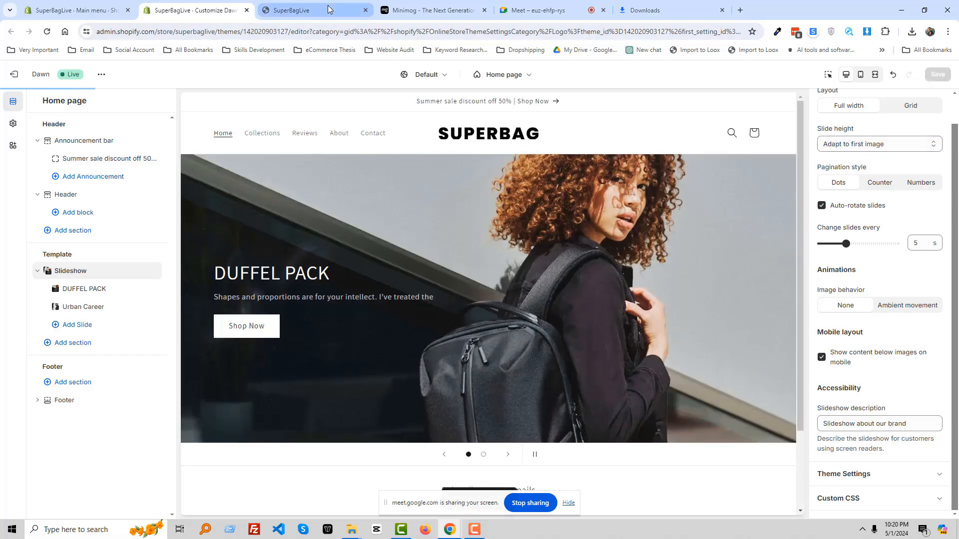
Reload the live storefront and compare its slideshow with the Minimog demo, closing the demo's developer tools
{"action": "left_click", "coordinate": [300, 10]}
{"action": "right_click", "coordinate": [186, 108]}
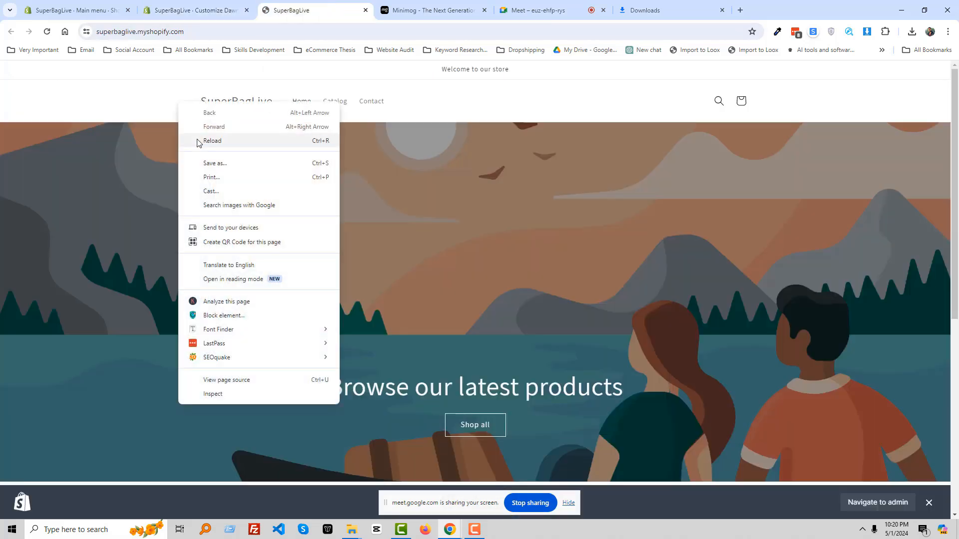
{"action": "left_click", "coordinate": [193, 141]}
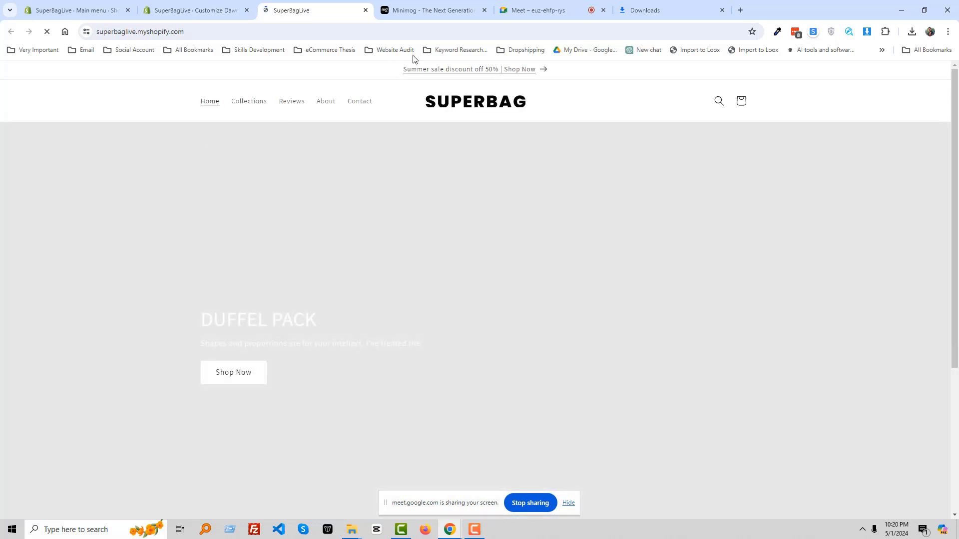
{"action": "mouse_move", "coordinate": [432, 3]}
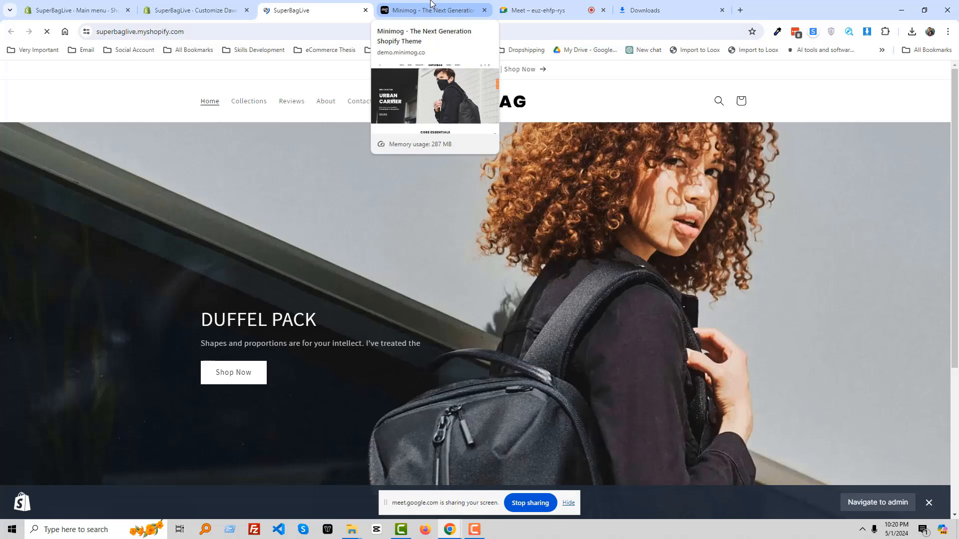
{"action": "left_click", "coordinate": [432, 6]}
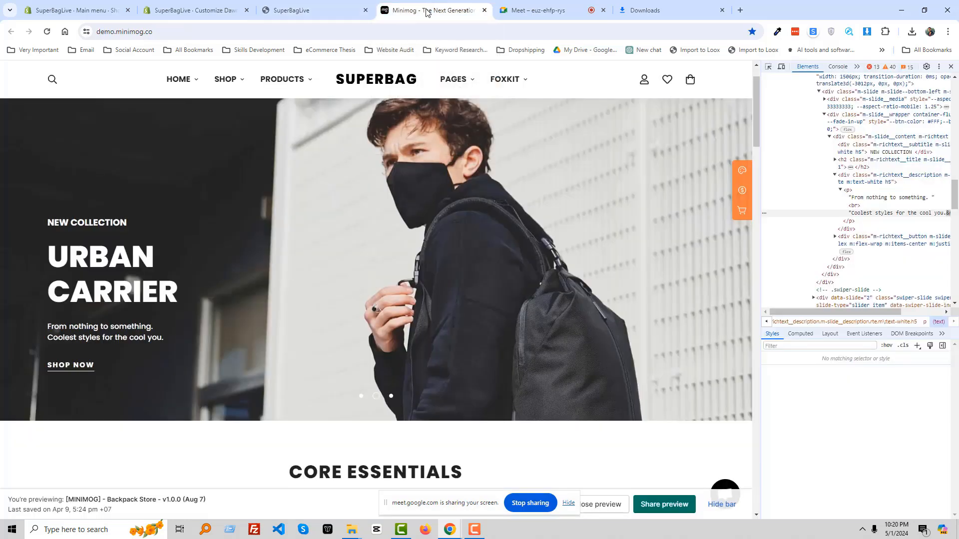
{"action": "left_click", "coordinate": [951, 67]}
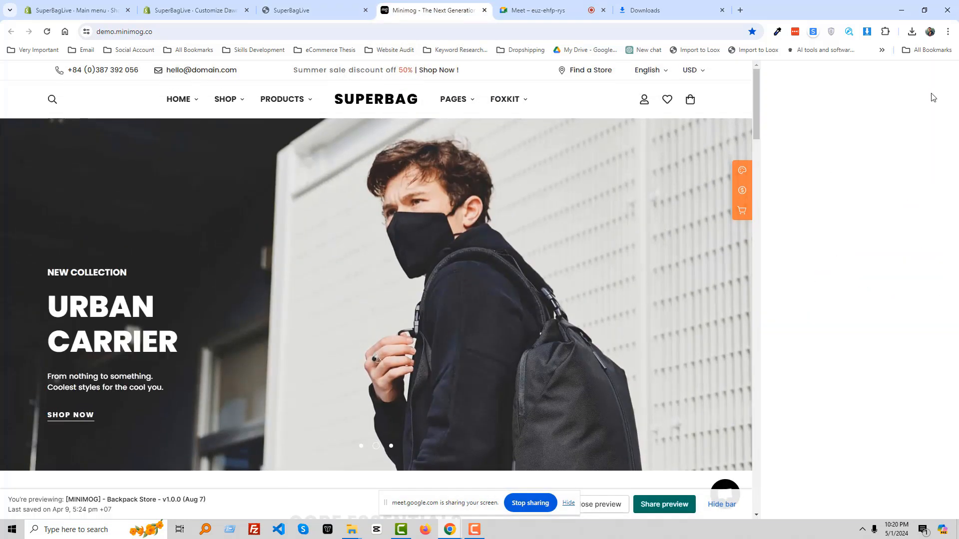
{"action": "left_click", "coordinate": [315, 6]}
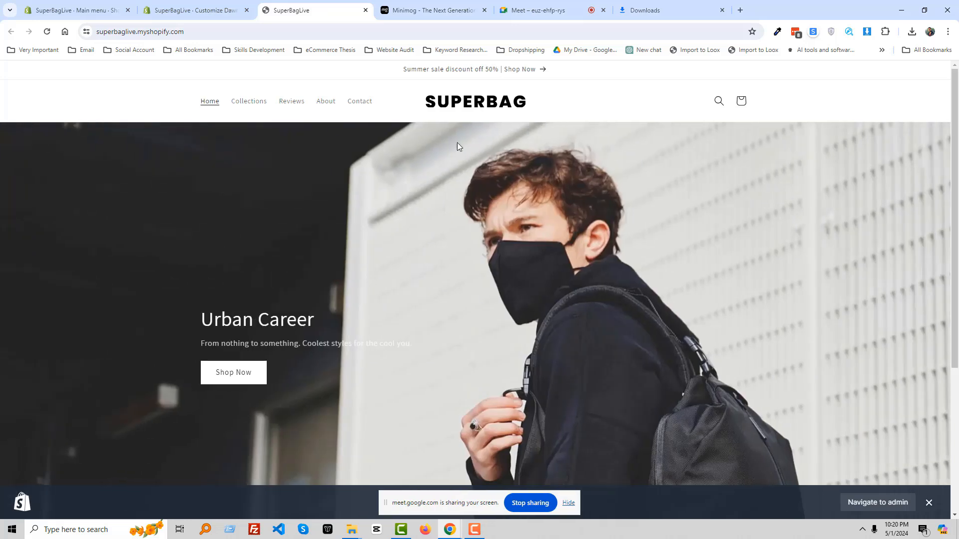
{"action": "left_click", "coordinate": [431, 9]}
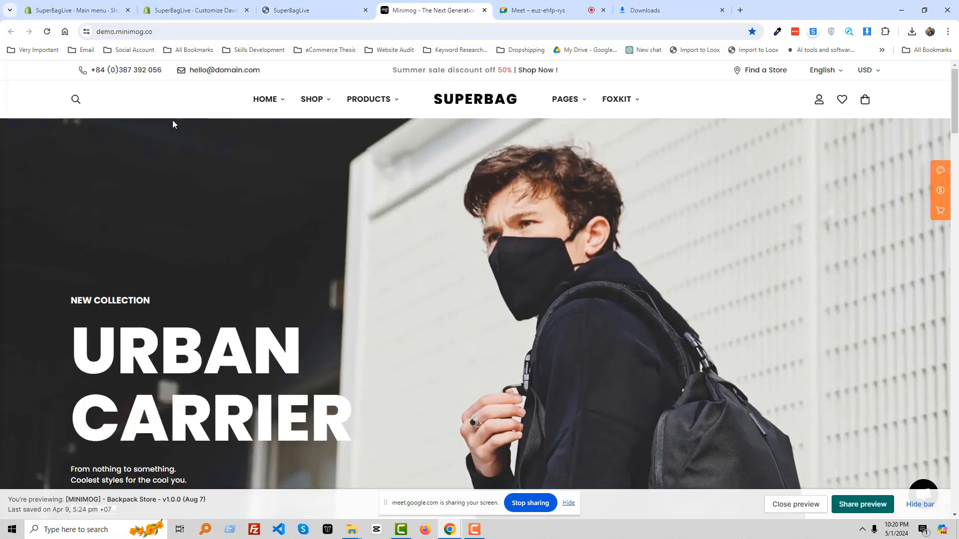
Frame the Find a Store, language and currency options in the Minimog demo's top bar with a screen selection
{"action": "key", "text": "Print"}
{"action": "mouse_move", "coordinate": [65, 61]}
{"action": "left_mouse_down"}
{"action": "mouse_move", "coordinate": [273, 83]}
{"action": "mouse_move", "coordinate": [893, 75]}
{"action": "mouse_move", "coordinate": [874, 75]}
{"action": "left_mouse_up"}
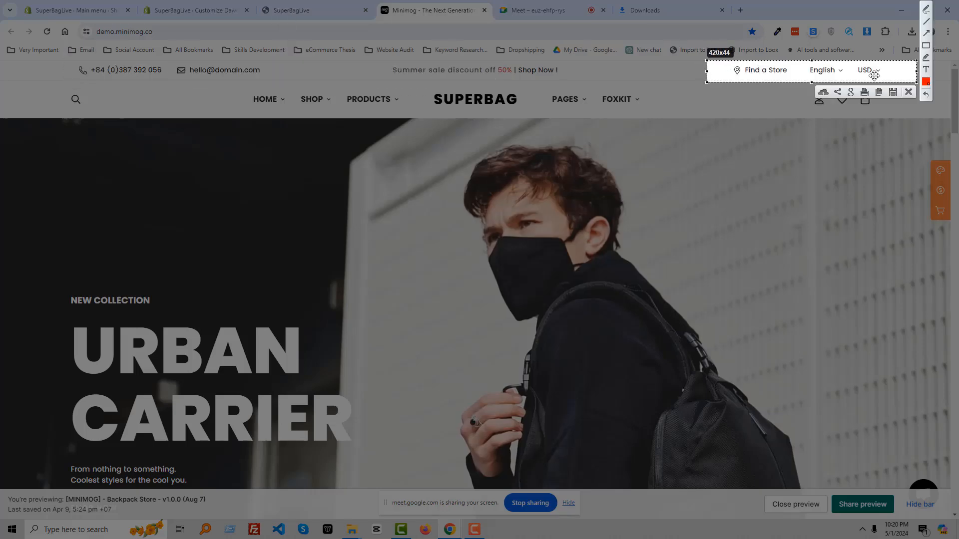
{"action": "key", "text": "Escape"}
Compare the live storefront's slideshow with the Minimog demo again, and review the Slideshow section's settings in the theme editor
{"action": "left_click", "coordinate": [300, 10]}
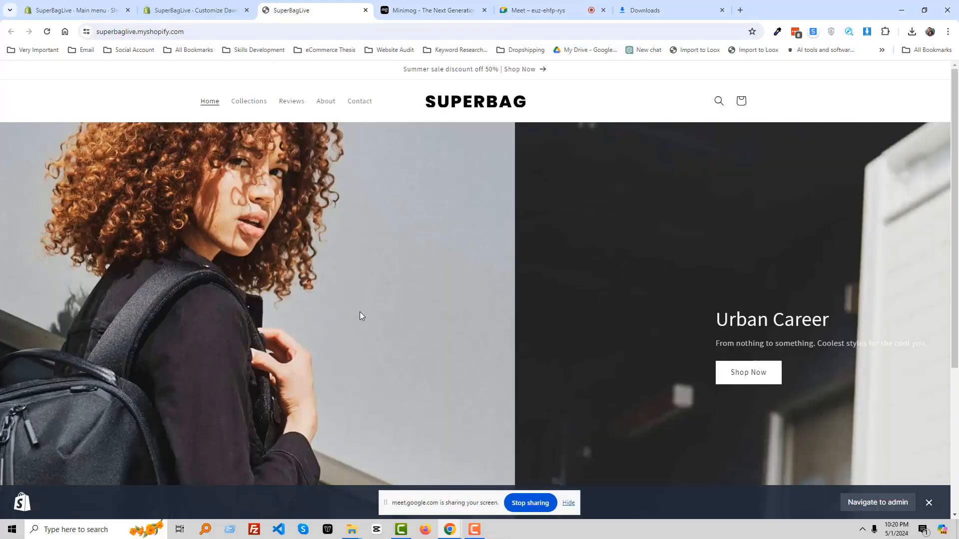
{"action": "scroll", "coordinate": [313, 320], "scroll_direction": "down", "scroll_amount": 2}
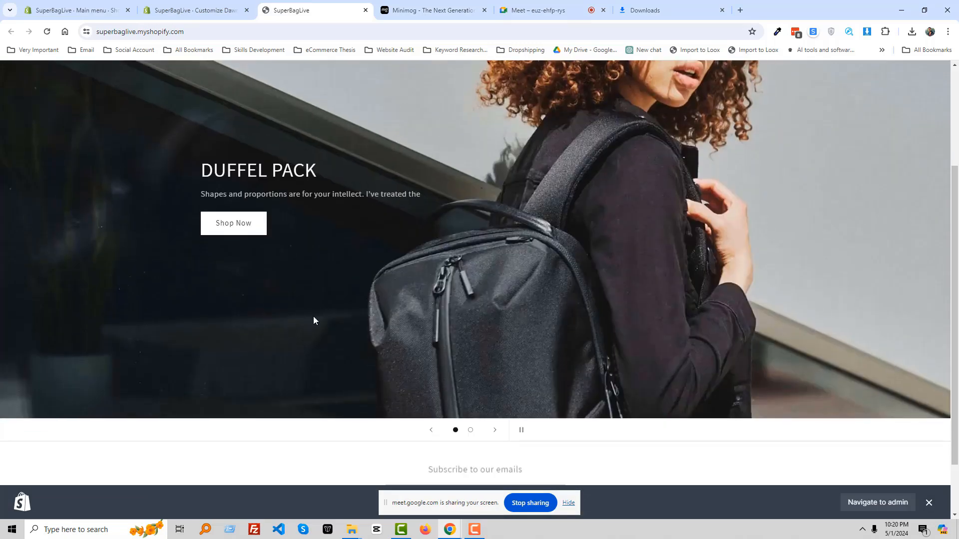
{"action": "scroll", "coordinate": [313, 319], "scroll_direction": "up", "scroll_amount": 2}
{"action": "left_click", "coordinate": [440, 7]}
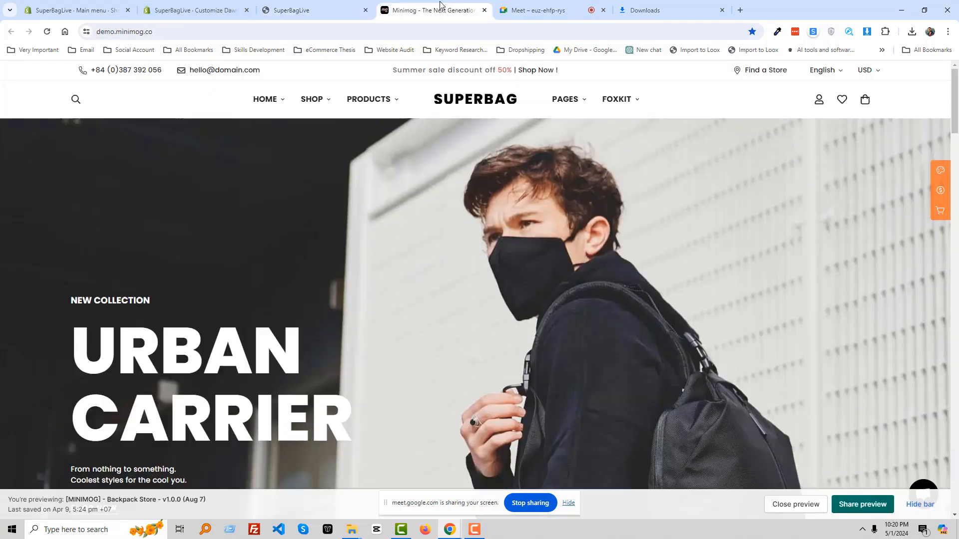
{"action": "left_click", "coordinate": [306, 9]}
{"action": "left_click", "coordinate": [198, 9]}
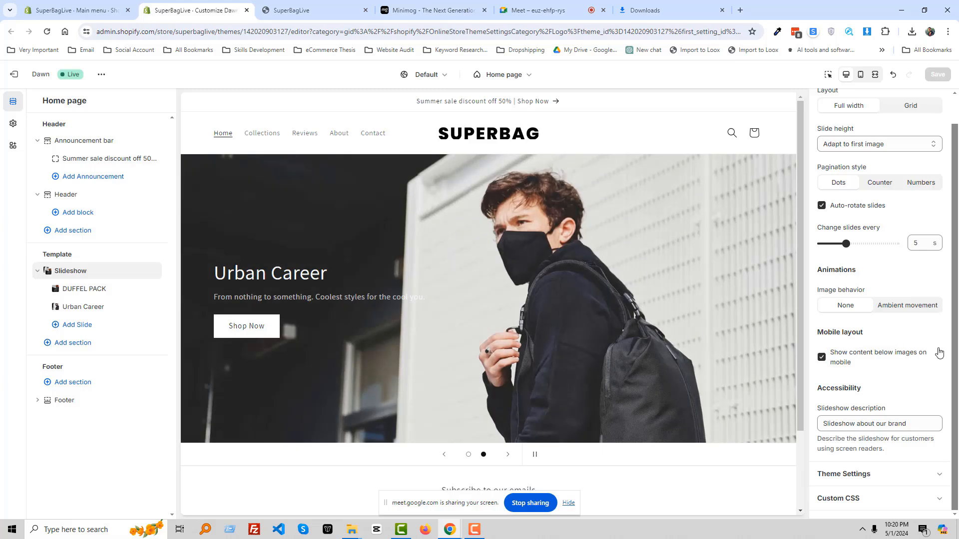
{"action": "scroll", "coordinate": [892, 370], "scroll_direction": "up", "scroll_amount": 1}
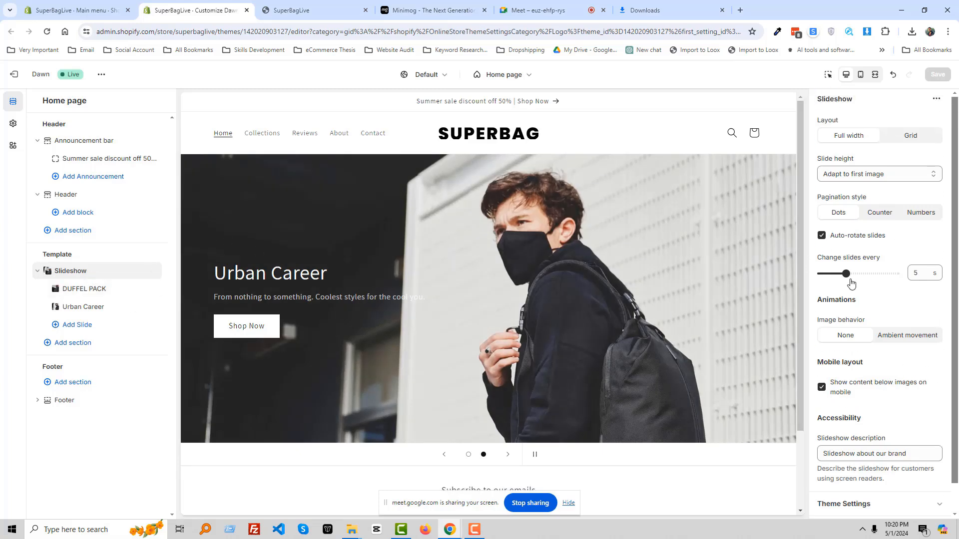
{"action": "scroll", "coordinate": [843, 360], "scroll_direction": "down", "scroll_amount": 1}
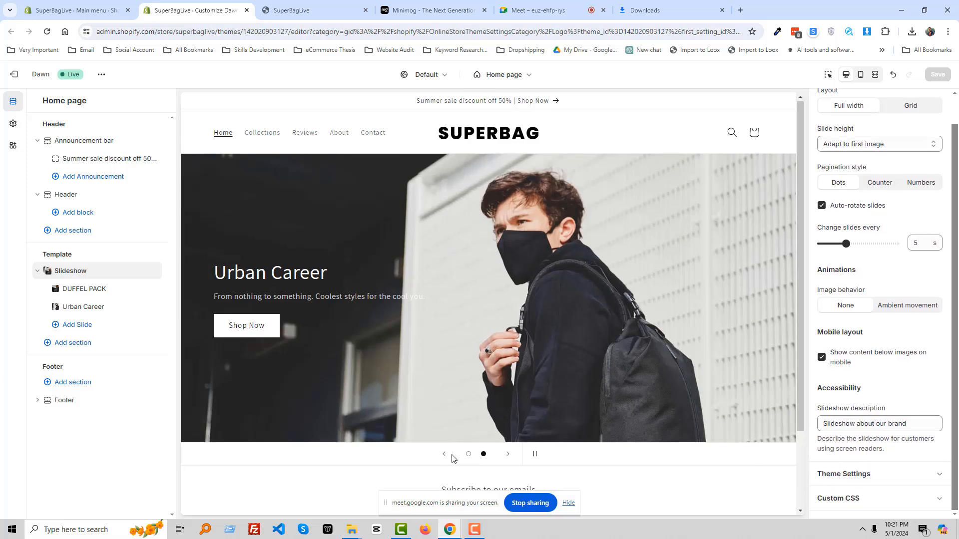
{"action": "scroll", "coordinate": [278, 401], "scroll_direction": "down", "scroll_amount": 1}
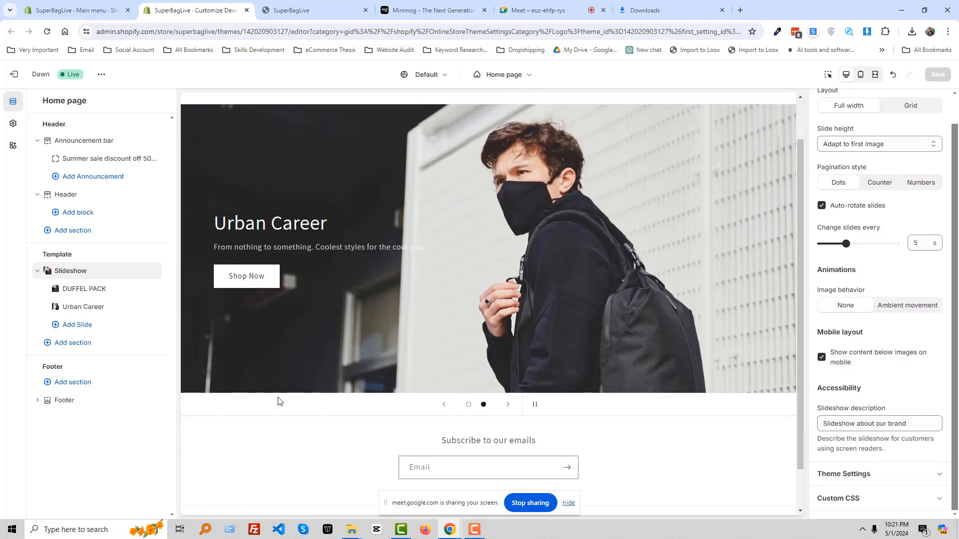
Open the DUFFEL PACK slide's settings and review its content position, alignment, color scheme and image overlay opacity
{"action": "left_click", "coordinate": [89, 291]}
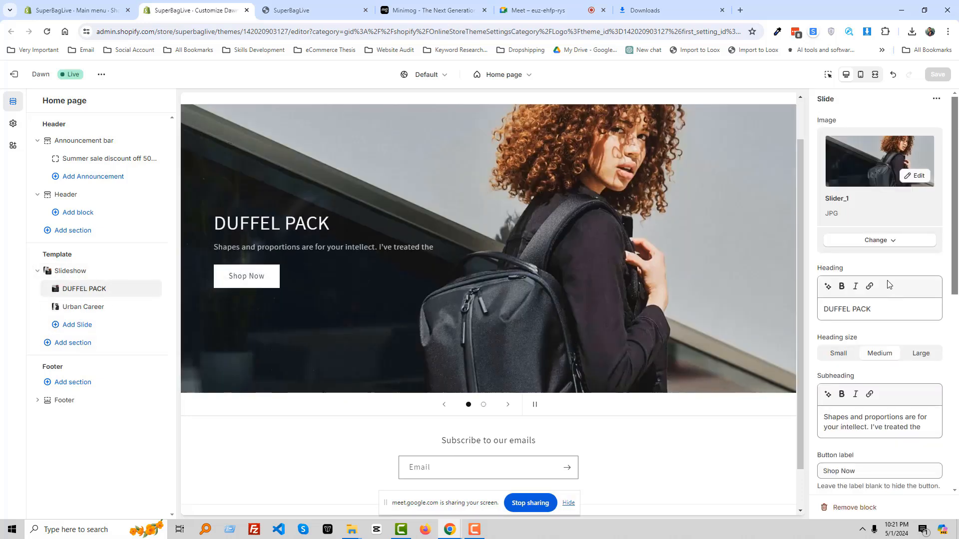
{"action": "scroll", "coordinate": [884, 325], "scroll_direction": "down", "scroll_amount": 7}
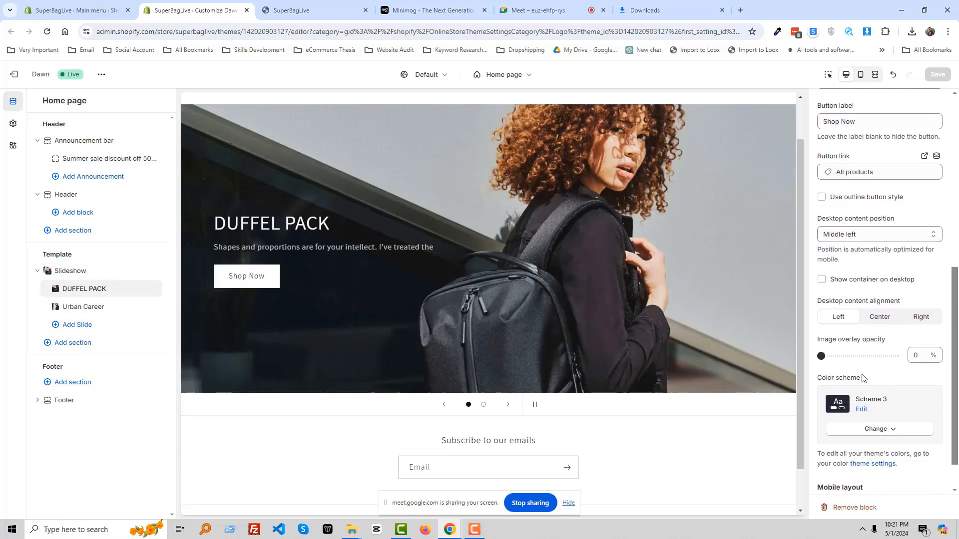
{"action": "scroll", "coordinate": [863, 378], "scroll_direction": "down", "scroll_amount": 1}
{"action": "scroll", "coordinate": [849, 350], "scroll_direction": "up", "scroll_amount": 2}
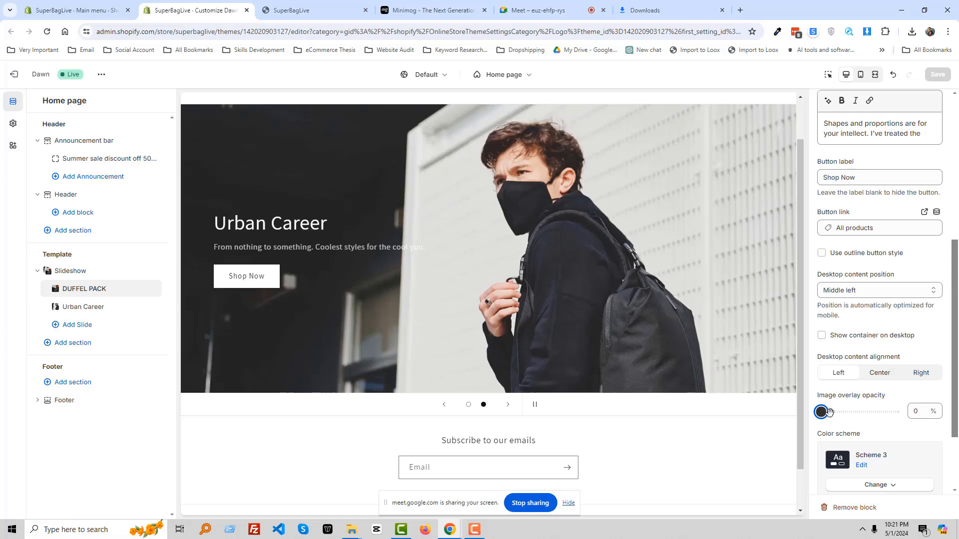
{"action": "mouse_move", "coordinate": [828, 412]}
{"action": "left_mouse_down"}
{"action": "mouse_move", "coordinate": [887, 413]}
{"action": "mouse_move", "coordinate": [812, 419]}
{"action": "left_mouse_up"}
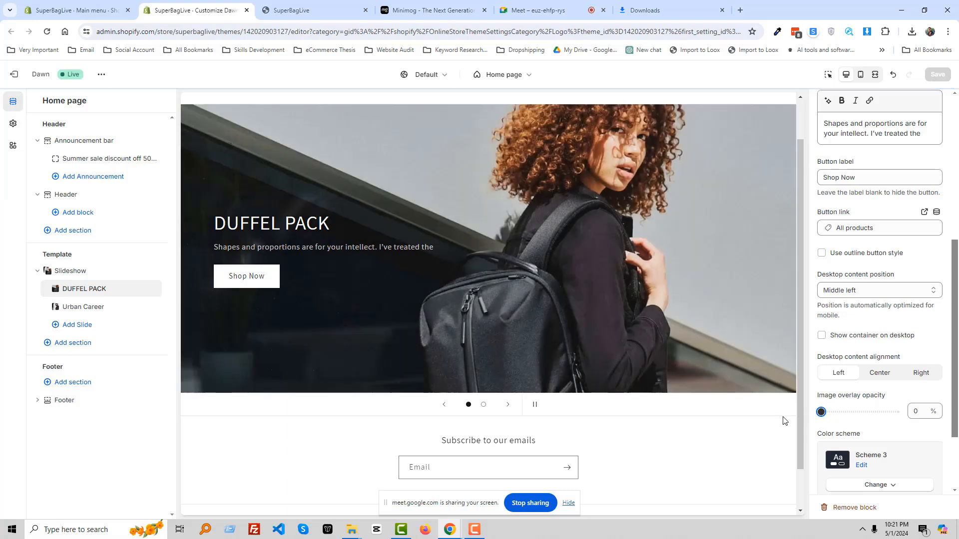
Copy the "CORE ESSENTIALS" heading above the product carousel on the Minimog demo page
{"action": "left_click", "coordinate": [314, 10]}
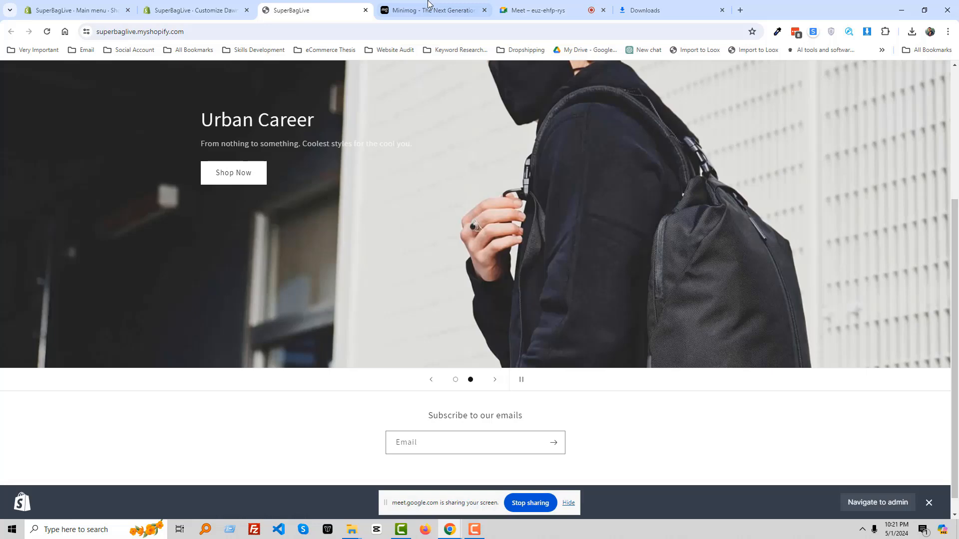
{"action": "left_click", "coordinate": [428, 5]}
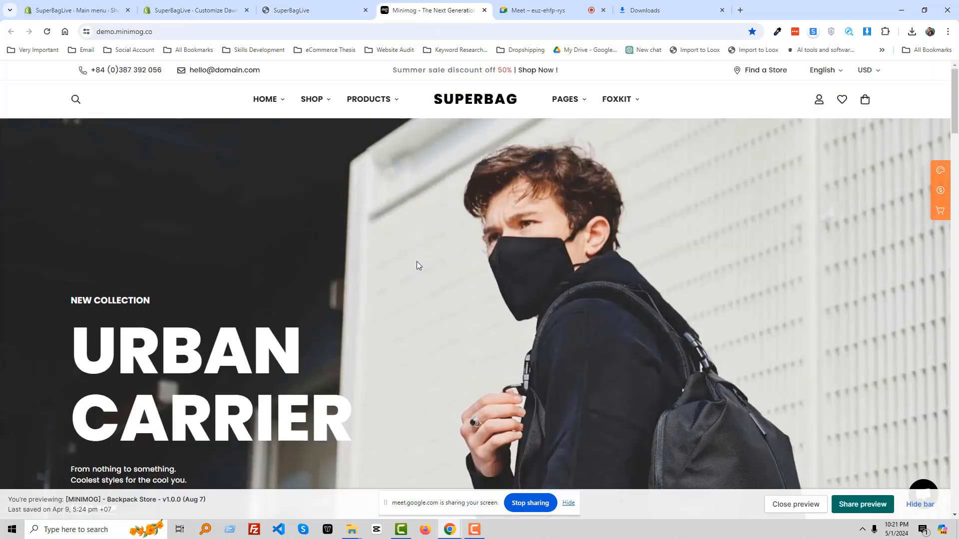
{"action": "scroll", "coordinate": [417, 265], "scroll_direction": "down", "scroll_amount": 7}
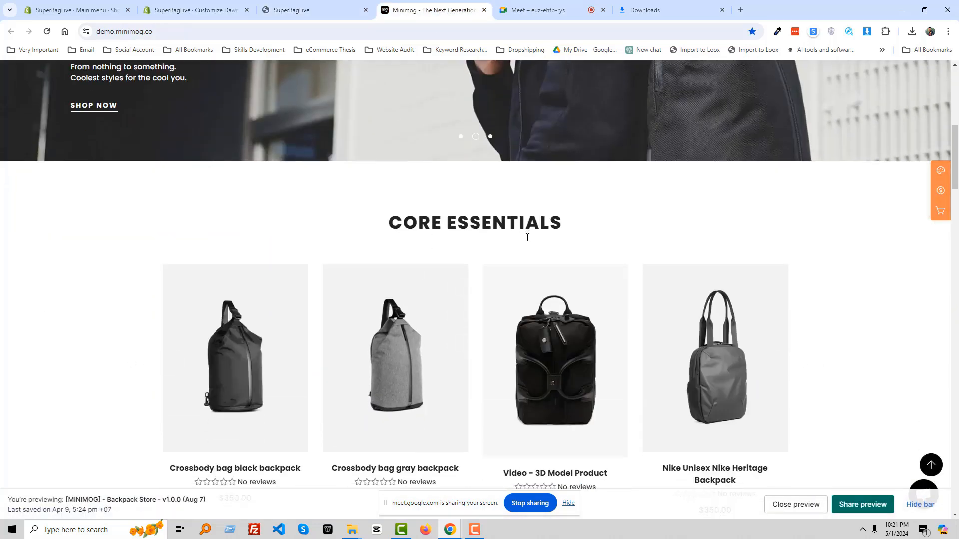
{"action": "scroll", "coordinate": [528, 235], "scroll_direction": "down", "scroll_amount": 2}
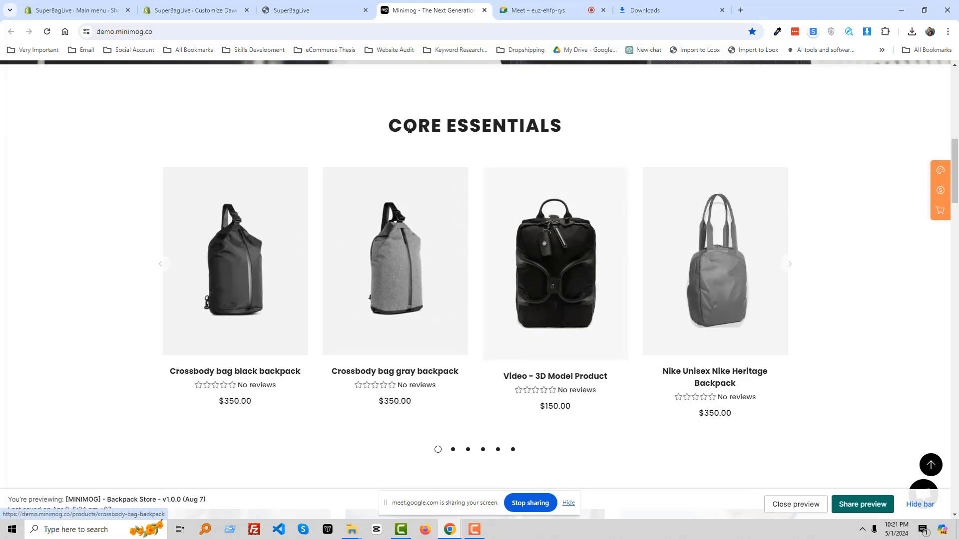
{"action": "left_click_drag", "start_coordinate": [387, 126], "coordinate": [563, 135]}
{"action": "key", "text": "ctrl+c"}
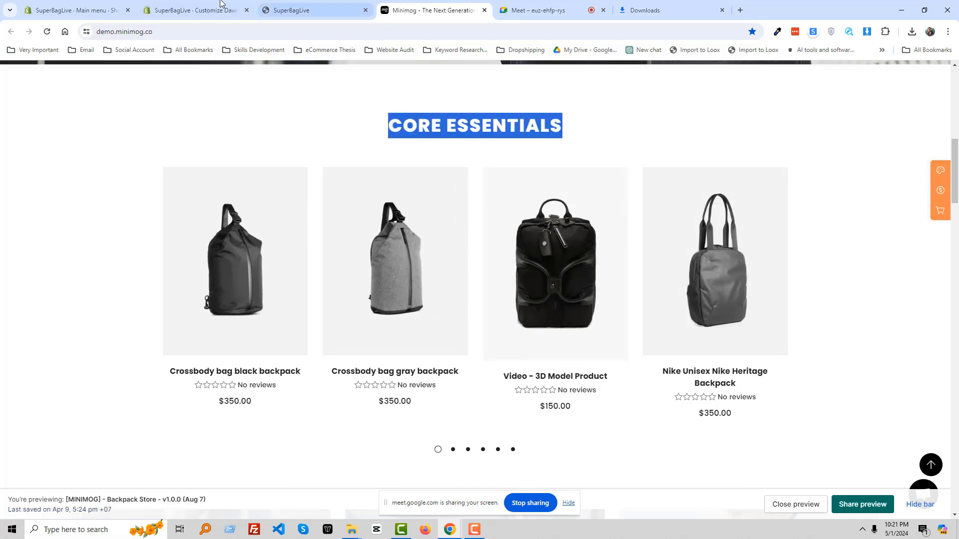
Try a Featured product section below the slideshow in the theme editor, and undo its addition after checking the Minimog demo
{"action": "left_click", "coordinate": [192, 10]}
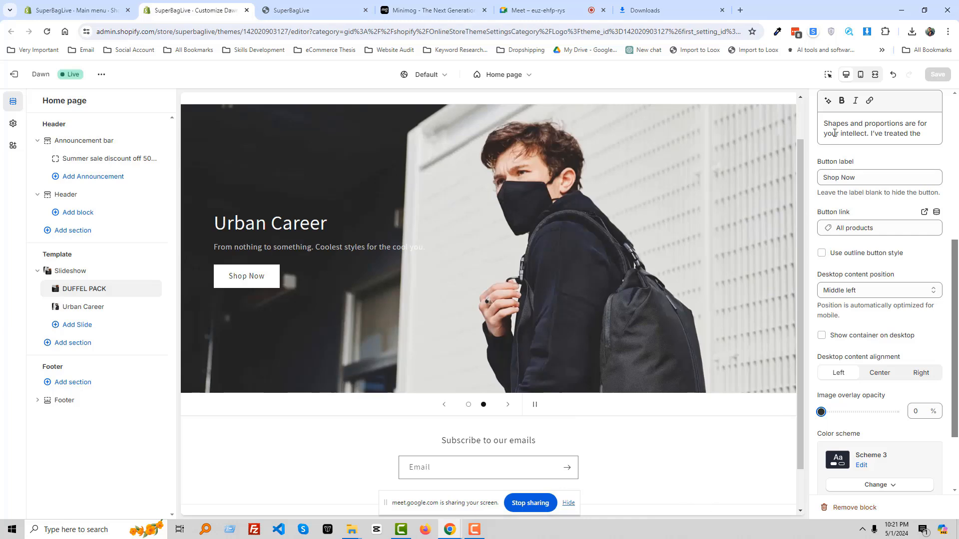
{"action": "left_click", "coordinate": [90, 343]}
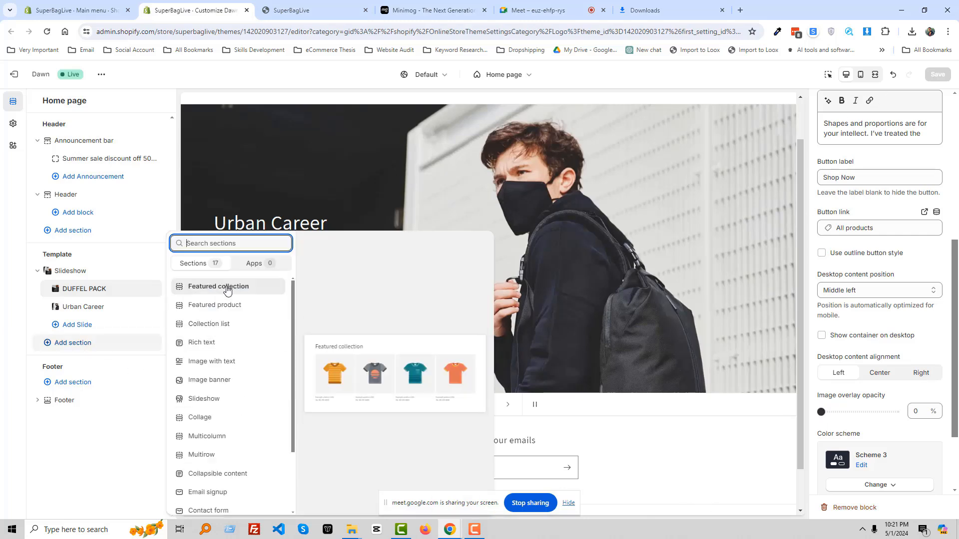
{"action": "left_click", "coordinate": [220, 304]}
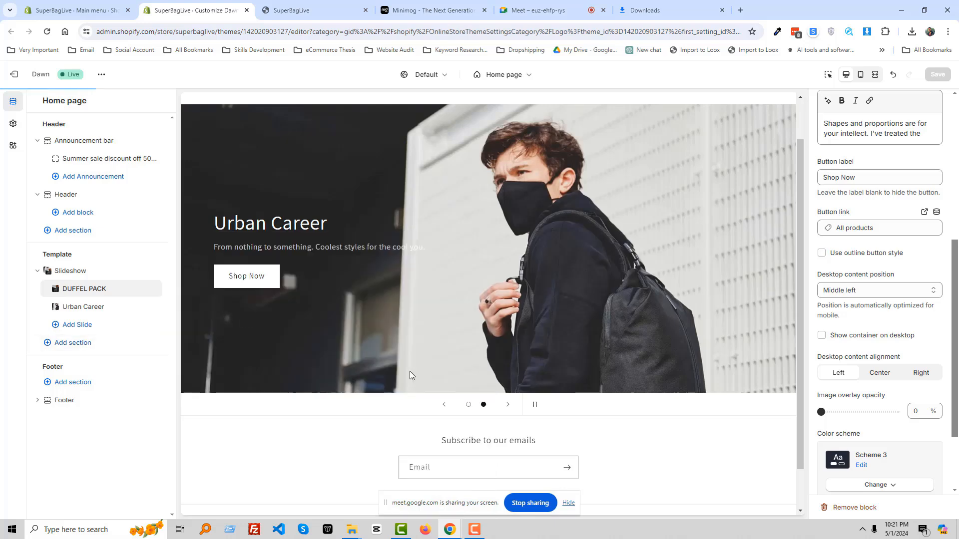
{"action": "left_click", "coordinate": [429, 10]}
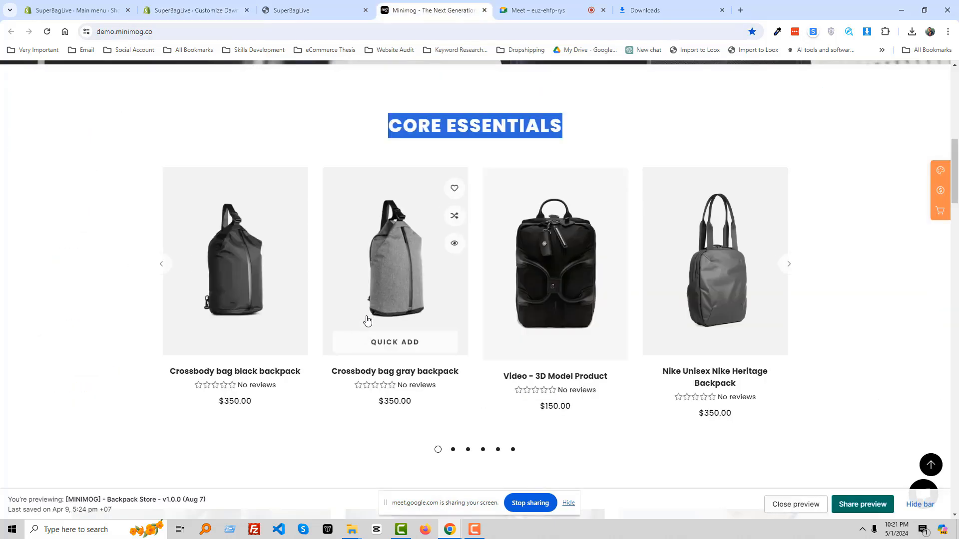
{"action": "left_click", "coordinate": [580, 148]}
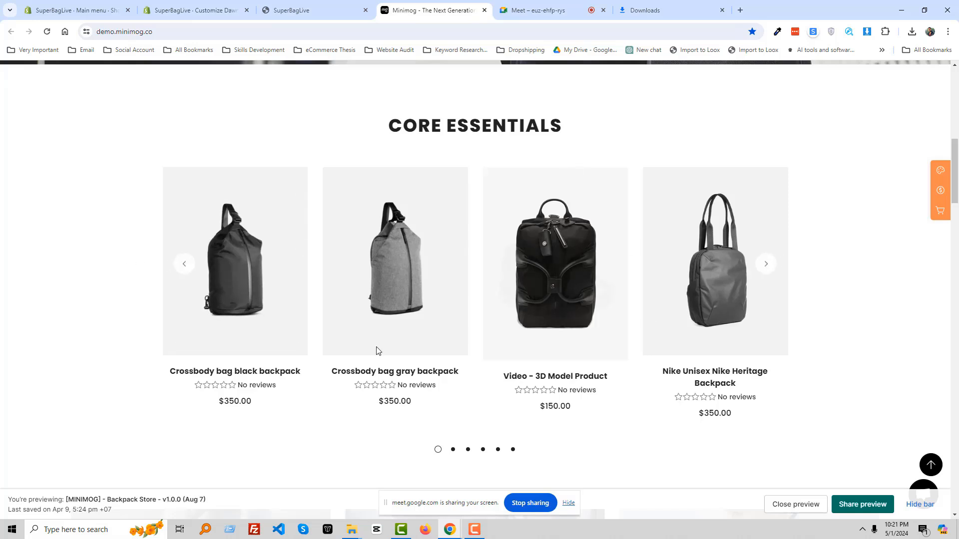
{"action": "mouse_move", "coordinate": [214, 322]}
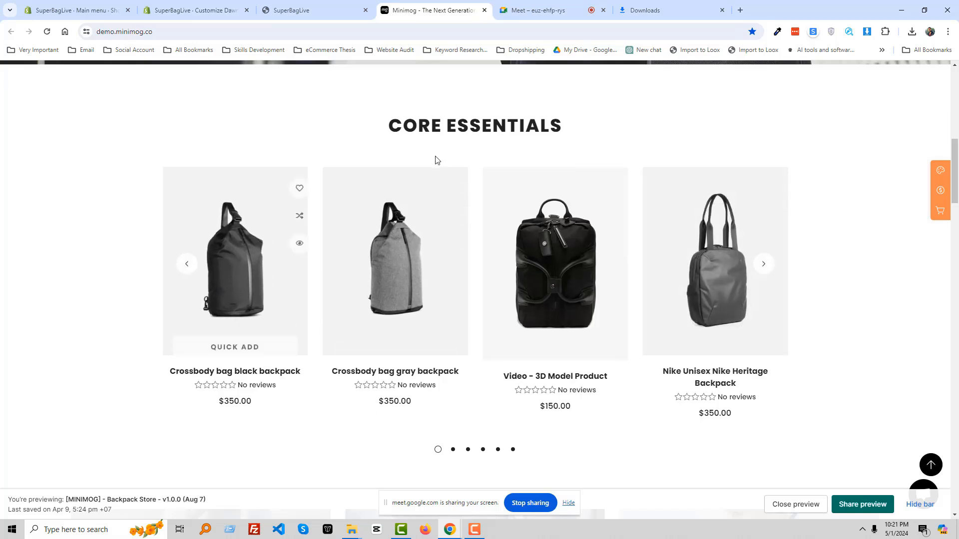
{"action": "left_click", "coordinate": [185, 7]}
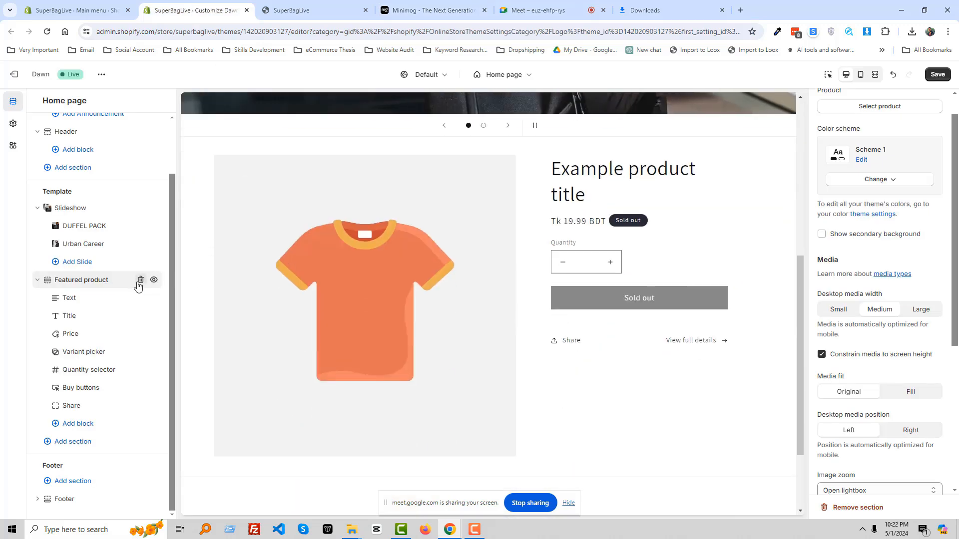
{"action": "key", "text": "ctrl+z"}
Add a Featured collection section below the slideshow and set its heading to "CORE ESSENTIALS"
{"action": "left_click", "coordinate": [74, 341]}
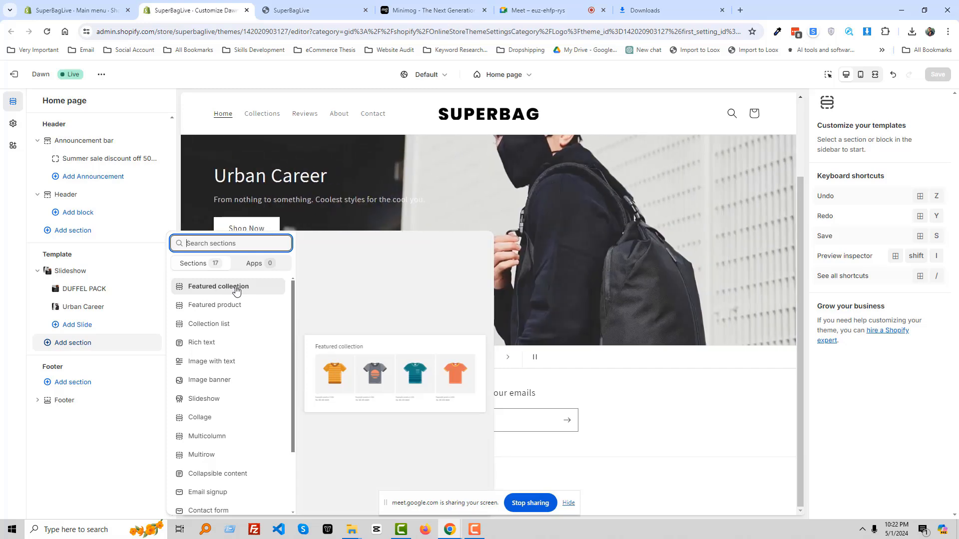
{"action": "left_click", "coordinate": [237, 288]}
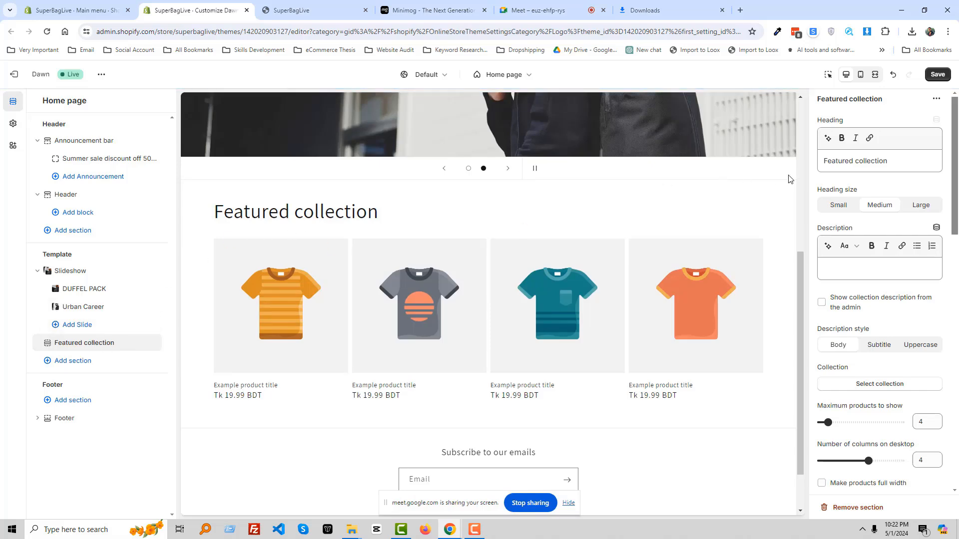
{"action": "left_click", "coordinate": [846, 160]}
{"action": "key", "text": "ctrl+a"}
{"action": "key", "text": "ctrl+v"}
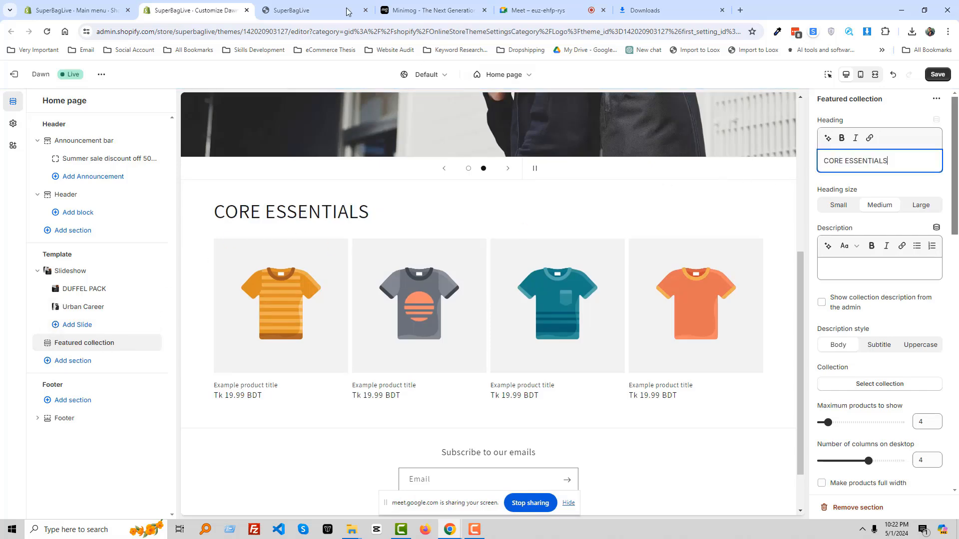
Compare the new section and its settings with the Minimog demo's carousel, and save the home page
{"action": "left_click", "coordinate": [372, 8]}
{"action": "left_click", "coordinate": [431, 10]}
{"action": "left_click", "coordinate": [195, 10]}
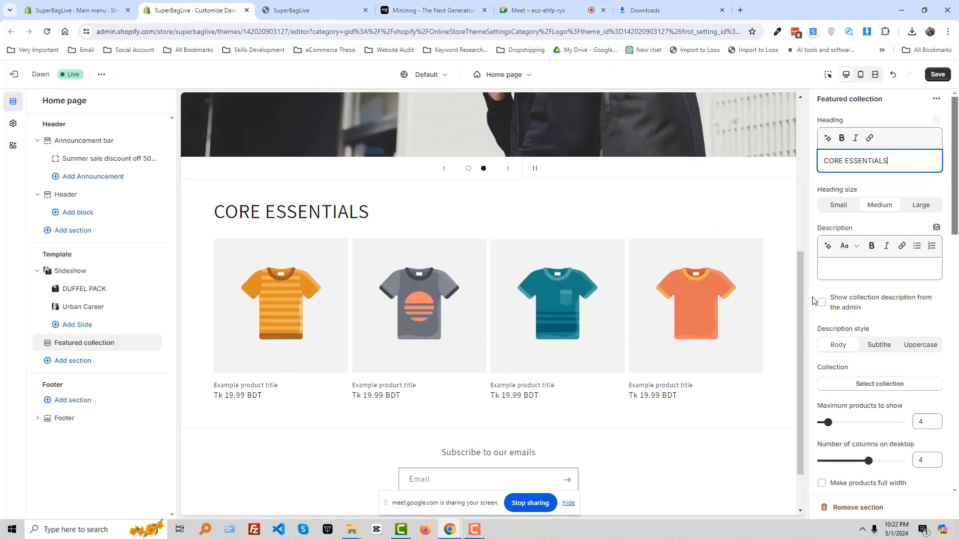
{"action": "scroll", "coordinate": [874, 325], "scroll_direction": "down", "scroll_amount": 2}
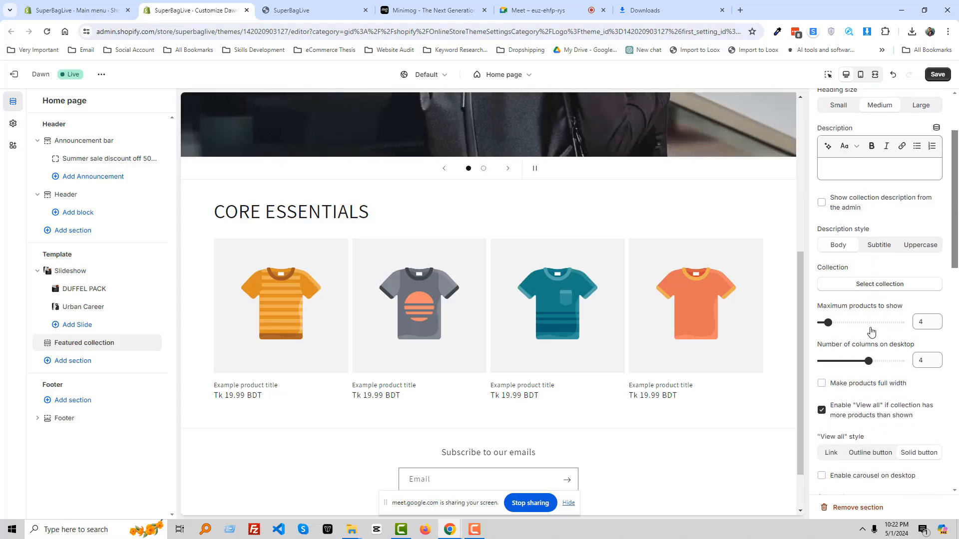
{"action": "scroll", "coordinate": [842, 330], "scroll_direction": "up", "scroll_amount": 2}
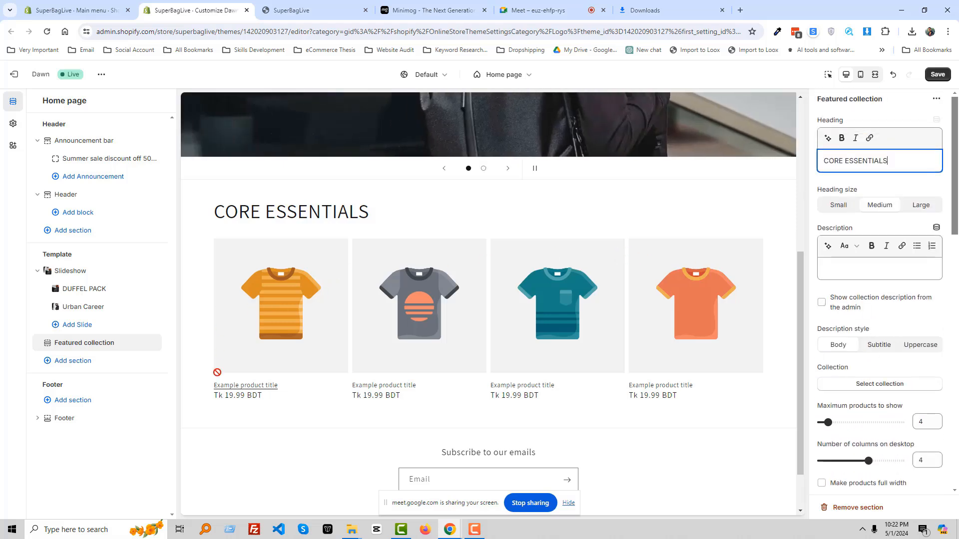
{"action": "left_click", "coordinate": [933, 76]}
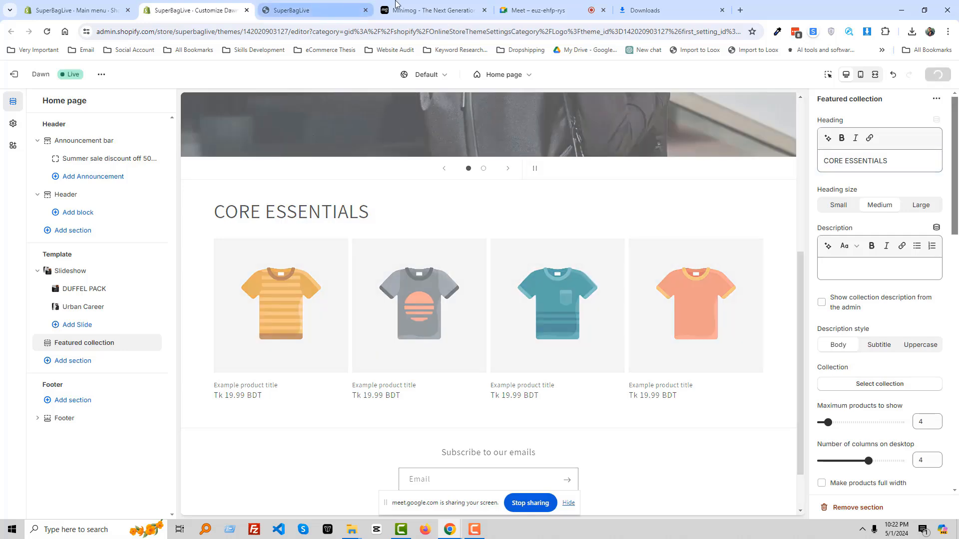
Look at the Minimog demo's carousel again and examine the CORE ESSENTIALS section on the live storefront
{"action": "left_click", "coordinate": [427, 10]}
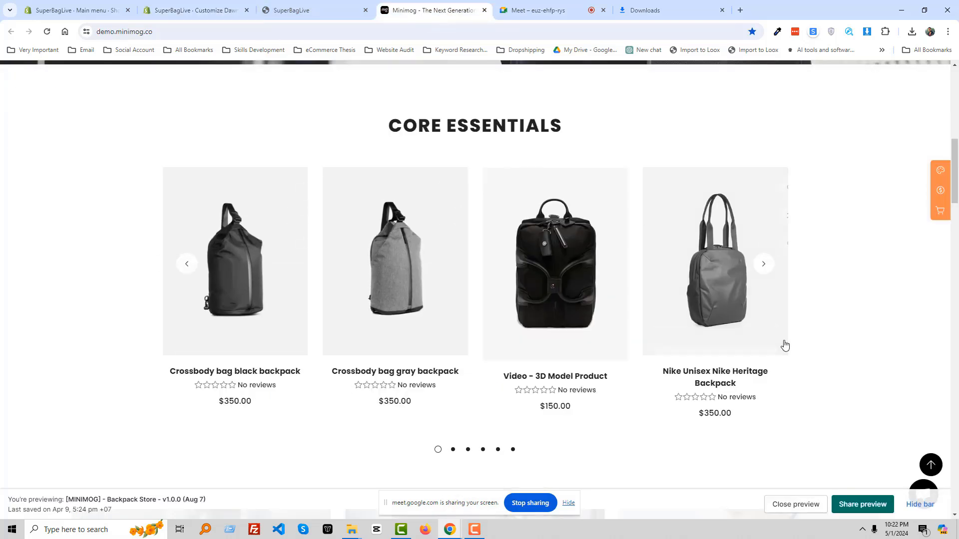
{"action": "left_click", "coordinate": [300, 10]}
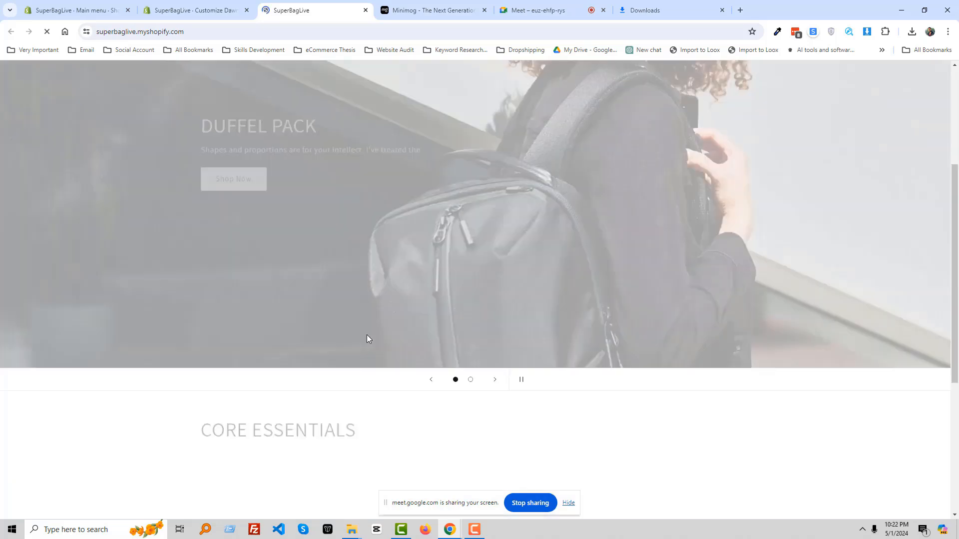
{"action": "scroll", "coordinate": [401, 381], "scroll_direction": "down", "scroll_amount": 4}
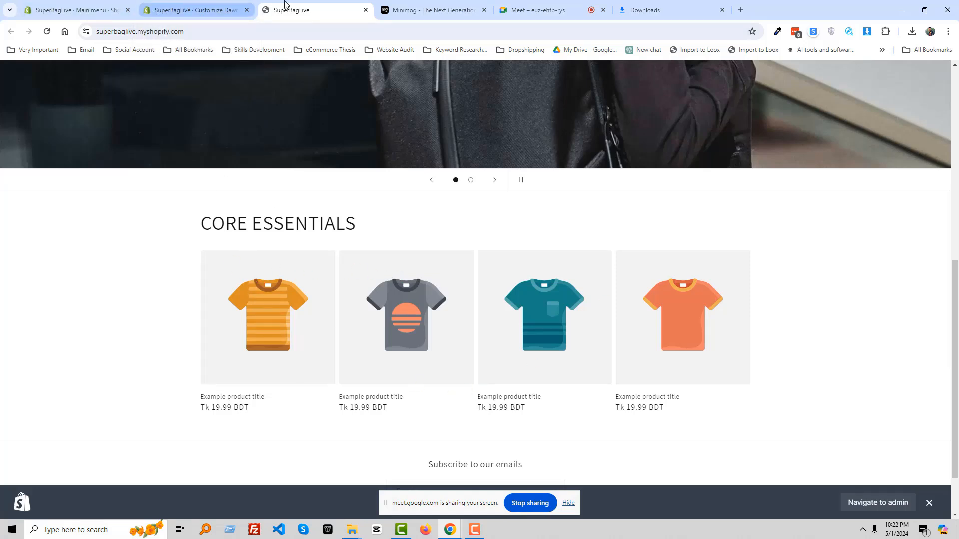
Frame the CORE ESSENTIALS heading and product carousel on the Minimog demo page with a screen selection
{"action": "left_click", "coordinate": [429, 10]}
{"action": "key", "text": "Print"}
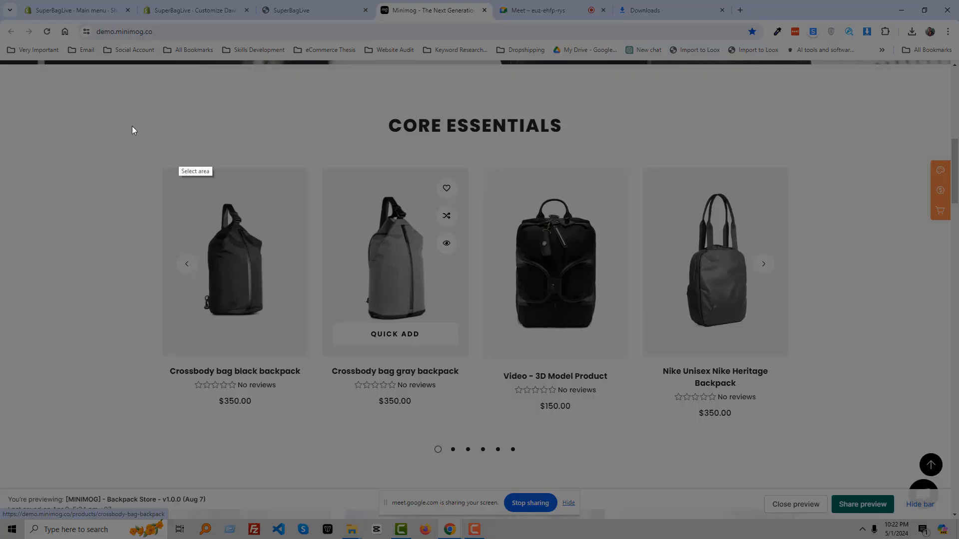
{"action": "left_click_drag", "start_coordinate": [114, 93], "coordinate": [824, 454]}
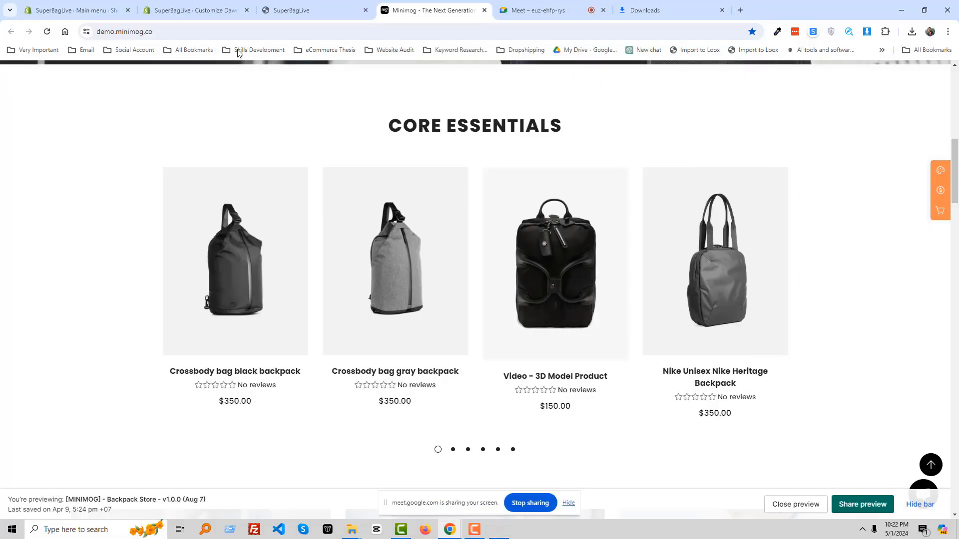
Read the in-call messages in Google Meet, going back over the Featured collection section, the Minimog demo and the Shopify admin
{"action": "left_click", "coordinate": [195, 10]}
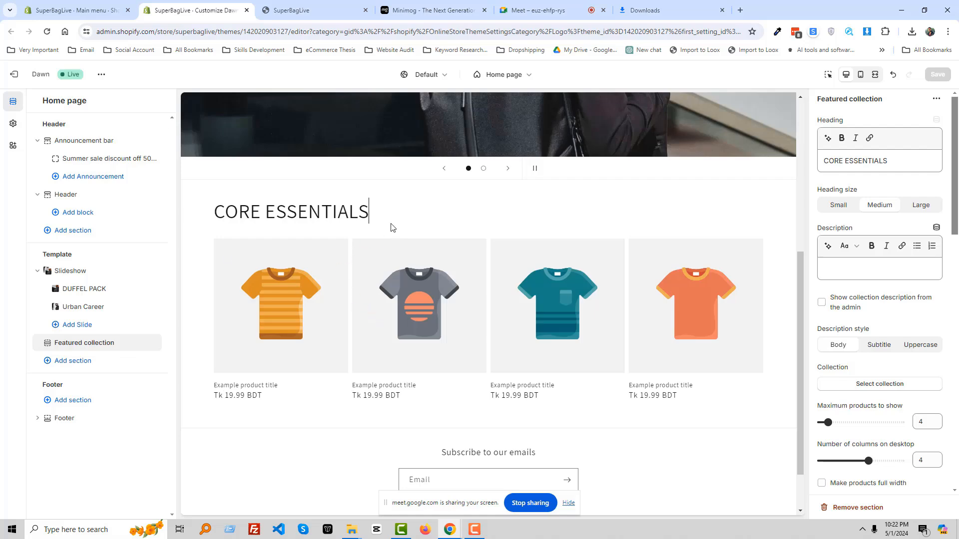
{"action": "left_click", "coordinate": [563, 11]}
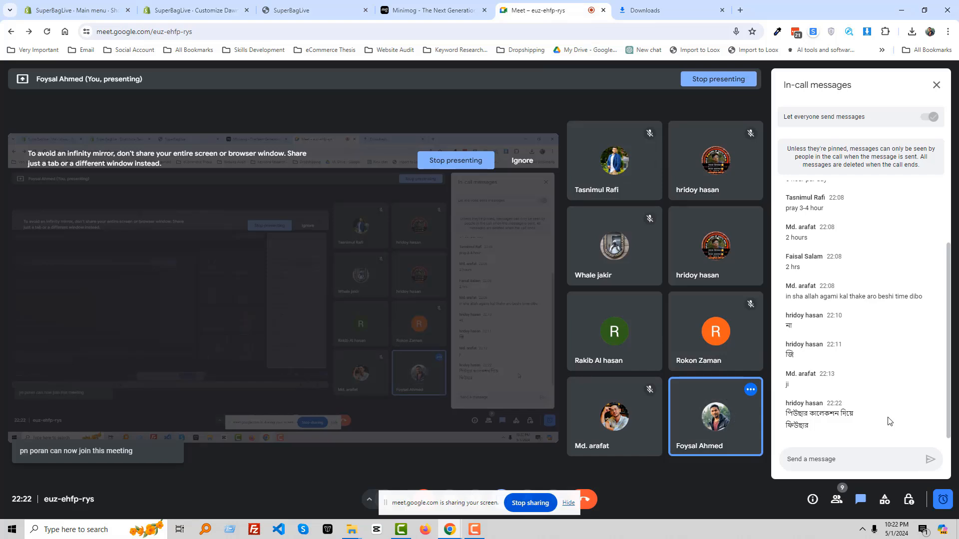
{"action": "left_click", "coordinate": [195, 10]}
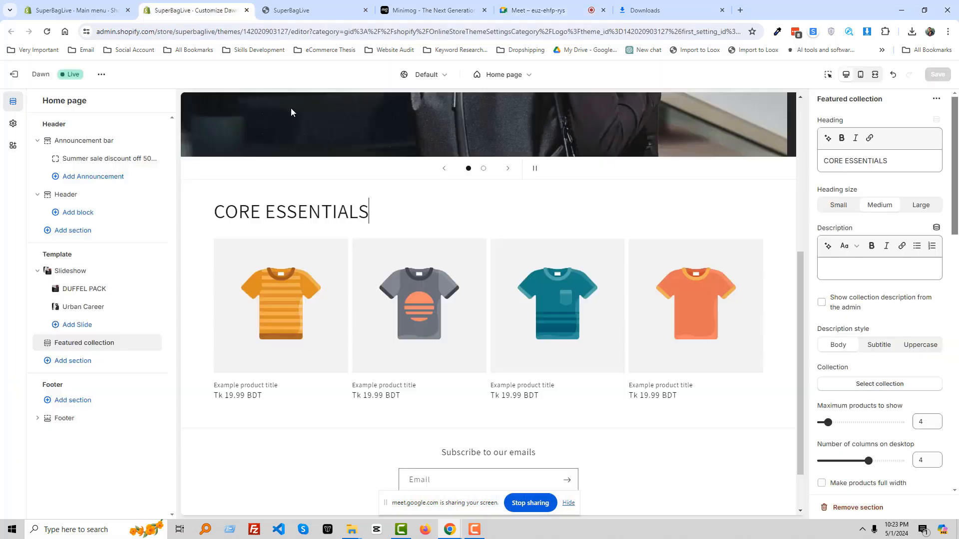
{"action": "left_click", "coordinate": [433, 10]}
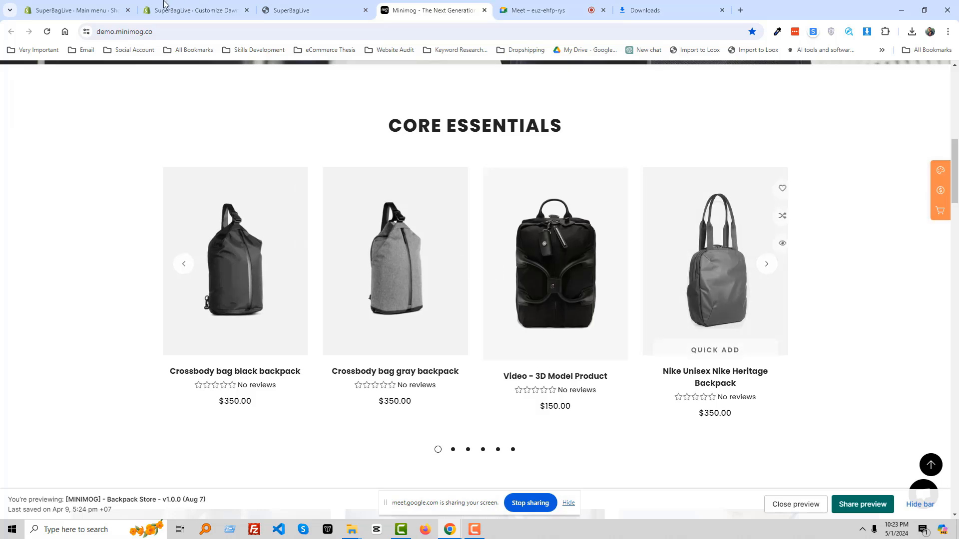
{"action": "left_click", "coordinate": [57, 4]}
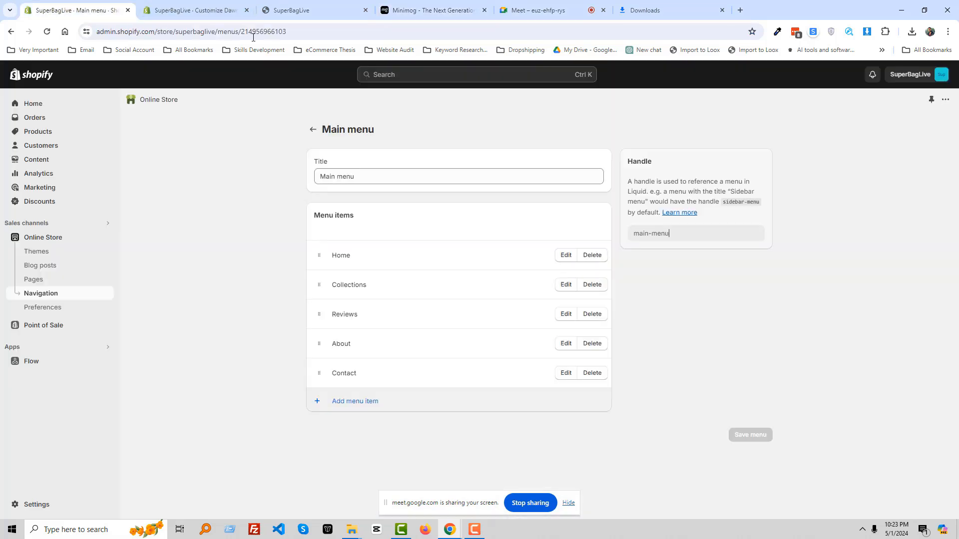
{"action": "left_click", "coordinate": [175, 4]}
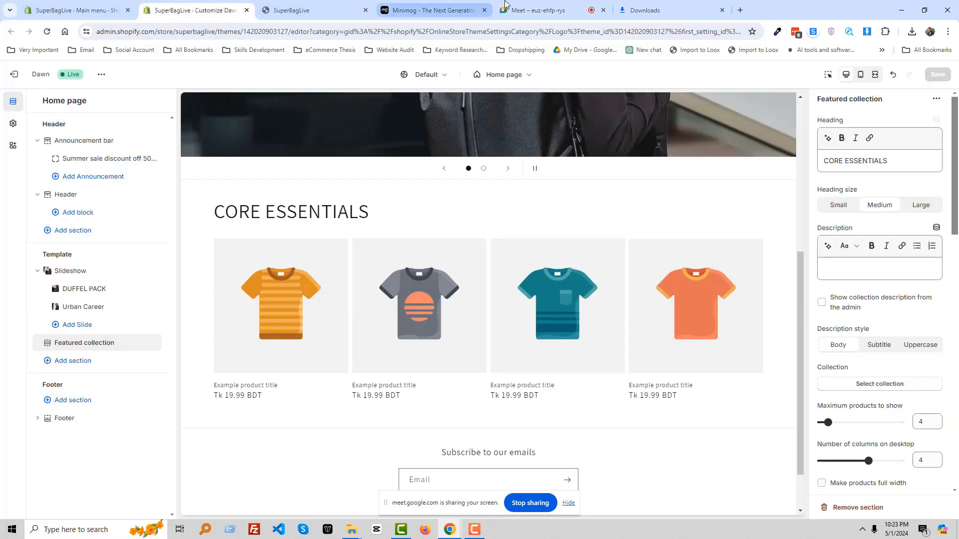
{"action": "left_click", "coordinate": [540, 8]}
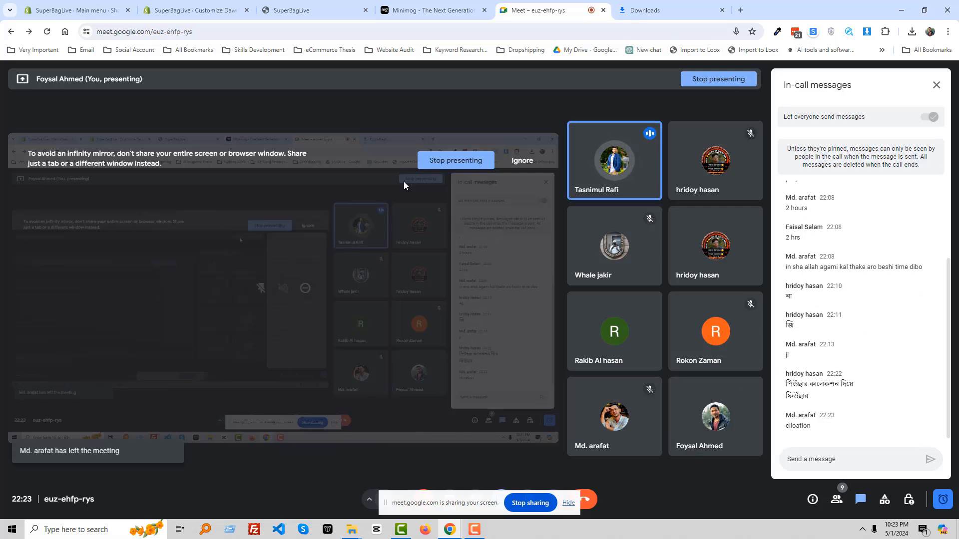
{"action": "left_click", "coordinate": [195, 10]}
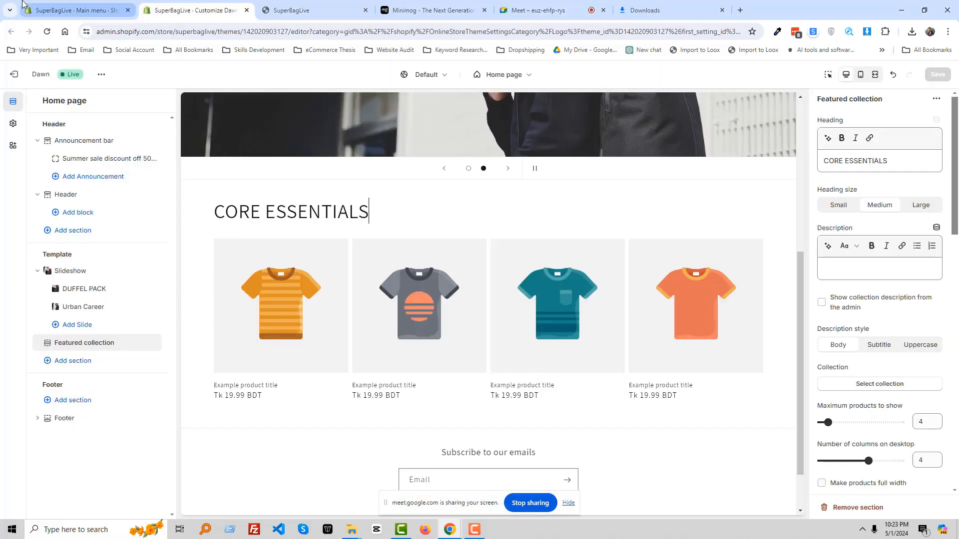
Open the Products page in the Shopify admin, and open the Minimog demo's four visible Core Essentials products in separate browser tabs
{"action": "left_click", "coordinate": [75, 10]}
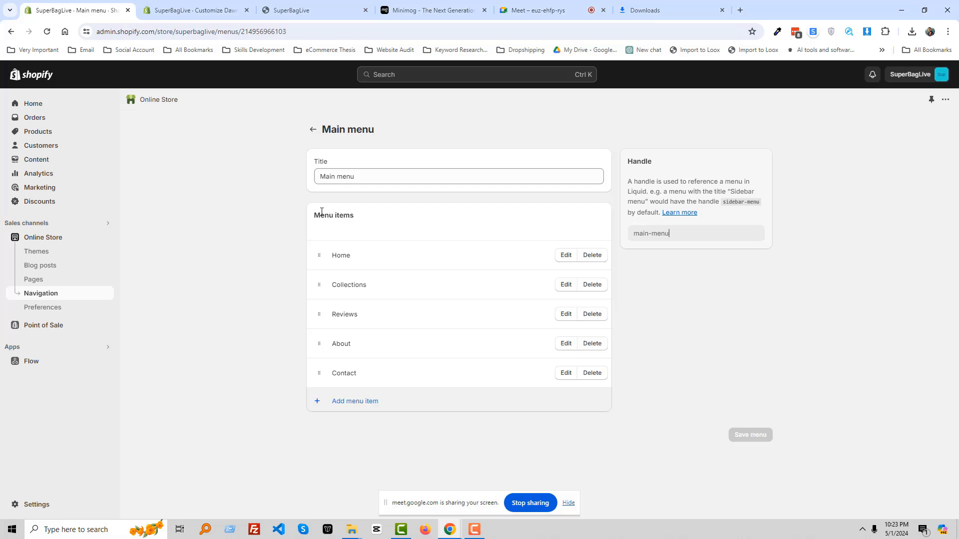
{"action": "left_click", "coordinate": [32, 133]}
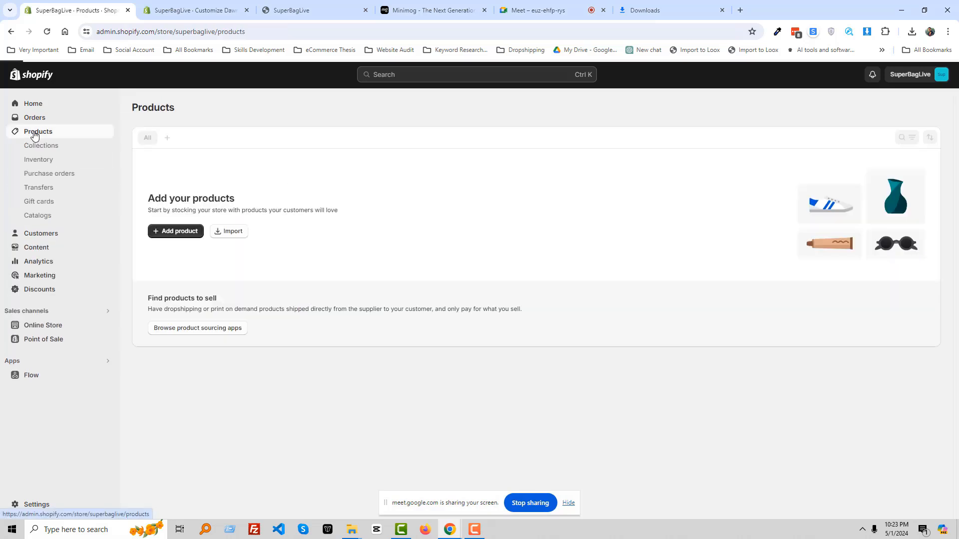
{"action": "left_click", "coordinate": [407, 11]}
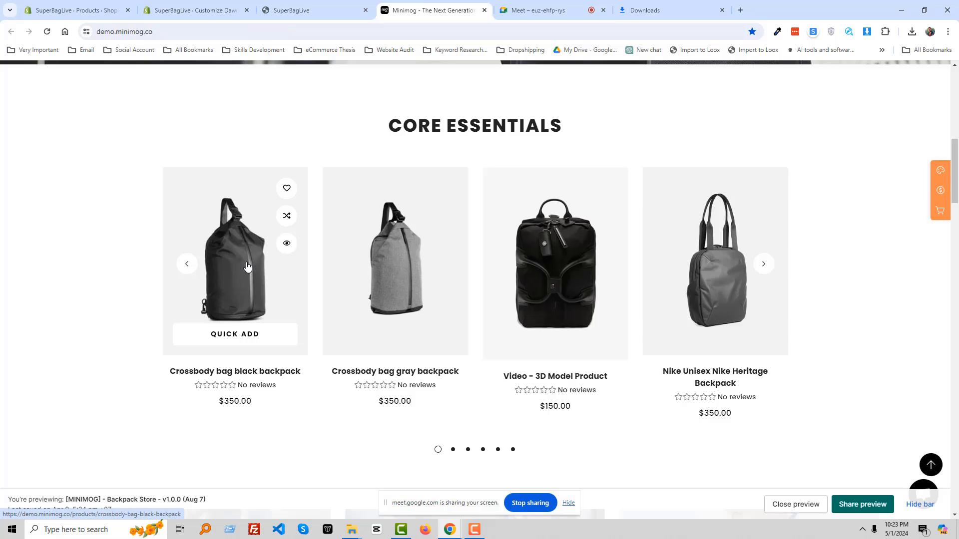
{"action": "middle_click", "coordinate": [247, 267]}
{"action": "middle_click", "coordinate": [411, 250]}
{"action": "middle_click", "coordinate": [558, 259]}
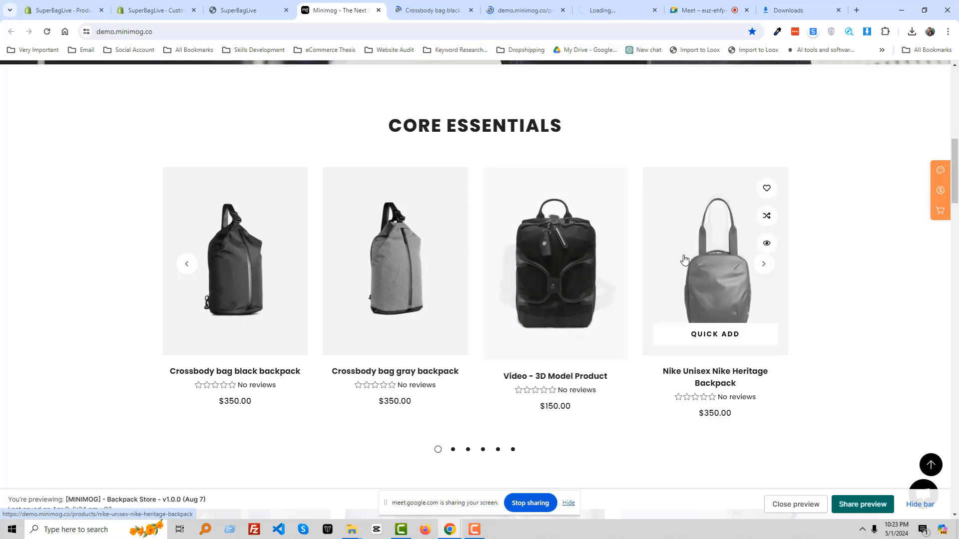
{"action": "middle_click", "coordinate": [684, 259]}
Copy the title "Crossbody bag black backpack" from its demo product page and open a new product form in the Shopify admin
{"action": "left_click", "coordinate": [394, 10]}
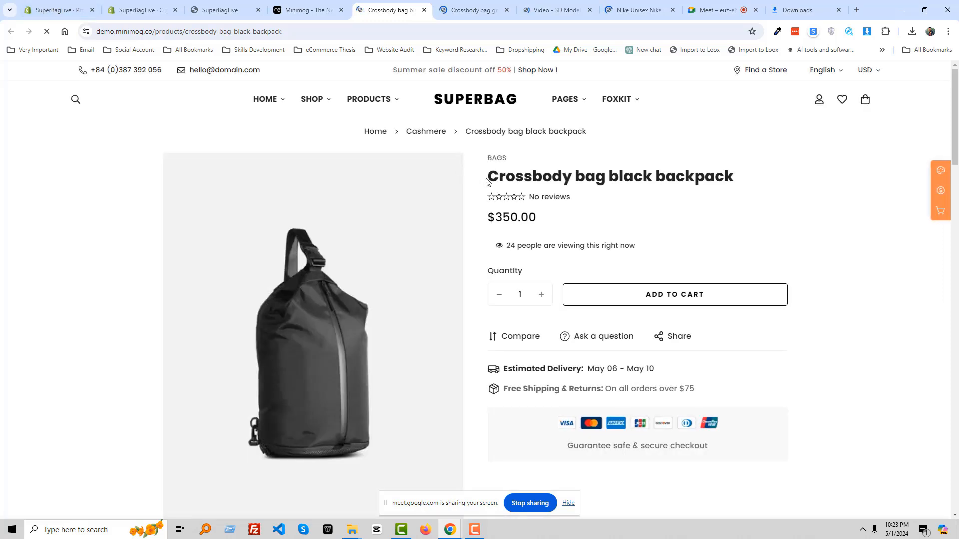
{"action": "left_click_drag", "start_coordinate": [487, 180], "coordinate": [734, 172]}
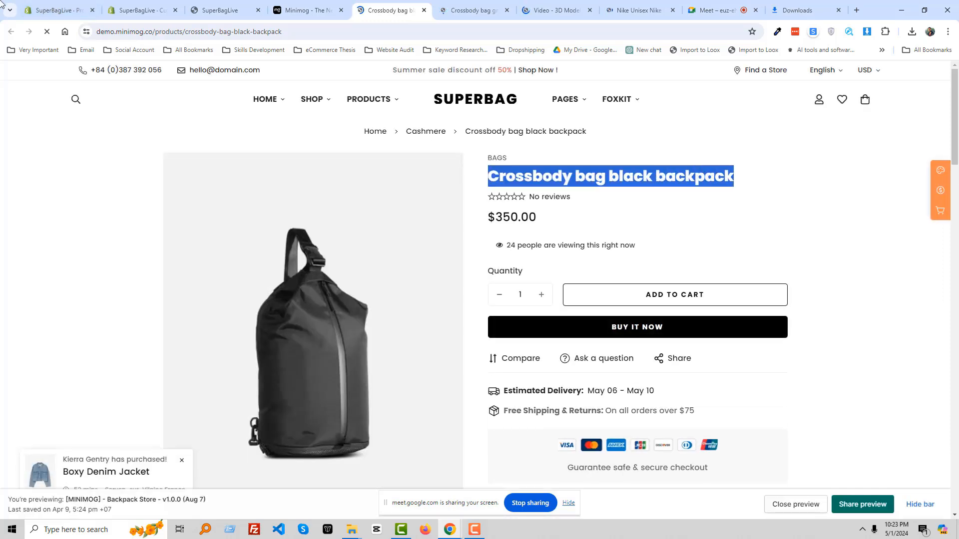
{"action": "left_click", "coordinate": [54, 10]}
{"action": "left_click", "coordinate": [144, 10]}
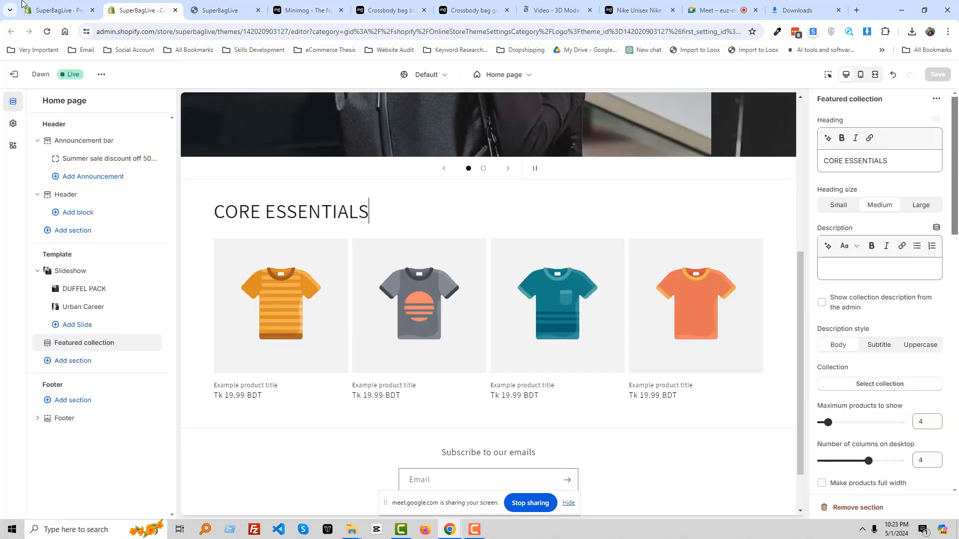
{"action": "key", "text": "ctrl+shift+Tab"}
{"action": "left_click", "coordinate": [182, 235]}
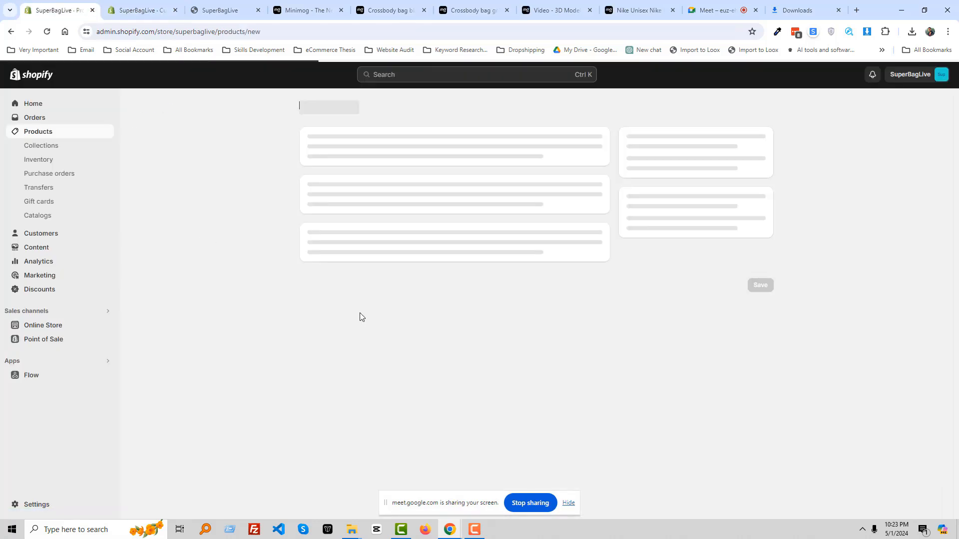
Fill in the title "Crossbody bag black backpack" and the description with the paragraph under The Iconic Silhouette on its demo product page
{"action": "left_click", "coordinate": [395, 154]}
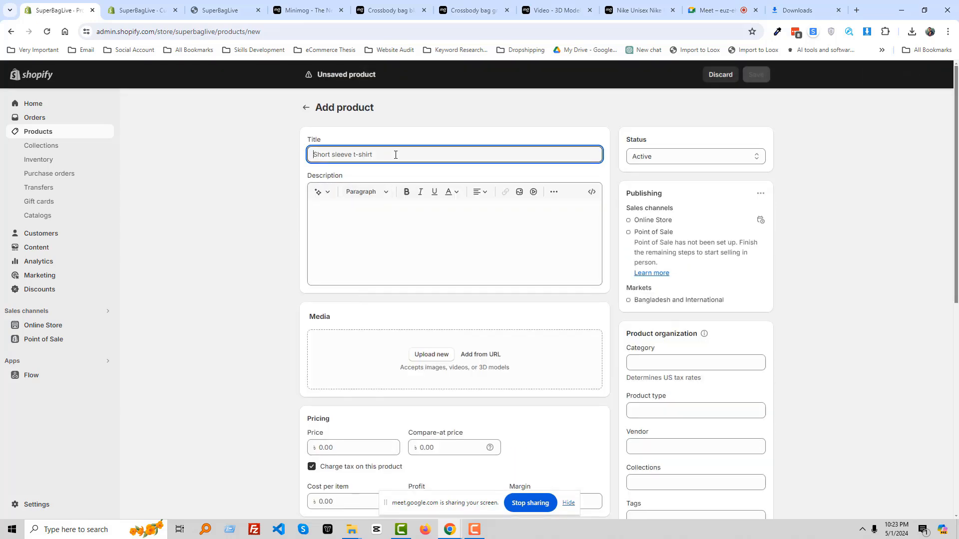
{"action": "left_click", "coordinate": [306, 10]}
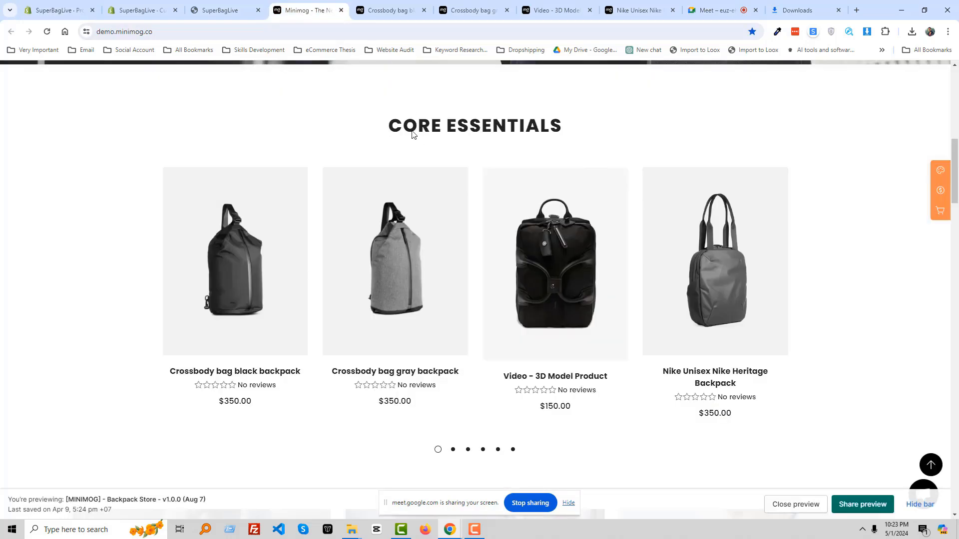
{"action": "left_click", "coordinate": [397, 4]}
{"action": "scroll", "coordinate": [551, 307], "scroll_direction": "down", "scroll_amount": 3}
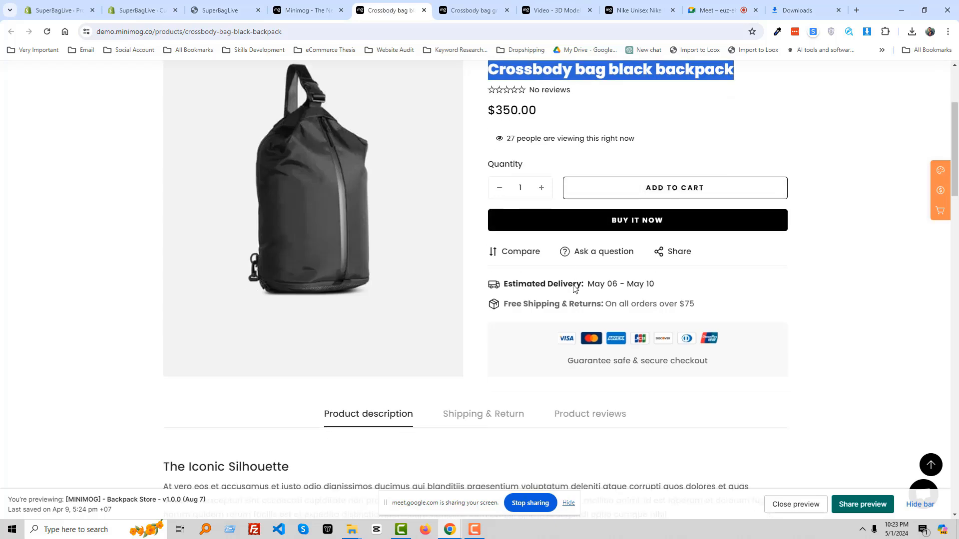
{"action": "scroll", "coordinate": [573, 289], "scroll_direction": "down", "scroll_amount": 5}
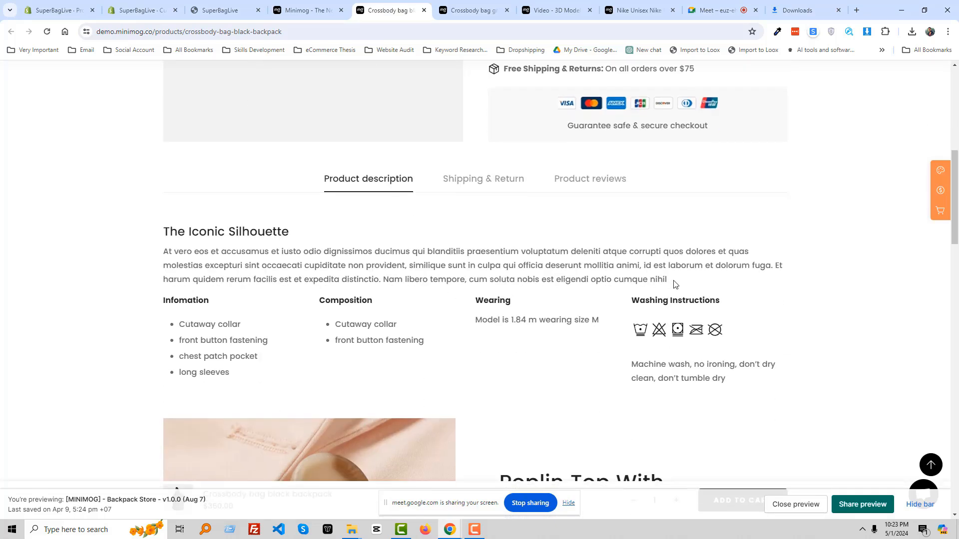
{"action": "left_click_drag", "start_coordinate": [673, 284], "coordinate": [166, 261]}
{"action": "key", "text": "ctrl+c"}
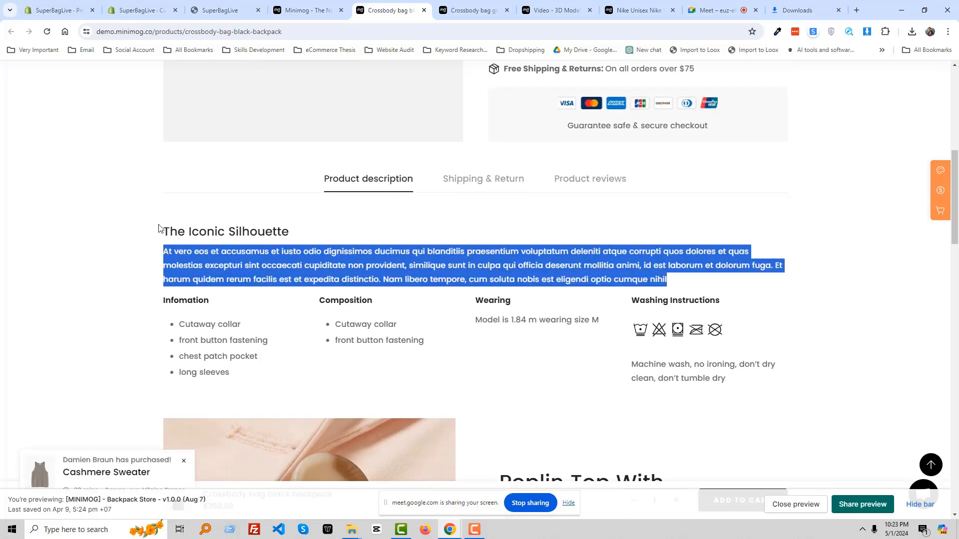
{"action": "left_click", "coordinate": [214, 8]}
{"action": "left_click", "coordinate": [45, 5]}
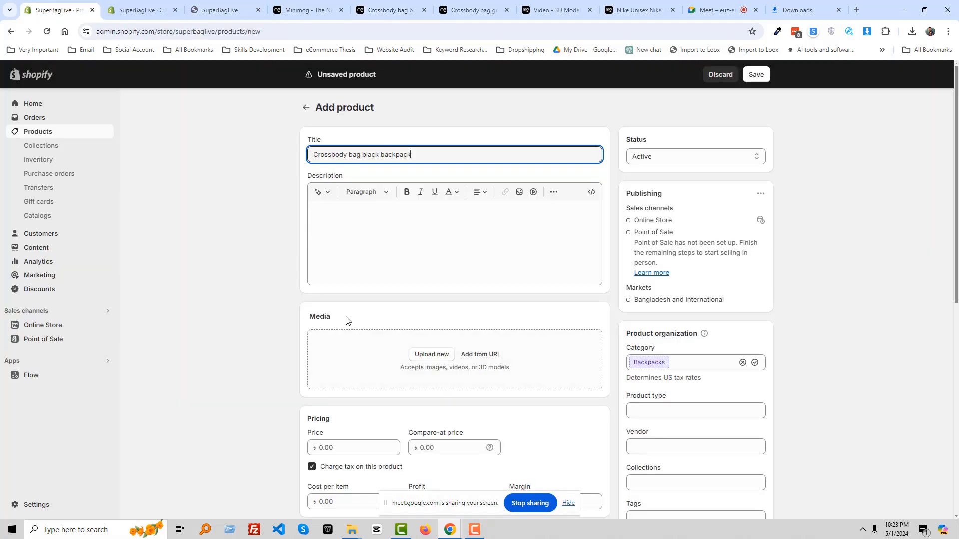
{"action": "left_click", "coordinate": [368, 235]}
{"action": "key", "text": "ctrl+v"}
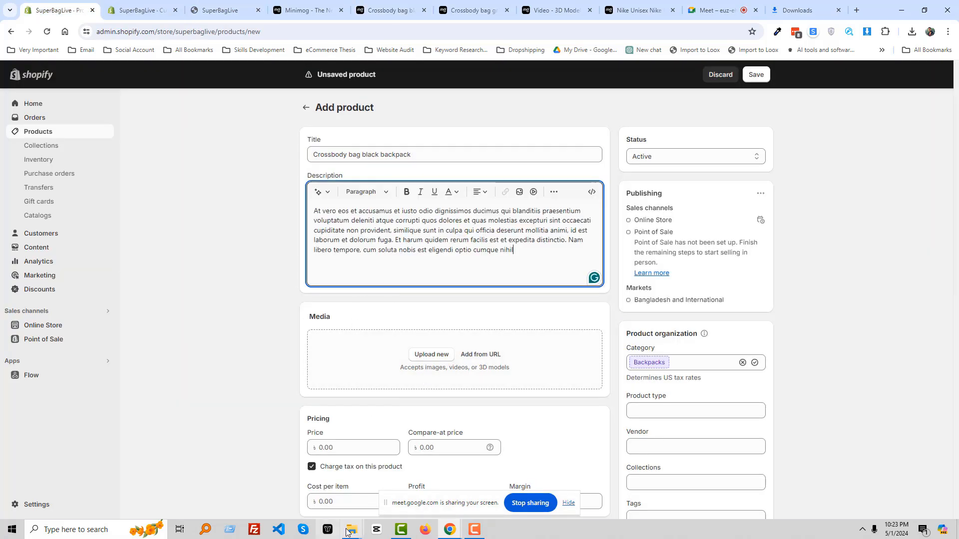
Find the black crossbody backpack's prod4 image in the Super Bag Store folder, checking it against the demo product page
{"action": "mouse_move", "coordinate": [351, 529]}
{"action": "left_click", "coordinate": [407, 492]}
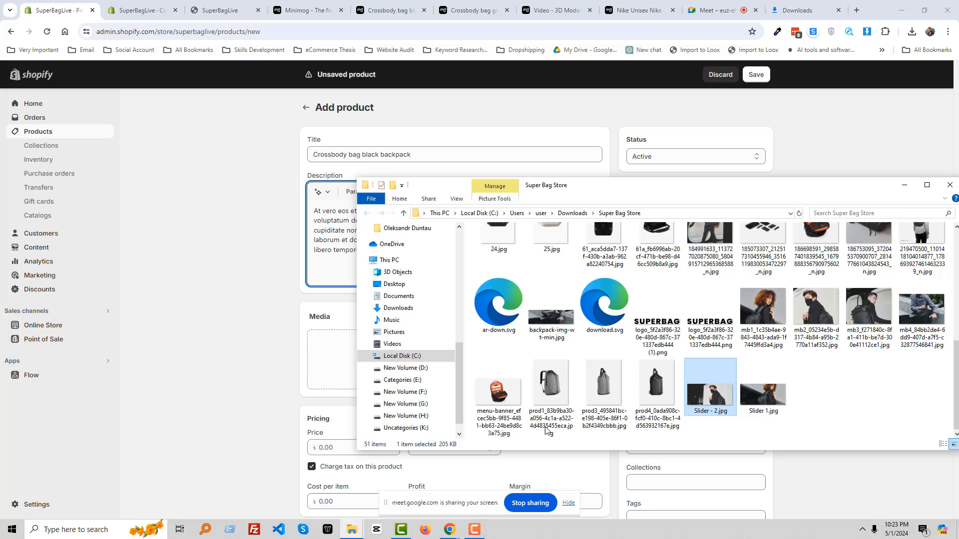
{"action": "left_click", "coordinate": [887, 347]}
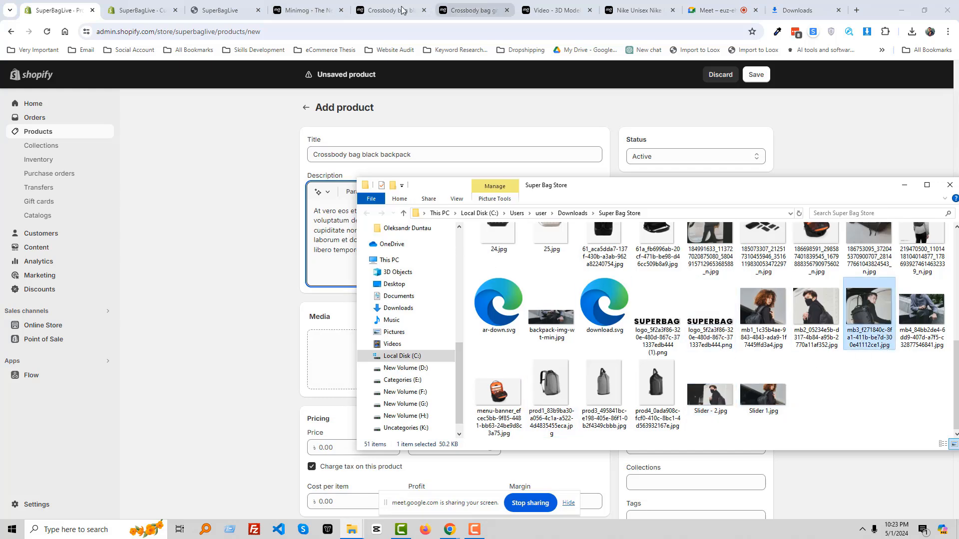
{"action": "left_click", "coordinate": [304, 10]}
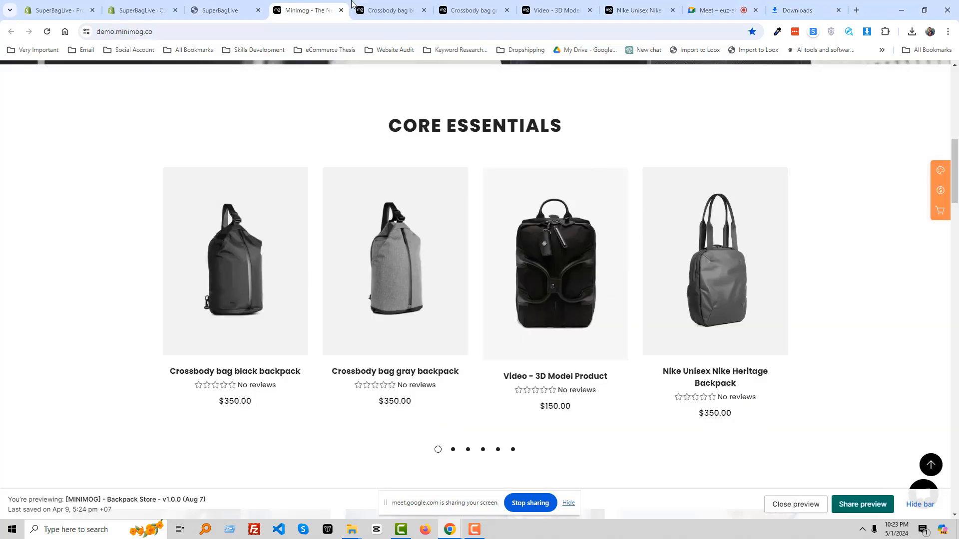
{"action": "left_click", "coordinate": [398, 10]}
{"action": "scroll", "coordinate": [426, 324], "scroll_direction": "up", "scroll_amount": 6}
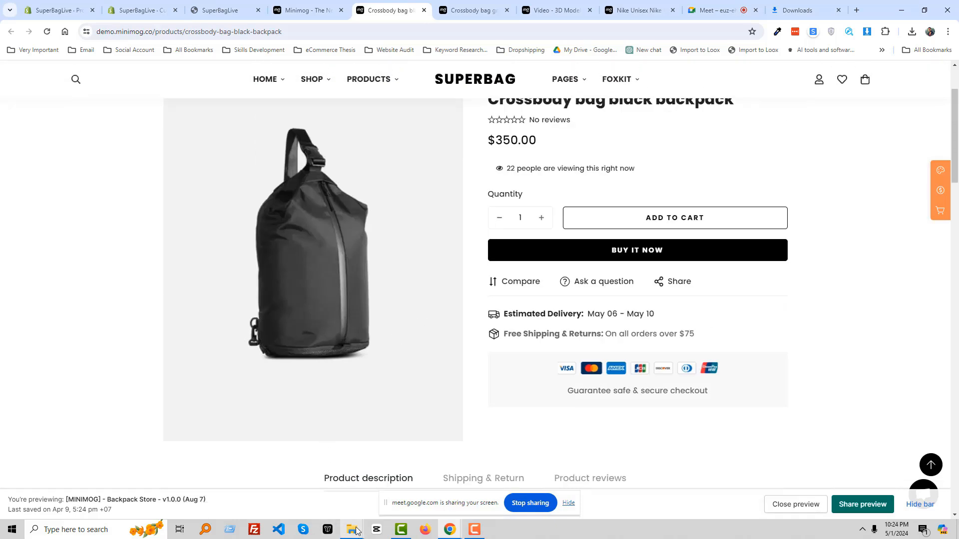
{"action": "mouse_move", "coordinate": [357, 531]}
{"action": "left_click", "coordinate": [384, 452]}
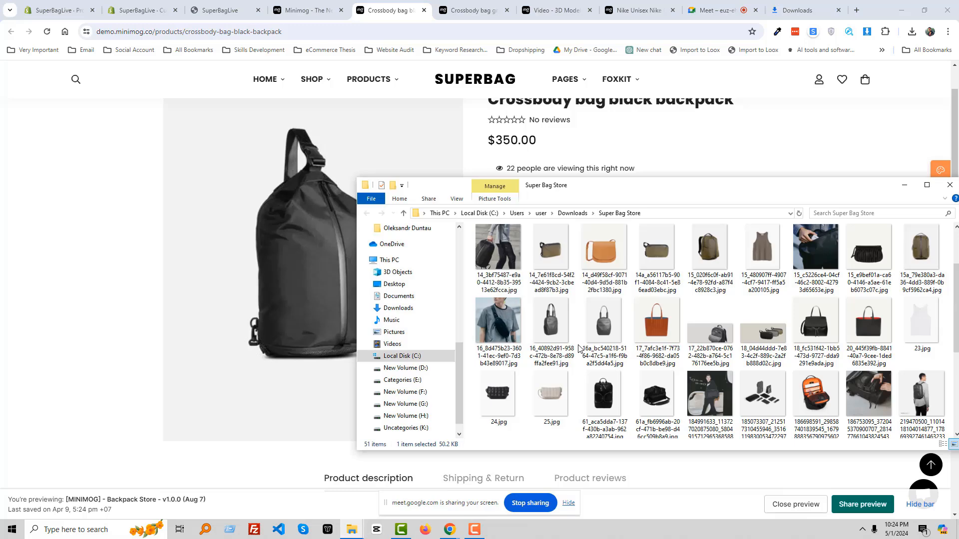
{"action": "scroll", "coordinate": [579, 348], "scroll_direction": "down", "scroll_amount": 4}
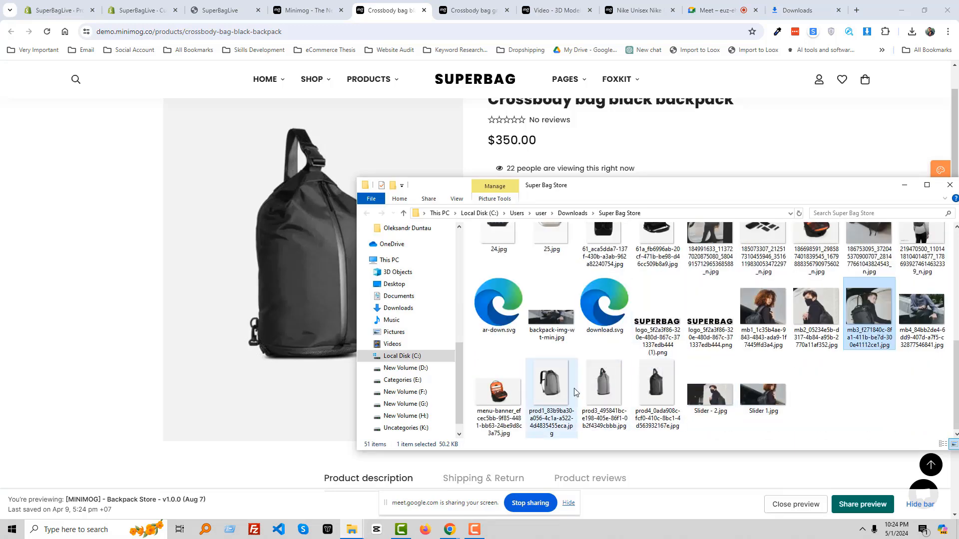
{"action": "left_click", "coordinate": [659, 391]}
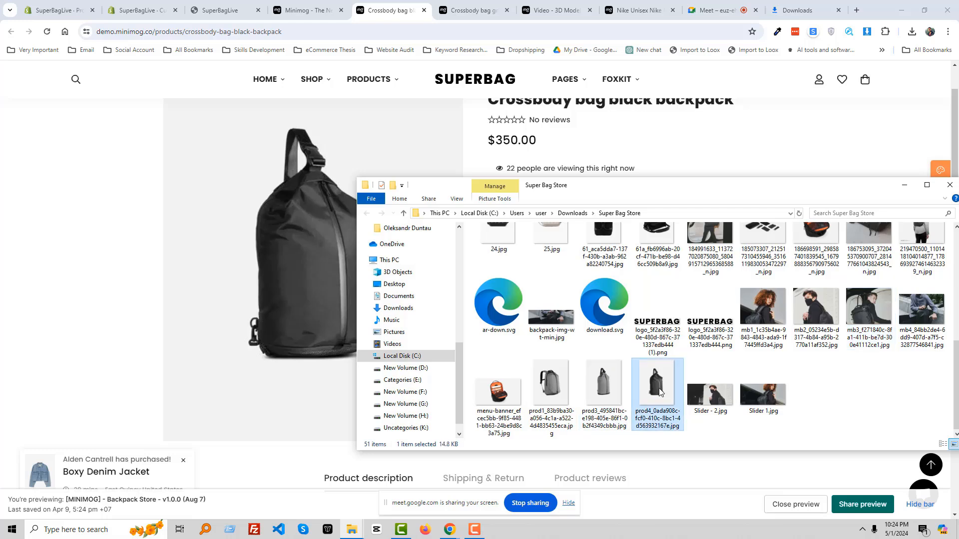
Add the prod4 black backpack image from the Super Bag Store folder to the new product's media
{"action": "left_click", "coordinate": [152, 14]}
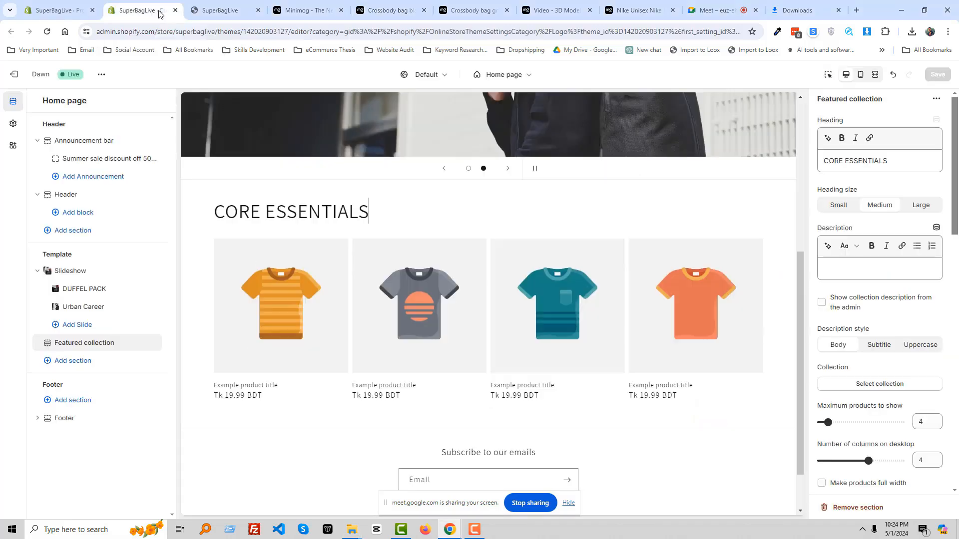
{"action": "left_click", "coordinate": [202, 18]}
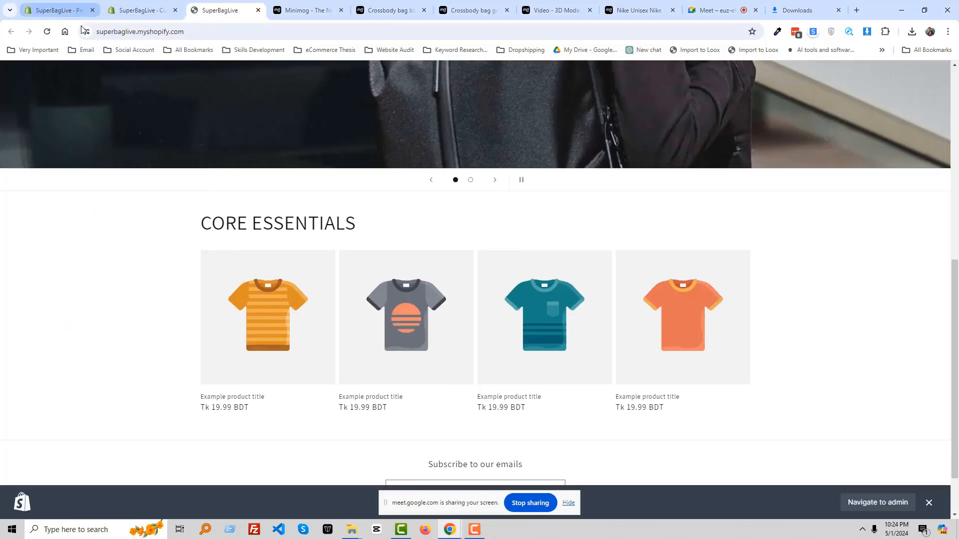
{"action": "left_click", "coordinate": [58, 10]}
{"action": "scroll", "coordinate": [398, 463], "scroll_direction": "down", "scroll_amount": 3}
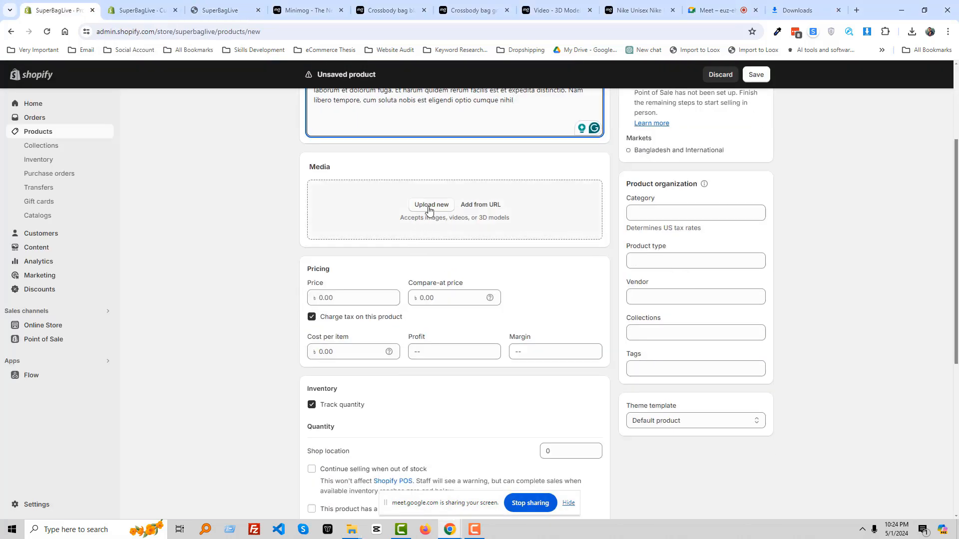
{"action": "mouse_move", "coordinate": [351, 529]}
{"action": "left_click", "coordinate": [407, 489]}
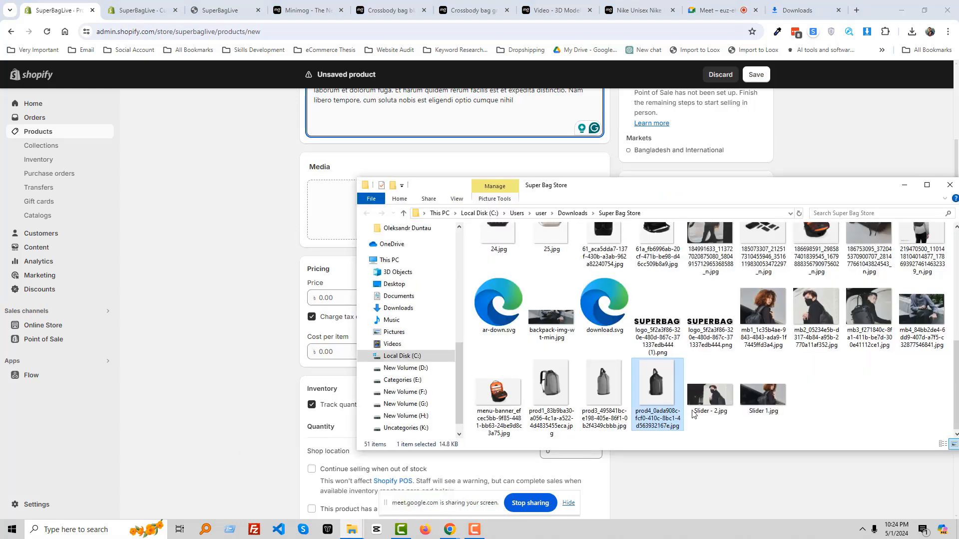
{"action": "left_click_drag", "start_coordinate": [668, 398], "coordinate": [331, 227]}
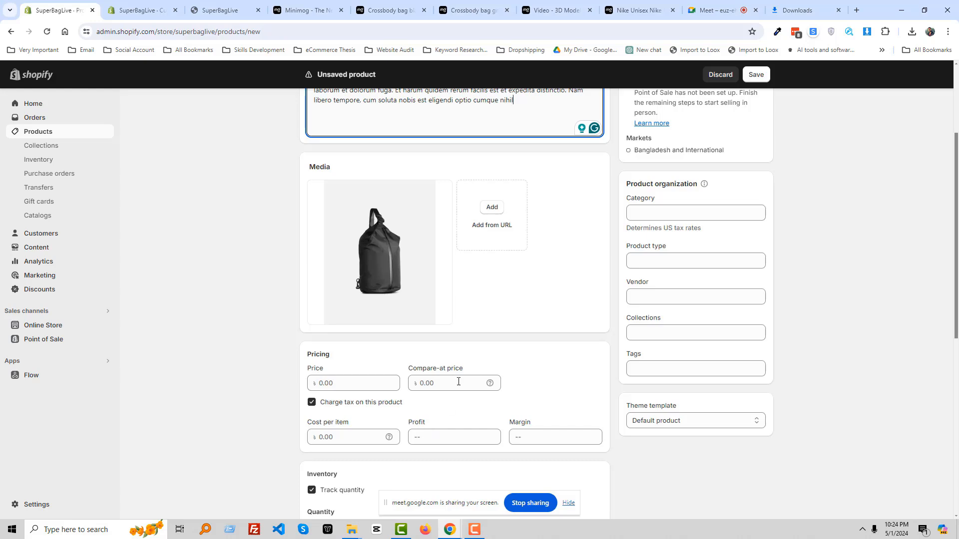
Review the new product's form down to the pricing section and save the Crossbody bag black backpack product
{"action": "scroll", "coordinate": [638, 232], "scroll_direction": "up", "scroll_amount": 3}
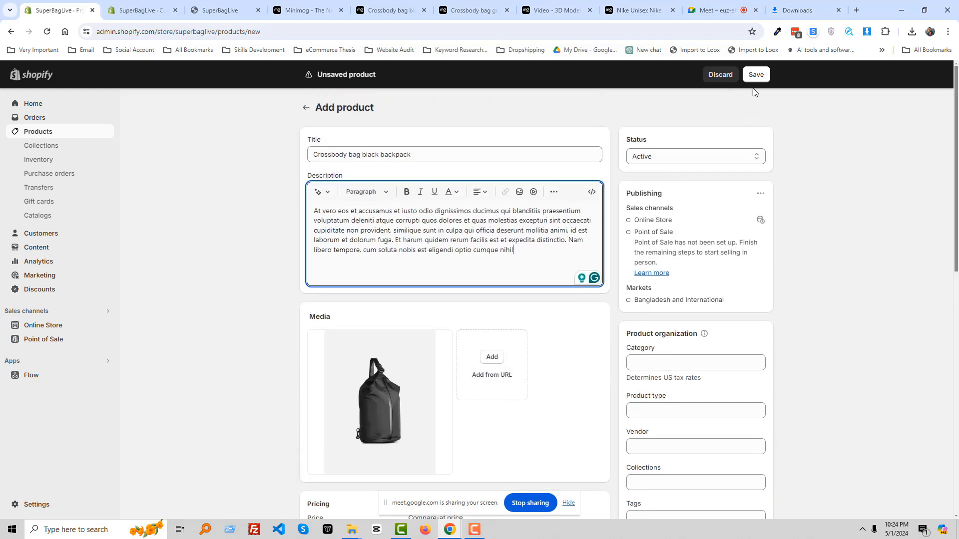
{"action": "scroll", "coordinate": [493, 306], "scroll_direction": "down", "scroll_amount": 4}
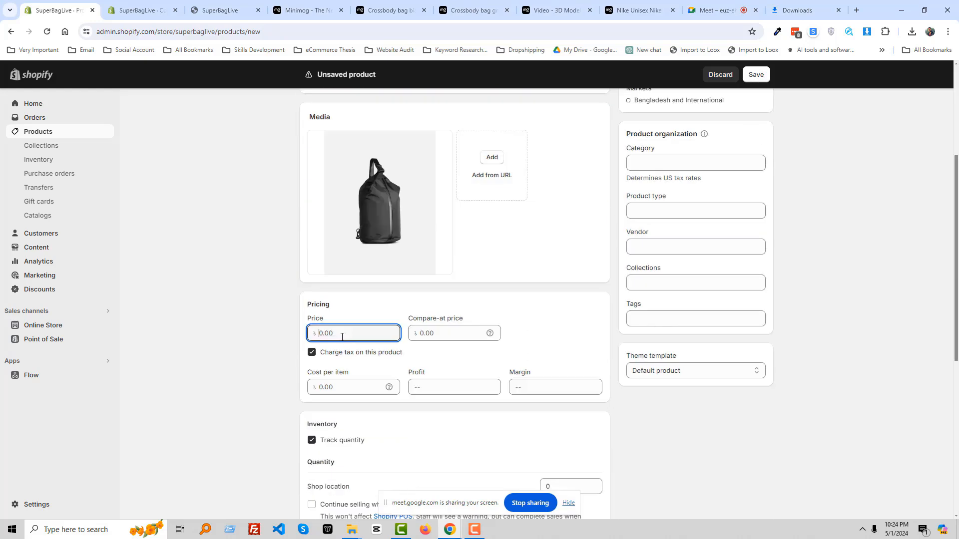
{"action": "left_click", "coordinate": [755, 75]}
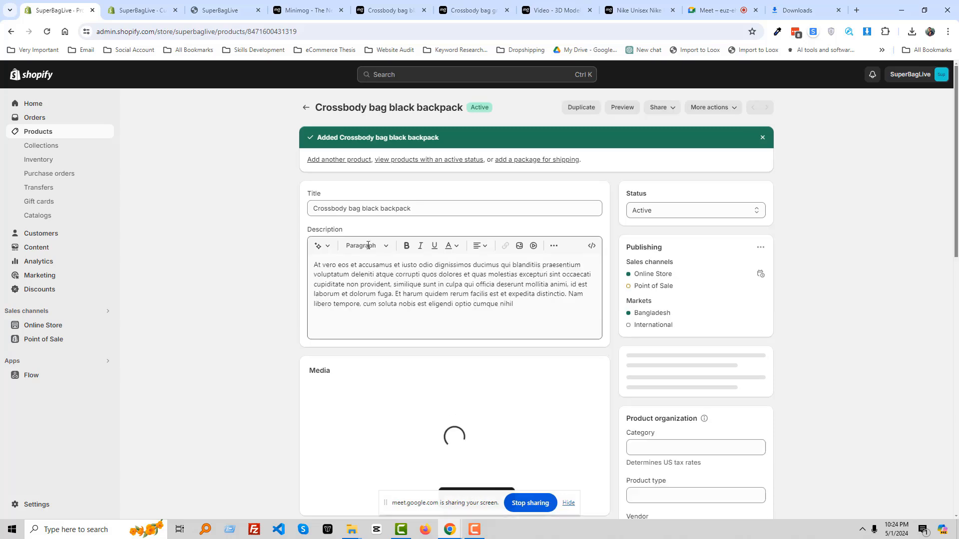
Copy the saved product's full description, start another new product and paste the text as its description
{"action": "left_click", "coordinate": [395, 278]}
{"action": "key", "text": "ctrl+a"}
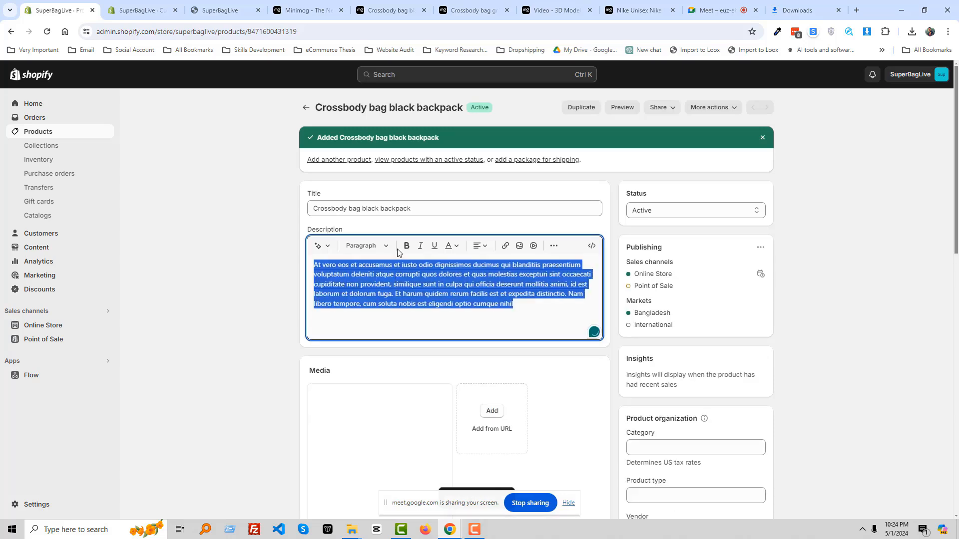
{"action": "left_click", "coordinate": [330, 160]}
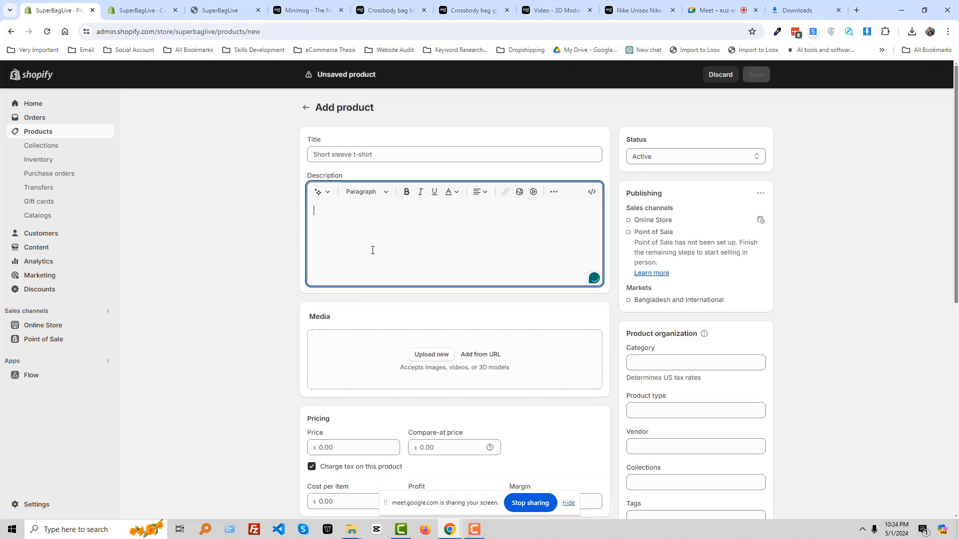
{"action": "key", "text": "ctrl+v"}
Close the black backpack's demo page and copy the title "Crossbody bag gray backpack" from its demo page into the new product's title
{"action": "left_click", "coordinate": [316, 9]}
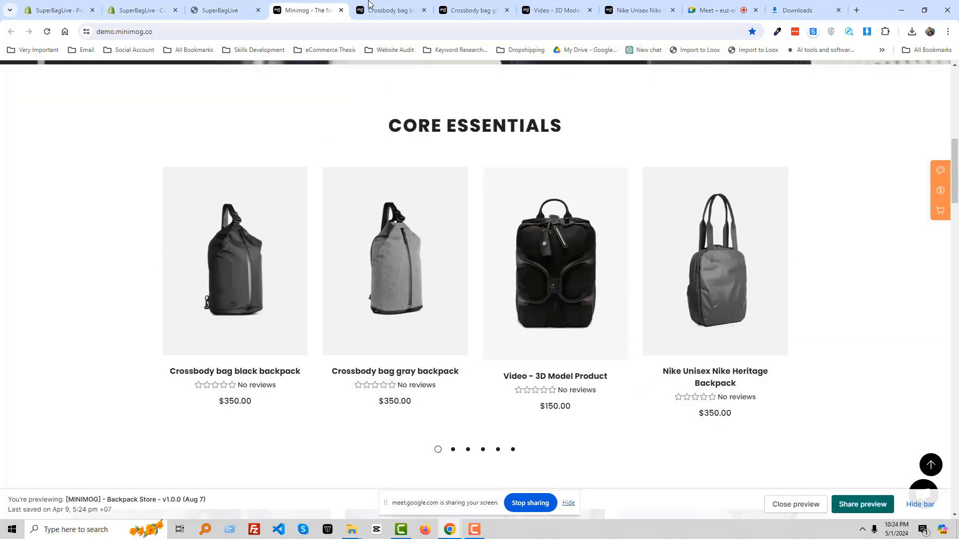
{"action": "left_click", "coordinate": [387, 9]}
{"action": "left_click", "coordinate": [424, 11]}
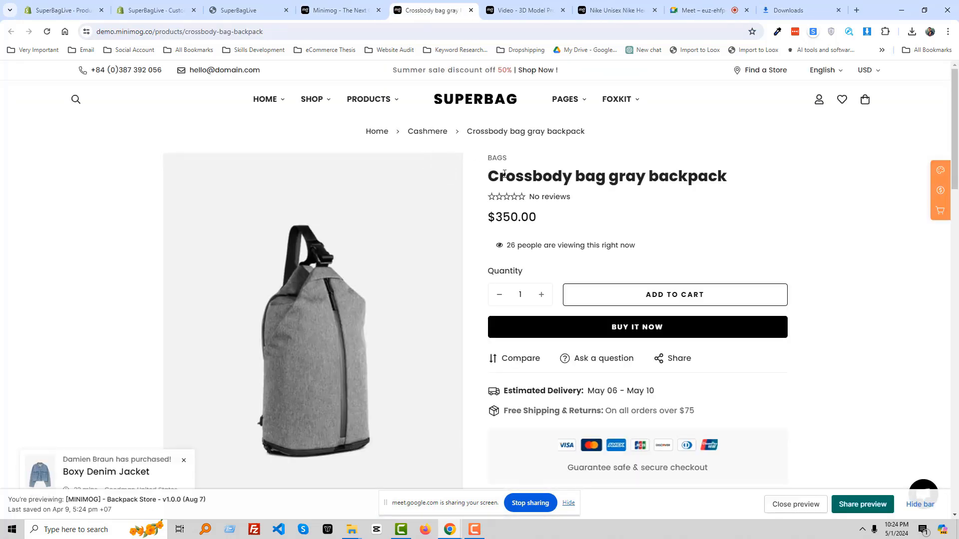
{"action": "left_click_drag", "start_coordinate": [489, 184], "coordinate": [735, 176]}
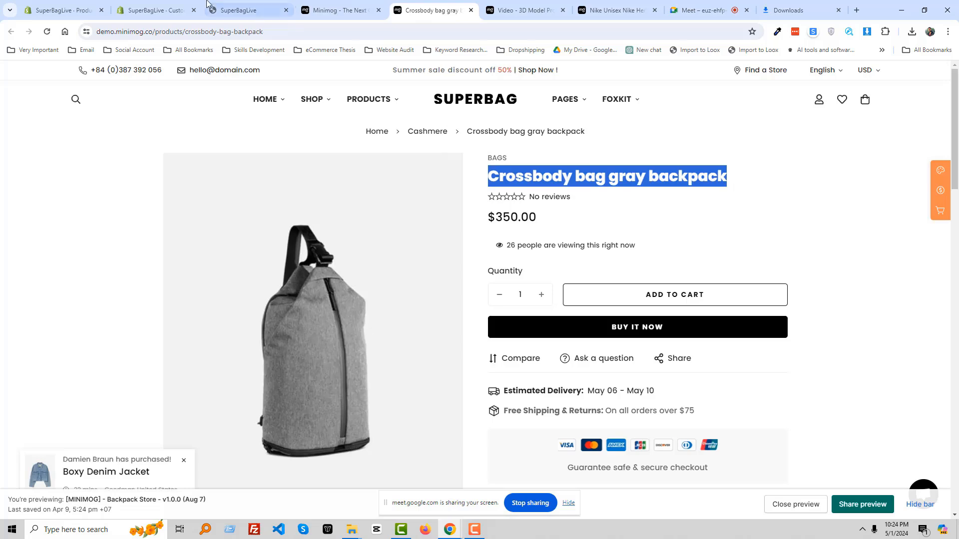
{"action": "left_click", "coordinate": [155, 10]}
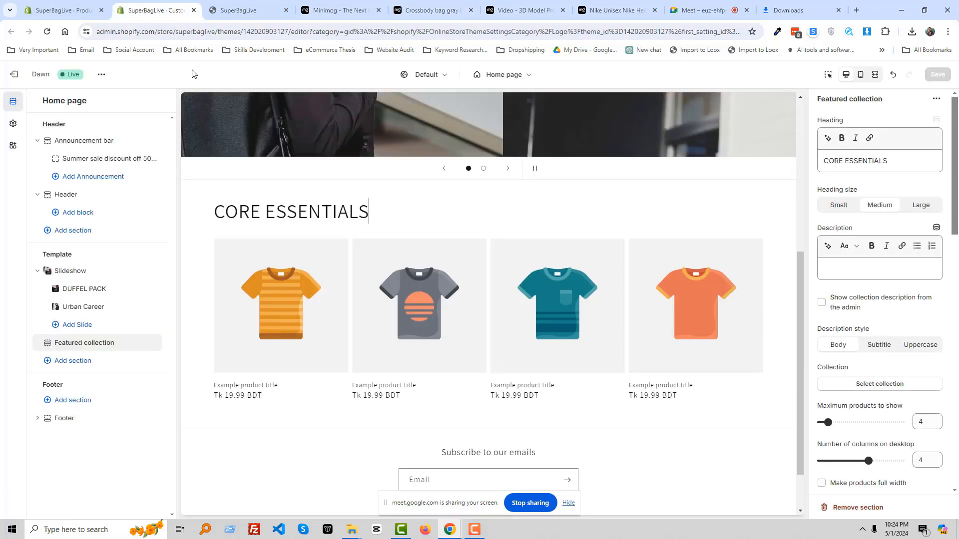
{"action": "left_click", "coordinate": [48, 6]}
{"action": "left_click", "coordinate": [386, 154]}
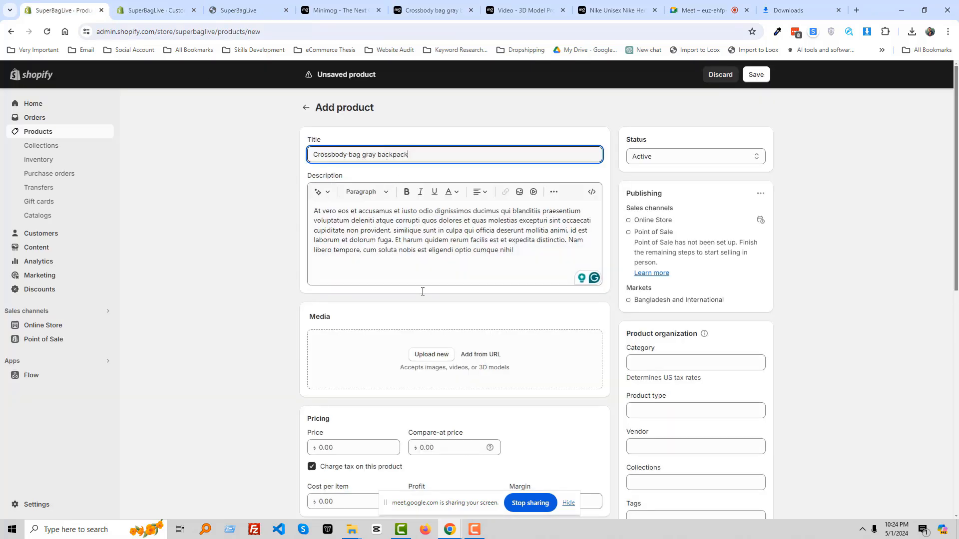
Select the gray backpack's prod3 image in the Super Bag Store folder and compare it with the Core Essentials products on the demo
{"action": "scroll", "coordinate": [422, 300], "scroll_direction": "down", "scroll_amount": 2}
{"action": "mouse_move", "coordinate": [352, 532]}
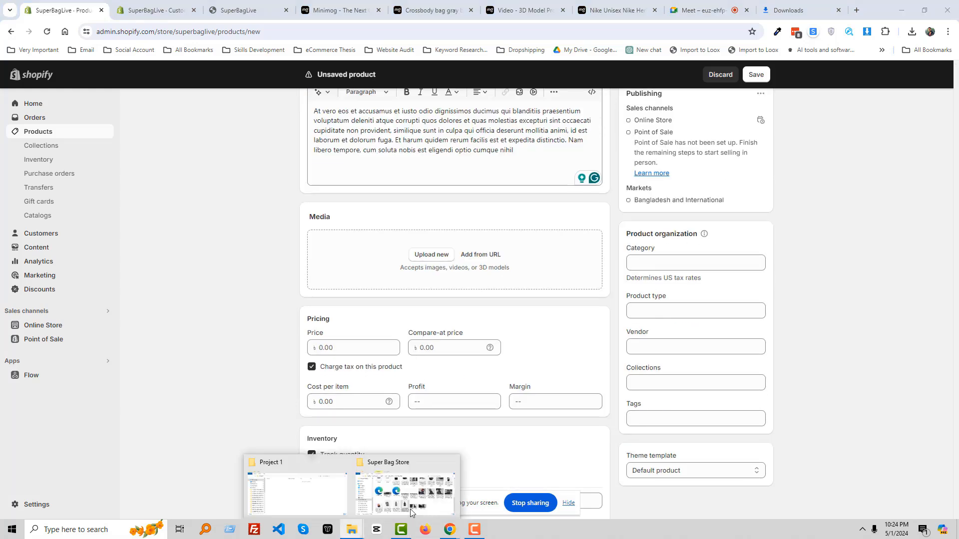
{"action": "left_click", "coordinate": [429, 487]}
{"action": "left_click", "coordinate": [610, 395]}
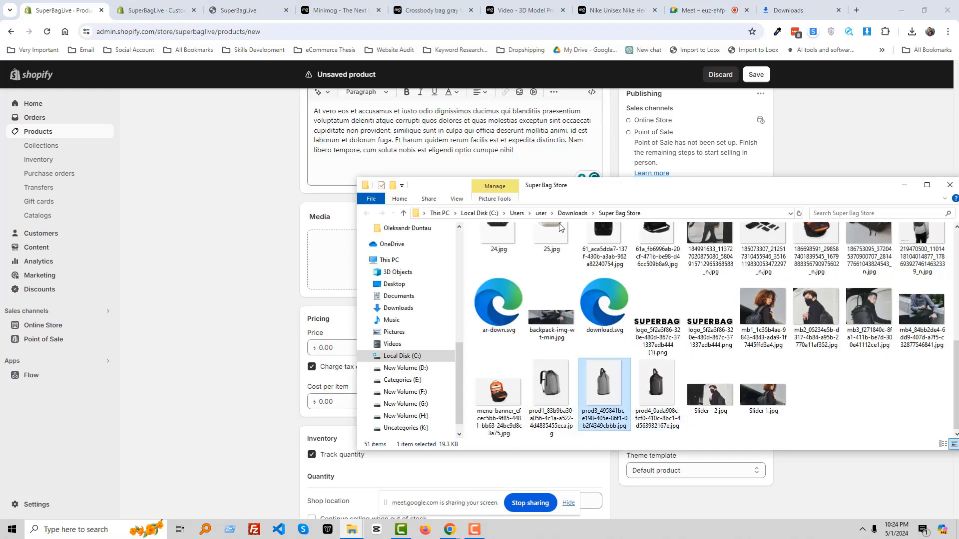
{"action": "left_click", "coordinate": [340, 10]}
{"action": "left_click", "coordinate": [433, 8]}
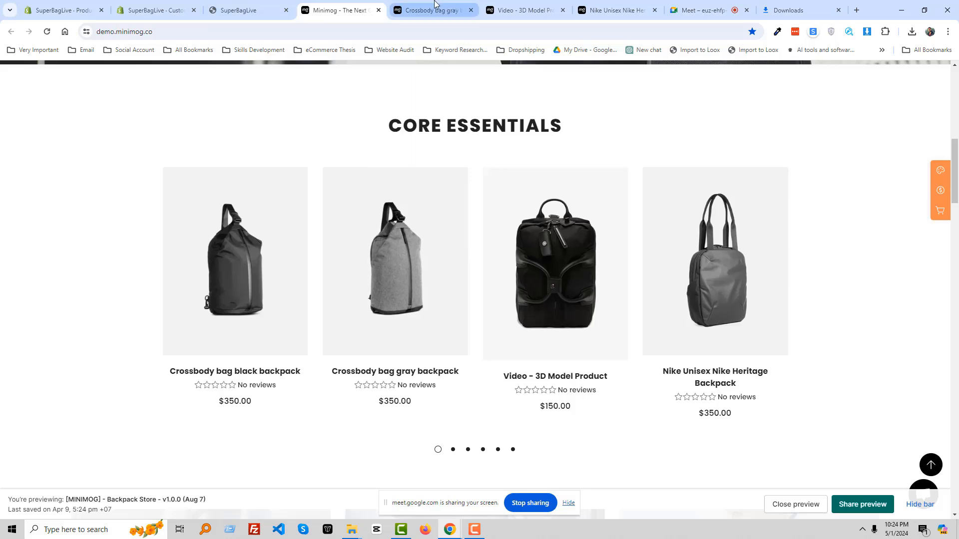
Add the gray backpack's prod3 image from the Super Bag Store folder to the new product's media
{"action": "left_click", "coordinate": [78, 9]}
{"action": "left_click", "coordinate": [356, 525]}
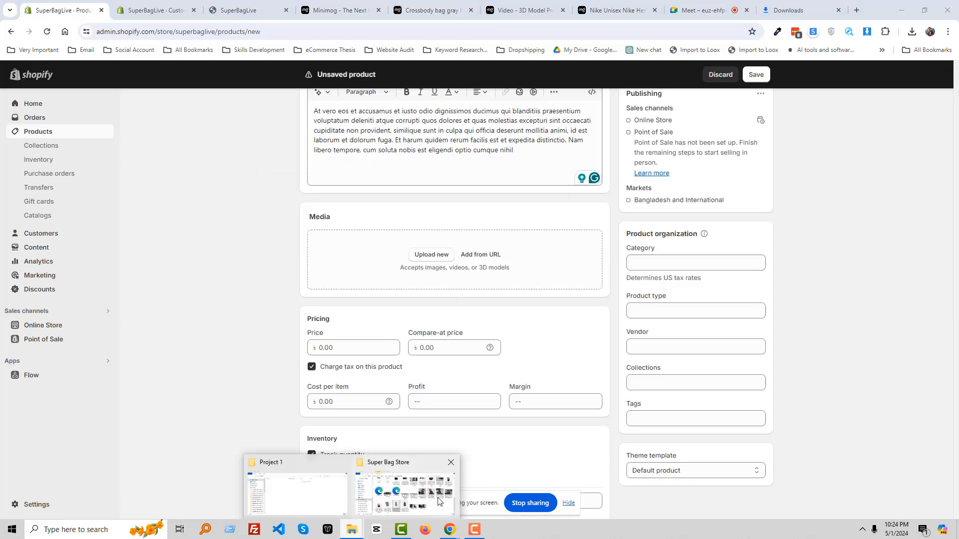
{"action": "left_click", "coordinate": [438, 495]}
{"action": "left_click_drag", "start_coordinate": [605, 390], "coordinate": [334, 244]}
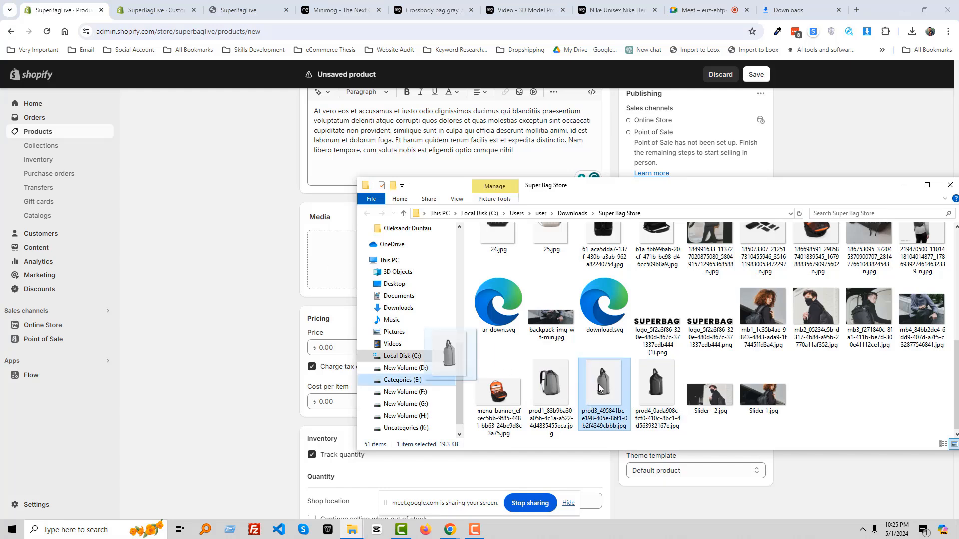
{"action": "left_click", "coordinate": [815, 386]}
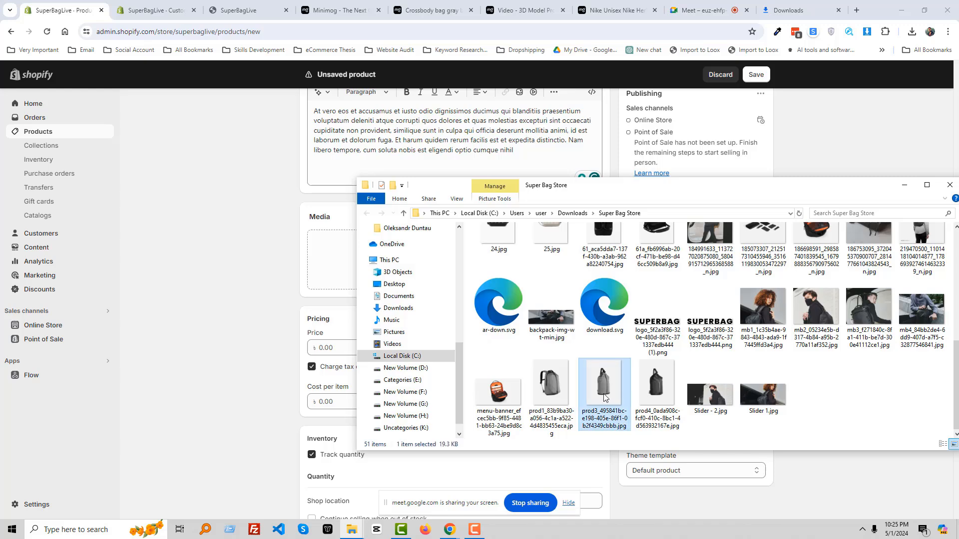
{"action": "left_click_drag", "start_coordinate": [620, 396], "coordinate": [345, 281]}
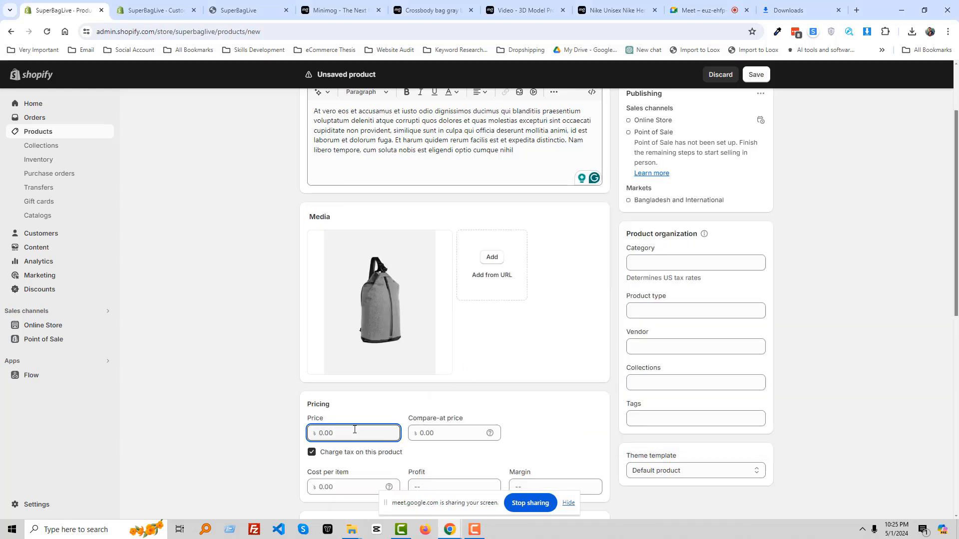
Save the Crossbody bag gray backpack product and copy its full description text
{"action": "scroll", "coordinate": [657, 263], "scroll_direction": "up", "scroll_amount": 2}
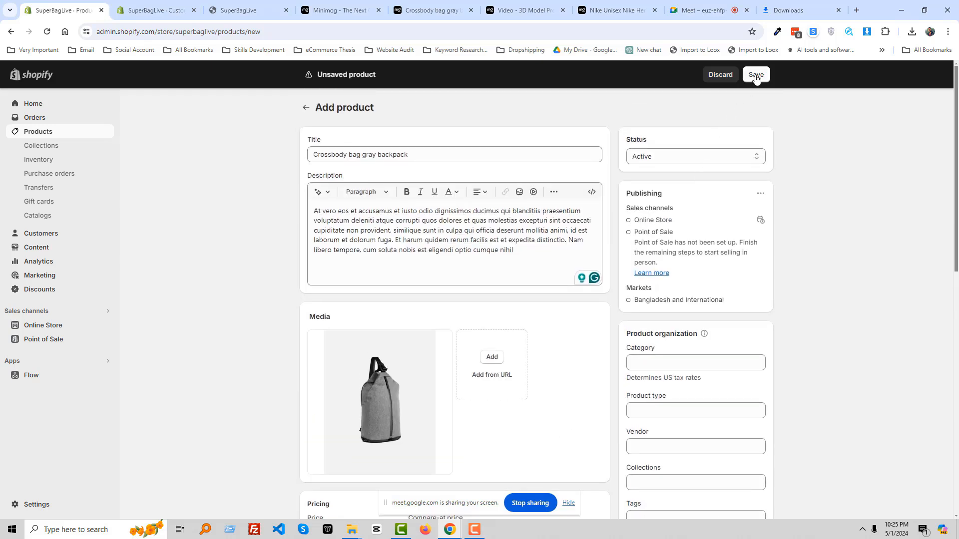
{"action": "left_click", "coordinate": [757, 79]}
{"action": "triple_click", "coordinate": [520, 224]}
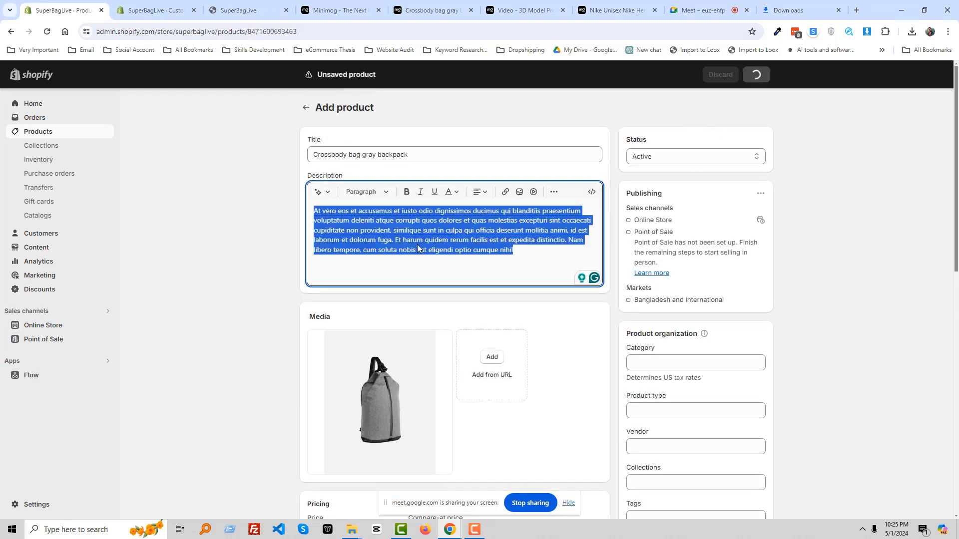
Close the gray backpack's demo page, start another new product and paste the copied text as its description
{"action": "left_click", "coordinate": [430, 10]}
{"action": "left_click", "coordinate": [471, 10]}
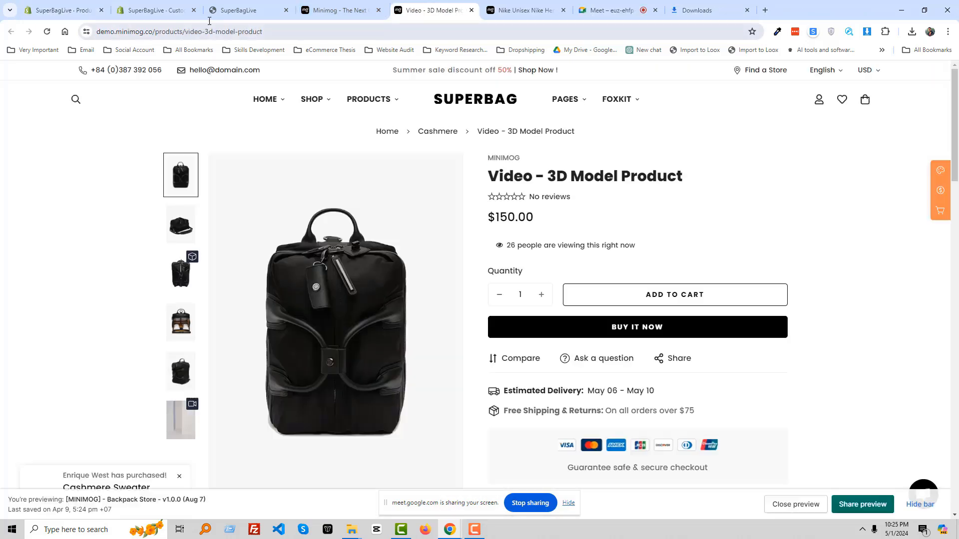
{"action": "left_click", "coordinate": [65, 11]}
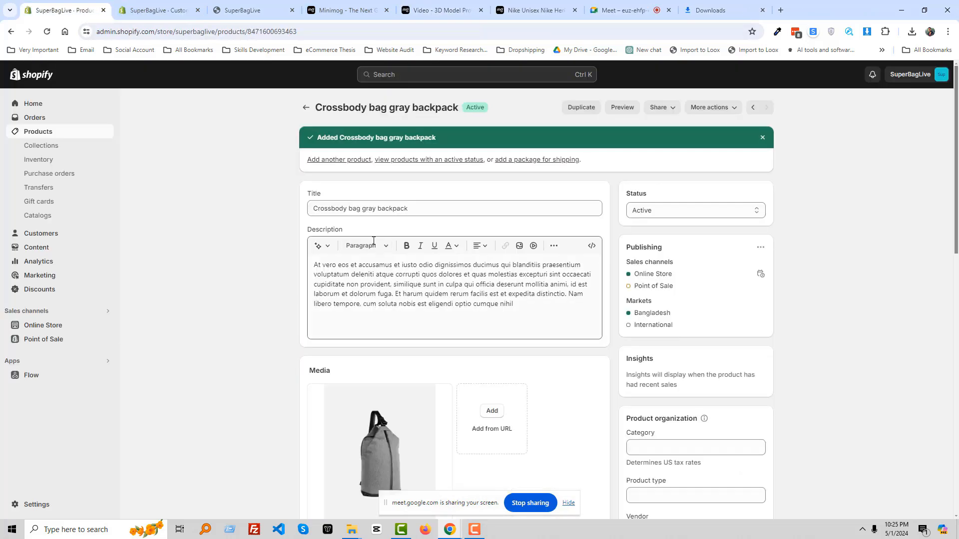
{"action": "left_click", "coordinate": [348, 160]}
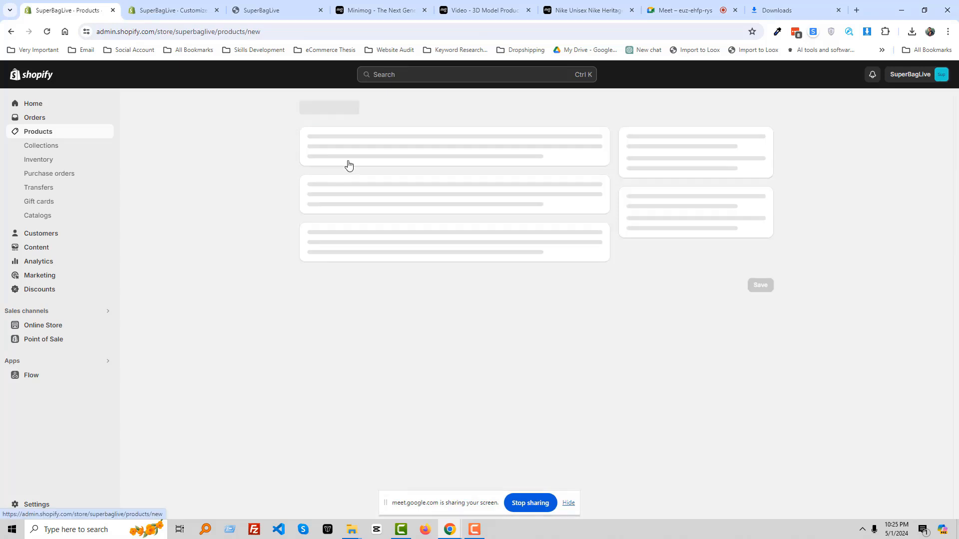
{"action": "key", "text": "ctrl+v"}
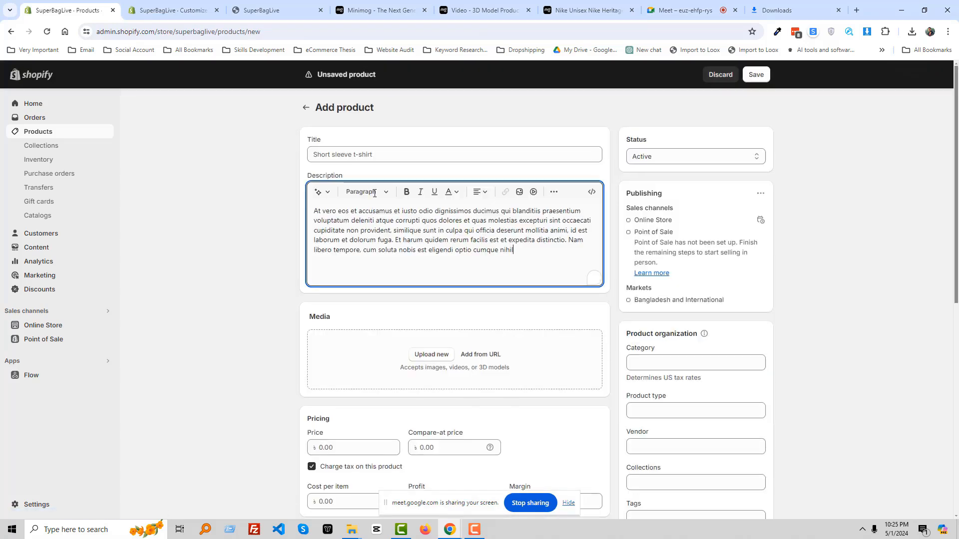
Copy the title "Video - 3D Model Product" from its demo page into the new product's title
{"action": "left_click", "coordinate": [481, 10]}
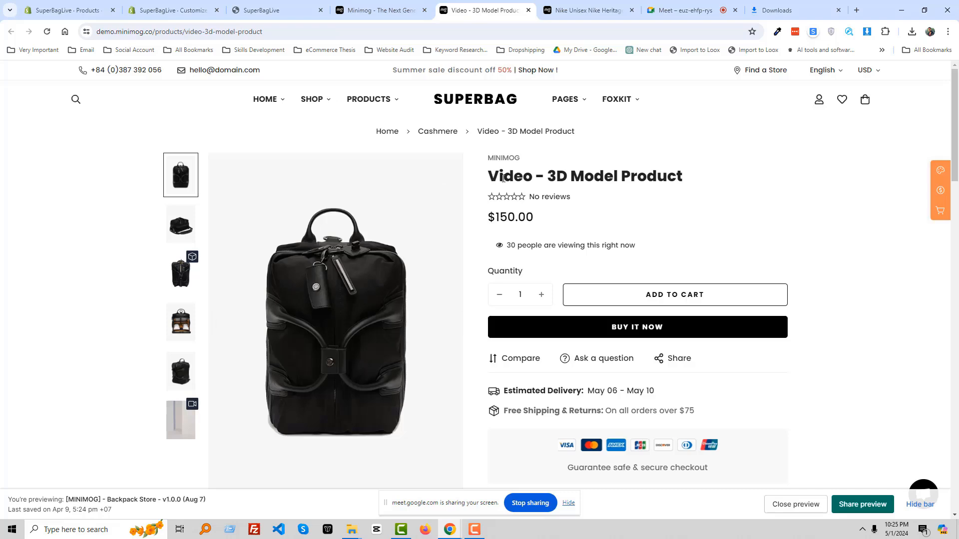
{"action": "left_click_drag", "start_coordinate": [503, 179], "coordinate": [692, 183]}
{"action": "key", "text": "ctrl+c"}
{"action": "left_click", "coordinate": [93, 12]}
{"action": "left_click", "coordinate": [409, 153]}
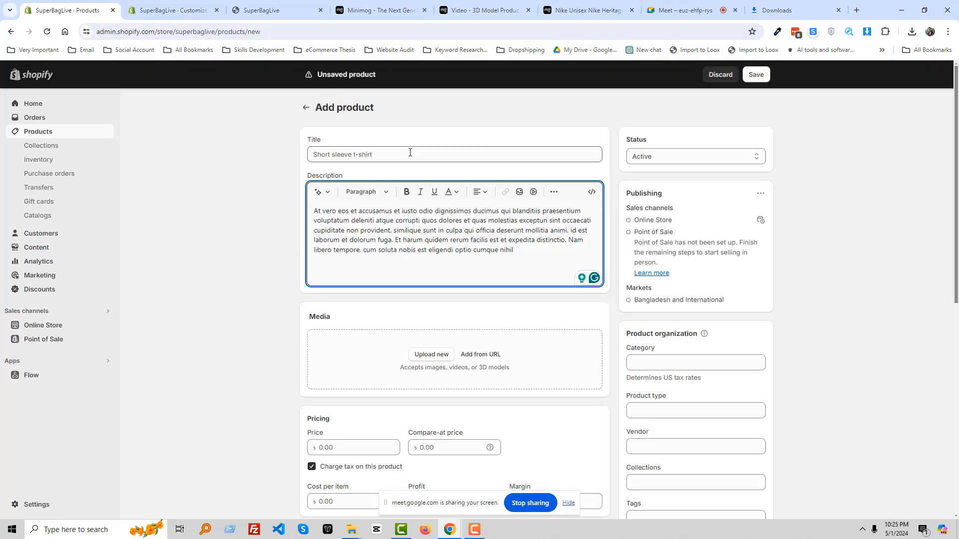
{"action": "key", "text": "ctrl+v"}
Set the product's price to 190 and add the black backpack image 61_aca5dda7 from the Super Bag Store folder to its media
{"action": "scroll", "coordinate": [469, 400], "scroll_direction": "down", "scroll_amount": 2}
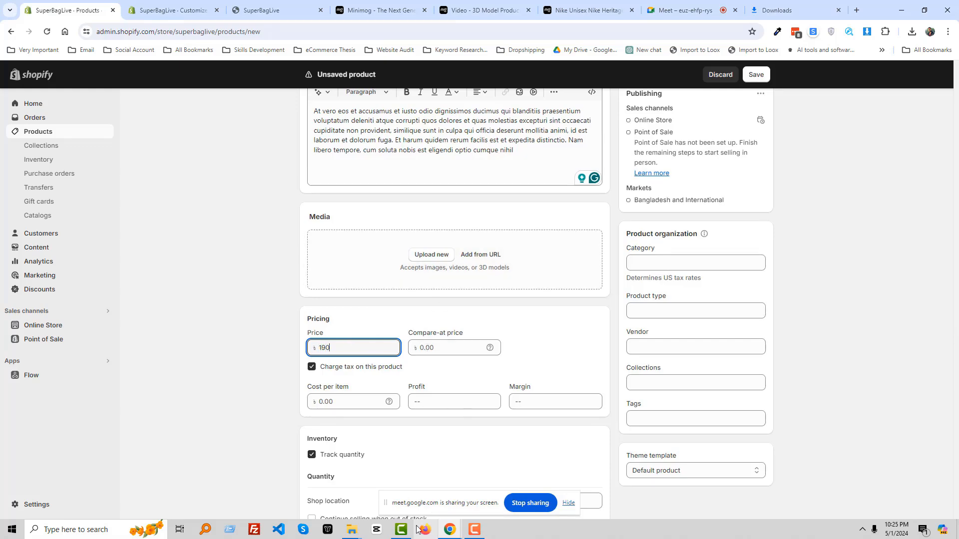
{"action": "left_click", "coordinate": [357, 533]}
{"action": "left_click", "coordinate": [410, 506]}
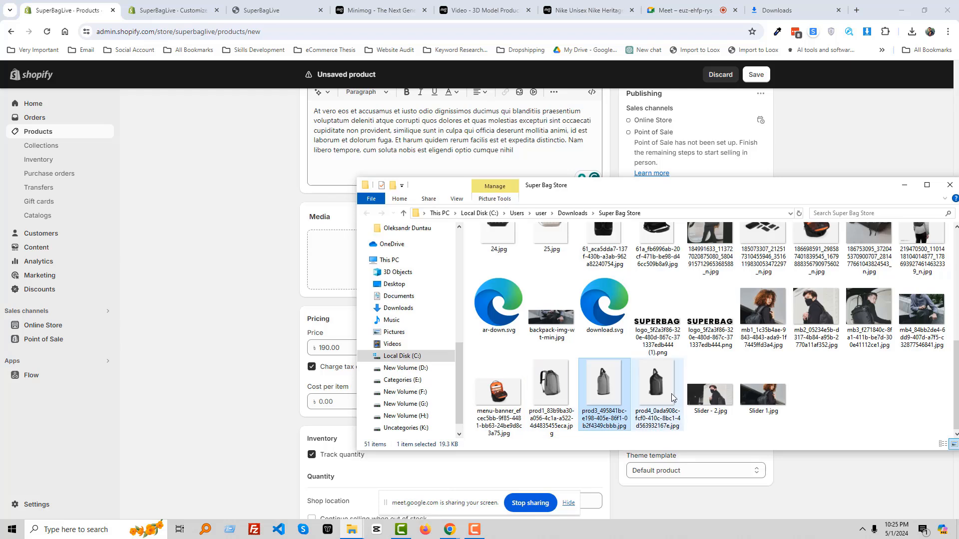
{"action": "left_click", "coordinate": [648, 391]}
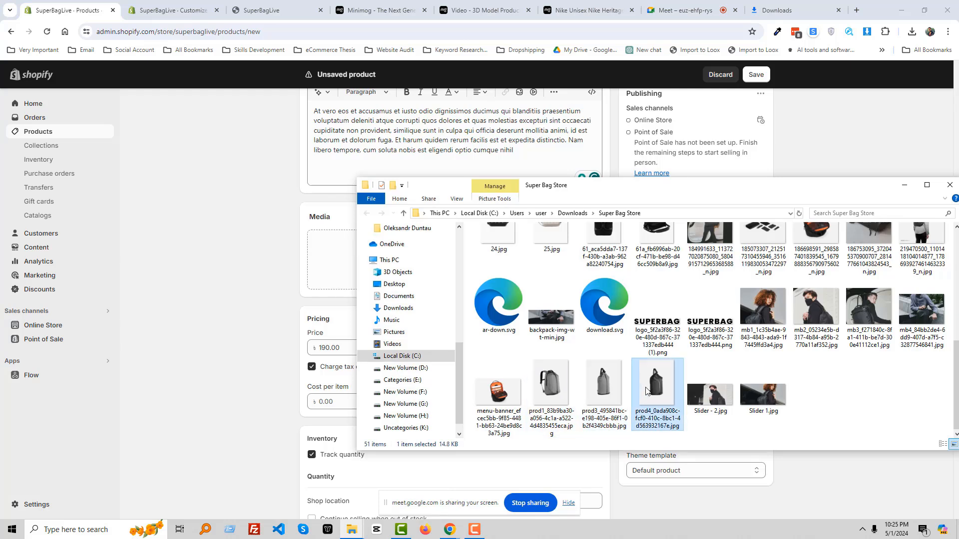
{"action": "scroll", "coordinate": [649, 339], "scroll_direction": "up", "scroll_amount": 1}
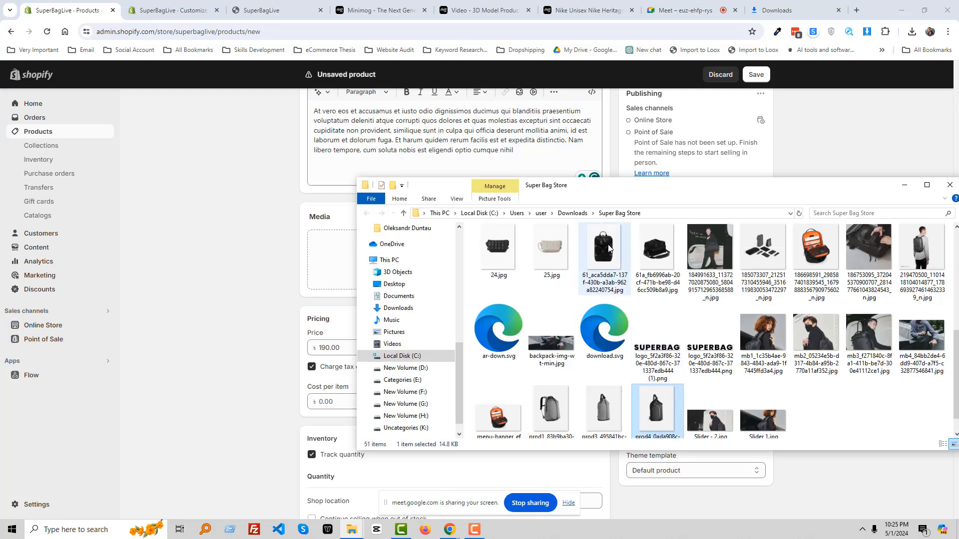
{"action": "left_click_drag", "start_coordinate": [637, 195], "coordinate": [730, 203]}
{"action": "left_click_drag", "start_coordinate": [700, 254], "coordinate": [398, 275]}
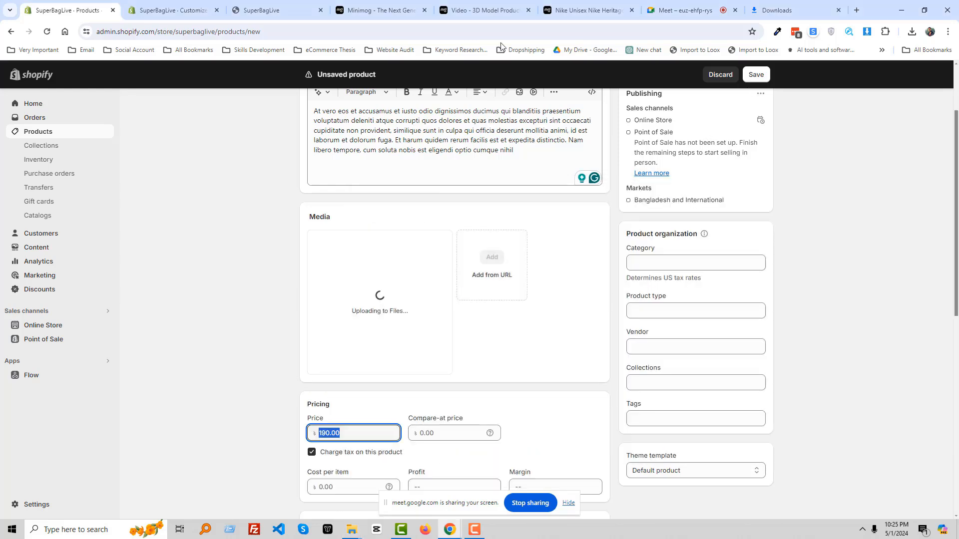
Close the Video - 3D Model Product's demo page and save the new product
{"action": "left_click", "coordinate": [382, 10]}
{"action": "left_click", "coordinate": [513, 11]}
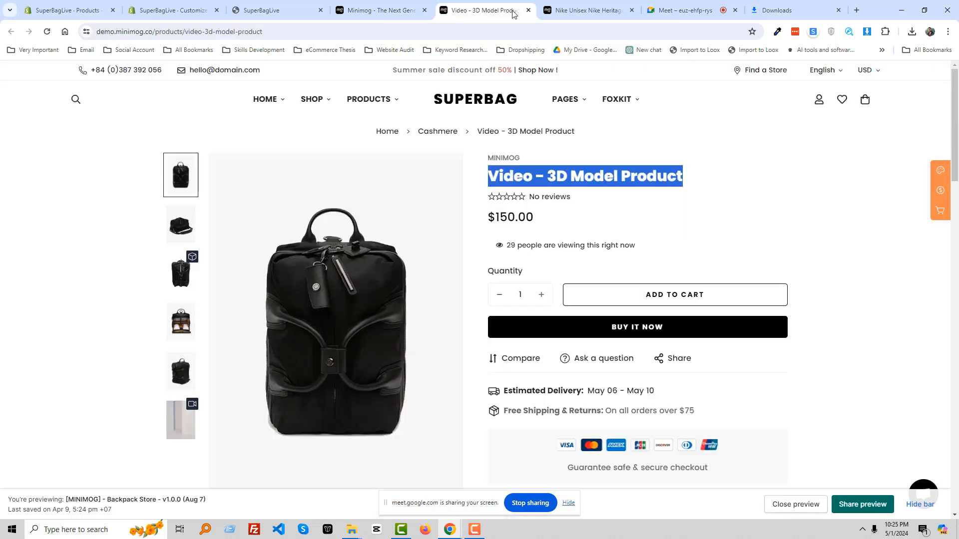
{"action": "left_click", "coordinate": [529, 10]}
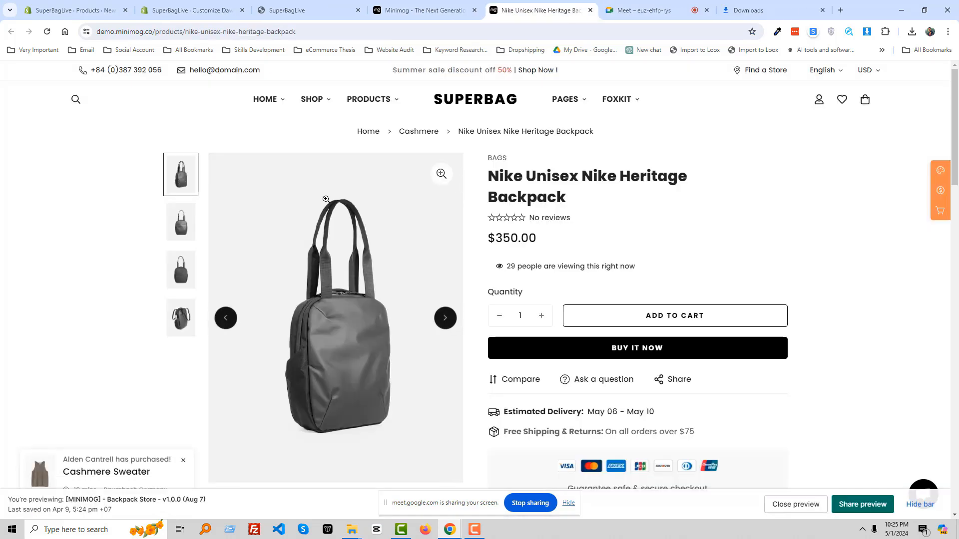
{"action": "left_click", "coordinate": [90, 10]}
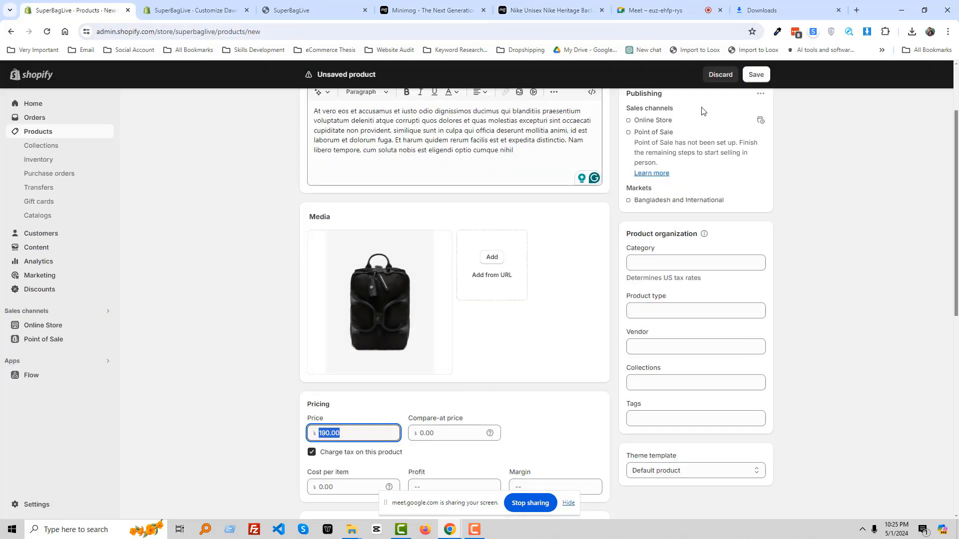
{"action": "left_click", "coordinate": [756, 75]}
Copy the Video - 3D Model Product's description and paste it as the description of another new product
{"action": "left_click", "coordinate": [406, 157]}
{"action": "key", "text": "ctrl+a"}
{"action": "key", "text": "ctrl+c"}
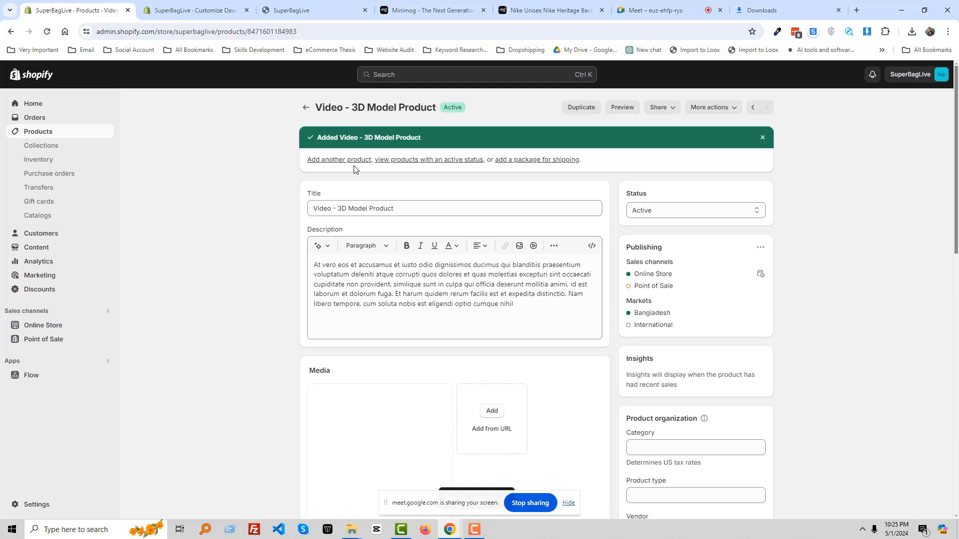
{"action": "left_click", "coordinate": [353, 165]}
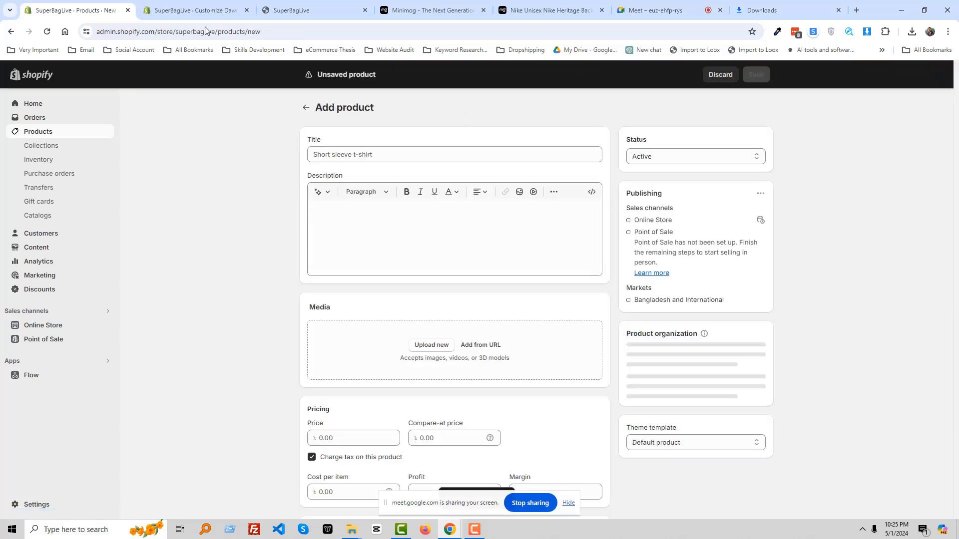
{"action": "left_click", "coordinate": [405, 154]}
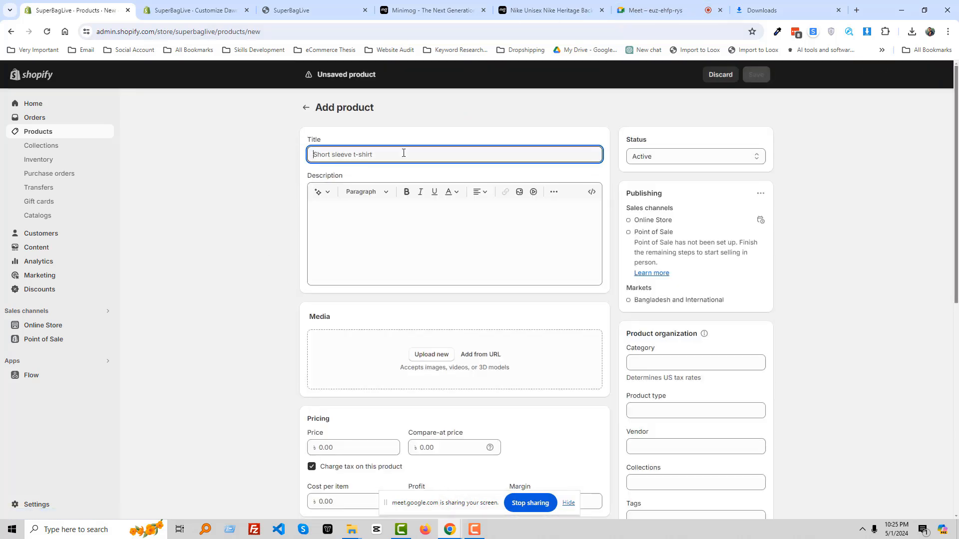
{"action": "left_click", "coordinate": [379, 227]}
{"action": "key", "text": "ctrl+v"}
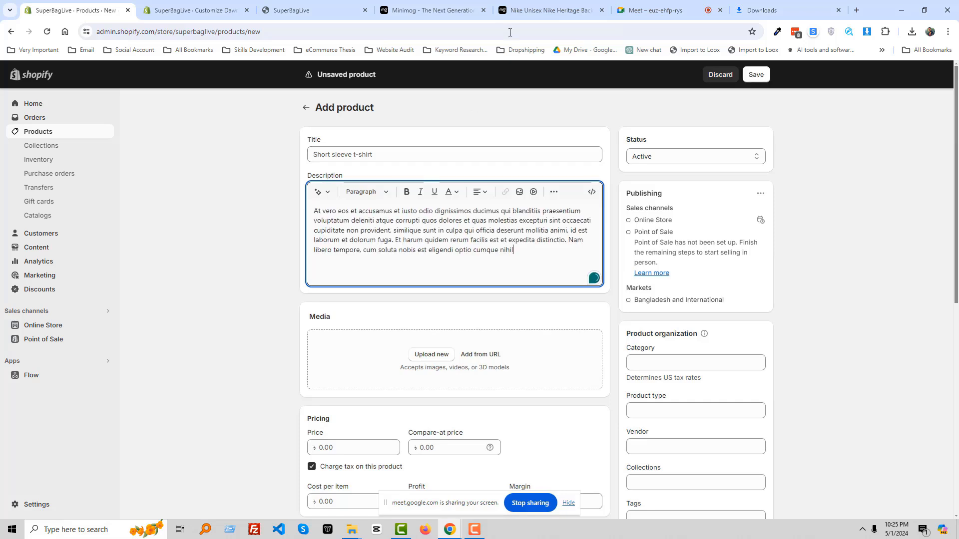
{"action": "left_click", "coordinate": [649, 10]}
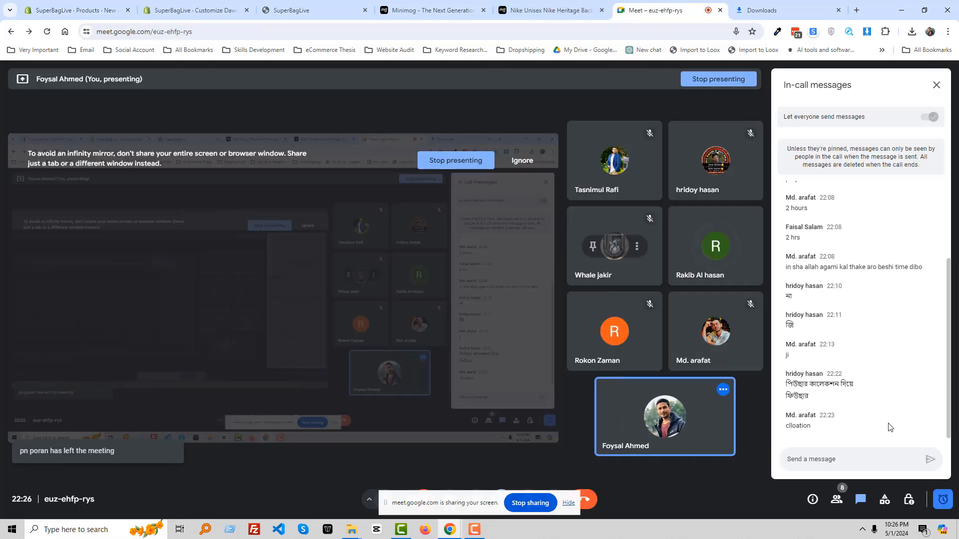
{"action": "left_click", "coordinate": [76, 7]}
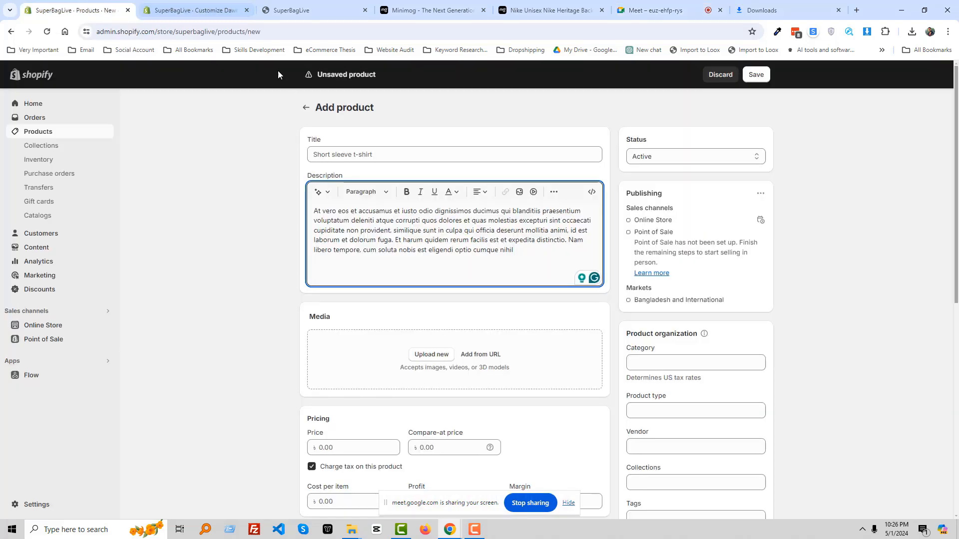
{"action": "left_click", "coordinate": [288, 7]}
Copy the title "Nike Unisex Nike Heritage Backpack" from its demo page into the new product's title
{"action": "left_click", "coordinate": [431, 9]}
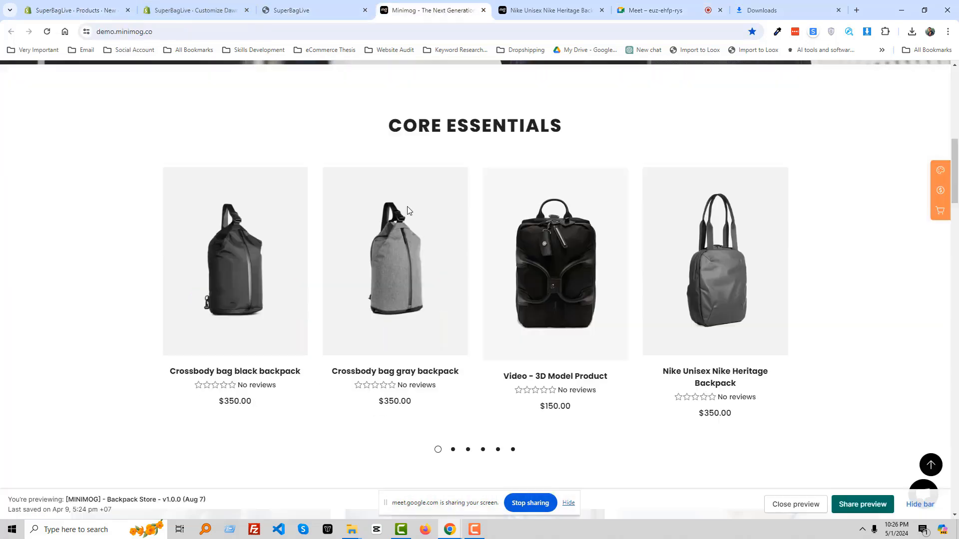
{"action": "left_click", "coordinate": [530, 10]}
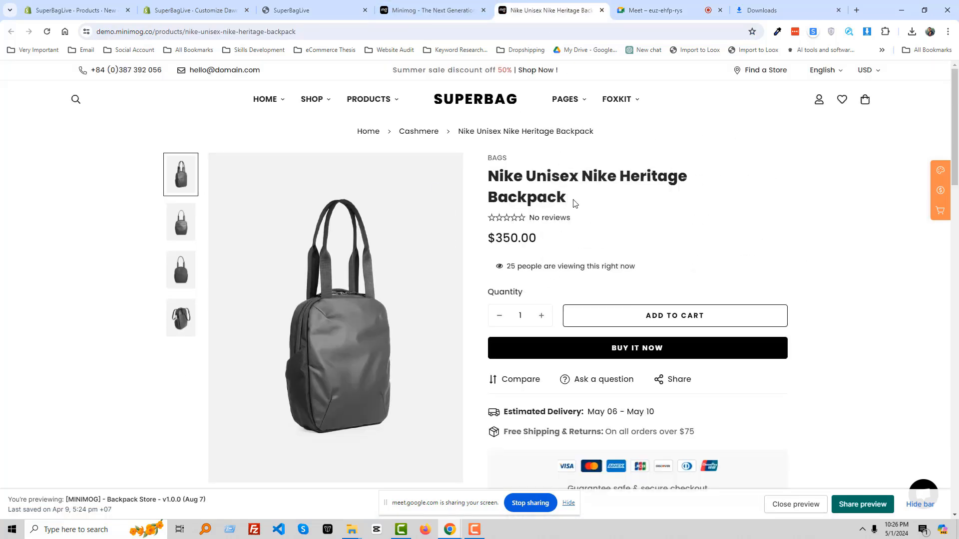
{"action": "left_click_drag", "start_coordinate": [574, 203], "coordinate": [498, 177]}
{"action": "left_click", "coordinate": [189, 4]}
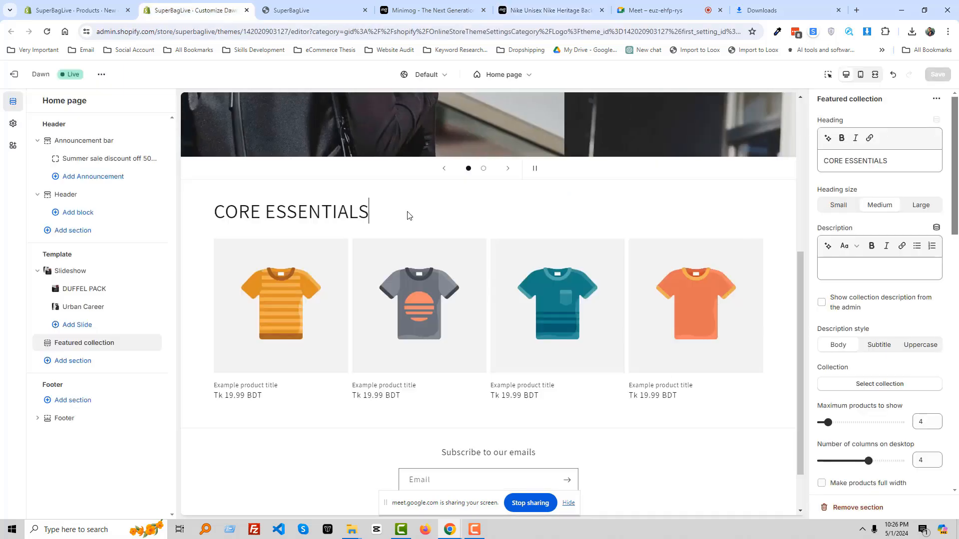
{"action": "left_click", "coordinate": [82, 6]}
{"action": "left_click", "coordinate": [439, 158]}
{"action": "type", "text": "Nike Unisex Nike Heritage Backpack"}
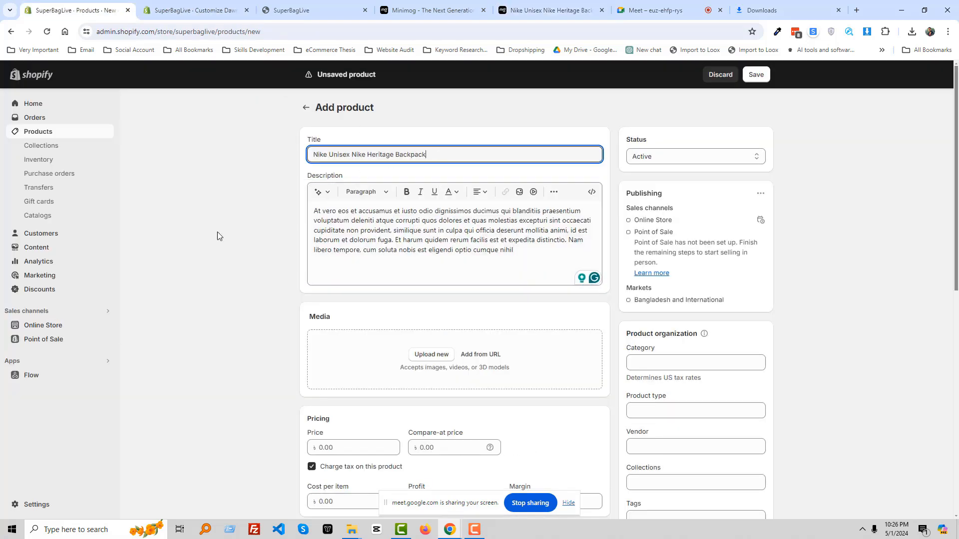
Add the gray tote backpack image 16_40892d91 from the Super Bag Store folder to the Nike Unisex Nike Heritage Backpack's media, matching its demo picture
{"action": "left_click", "coordinate": [372, 325]}
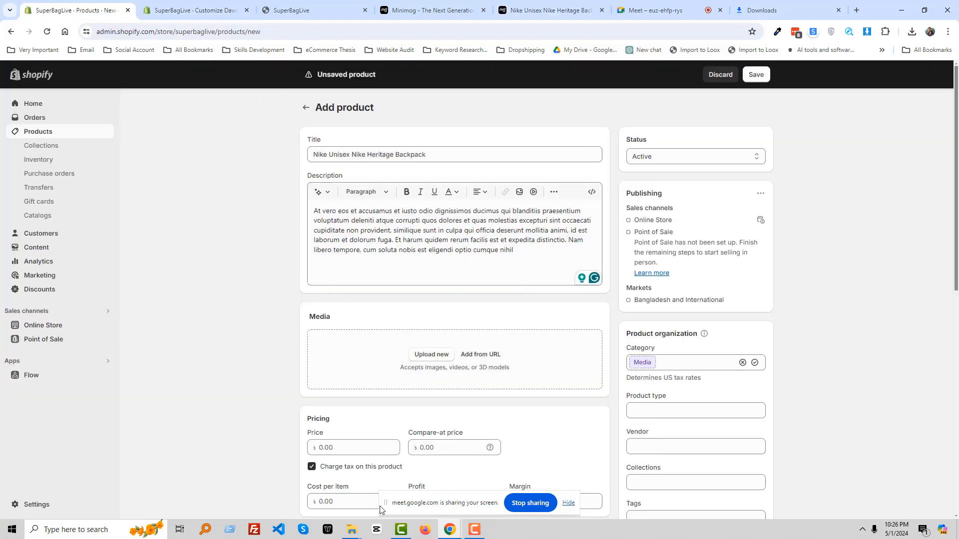
{"action": "mouse_move", "coordinate": [352, 529]}
{"action": "left_click", "coordinate": [419, 492]}
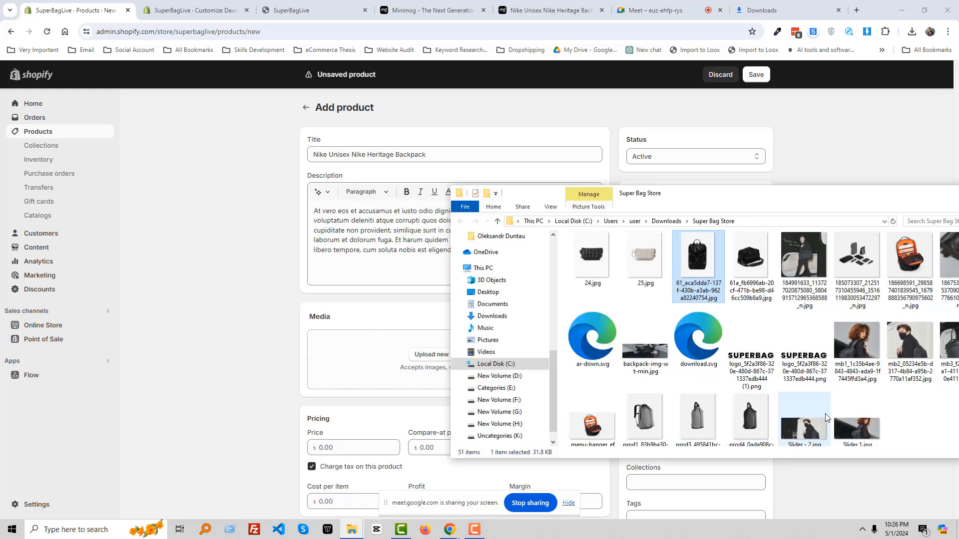
{"action": "left_click", "coordinate": [429, 10]}
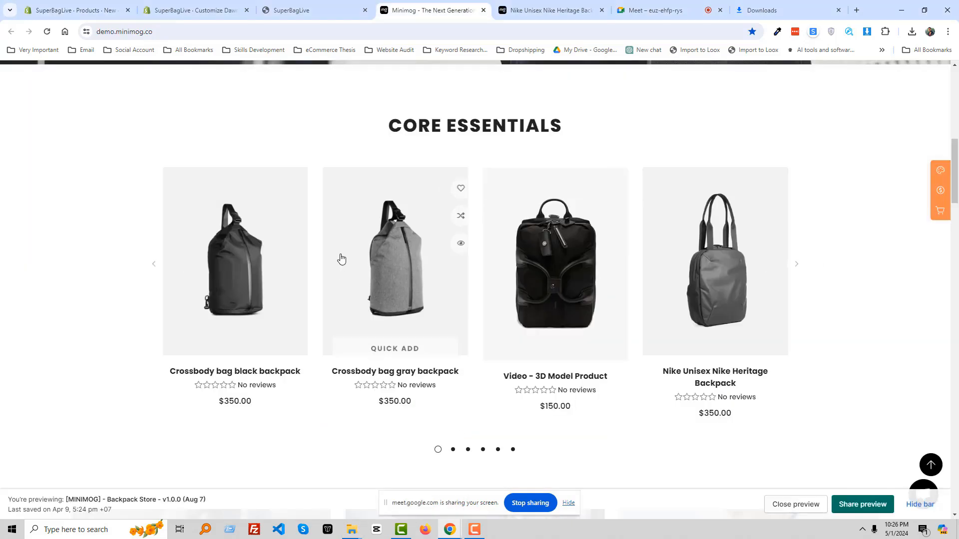
{"action": "left_click", "coordinate": [549, 10]}
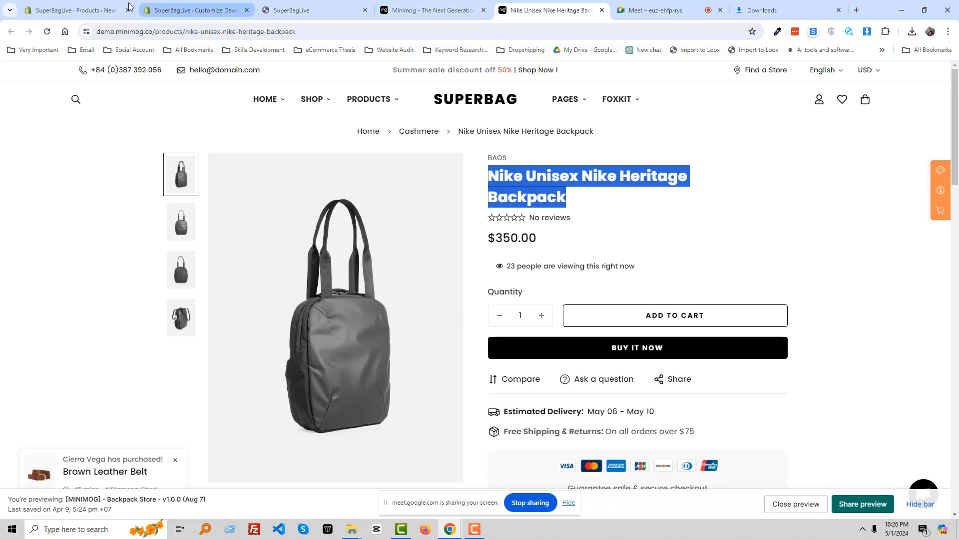
{"action": "left_click", "coordinate": [80, 10]}
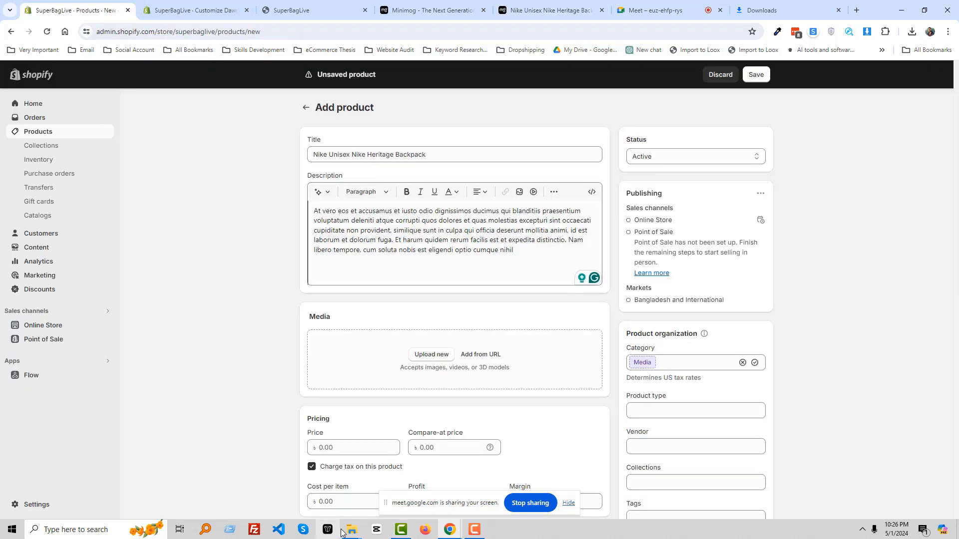
{"action": "mouse_move", "coordinate": [352, 530]}
{"action": "left_click", "coordinate": [415, 487]}
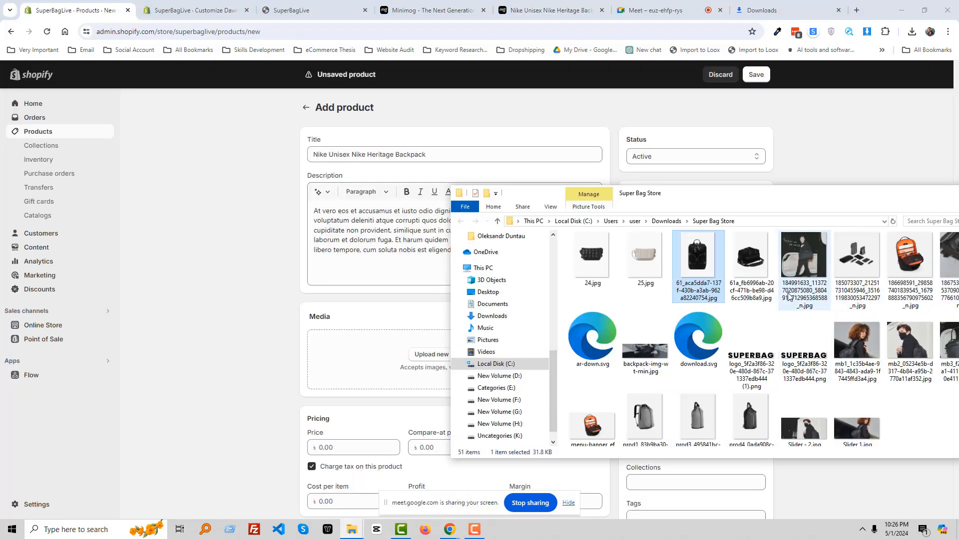
{"action": "scroll", "coordinate": [779, 340], "scroll_direction": "down", "scroll_amount": 1}
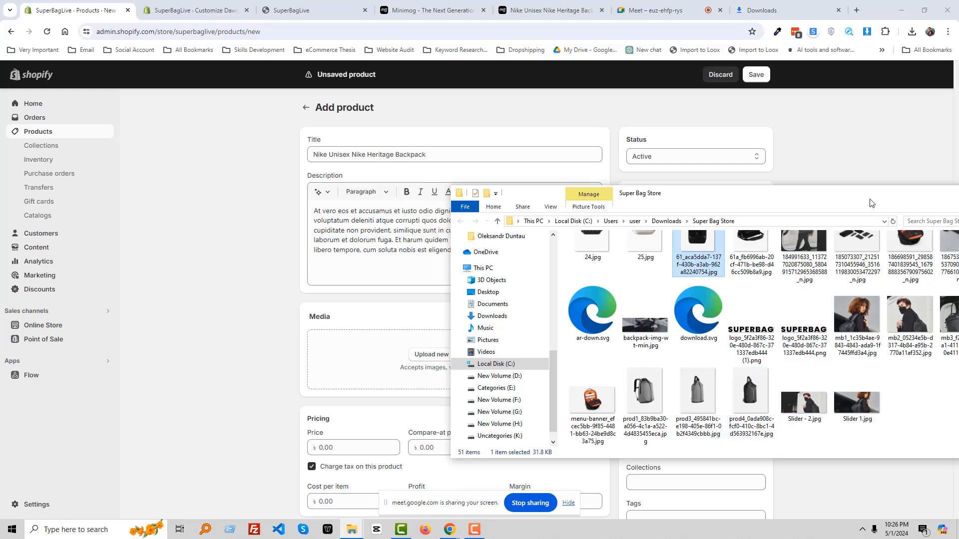
{"action": "left_click_drag", "start_coordinate": [818, 203], "coordinate": [710, 203]}
{"action": "scroll", "coordinate": [811, 363], "scroll_direction": "up", "scroll_amount": 1}
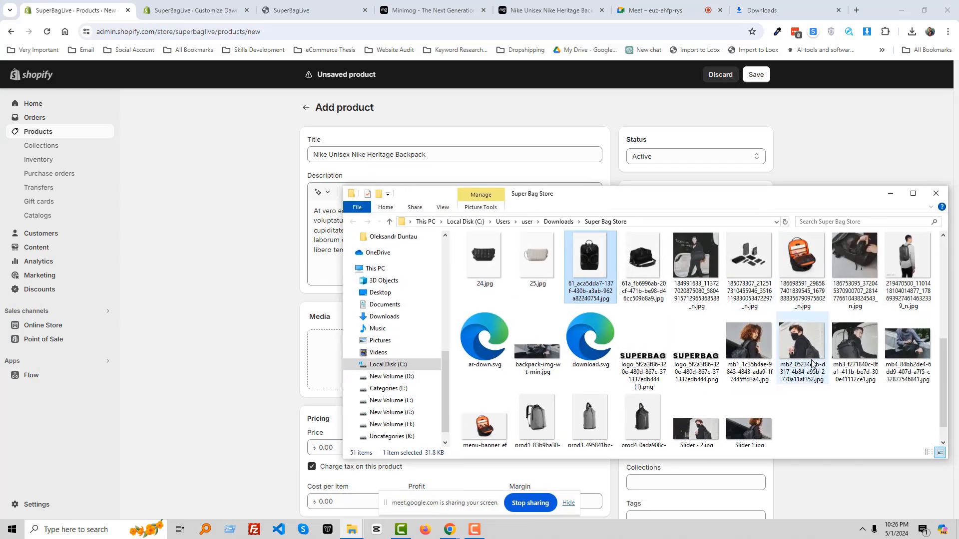
{"action": "scroll", "coordinate": [608, 325], "scroll_direction": "up", "scroll_amount": 1}
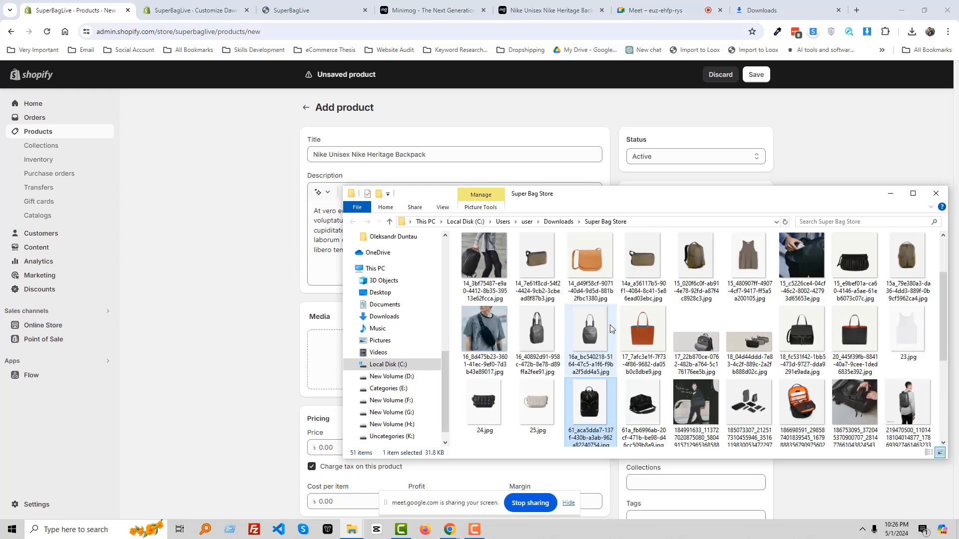
{"action": "scroll", "coordinate": [612, 324], "scroll_direction": "up", "scroll_amount": 1}
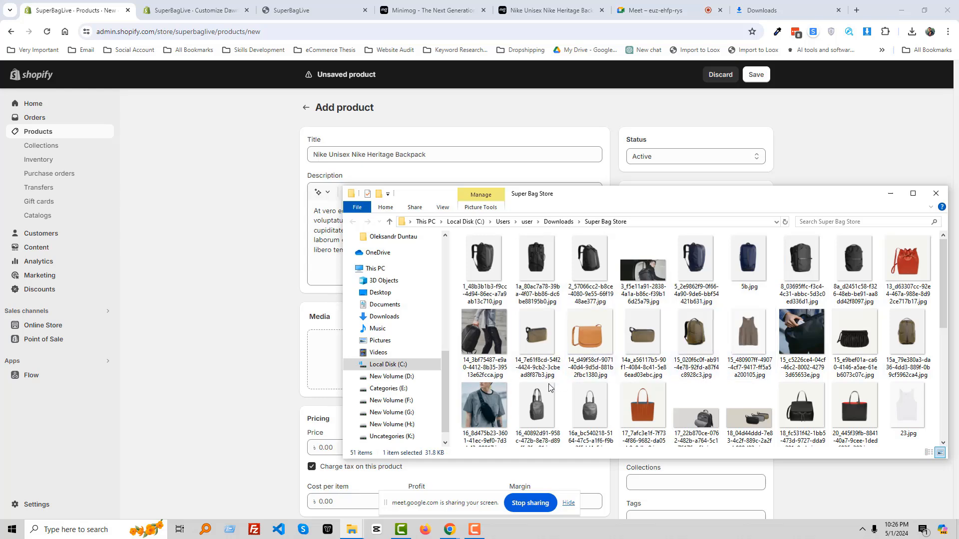
{"action": "left_click", "coordinate": [534, 407]}
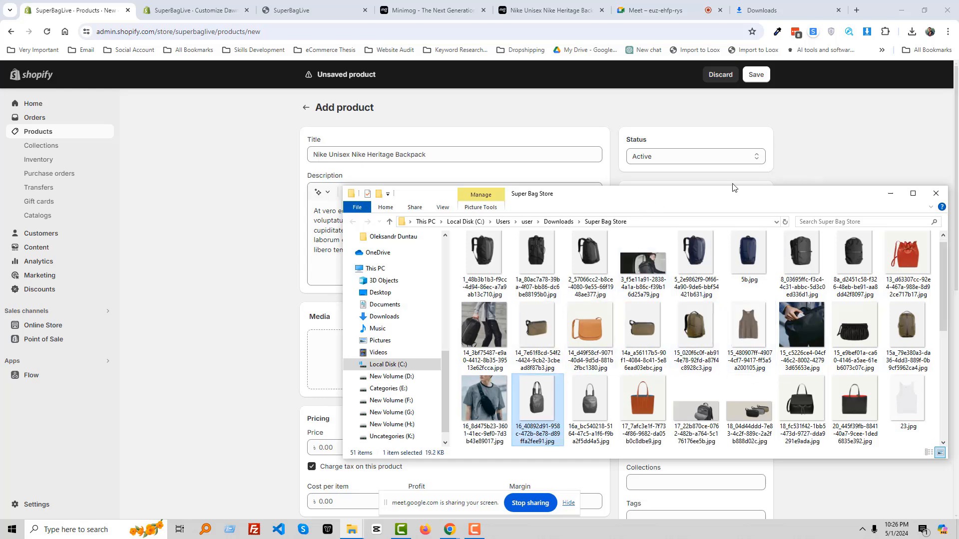
{"action": "left_click_drag", "start_coordinate": [649, 194], "coordinate": [850, 162]}
{"action": "left_click_drag", "start_coordinate": [744, 365], "coordinate": [380, 375]}
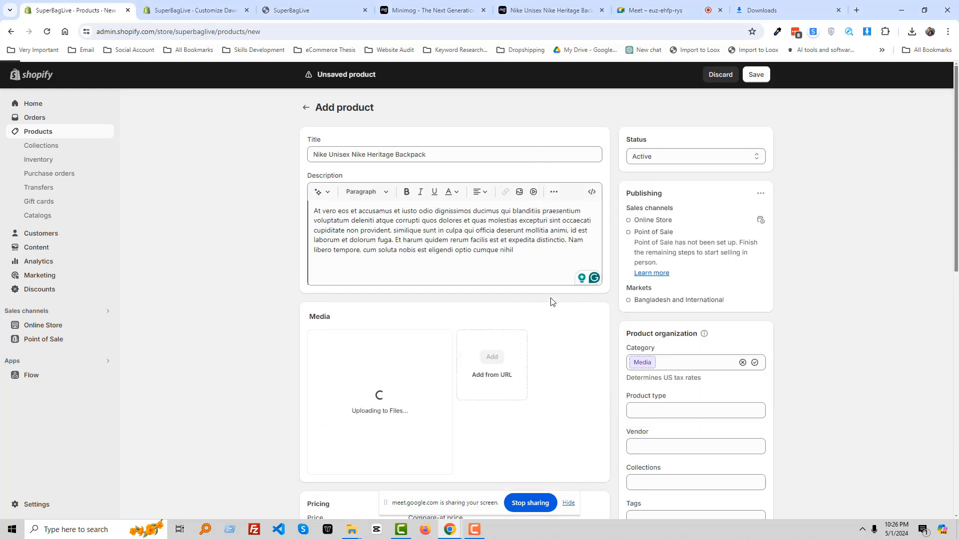
Copy the Nike Unisex Nike Heritage Backpack's full description for reuse and save the product
{"action": "left_click", "coordinate": [432, 10]}
{"action": "left_click", "coordinate": [106, 15]}
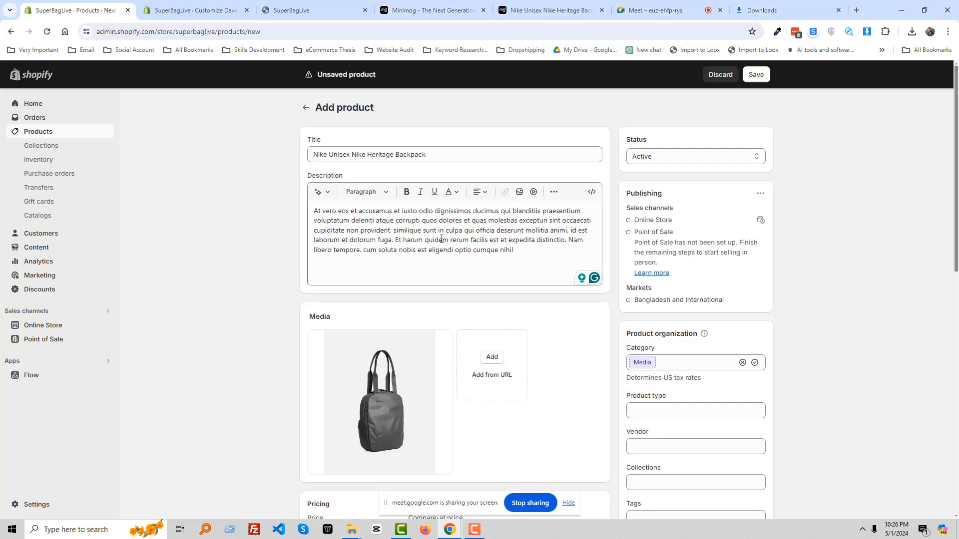
{"action": "left_click", "coordinate": [440, 220]}
{"action": "key", "text": "ctrl+a"}
{"action": "left_click", "coordinate": [755, 75]}
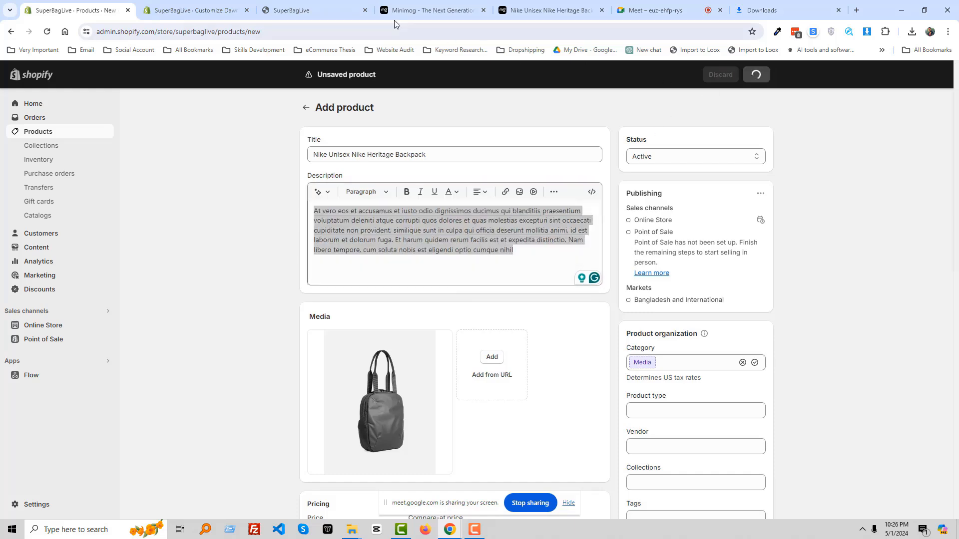
Open the Realm Solid Backpack's page from the demo's Core Essentials carousel and close the Nike backpack's demo page
{"action": "left_click", "coordinate": [433, 10]}
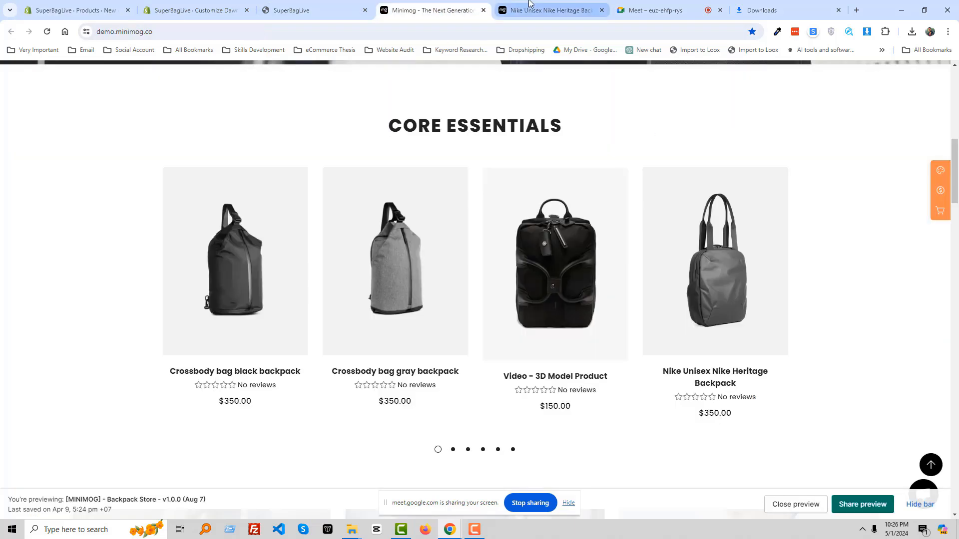
{"action": "left_click", "coordinate": [453, 449]}
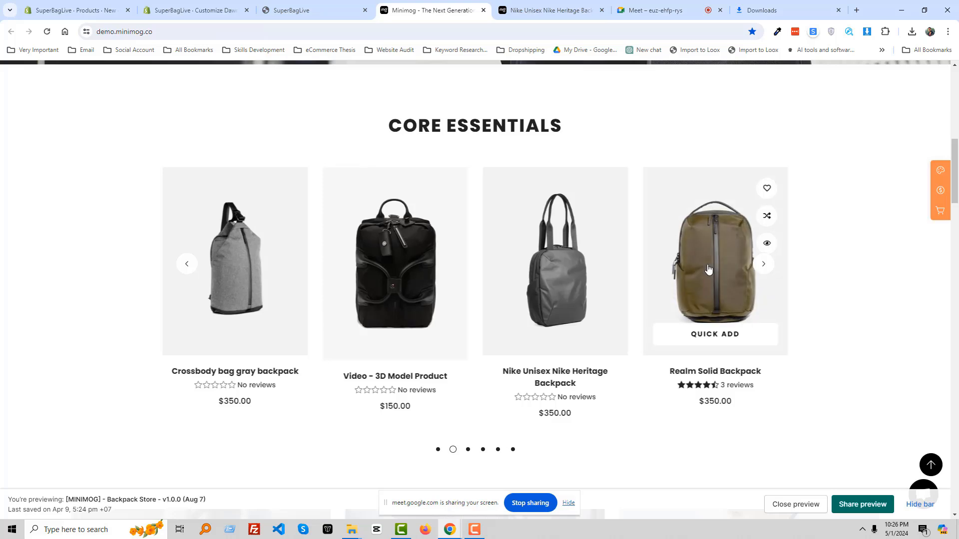
{"action": "middle_click", "coordinate": [691, 307]}
{"action": "left_click", "coordinate": [469, 4]}
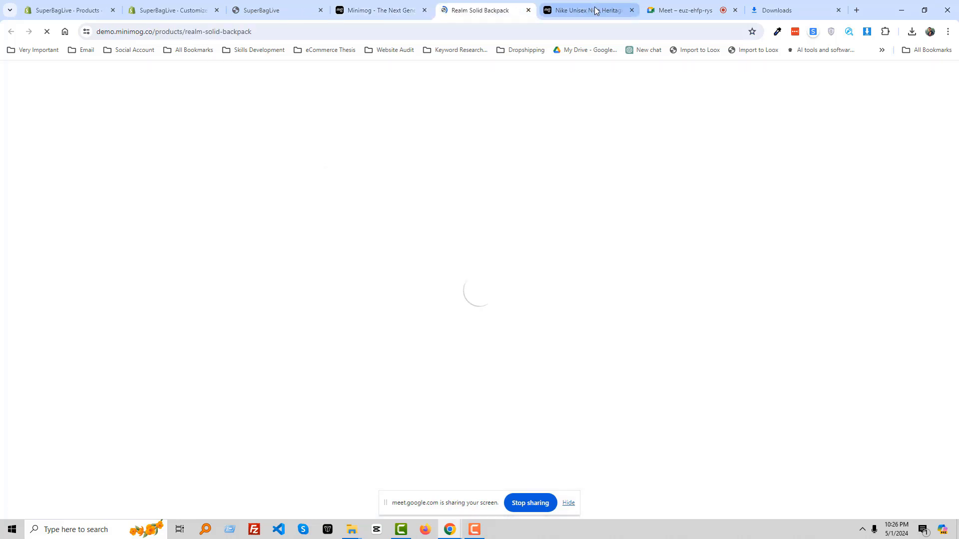
{"action": "left_click", "coordinate": [624, 10]}
{"action": "left_click", "coordinate": [631, 10]}
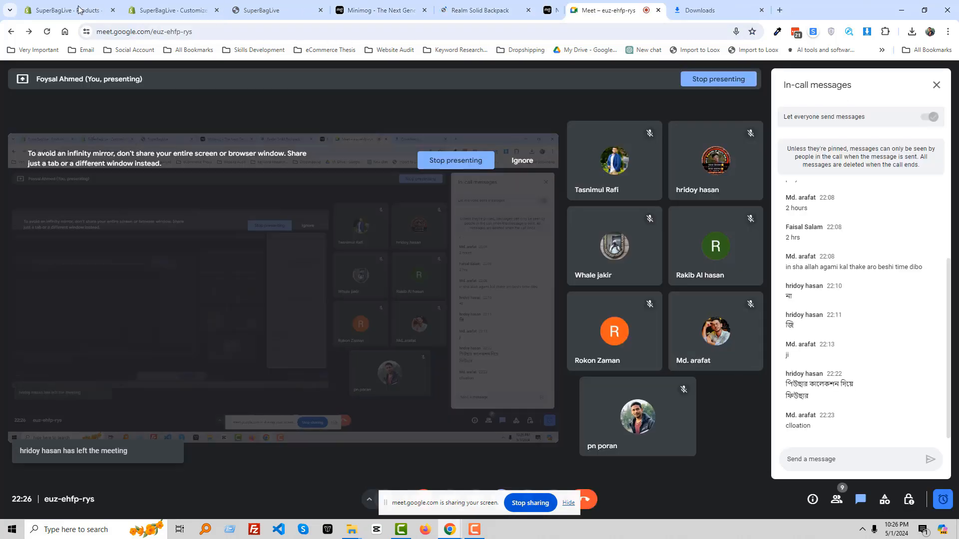
Start another new product in the Shopify admin and paste the copied text as its description
{"action": "left_click", "coordinate": [81, 10]}
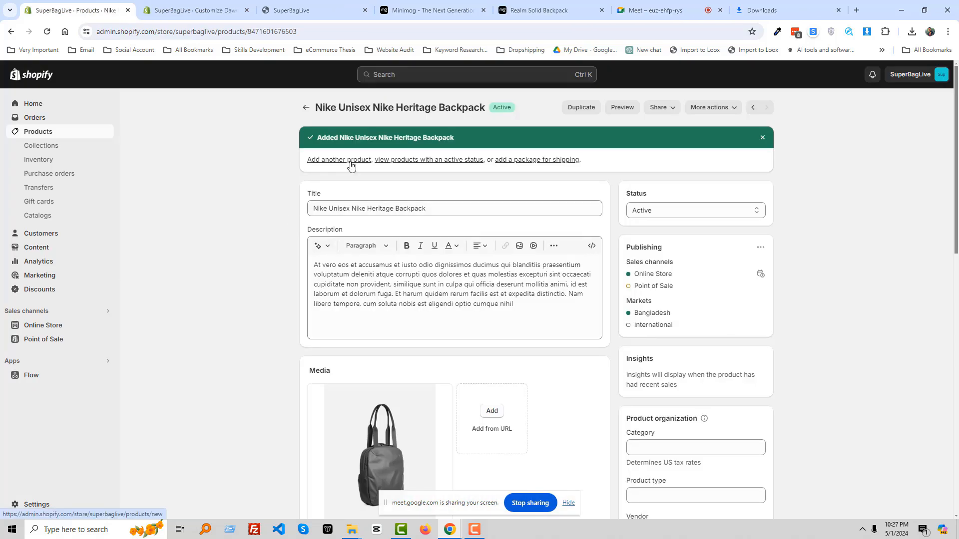
{"action": "left_click", "coordinate": [351, 161]}
{"action": "left_click", "coordinate": [364, 236]}
{"action": "key", "text": "ctrl+v"}
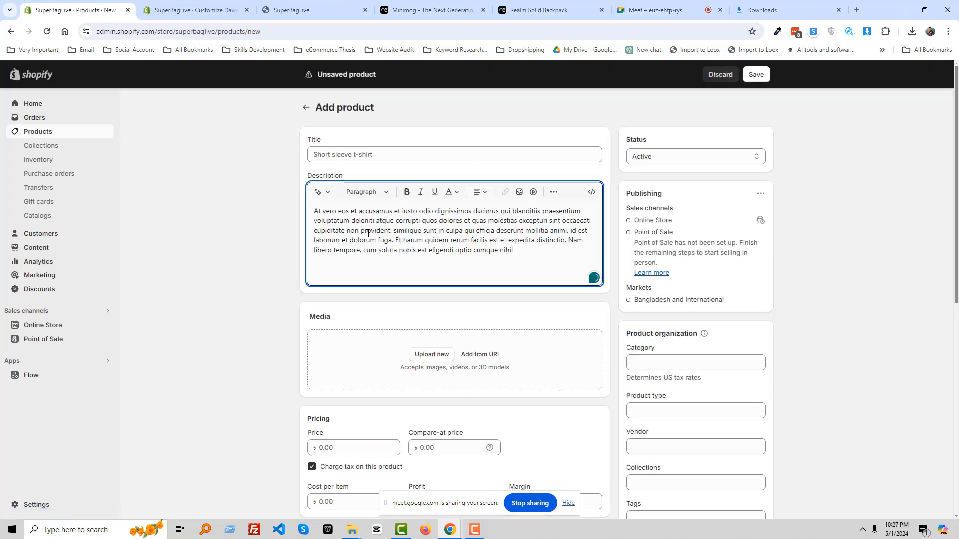
Copy the title "Realm Solid Backpack" from its demo page into the new product's title
{"action": "left_click", "coordinate": [529, 10]}
{"action": "left_click_drag", "start_coordinate": [488, 176], "coordinate": [664, 173]}
{"action": "key", "text": "ctrl+c"}
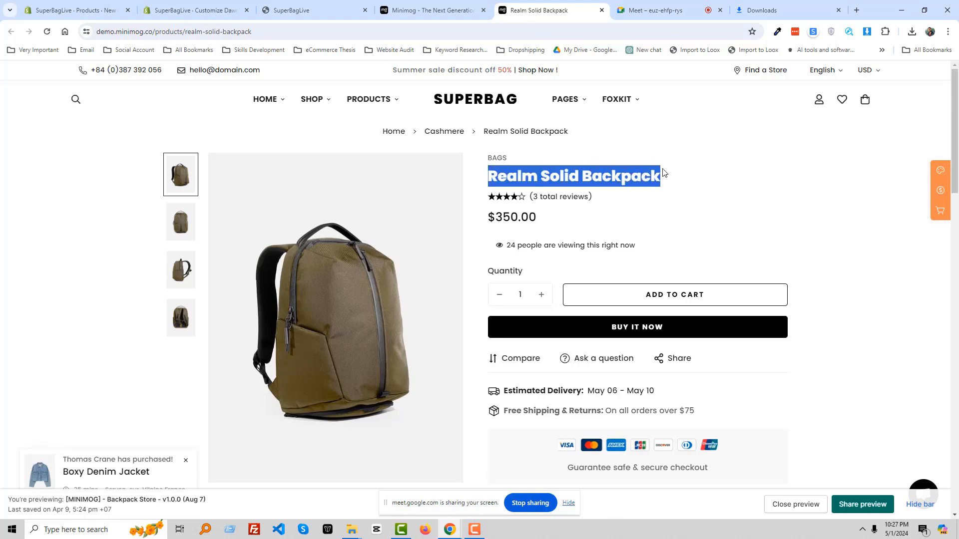
{"action": "left_click", "coordinate": [105, 8]}
{"action": "left_click", "coordinate": [379, 156]}
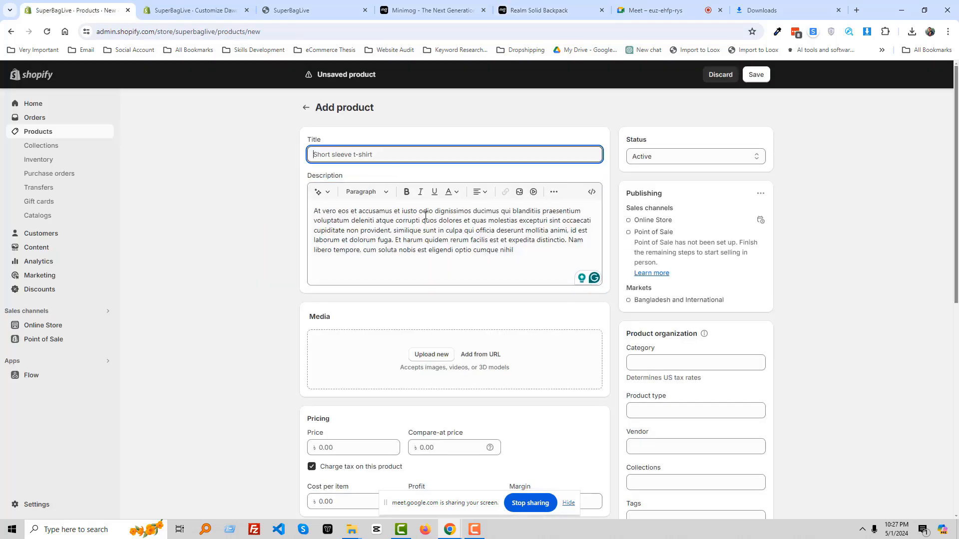
{"action": "key", "text": "ctrl+v"}
Add the olive backpack image 15_020f6c0f from the Super Bag Store folder to the new product's media
{"action": "scroll", "coordinate": [430, 291], "scroll_direction": "down", "scroll_amount": 2}
{"action": "scroll", "coordinate": [428, 291], "scroll_direction": "down", "scroll_amount": 2}
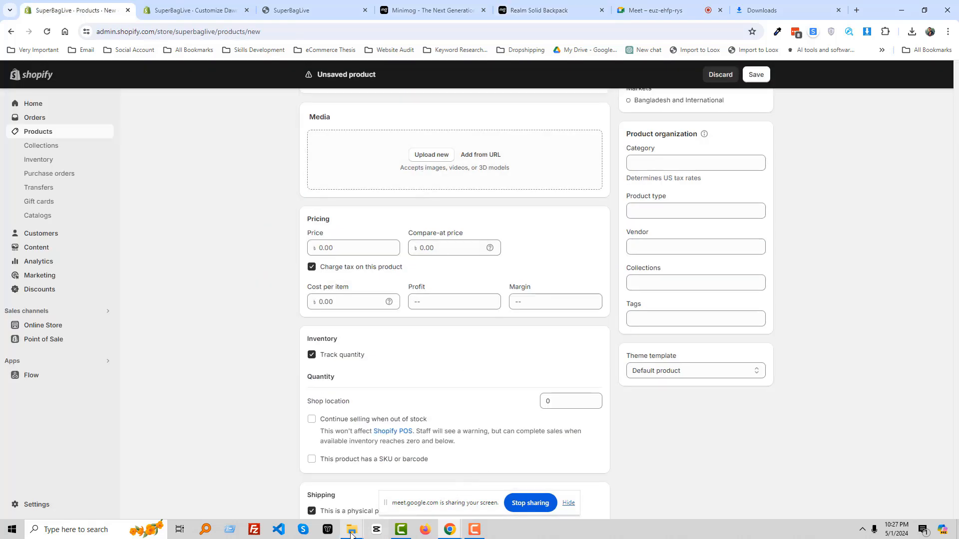
{"action": "mouse_move", "coordinate": [352, 529]}
{"action": "left_click", "coordinate": [409, 487]}
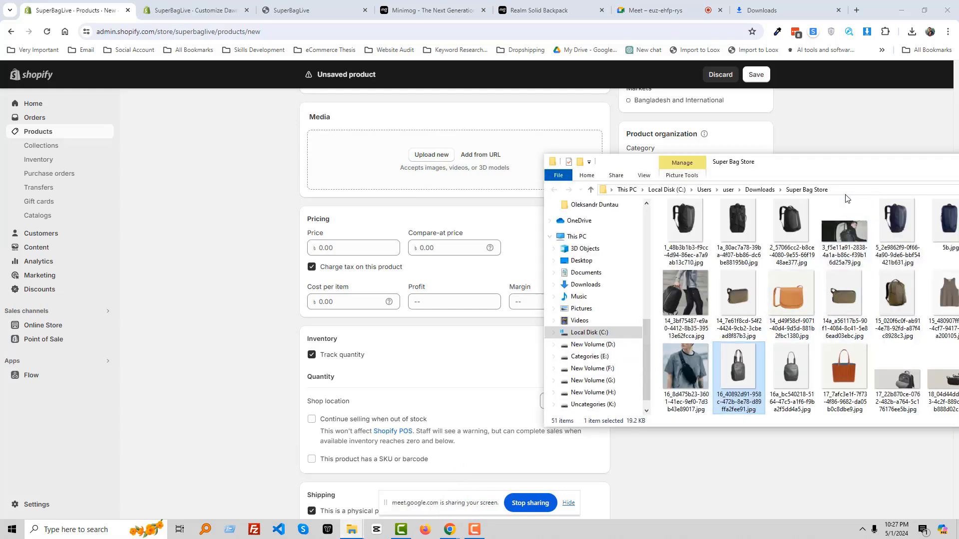
{"action": "left_click_drag", "start_coordinate": [896, 297], "coordinate": [389, 181]}
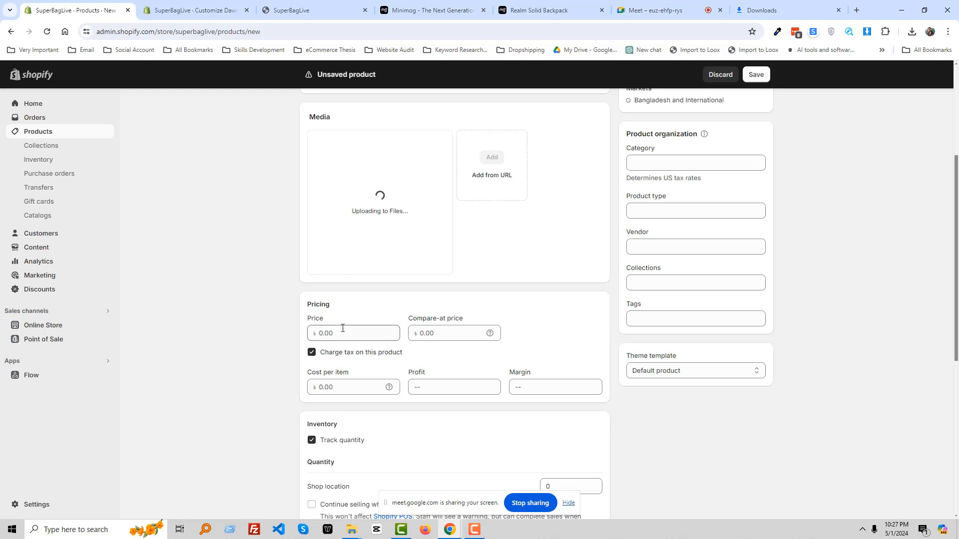
Set the Realm Solid Backpack's price to 320 and save the product
{"action": "left_click", "coordinate": [343, 328]}
{"action": "type", "text": "320"}
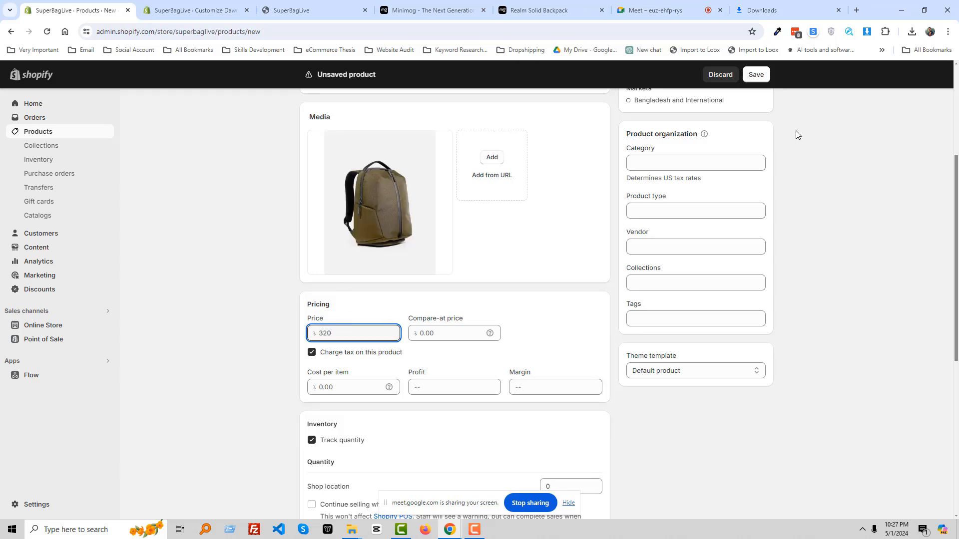
{"action": "left_click", "coordinate": [756, 75]}
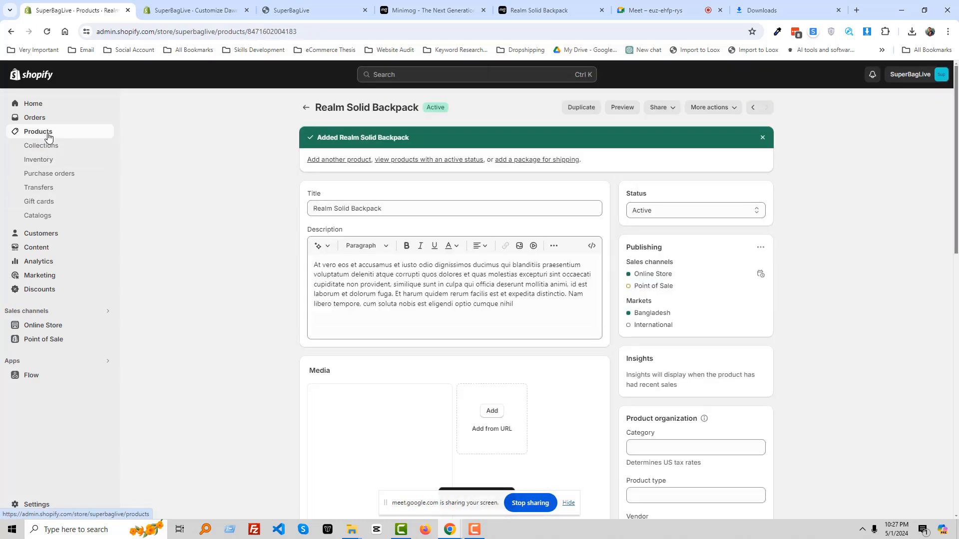
Select all products in the store's product list and open them for bulk editing
{"action": "left_click", "coordinate": [48, 133]}
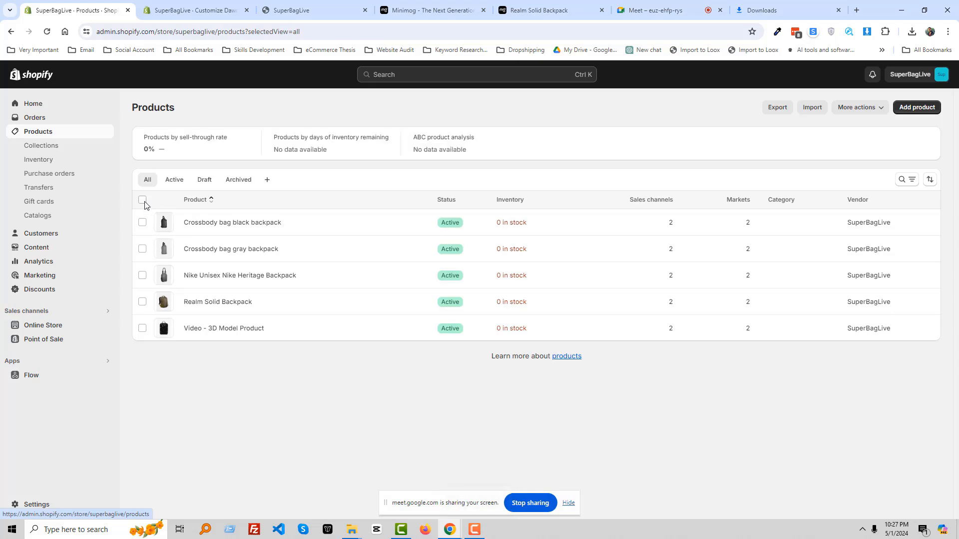
{"action": "left_click", "coordinate": [142, 199]}
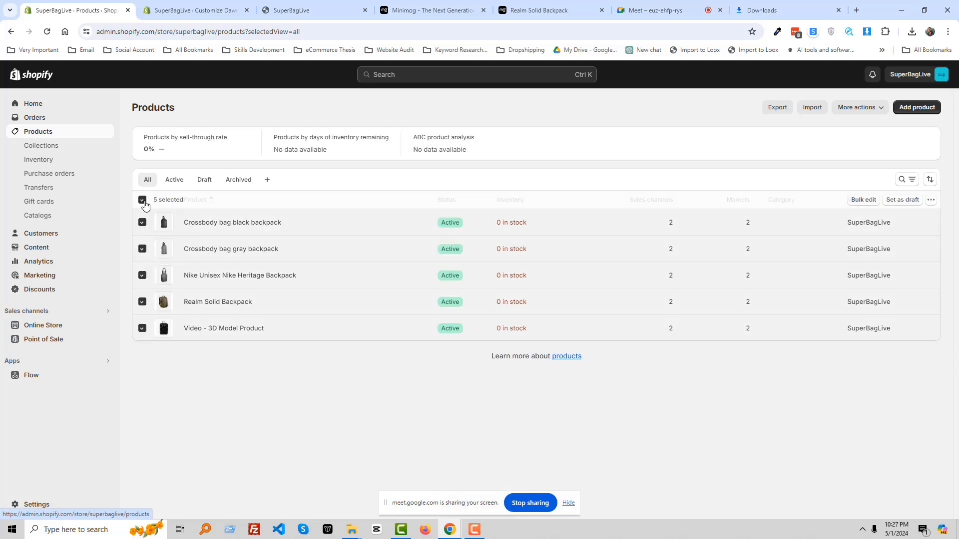
{"action": "left_click", "coordinate": [858, 201]}
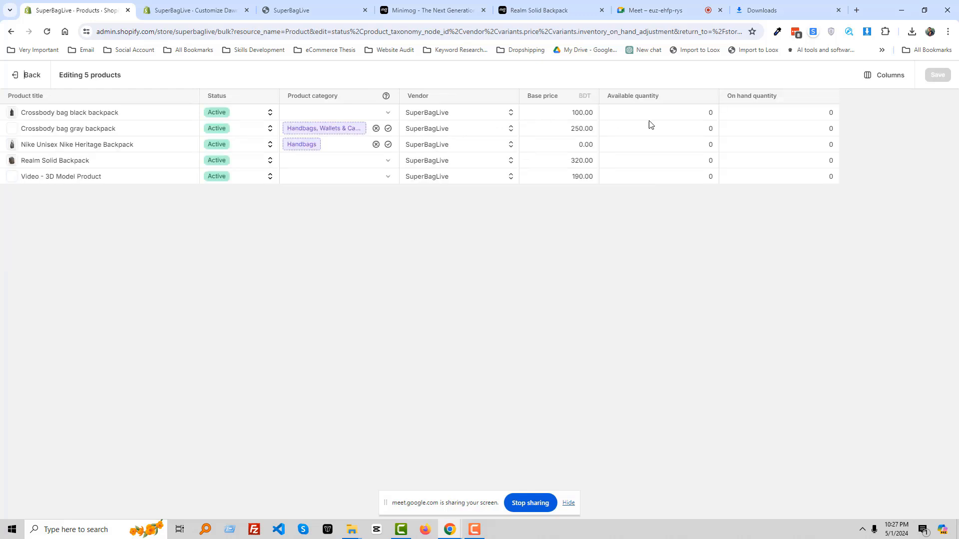
Set the available quantity of all five products to 10, save the changes and return to the product list
{"action": "left_click", "coordinate": [698, 114]}
{"action": "type", "text": "10"}
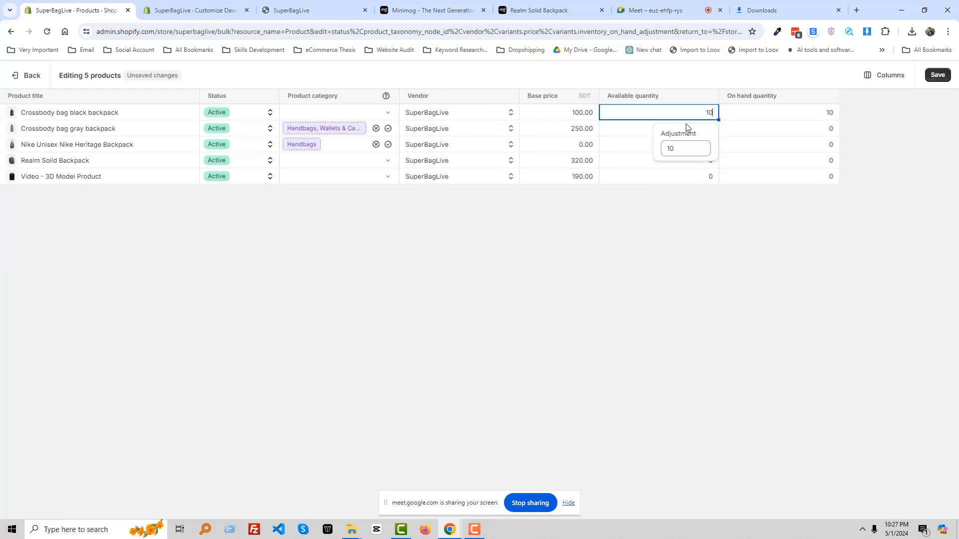
{"action": "left_click", "coordinate": [630, 143]}
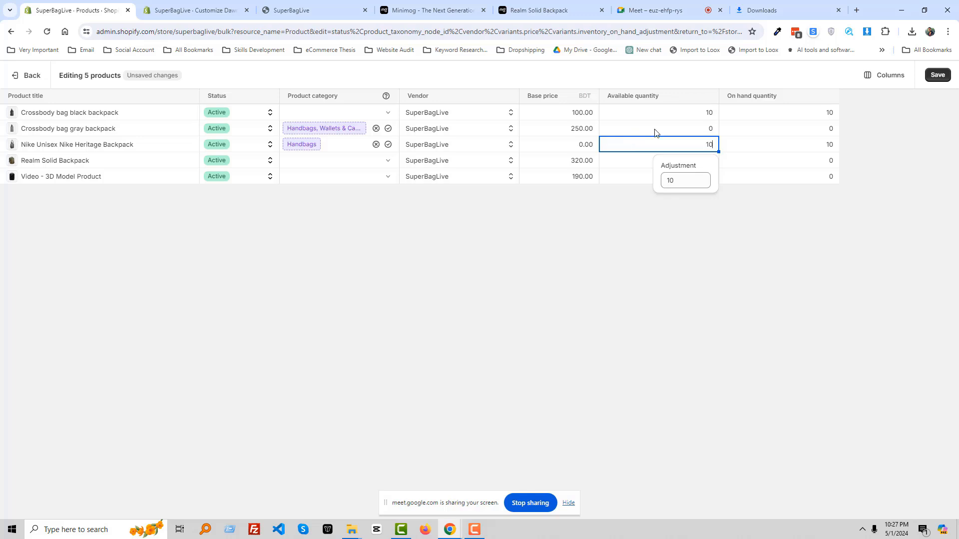
{"action": "left_click", "coordinate": [656, 131]}
{"action": "type", "text": "10"}
{"action": "left_click", "coordinate": [642, 162]}
{"action": "type", "text": "10"}
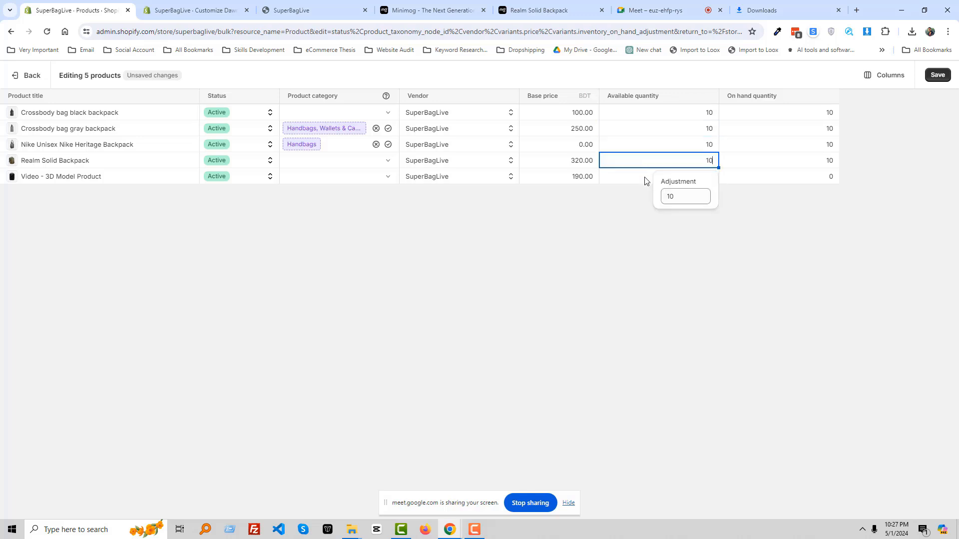
{"action": "left_click", "coordinate": [645, 177]}
{"action": "type", "text": "10"}
{"action": "left_click", "coordinate": [938, 75]}
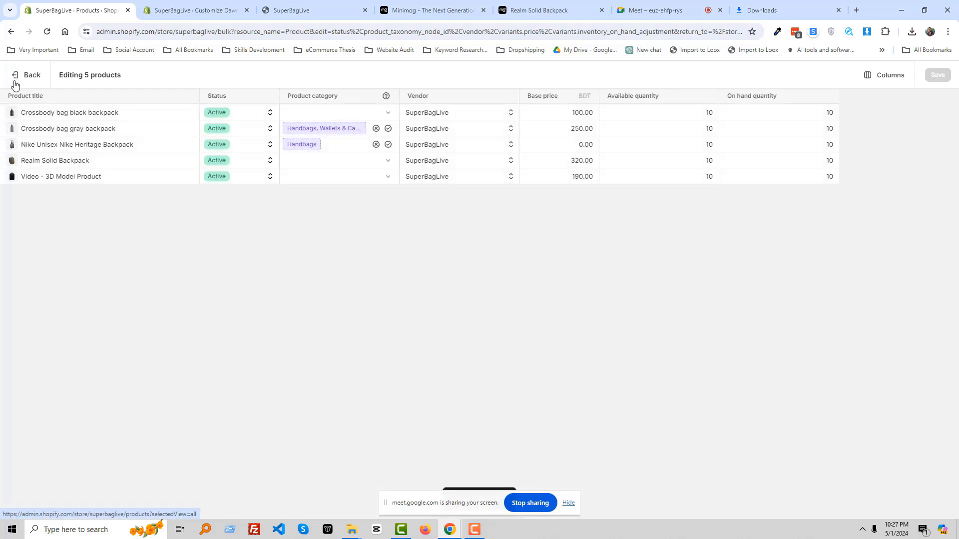
{"action": "left_click", "coordinate": [16, 79]}
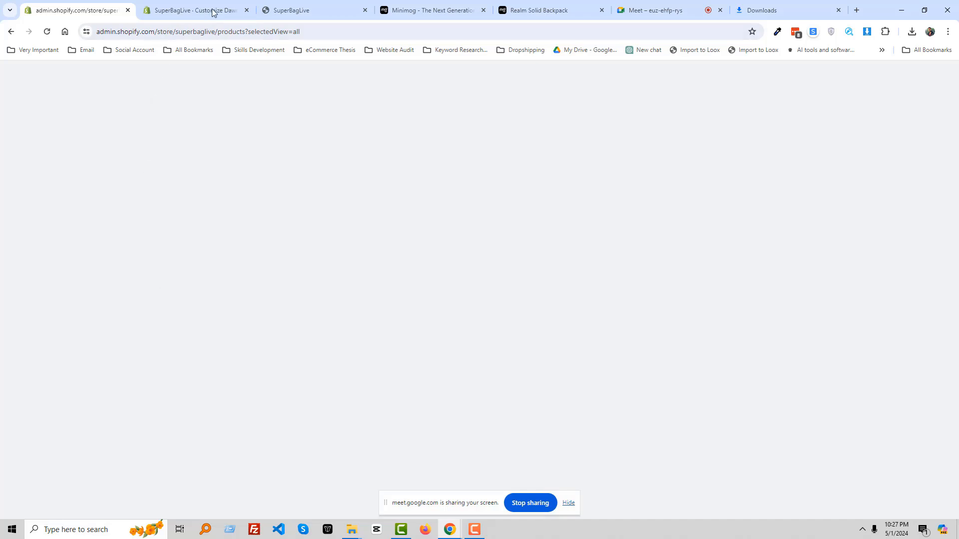
Select the CORE ESSENTIALS heading text on the Minimog demo page and return to the store admin
{"action": "left_click", "coordinate": [294, 9]}
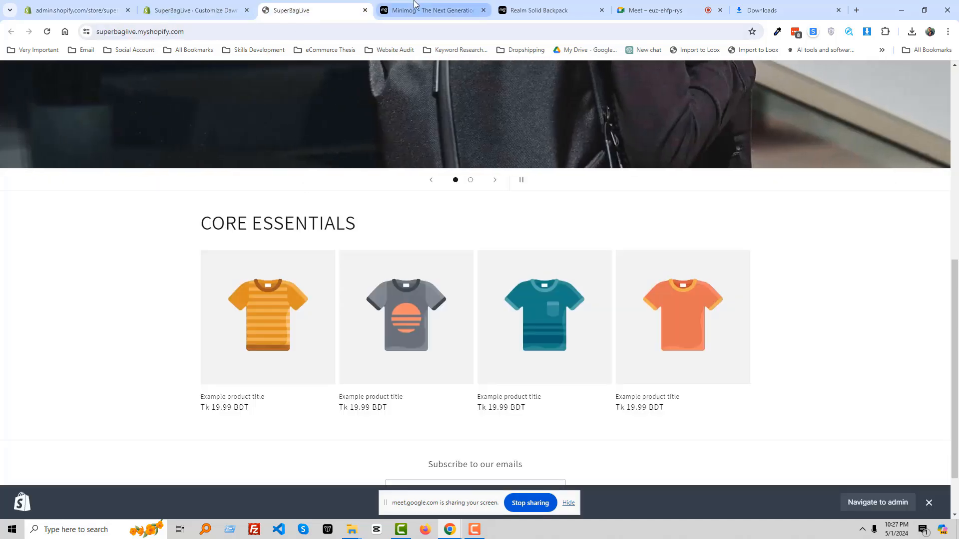
{"action": "left_click", "coordinate": [414, 9]}
{"action": "left_click_drag", "start_coordinate": [391, 130], "coordinate": [556, 127]}
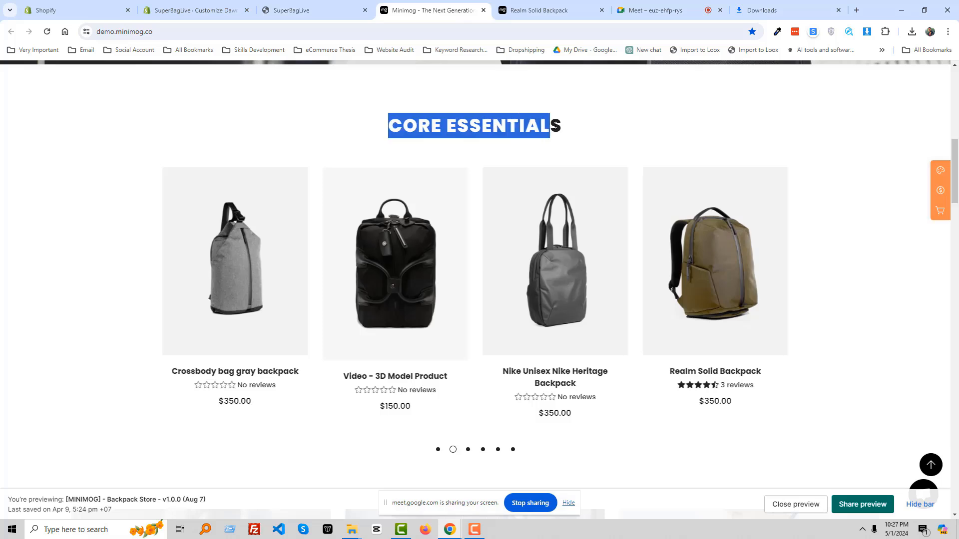
{"action": "left_click", "coordinate": [83, 7]}
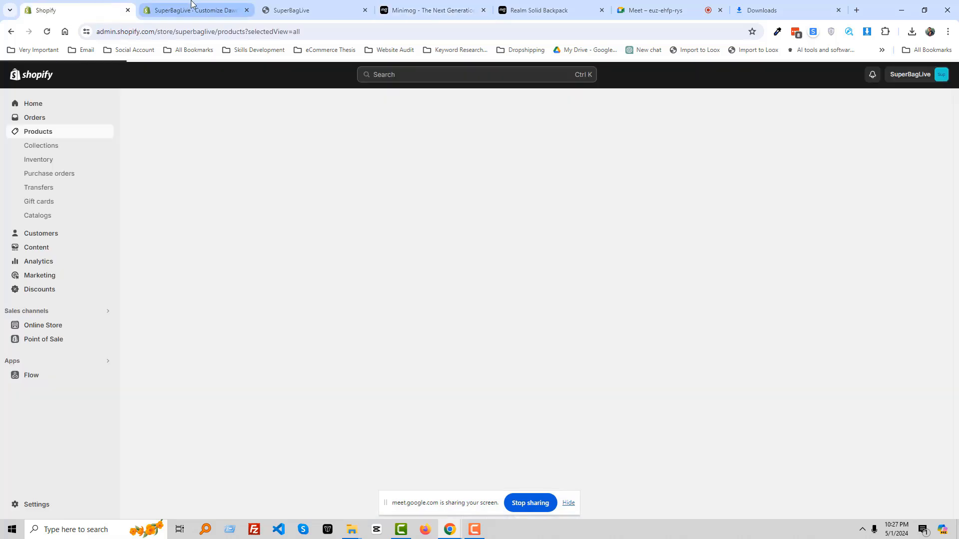
{"action": "left_click", "coordinate": [193, 6]}
{"action": "left_click", "coordinate": [50, 10]}
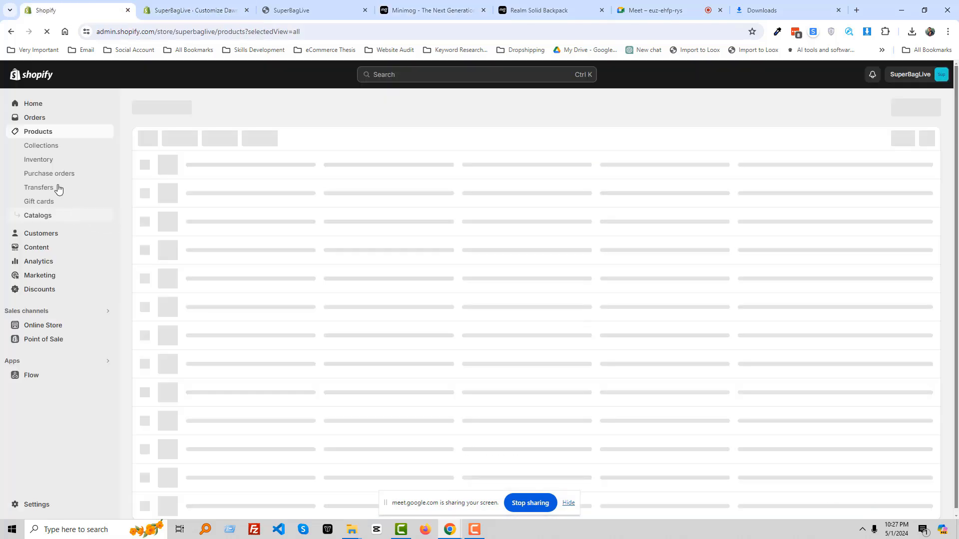
Create and save a new collection titled CORE ESSENTIALS in the store's collections
{"action": "left_click", "coordinate": [39, 148]}
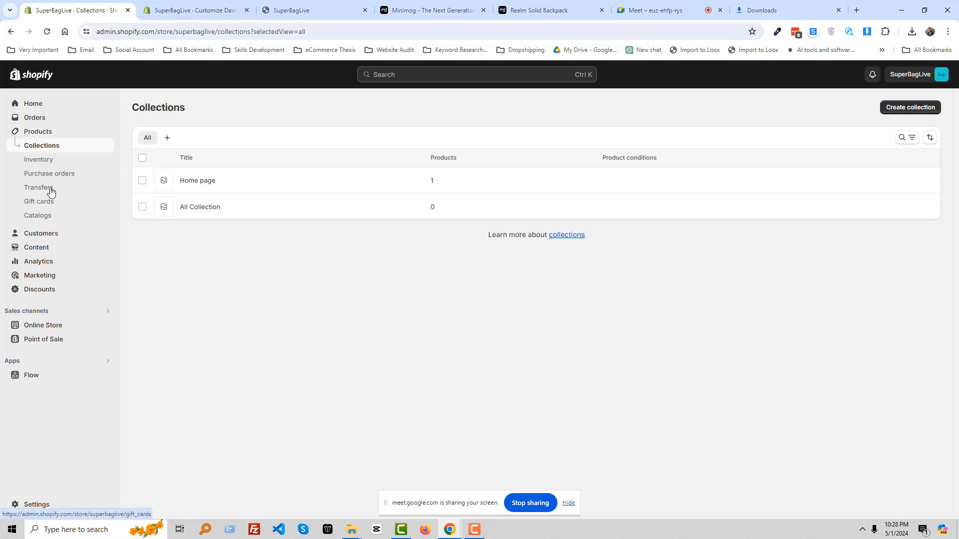
{"action": "left_click", "coordinate": [922, 109]}
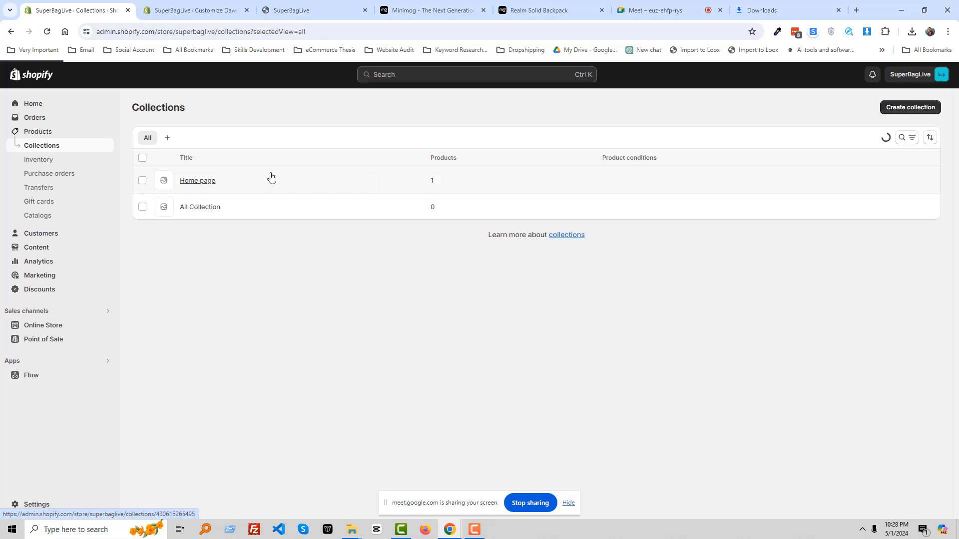
{"action": "left_click", "coordinate": [418, 155]}
{"action": "type", "text": "CORE ESSENTIALS"}
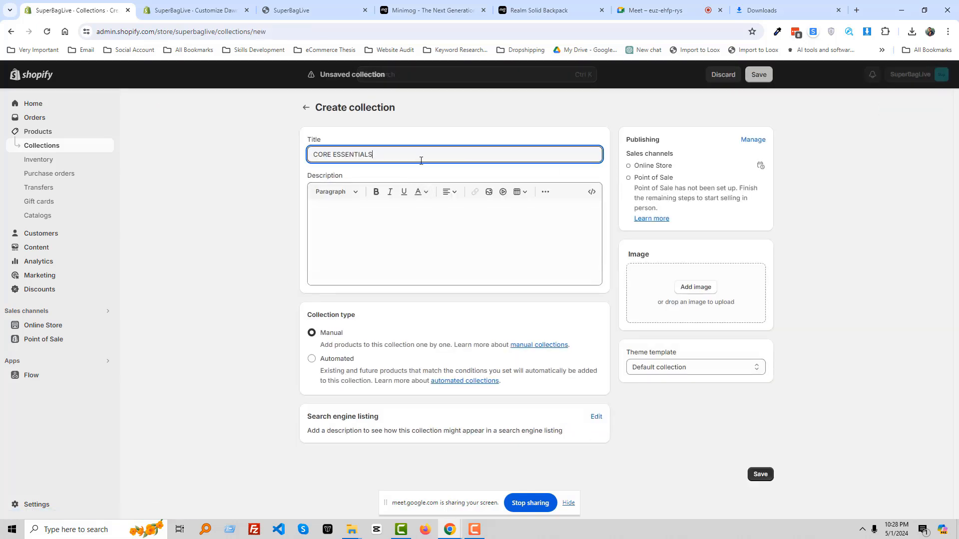
{"action": "left_click", "coordinate": [758, 475]}
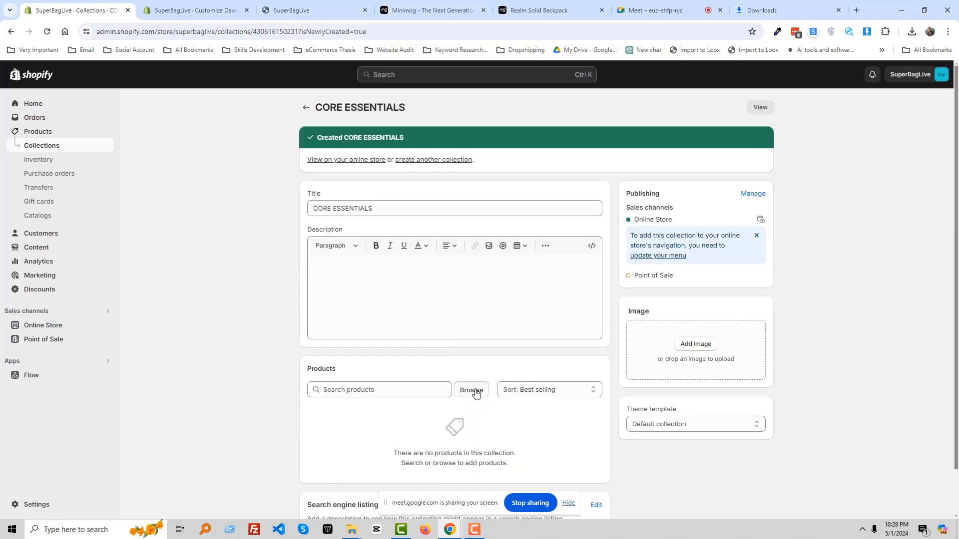
Add the two Crossbody bags, Nike Heritage Backpack, Realm Solid Backpack and Video - 3D Model Product to the collection, and return to the collections list
{"action": "left_click", "coordinate": [475, 391]}
{"action": "left_click", "coordinate": [335, 208]}
{"action": "left_click", "coordinate": [334, 236]}
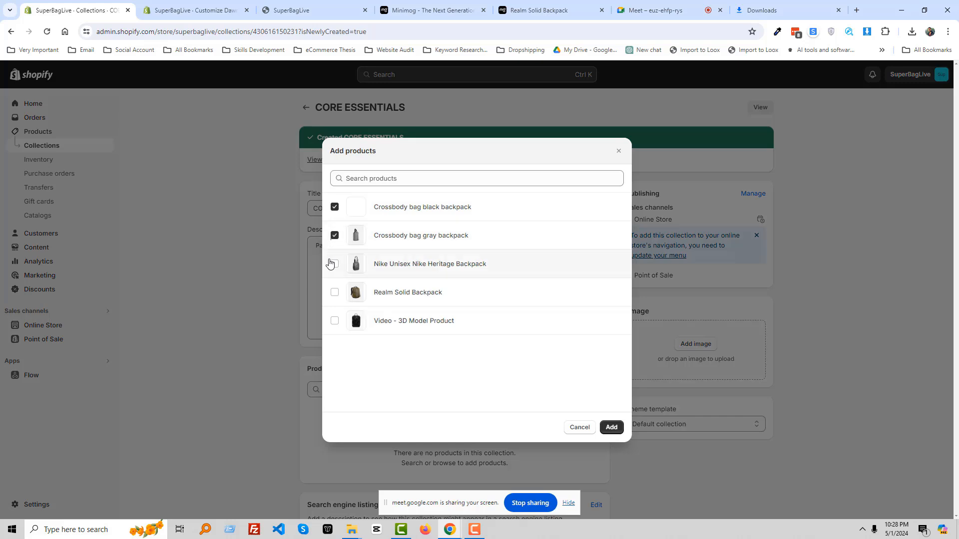
{"action": "left_click", "coordinate": [330, 263]}
{"action": "left_click", "coordinate": [335, 292]}
{"action": "left_click", "coordinate": [334, 321]}
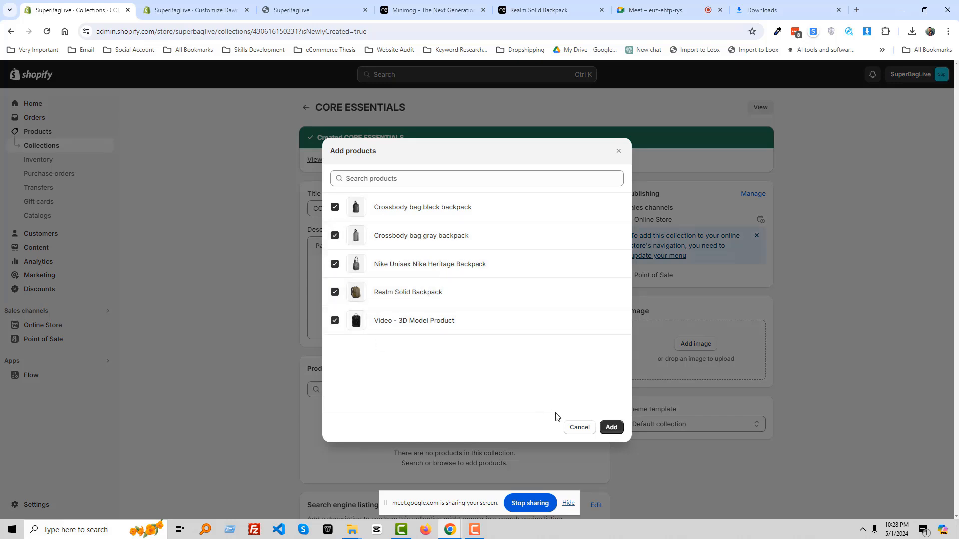
{"action": "left_click", "coordinate": [610, 427]}
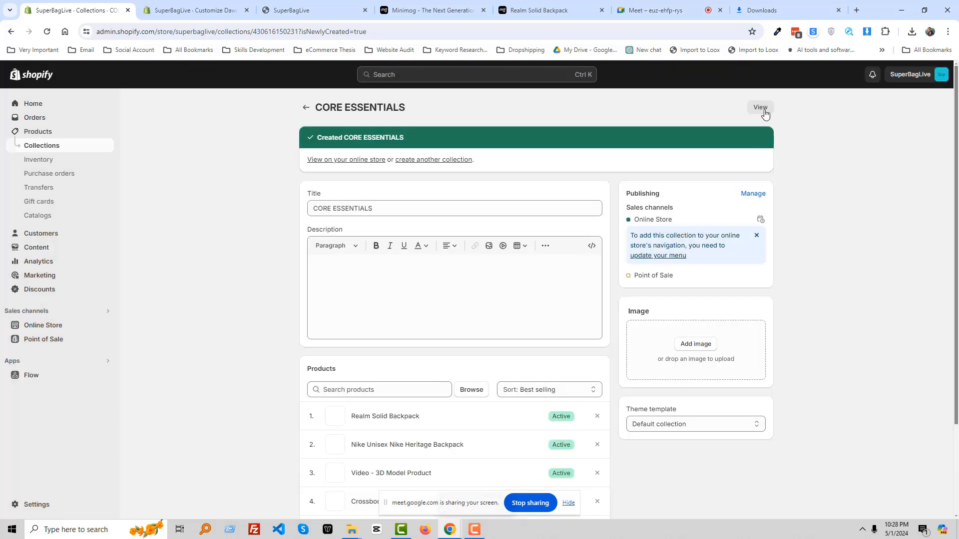
{"action": "scroll", "coordinate": [784, 279], "scroll_direction": "down", "scroll_amount": 3}
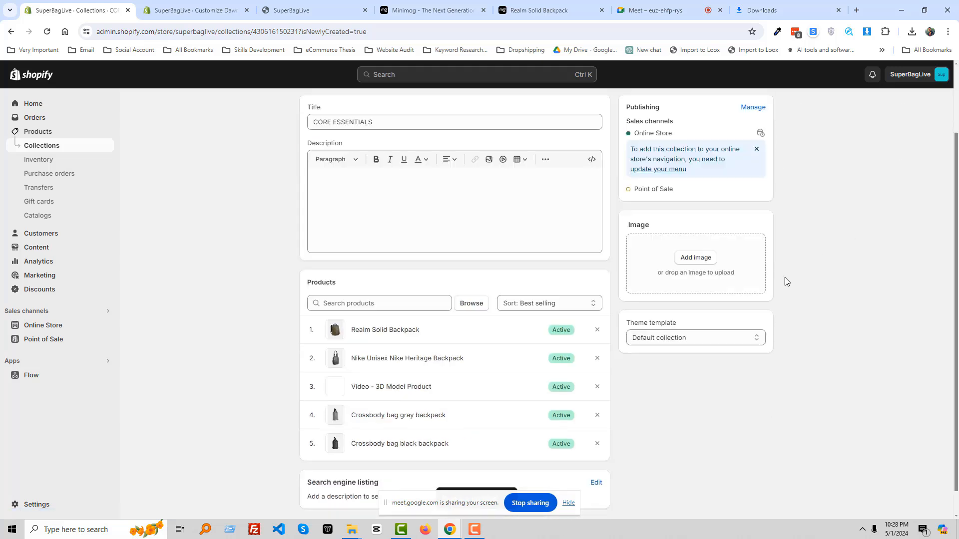
{"action": "left_click", "coordinate": [41, 147]}
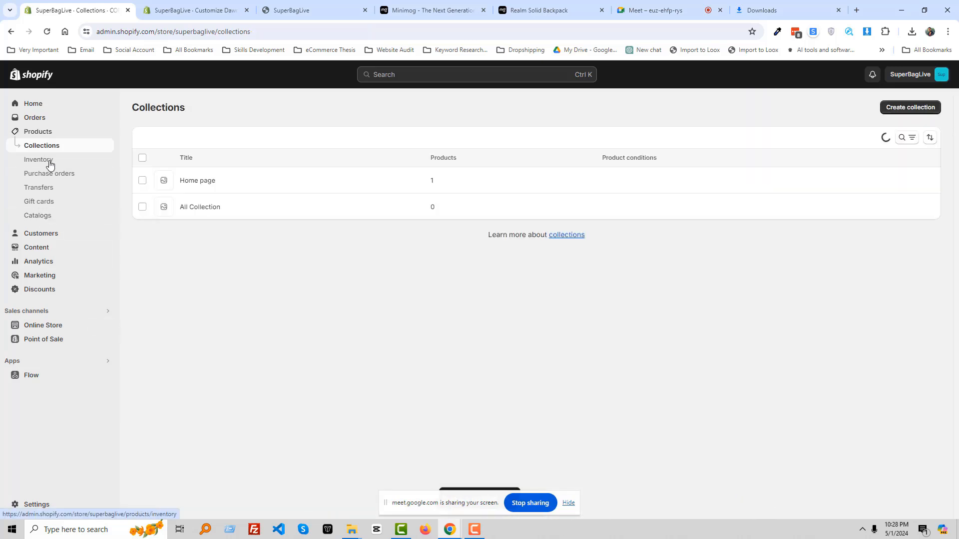
In the theme editor, assign the CORE ESSENTIALS collection to the home page's Featured collection section
{"action": "left_click", "coordinate": [189, 10]}
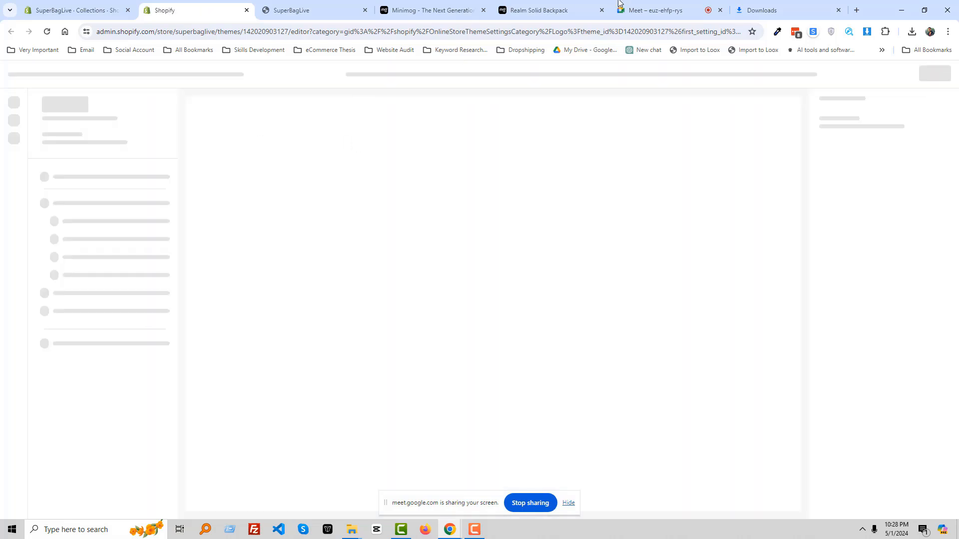
{"action": "left_click", "coordinate": [654, 10]}
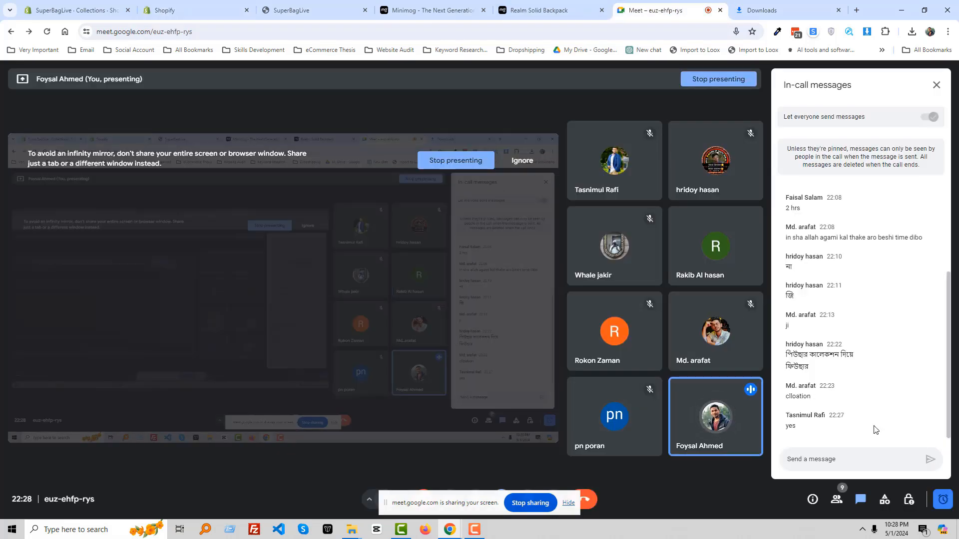
{"action": "left_click", "coordinate": [186, 8]}
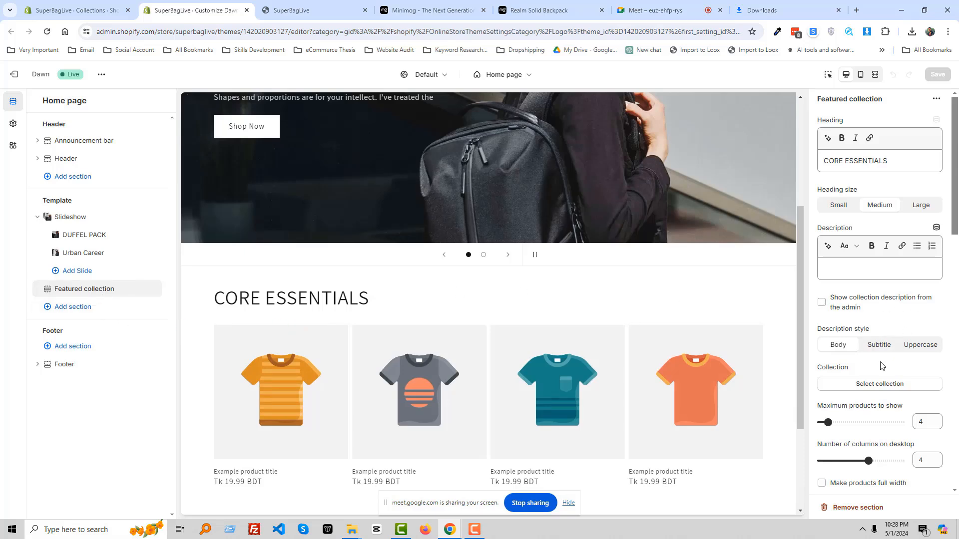
{"action": "scroll", "coordinate": [877, 330], "scroll_direction": "down", "scroll_amount": 2}
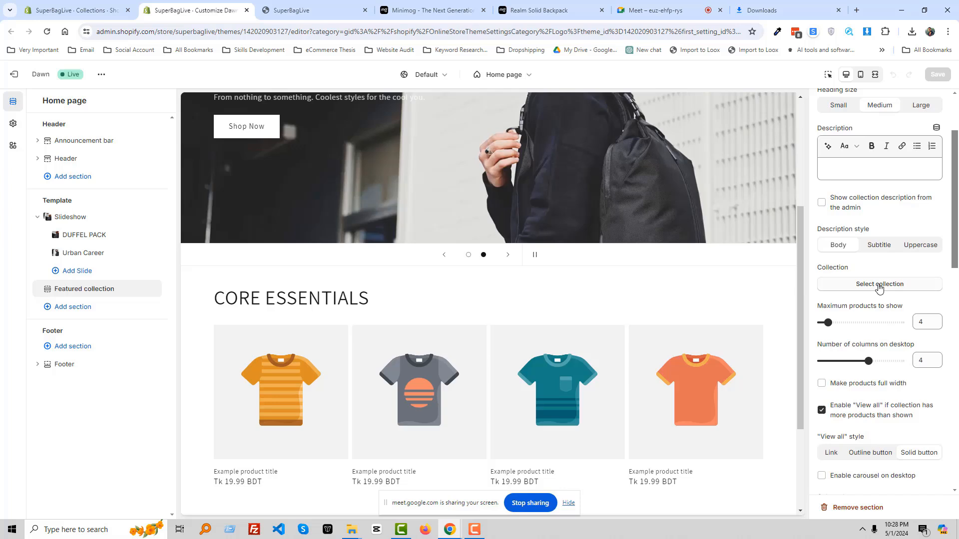
{"action": "left_click", "coordinate": [879, 285]}
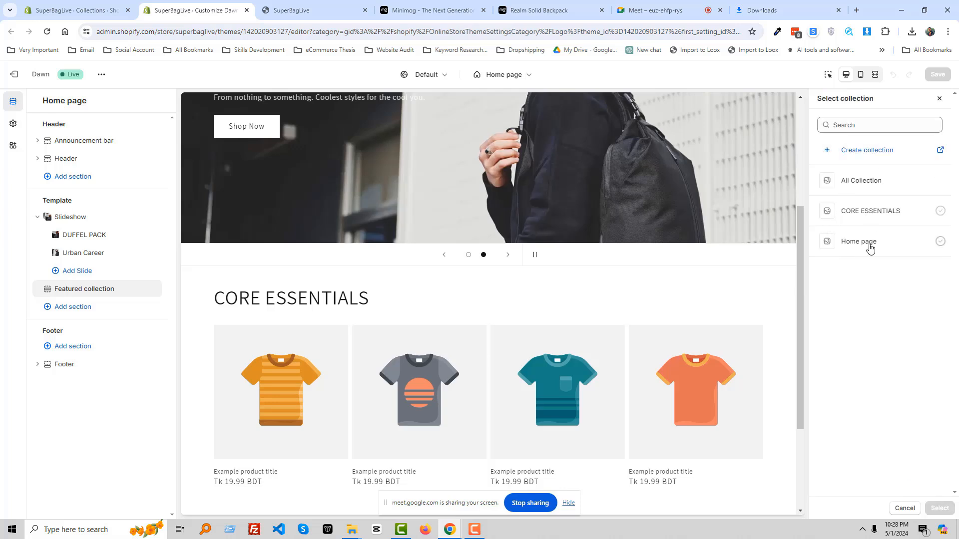
{"action": "left_click", "coordinate": [866, 213]}
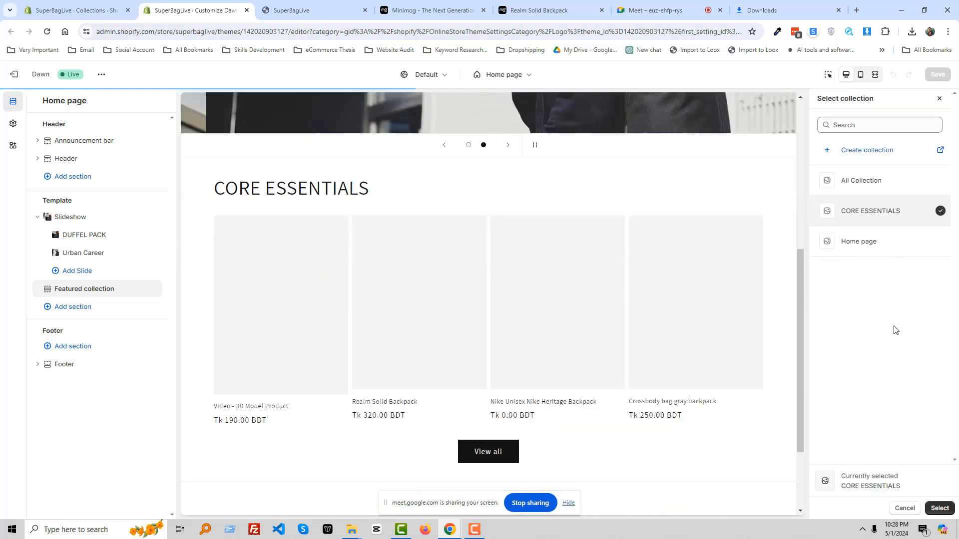
{"action": "left_click", "coordinate": [939, 508]}
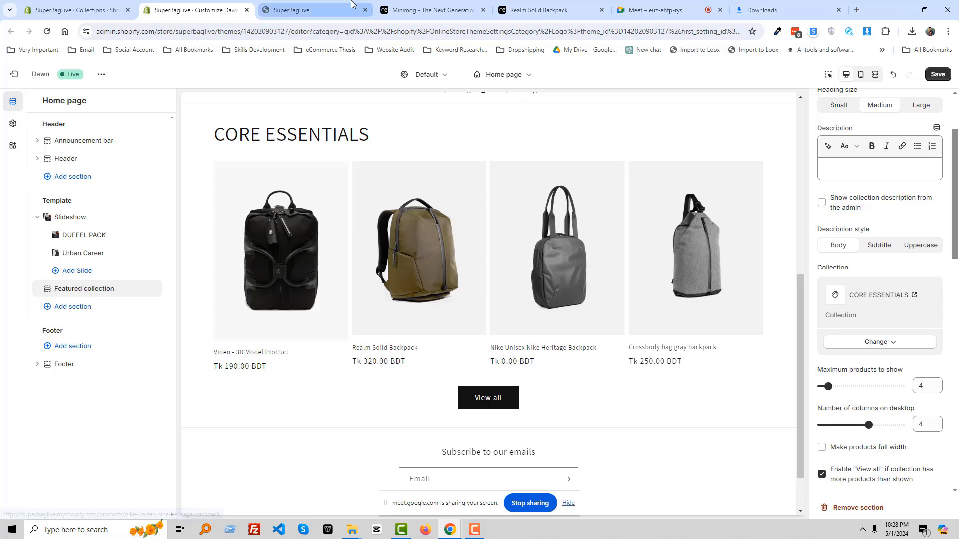
Check the Core Essentials section of the Minimog demo and the store's collections list, and return to the theme editor
{"action": "left_click", "coordinate": [429, 10]}
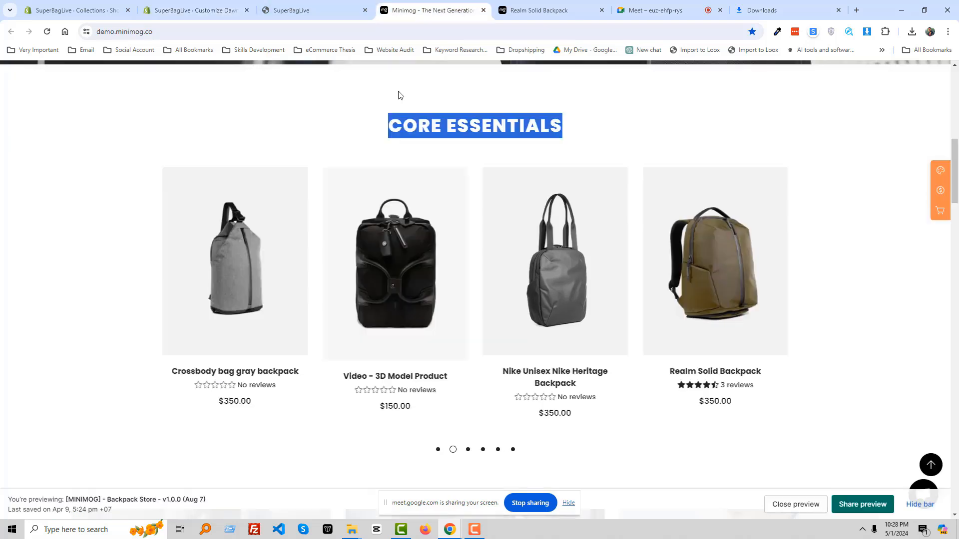
{"action": "left_click", "coordinate": [76, 9]}
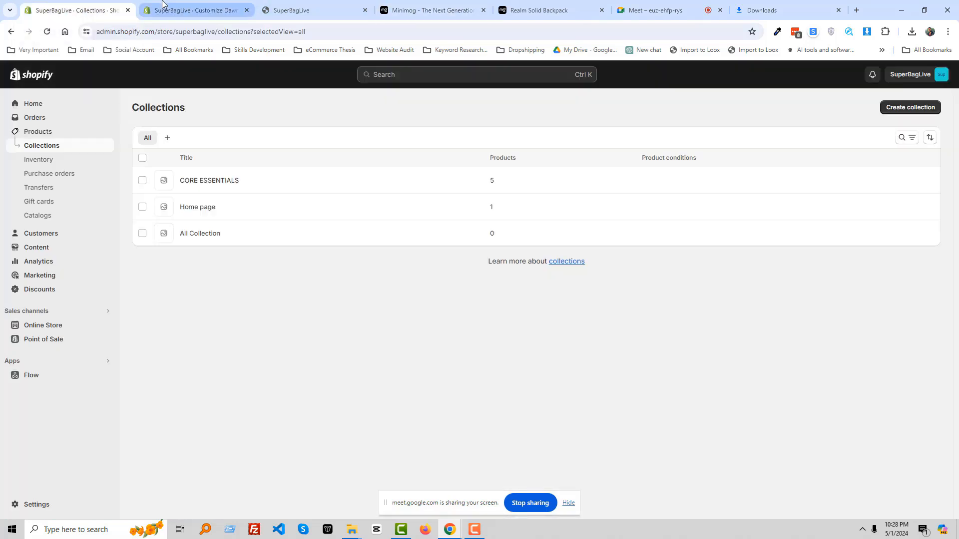
{"action": "left_click", "coordinate": [190, 9]}
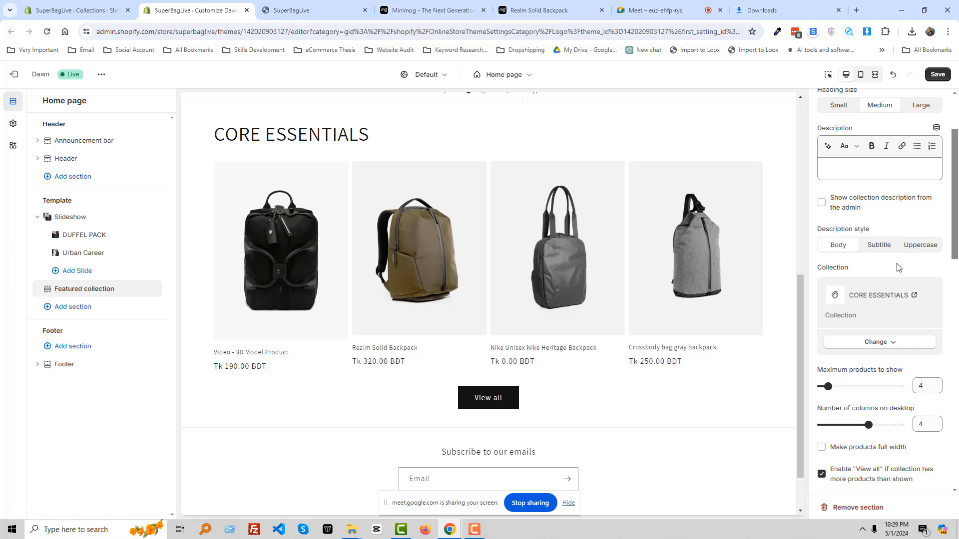
Check the demo store's Core Essentials section and turn off the "View all" option for the featured collection in the theme editor
{"action": "scroll", "coordinate": [894, 300], "scroll_direction": "down", "scroll_amount": 2}
{"action": "scroll", "coordinate": [877, 358], "scroll_direction": "down", "scroll_amount": 1}
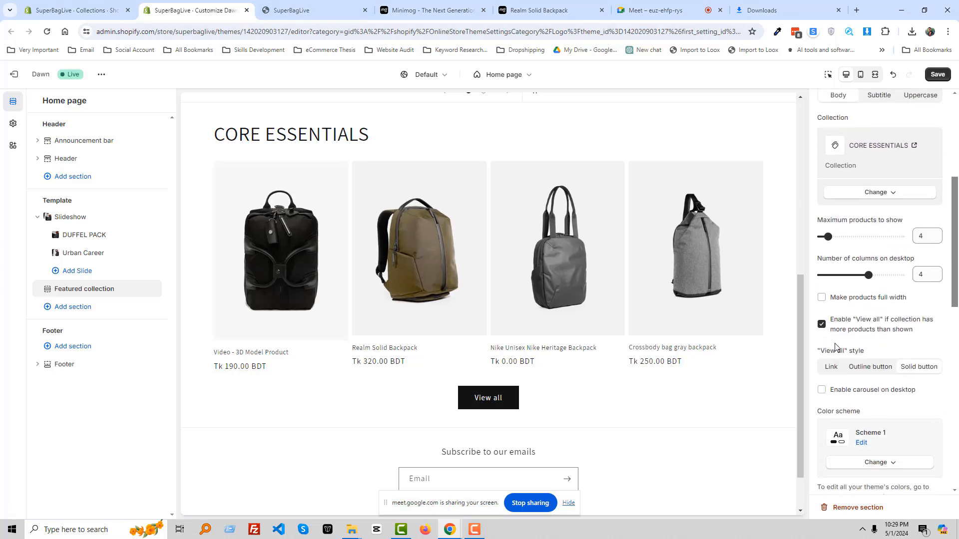
{"action": "left_click", "coordinate": [432, 10]}
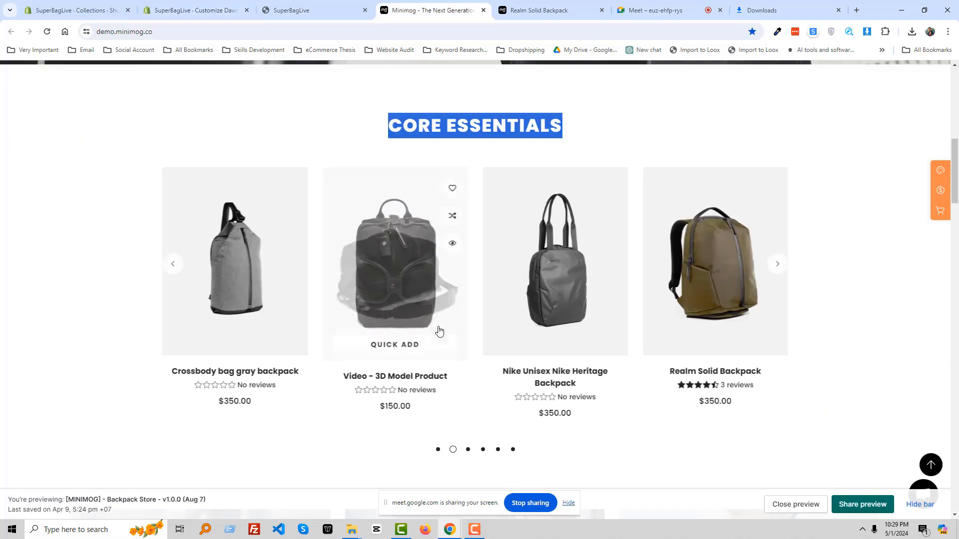
{"action": "scroll", "coordinate": [440, 332], "scroll_direction": "down", "scroll_amount": 1}
{"action": "scroll", "coordinate": [493, 378], "scroll_direction": "up", "scroll_amount": 1}
{"action": "left_click", "coordinate": [114, 15]}
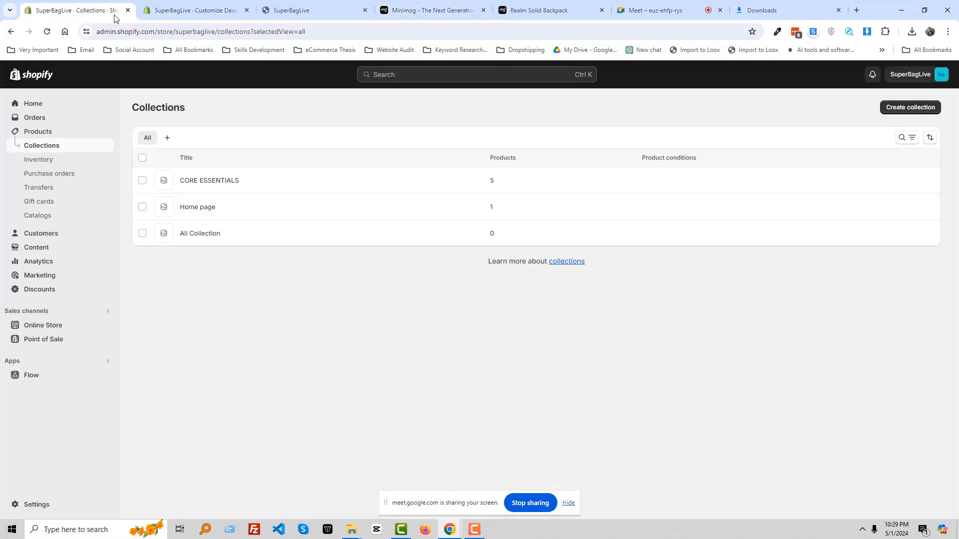
{"action": "left_click", "coordinate": [182, 9]}
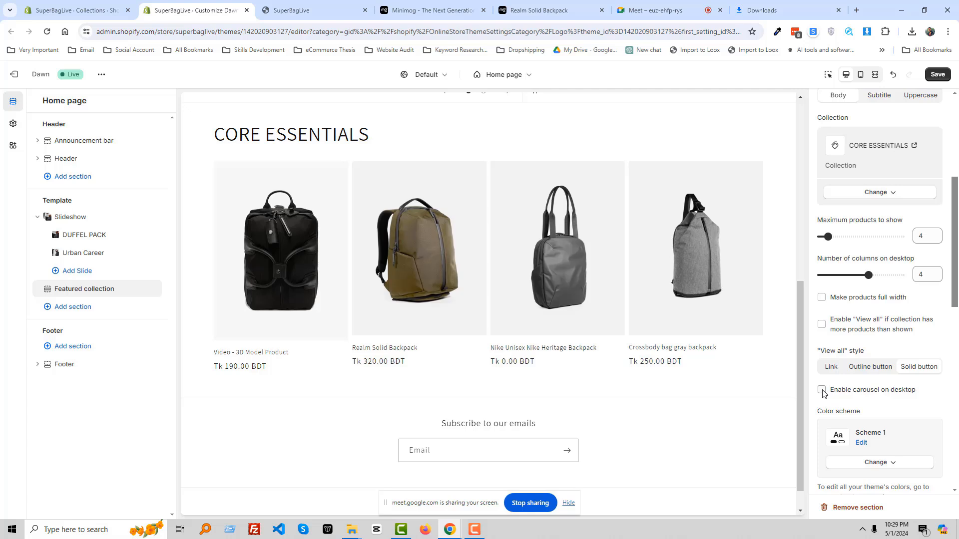
Page through the demo store's Core Essentials carousel and enable the desktop carousel for the featured collection in the theme editor
{"action": "left_click", "coordinate": [437, 6]}
{"action": "left_click", "coordinate": [848, 306]}
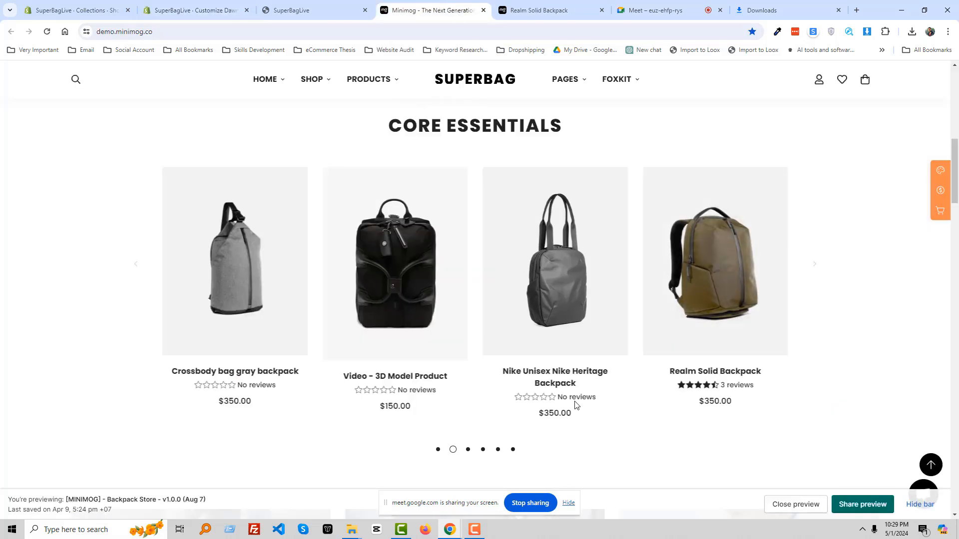
{"action": "left_click", "coordinate": [469, 451]}
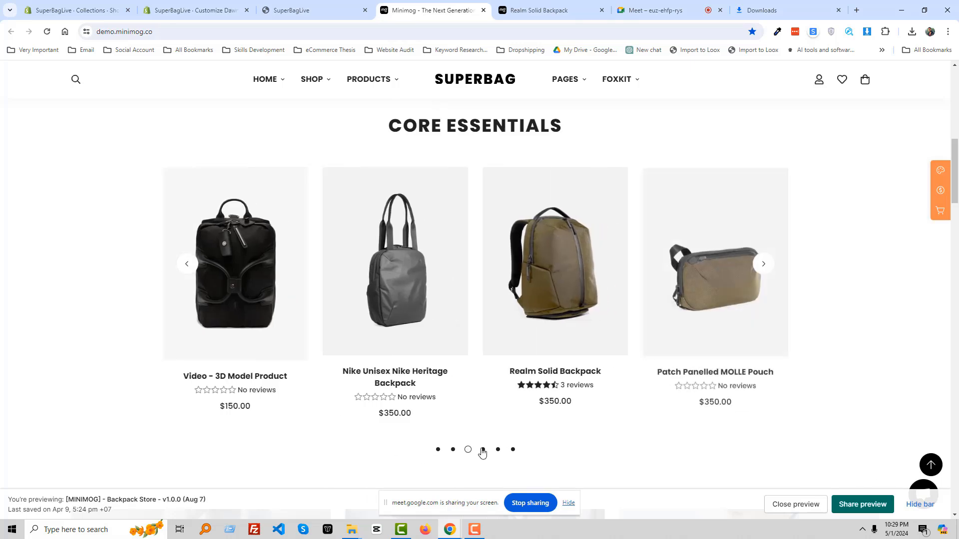
{"action": "left_click", "coordinate": [483, 451]}
{"action": "left_click", "coordinate": [497, 451]}
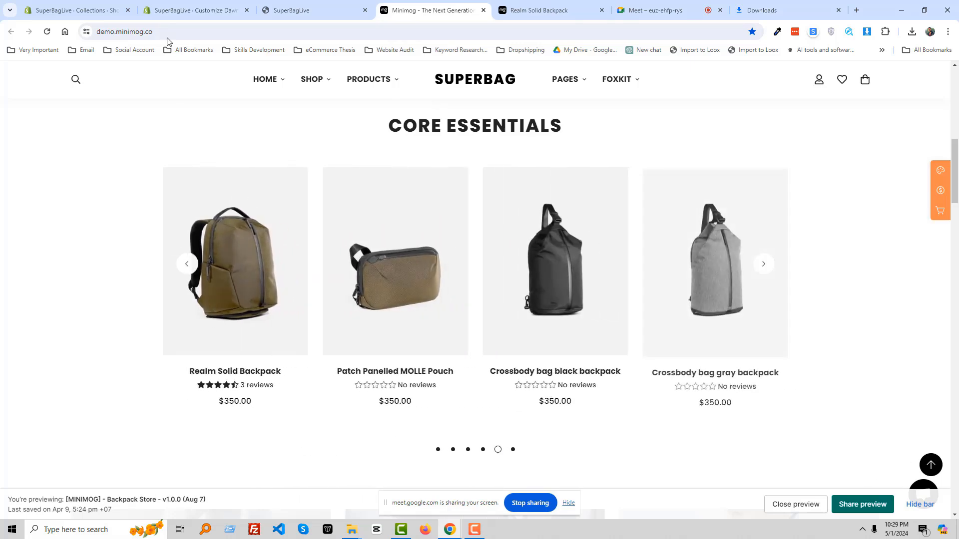
{"action": "left_click", "coordinate": [74, 10]}
{"action": "left_click", "coordinate": [195, 10]}
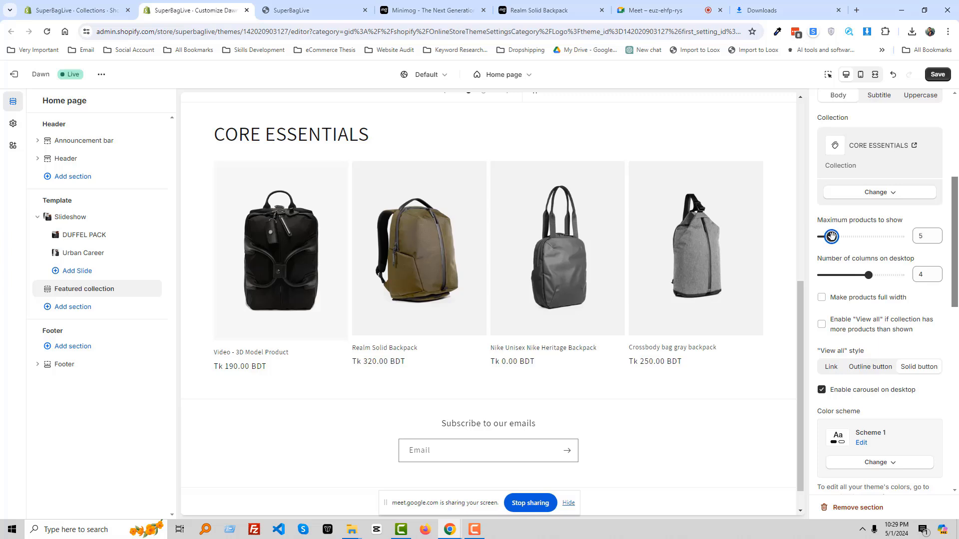
Set the featured collection's maximum products to show to 6 and test its carousel paging in the preview
{"action": "left_click_drag", "start_coordinate": [832, 237], "coordinate": [835, 237]}
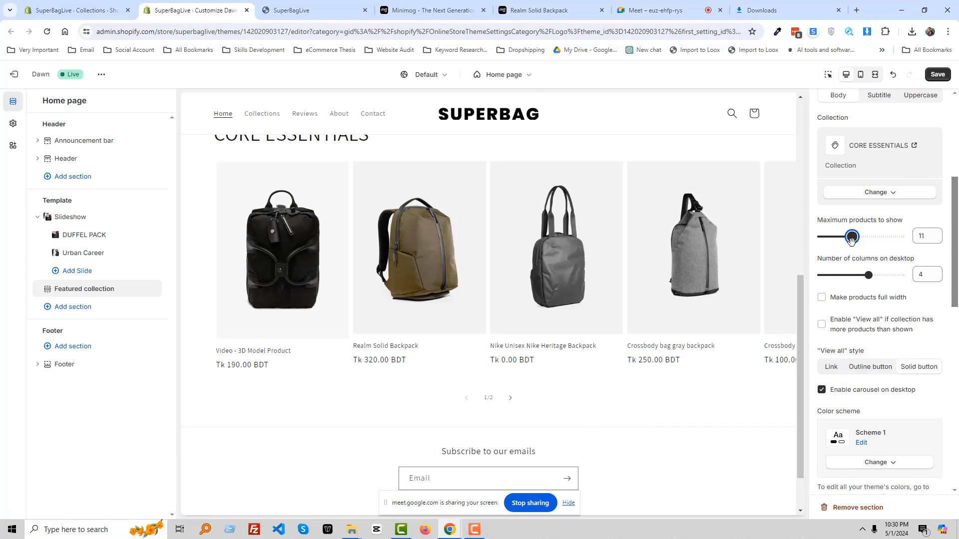
{"action": "mouse_move", "coordinate": [843, 240]}
{"action": "left_mouse_down"}
{"action": "mouse_move", "coordinate": [827, 243]}
{"action": "mouse_move", "coordinate": [835, 237]}
{"action": "left_mouse_up"}
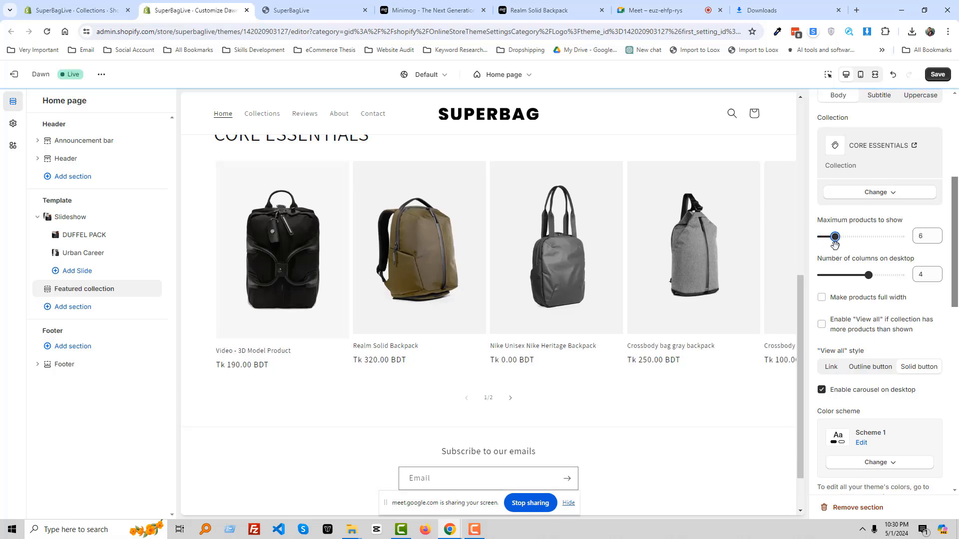
{"action": "left_click", "coordinate": [512, 398]}
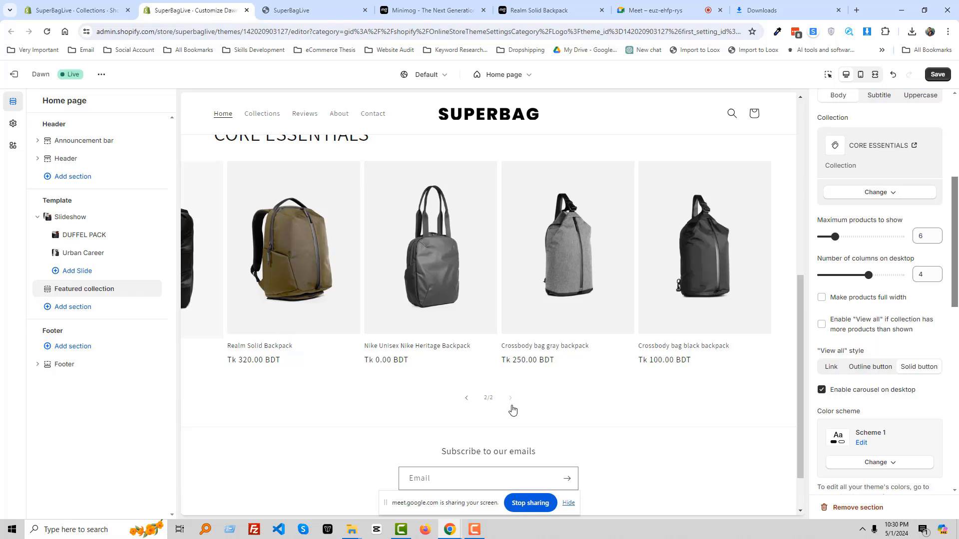
{"action": "left_click", "coordinate": [467, 398]}
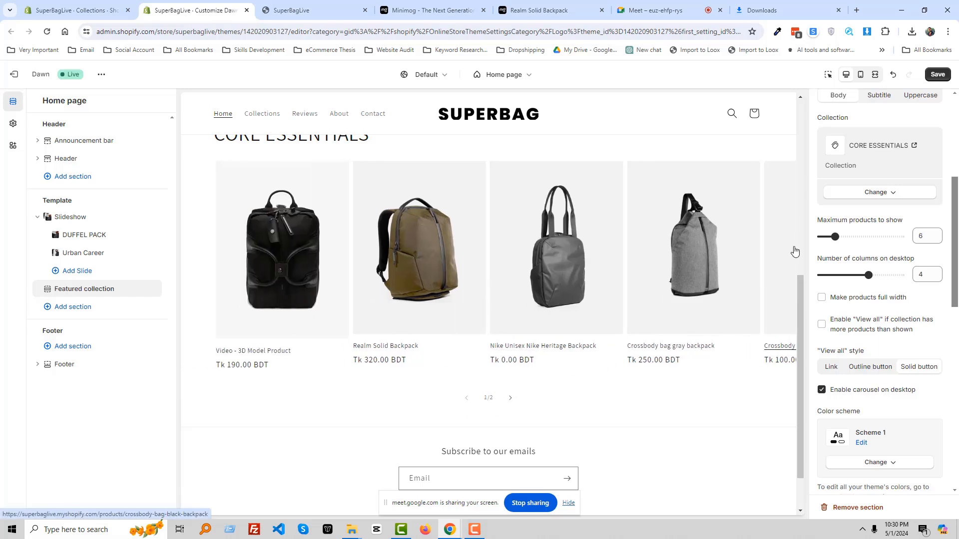
Compare the carousel with the demo store's Core Essentials section and save the home page changes in the theme editor
{"action": "left_click", "coordinate": [431, 10]}
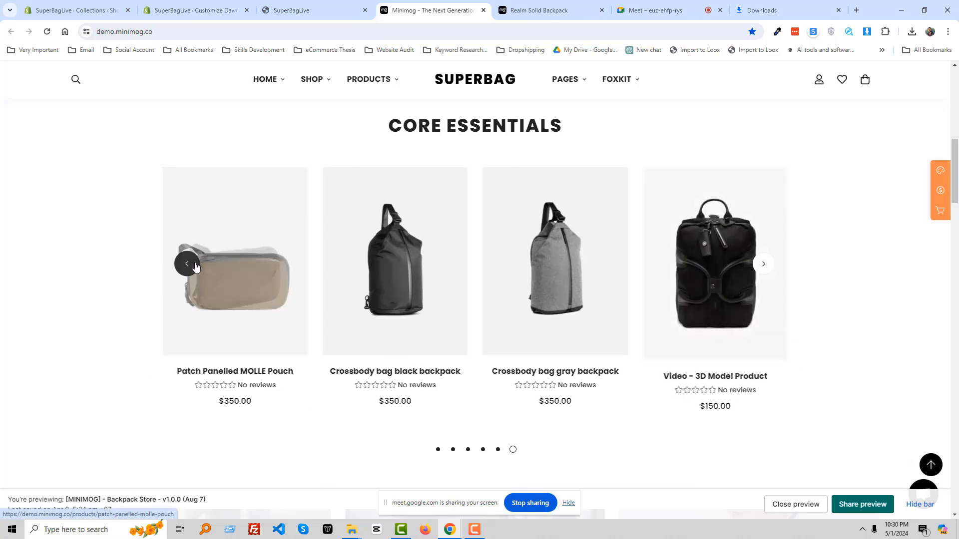
{"action": "left_click", "coordinate": [192, 267]}
{"action": "left_click", "coordinate": [83, 10]}
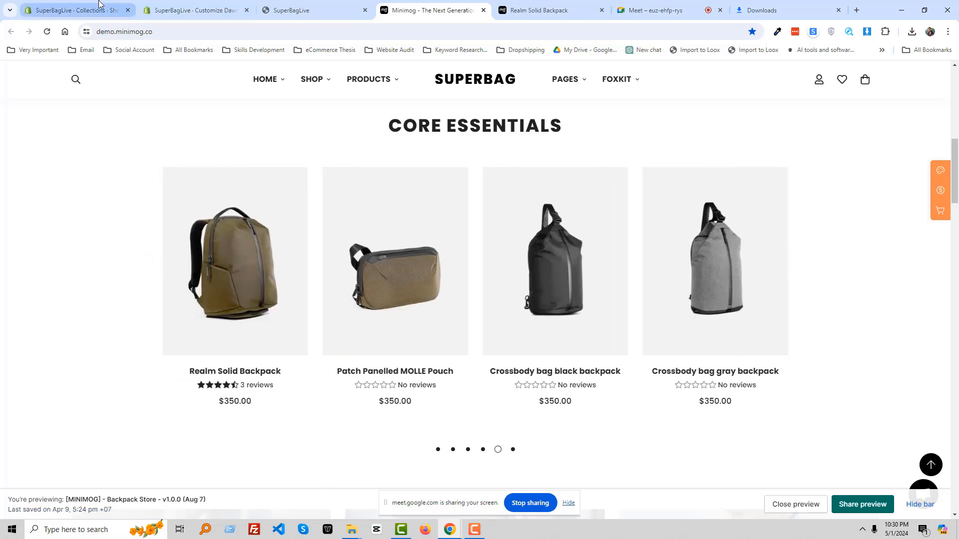
{"action": "left_click", "coordinate": [190, 2]}
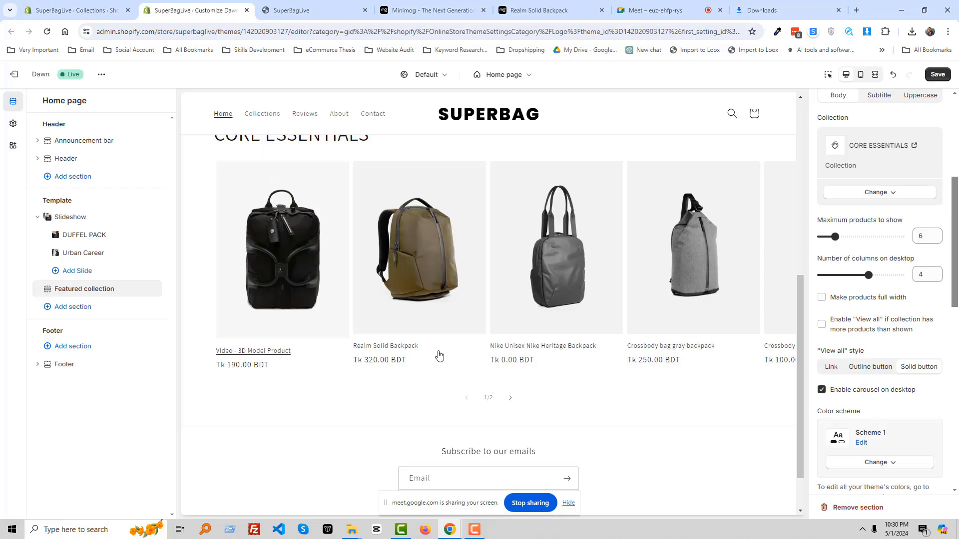
{"action": "scroll", "coordinate": [561, 366], "scroll_direction": "up", "scroll_amount": 3}
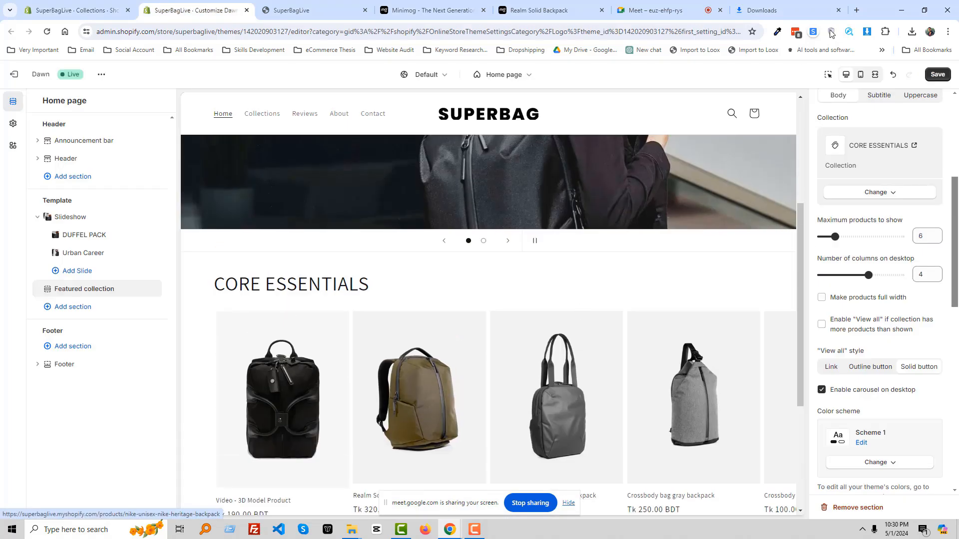
Examine the Core Essentials section on the live storefront, paging its product carousel forward and back
{"action": "left_click", "coordinate": [297, 10]}
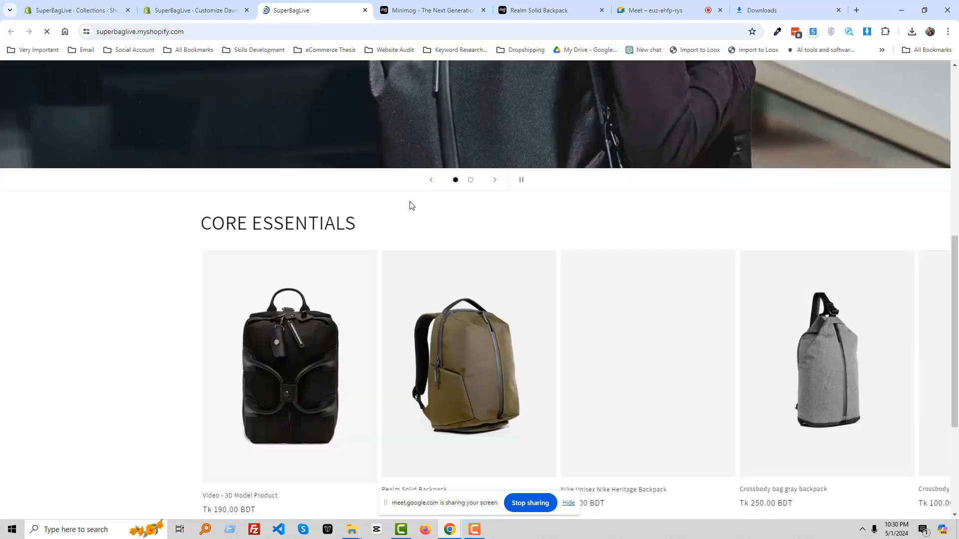
{"action": "scroll", "coordinate": [449, 232], "scroll_direction": "down", "scroll_amount": 2}
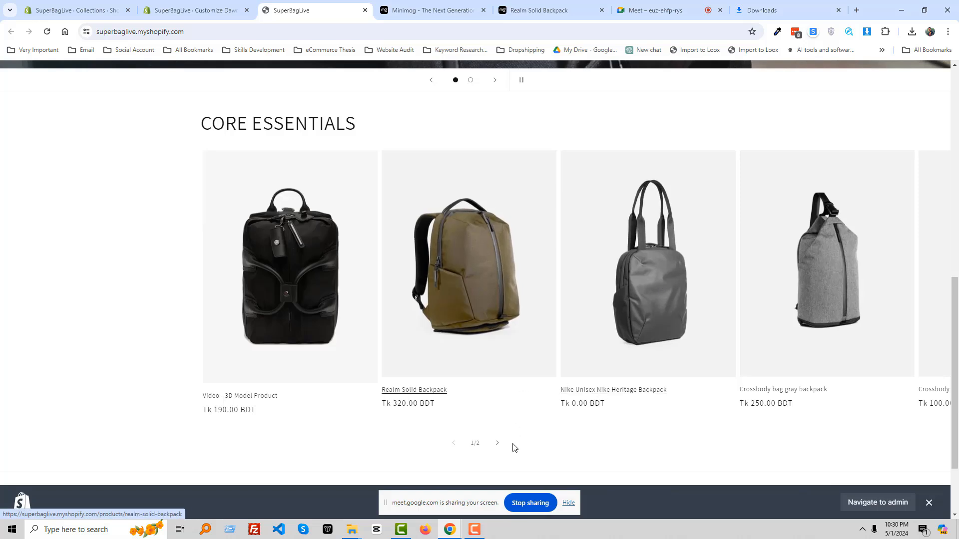
{"action": "left_click", "coordinate": [498, 444]}
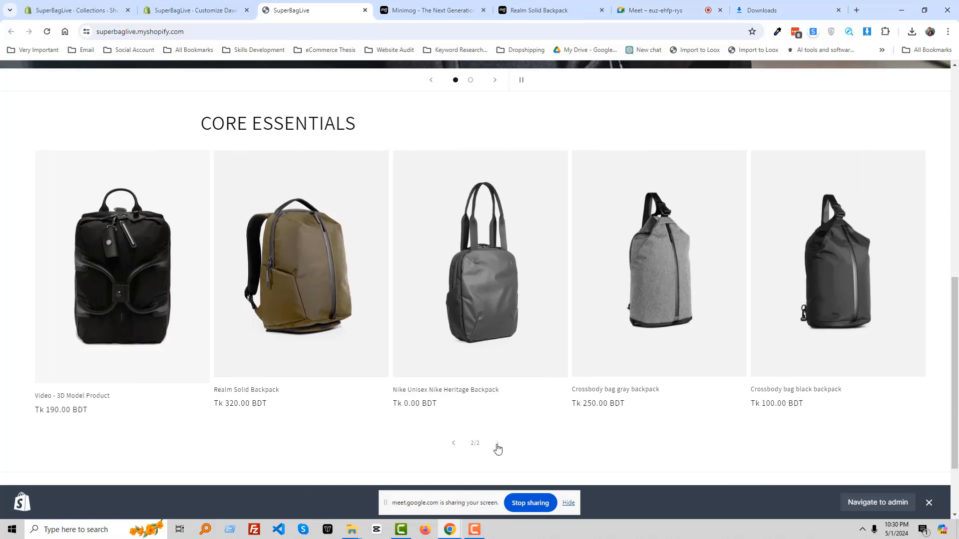
{"action": "left_click", "coordinate": [452, 443]}
{"action": "left_click", "coordinate": [498, 444]}
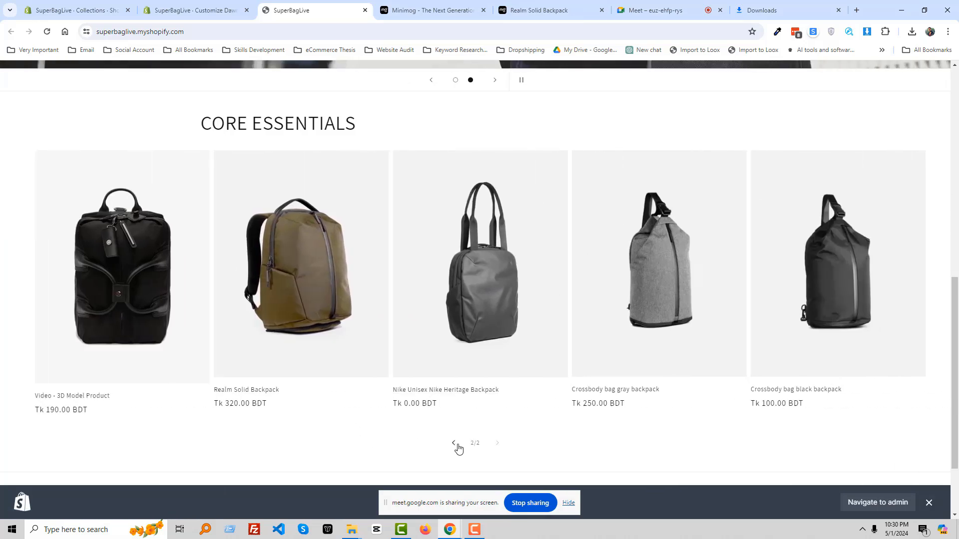
{"action": "left_click", "coordinate": [455, 444]}
{"action": "left_click", "coordinate": [497, 444]}
{"action": "left_click", "coordinate": [456, 444]}
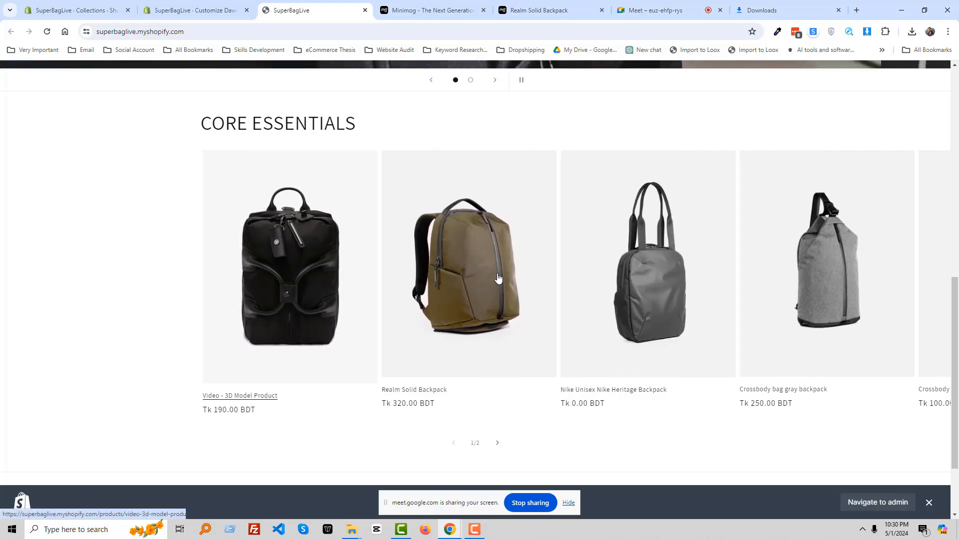
{"action": "scroll", "coordinate": [434, 282], "scroll_direction": "up", "scroll_amount": 3}
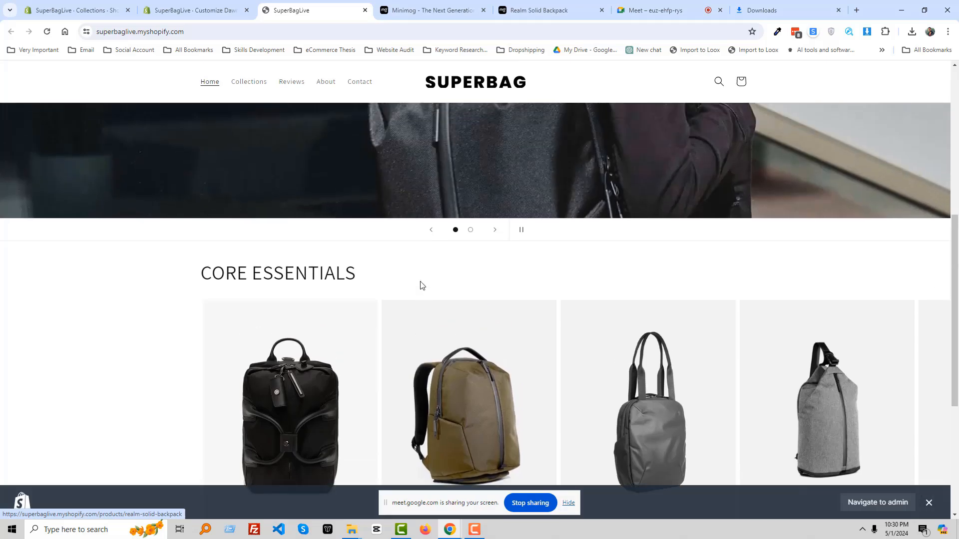
{"action": "key", "text": "Print"}
{"action": "mouse_move", "coordinate": [190, 215]}
{"action": "left_mouse_down"}
{"action": "mouse_move", "coordinate": [347, 283]}
{"action": "mouse_move", "coordinate": [712, 290]}
{"action": "left_mouse_up"}
{"action": "left_click_drag", "start_coordinate": [622, 272], "coordinate": [624, 277]}
{"action": "key", "text": "Escape"}
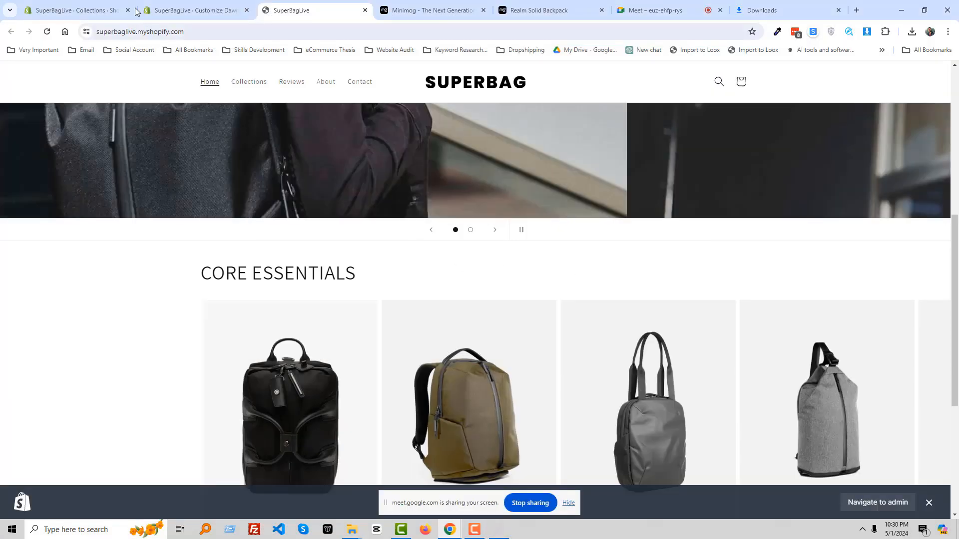
Set the featured collection's top and bottom section padding to 52 px in the theme editor
{"action": "left_click", "coordinate": [76, 10]}
{"action": "left_click", "coordinate": [216, 6]}
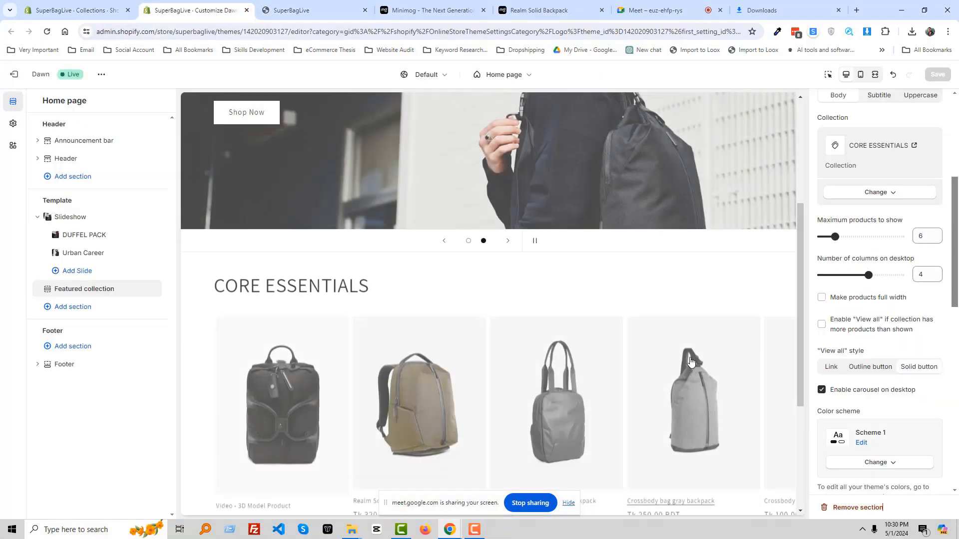
{"action": "scroll", "coordinate": [882, 372], "scroll_direction": "down", "scroll_amount": 5}
{"action": "scroll", "coordinate": [882, 372], "scroll_direction": "down", "scroll_amount": 4}
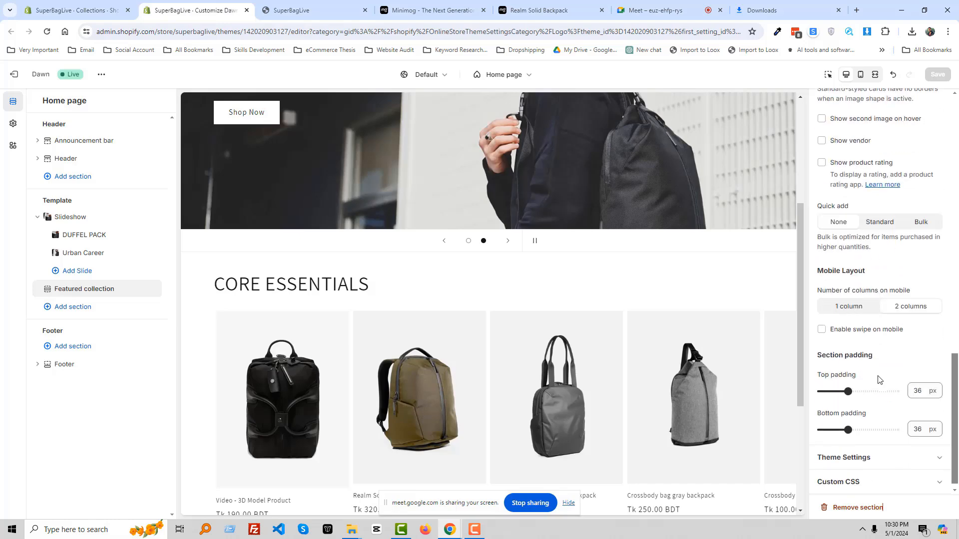
{"action": "left_click", "coordinate": [927, 388]}
{"action": "type", "text": "52"}
{"action": "key", "text": "Tab"}
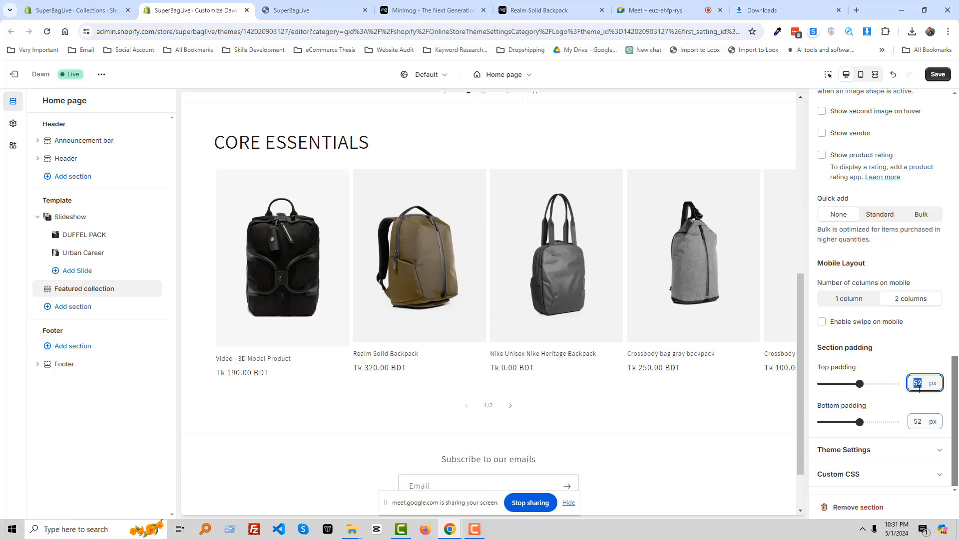
Set the featured collection's top and bottom section padding to 72 px
{"action": "left_click", "coordinate": [919, 389]}
{"action": "type", "text": "72"}
{"action": "left_click", "coordinate": [919, 420]}
{"action": "type", "text": "7"}
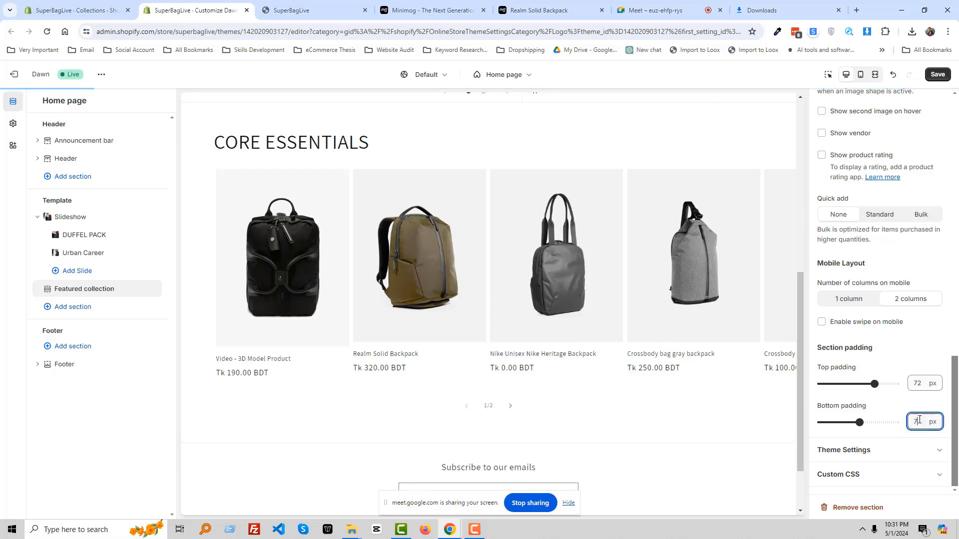
{"action": "type", "text": "10"}
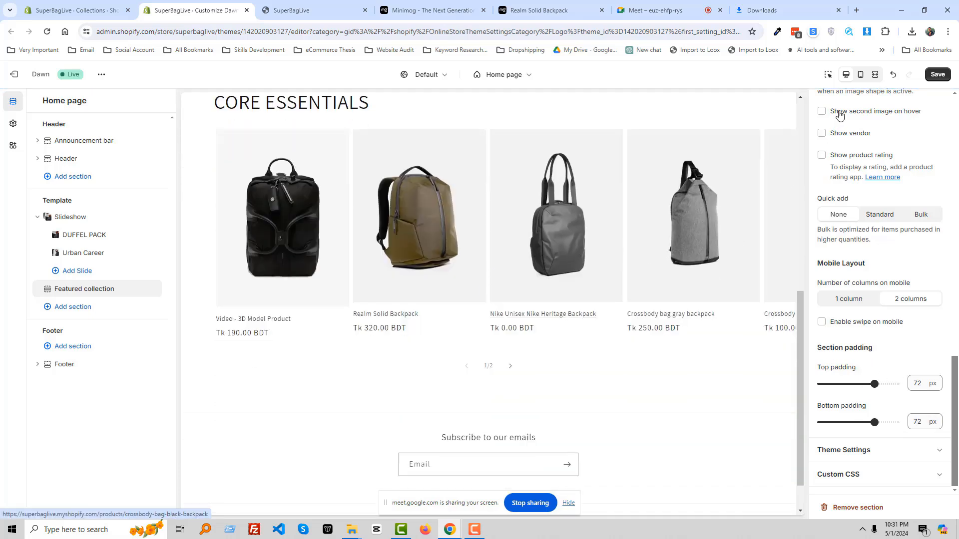
Examine the spacing around Core Essentials on the live storefront and page its carousel to the second page
{"action": "left_click", "coordinate": [298, 9]}
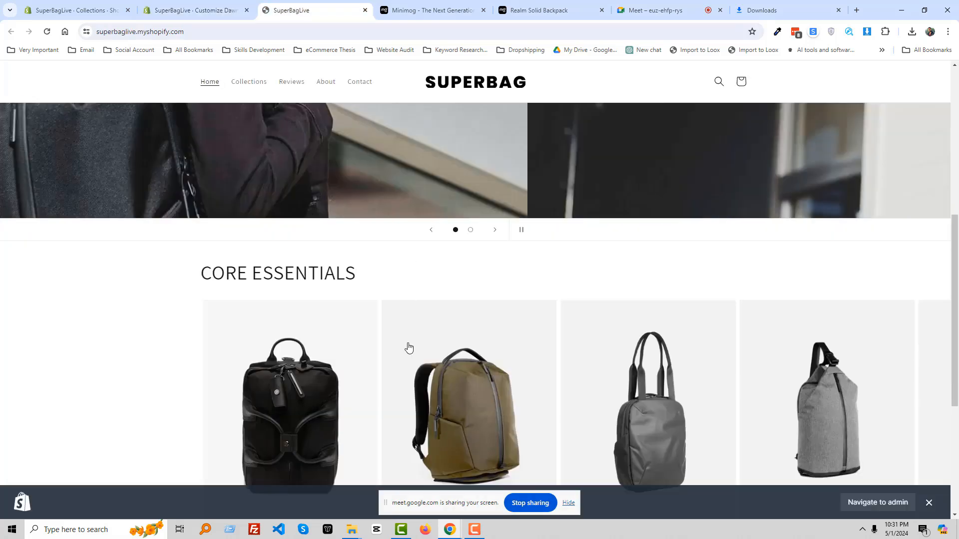
{"action": "scroll", "coordinate": [407, 347], "scroll_direction": "down", "scroll_amount": 4}
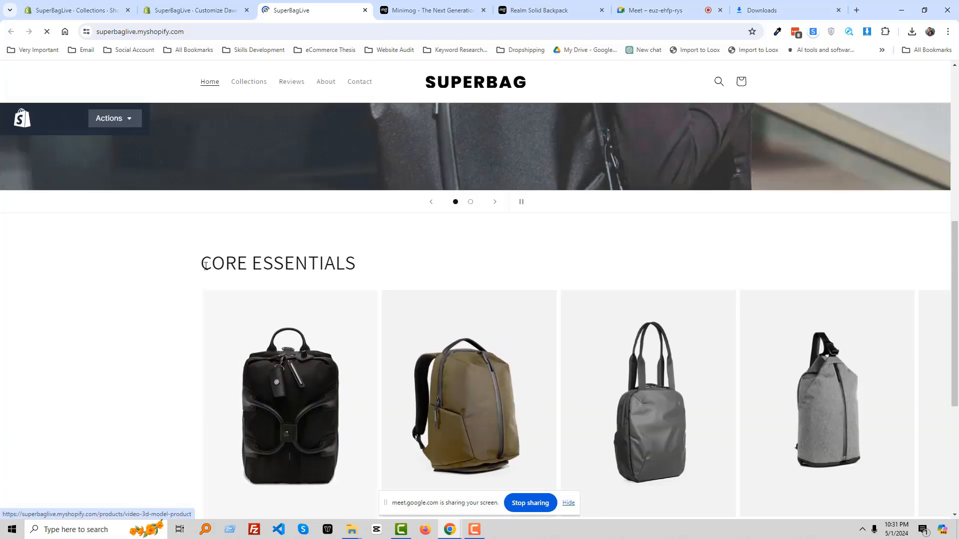
{"action": "left_click_drag", "start_coordinate": [205, 266], "coordinate": [426, 246]}
{"action": "left_click", "coordinate": [428, 252]}
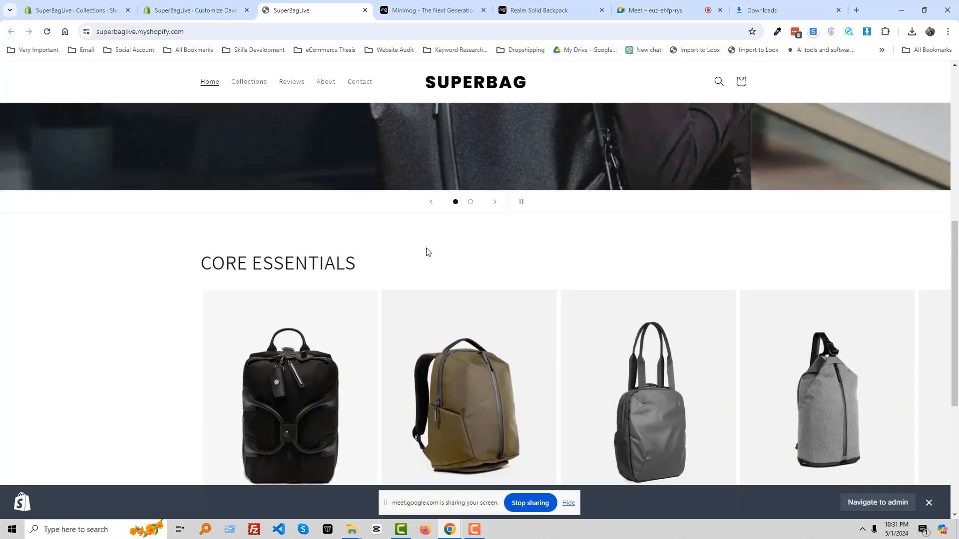
{"action": "scroll", "coordinate": [372, 334], "scroll_direction": "down", "scroll_amount": 5}
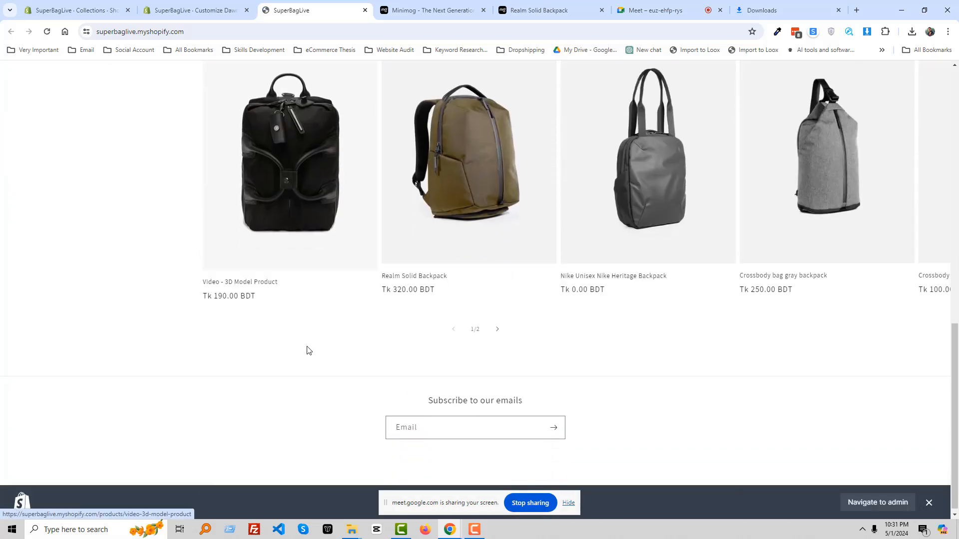
{"action": "left_click", "coordinate": [497, 326]}
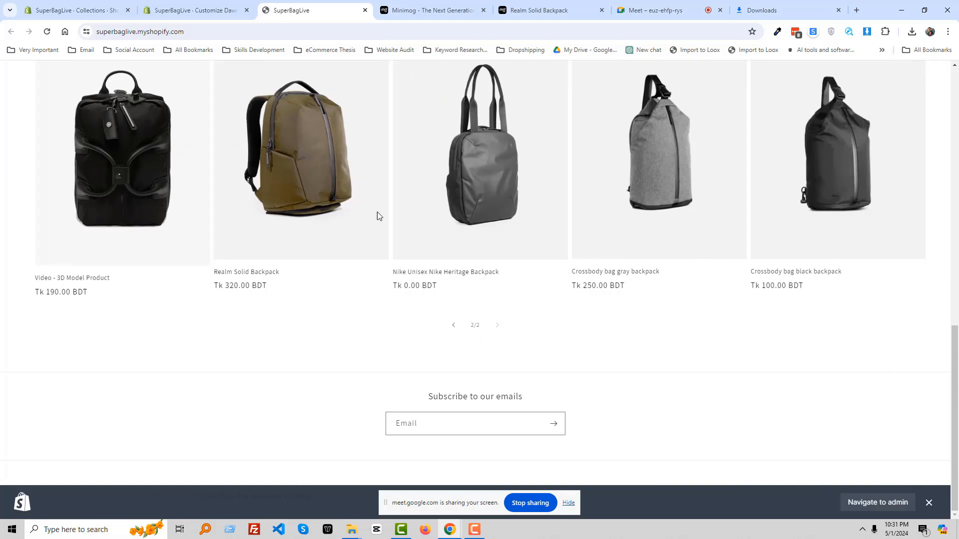
View the image section below Core Essentials on the demo store and switch to the Shopify admin's collections list
{"action": "left_click", "coordinate": [431, 10]}
{"action": "scroll", "coordinate": [409, 311], "scroll_direction": "down", "scroll_amount": 2}
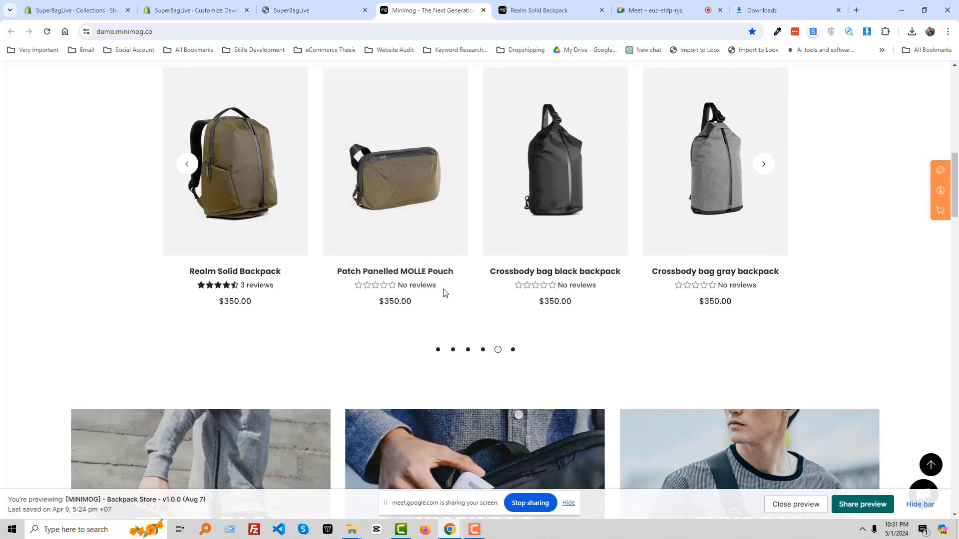
{"action": "left_click", "coordinate": [78, 6]}
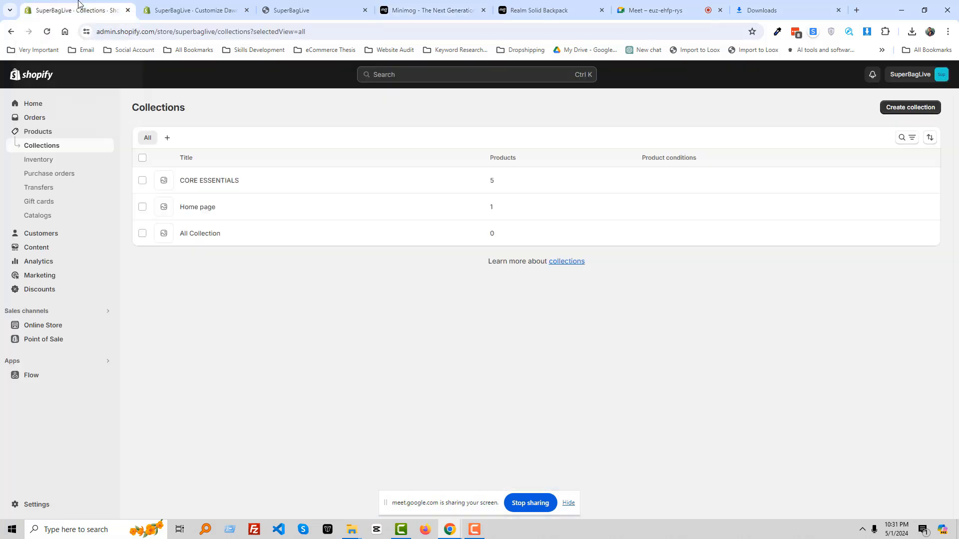
{"action": "left_click", "coordinate": [177, 9]}
{"action": "left_click", "coordinate": [318, 6]}
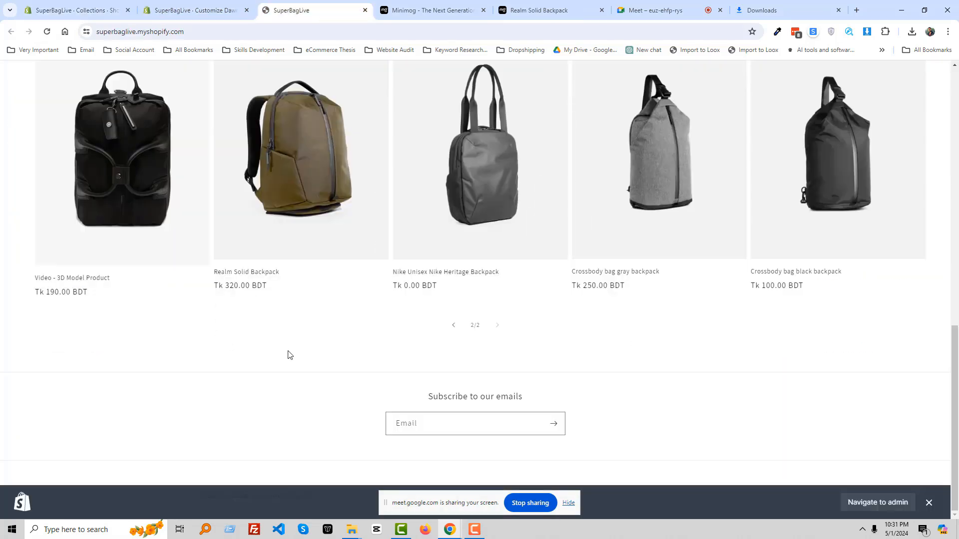
{"action": "left_click", "coordinate": [185, 10]}
{"action": "scroll", "coordinate": [879, 286], "scroll_direction": "up", "scroll_amount": 15}
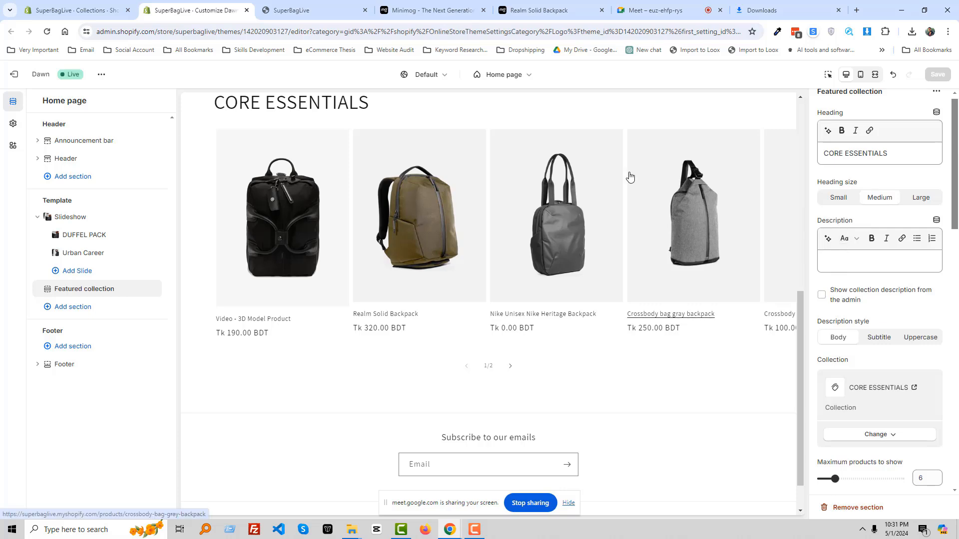
{"action": "left_click", "coordinate": [660, 9]}
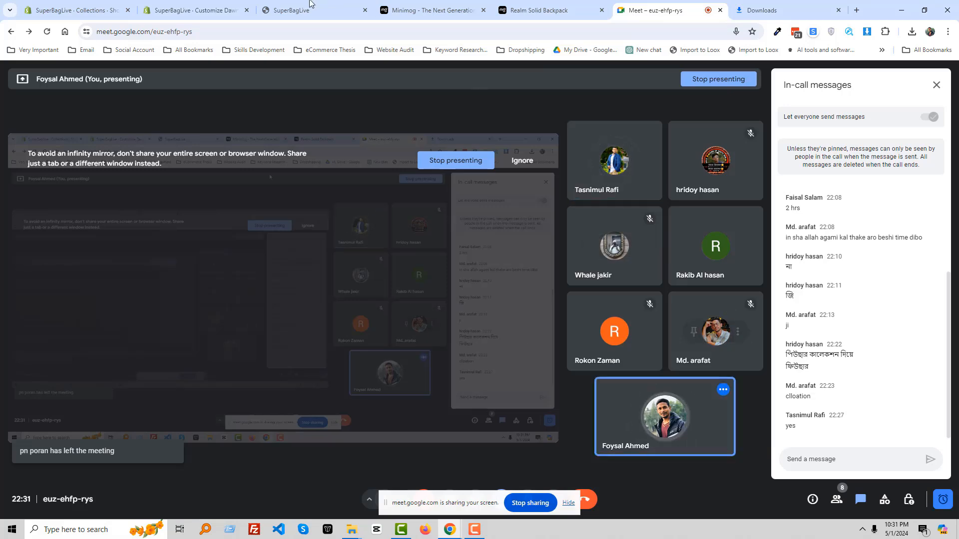
{"action": "left_click", "coordinate": [300, 10]}
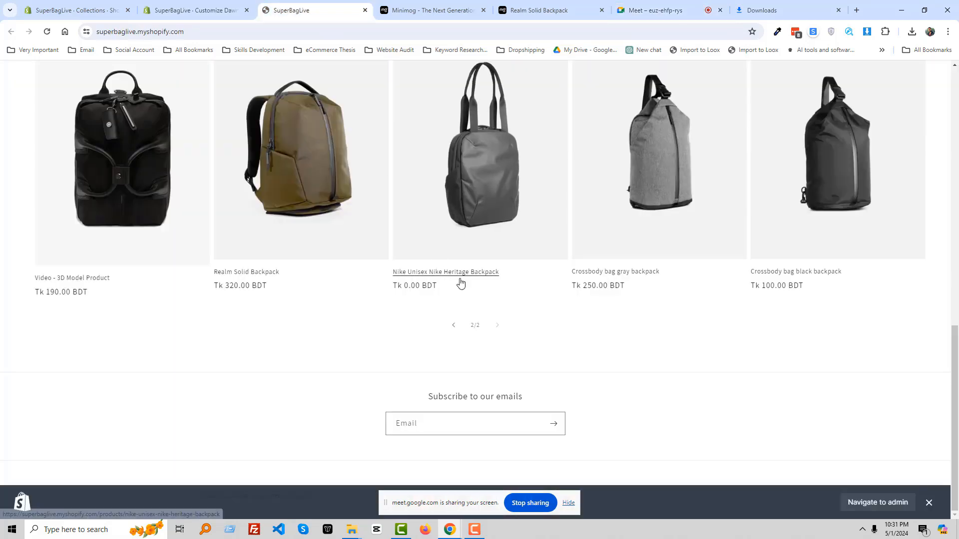
Capture the Travel Bag, Work Bag and Sling Bag image row on the Minimog demo store and copy the screenshot
{"action": "left_click", "coordinate": [430, 10]}
{"action": "scroll", "coordinate": [432, 296], "scroll_direction": "up", "scroll_amount": 4}
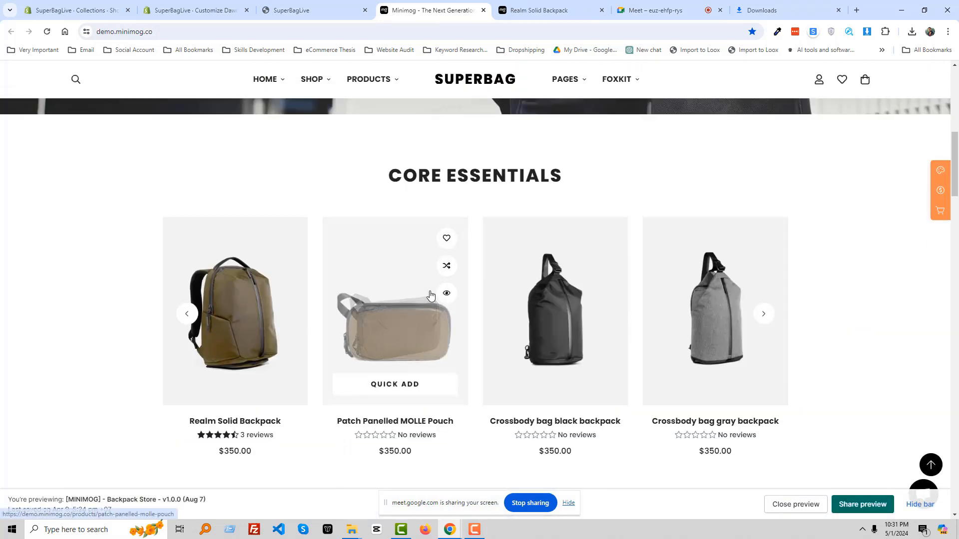
{"action": "scroll", "coordinate": [430, 293], "scroll_direction": "down", "scroll_amount": 9}
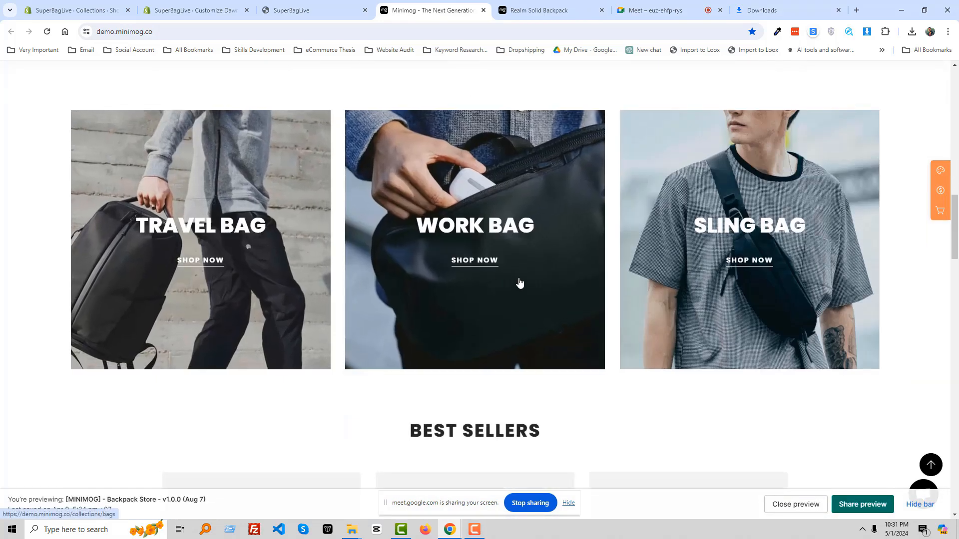
{"action": "scroll", "coordinate": [249, 295], "scroll_direction": "up", "scroll_amount": 2}
{"action": "scroll", "coordinate": [226, 292], "scroll_direction": "down", "scroll_amount": 1}
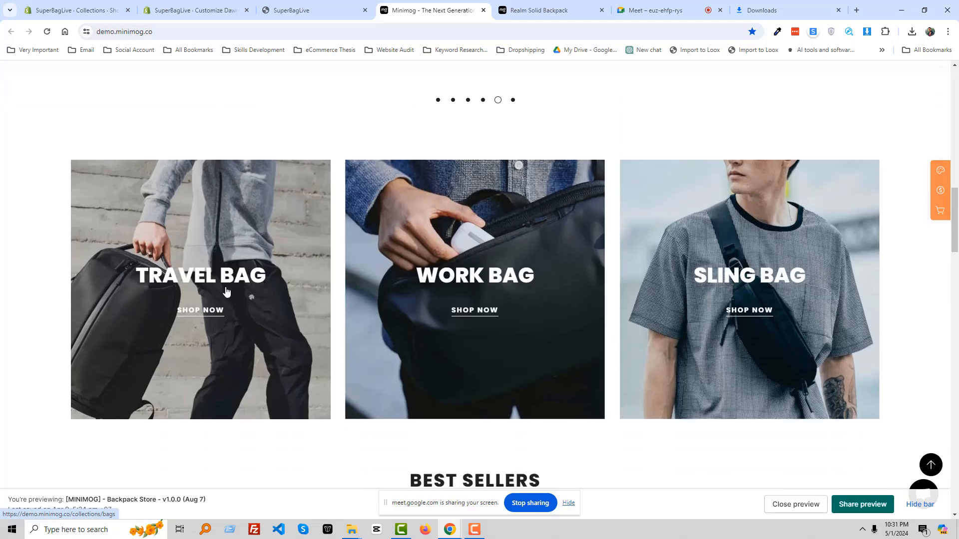
{"action": "key", "text": "Print"}
{"action": "left_click_drag", "start_coordinate": [43, 124], "coordinate": [896, 445]}
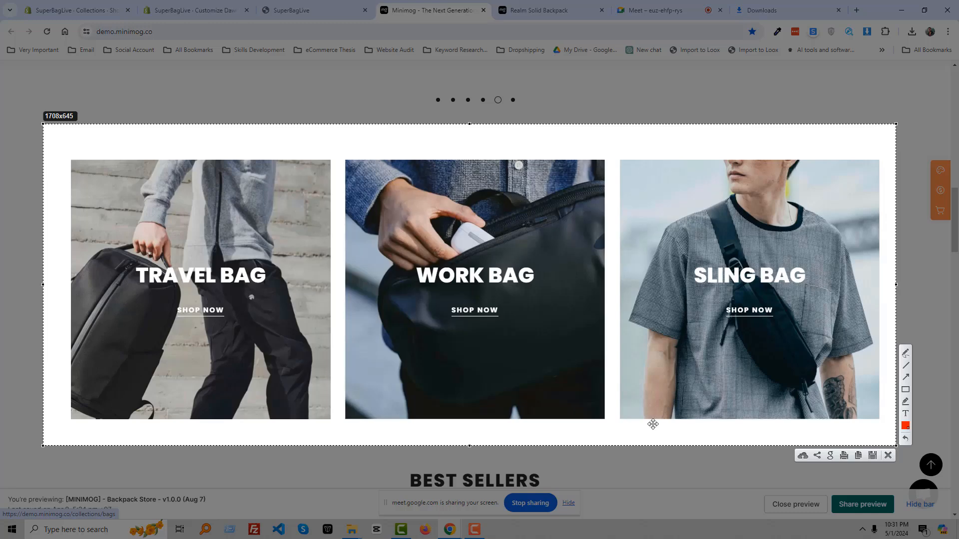
{"action": "key", "text": "ctrl+c"}
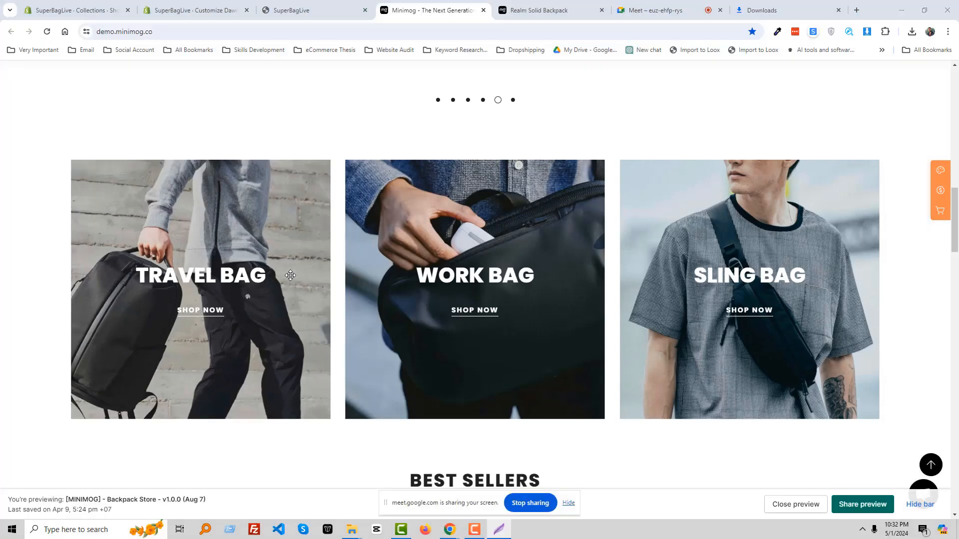
Add a Collection list section below the featured collection in the home page template of the theme editor
{"action": "left_click", "coordinate": [183, 7]}
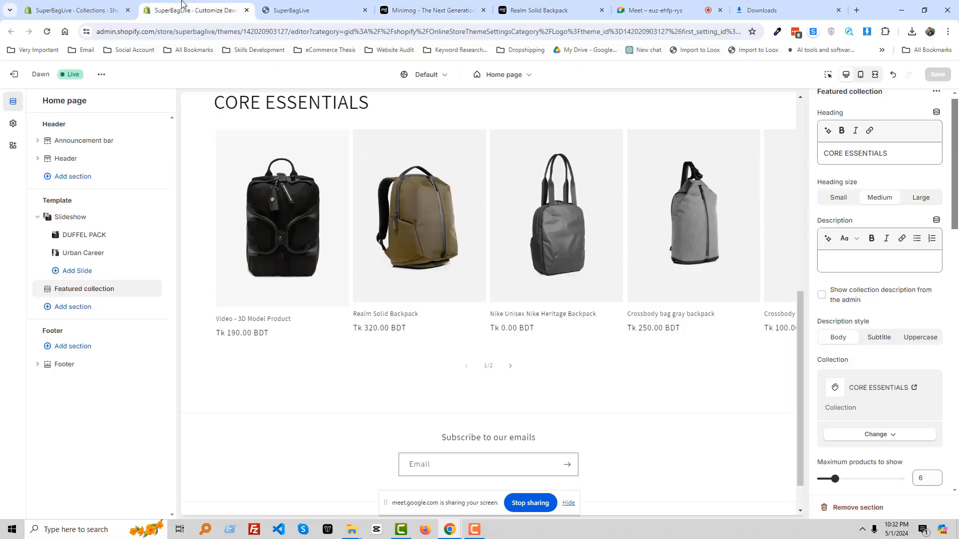
{"action": "left_click", "coordinate": [95, 307]}
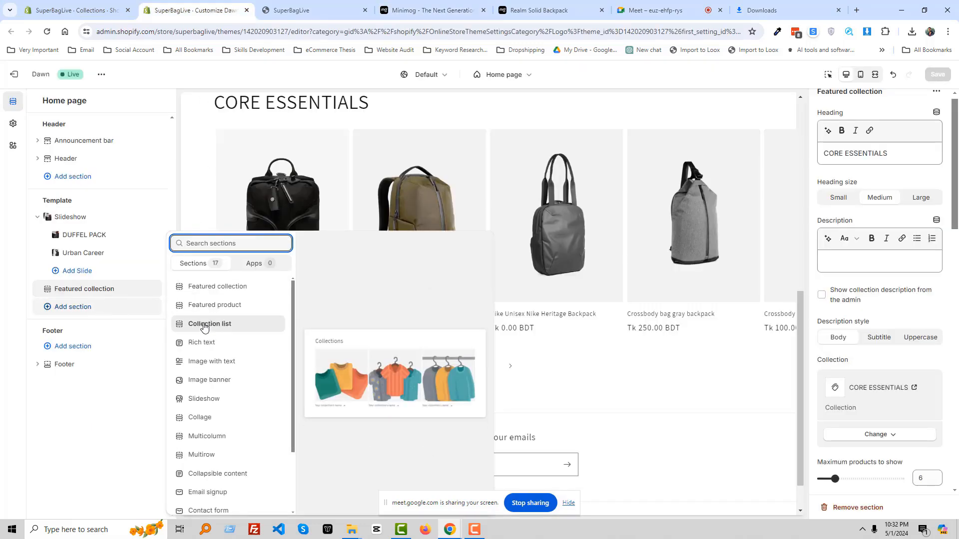
{"action": "left_click", "coordinate": [231, 327]}
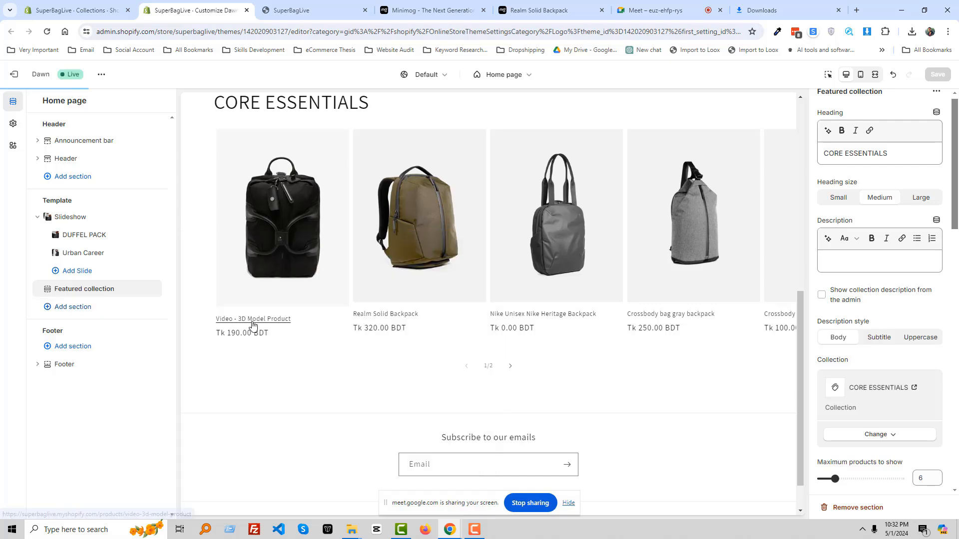
Try to select the TRAVEL BAG heading text on the Minimog demo store's first image card
{"action": "left_click", "coordinate": [452, 14]}
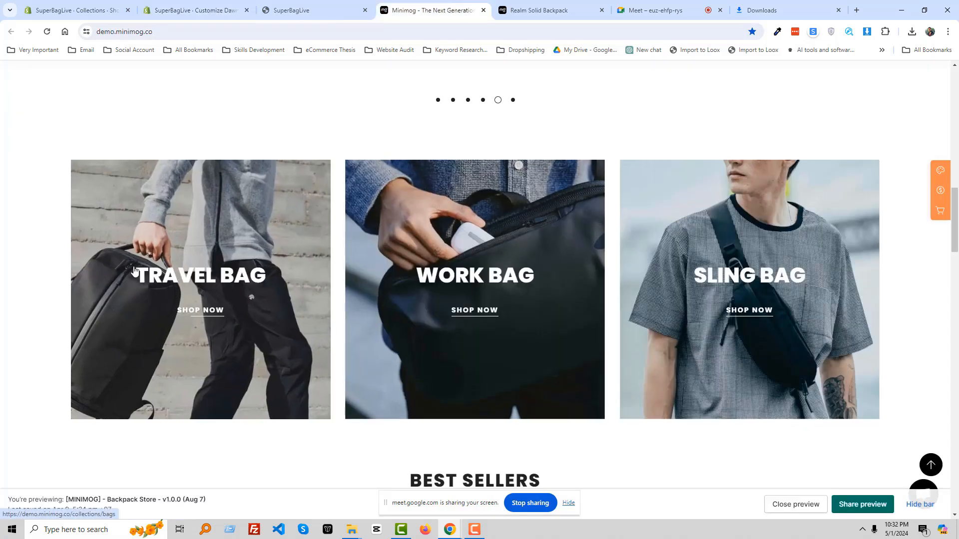
{"action": "left_click_drag", "start_coordinate": [70, 271], "coordinate": [269, 271]}
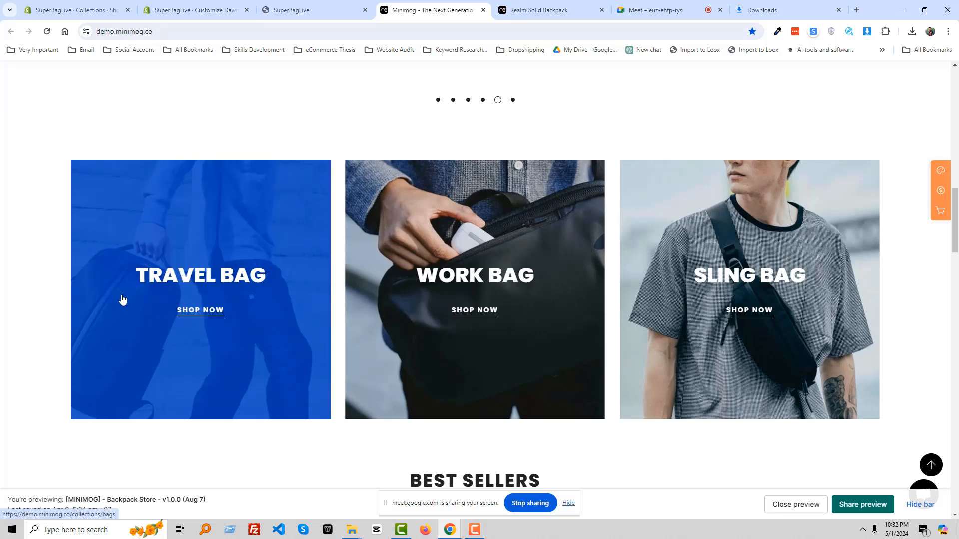
{"action": "left_click_drag", "start_coordinate": [43, 281], "coordinate": [278, 274]}
Start creating a new manual collection in the Shopify admin
{"action": "left_click", "coordinate": [77, 10]}
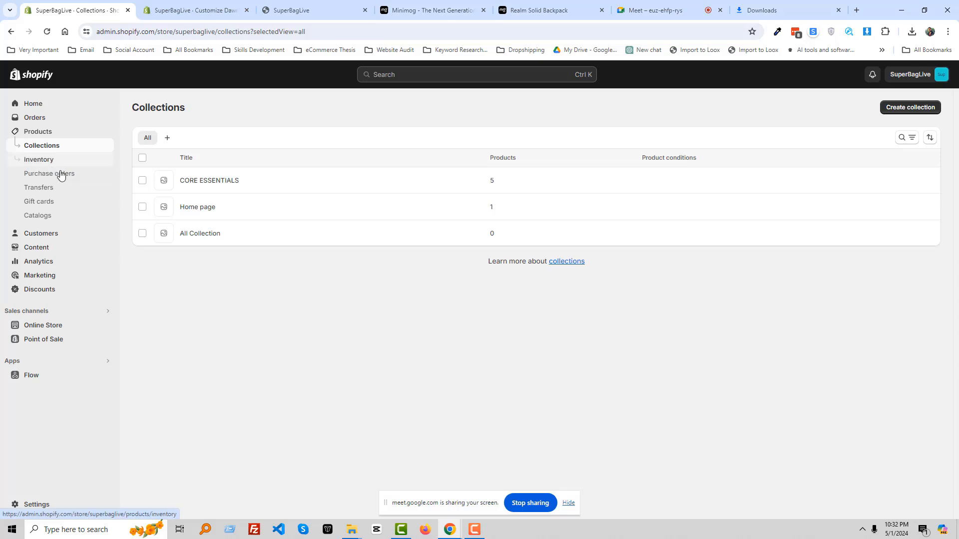
{"action": "left_click", "coordinate": [908, 110]}
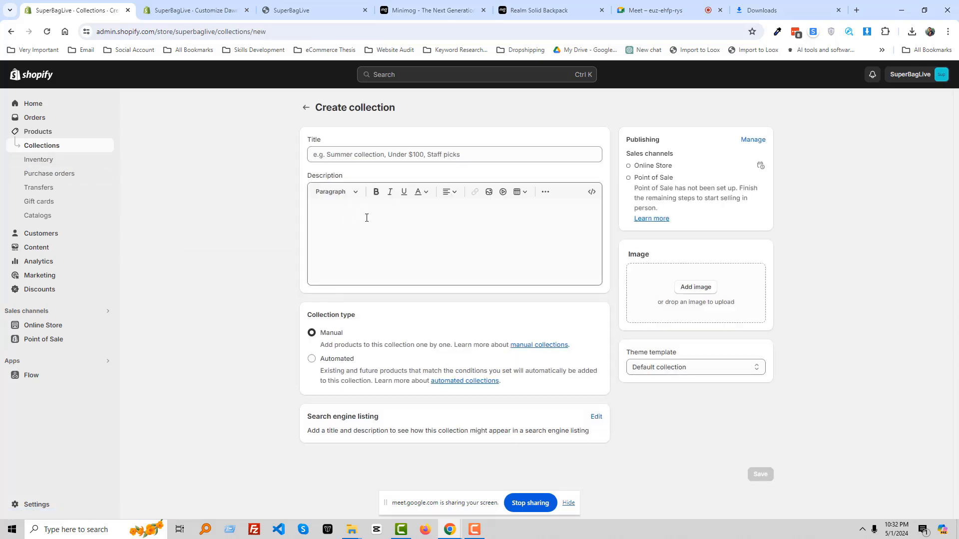
{"action": "left_click", "coordinate": [355, 156]}
Inspect the Travel Bag card's markup on the demo store, expanding its content block down to the SHOP NOW link
{"action": "key", "text": "ctrl+Tab"}
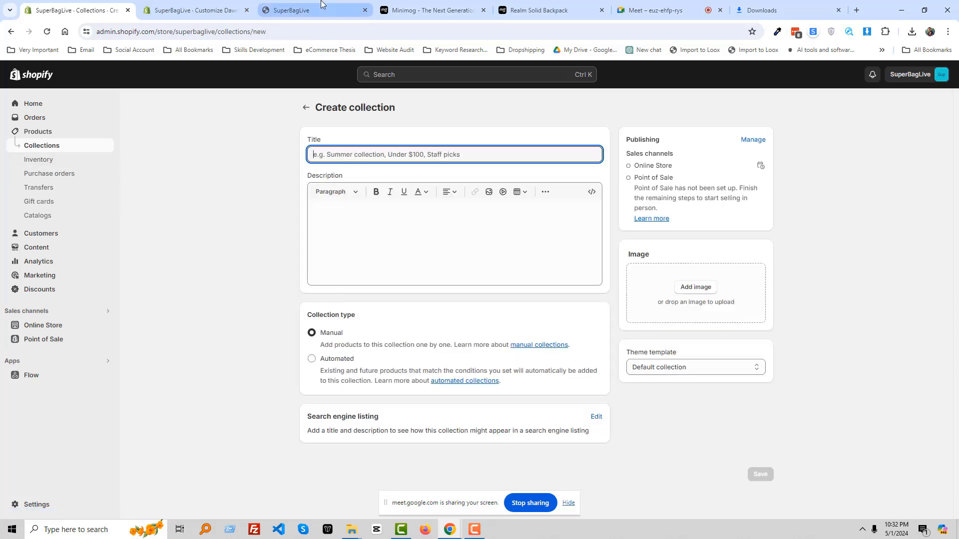
{"action": "key", "text": "ctrl+Tab"}
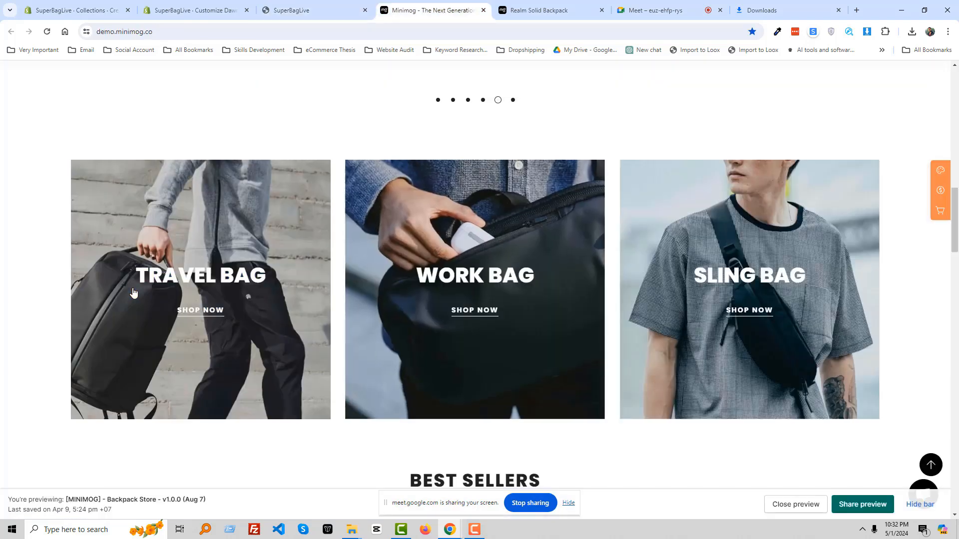
{"action": "right_click", "coordinate": [161, 269]}
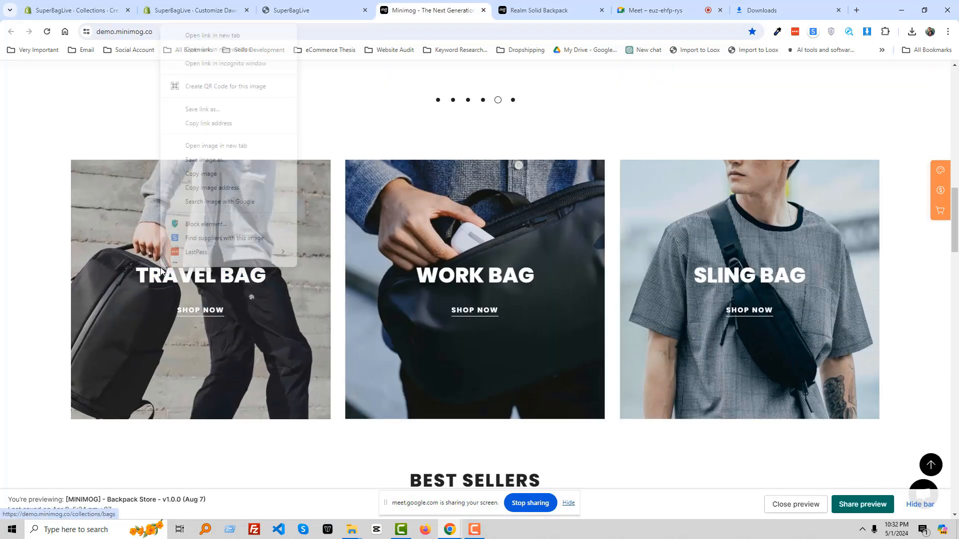
{"action": "scroll", "coordinate": [193, 257], "scroll_direction": "down", "scroll_amount": 3}
{"action": "left_click", "coordinate": [195, 258]}
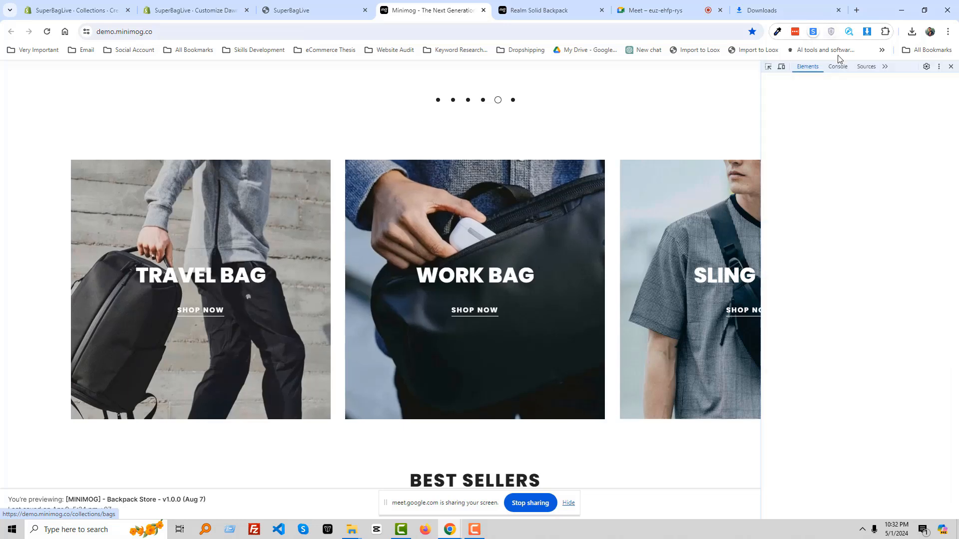
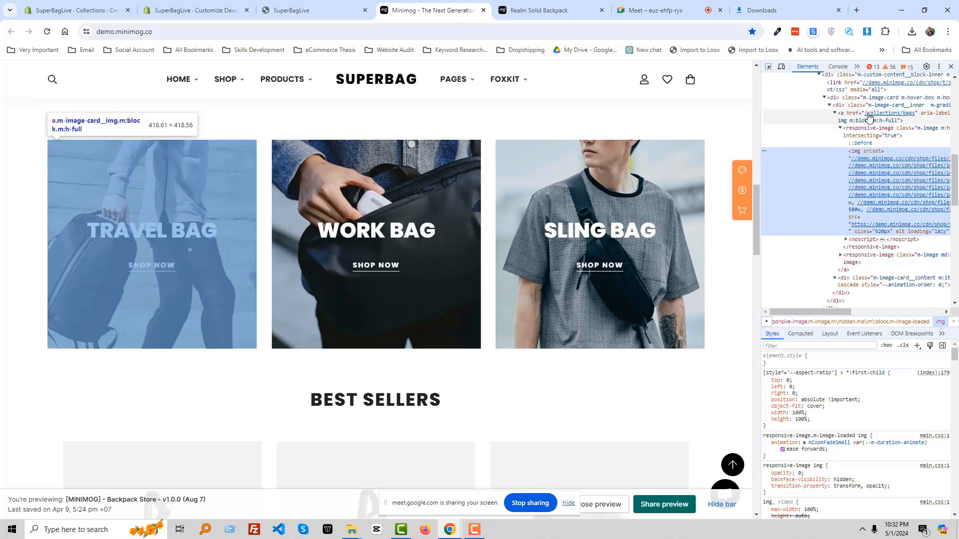
{"action": "left_click", "coordinate": [836, 115]}
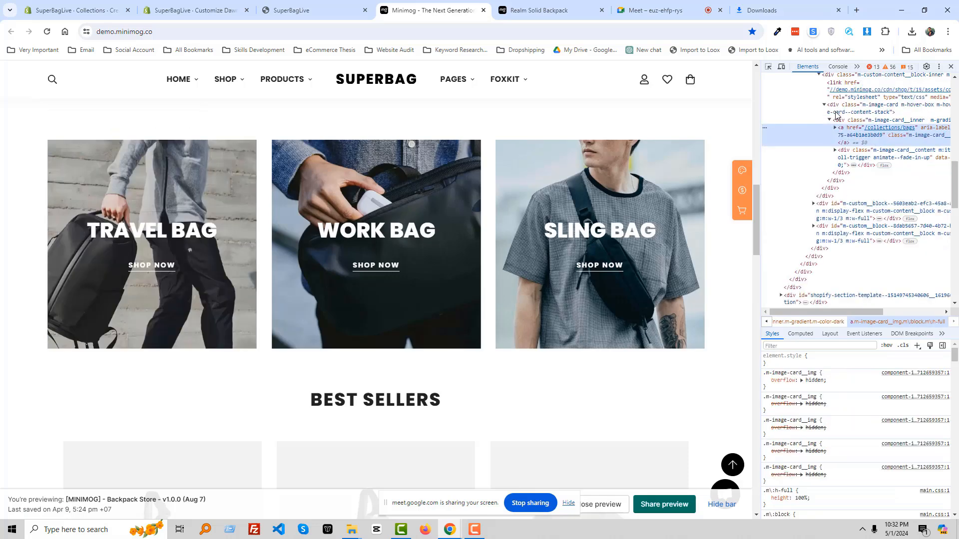
{"action": "left_click", "coordinate": [852, 165]}
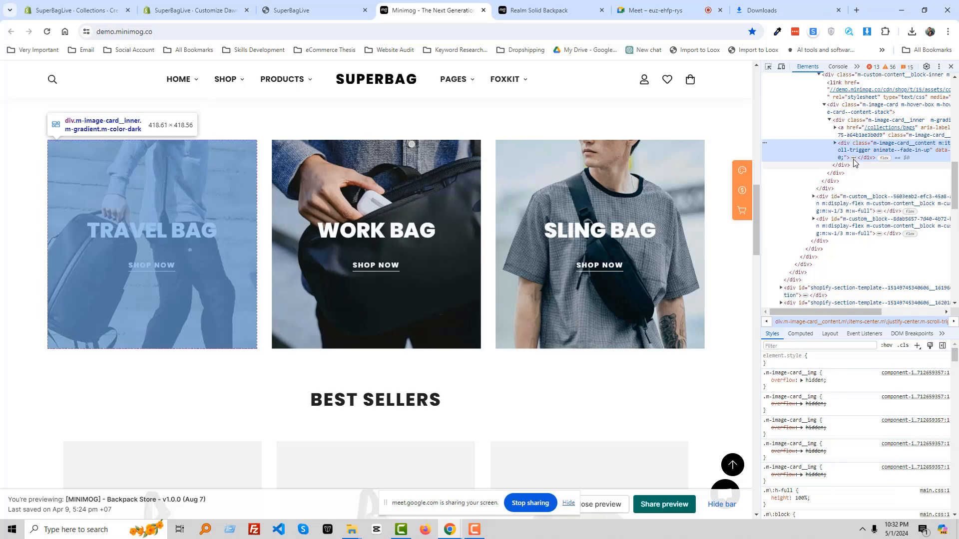
{"action": "left_click", "coordinate": [928, 173]}
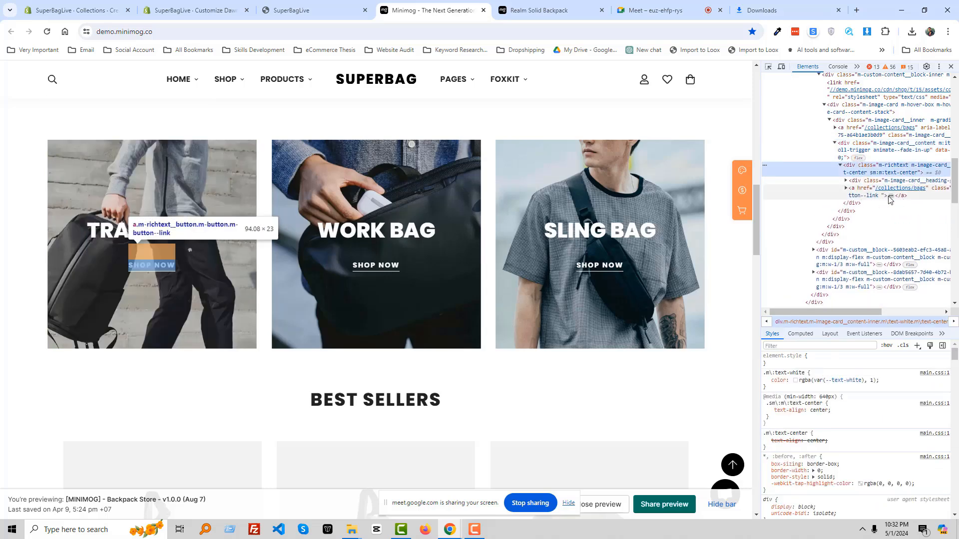
{"action": "left_click", "coordinate": [889, 200]}
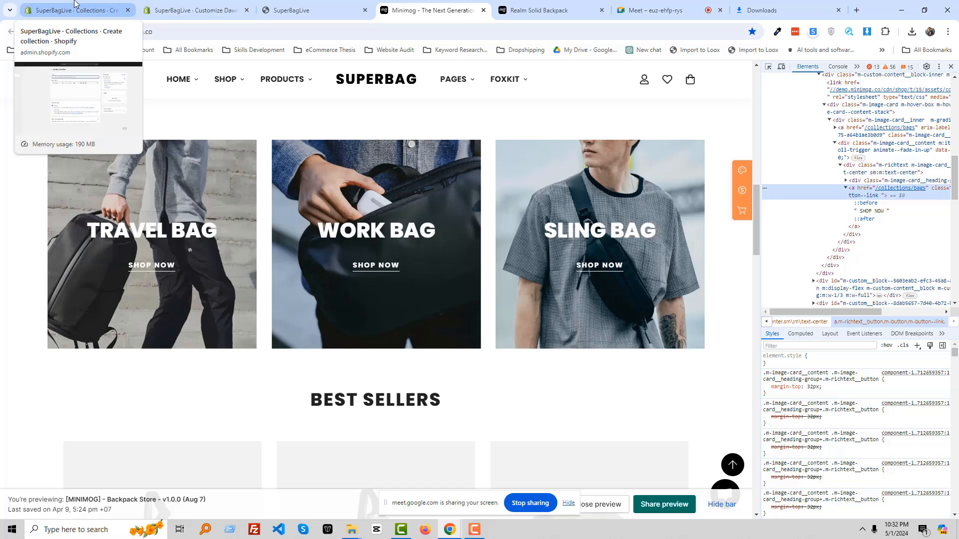
Title the new collection Travel Bag in the Shopify admin, and check the matching card image on the demo store
{"action": "left_click", "coordinate": [123, 4]}
{"action": "type", "text": "Travel Bag"}
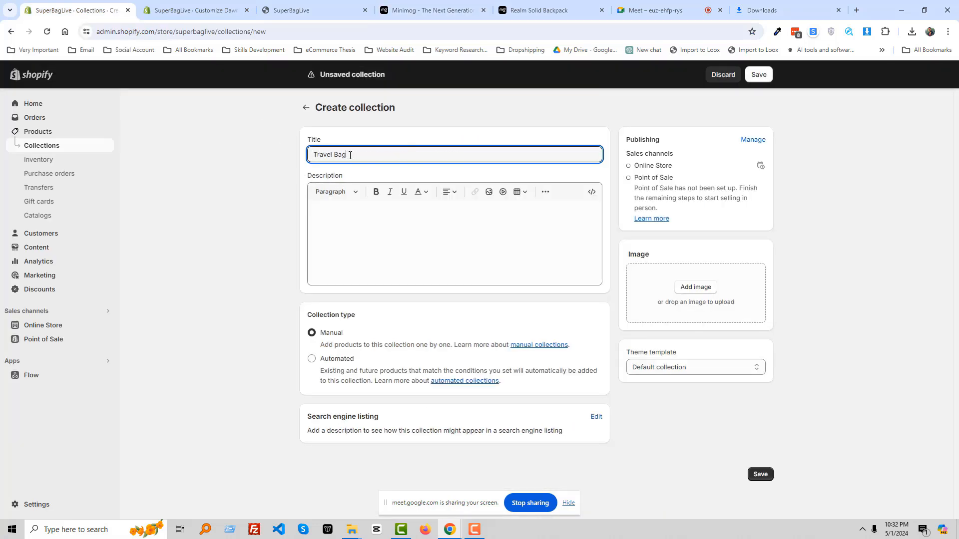
{"action": "left_click", "coordinate": [415, 16]}
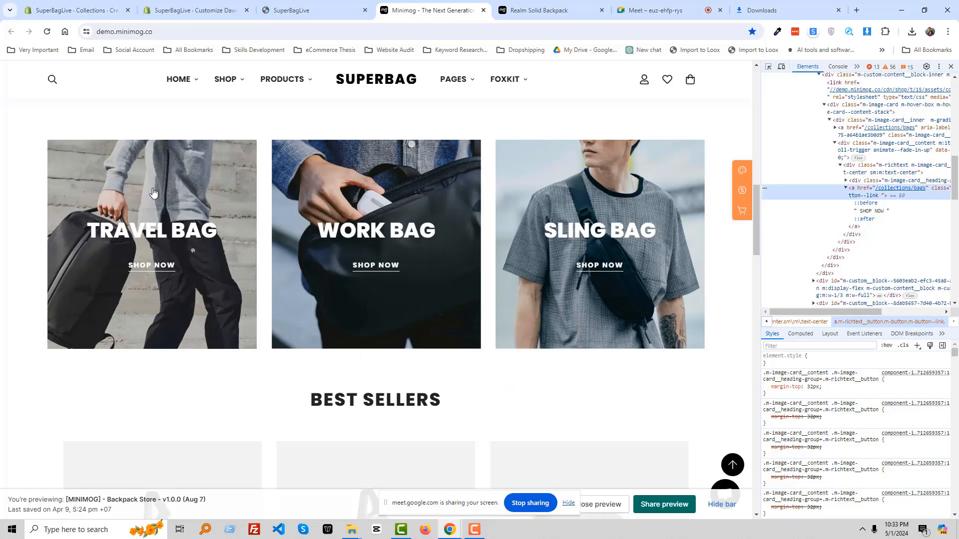
{"action": "left_click", "coordinate": [79, 4]}
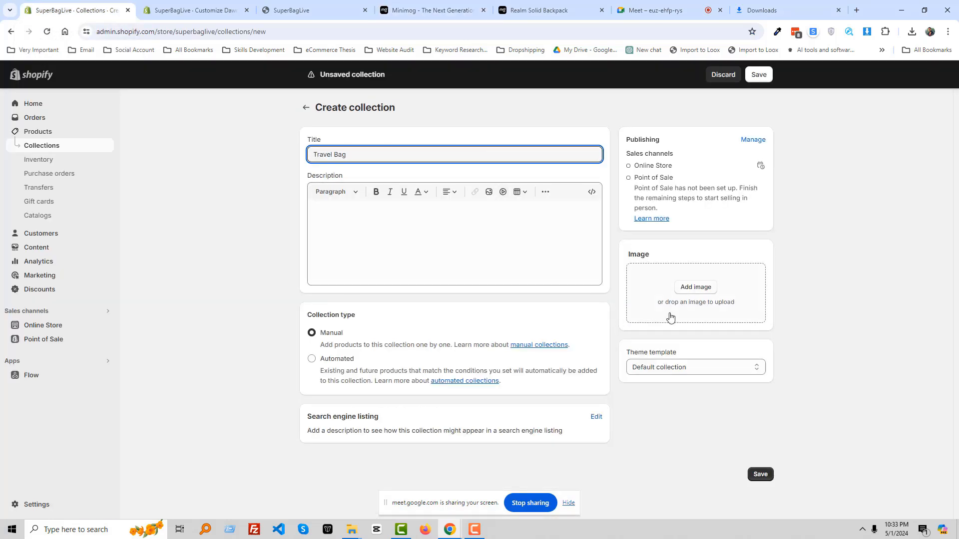
Upload the photo of the man carrying a black bag from the Super Bag Store folder as the collection image and save the collection
{"action": "mouse_move", "coordinate": [352, 529]}
{"action": "left_click", "coordinate": [418, 504]}
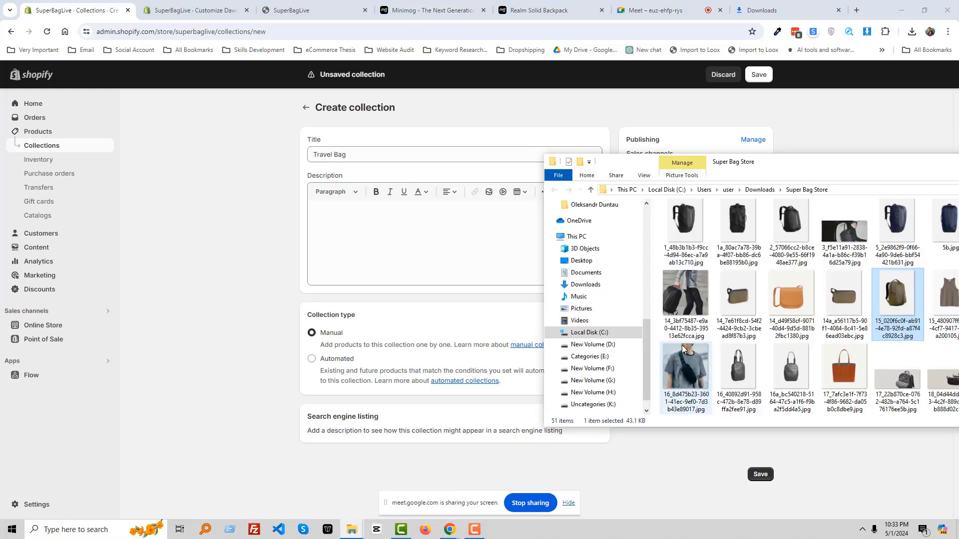
{"action": "left_click_drag", "start_coordinate": [782, 165], "coordinate": [742, 328]}
{"action": "left_click_drag", "start_coordinate": [835, 454], "coordinate": [687, 306]}
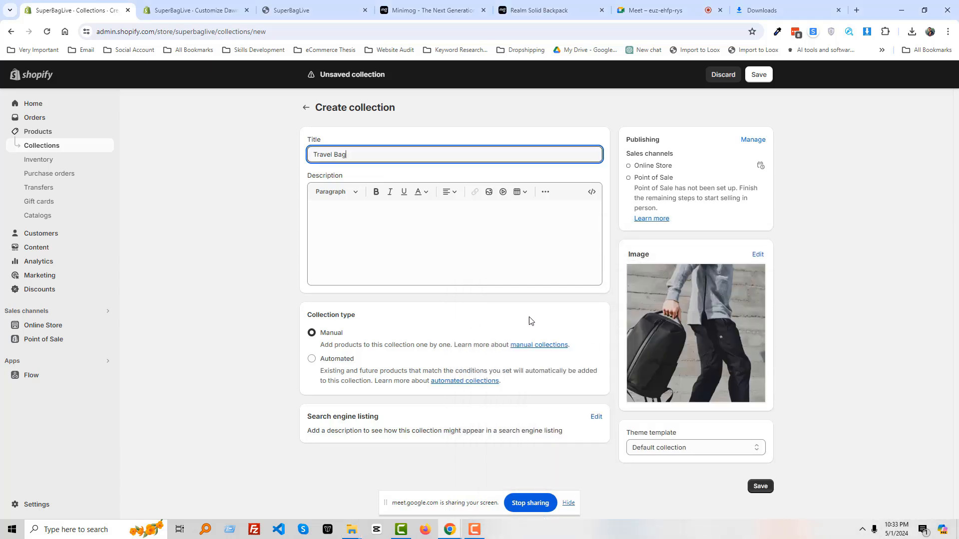
{"action": "left_click", "coordinate": [758, 75]}
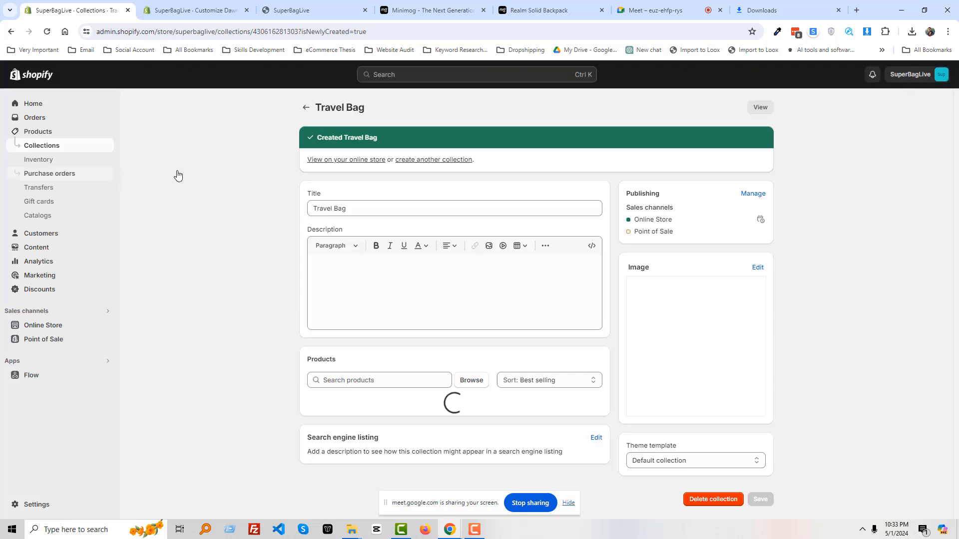
Start another new collection and title it Work Bag, following the second card on the demo store
{"action": "left_click", "coordinate": [414, 161]}
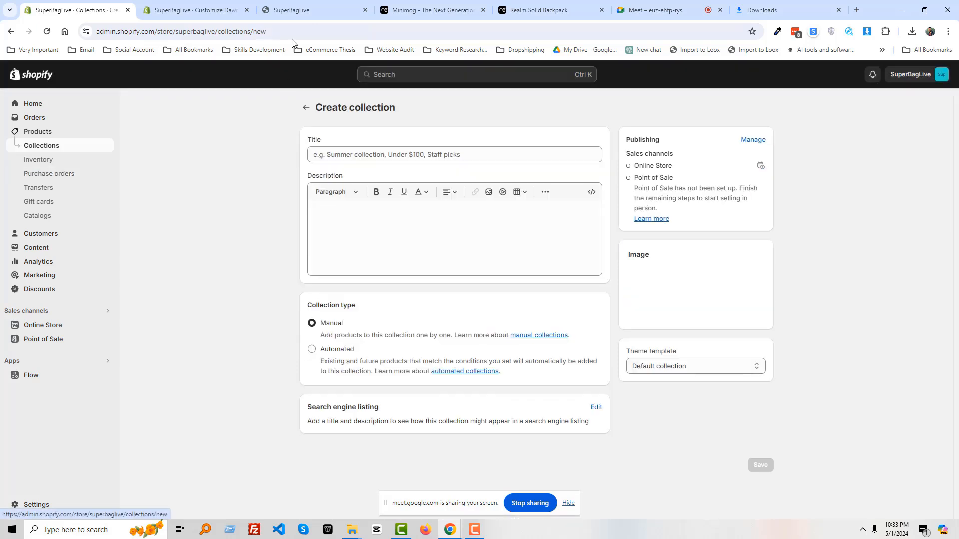
{"action": "left_click", "coordinate": [399, 10]}
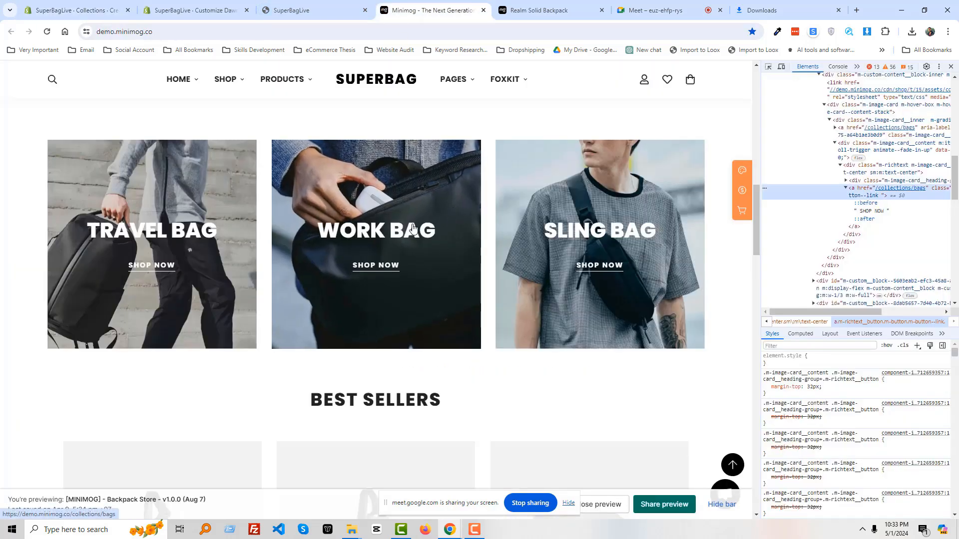
{"action": "left_click", "coordinate": [92, 6]}
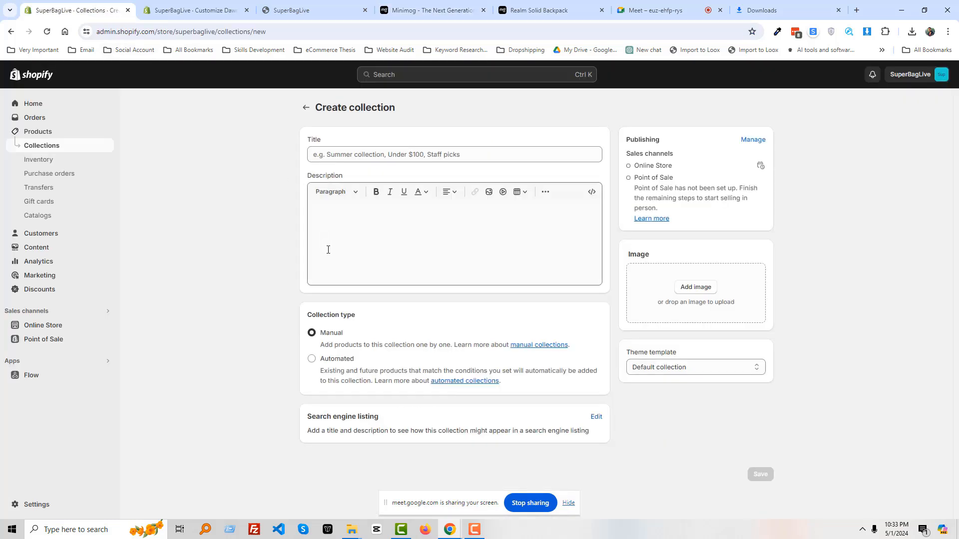
{"action": "left_click", "coordinate": [374, 156]}
{"action": "type", "text": "Work Bag"}
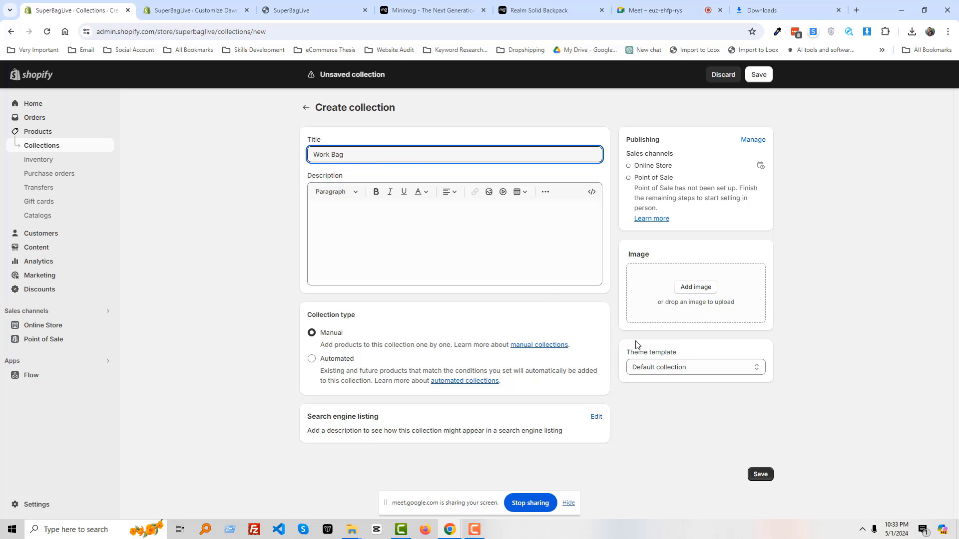
Upload the photo of the hand reaching into a black bag from the Super Bag Store folder as the Work Bag image and save the collection
{"action": "left_click", "coordinate": [351, 530]}
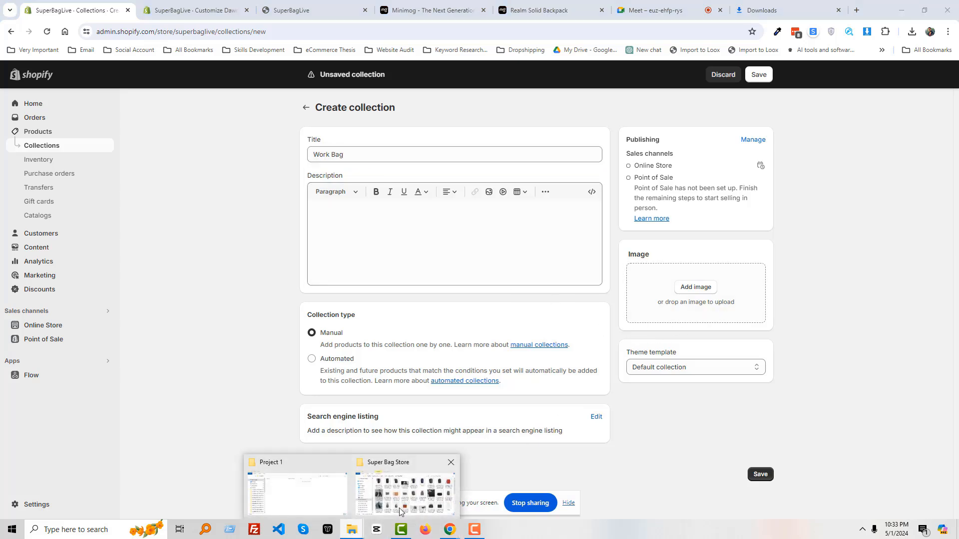
{"action": "left_click", "coordinate": [418, 481]}
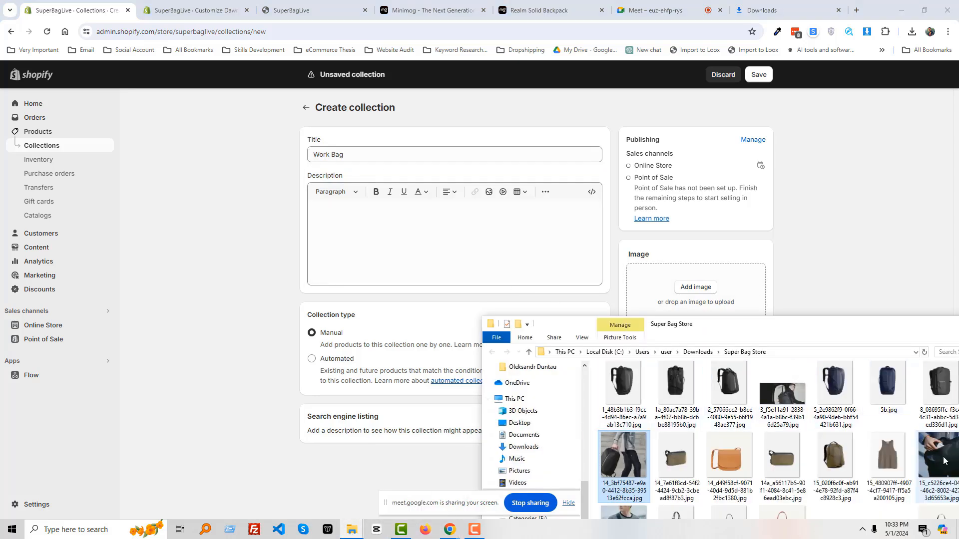
{"action": "left_click_drag", "start_coordinate": [943, 459], "coordinate": [679, 318]}
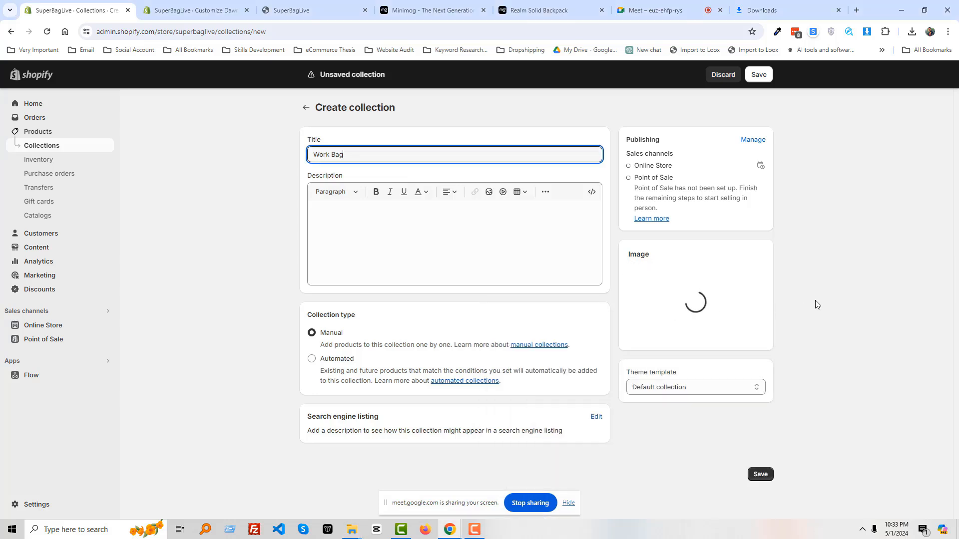
{"action": "left_click", "coordinate": [759, 74]}
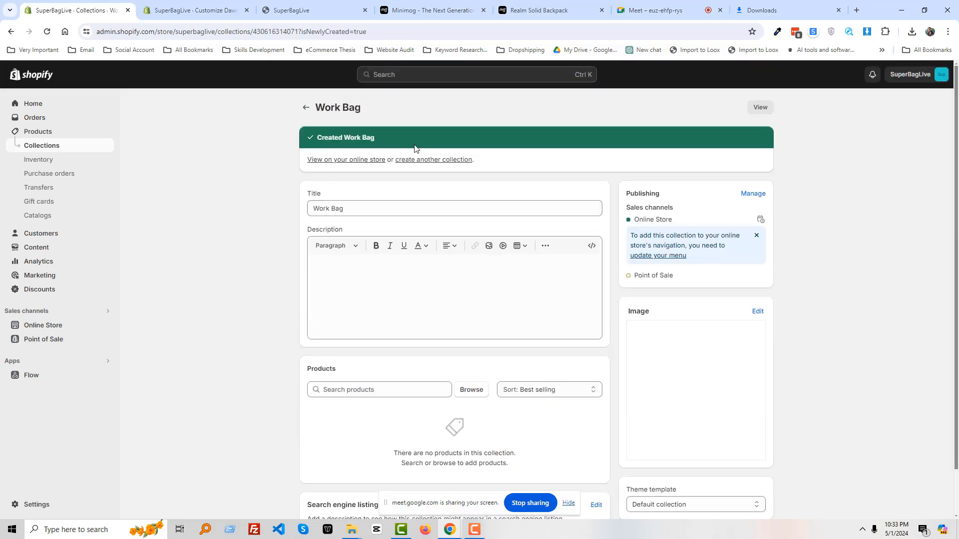
Start another new collection and title it Sling Bag, following the third card on the demo store
{"action": "left_click", "coordinate": [419, 159]}
{"action": "left_click", "coordinate": [294, 6]}
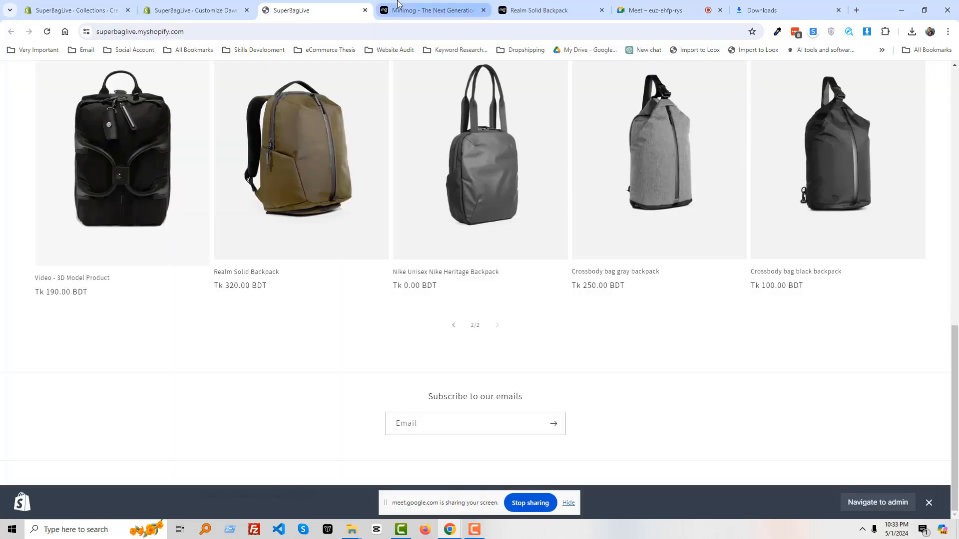
{"action": "left_click", "coordinate": [400, 7]}
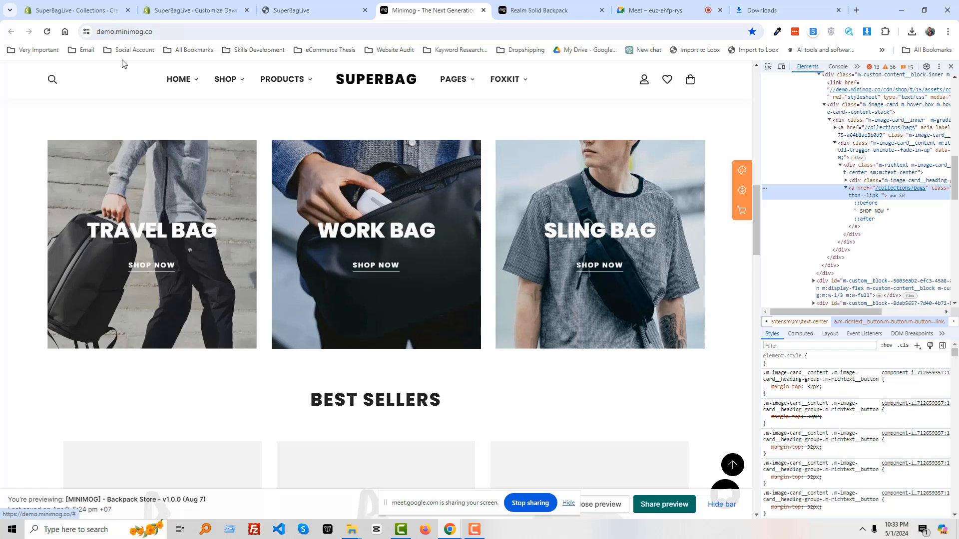
{"action": "left_click", "coordinate": [75, 6]}
{"action": "left_click", "coordinate": [355, 156]}
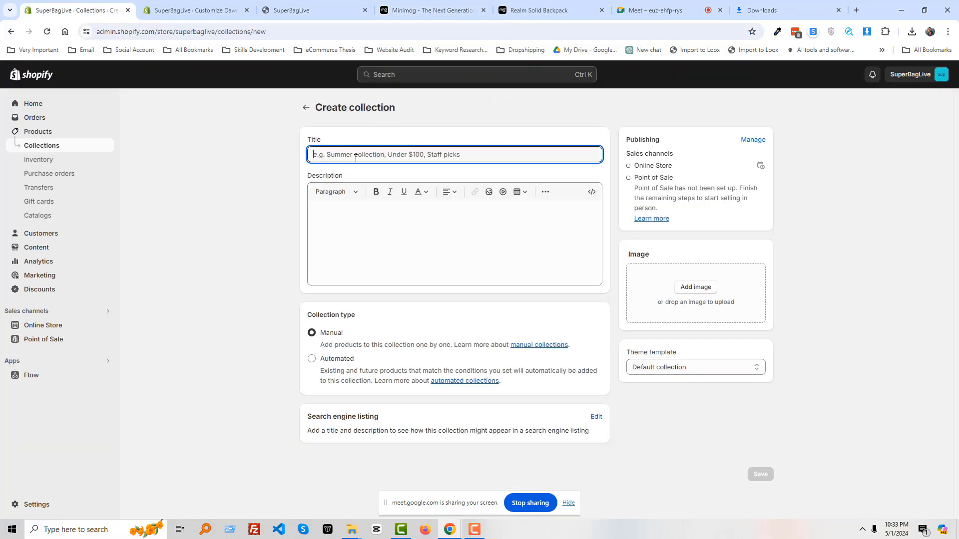
{"action": "type", "text": "Sling Bag"}
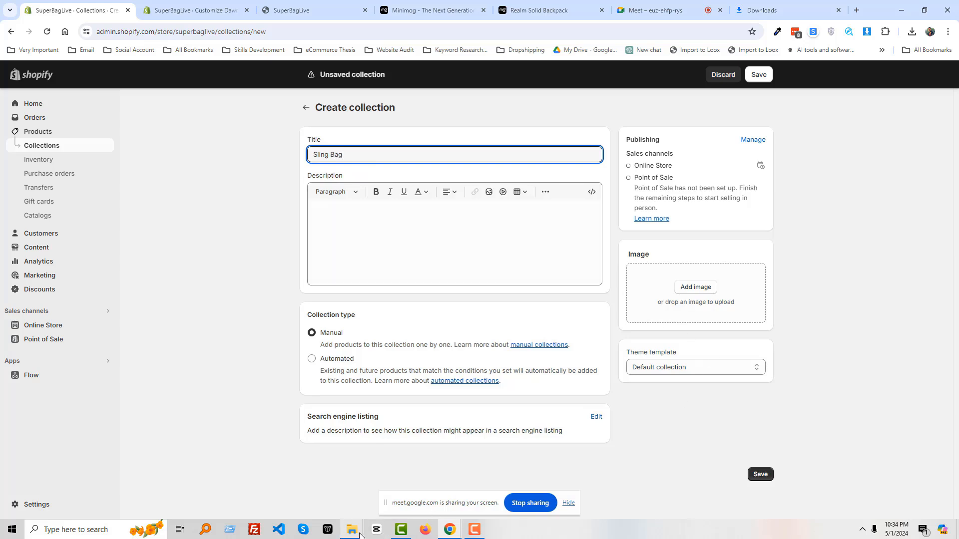
Upload the photo of the man wearing a sling bag from the Super Bag Store folder as the collection image and save the collection
{"action": "mouse_move", "coordinate": [359, 534]}
{"action": "left_click", "coordinate": [381, 461]}
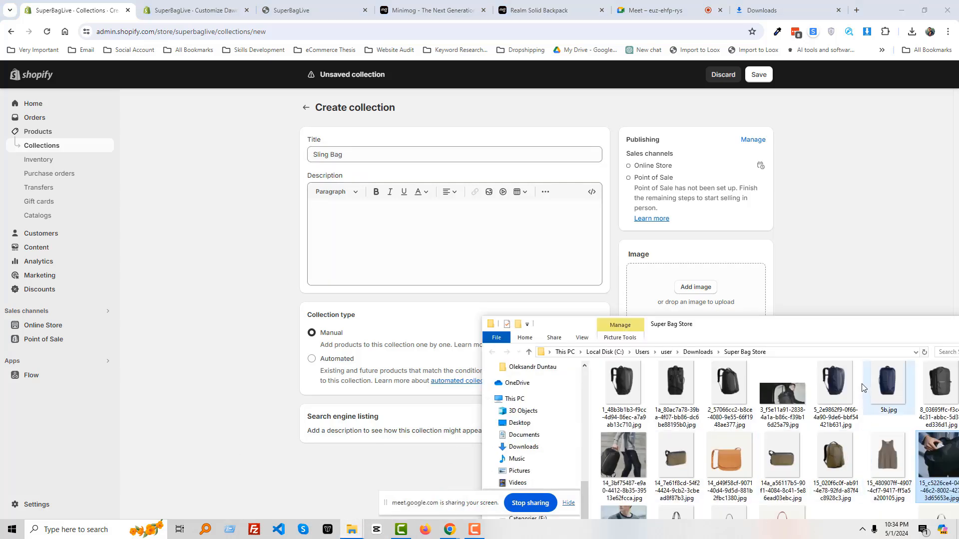
{"action": "left_click_drag", "start_coordinate": [867, 332], "coordinate": [417, 232]}
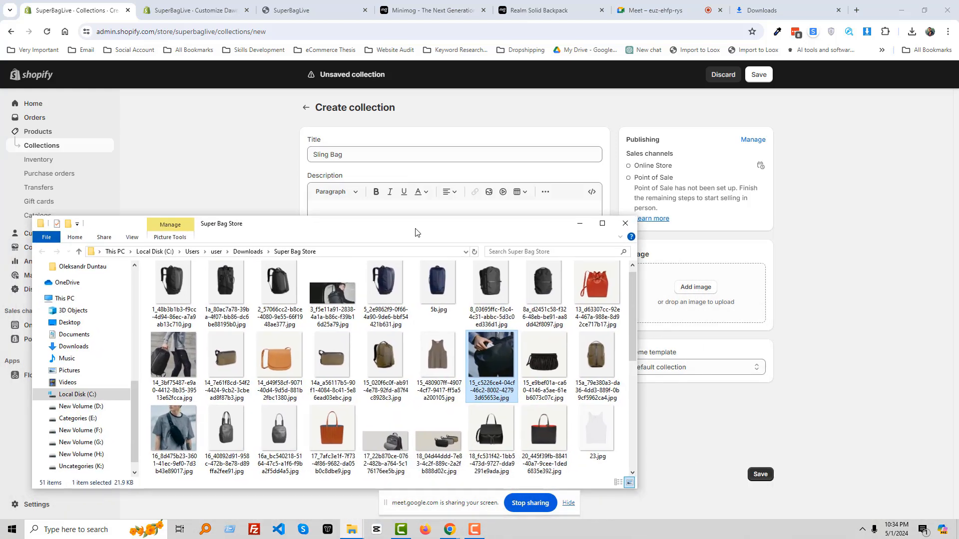
{"action": "left_click_drag", "start_coordinate": [173, 428], "coordinate": [696, 313]}
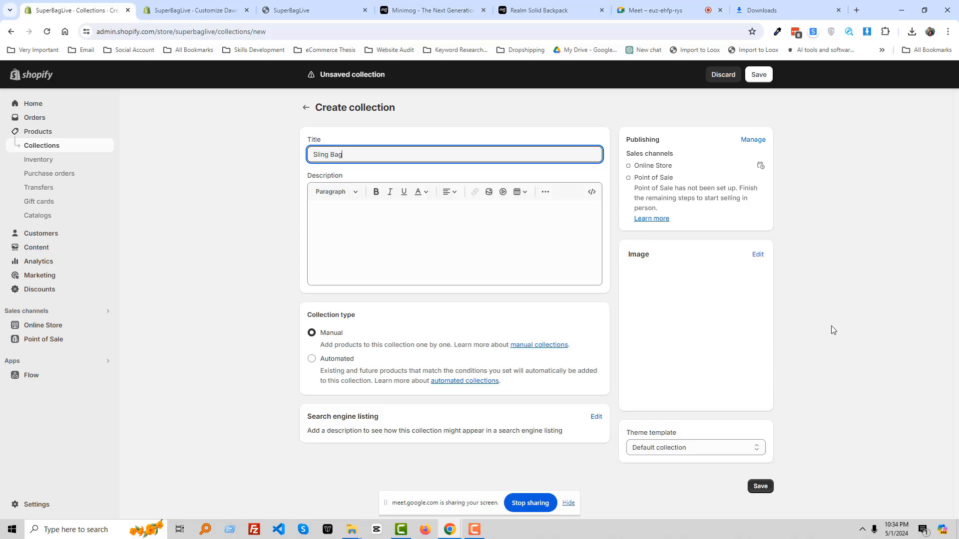
{"action": "left_click", "coordinate": [758, 77]}
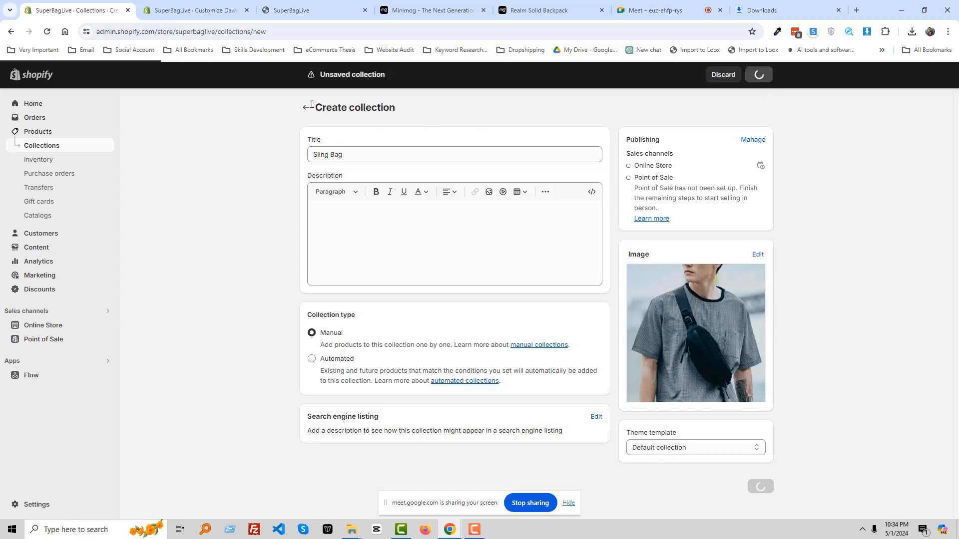
Assign the Travel Bag collection to the first block of the home page's Collection list in the theme editor
{"action": "left_click", "coordinate": [207, 12]}
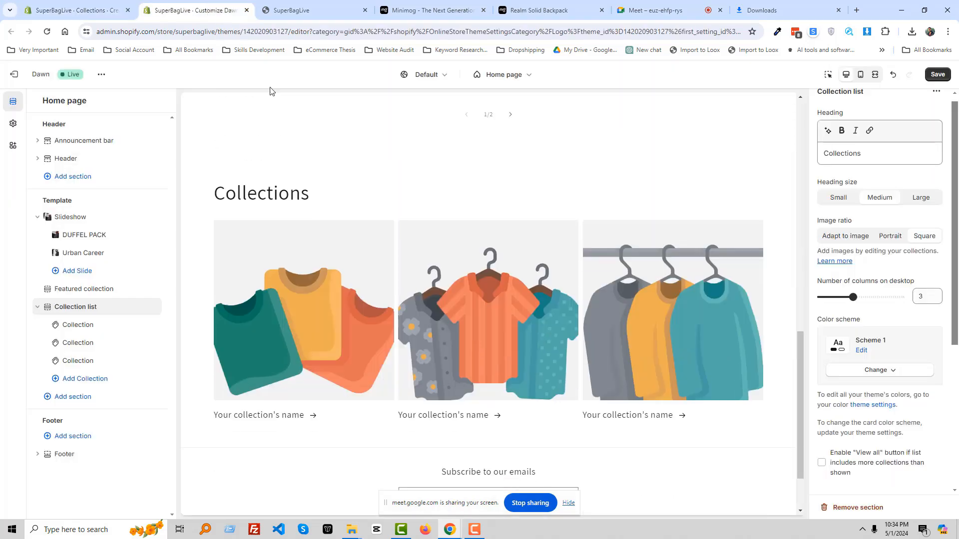
{"action": "left_click", "coordinate": [84, 330]}
{"action": "left_click", "coordinate": [864, 142]}
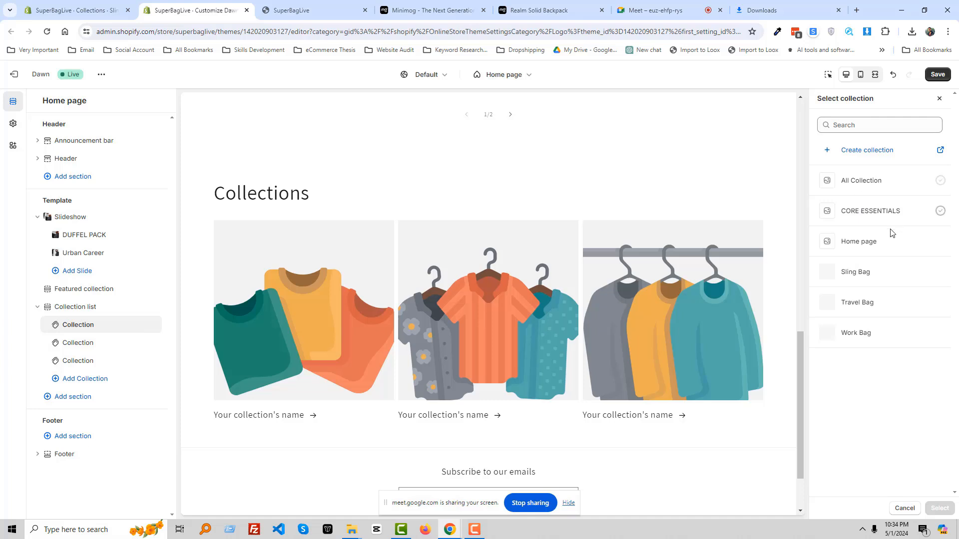
{"action": "left_click", "coordinate": [874, 306]}
{"action": "left_click", "coordinate": [939, 508]}
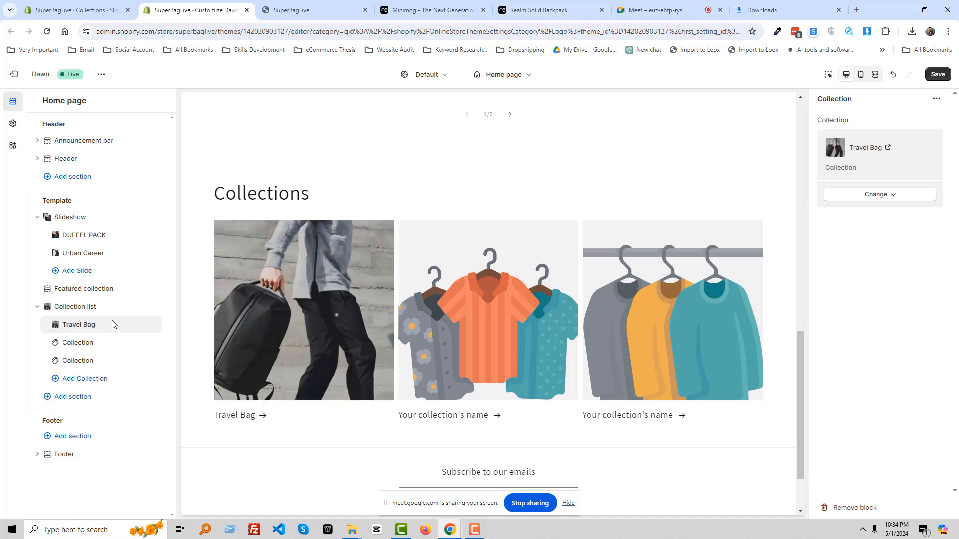
Assign the Work Bag collection to the second block of the Collection list
{"action": "left_click", "coordinate": [74, 349]}
{"action": "left_click", "coordinate": [855, 139]}
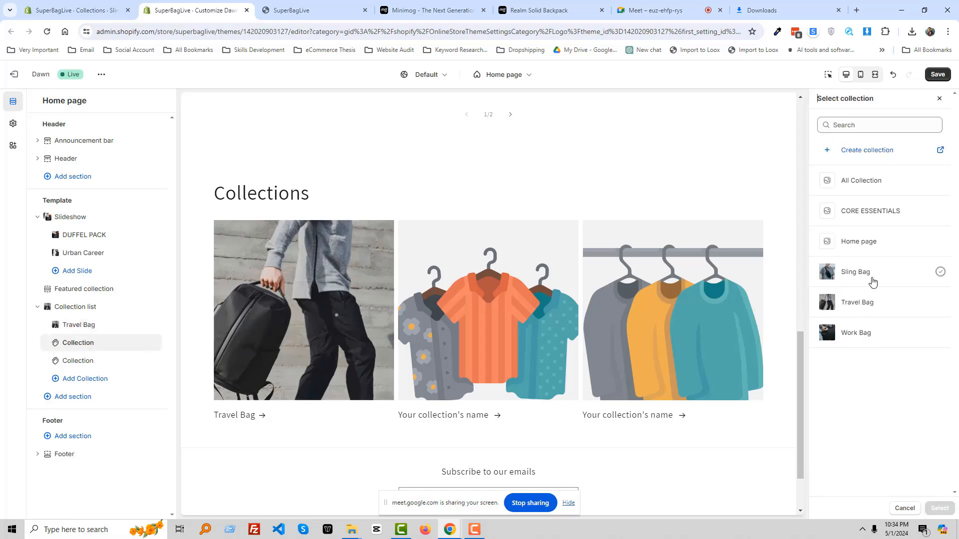
{"action": "left_click", "coordinate": [856, 332]}
{"action": "left_click", "coordinate": [940, 508]}
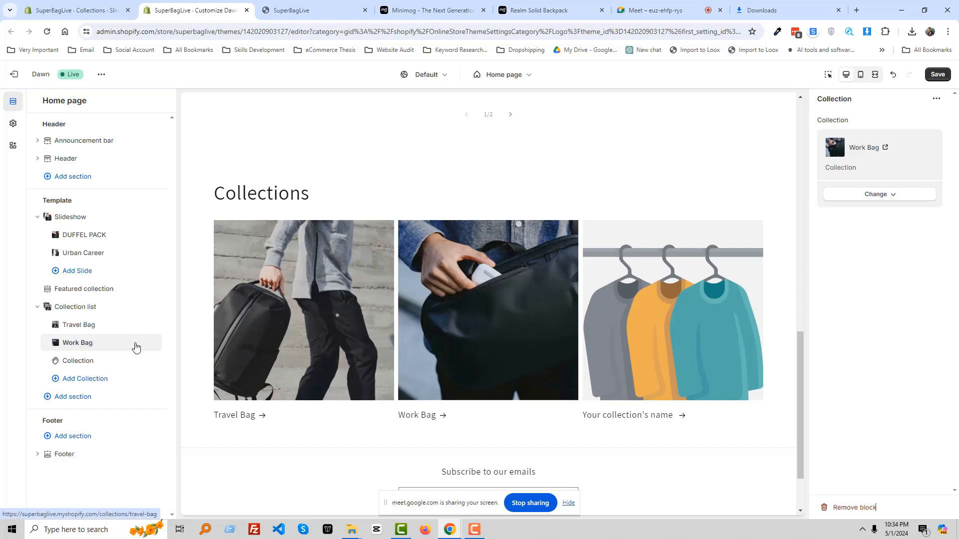
Assign the Sling Bag collection to the third block of the Collection list
{"action": "left_click", "coordinate": [125, 360]}
{"action": "left_click", "coordinate": [880, 140]}
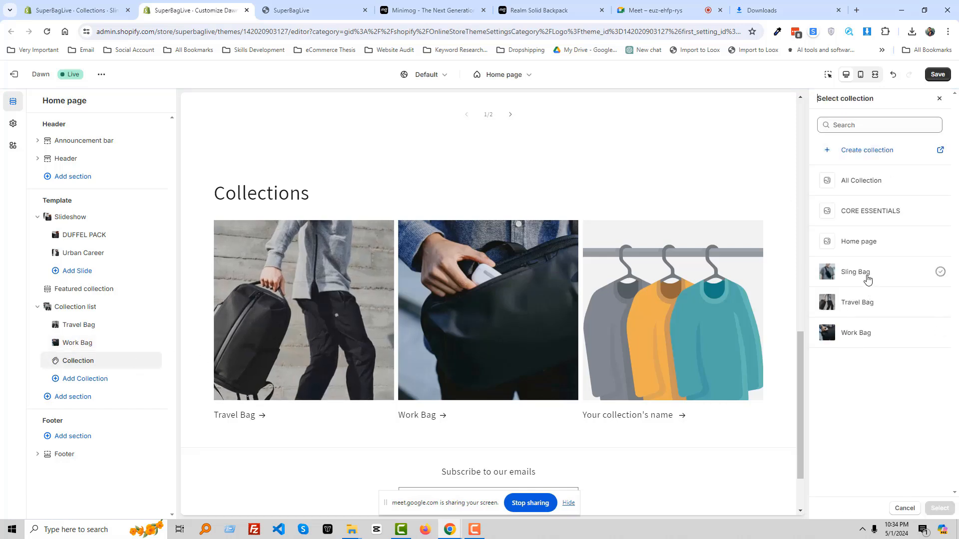
{"action": "left_click", "coordinate": [855, 273]}
{"action": "left_click", "coordinate": [939, 508]}
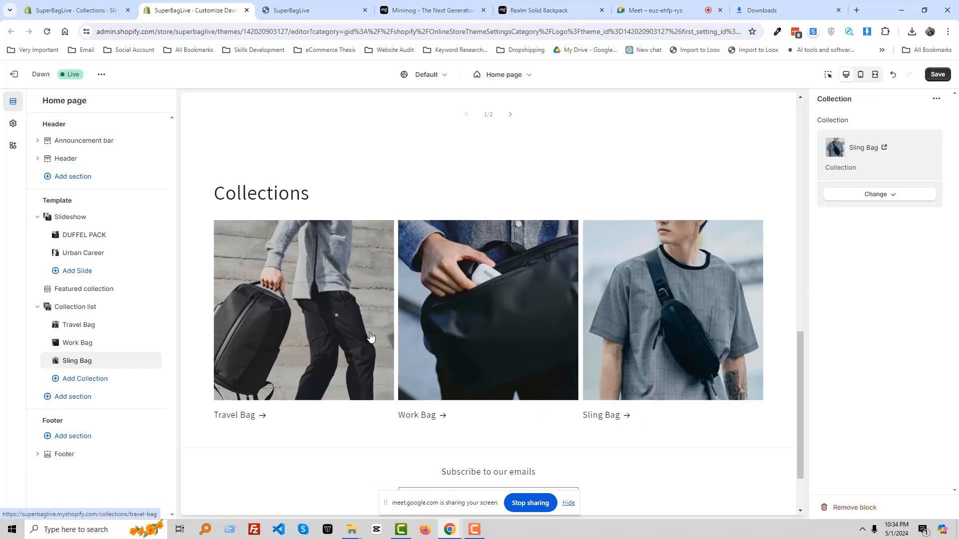
Compare the cards with the demo store, clear the Collection list section's heading to match, and save the home page
{"action": "left_click", "coordinate": [422, 10]}
{"action": "scroll", "coordinate": [409, 246], "scroll_direction": "up", "scroll_amount": 3}
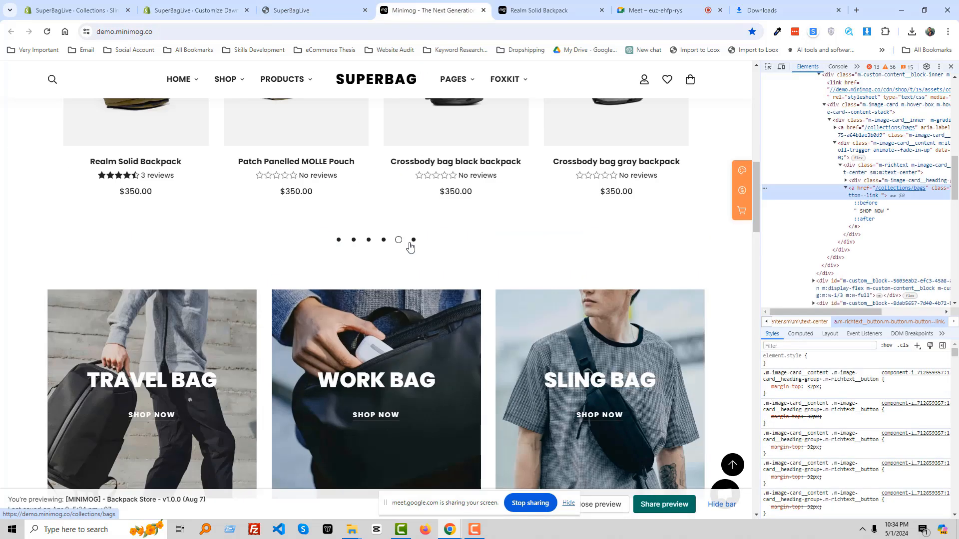
{"action": "scroll", "coordinate": [409, 246], "scroll_direction": "down", "scroll_amount": 2}
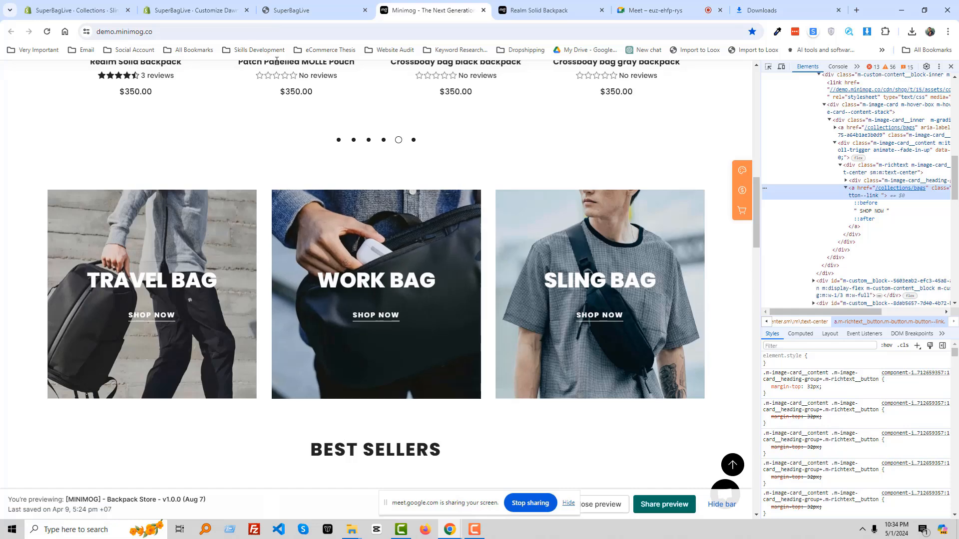
{"action": "left_click", "coordinate": [75, 10]}
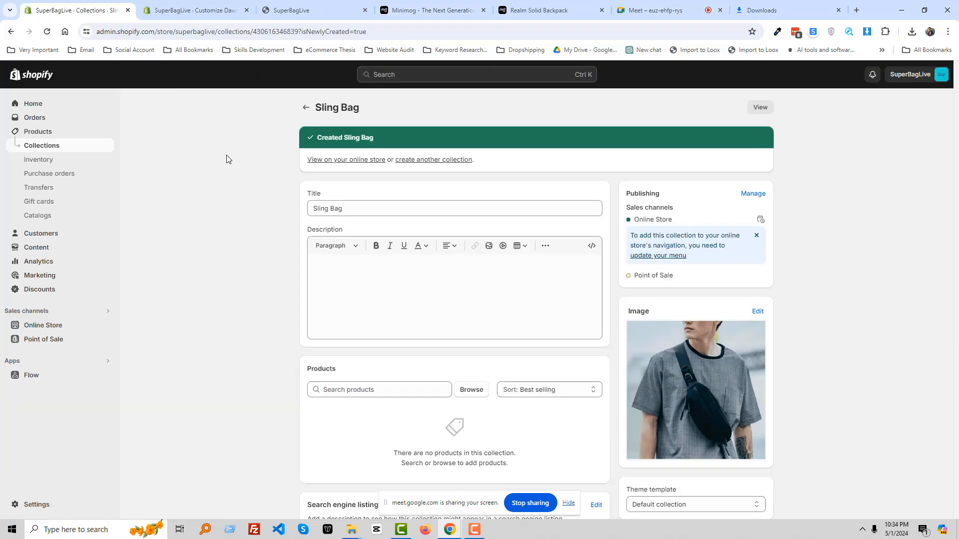
{"action": "left_click", "coordinate": [223, 9]}
{"action": "left_click", "coordinate": [95, 315]}
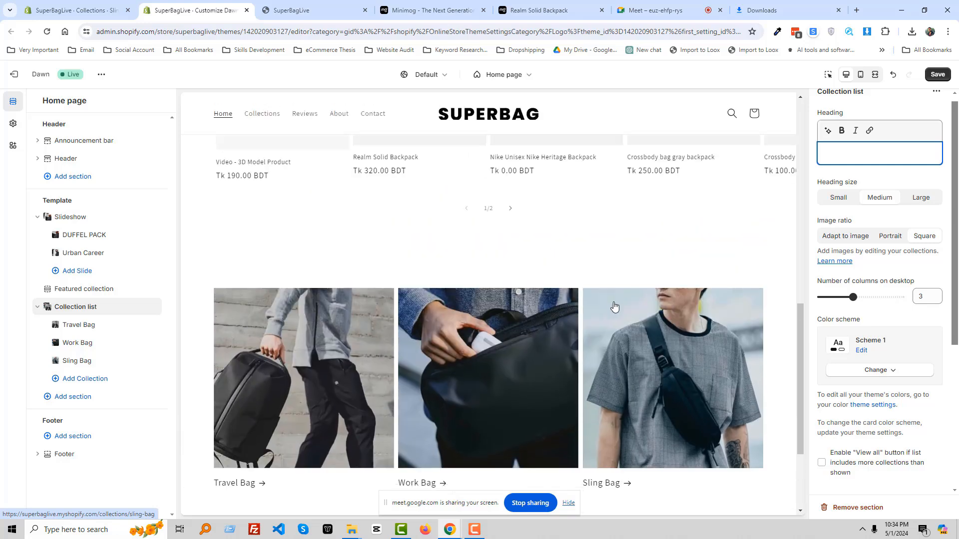
{"action": "left_click", "coordinate": [937, 75]}
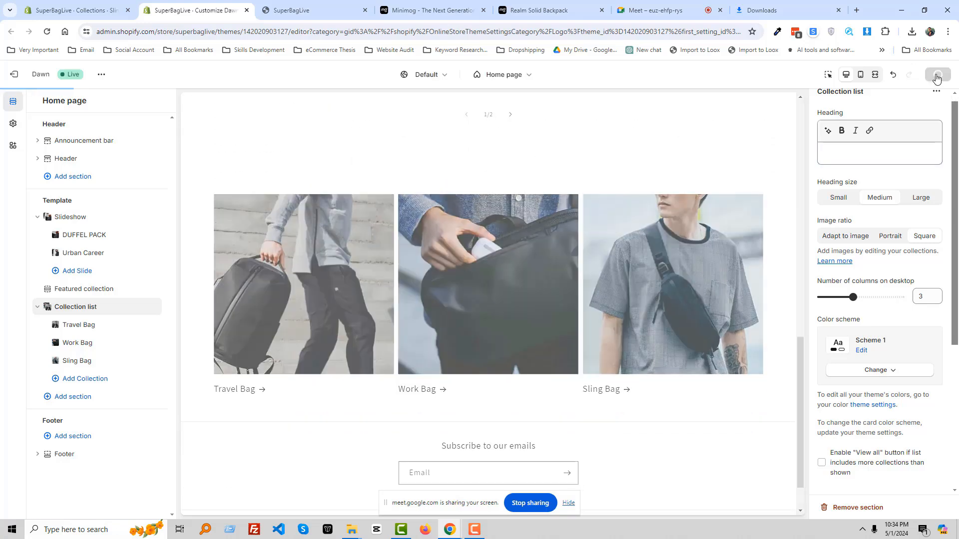
Review the home page preview, and examine the Best Sellers product carousel on the demo store
{"action": "scroll", "coordinate": [596, 232], "scroll_direction": "up", "scroll_amount": 3}
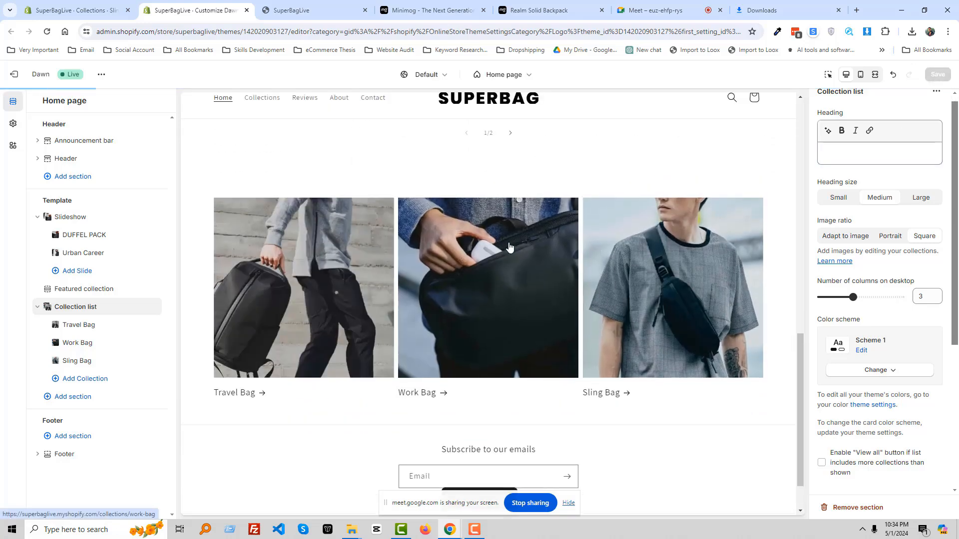
{"action": "scroll", "coordinate": [586, 305], "scroll_direction": "up", "scroll_amount": 4}
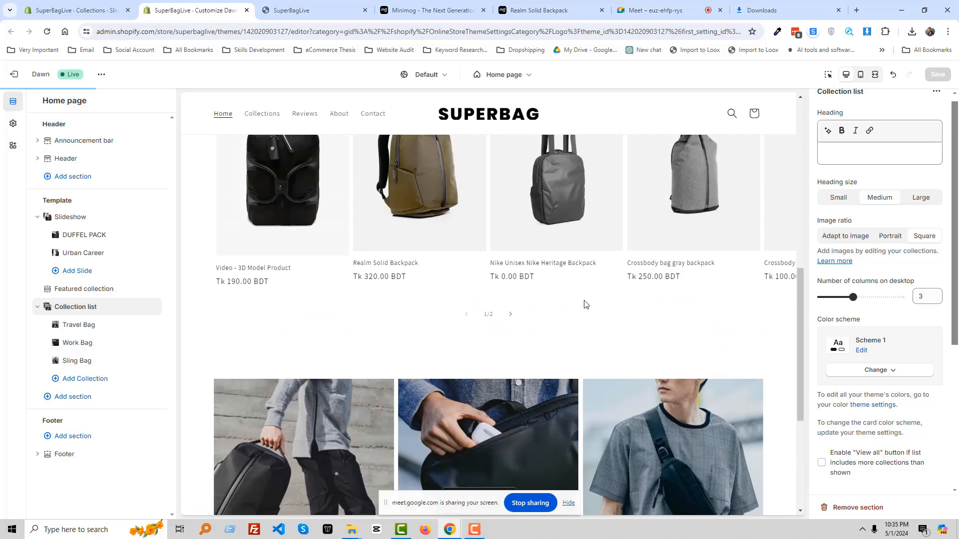
{"action": "scroll", "coordinate": [547, 304], "scroll_direction": "down", "scroll_amount": 8}
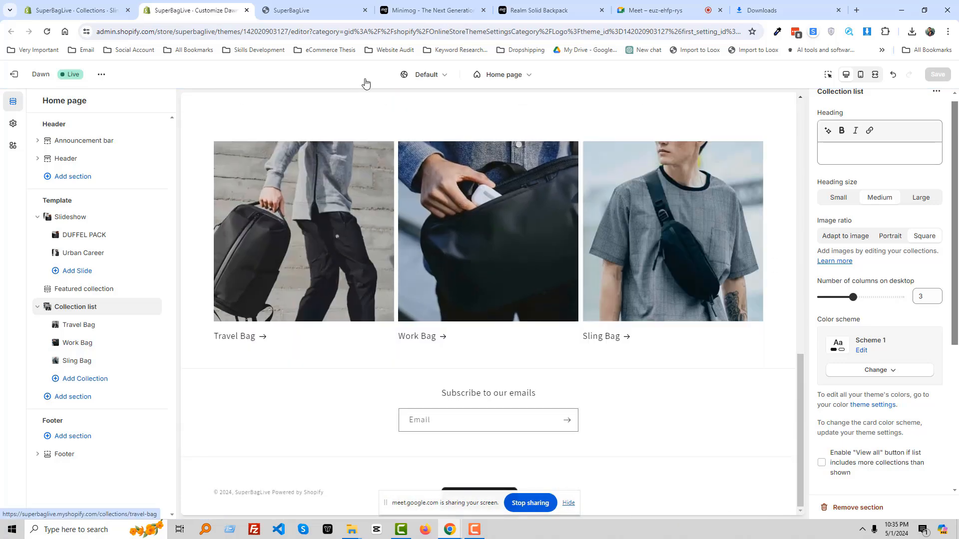
{"action": "left_click", "coordinate": [425, 10]}
{"action": "scroll", "coordinate": [407, 272], "scroll_direction": "down", "scroll_amount": 4}
{"action": "scroll", "coordinate": [407, 271], "scroll_direction": "down", "scroll_amount": 3}
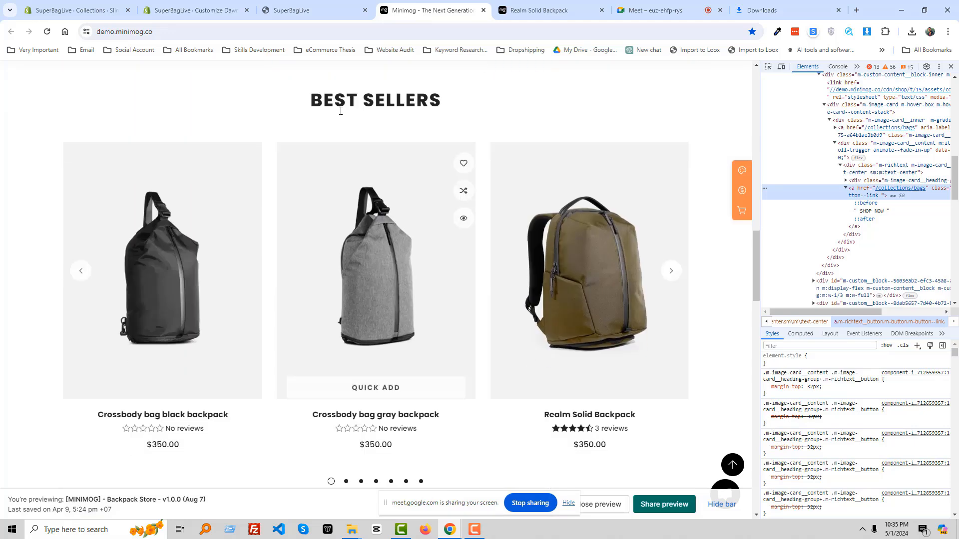
{"action": "scroll", "coordinate": [438, 137], "scroll_direction": "down", "scroll_amount": 2}
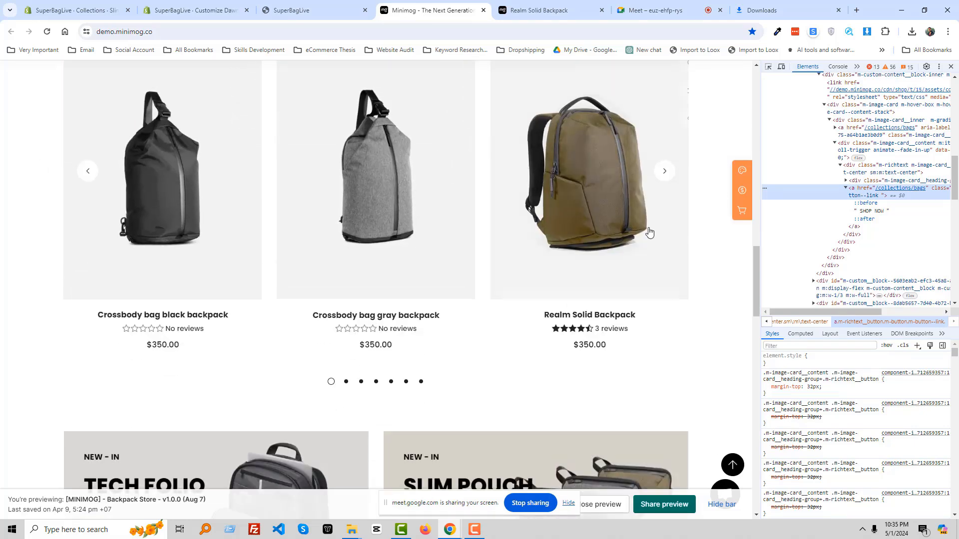
{"action": "left_click", "coordinate": [664, 171]}
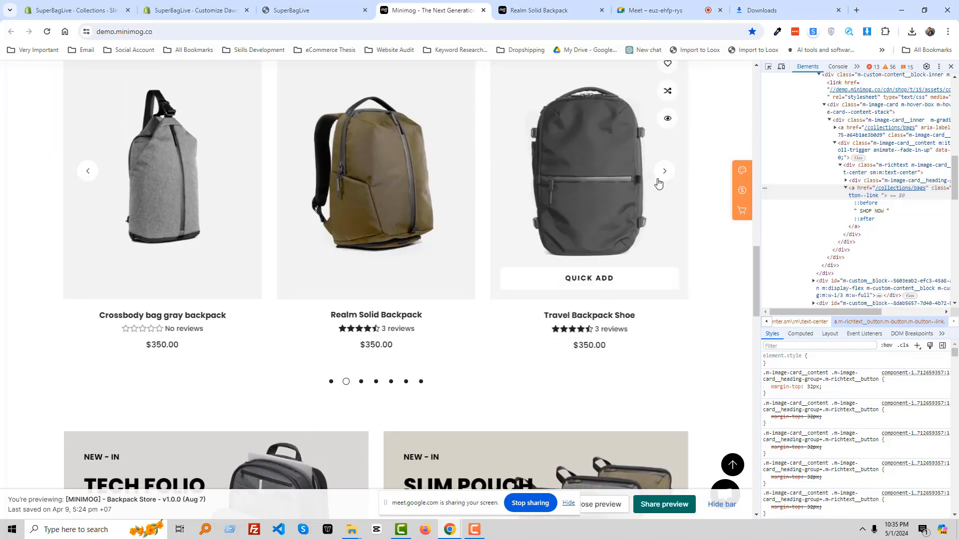
{"action": "left_click", "coordinate": [666, 174]}
{"action": "left_click", "coordinate": [665, 175]}
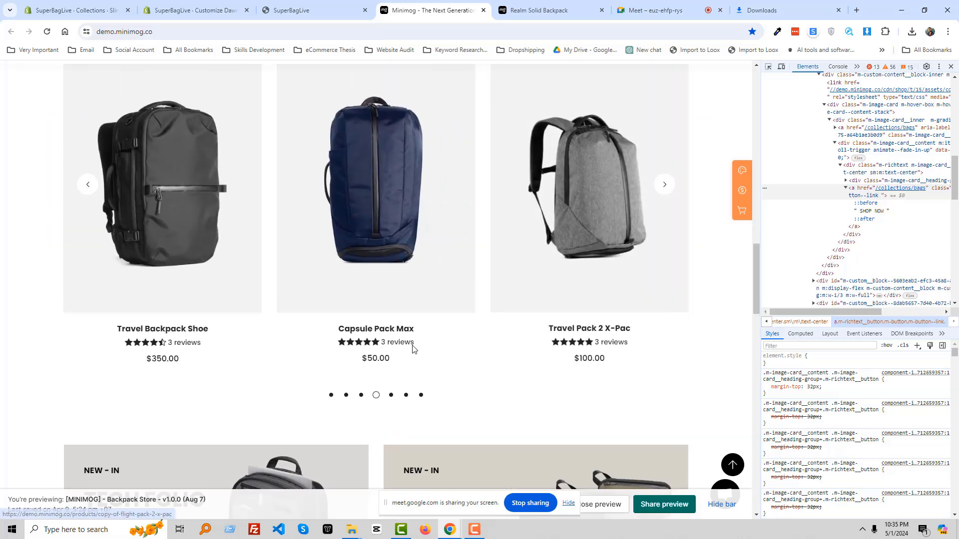
Start a new collection in the Shopify admin and title it BEST SELLERS, using the heading text from the demo store
{"action": "scroll", "coordinate": [413, 343], "scroll_direction": "up", "scroll_amount": 7}
{"action": "left_click_drag", "start_coordinate": [312, 394], "coordinate": [429, 400]}
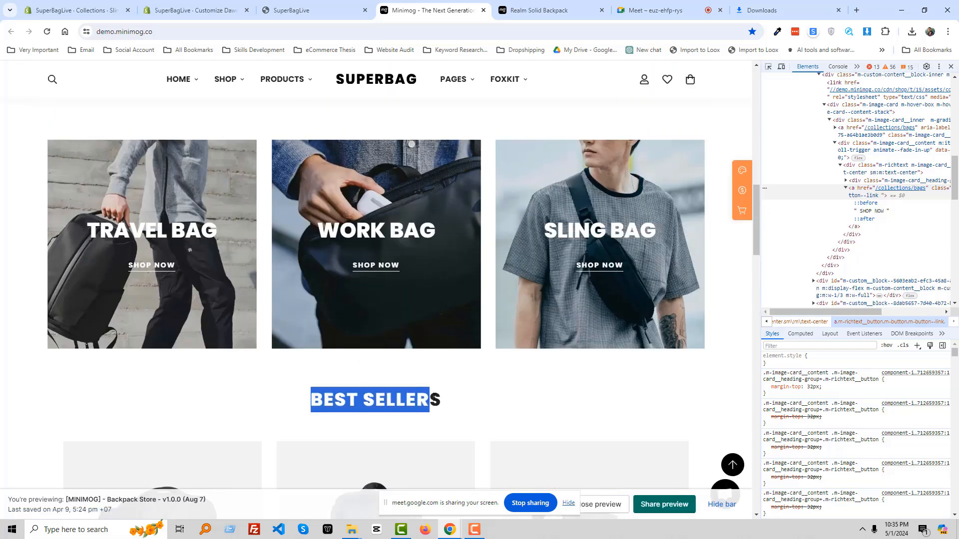
{"action": "key", "text": "ctrl+1"}
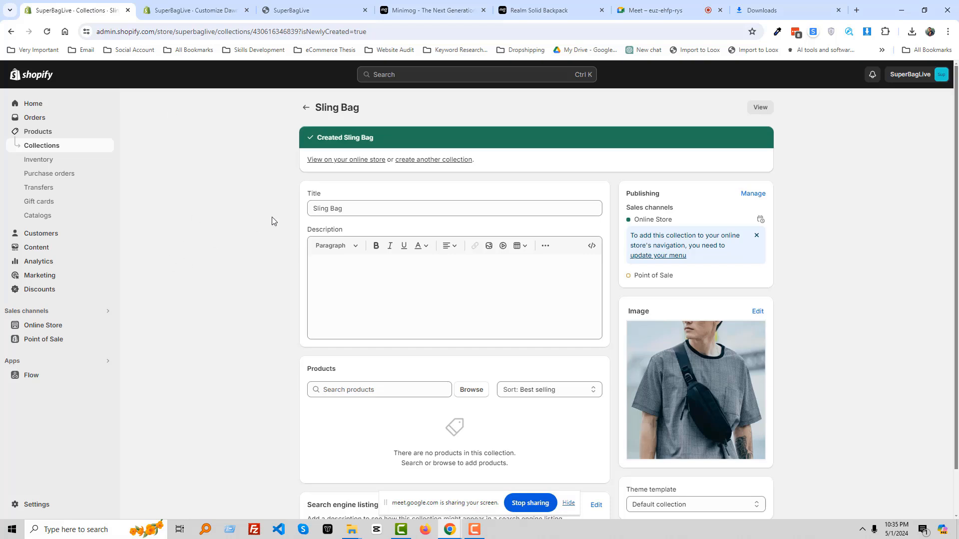
{"action": "left_click", "coordinate": [416, 160]}
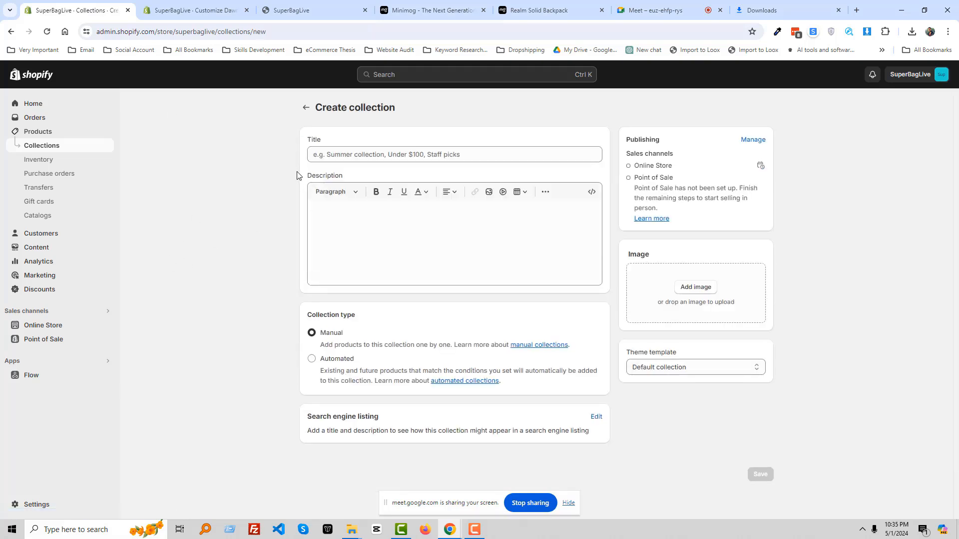
{"action": "type", "text": "BEST SELLERS"}
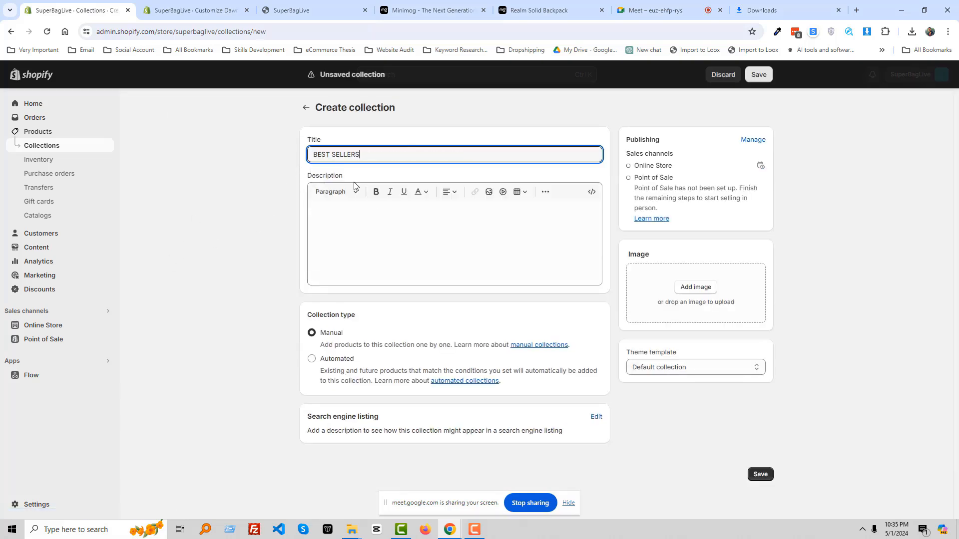
Save the new BEST SELLERS collection, and page back and forth through the product carousel on the storefront home page
{"action": "left_click", "coordinate": [751, 81]}
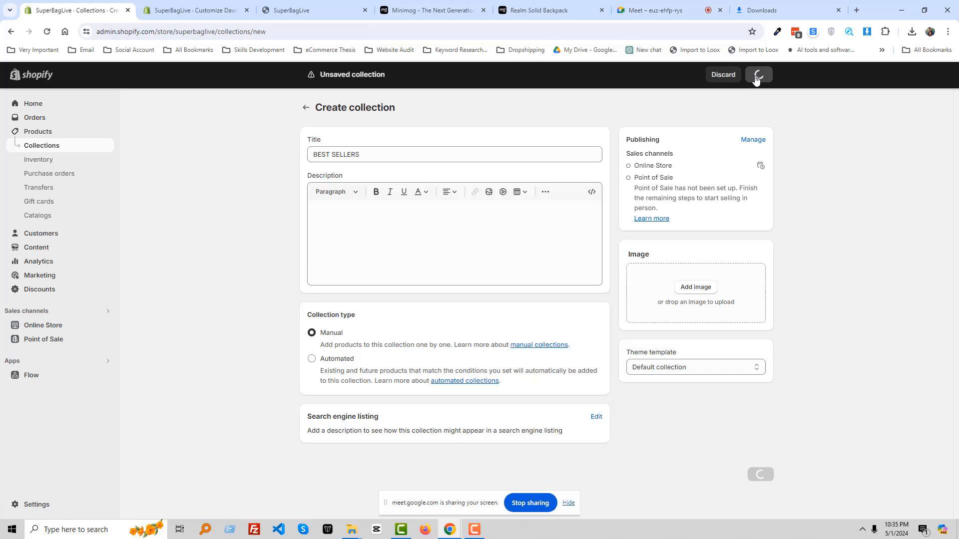
{"action": "left_click", "coordinate": [320, 4]}
{"action": "scroll", "coordinate": [507, 348], "scroll_direction": "up", "scroll_amount": 1}
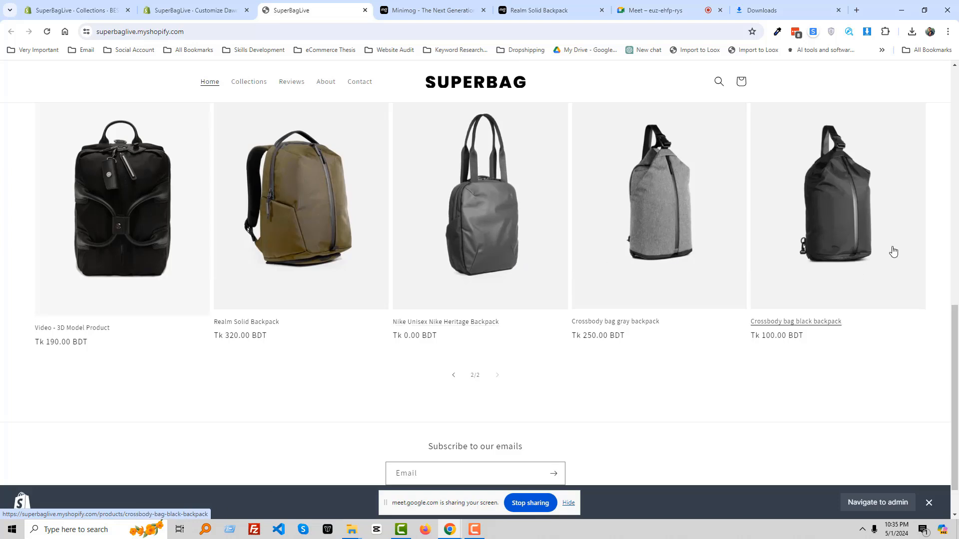
{"action": "left_click", "coordinate": [454, 375]}
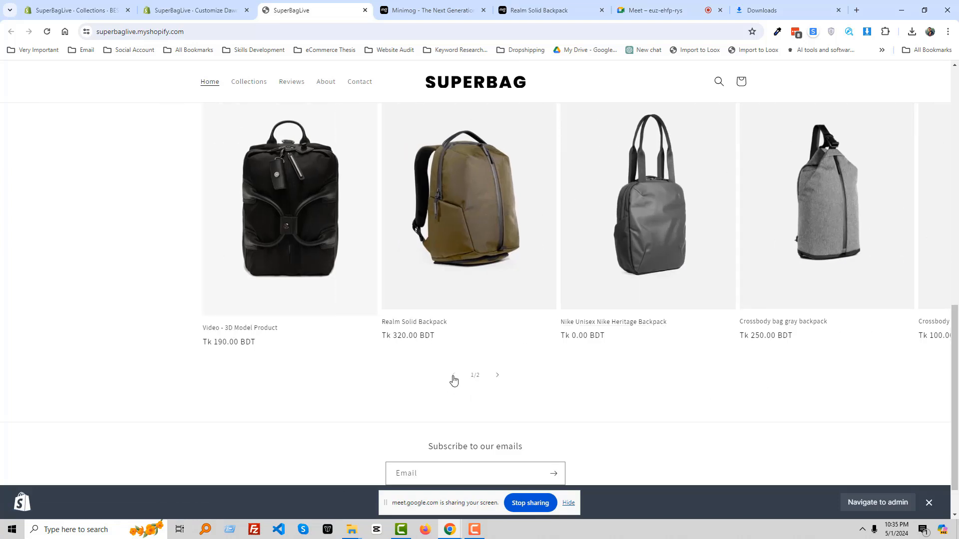
{"action": "left_click", "coordinate": [497, 375]}
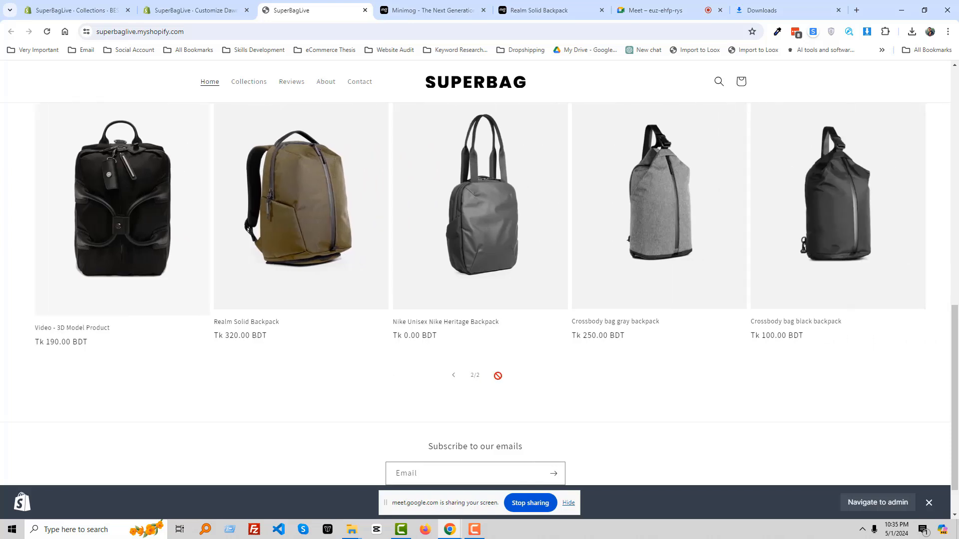
{"action": "left_click", "coordinate": [453, 376]}
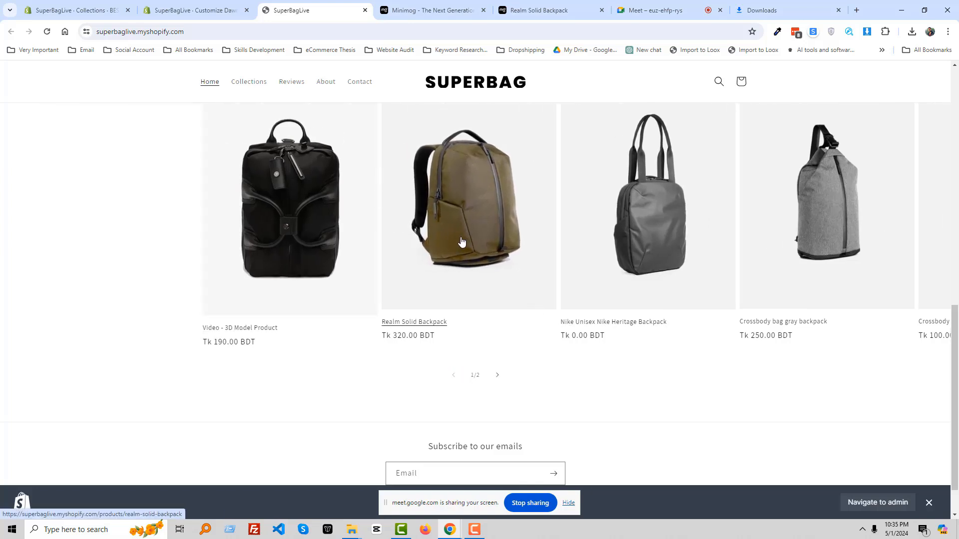
Add all five bag products, from Crossbody bag black backpack to Video - 3D Model Product, to the BEST SELLERS collection
{"action": "left_click", "coordinate": [173, 6]}
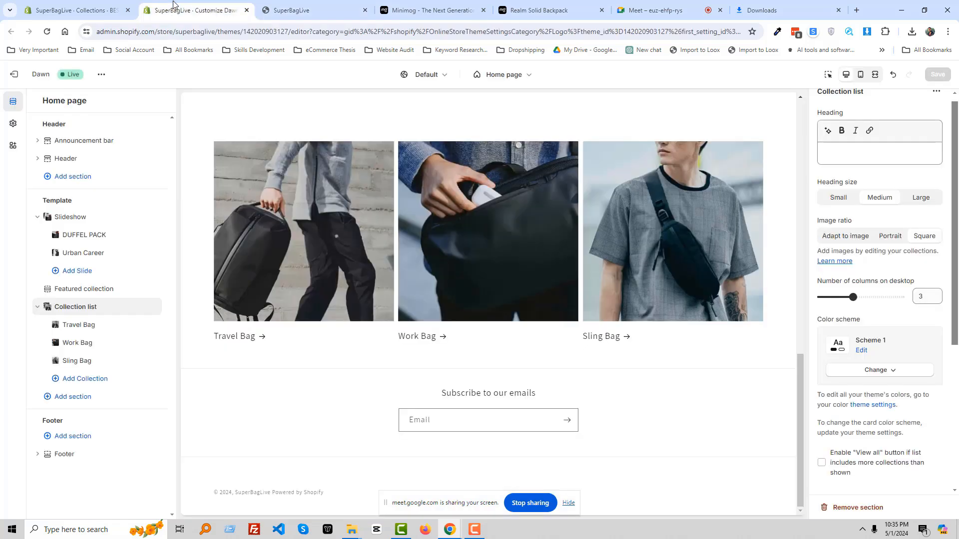
{"action": "left_click", "coordinate": [44, 6]}
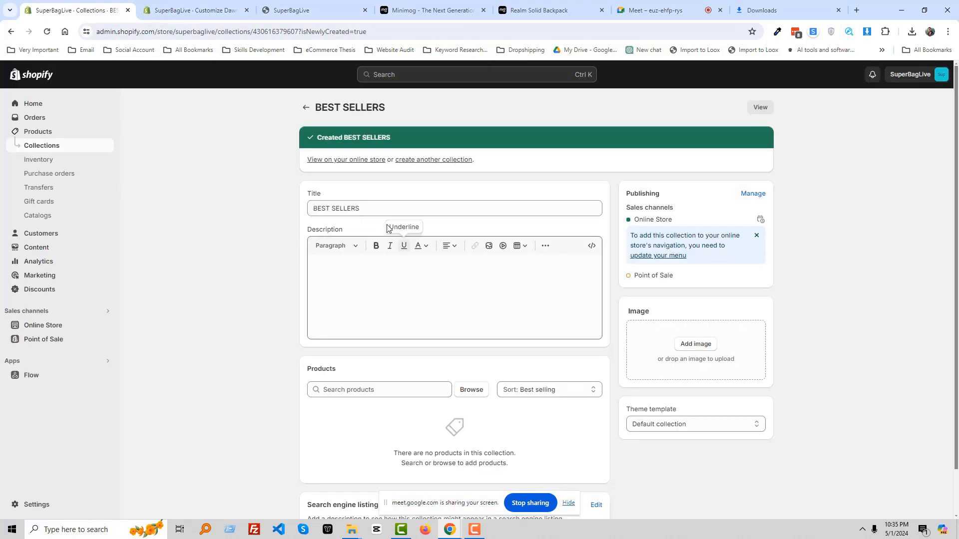
{"action": "scroll", "coordinate": [464, 342], "scroll_direction": "down", "scroll_amount": 1}
{"action": "left_click", "coordinate": [472, 341]}
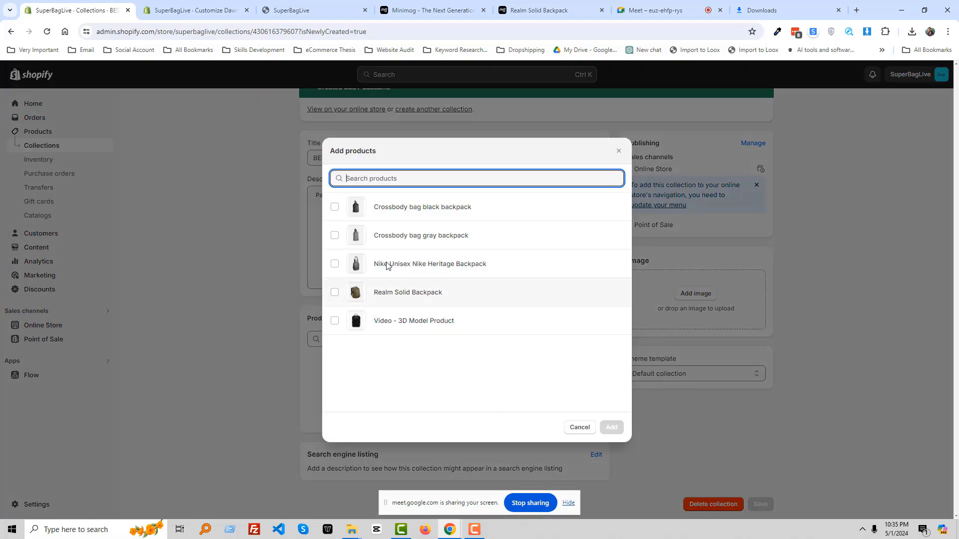
{"action": "left_click", "coordinate": [334, 207]}
{"action": "left_click", "coordinate": [335, 236]}
{"action": "left_click", "coordinate": [334, 264]}
{"action": "left_click", "coordinate": [335, 292]}
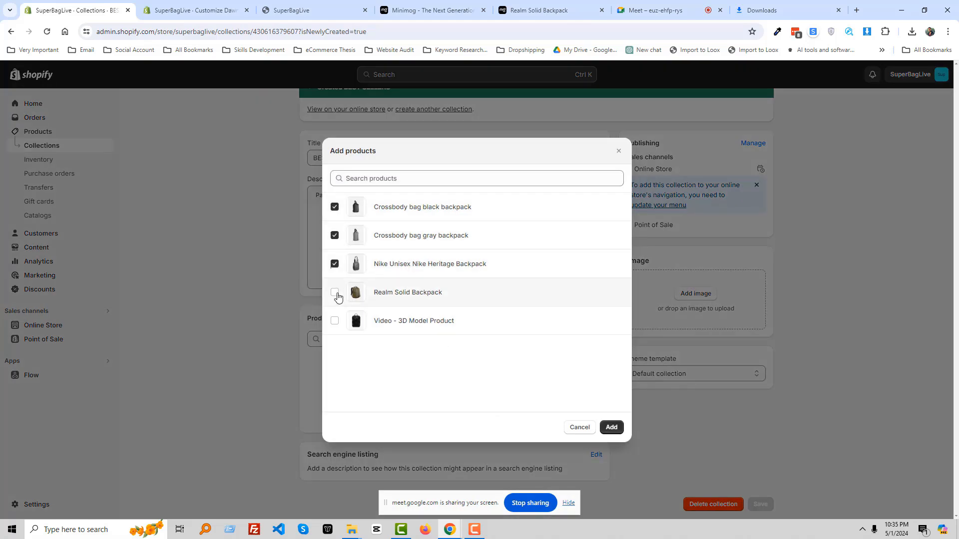
{"action": "left_click", "coordinate": [334, 321]}
{"action": "left_click", "coordinate": [612, 427]}
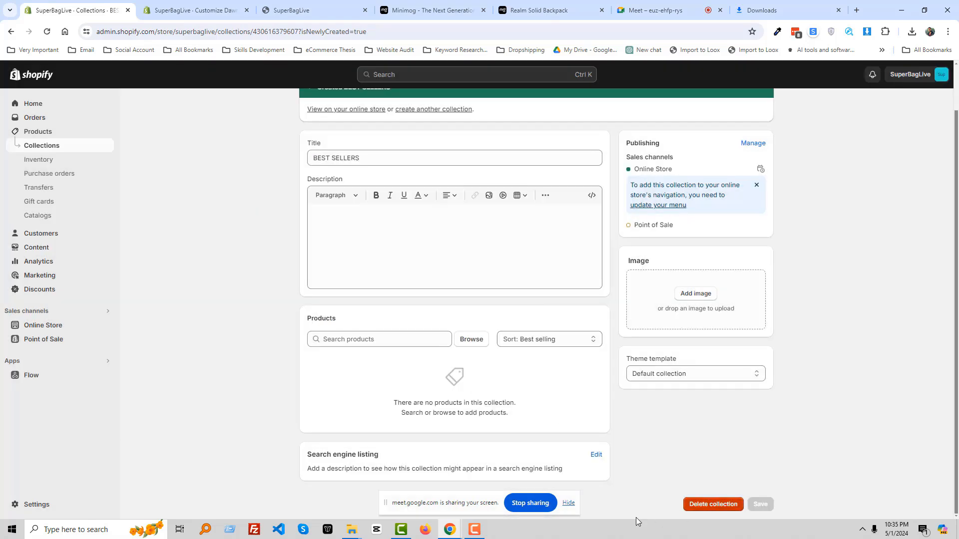
{"action": "scroll", "coordinate": [714, 302], "scroll_direction": "up", "scroll_amount": 2}
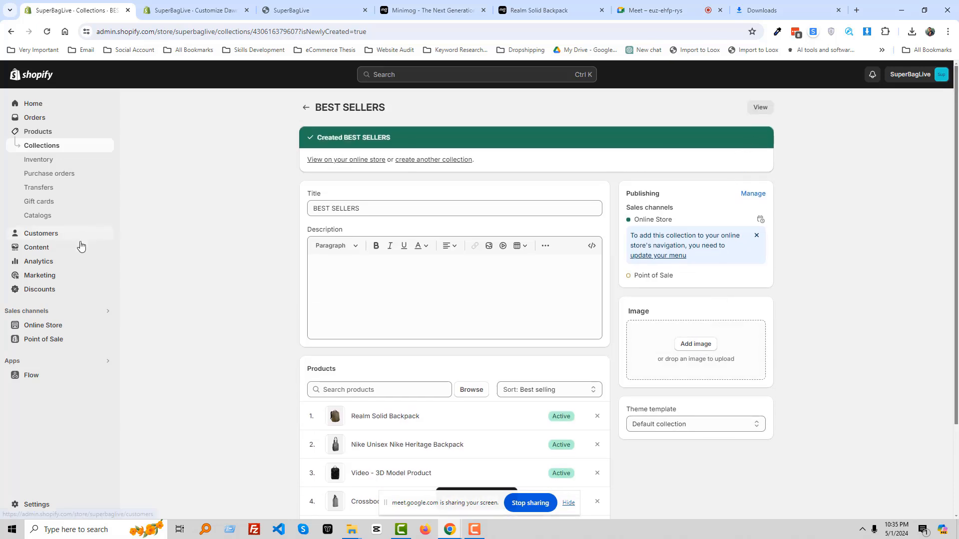
Compare the storefront home page with the demo store's Best Sellers section, and copy the demo's BEST SELLERS heading text
{"action": "left_click", "coordinate": [203, 9]}
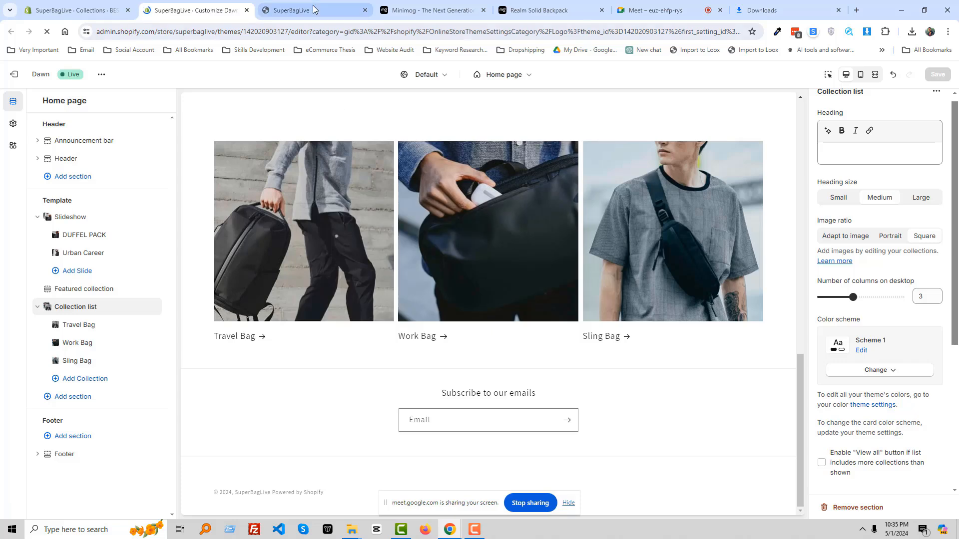
{"action": "left_click", "coordinate": [291, 10]}
{"action": "scroll", "coordinate": [432, 252], "scroll_direction": "down", "scroll_amount": 1}
{"action": "scroll", "coordinate": [432, 253], "scroll_direction": "up", "scroll_amount": 5}
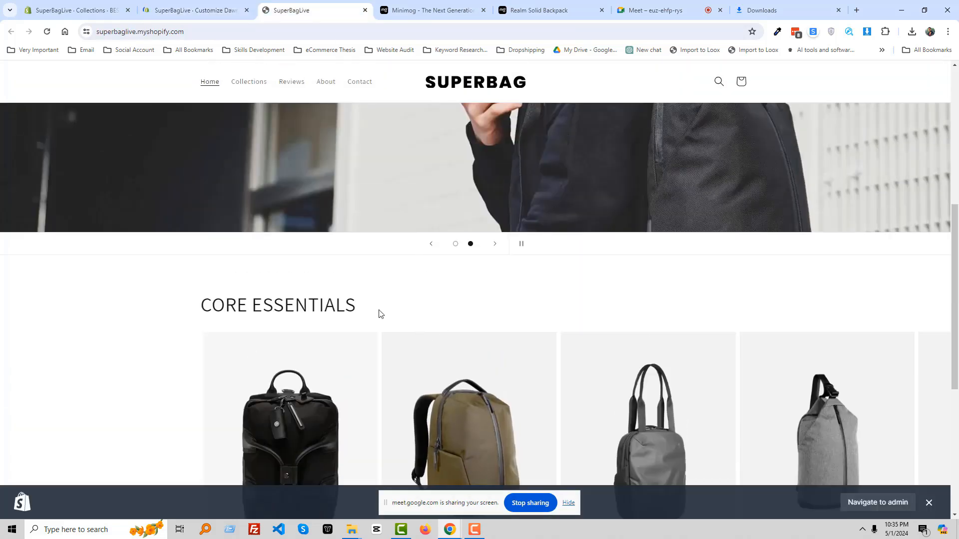
{"action": "scroll", "coordinate": [380, 314], "scroll_direction": "down", "scroll_amount": 8}
{"action": "key", "text": "ctrl+Tab"}
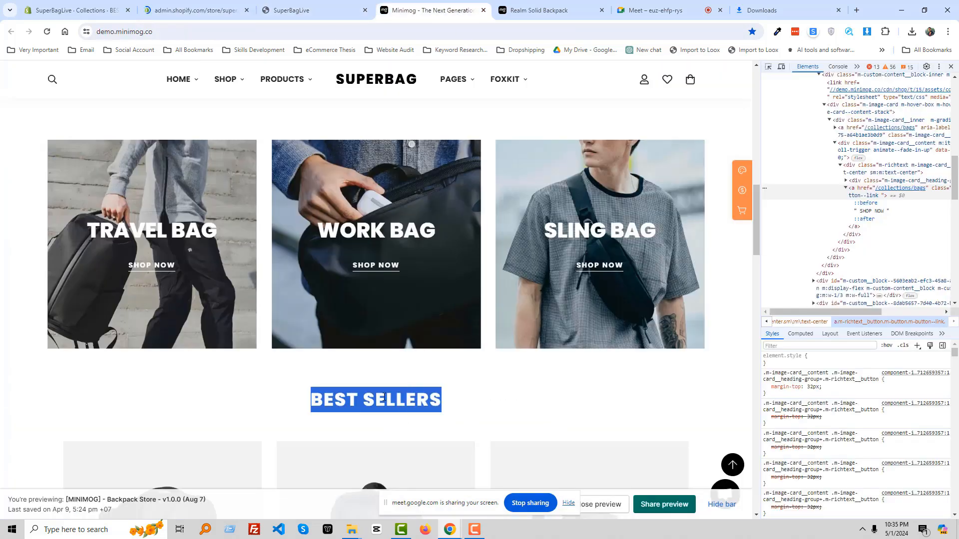
{"action": "right_click", "coordinate": [395, 398]}
{"action": "left_click", "coordinate": [424, 232]}
{"action": "scroll", "coordinate": [460, 387], "scroll_direction": "down", "scroll_amount": 4}
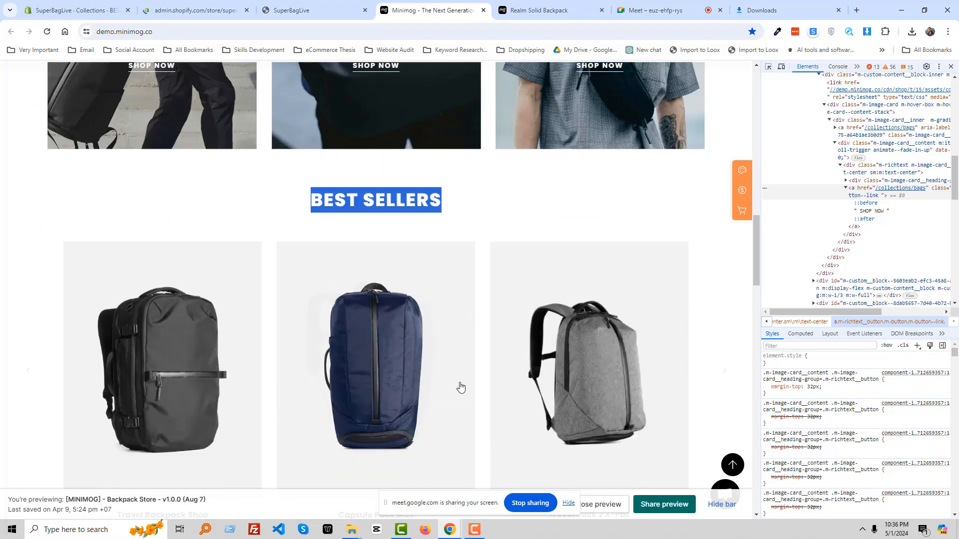
{"action": "scroll", "coordinate": [460, 387], "scroll_direction": "down", "scroll_amount": 5}
{"action": "scroll", "coordinate": [454, 376], "scroll_direction": "up", "scroll_amount": 1}
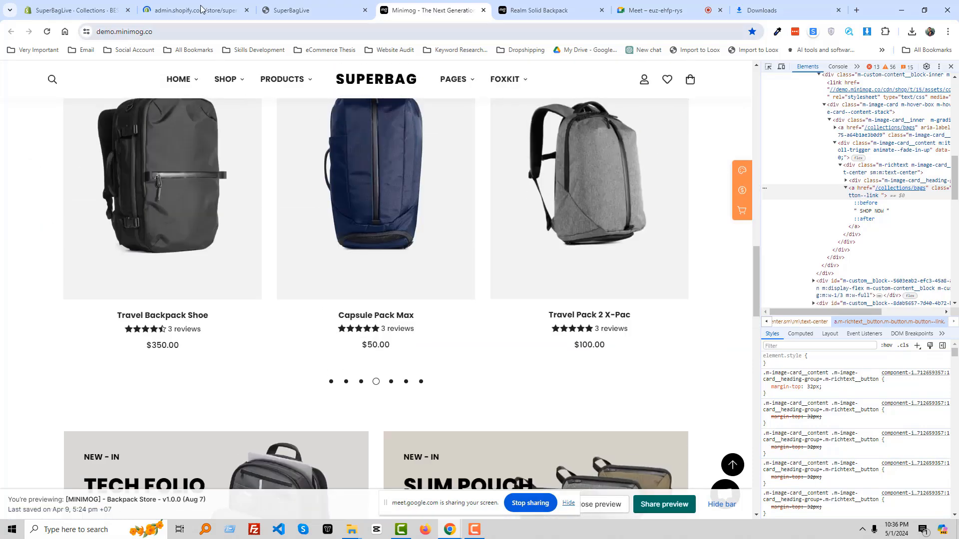
{"action": "left_click", "coordinate": [200, 9]}
{"action": "left_click", "coordinate": [80, 9]}
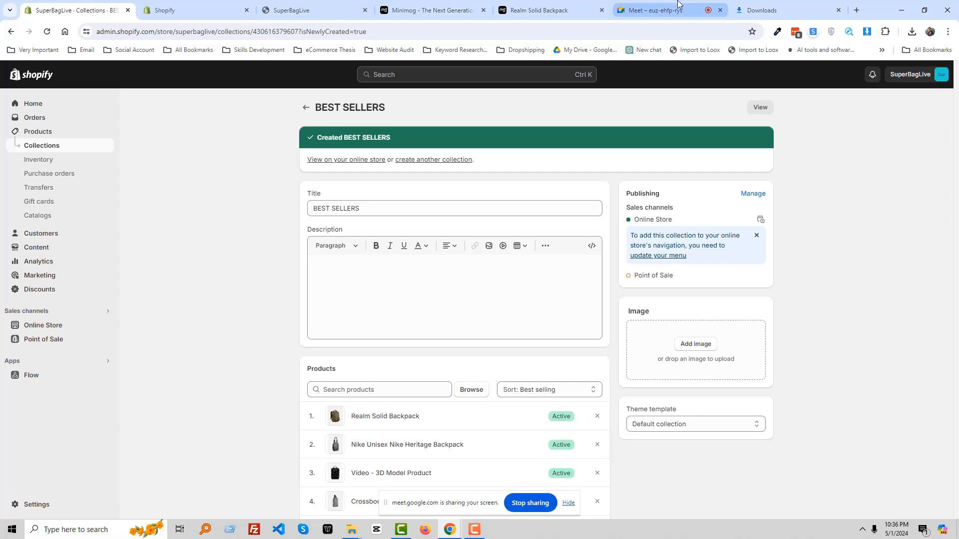
{"action": "left_click", "coordinate": [678, 6]}
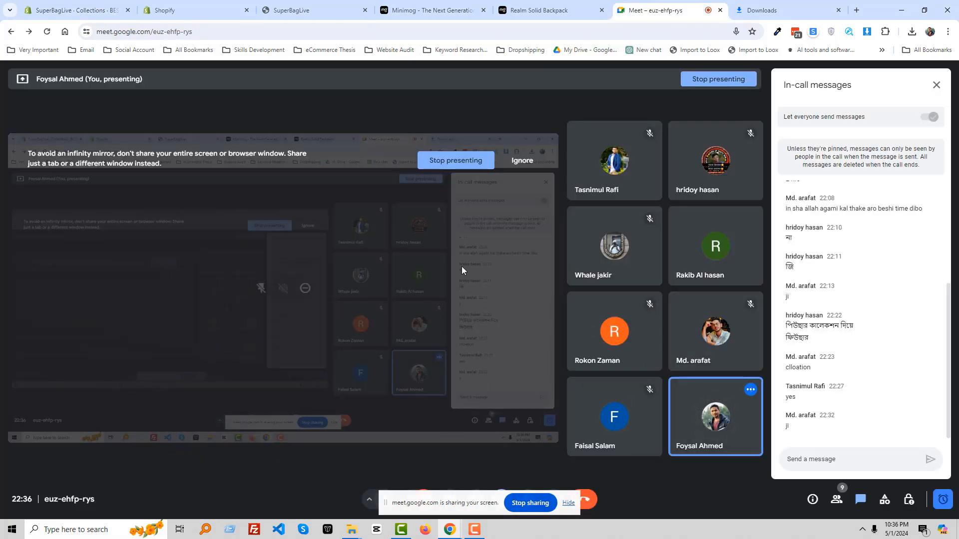
{"action": "left_click", "coordinate": [80, 9]}
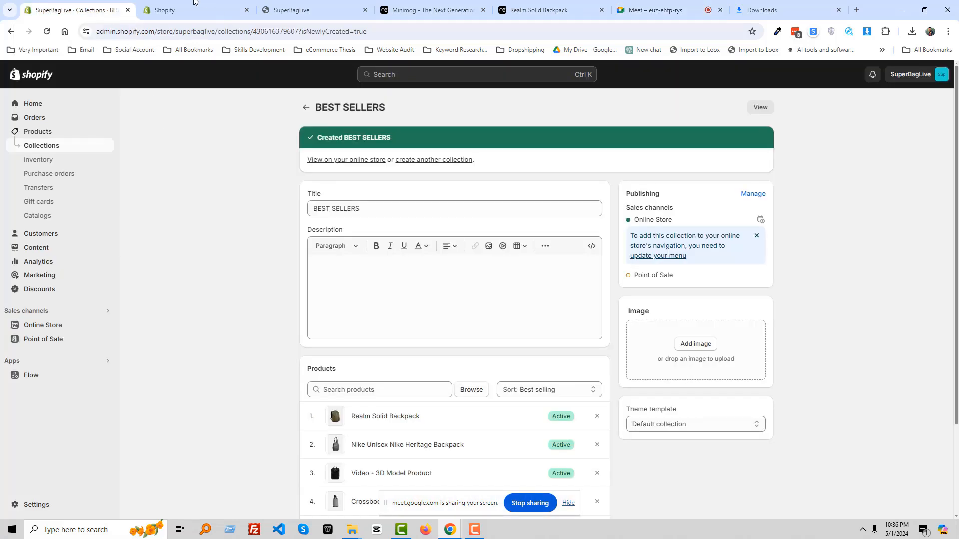
{"action": "left_click", "coordinate": [193, 3]}
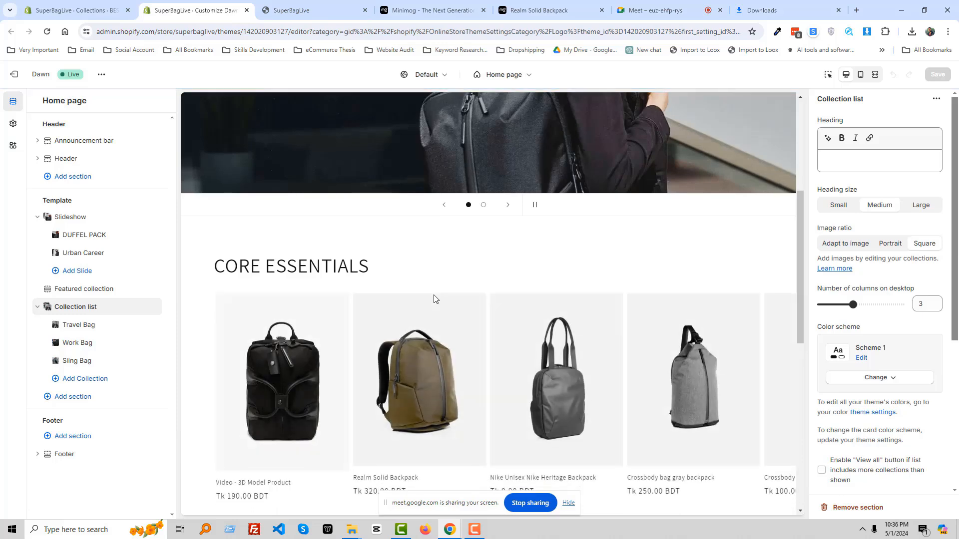
{"action": "scroll", "coordinate": [748, 398], "scroll_direction": "down", "scroll_amount": 10}
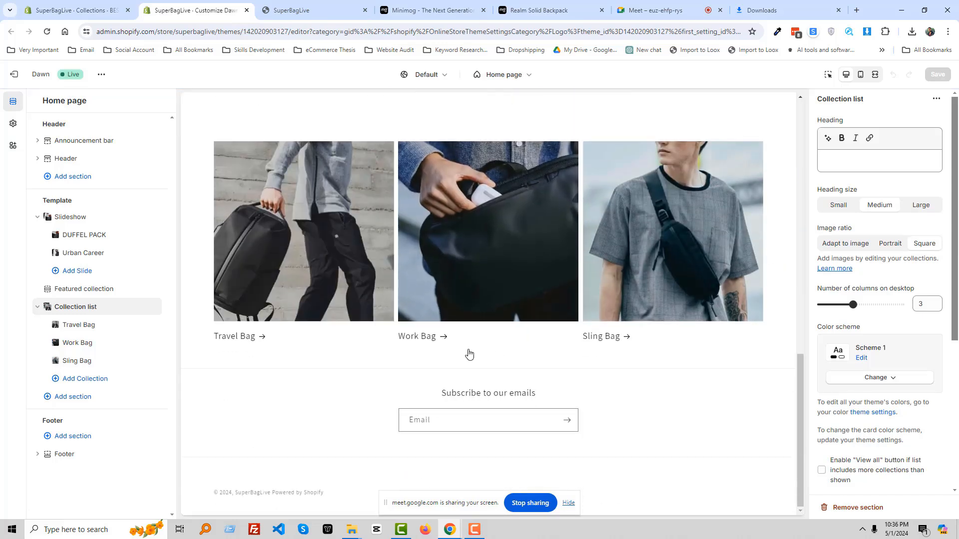
{"action": "left_click", "coordinate": [78, 402]}
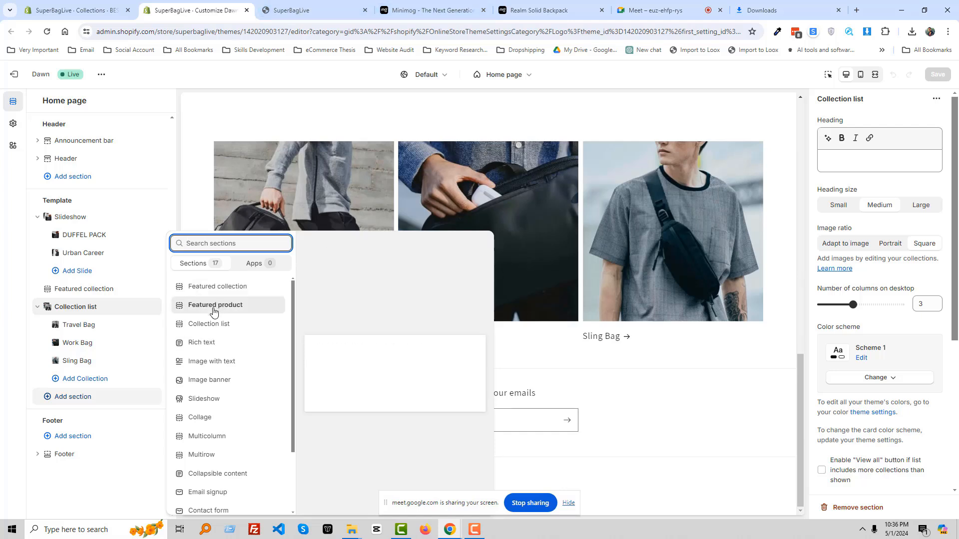
{"action": "left_click", "coordinate": [230, 288]}
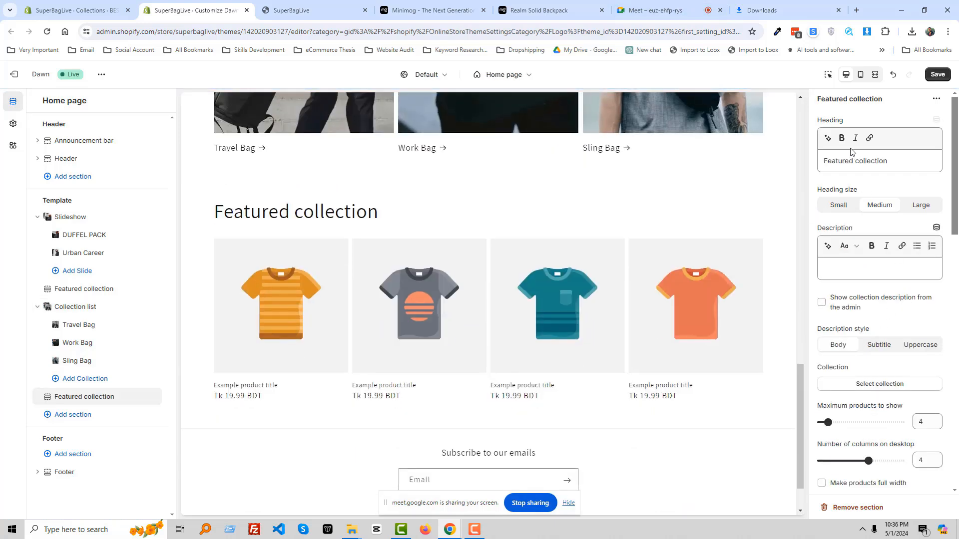
{"action": "key", "text": "ctrl+a"}
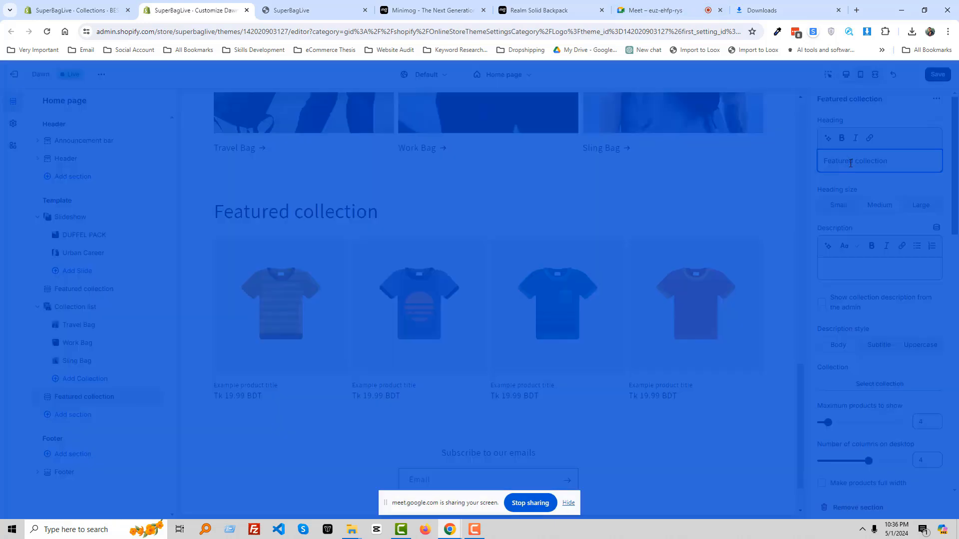
{"action": "left_click", "coordinate": [705, 494]}
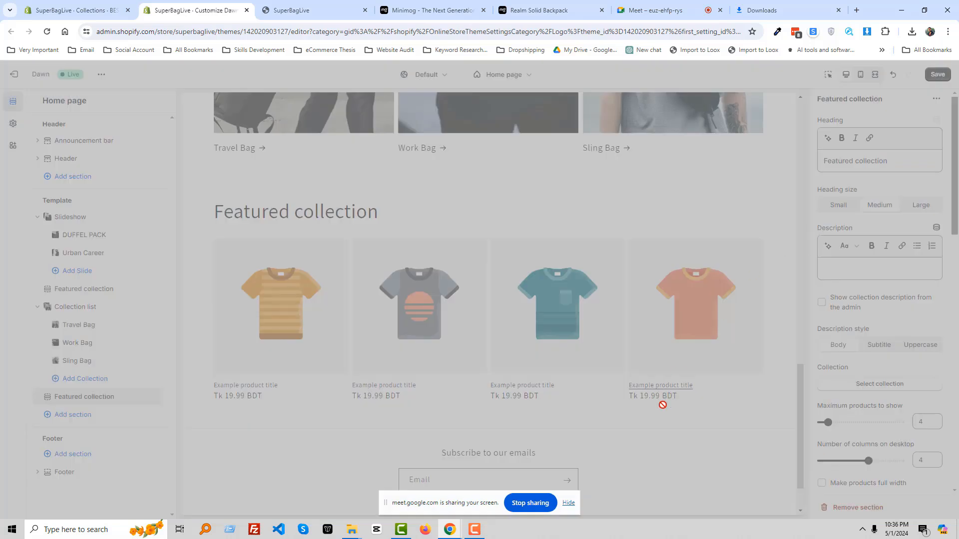
{"action": "left_click", "coordinate": [569, 503]}
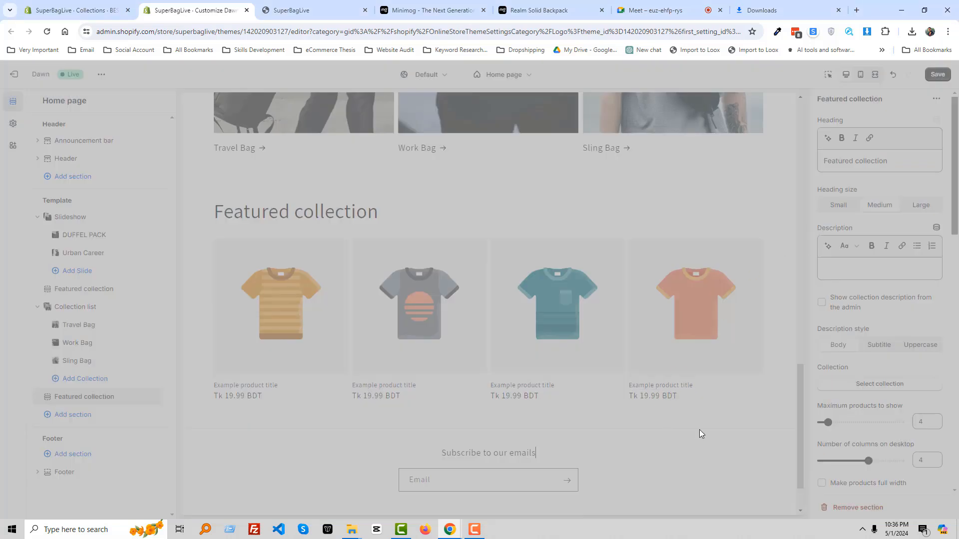
{"action": "key", "text": "F5"}
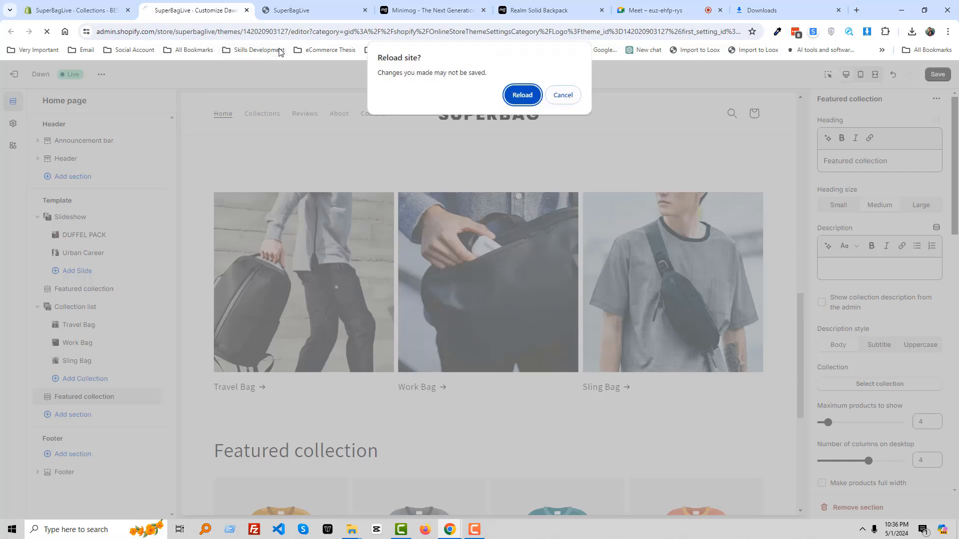
{"action": "left_click", "coordinate": [522, 95]}
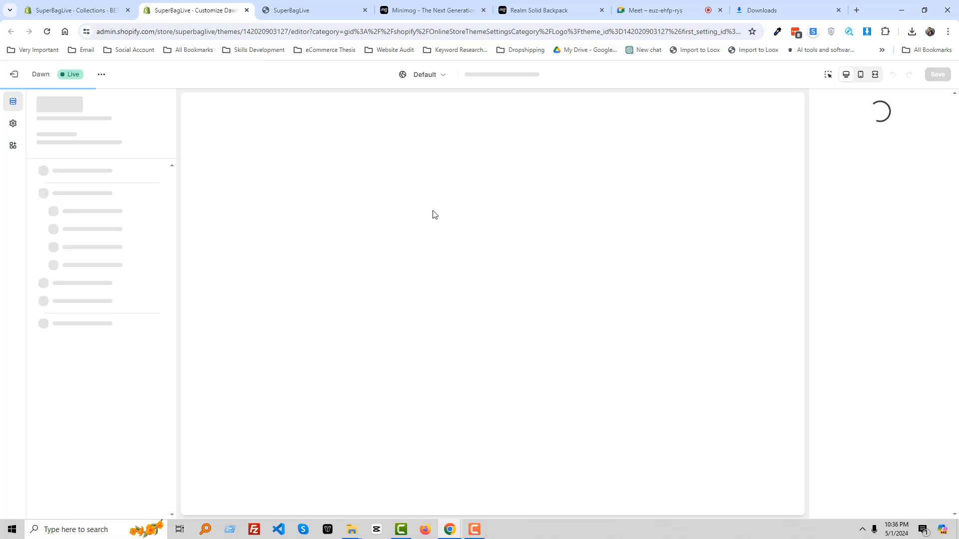
Add a Featured collection section below the Collection list on the home page and set its heading to BEST SELLERS
{"action": "scroll", "coordinate": [461, 300], "scroll_direction": "down", "scroll_amount": 5}
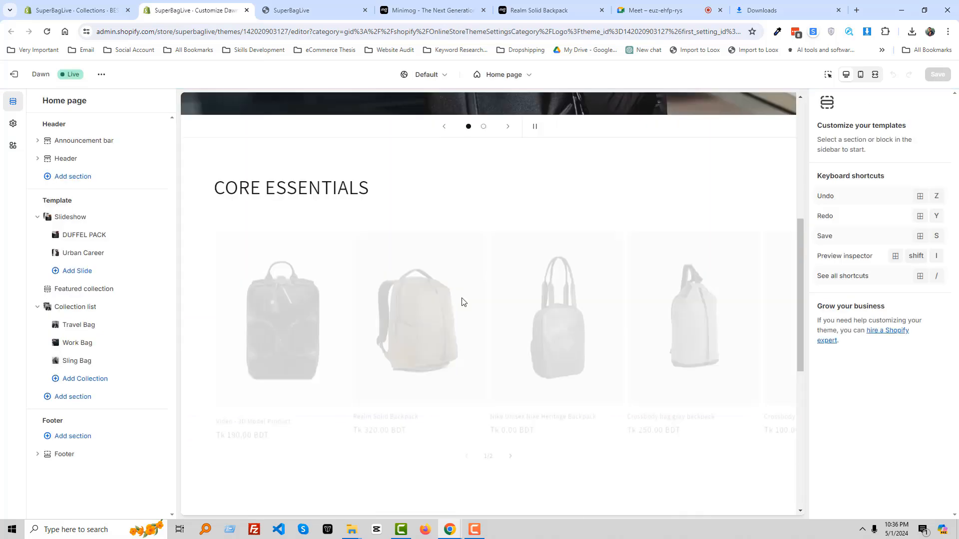
{"action": "scroll", "coordinate": [462, 301], "scroll_direction": "down", "scroll_amount": 8}
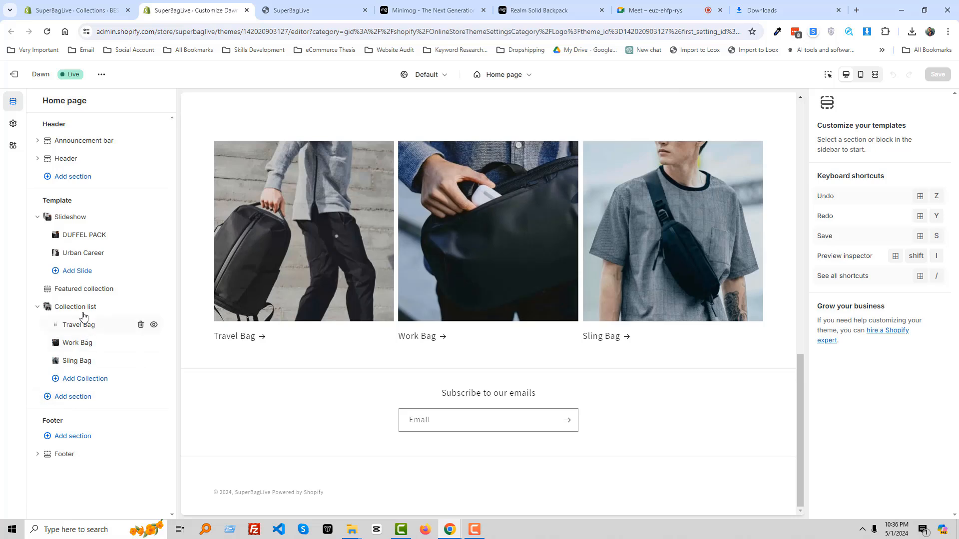
{"action": "left_click", "coordinate": [75, 398]}
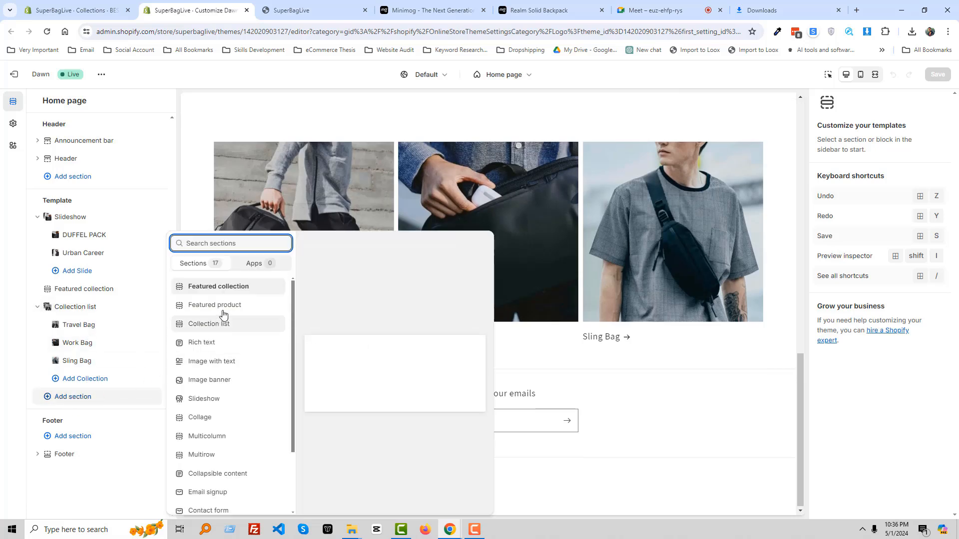
{"action": "left_click", "coordinate": [224, 290]}
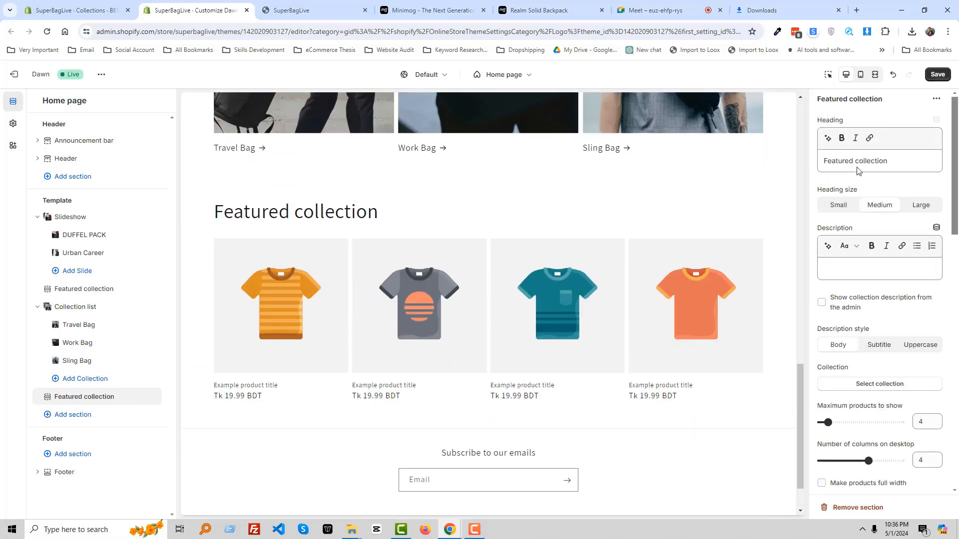
{"action": "triple_click", "coordinate": [858, 162]}
{"action": "type", "text": "BEST SELLERS"}
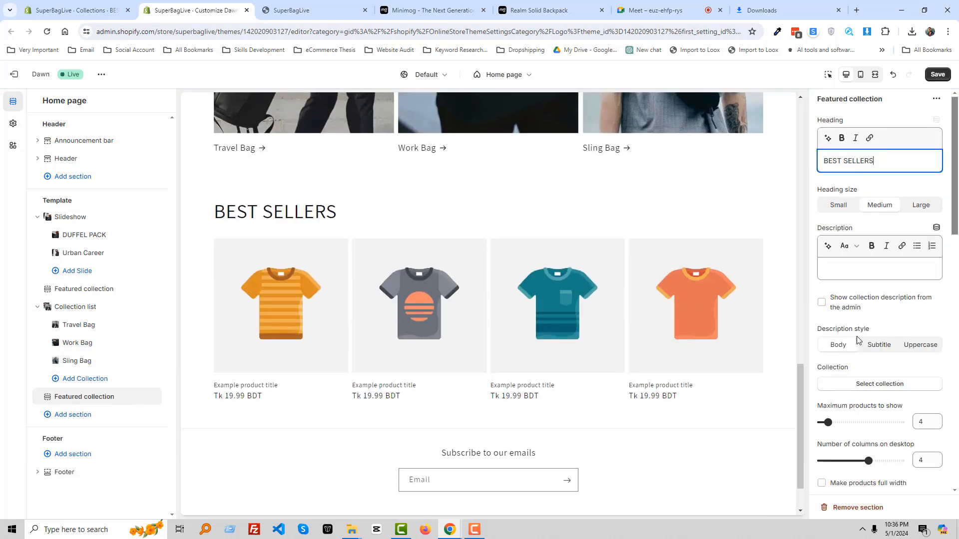
Assign the BEST SELLERS collection to the new Featured collection section
{"action": "scroll", "coordinate": [861, 256], "scroll_direction": "down", "scroll_amount": 2}
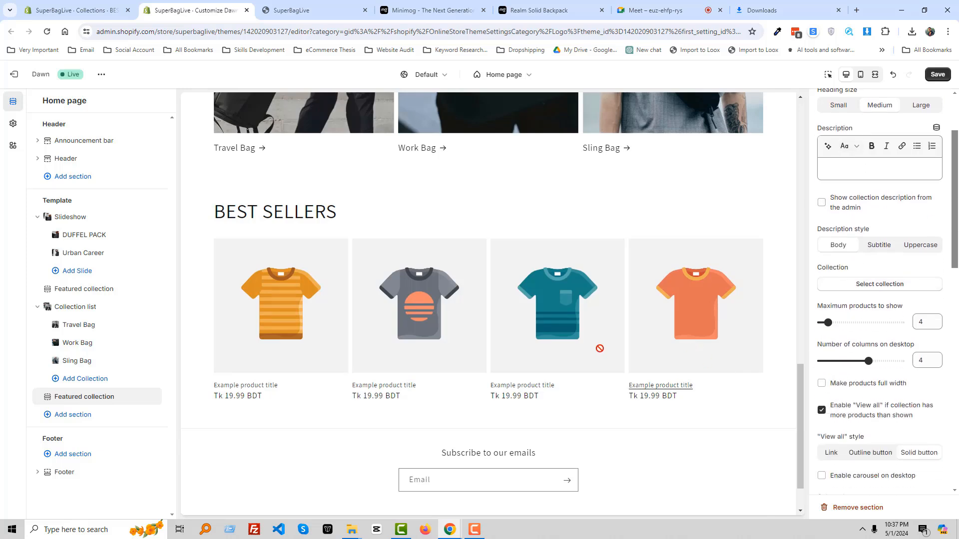
{"action": "left_click", "coordinate": [873, 292]}
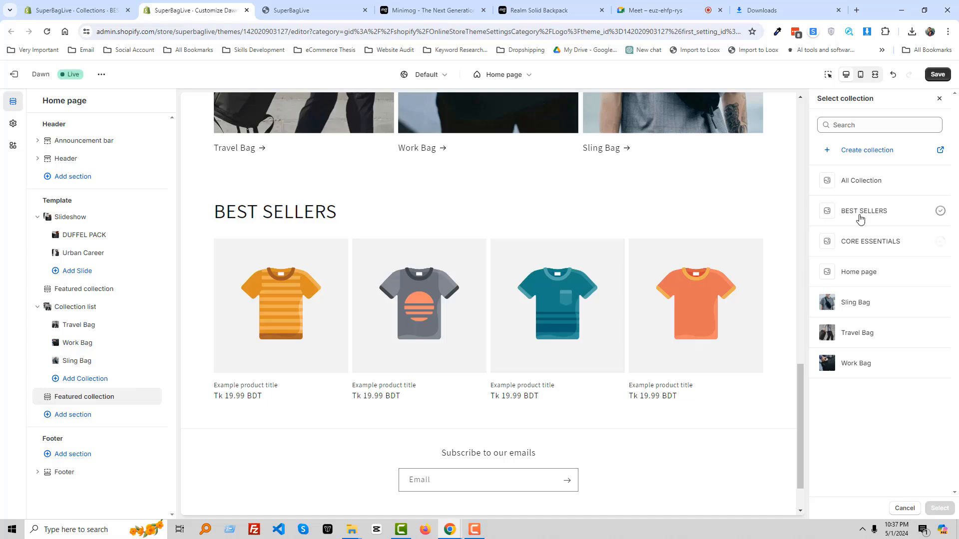
{"action": "left_click", "coordinate": [860, 212]}
{"action": "left_click", "coordinate": [940, 508]}
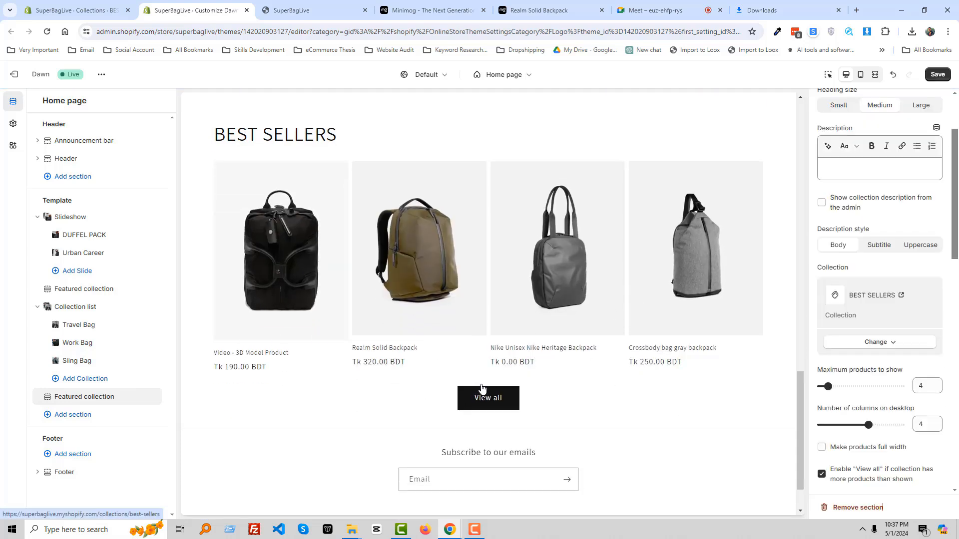
Turn off the "View all" option for the BEST SELLERS section and enable its carousel on desktop
{"action": "scroll", "coordinate": [859, 395], "scroll_direction": "down", "scroll_amount": 2}
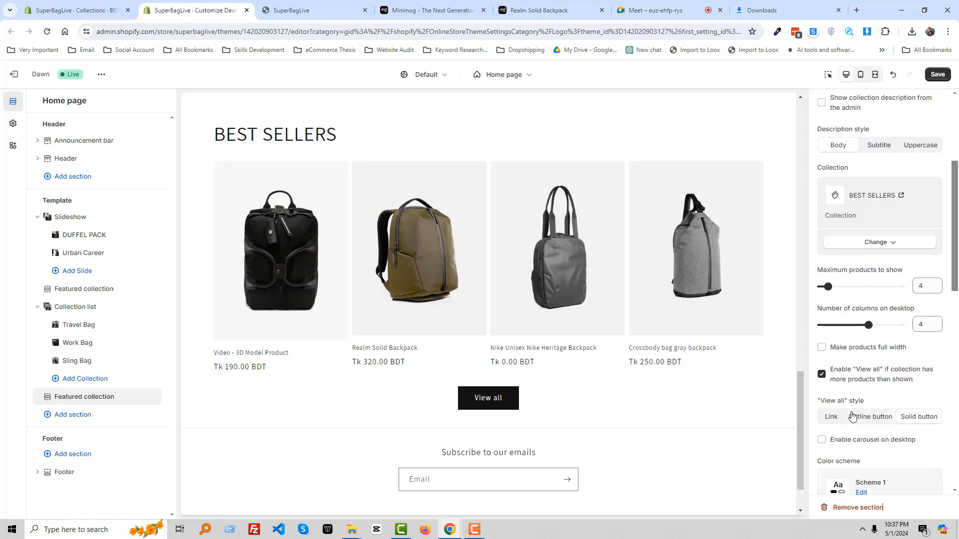
{"action": "left_click", "coordinate": [821, 375]}
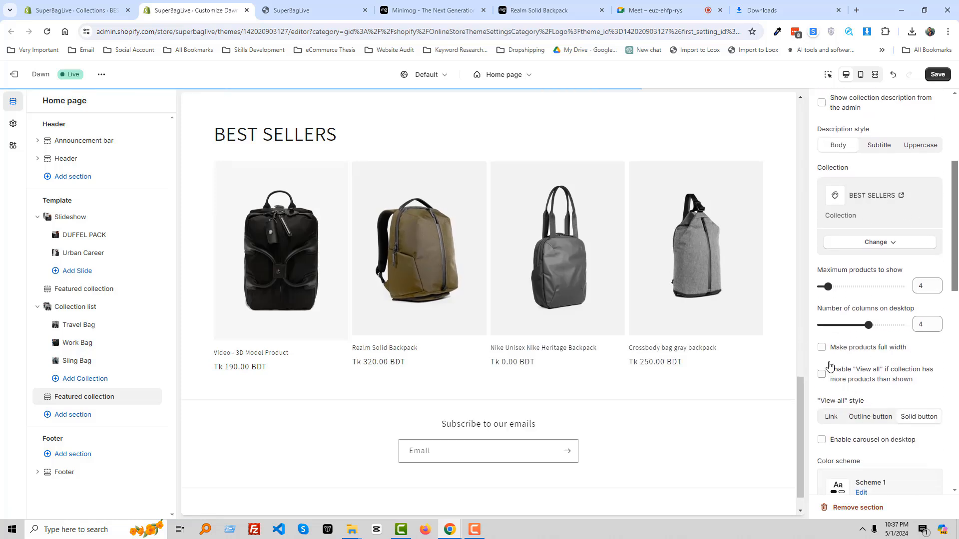
{"action": "scroll", "coordinate": [856, 391], "scroll_direction": "down", "scroll_amount": 1}
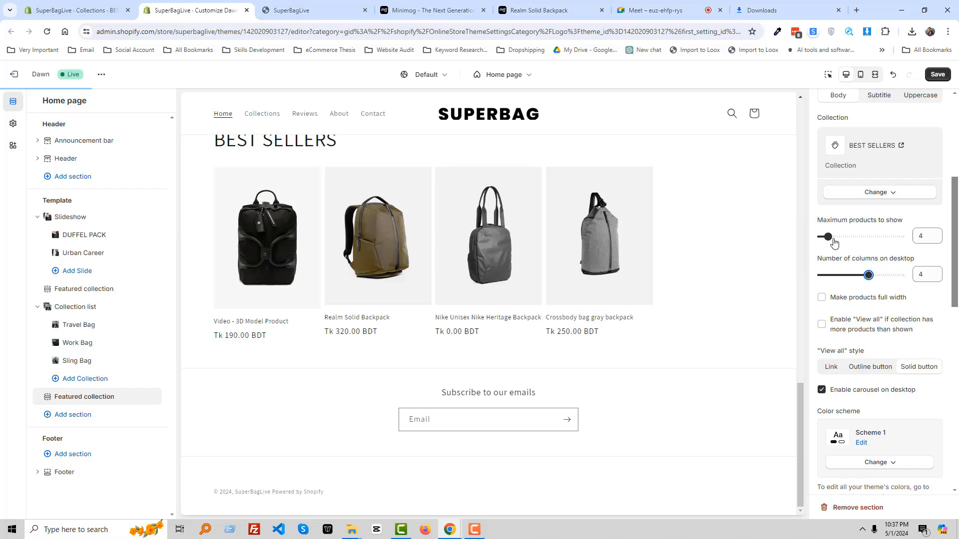
Set the BEST SELLERS section to a maximum of 6 products in 3 desktop columns, check its carousel in the preview, and save
{"action": "left_click_drag", "start_coordinate": [834, 240], "coordinate": [838, 238]}
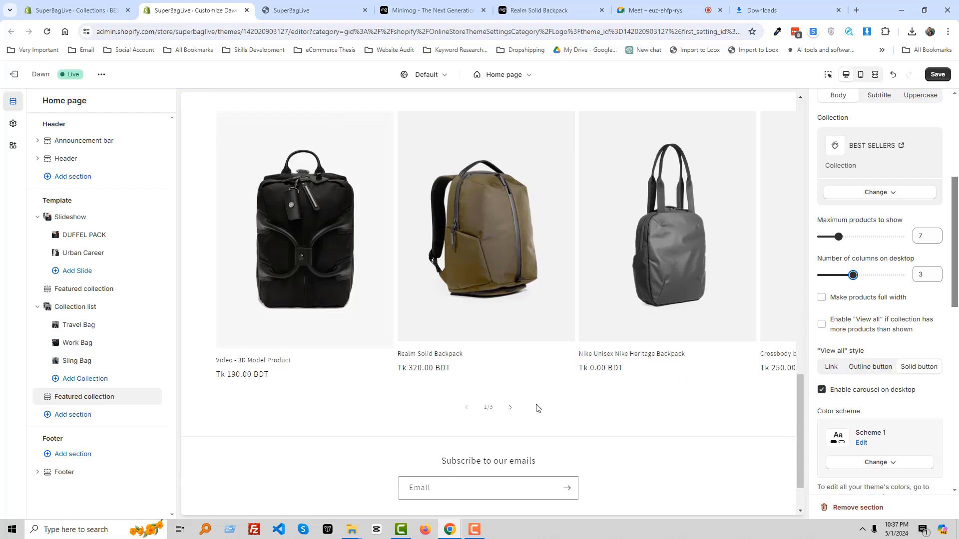
{"action": "left_click", "coordinate": [510, 407]}
{"action": "left_click", "coordinate": [509, 407]}
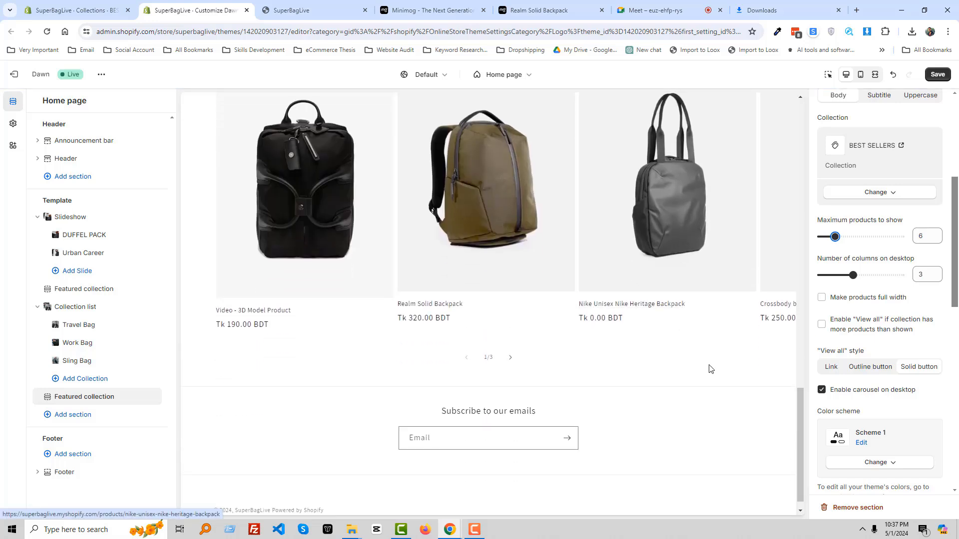
{"action": "left_click", "coordinate": [937, 75]}
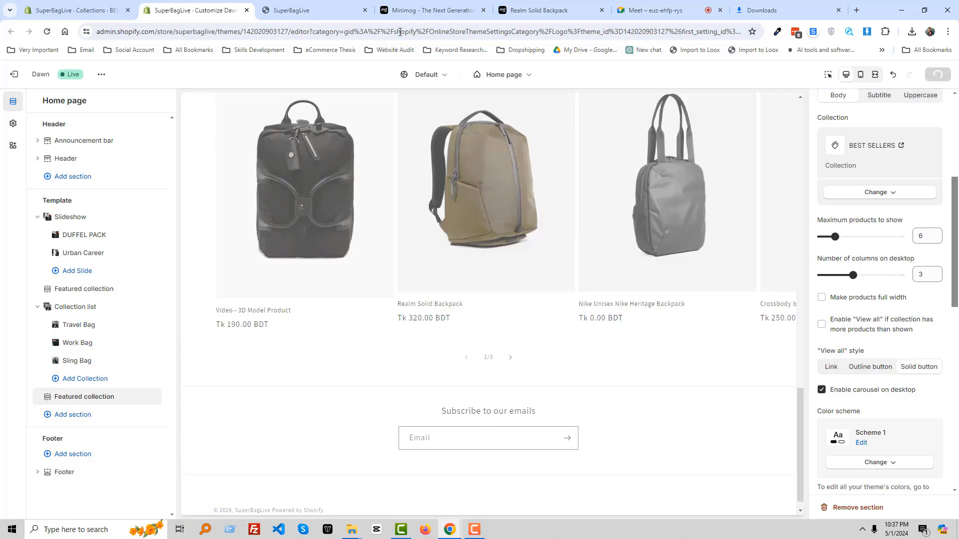
Check the storefront home page from the top and page back and forth through the CORE ESSENTIALS carousel
{"action": "left_click", "coordinate": [419, 10]}
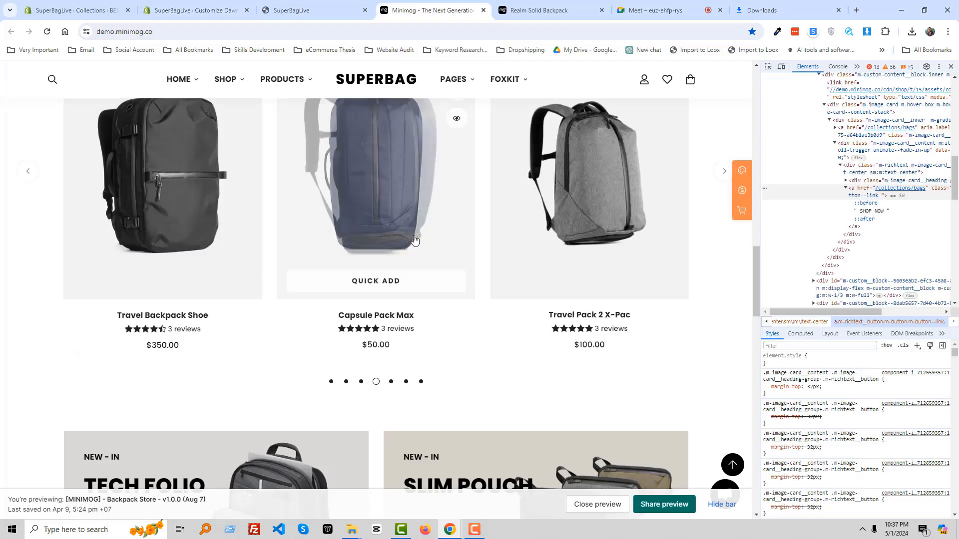
{"action": "left_click", "coordinate": [294, 9]}
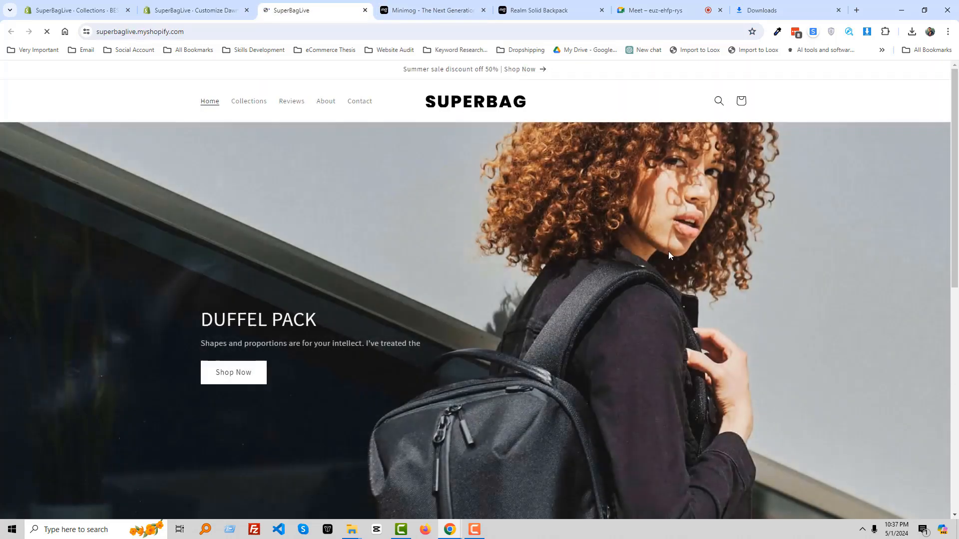
{"action": "scroll", "coordinate": [612, 256], "scroll_direction": "up", "scroll_amount": 10}
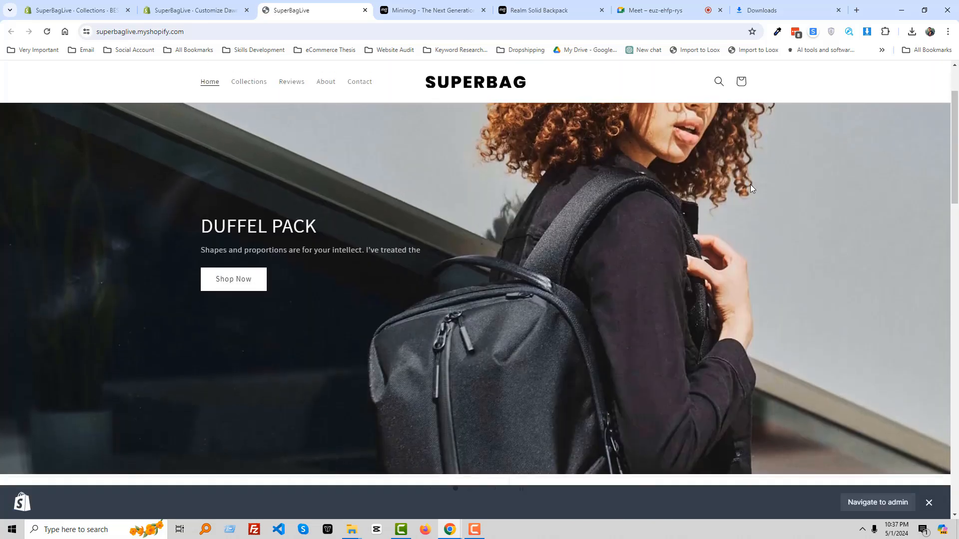
{"action": "scroll", "coordinate": [810, 216], "scroll_direction": "down", "scroll_amount": 5}
{"action": "scroll", "coordinate": [813, 218], "scroll_direction": "down", "scroll_amount": 4}
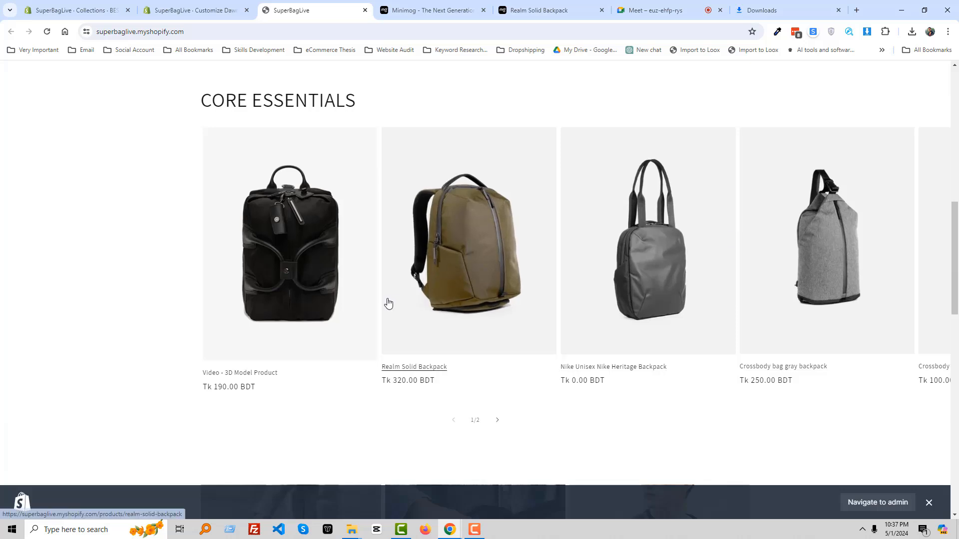
{"action": "left_click", "coordinate": [496, 422]}
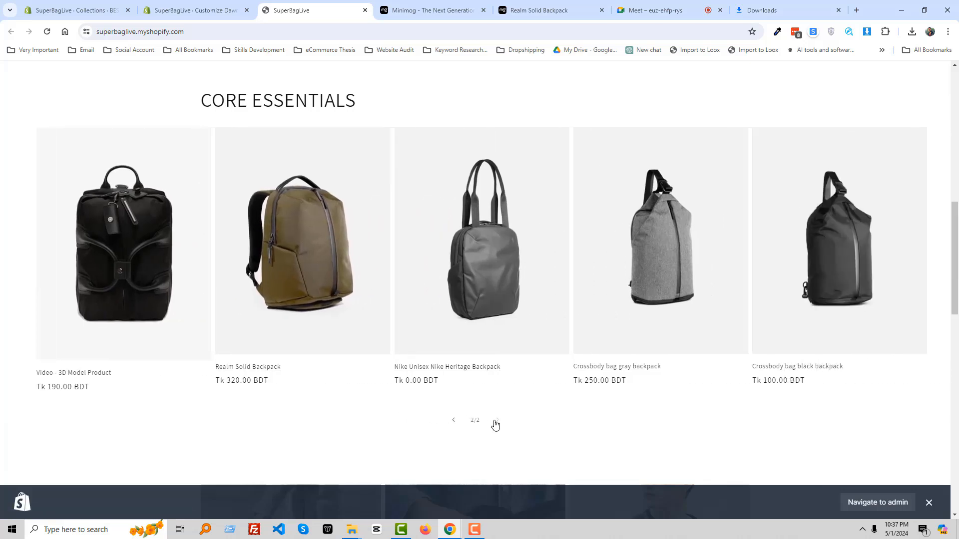
{"action": "left_click", "coordinate": [452, 424]}
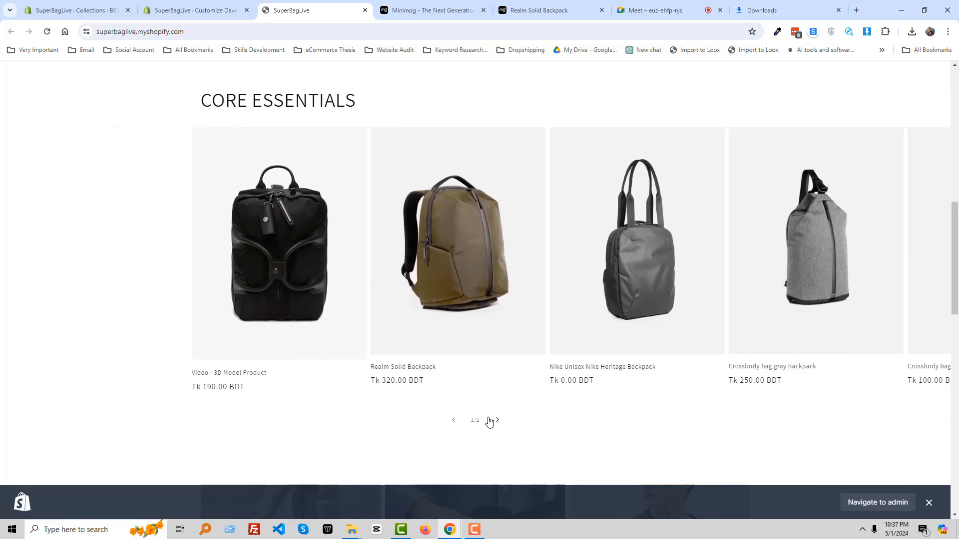
{"action": "left_click", "coordinate": [496, 422]}
Review the storefront's collection list and page back and forth through the BEST SELLERS carousel
{"action": "scroll", "coordinate": [496, 423], "scroll_direction": "down", "scroll_amount": 10}
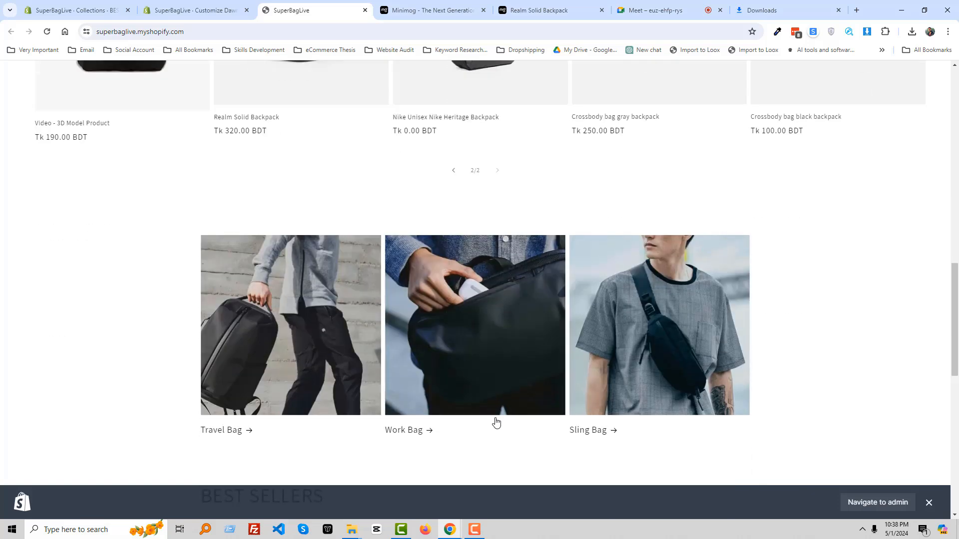
{"action": "scroll", "coordinate": [452, 403], "scroll_direction": "down", "scroll_amount": 4}
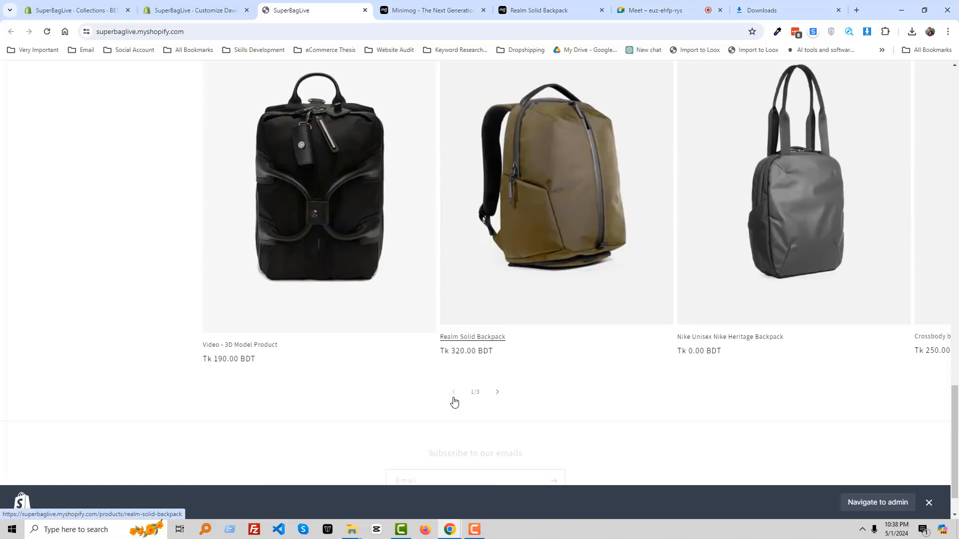
{"action": "left_click", "coordinate": [497, 395]}
{"action": "left_click", "coordinate": [497, 394]}
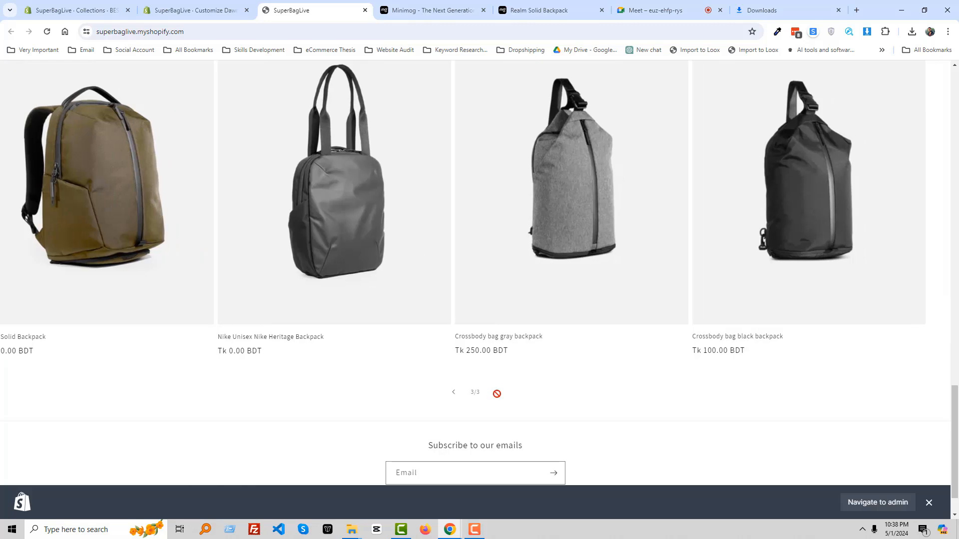
{"action": "left_click", "coordinate": [453, 393]}
{"action": "left_click", "coordinate": [453, 393]}
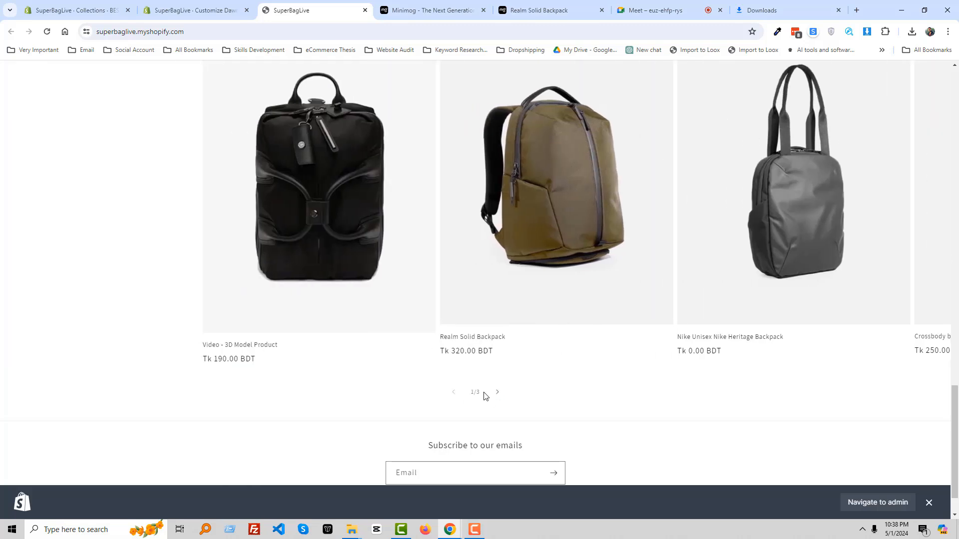
{"action": "left_click", "coordinate": [497, 394]}
{"action": "scroll", "coordinate": [496, 390], "scroll_direction": "up", "scroll_amount": 4}
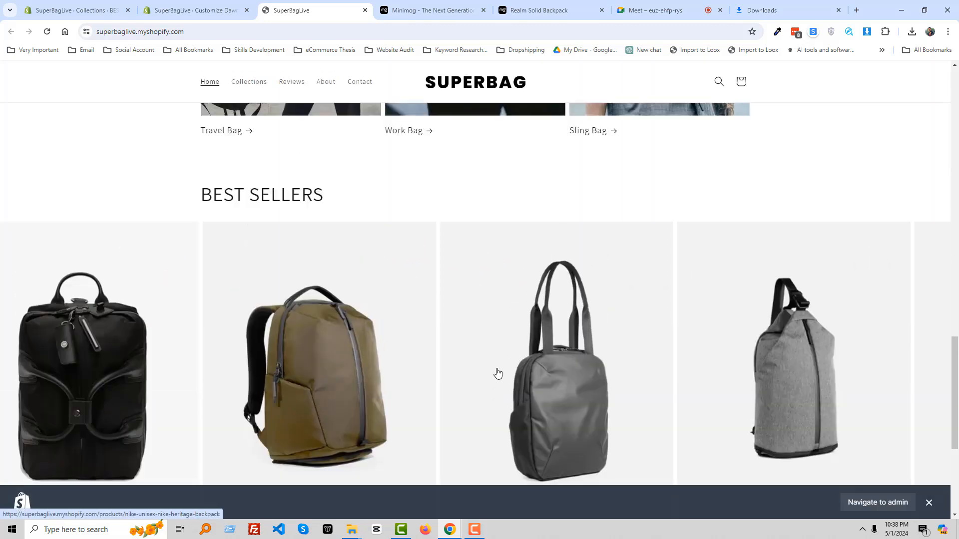
Examine the demo's TECH FOLIO and SLIM POUCH banners, and open the section choices below BEST SELLERS in the theme editor
{"action": "left_click", "coordinate": [449, 9]}
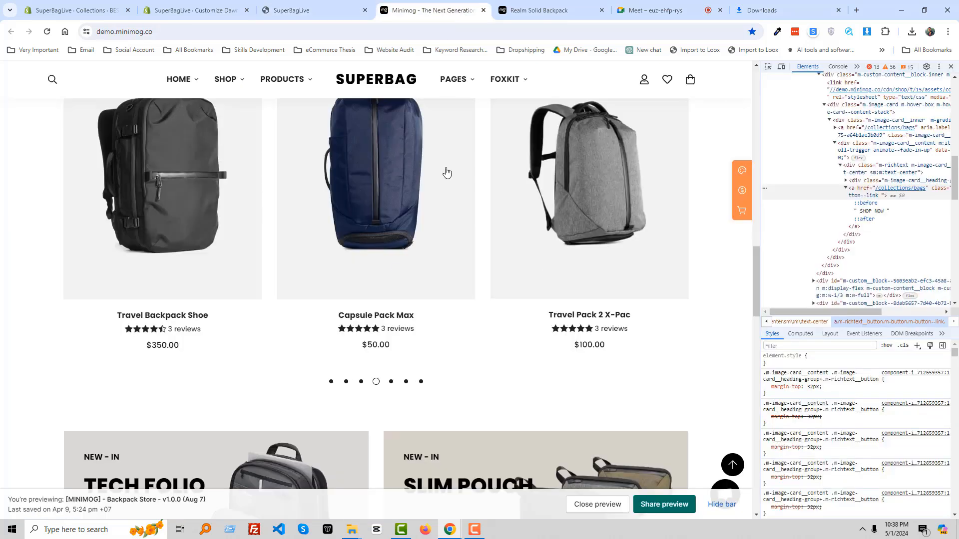
{"action": "scroll", "coordinate": [447, 210], "scroll_direction": "down", "scroll_amount": 5}
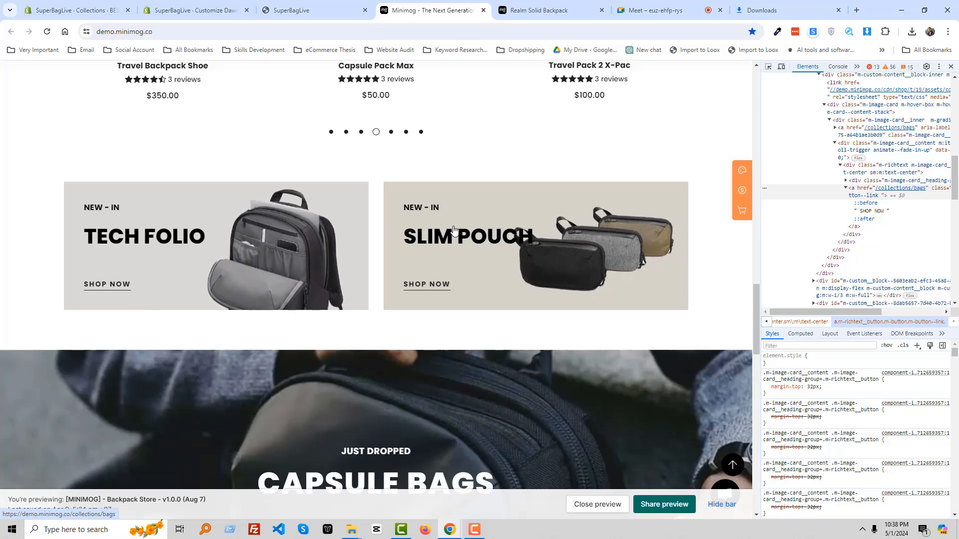
{"action": "left_click", "coordinate": [62, 9]}
{"action": "left_click", "coordinate": [220, 8]}
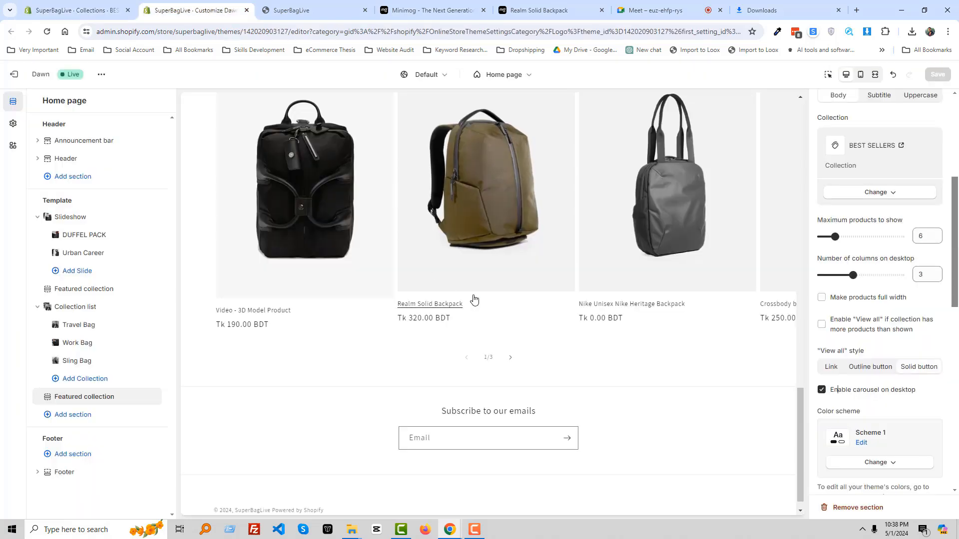
{"action": "left_click", "coordinate": [90, 416]}
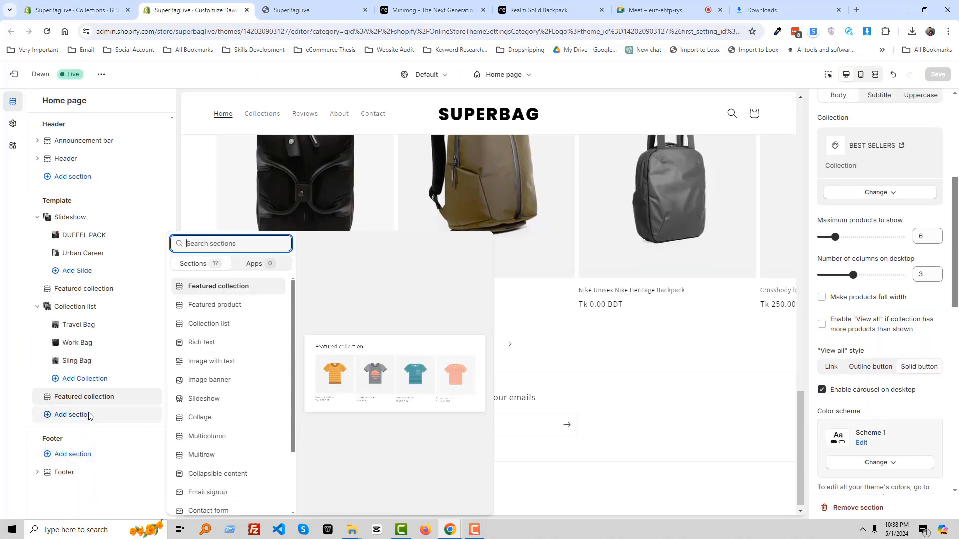
Mark out the demo's TECH FOLIO banner with a screen capture, compare its size with SLIM POUCH, and copy the capture
{"action": "left_click", "coordinate": [427, 10]}
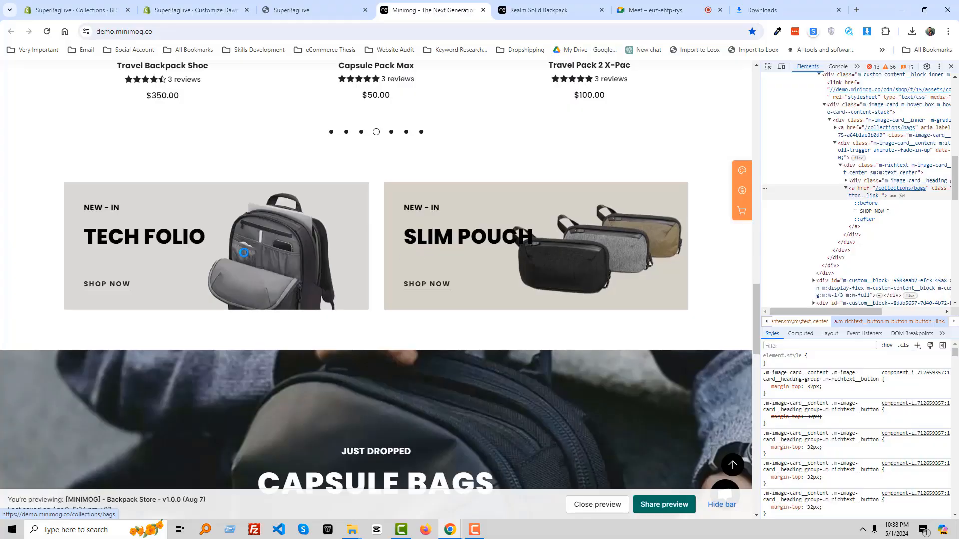
{"action": "key", "text": "Print"}
{"action": "left_click_drag", "start_coordinate": [57, 173], "coordinate": [368, 313]}
{"action": "left_click_drag", "start_coordinate": [285, 262], "coordinate": [607, 266]}
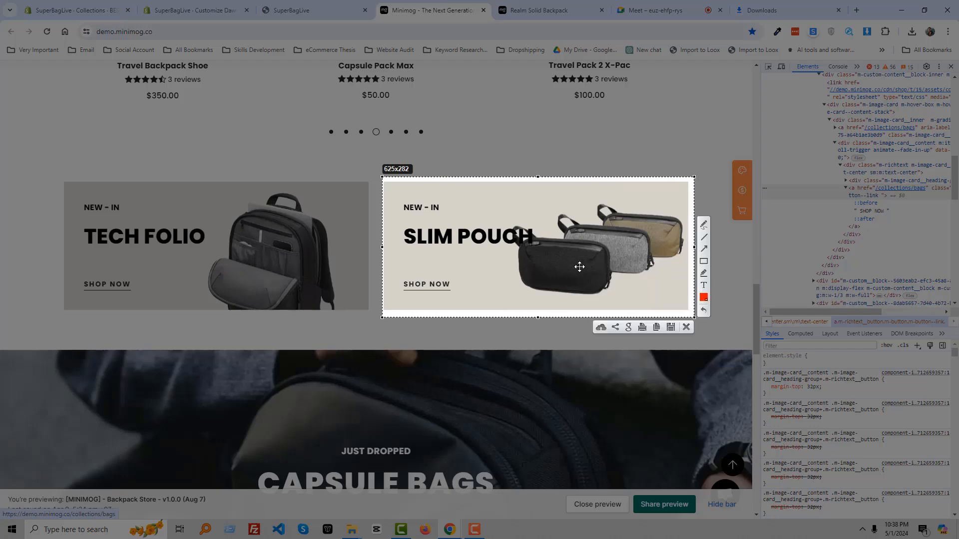
{"action": "key", "text": "ctrl+c"}
Add an Image with text section below the BEST SELLERS section and open its heading block
{"action": "left_click", "coordinate": [208, 7]}
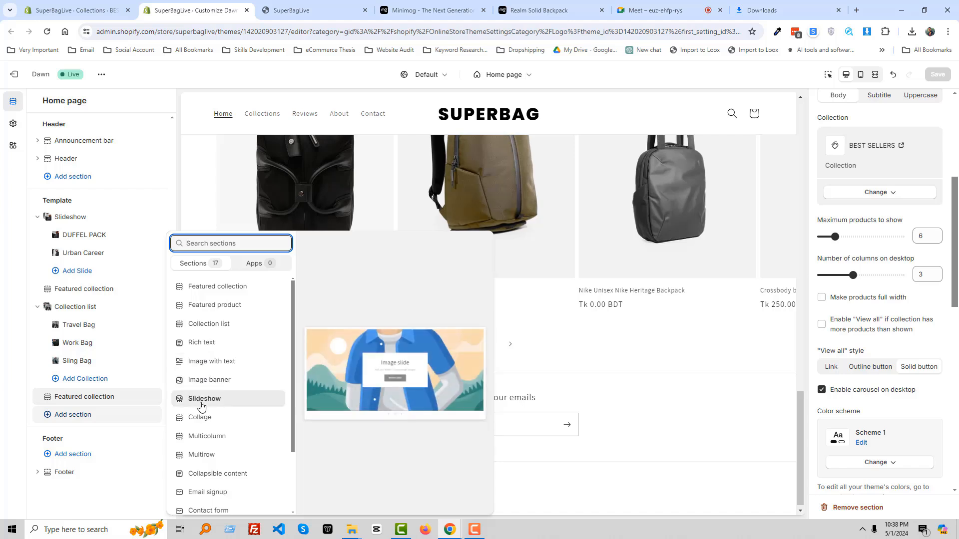
{"action": "scroll", "coordinate": [197, 423], "scroll_direction": "down", "scroll_amount": 1}
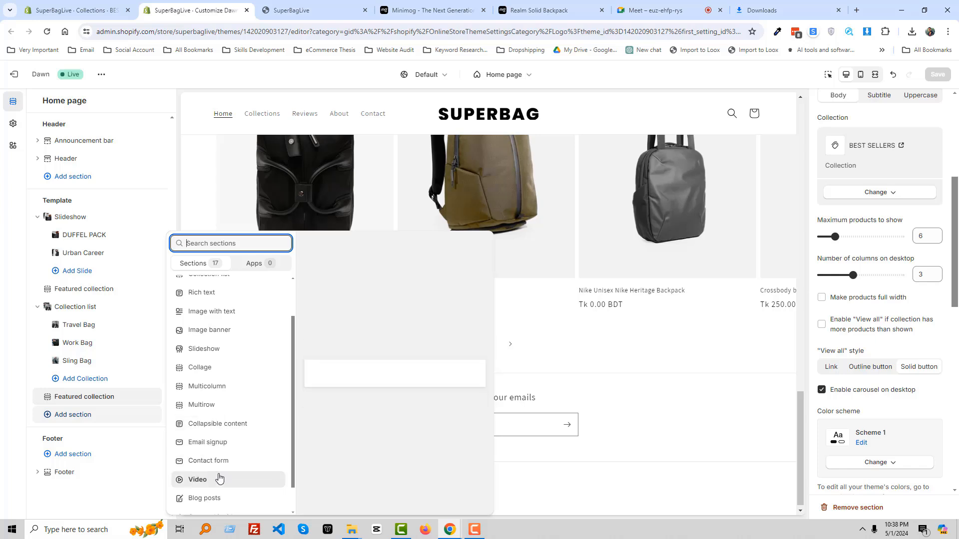
{"action": "scroll", "coordinate": [214, 481], "scroll_direction": "down", "scroll_amount": 2}
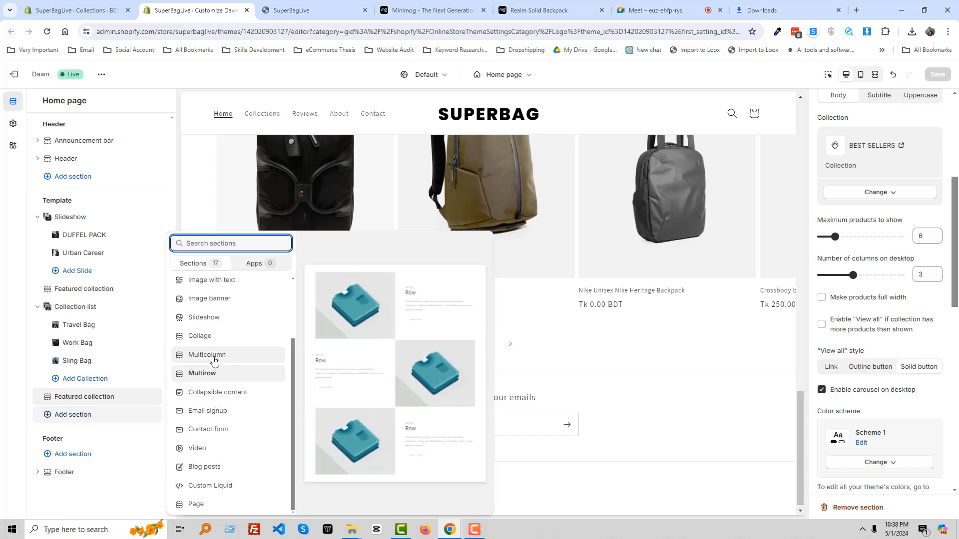
{"action": "left_click", "coordinate": [218, 281]}
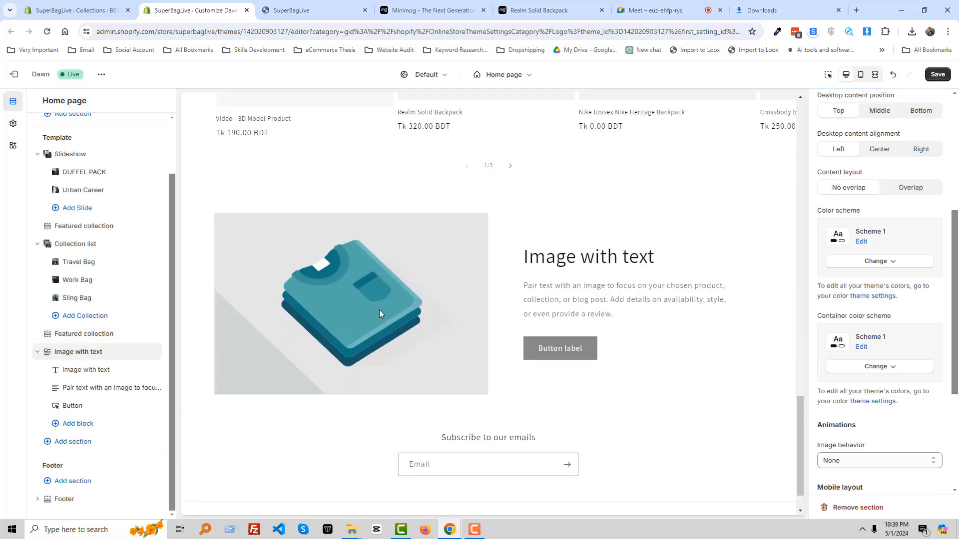
{"action": "left_click", "coordinate": [91, 372]}
Inspect the demo's TECH FOLIO banner image in the developer tools, and return to the theme editor
{"action": "left_click", "coordinate": [287, 10]}
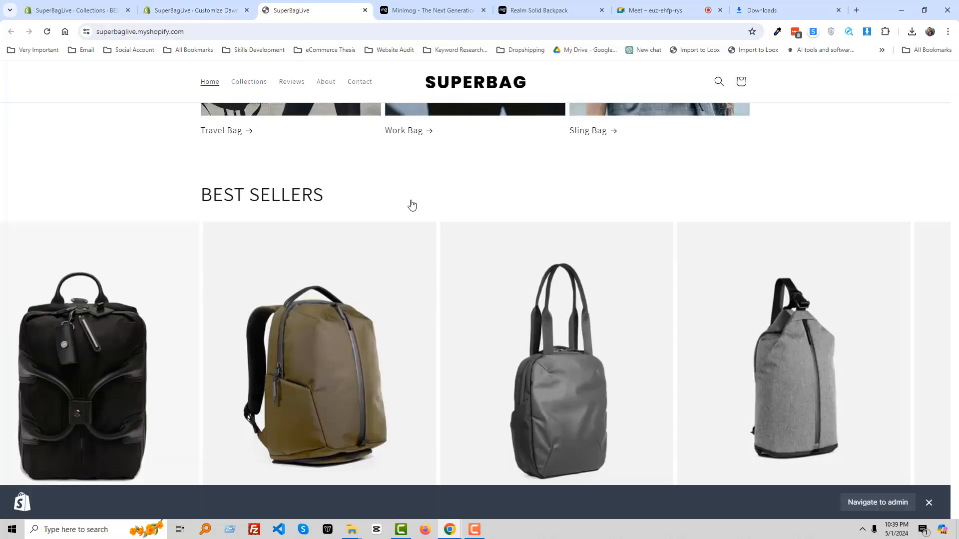
{"action": "left_click", "coordinate": [429, 10]}
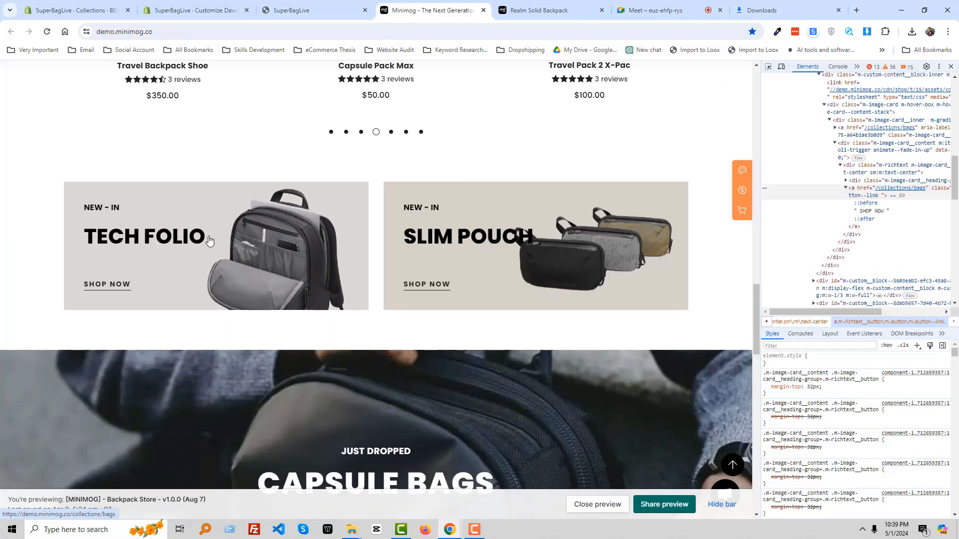
{"action": "key", "text": "ctrl+shift+c"}
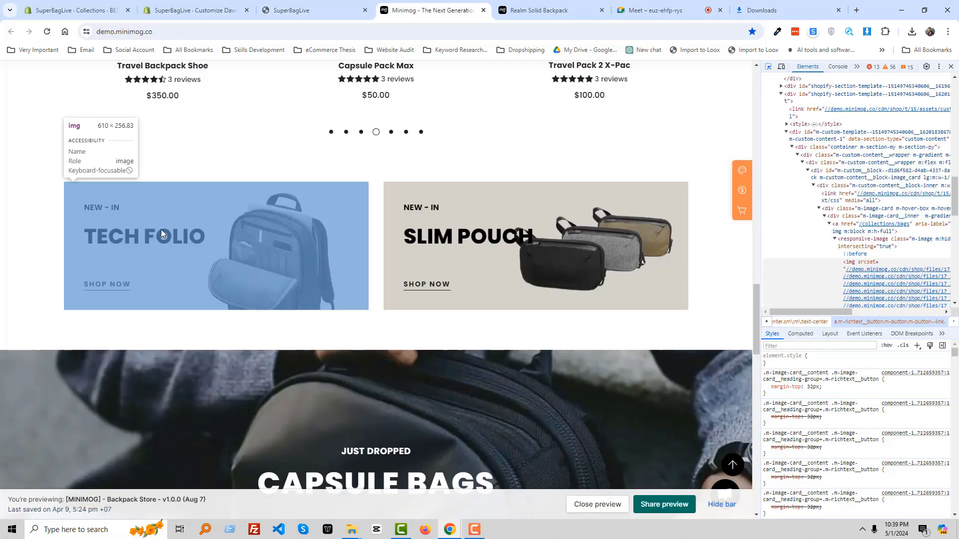
{"action": "left_click", "coordinate": [161, 230]}
{"action": "mouse_move", "coordinate": [876, 195]}
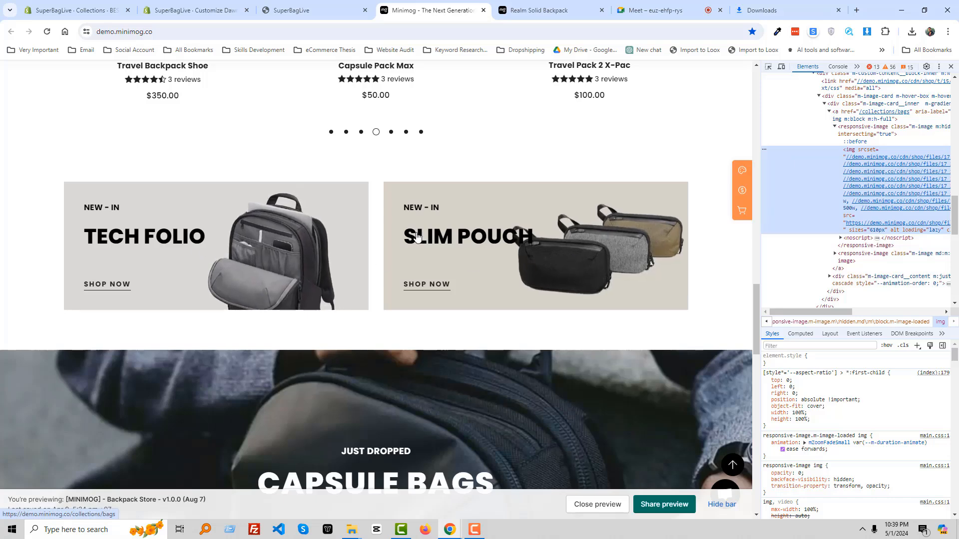
{"action": "left_click", "coordinate": [197, 7]}
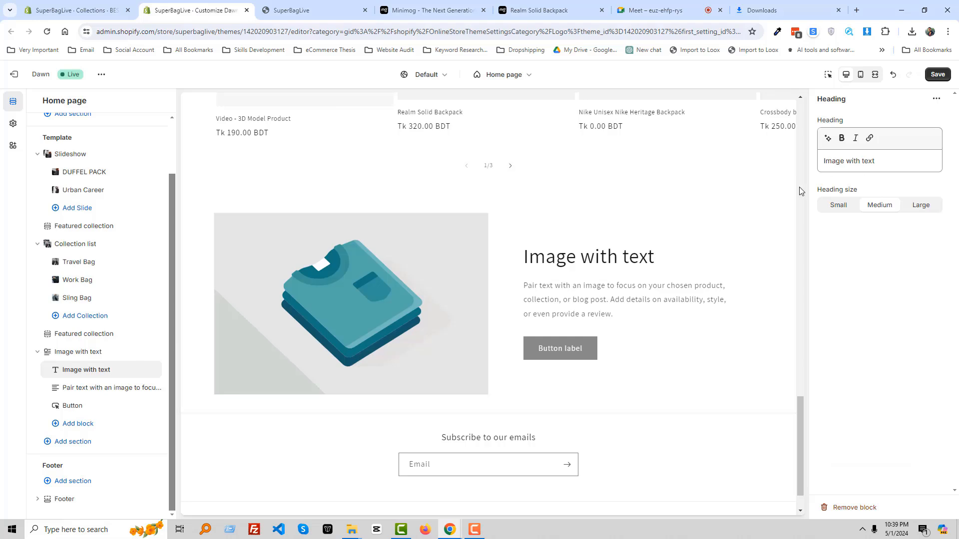
Open the image choices for the Image with text section and bring the Super Bag Store folder window in front of them
{"action": "left_click", "coordinate": [81, 355]}
{"action": "scroll", "coordinate": [872, 276], "scroll_direction": "up", "scroll_amount": 5}
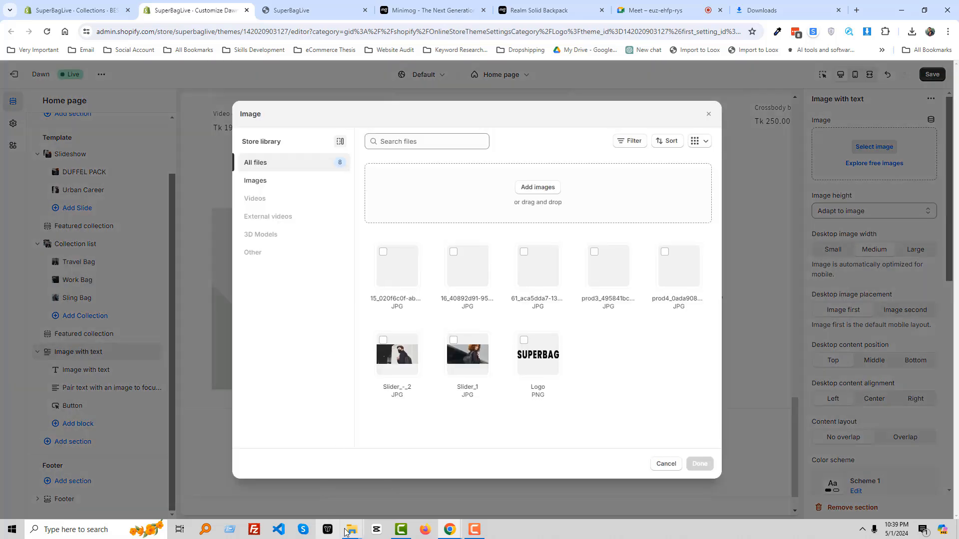
{"action": "mouse_move", "coordinate": [351, 529]}
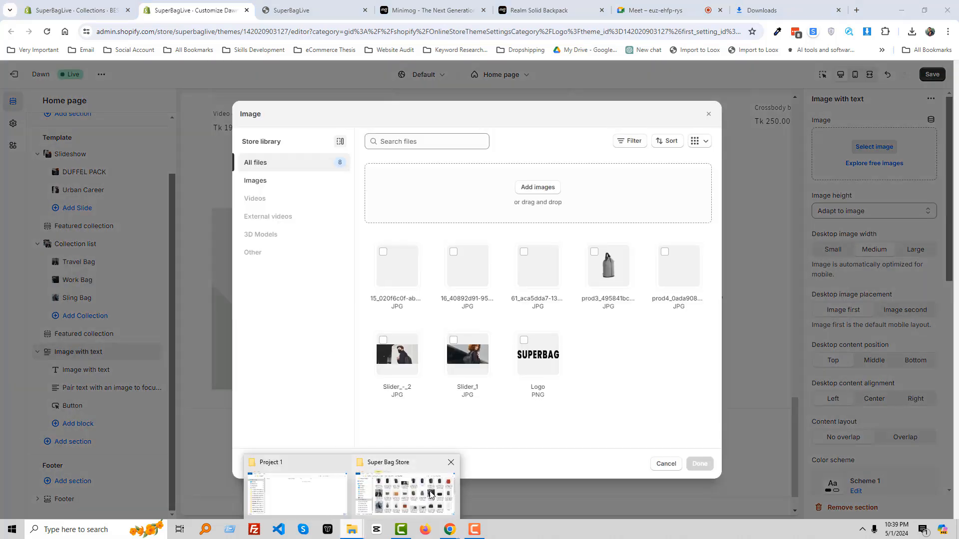
{"action": "left_click", "coordinate": [425, 493]}
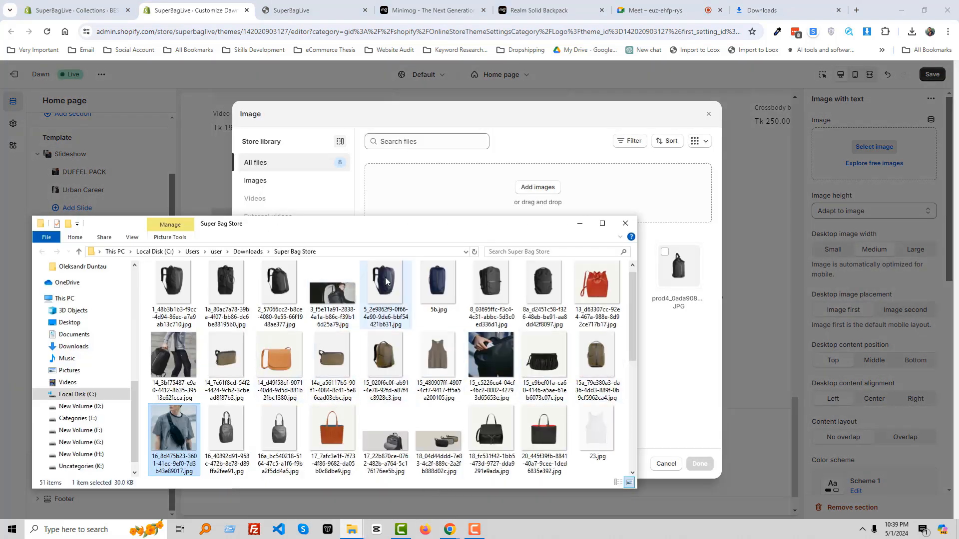
{"action": "left_click_drag", "start_coordinate": [393, 231], "coordinate": [814, 178]}
{"action": "left_click_drag", "start_coordinate": [715, 178], "coordinate": [684, 177]}
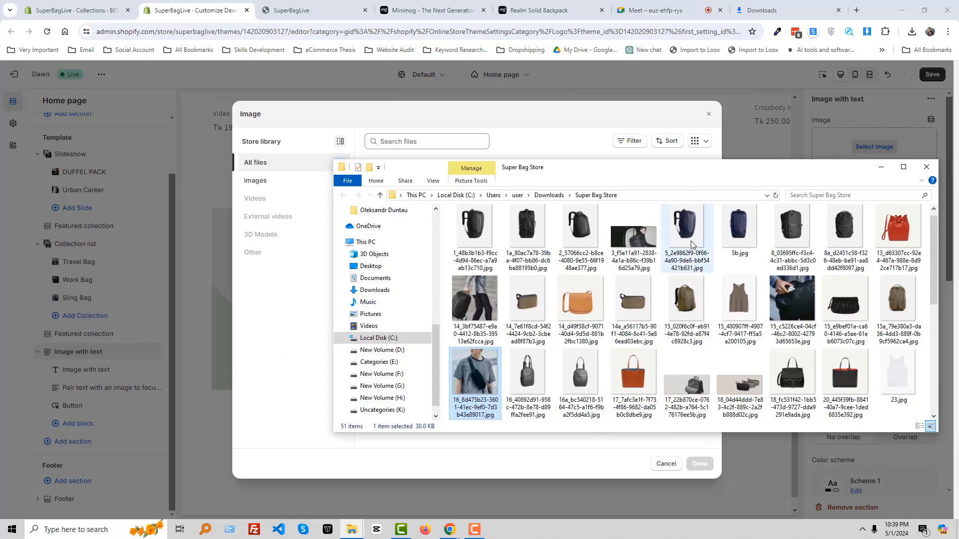
Look through the Super Bag Store folder for the backpack image used in the demo's TECH FOLIO banner, checking against the demo page
{"action": "scroll", "coordinate": [624, 345], "scroll_direction": "down", "scroll_amount": 2}
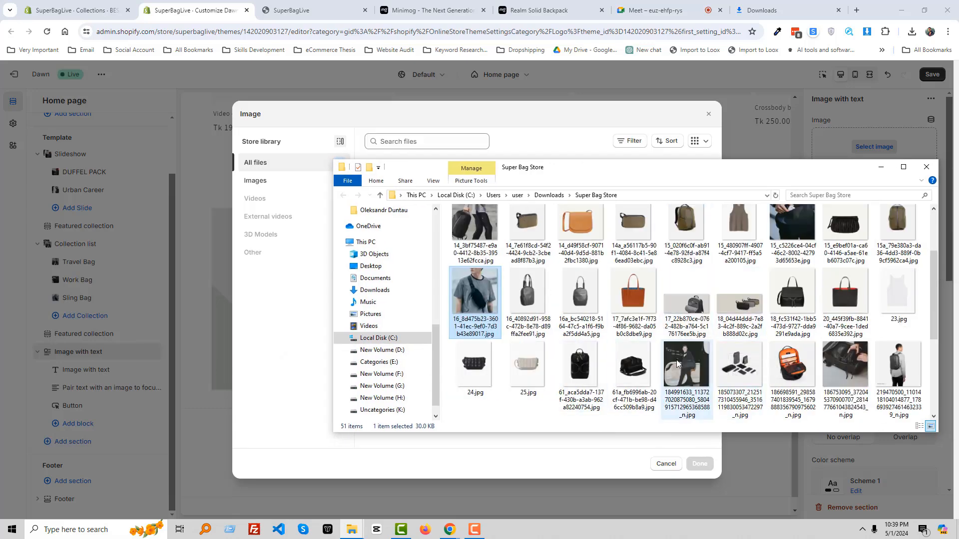
{"action": "scroll", "coordinate": [685, 345], "scroll_direction": "down", "scroll_amount": 4}
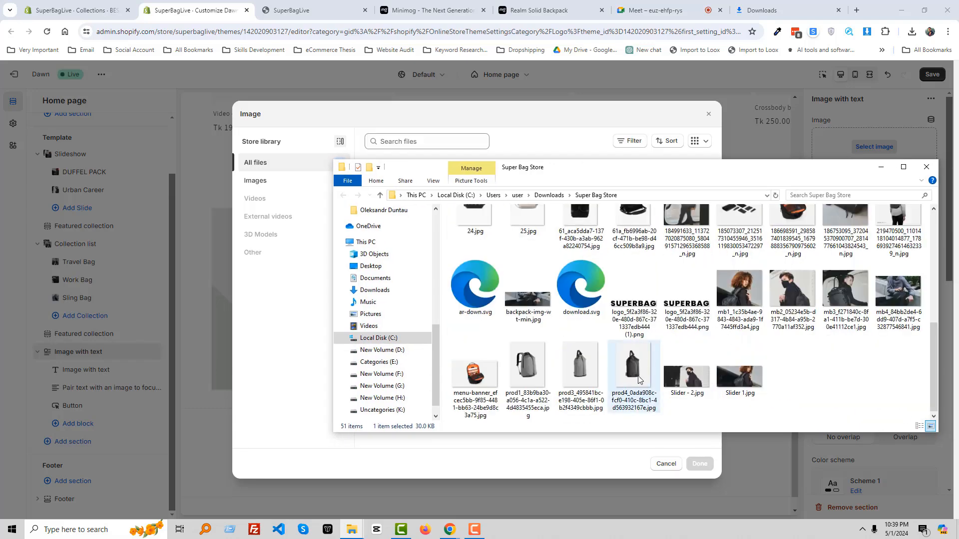
{"action": "scroll", "coordinate": [552, 327], "scroll_direction": "up", "scroll_amount": 1}
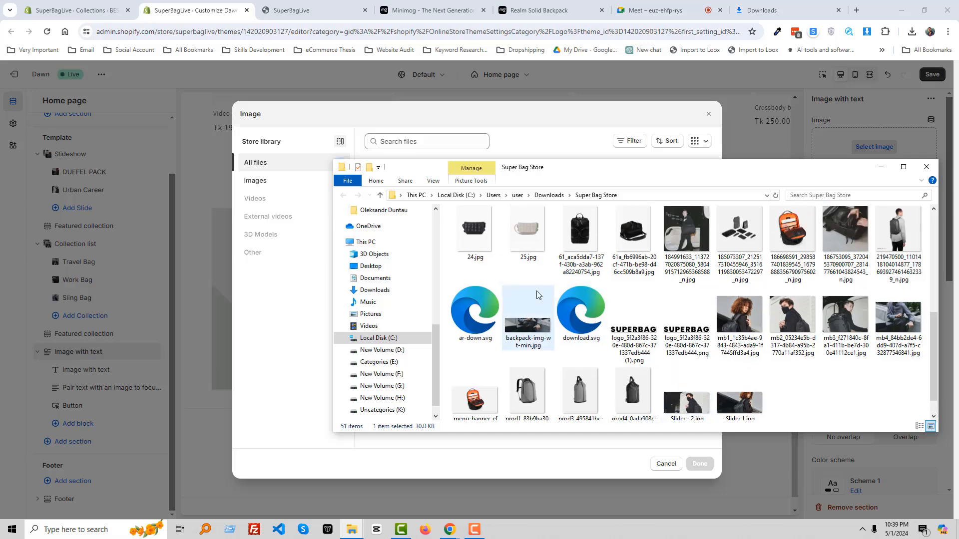
{"action": "left_click", "coordinate": [429, 10]}
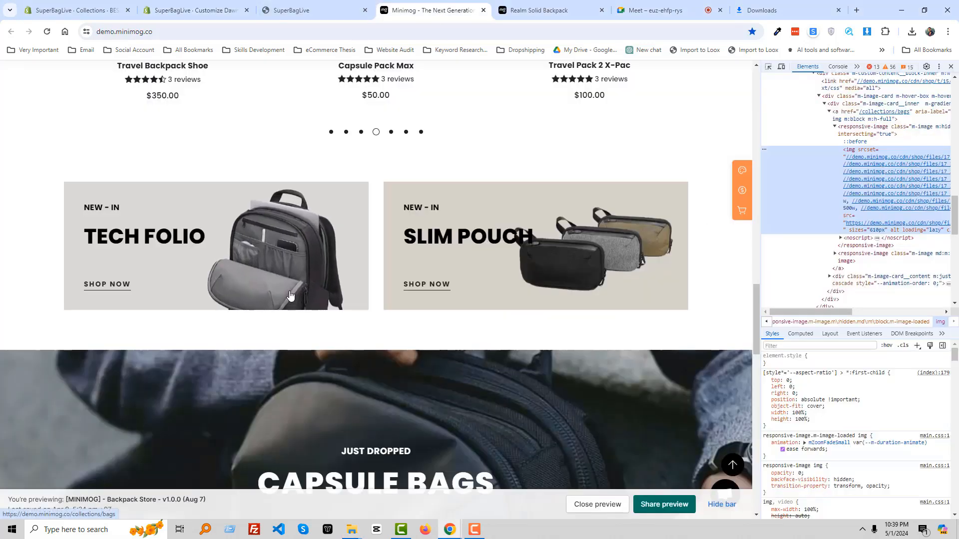
{"action": "left_click", "coordinate": [170, 7]}
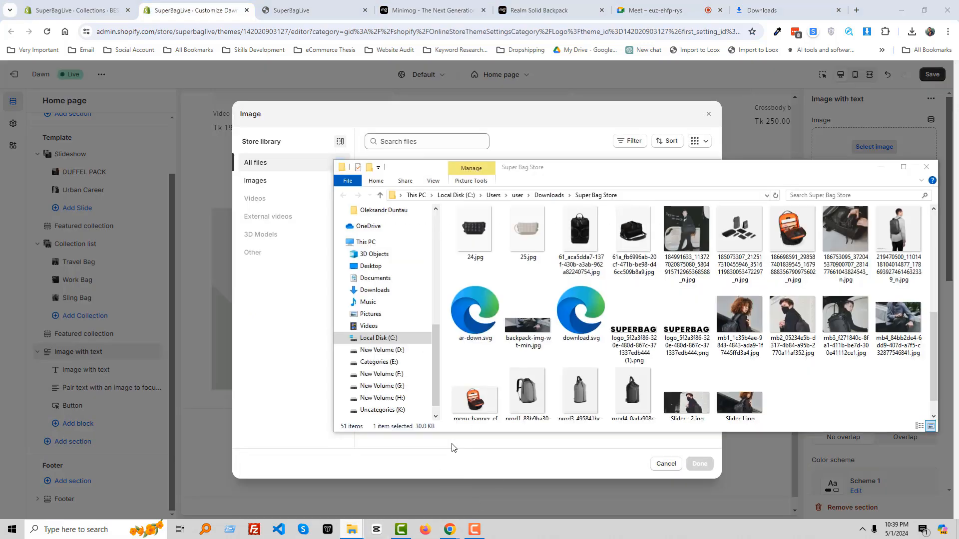
{"action": "left_click", "coordinate": [352, 529]}
{"action": "scroll", "coordinate": [632, 385], "scroll_direction": "down", "scroll_amount": 1}
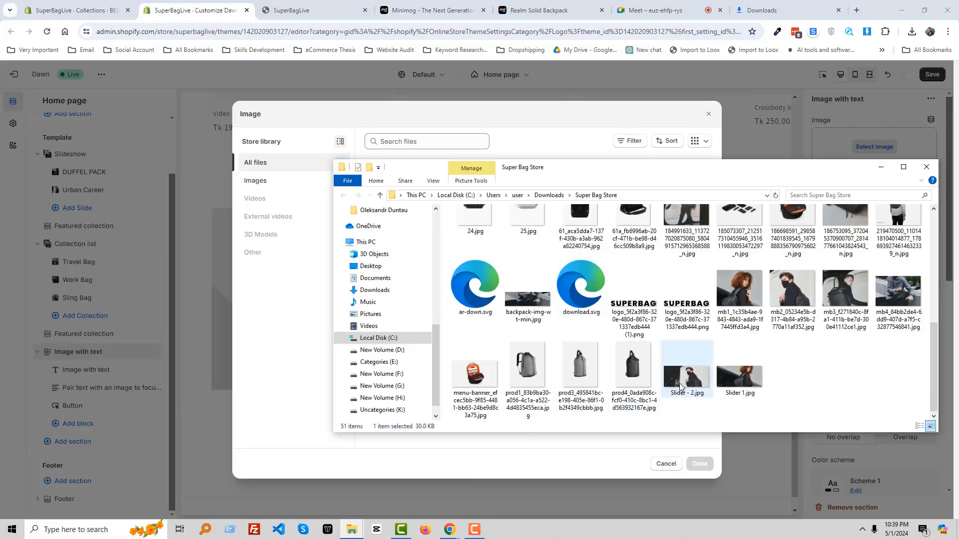
{"action": "scroll", "coordinate": [683, 387], "scroll_direction": "up", "scroll_amount": 1}
{"action": "scroll", "coordinate": [680, 387], "scroll_direction": "up", "scroll_amount": 3}
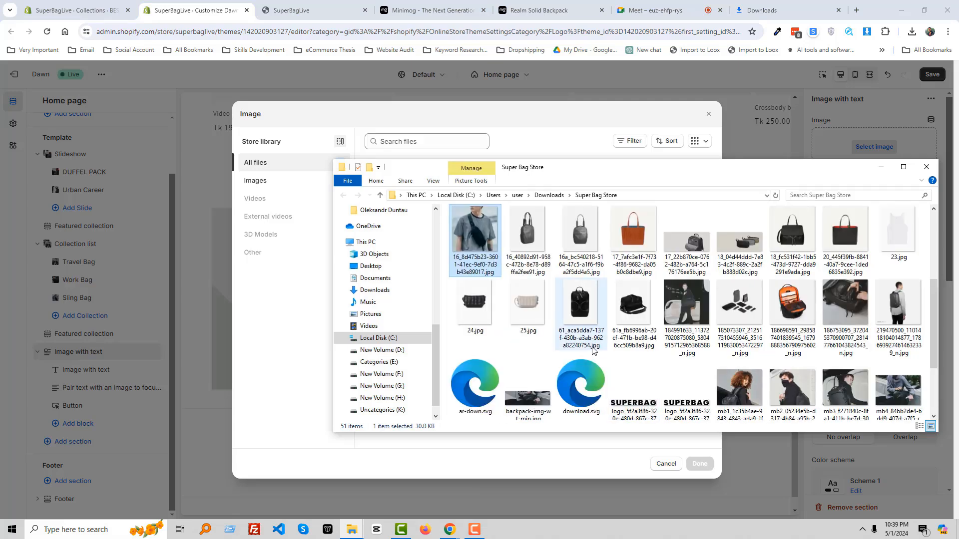
{"action": "scroll", "coordinate": [593, 351], "scroll_direction": "up", "scroll_amount": 3}
{"action": "scroll", "coordinate": [594, 351], "scroll_direction": "up", "scroll_amount": 3}
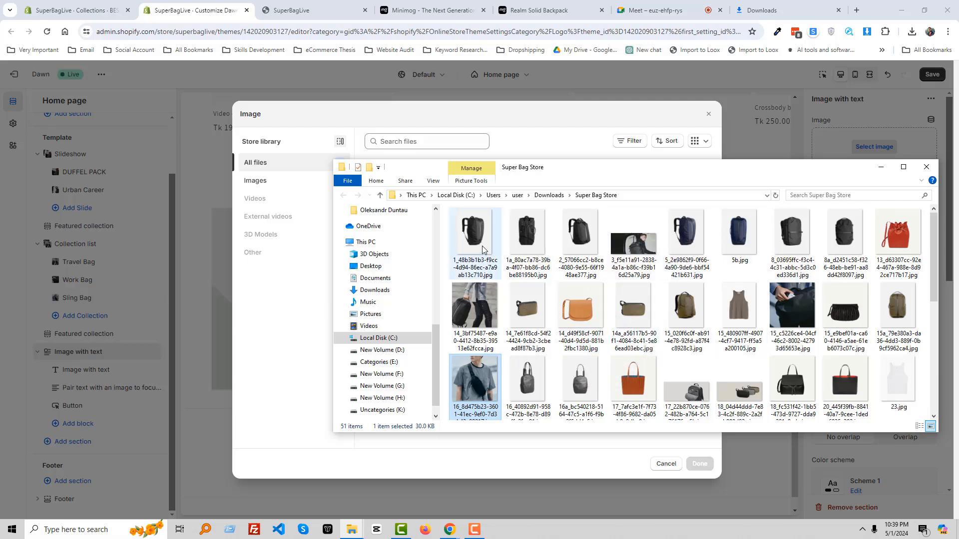
Upload the grey backpack banner image beginning 17_22b870ce from the Super Bag Store folder to the store library
{"action": "left_click", "coordinate": [881, 255]}
{"action": "scroll", "coordinate": [749, 364], "scroll_direction": "down", "scroll_amount": 1}
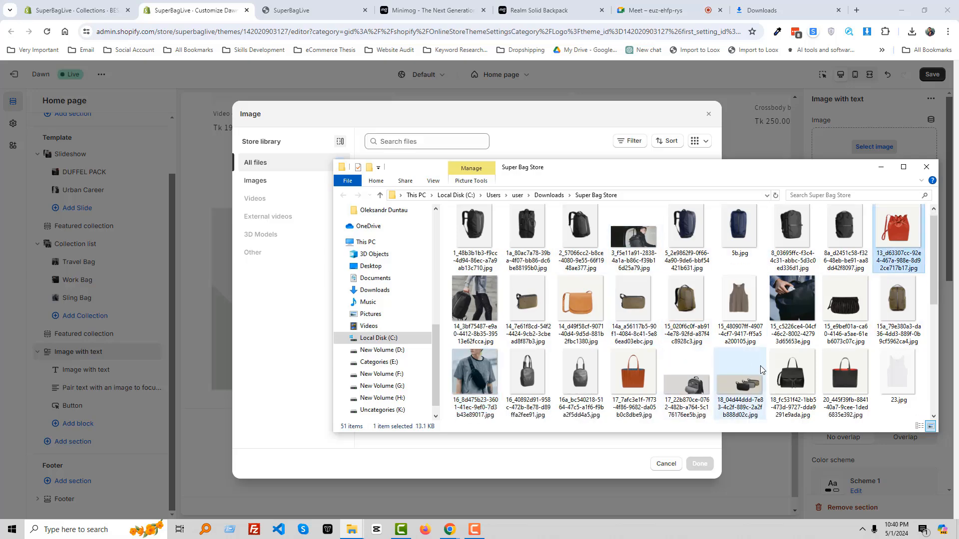
{"action": "scroll", "coordinate": [761, 369], "scroll_direction": "down", "scroll_amount": 2}
{"action": "left_click", "coordinate": [688, 305]}
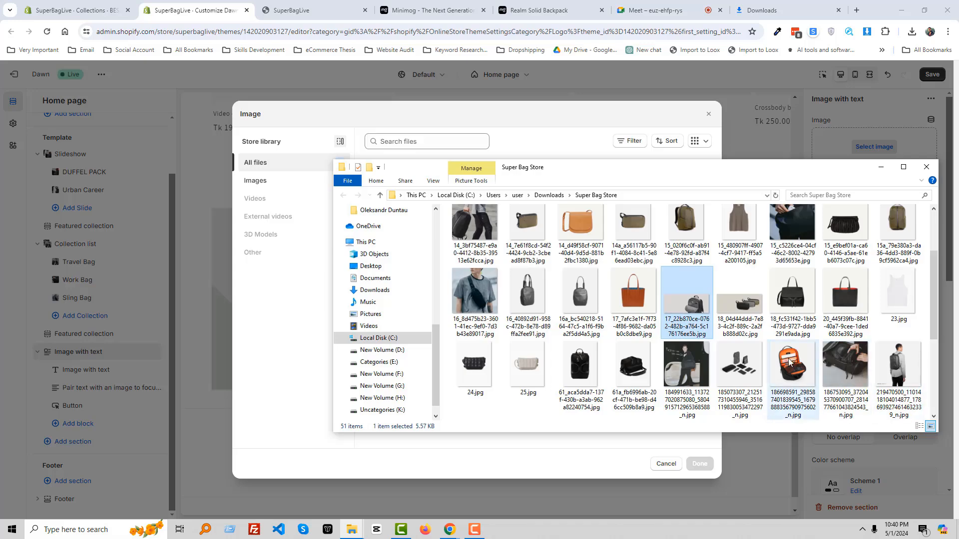
{"action": "left_click_drag", "start_coordinate": [687, 305], "coordinate": [310, 344]}
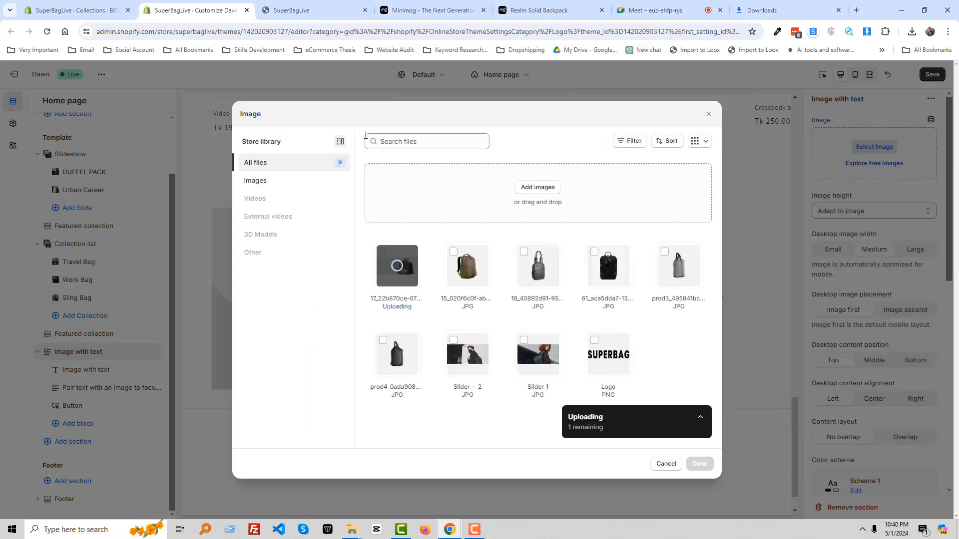
Upload the pouch banner image beginning 18_04d44ddd as well, and apply the 17_22b870ce backpack image to the Image with text section
{"action": "left_click", "coordinate": [422, 6]}
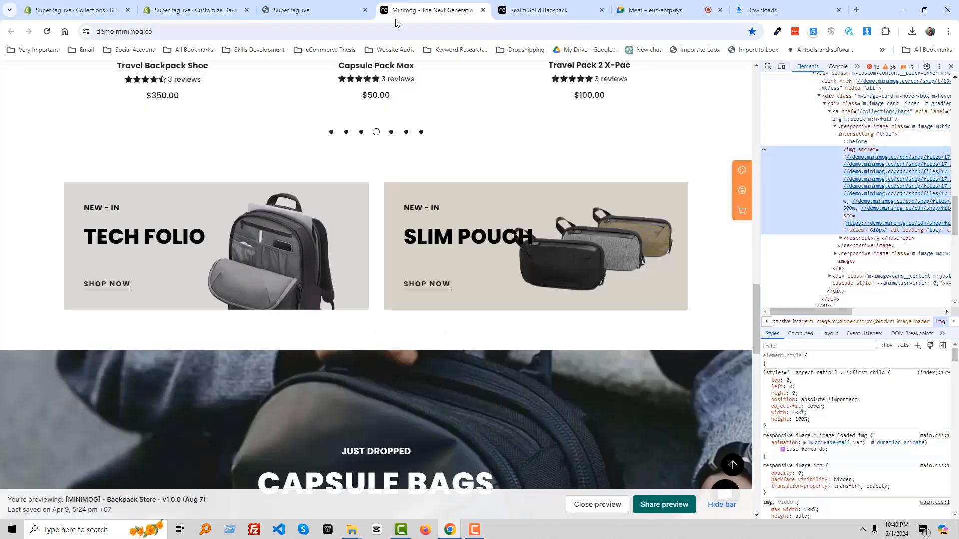
{"action": "left_click", "coordinate": [204, 10]}
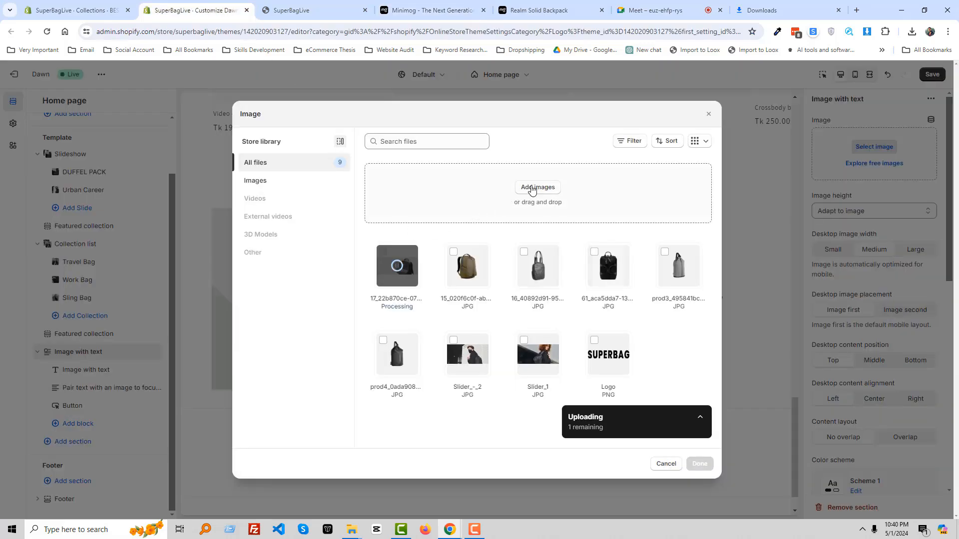
{"action": "left_click", "coordinate": [532, 188]}
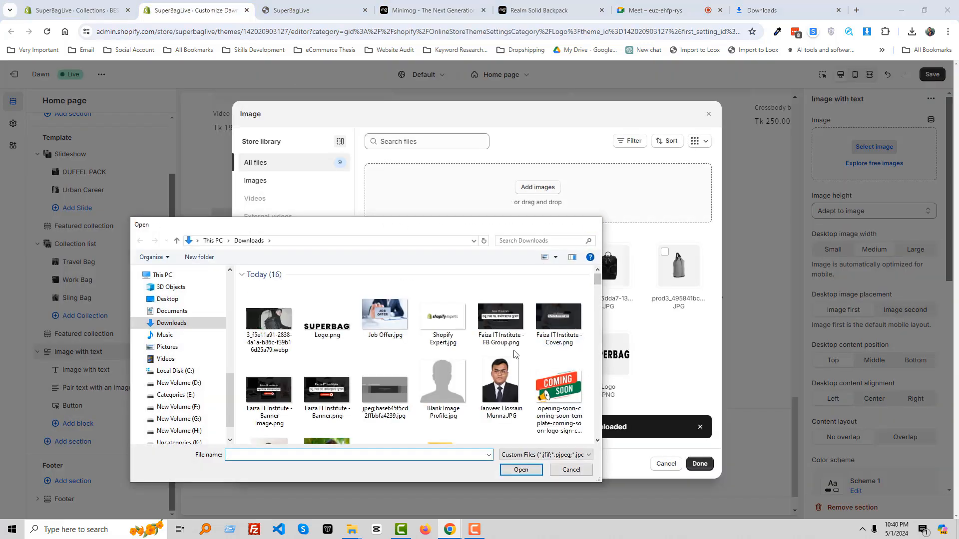
{"action": "key", "text": "Escape"}
{"action": "left_click", "coordinate": [351, 529]}
{"action": "left_click", "coordinate": [406, 502]}
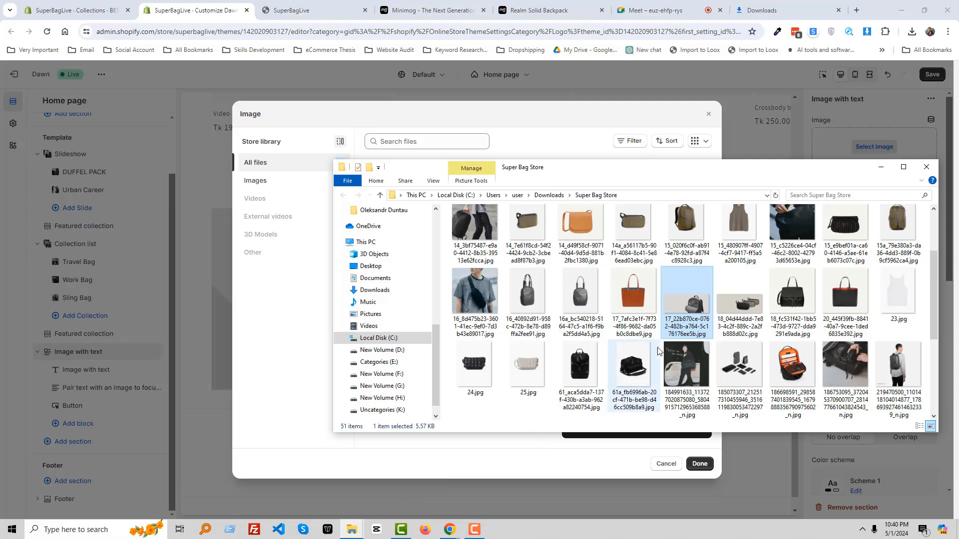
{"action": "left_click_drag", "start_coordinate": [739, 304], "coordinate": [310, 343]}
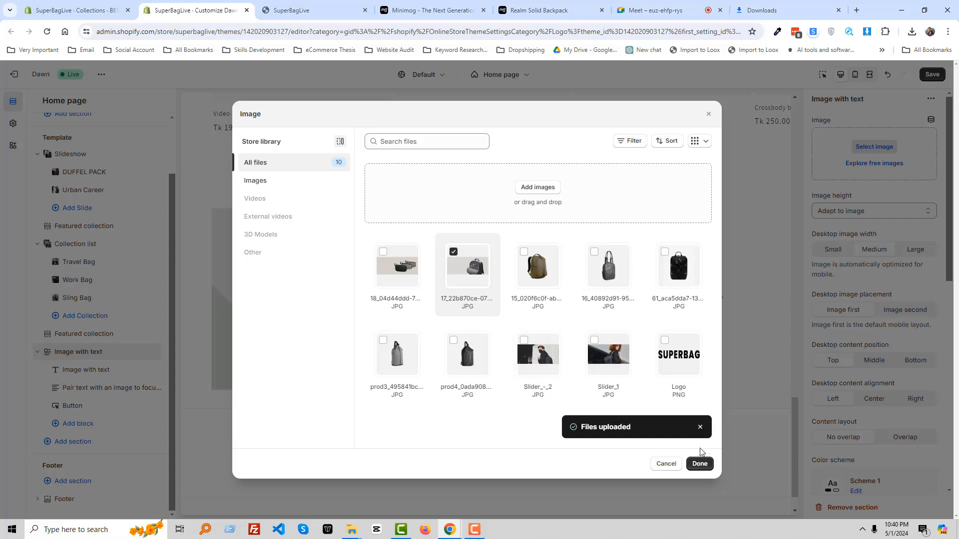
{"action": "left_click", "coordinate": [700, 464]}
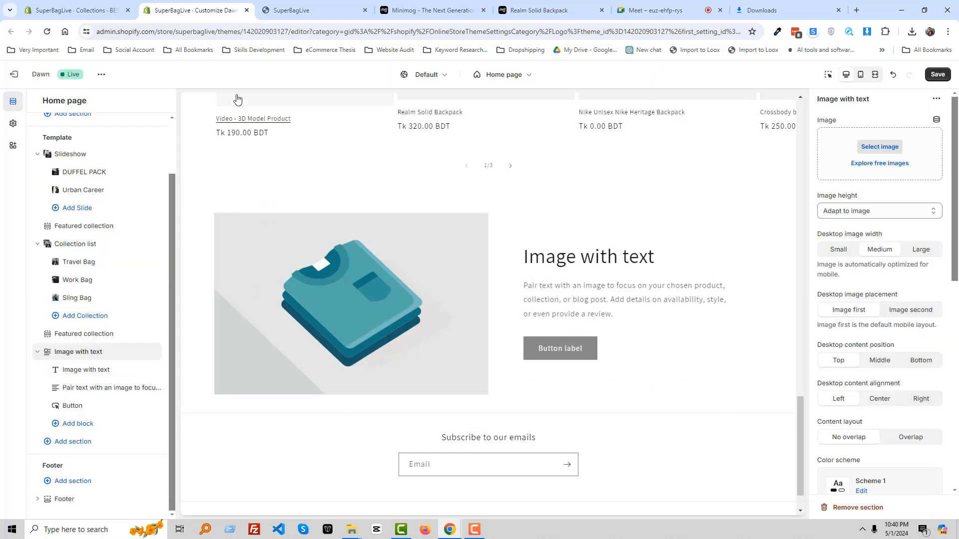
Set the heading of the Image with text section to "New In"
{"action": "left_click", "coordinate": [86, 370]}
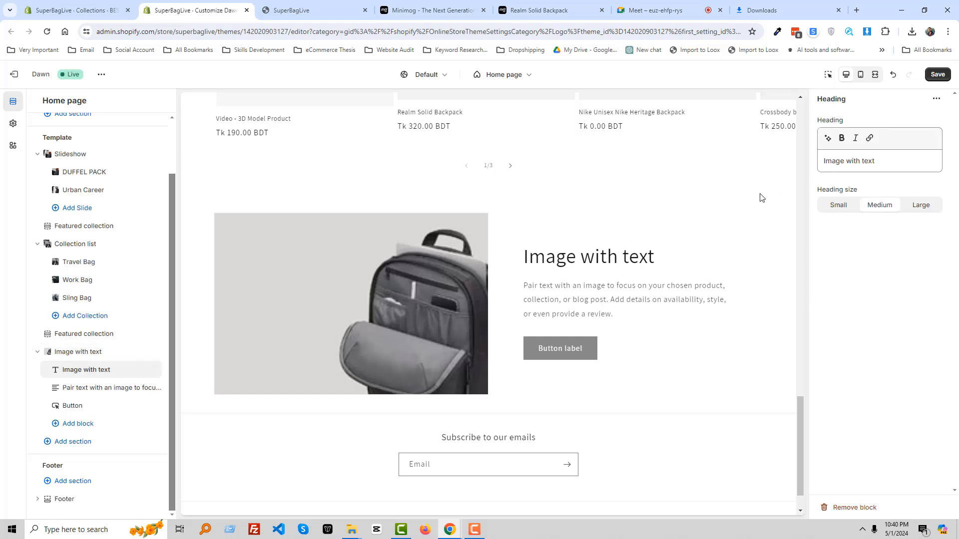
{"action": "triple_click", "coordinate": [855, 163]}
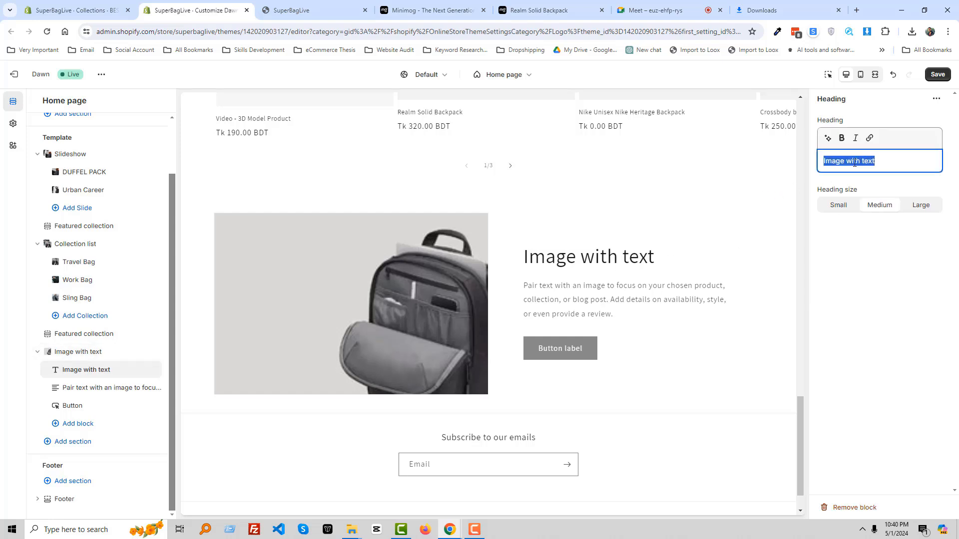
{"action": "type", "text": "New In"}
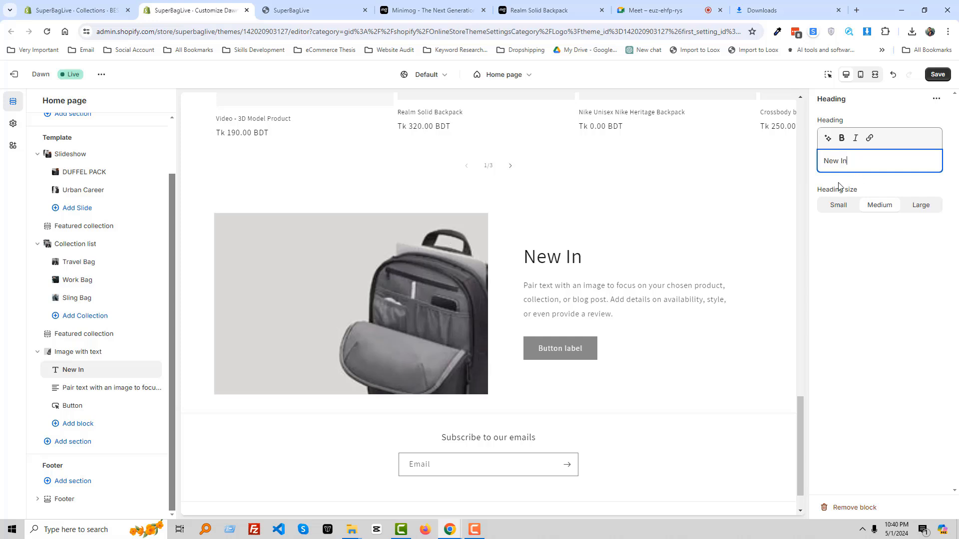
Add a Caption block to the Image with text section and set its text to "New In"
{"action": "left_click", "coordinate": [77, 424]}
{"action": "left_click", "coordinate": [198, 467]}
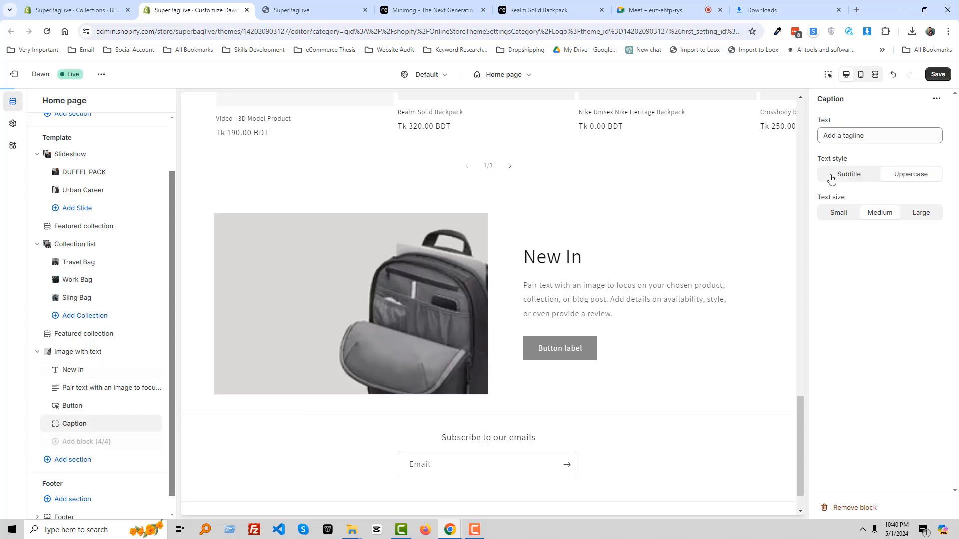
{"action": "left_click", "coordinate": [851, 136]}
{"action": "triple_click", "coordinate": [851, 136]}
{"action": "type", "text": "New In"}
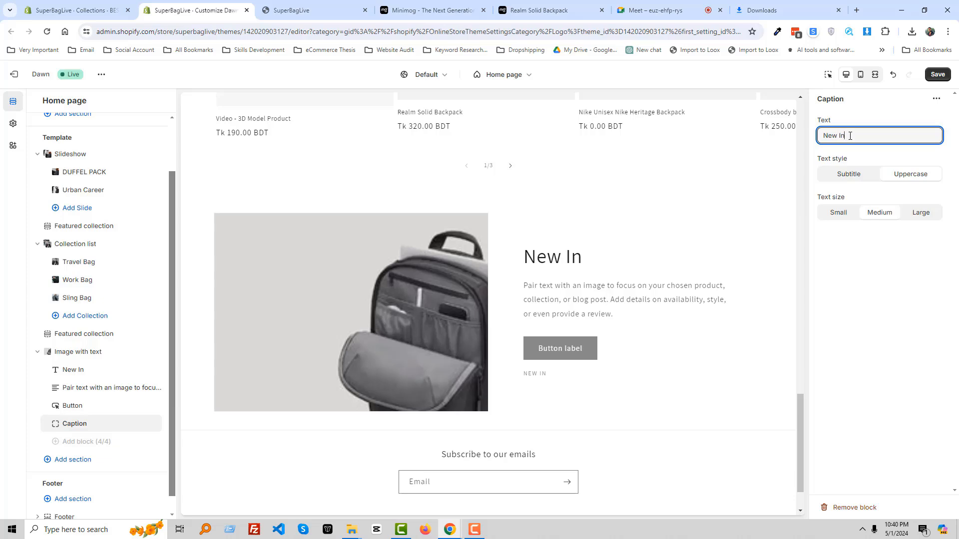
Check the banner title on the demo page and set the Image with text section's heading to "Tech Folio"
{"action": "left_click", "coordinate": [446, 6]}
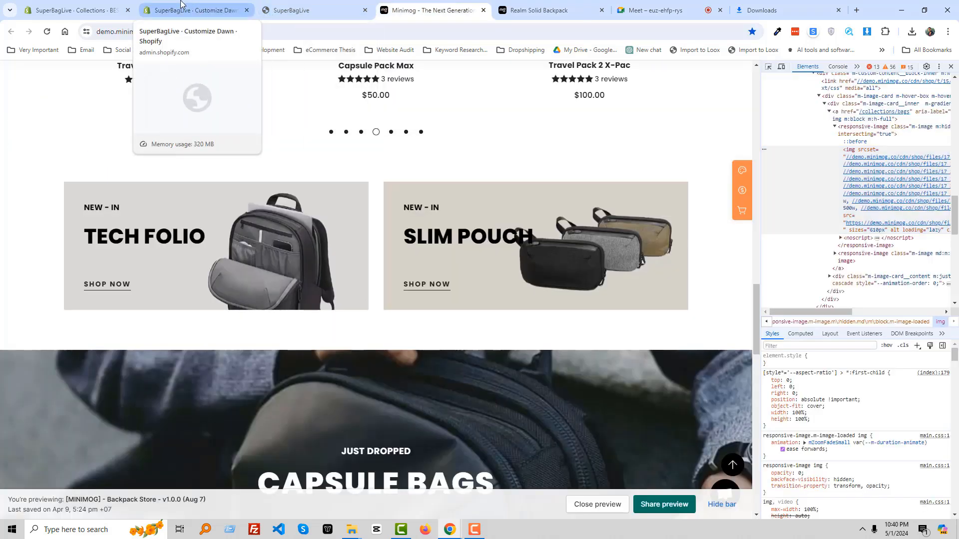
{"action": "left_click", "coordinate": [195, 10]}
{"action": "left_click", "coordinate": [89, 371]}
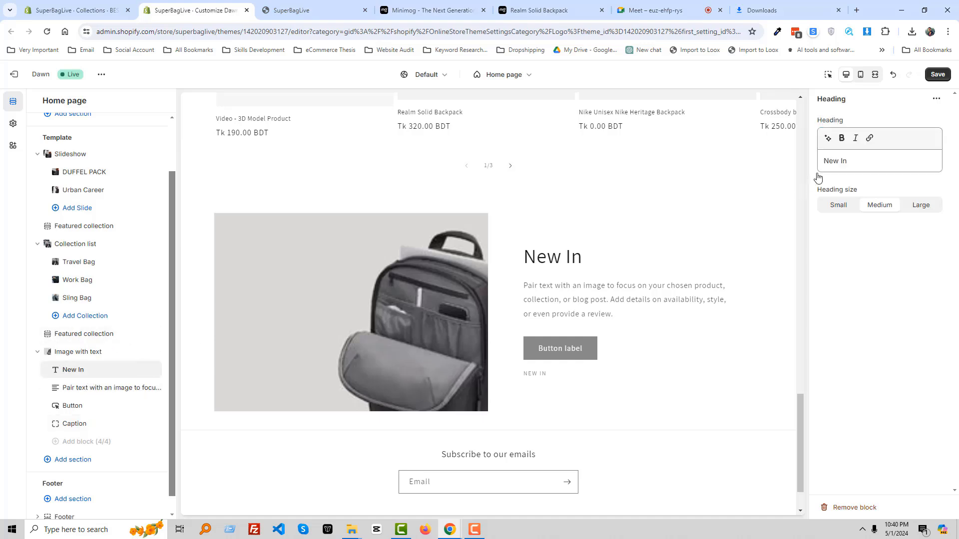
{"action": "type", "text": "Tec"}
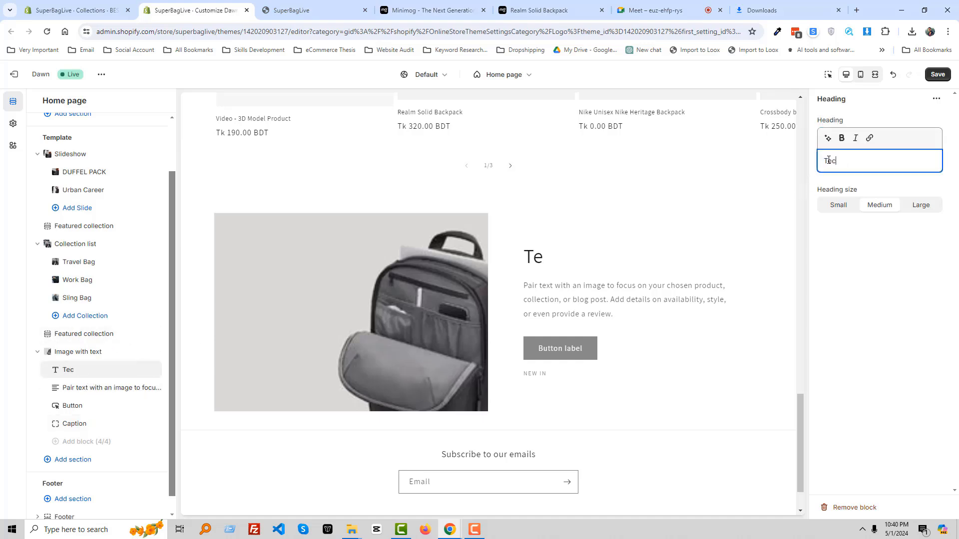
{"action": "type", "text": "h Folio"}
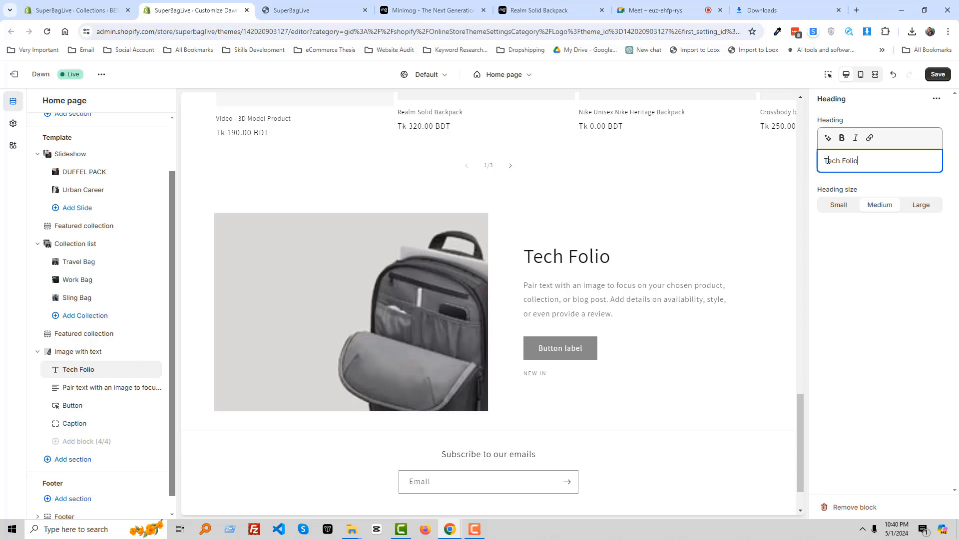
Compare with the demo's TECH FOLIO banner and remove the placeholder paragraph block from the Image with text section
{"action": "left_click", "coordinate": [433, 10]}
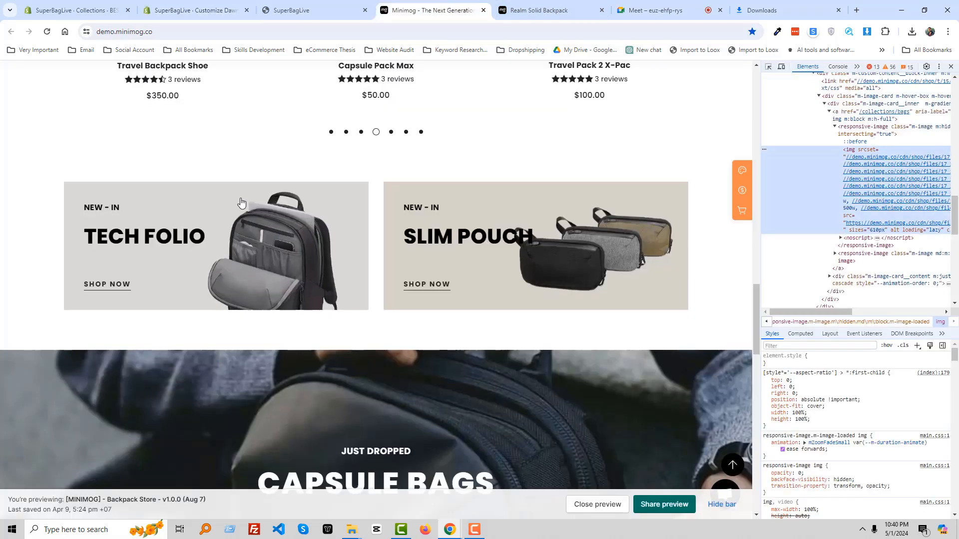
{"action": "left_click", "coordinate": [187, 9]}
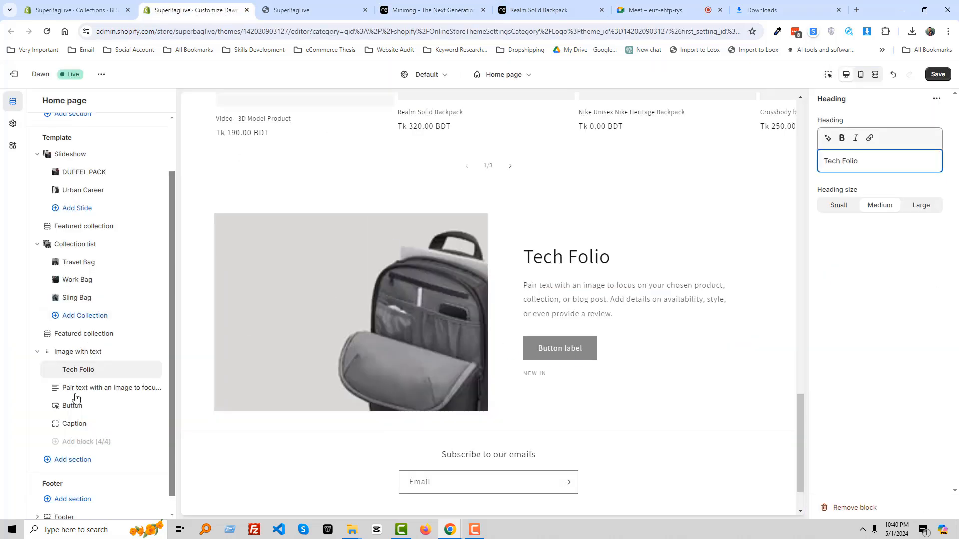
{"action": "left_click", "coordinate": [107, 389]}
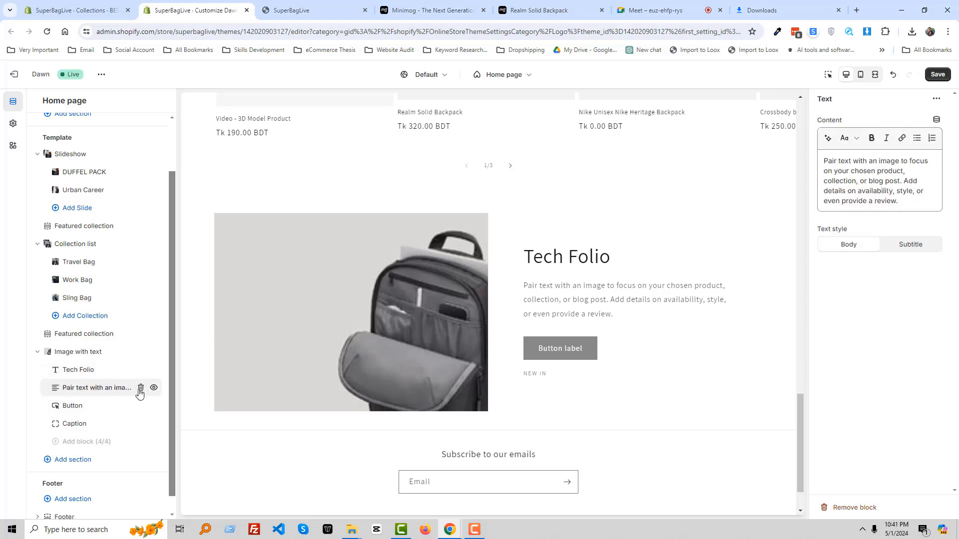
{"action": "left_click", "coordinate": [141, 389]}
Label the Tech Folio section's button "Shop Now" and move the Caption block above the heading
{"action": "left_click", "coordinate": [88, 388]}
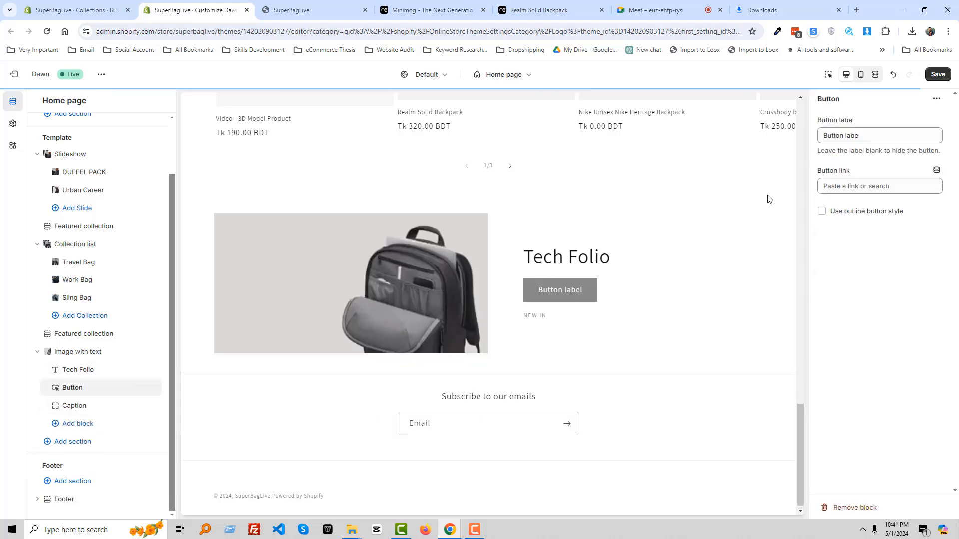
{"action": "triple_click", "coordinate": [835, 139]}
{"action": "type", "text": "Shop N"}
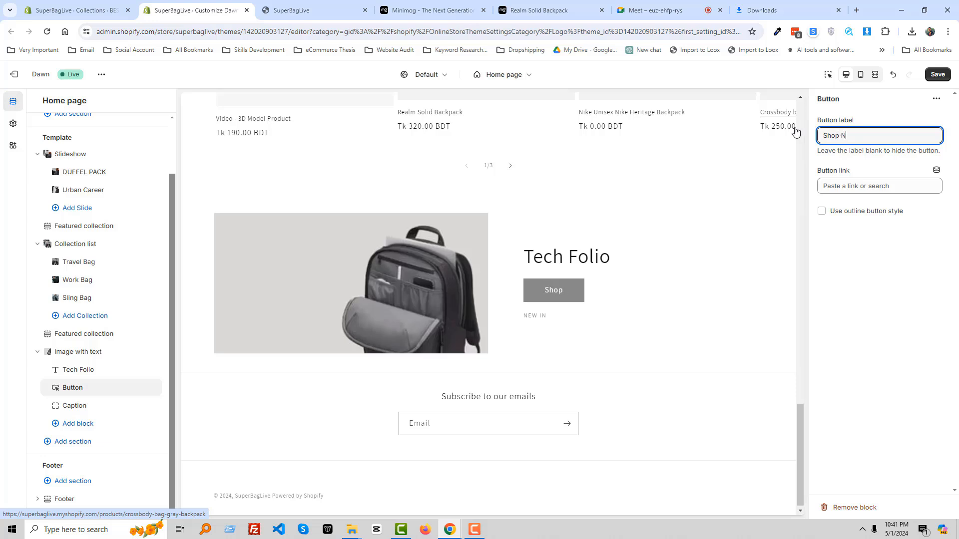
{"action": "type", "text": "ow"}
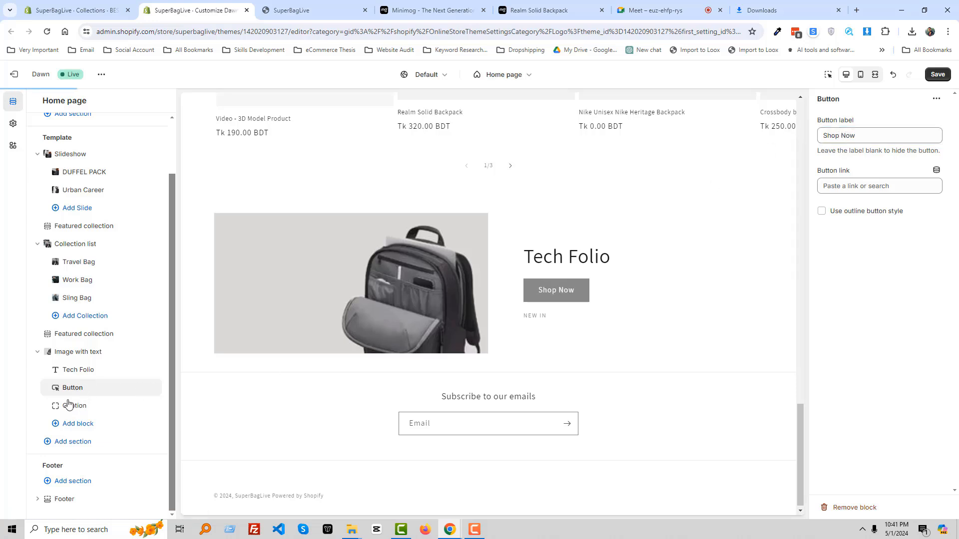
{"action": "left_click_drag", "start_coordinate": [56, 406], "coordinate": [55, 369]}
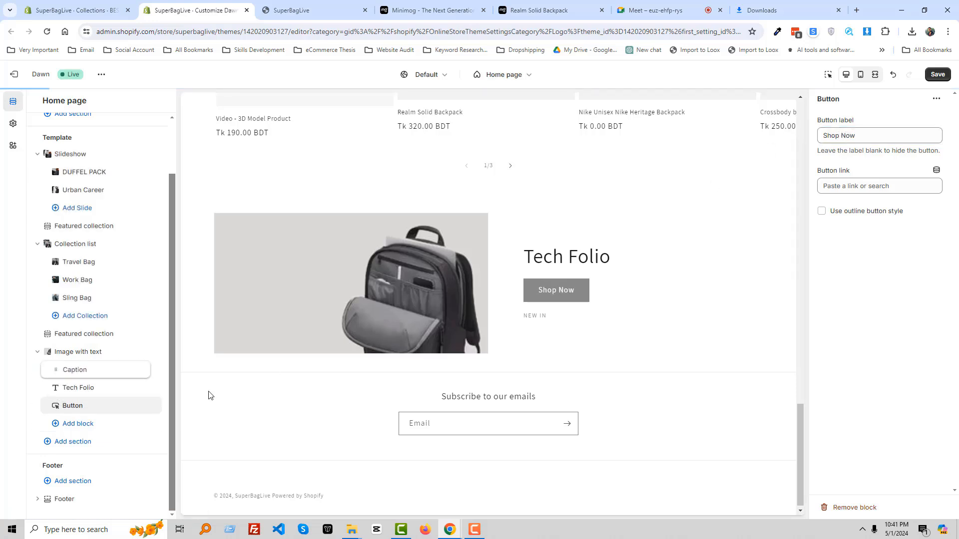
{"action": "left_click", "coordinate": [105, 396]}
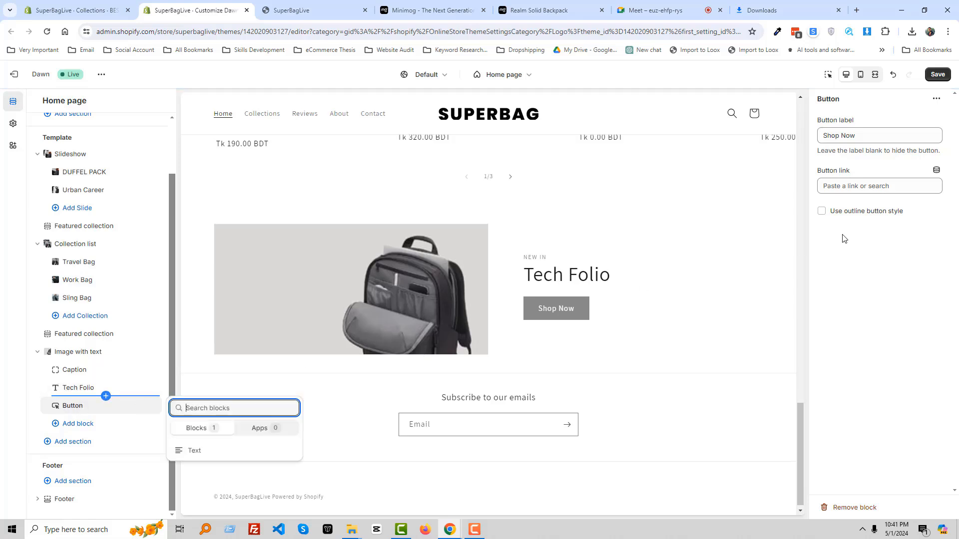
Link the Tech Folio button to the Crossbody bag black backpack product and enable the outline button style
{"action": "left_click", "coordinate": [838, 189]}
{"action": "left_click", "coordinate": [844, 188]}
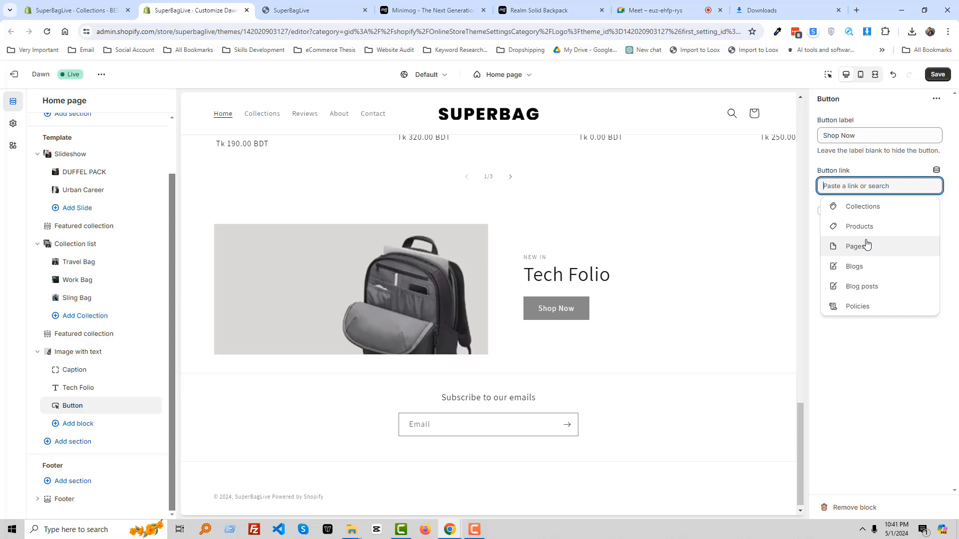
{"action": "left_click", "coordinate": [867, 244]}
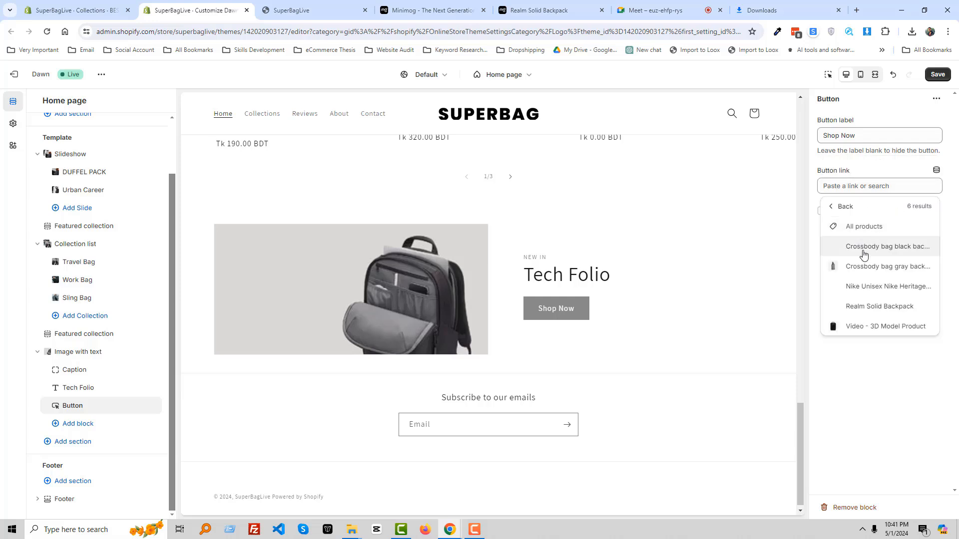
{"action": "left_click", "coordinate": [861, 250]}
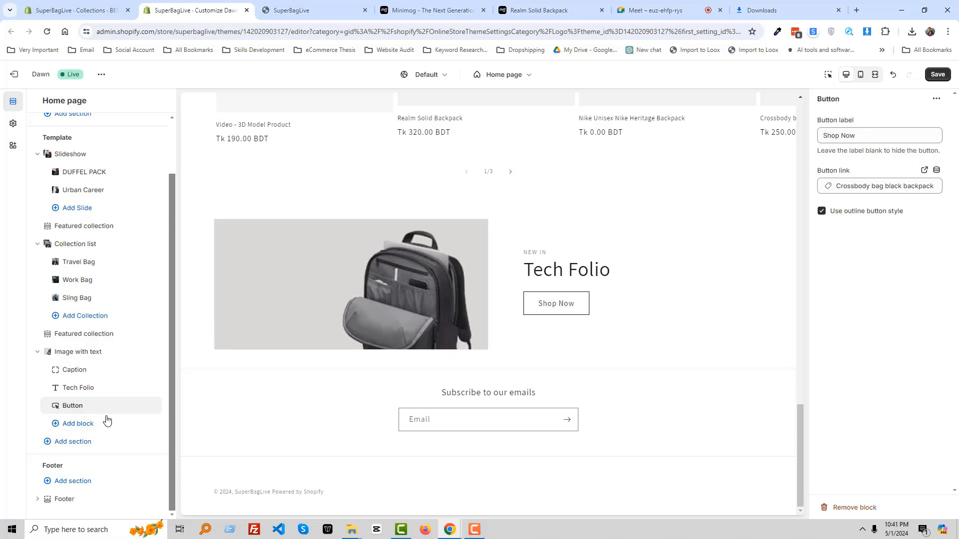
{"action": "left_click", "coordinate": [96, 448]}
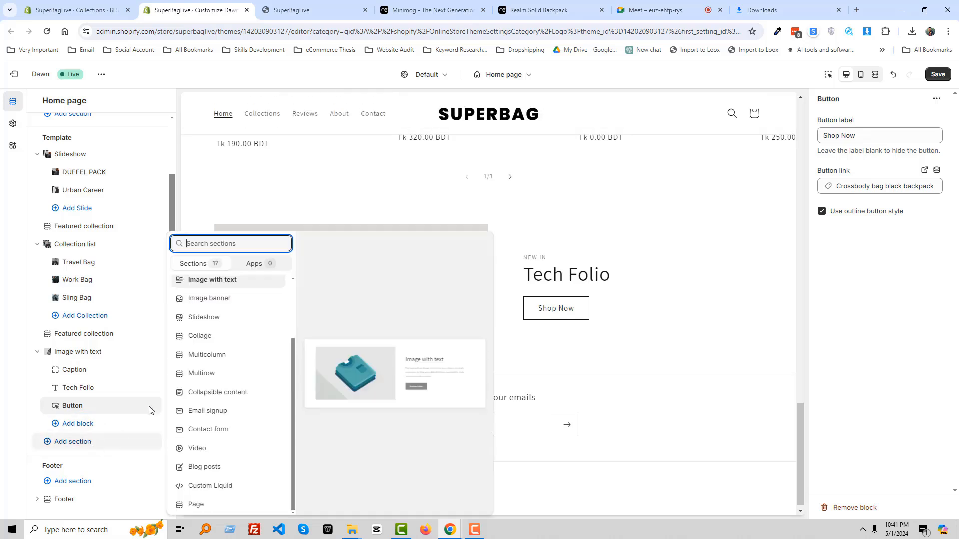
{"action": "left_click", "coordinate": [219, 302]}
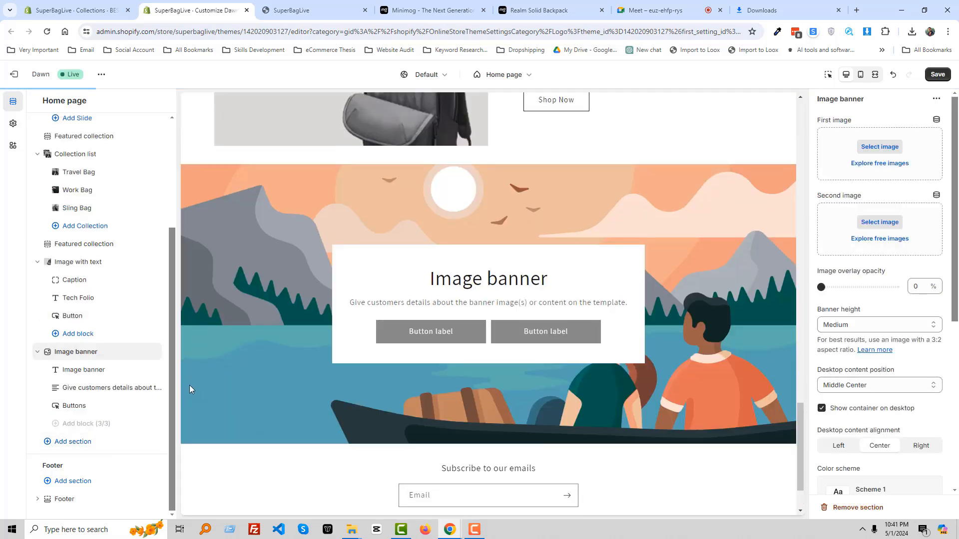
{"action": "left_click", "coordinate": [142, 352]}
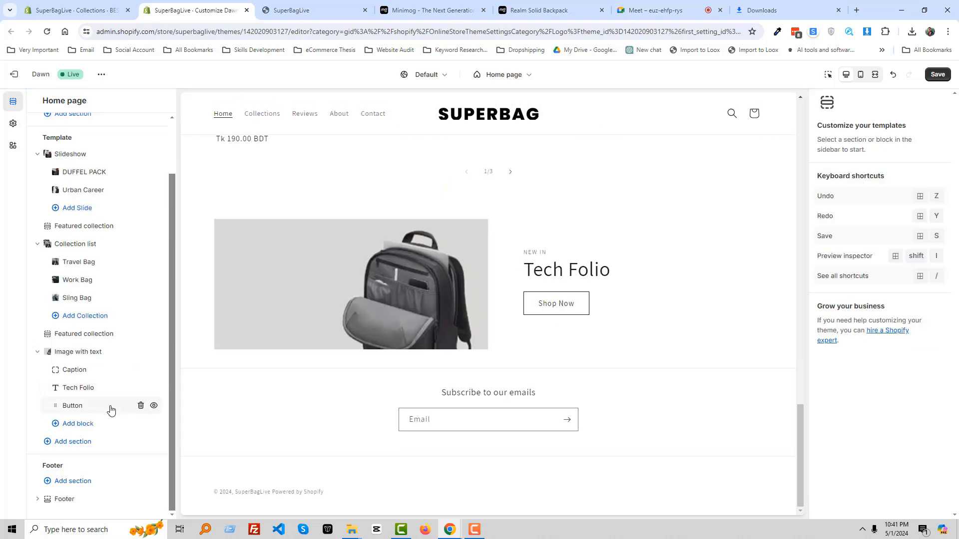
Collapse the Tech Folio section's blocks and add a second Image with text section below it
{"action": "left_click", "coordinate": [80, 352]}
{"action": "left_click", "coordinate": [40, 352]}
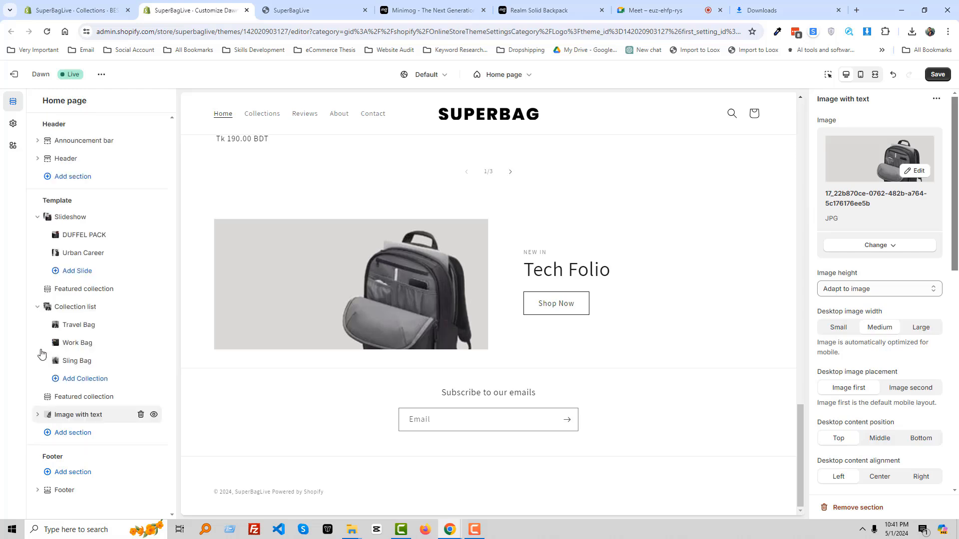
{"action": "left_click", "coordinate": [71, 437]}
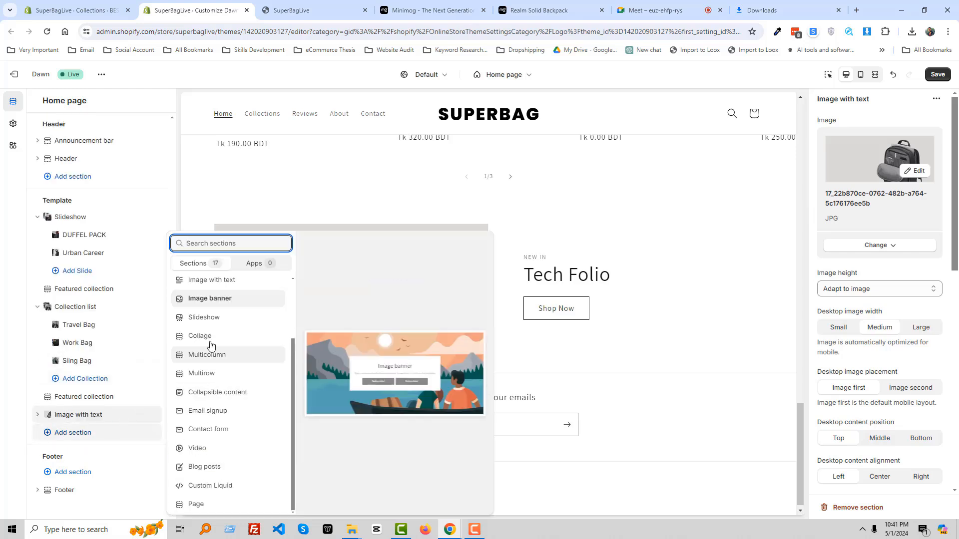
{"action": "left_click", "coordinate": [229, 282]}
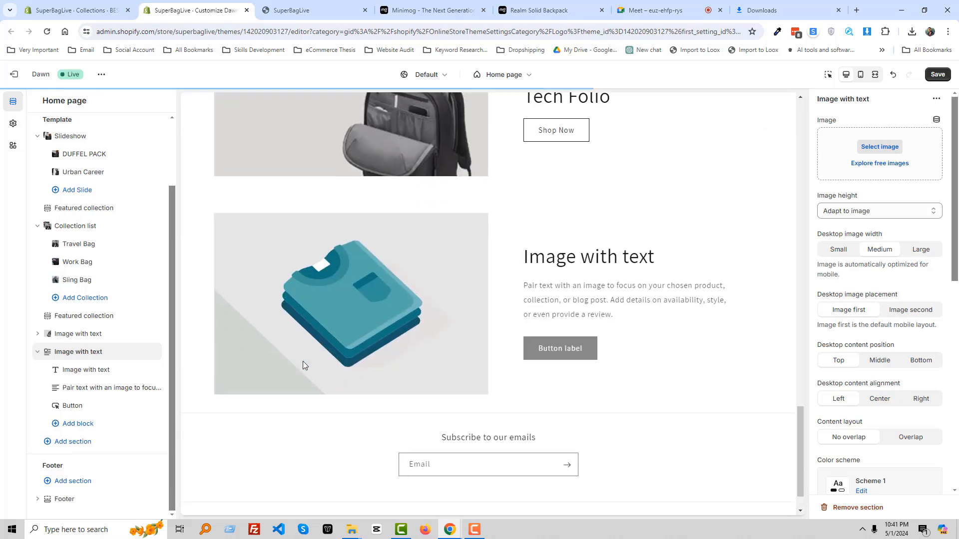
Set the second Image with text section's image to the three-pouches photo from the store library and remove its placeholder paragraph block
{"action": "left_click", "coordinate": [894, 147]}
{"action": "left_click", "coordinate": [402, 274]}
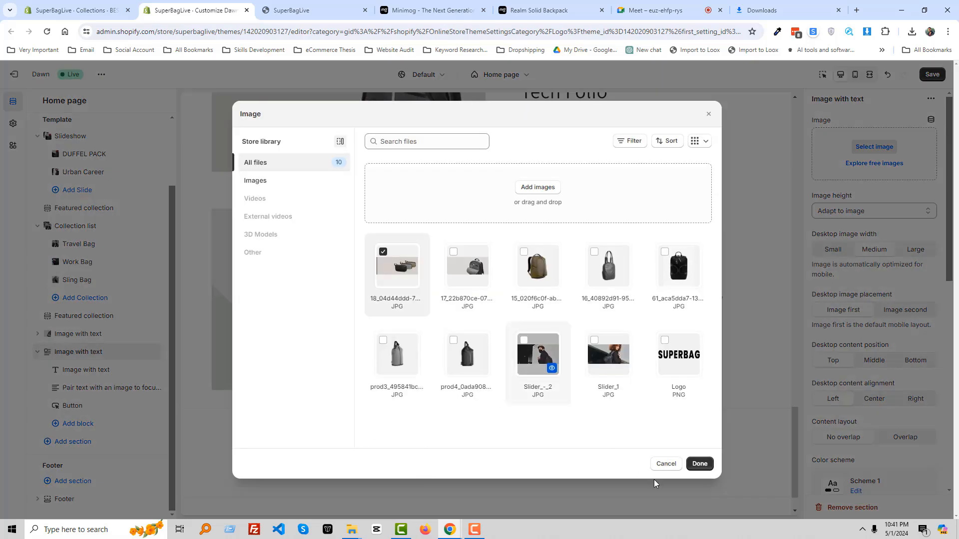
{"action": "left_click", "coordinate": [700, 464]}
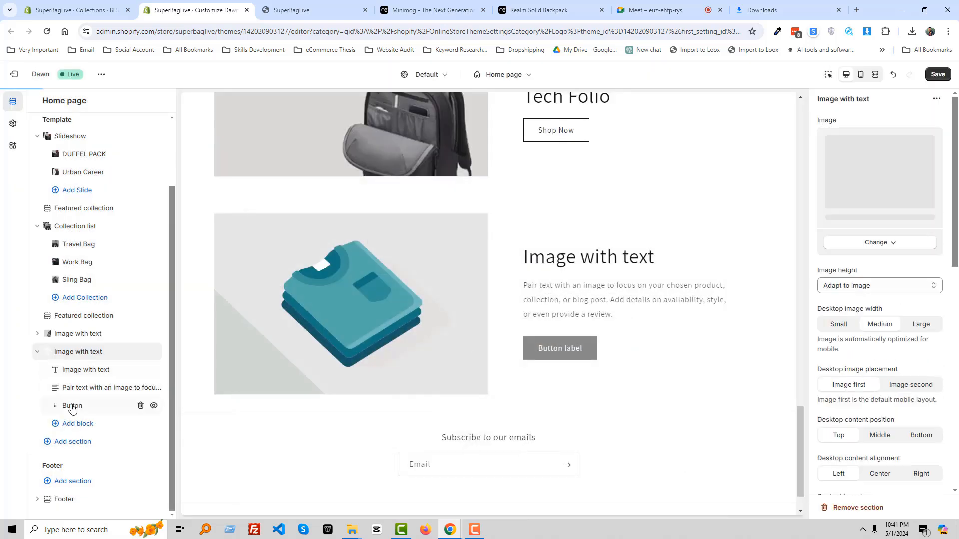
{"action": "left_click", "coordinate": [125, 389]}
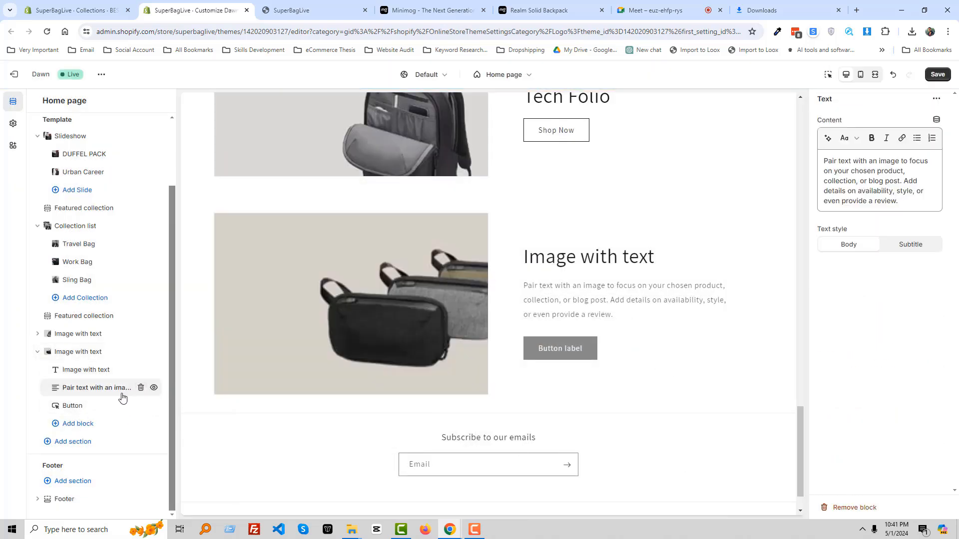
{"action": "left_click", "coordinate": [140, 388]}
{"action": "left_click", "coordinate": [90, 423]}
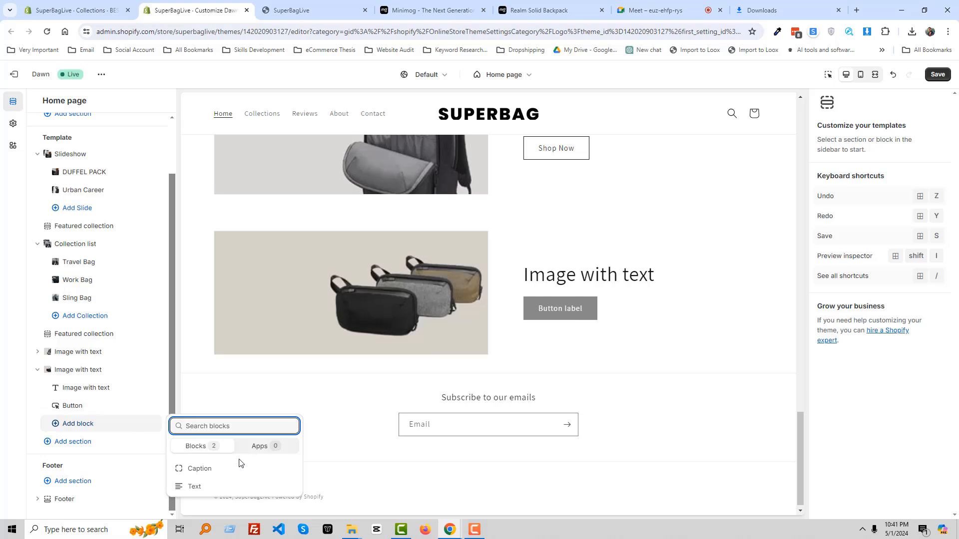
{"action": "left_click", "coordinate": [210, 487]}
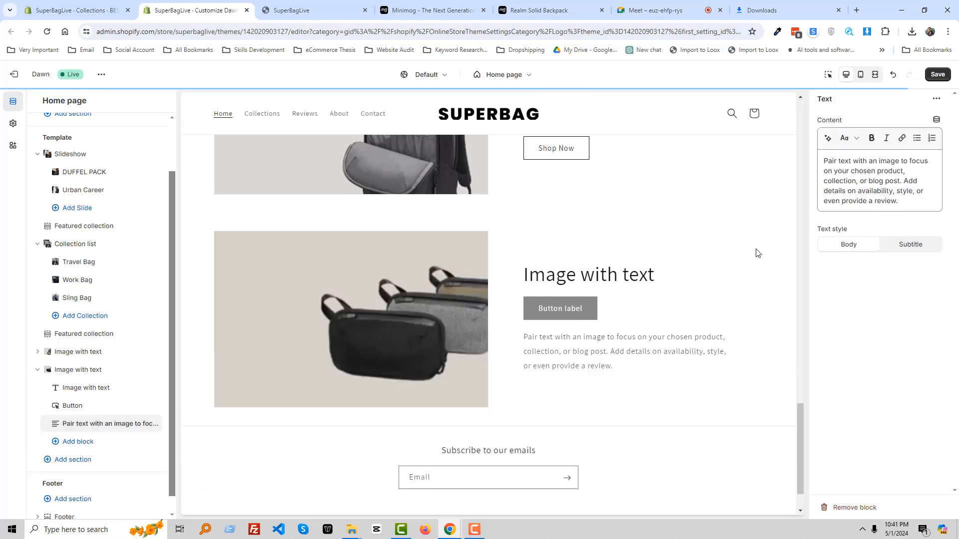
{"action": "left_click", "coordinate": [141, 424]}
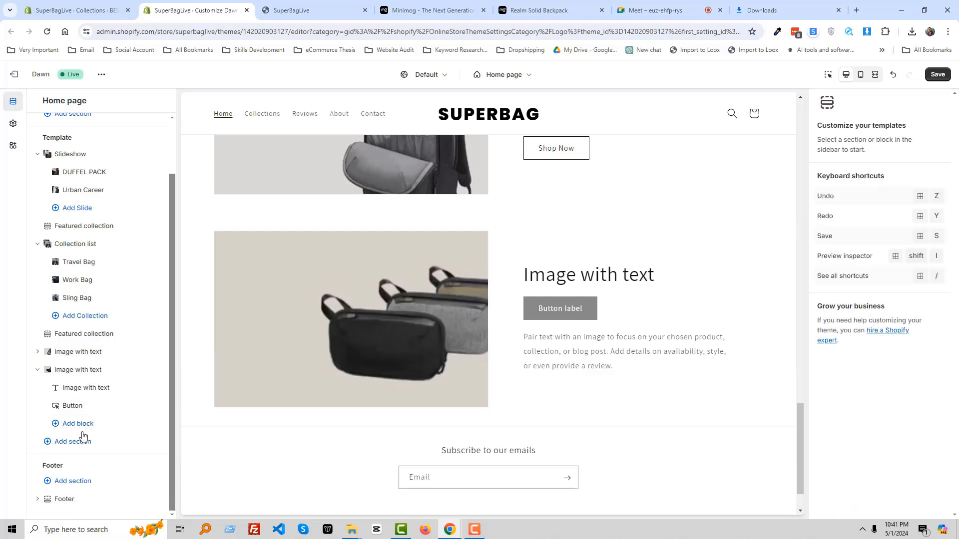
Add a Caption block to the second Image with text section and set its text to "NEW IN"
{"action": "left_click", "coordinate": [98, 426]}
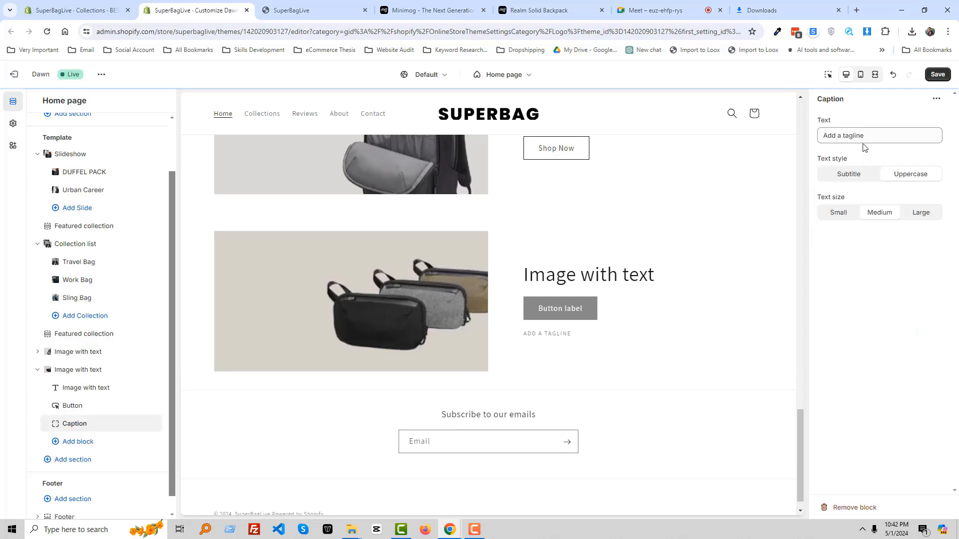
{"action": "left_click", "coordinate": [863, 137]}
{"action": "key", "text": "ctrl+a"}
{"action": "type", "text": "NE"}
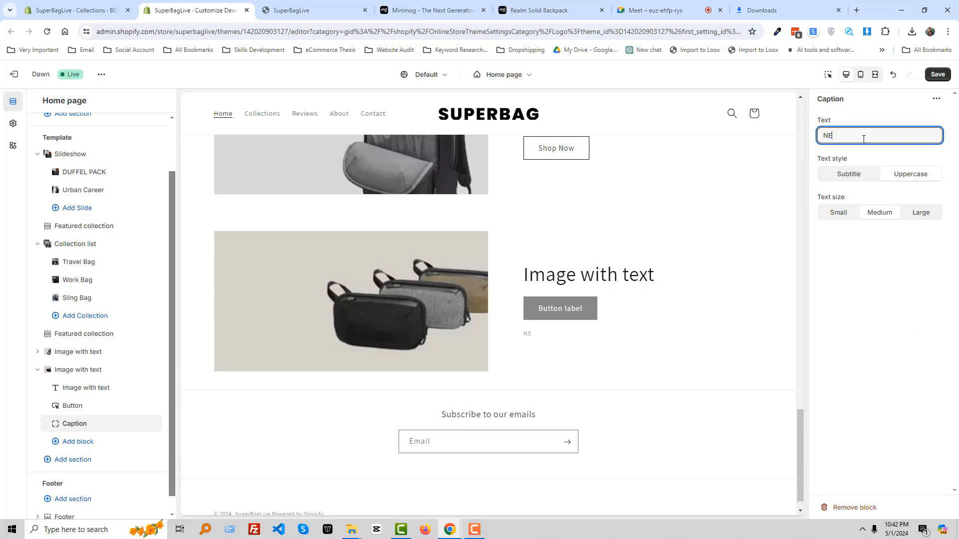
Check the pouch banner's title on the demo page and set the second Image with text section's heading to "SLIM PRODUC"
{"action": "left_click", "coordinate": [318, 6]}
{"action": "left_click", "coordinate": [450, 7]}
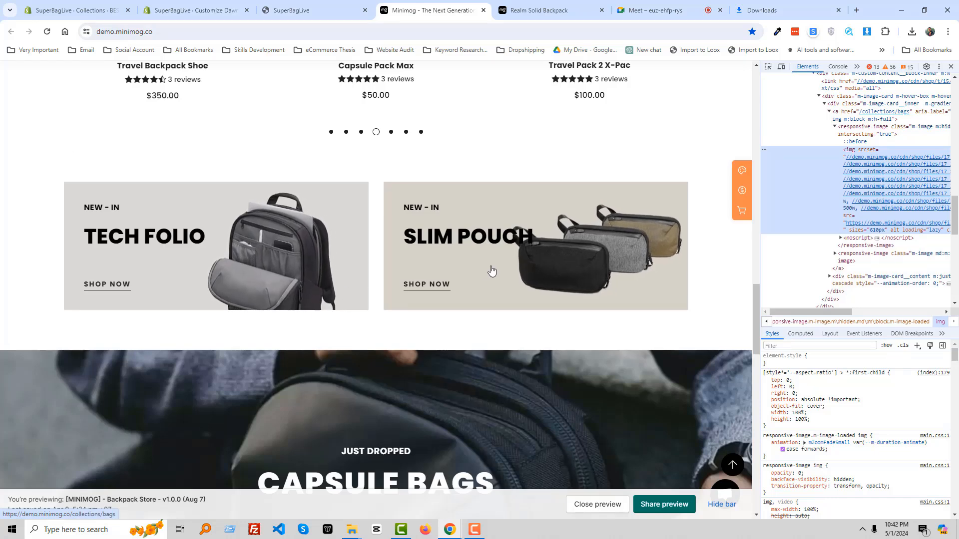
{"action": "left_click", "coordinate": [88, 3]}
{"action": "left_click", "coordinate": [194, 10]}
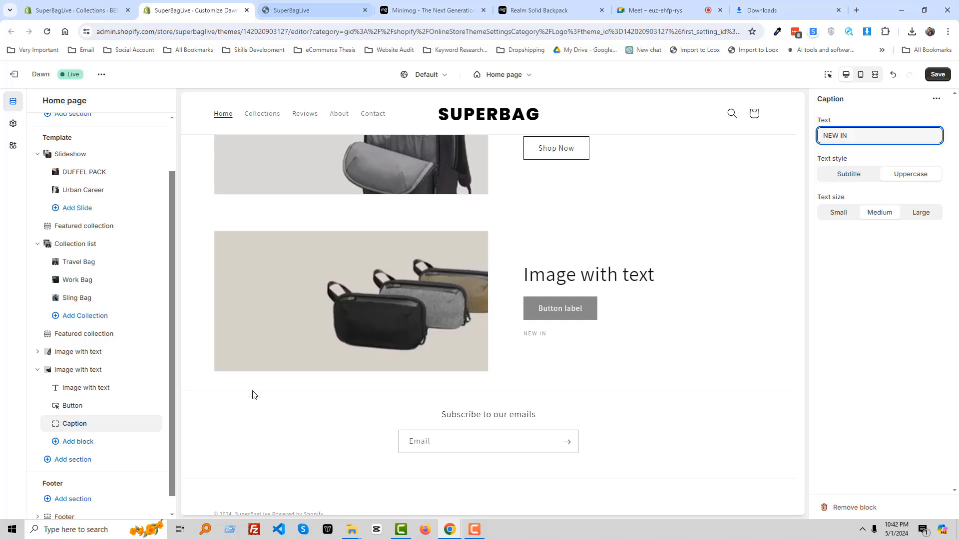
{"action": "left_click", "coordinate": [86, 388]}
{"action": "left_click", "coordinate": [859, 162]}
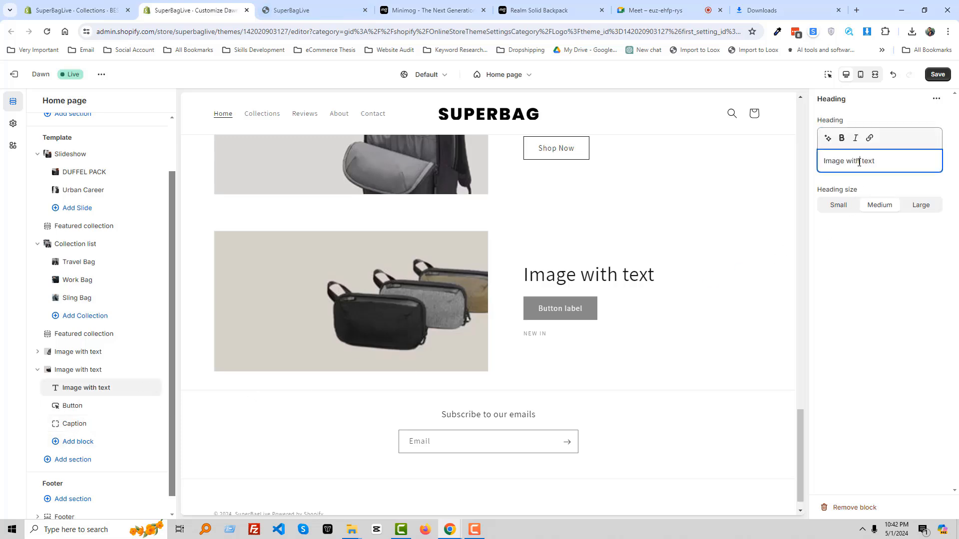
{"action": "key", "text": "ctrl+a"}
{"action": "type", "text": "S"}
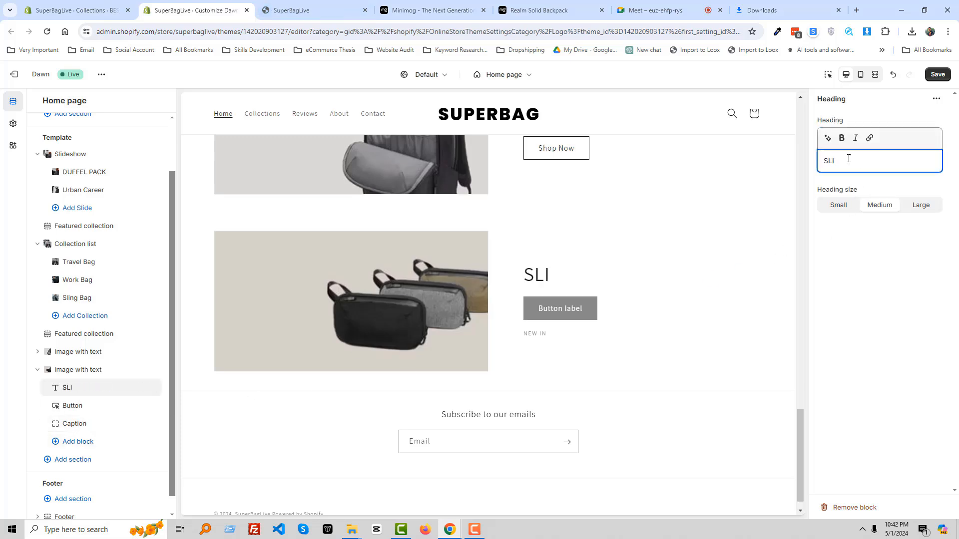
{"action": "type", "text": "LIM PRODUC"}
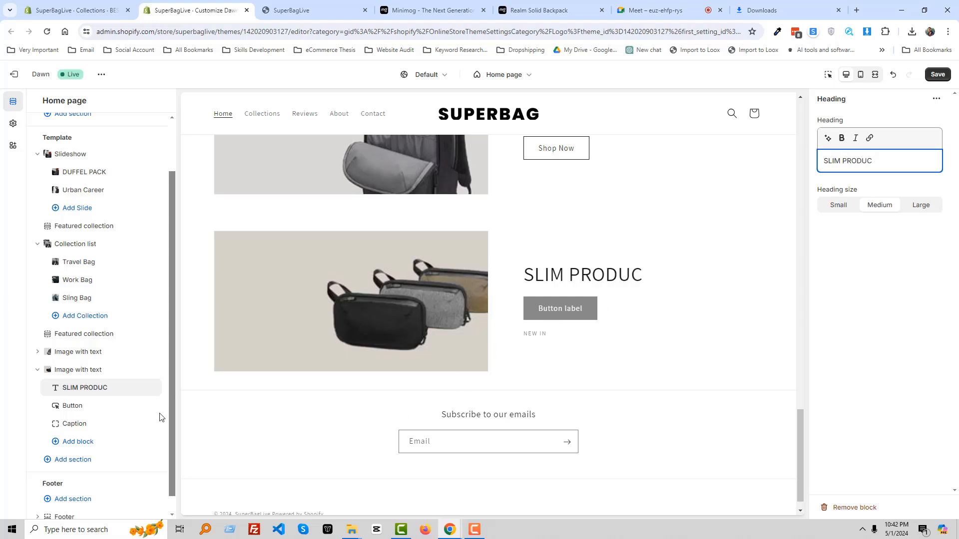
Label the second section's button "Shop Now", linked to the Crossbody bag gray backpack product, with the outline button style
{"action": "left_click", "coordinate": [100, 406]}
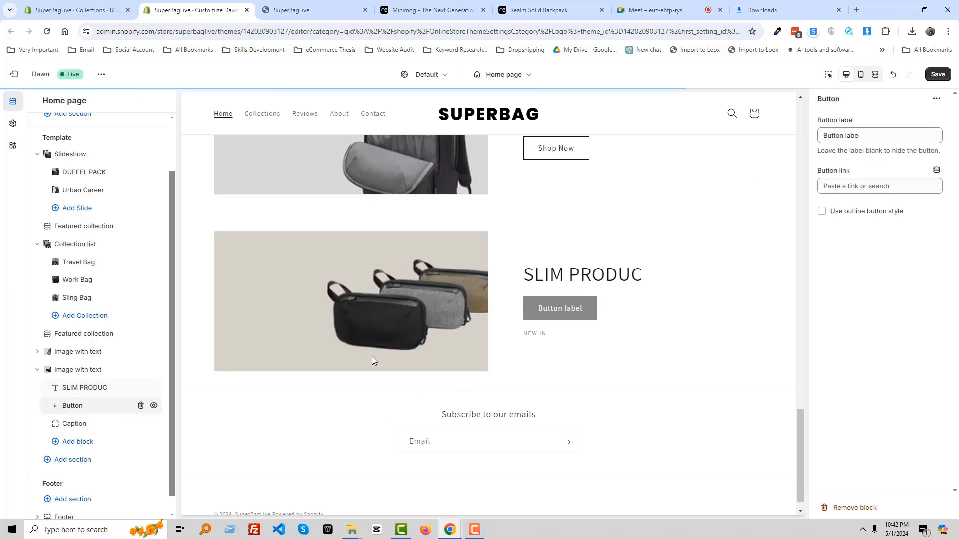
{"action": "left_click", "coordinate": [873, 141]}
{"action": "key", "text": "ctrl+a"}
{"action": "type", "text": "S"}
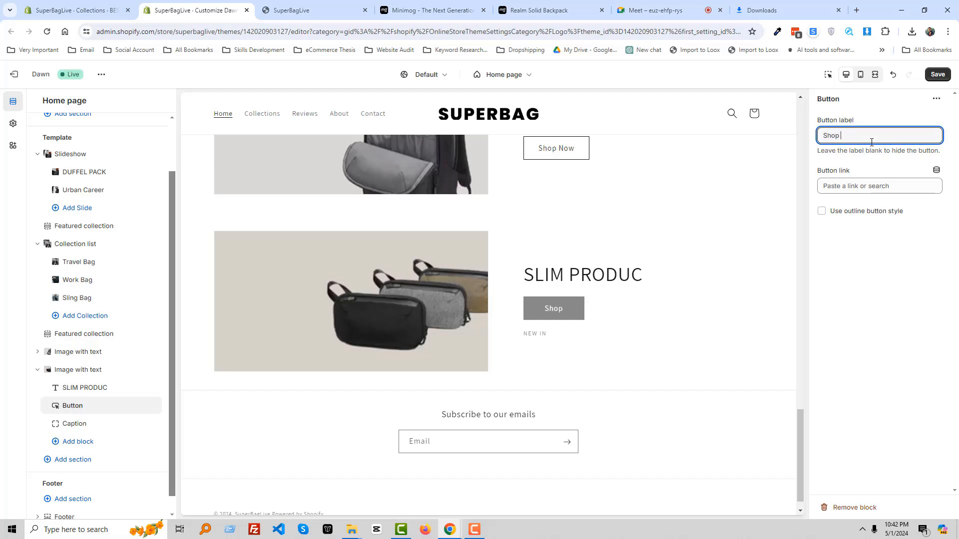
{"action": "type", "text": "hop Now"}
{"action": "left_click", "coordinate": [872, 186]}
{"action": "left_click", "coordinate": [867, 232]}
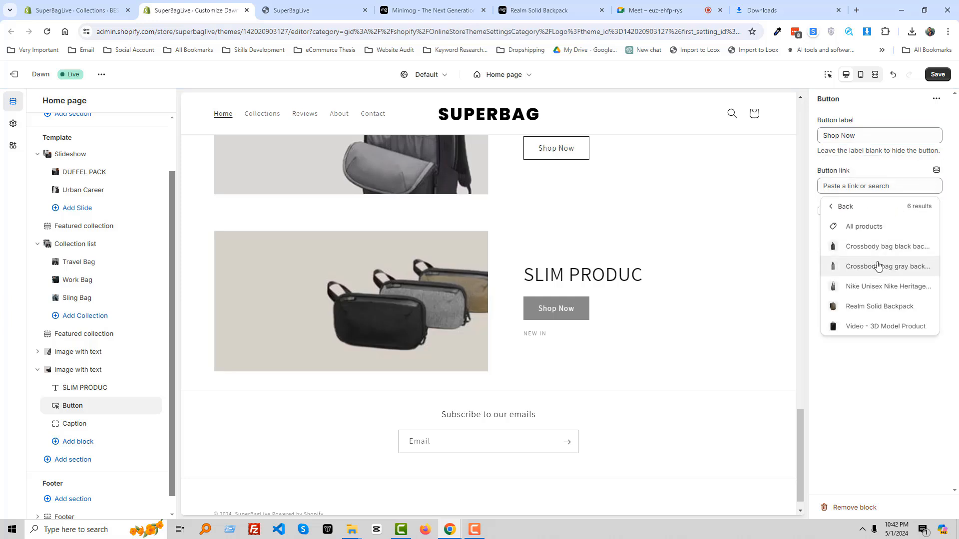
{"action": "left_click", "coordinate": [879, 266]}
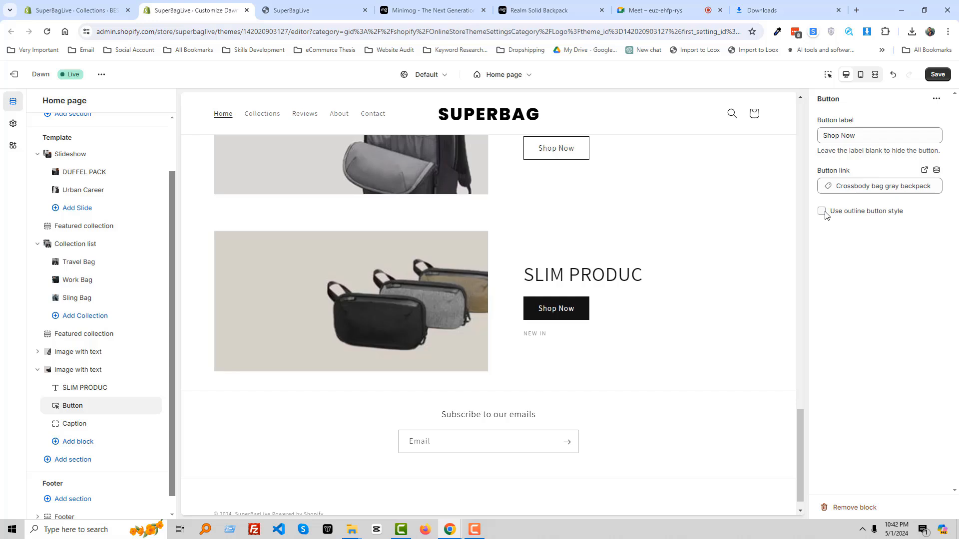
{"action": "left_click", "coordinate": [74, 370]}
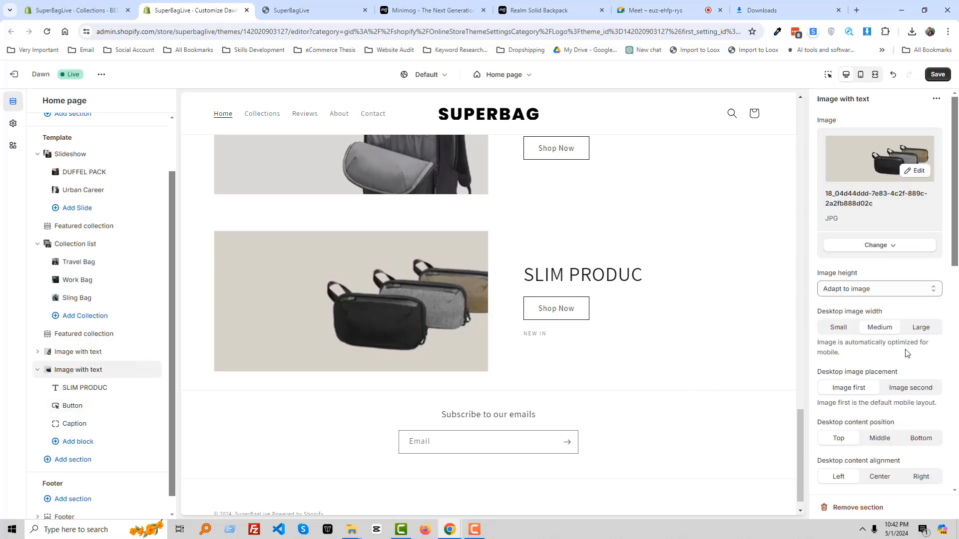
{"action": "scroll", "coordinate": [500, 309], "scroll_direction": "up", "scroll_amount": 1}
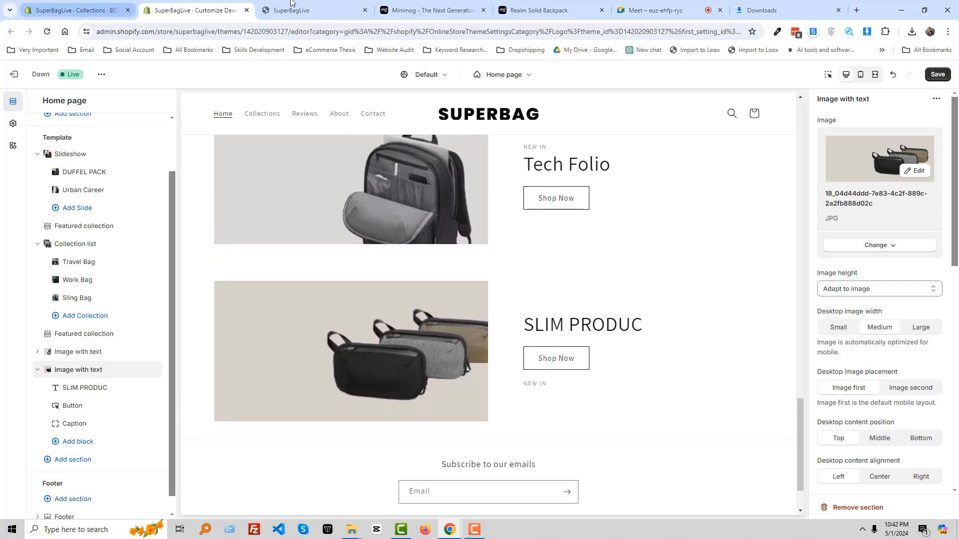
Switch to the Google Meet call and mute the microphone
{"action": "left_click", "coordinate": [649, 10]}
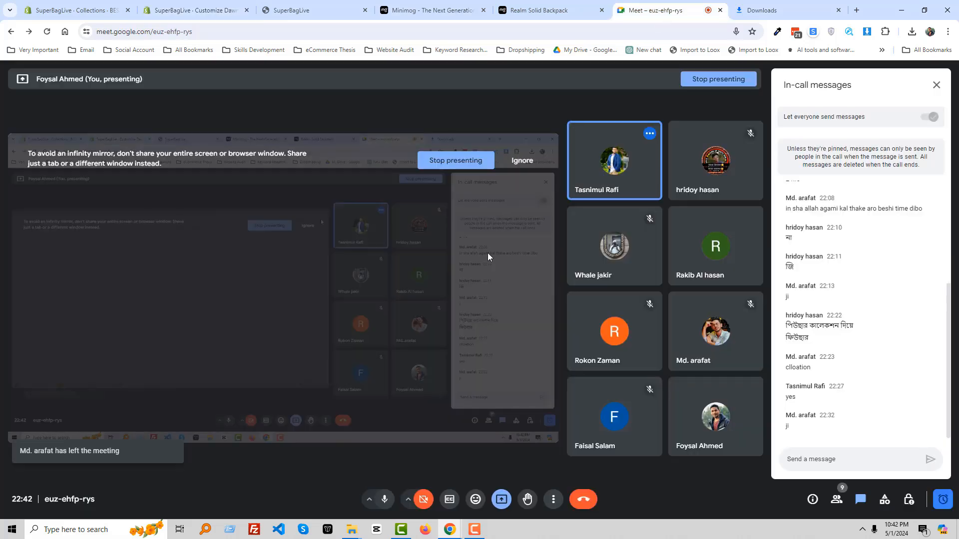
{"action": "left_click", "coordinate": [385, 500]}
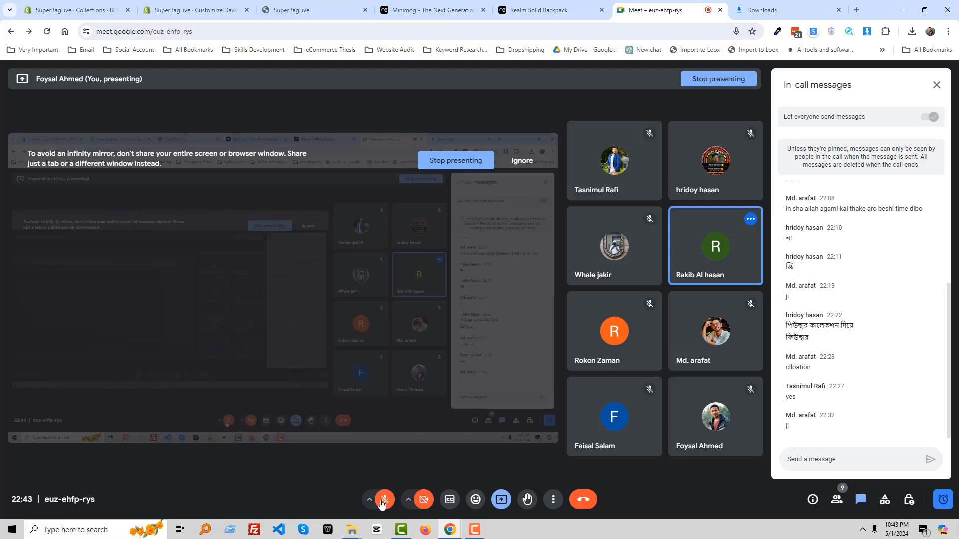
Return from the Meet call to the theme editor and set the second Image with text section's desktop image placement to Image second
{"action": "left_click", "coordinate": [384, 499]}
{"action": "left_click", "coordinate": [316, 5]}
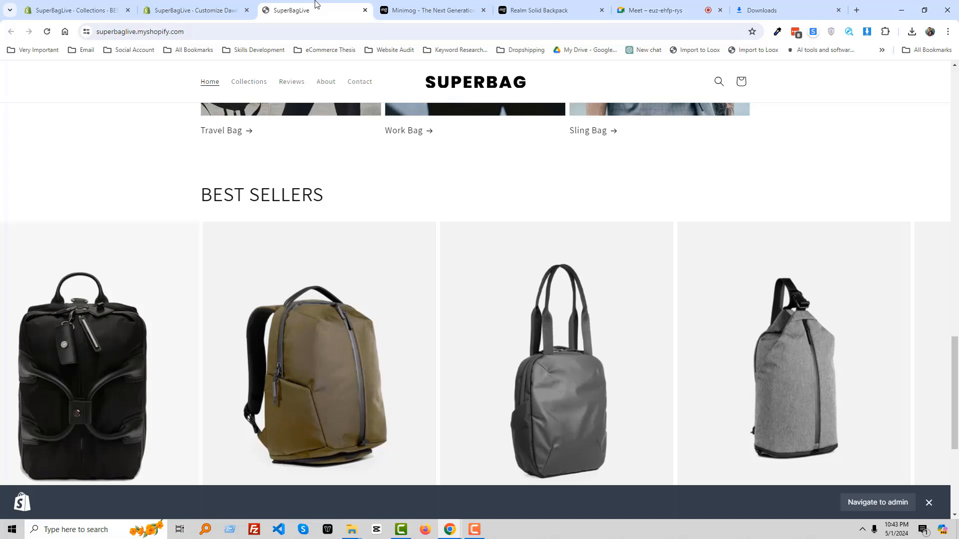
{"action": "left_click", "coordinate": [223, 2]}
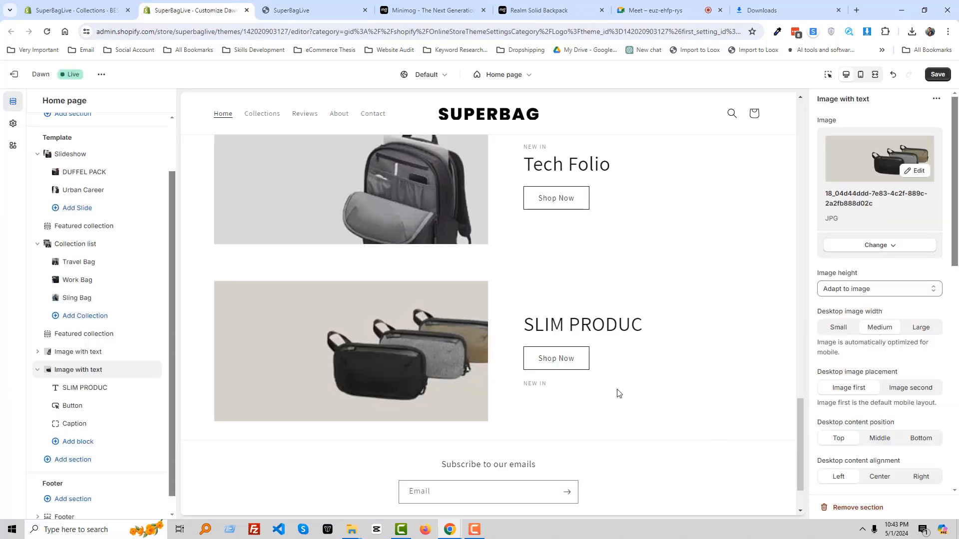
{"action": "left_click", "coordinate": [899, 393]}
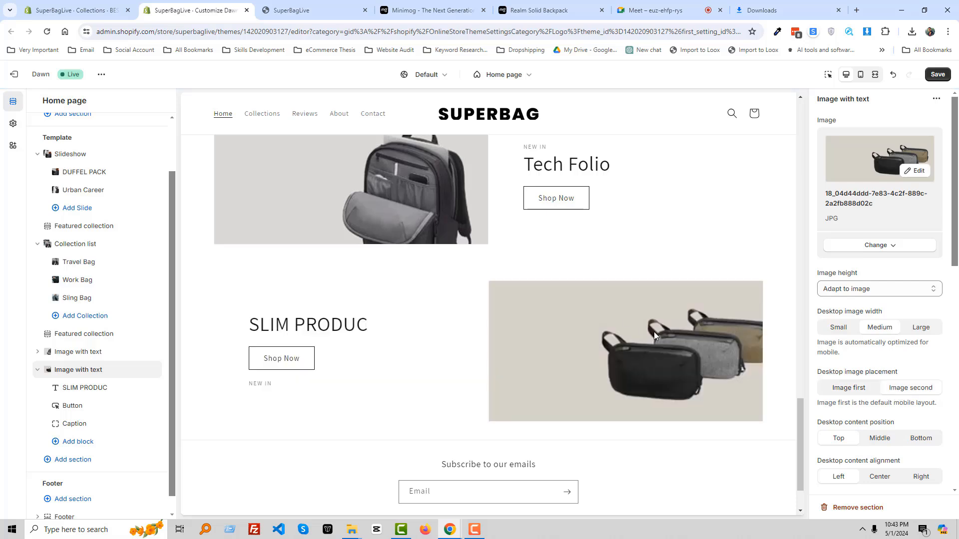
Set the second Image with text section's top and bottom padding to 0 px
{"action": "scroll", "coordinate": [885, 345], "scroll_direction": "down", "scroll_amount": 10}
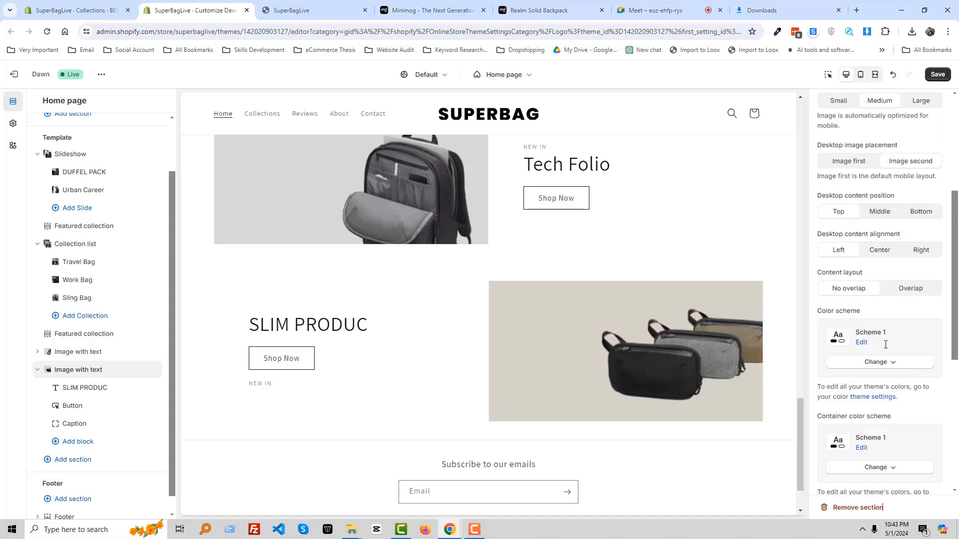
{"action": "scroll", "coordinate": [872, 365], "scroll_direction": "down", "scroll_amount": 1}
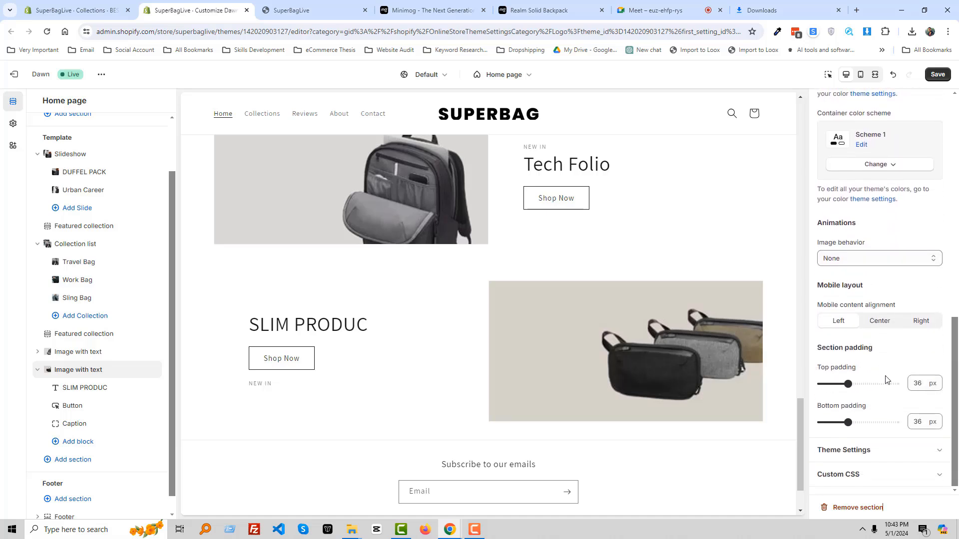
{"action": "left_click", "coordinate": [913, 383]}
{"action": "double_click", "coordinate": [913, 383]}
{"action": "type", "text": "0"}
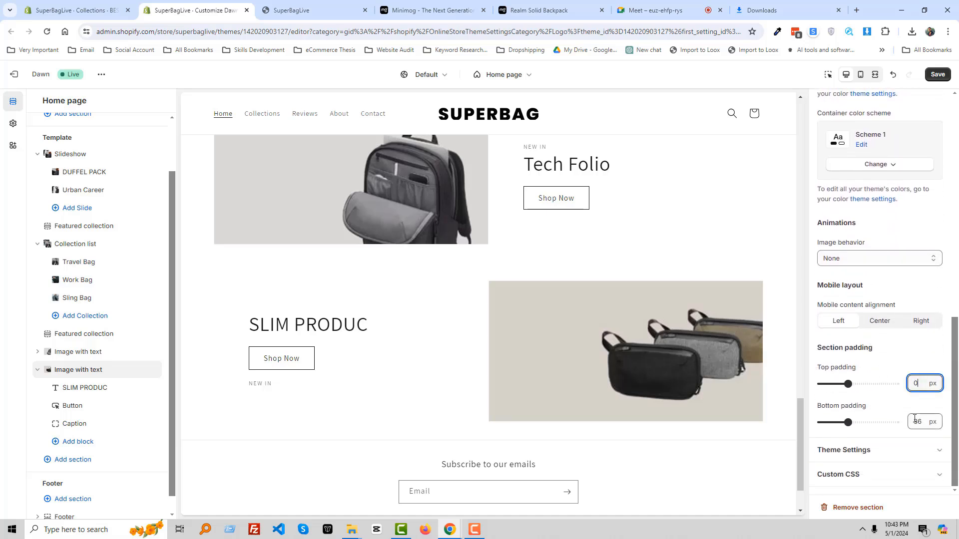
{"action": "double_click", "coordinate": [917, 421]}
{"action": "type", "text": "0"}
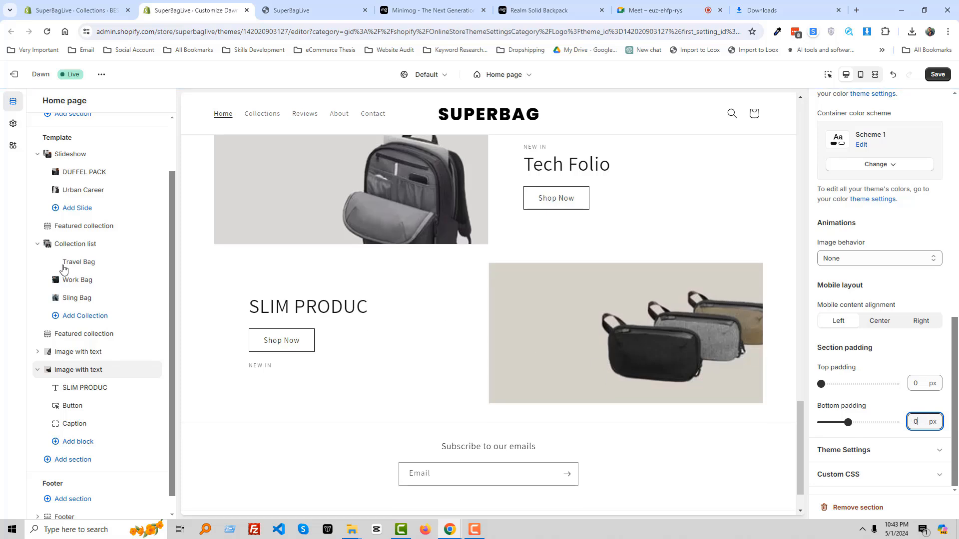
Set the first Image with text section's bottom padding to 0 px and its top padding to 50 px
{"action": "left_click", "coordinate": [80, 351]}
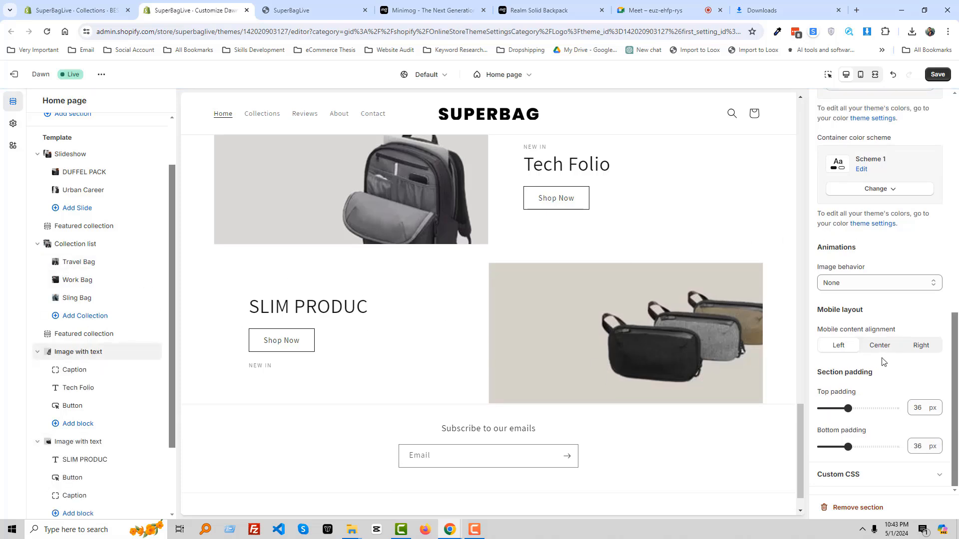
{"action": "double_click", "coordinate": [916, 409]}
{"action": "type", "text": "0"}
{"action": "left_click", "coordinate": [919, 447]}
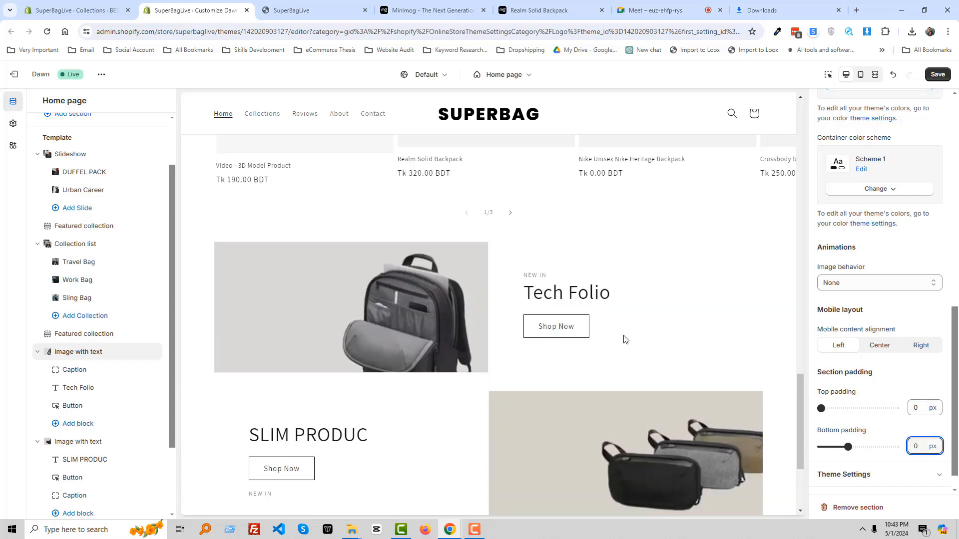
{"action": "double_click", "coordinate": [924, 406]}
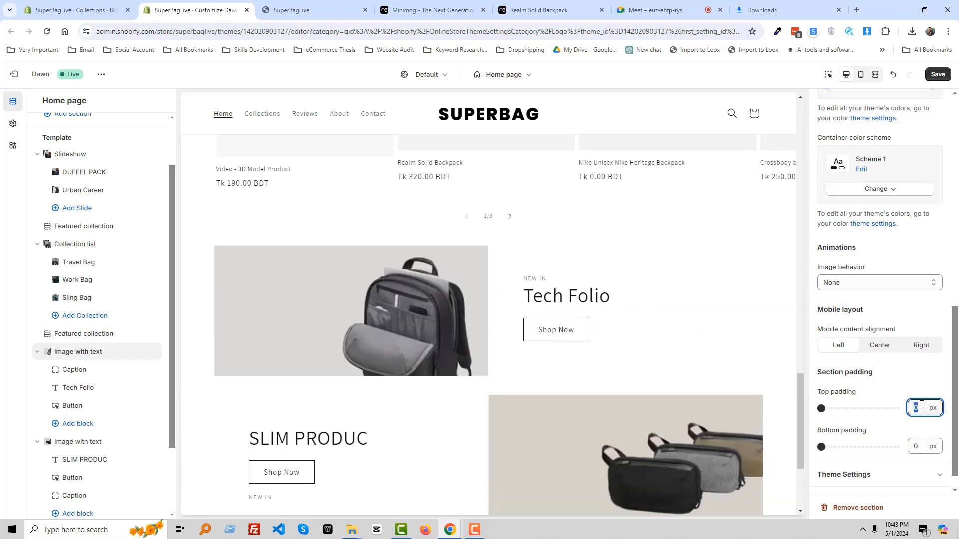
{"action": "type", "text": "50"}
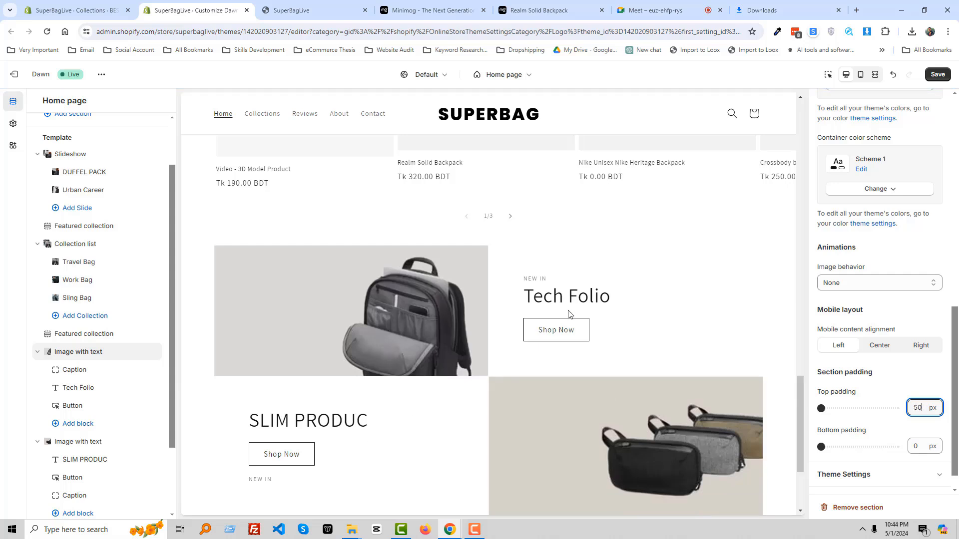
Set the second Image with text section's bottom padding to 50 px
{"action": "scroll", "coordinate": [495, 371], "scroll_direction": "down", "scroll_amount": 2}
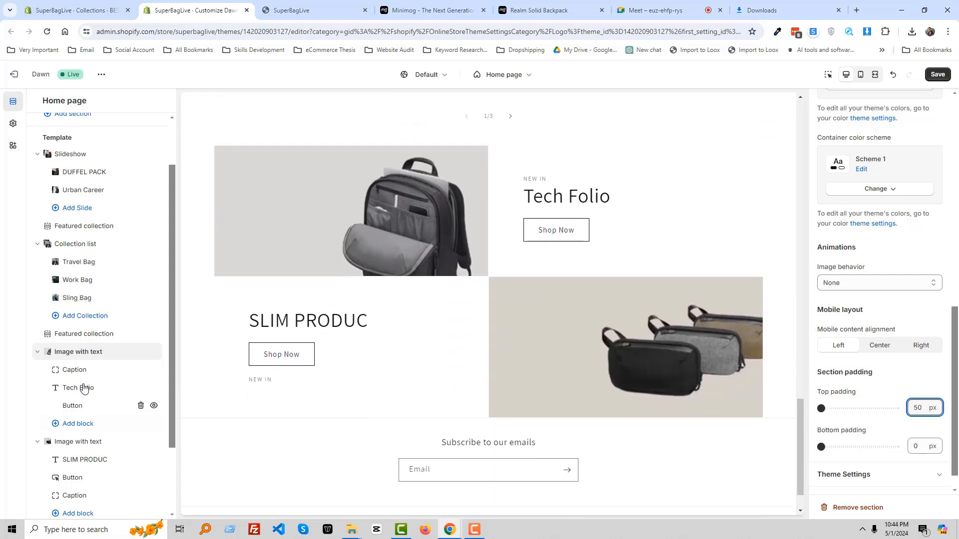
{"action": "left_click", "coordinate": [89, 442]}
{"action": "double_click", "coordinate": [922, 447]}
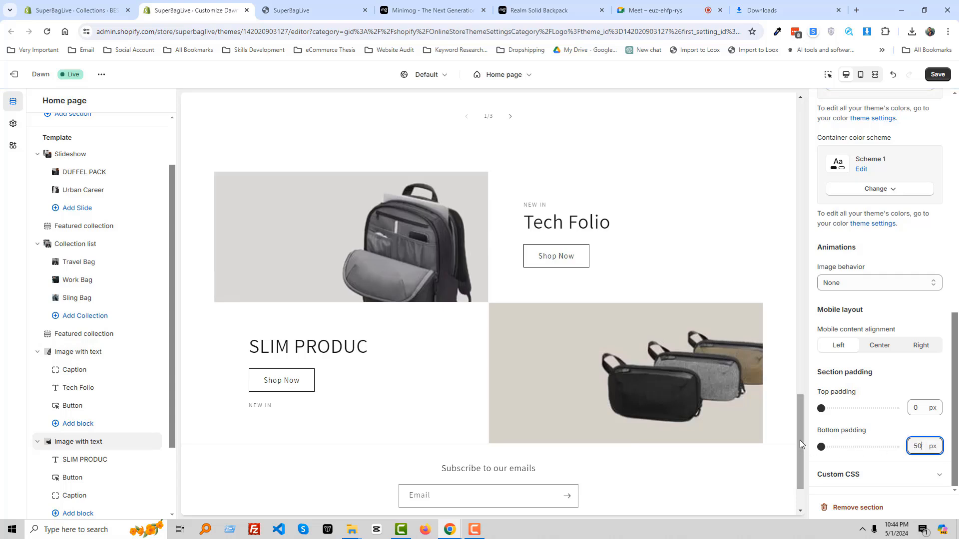
{"action": "left_click", "coordinate": [922, 381]}
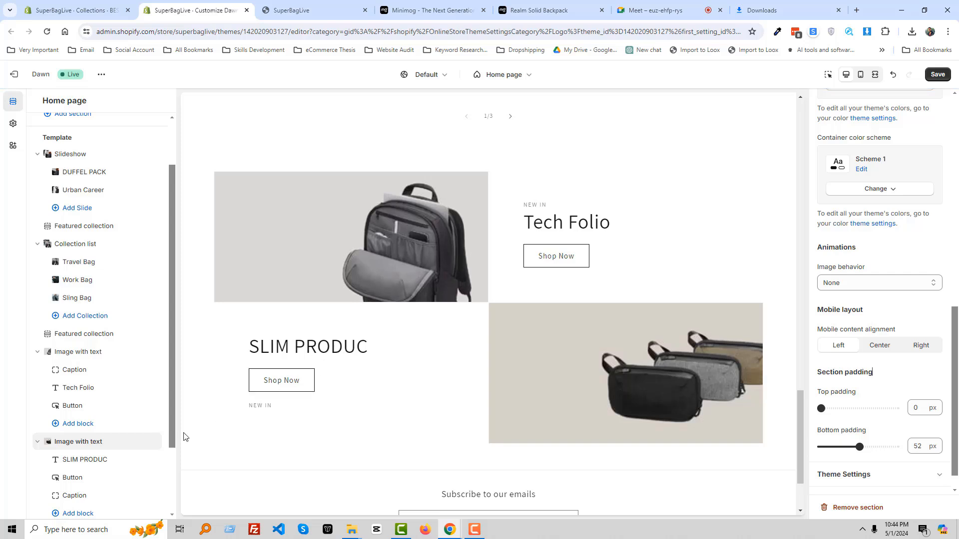
Move the Caption block above the SLIM PRODUC heading, compare the banners with the demo page, and save the home page
{"action": "left_click_drag", "start_coordinate": [73, 495], "coordinate": [58, 460]}
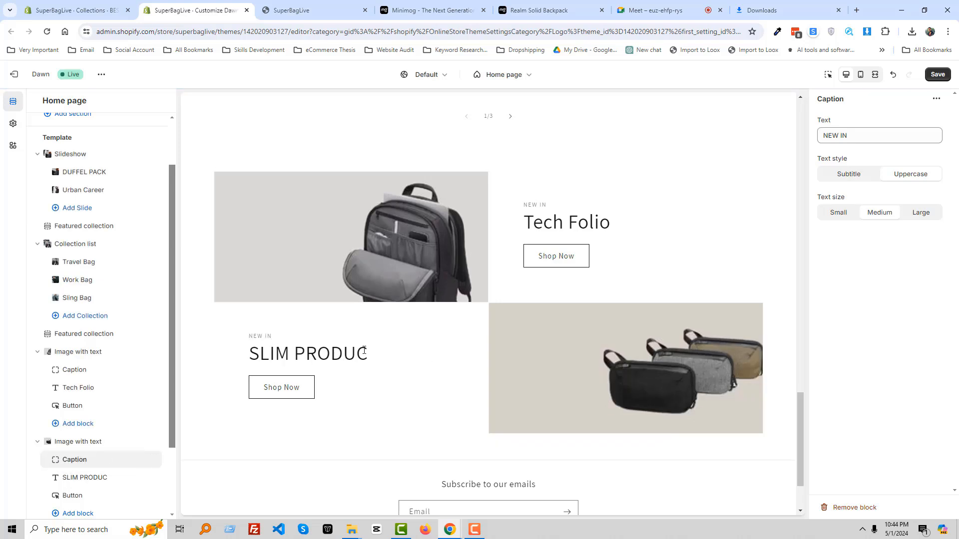
{"action": "left_click", "coordinate": [314, 8]}
{"action": "left_click", "coordinate": [429, 10]}
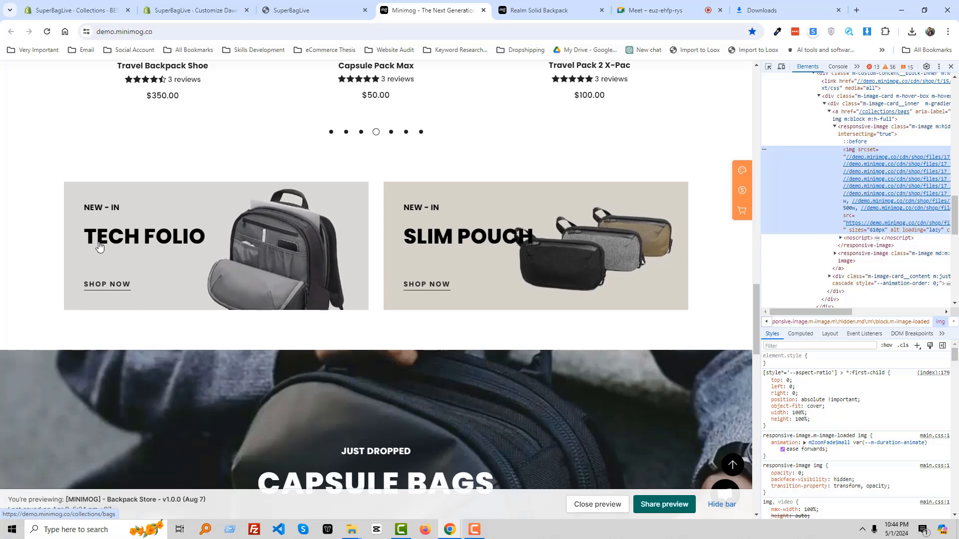
{"action": "left_click", "coordinate": [59, 7]}
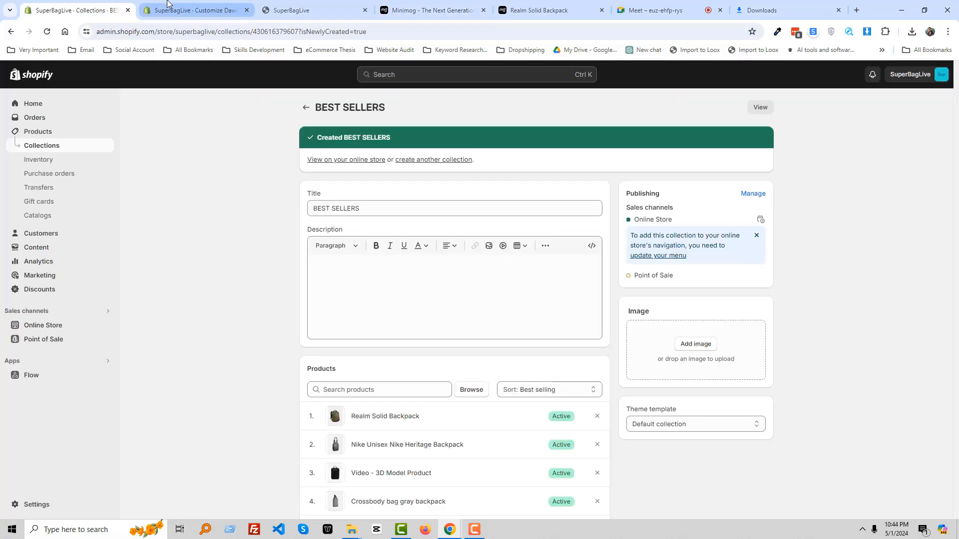
{"action": "left_click", "coordinate": [169, 8]}
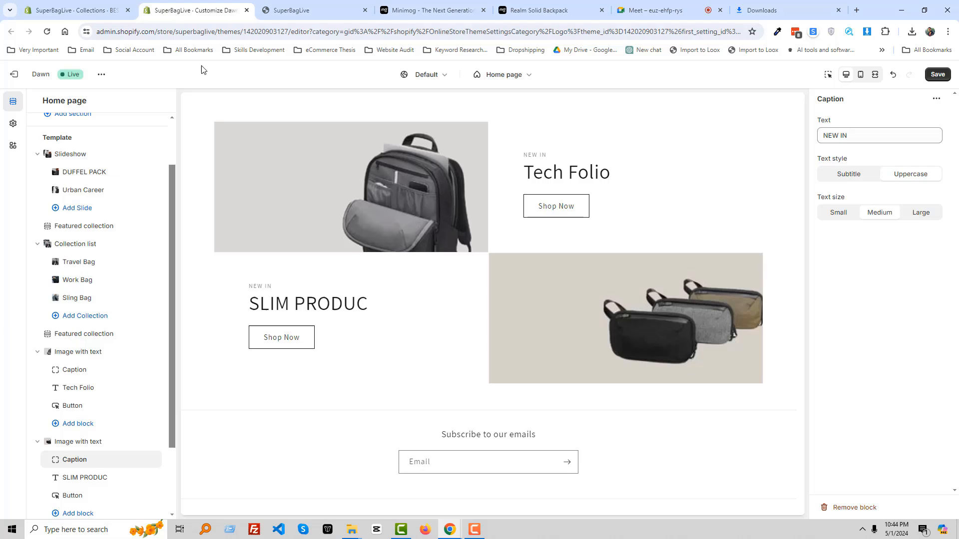
{"action": "left_click", "coordinate": [937, 74]}
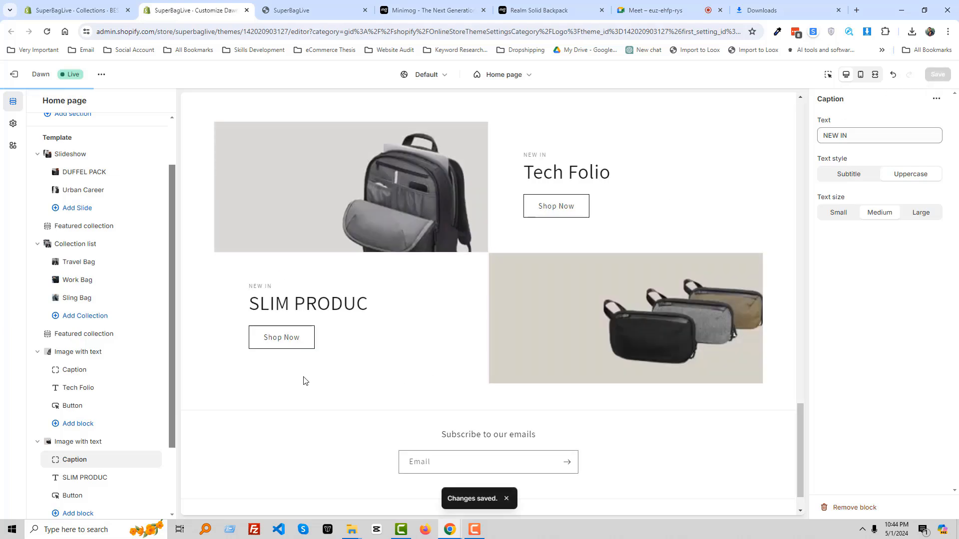
Copy the "JUST DROPPED" text from the Capsule Bags banner on the Minimog demo page
{"action": "scroll", "coordinate": [308, 379], "scroll_direction": "down", "scroll_amount": 1}
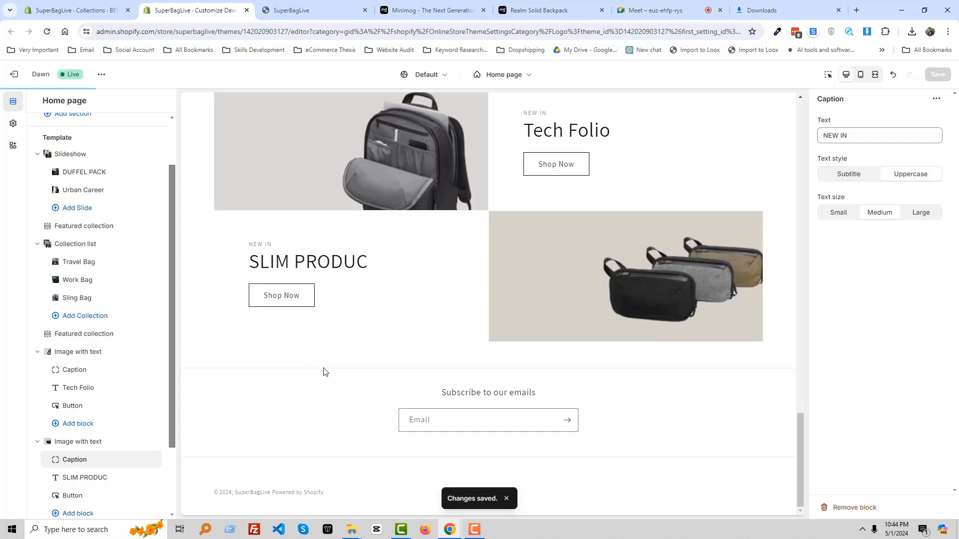
{"action": "left_click", "coordinate": [291, 10]}
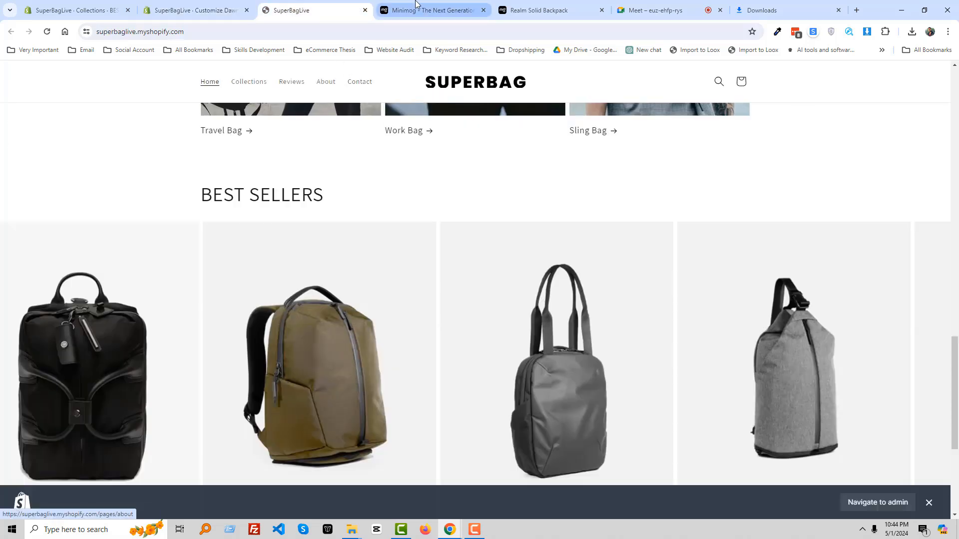
{"action": "left_click", "coordinate": [416, 5]}
{"action": "left_click", "coordinate": [125, 31]}
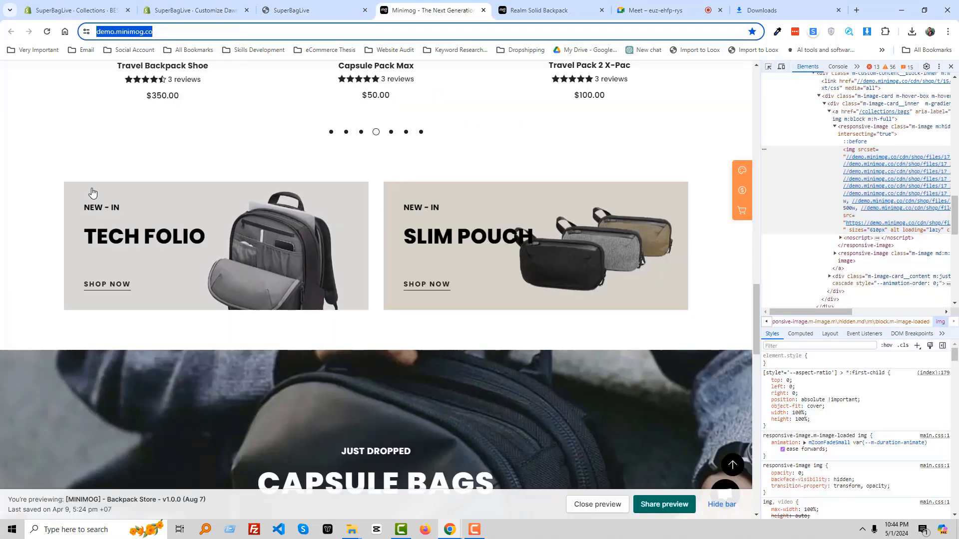
{"action": "scroll", "coordinate": [287, 304], "scroll_direction": "down", "scroll_amount": 10}
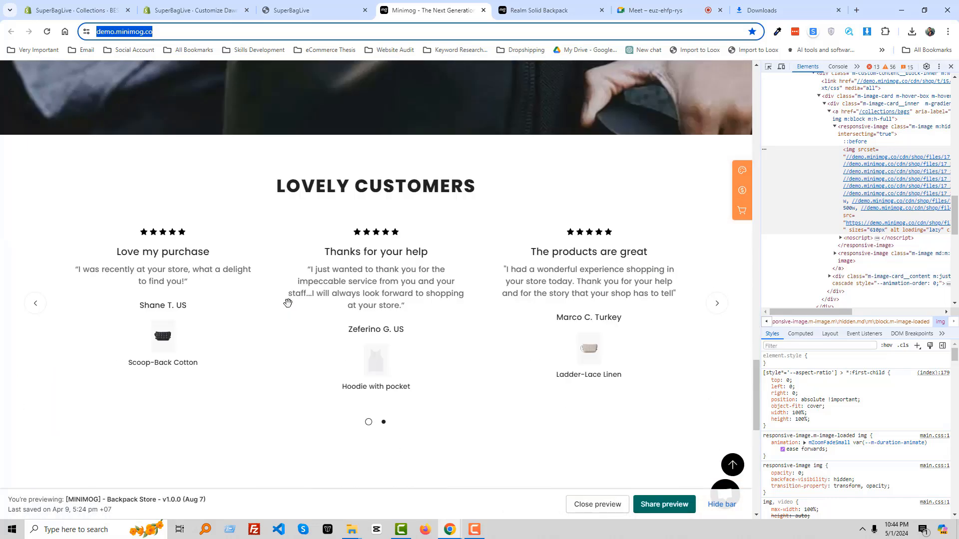
{"action": "scroll", "coordinate": [287, 304], "scroll_direction": "up", "scroll_amount": 6}
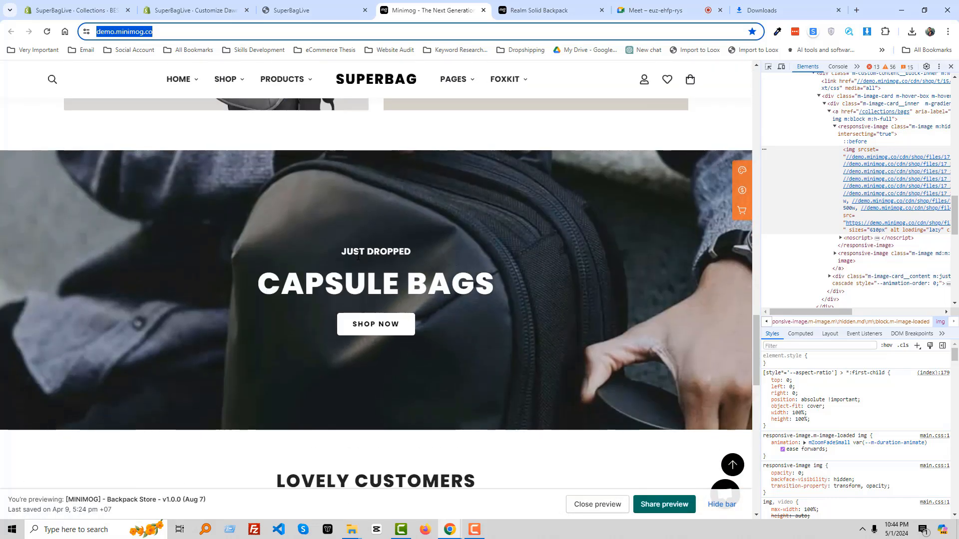
{"action": "left_click_drag", "start_coordinate": [342, 251], "coordinate": [423, 256]}
{"action": "key", "text": "ctrl+c"}
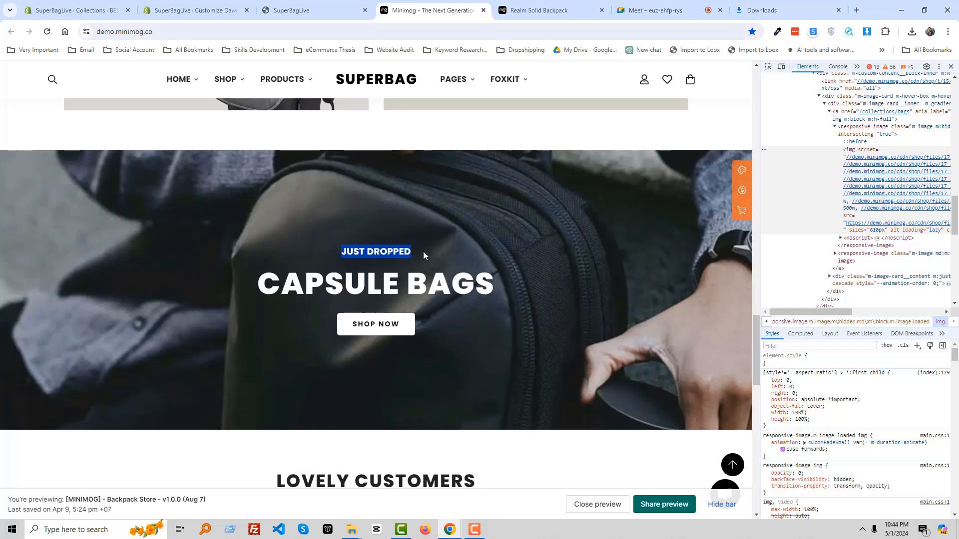
Add an Image banner section below the second Image with text section and set its heading to "JUST DROPPED"
{"action": "left_click", "coordinate": [215, 9]}
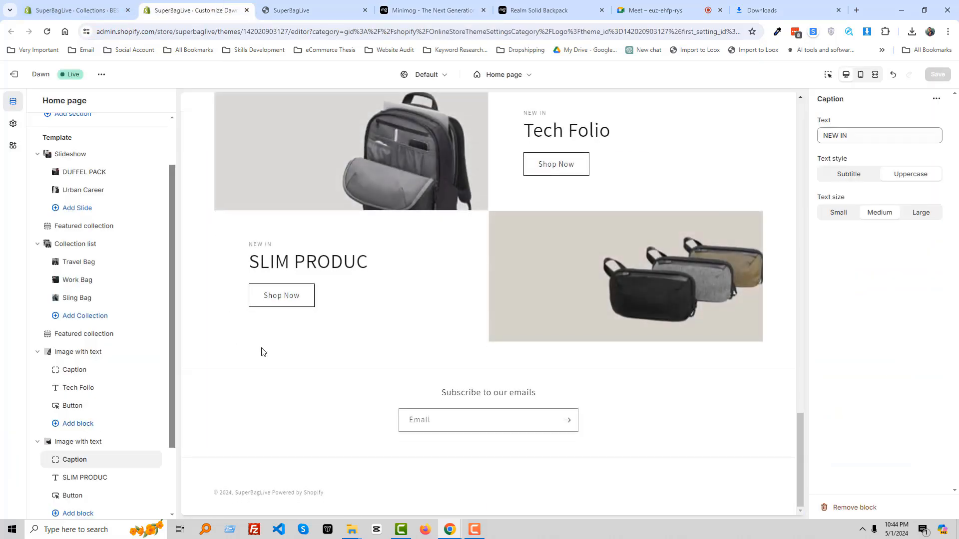
{"action": "scroll", "coordinate": [98, 443], "scroll_direction": "down", "scroll_amount": 2}
{"action": "left_click", "coordinate": [77, 439]}
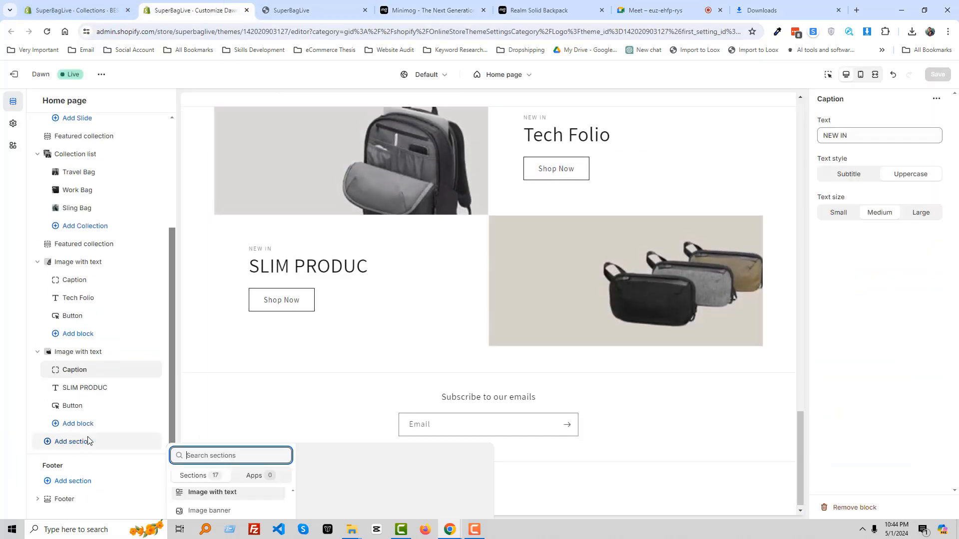
{"action": "left_click", "coordinate": [223, 300]}
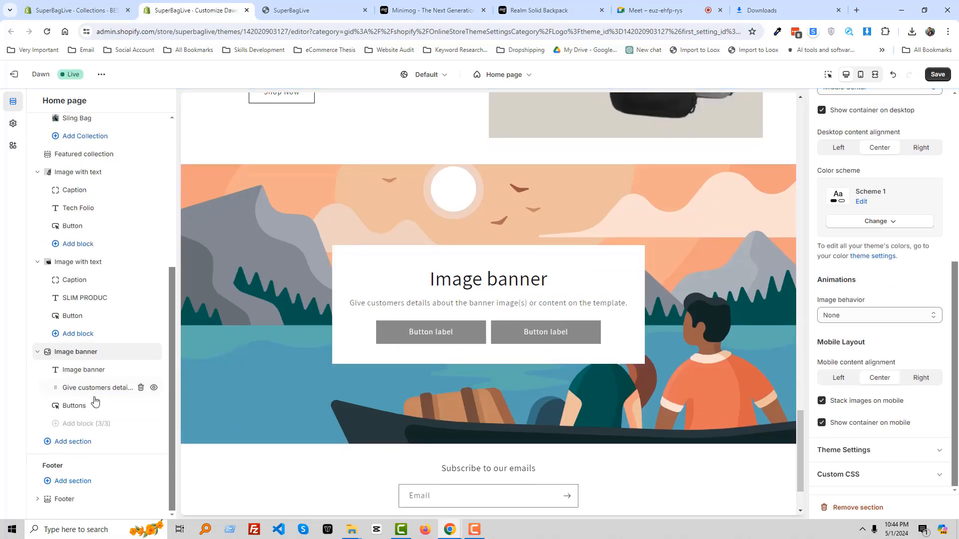
{"action": "left_click", "coordinate": [85, 370]}
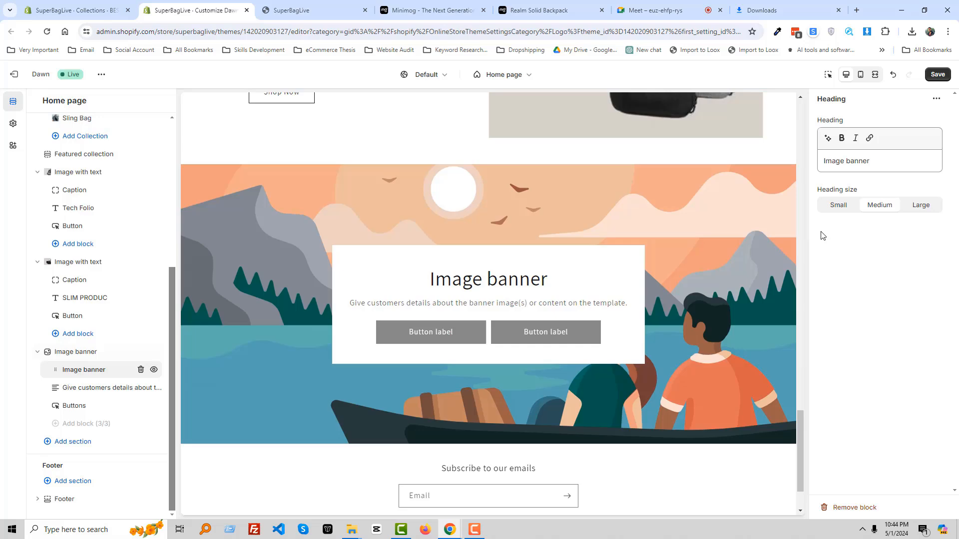
{"action": "triple_click", "coordinate": [854, 166]}
{"action": "key", "text": "ctrl+v"}
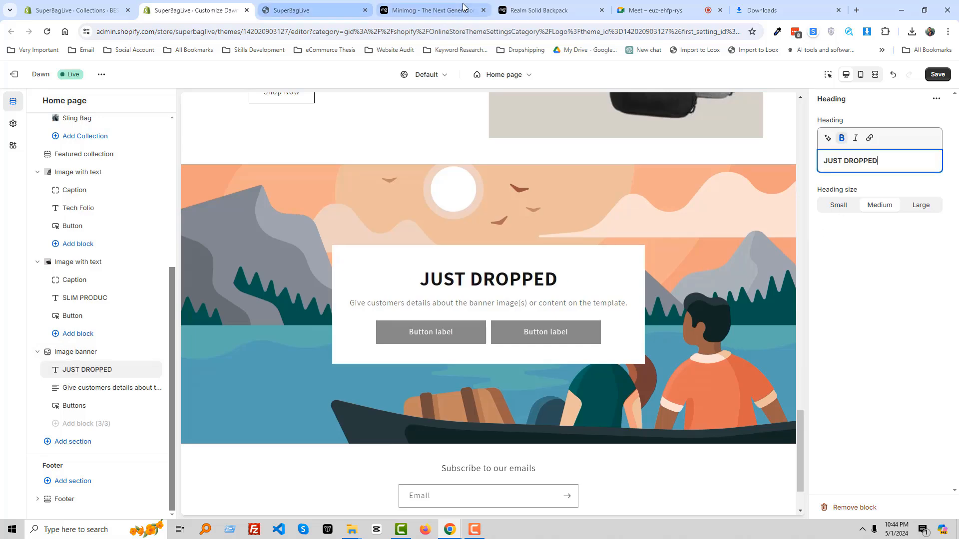
Copy "CAPSULE BAGS" from the demo page's banner and use it as the Image banner's description text
{"action": "left_click", "coordinate": [459, 10]}
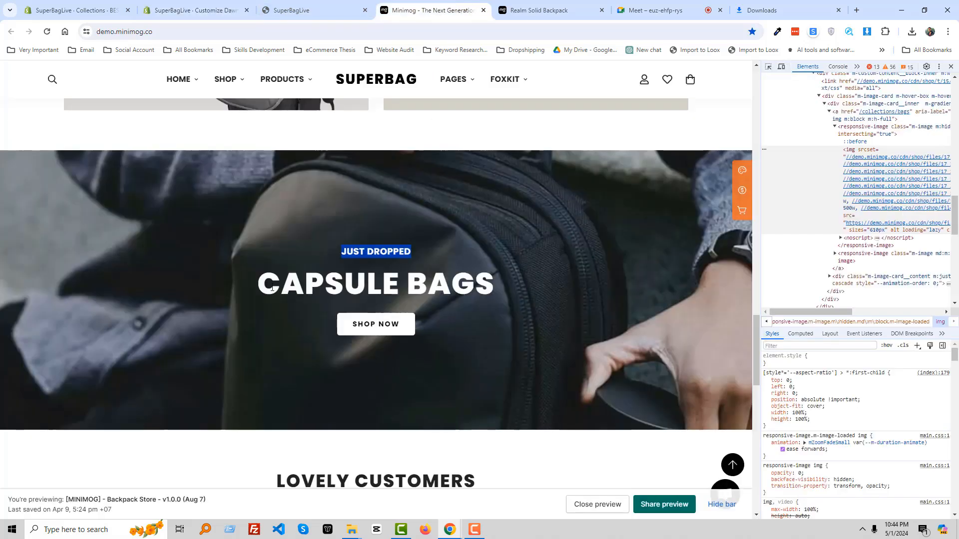
{"action": "left_click_drag", "start_coordinate": [272, 288], "coordinate": [503, 290]}
{"action": "key", "text": "ctrl+c"}
{"action": "left_click", "coordinate": [184, 9]}
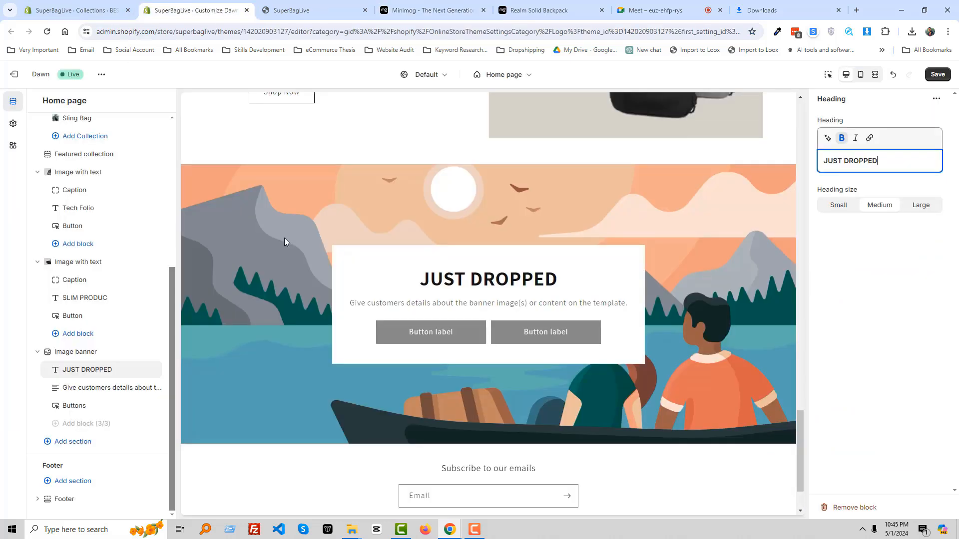
{"action": "left_click", "coordinate": [96, 391]}
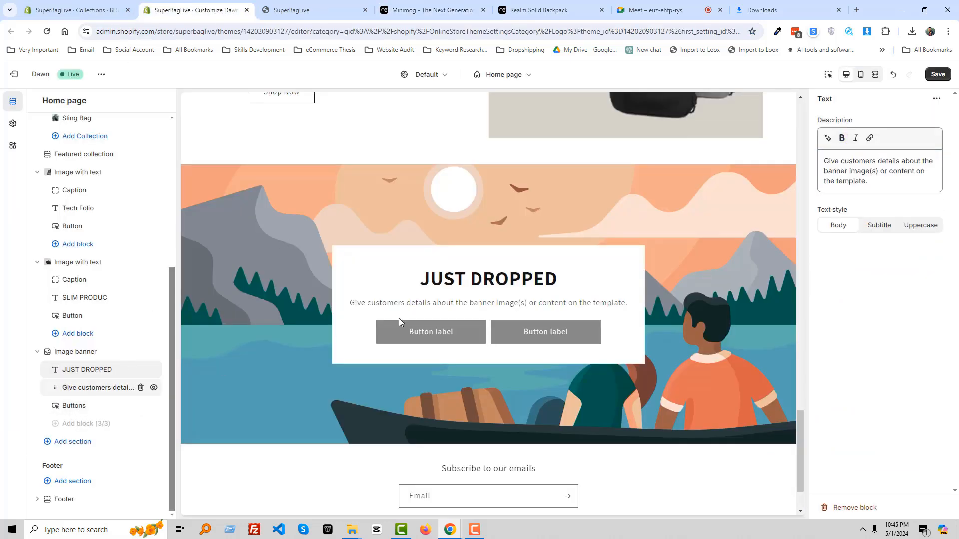
{"action": "triple_click", "coordinate": [843, 179]}
{"action": "key", "text": "ctrl+v"}
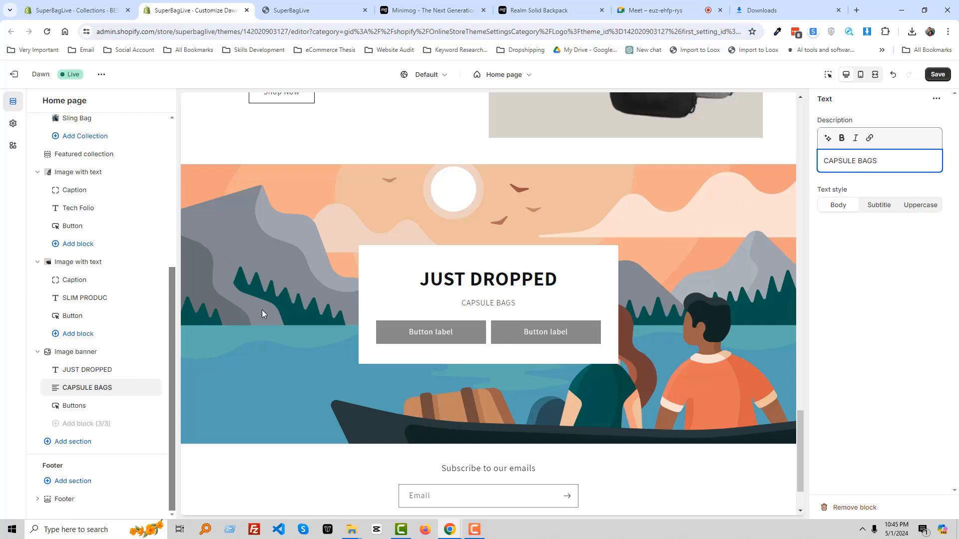
Change the Image banner's heading text to "CAPSULE BAGS" and take "JUST DROPPED" out of it, keeping a copy of the removed words
{"action": "left_click", "coordinate": [87, 369]}
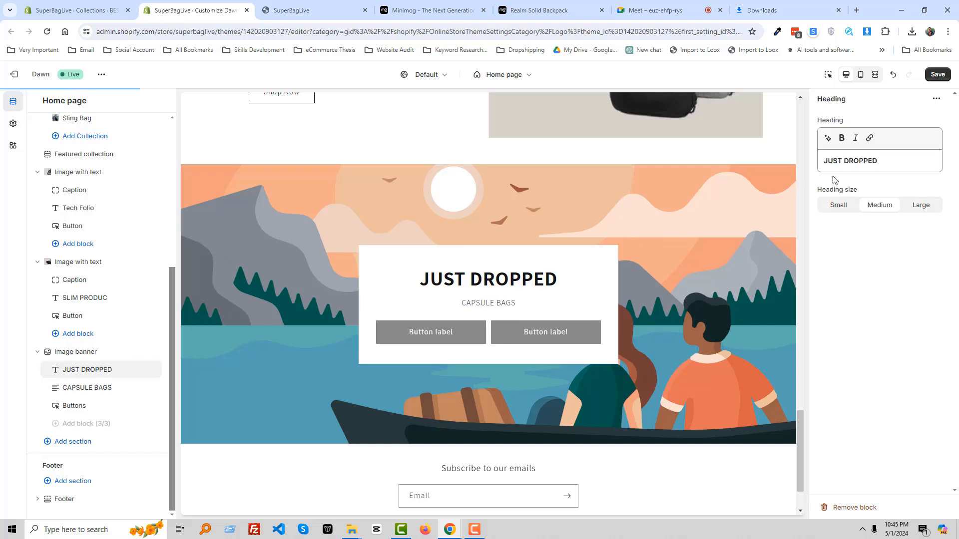
{"action": "left_click", "coordinate": [885, 159]}
{"action": "key", "text": "ctrl+v"}
{"action": "left_click_drag", "start_coordinate": [880, 162], "coordinate": [815, 160]}
{"action": "key", "text": "ctrl+c"}
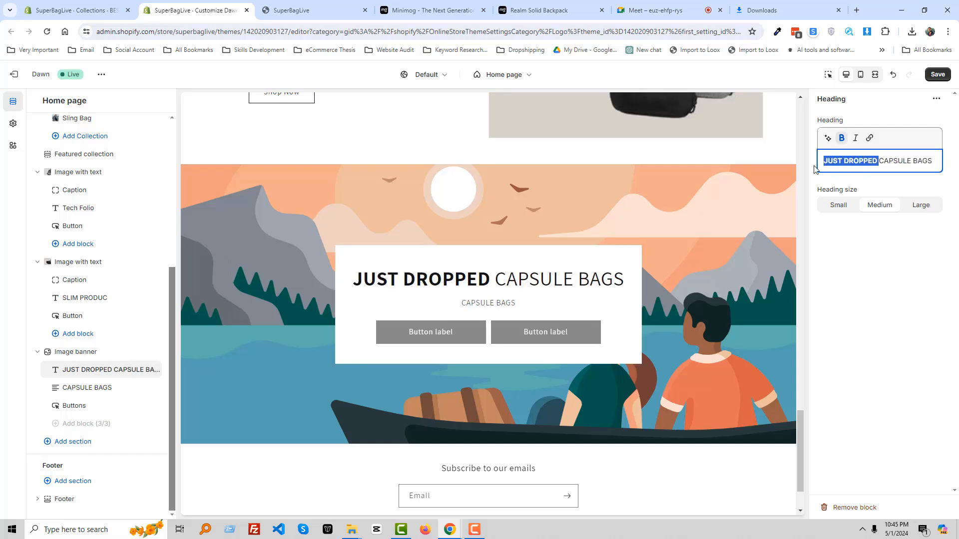
{"action": "key", "text": "BackSpace"}
Replace the Image banner's description with "JUST DROPPED", move that text block above the CAPSULE BAGS heading, and check the order against the demo page
{"action": "left_click", "coordinate": [85, 388]}
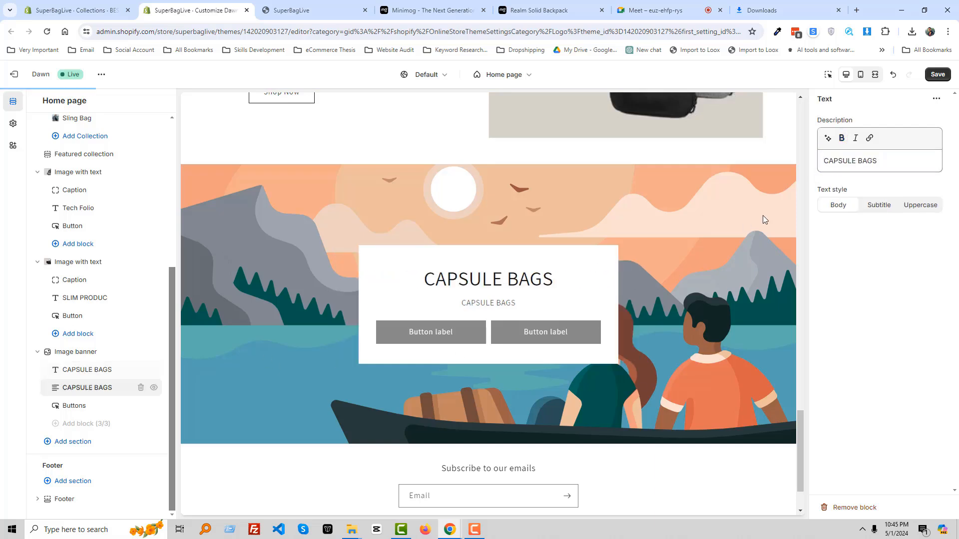
{"action": "triple_click", "coordinate": [856, 162]}
{"action": "key", "text": "ctrl+v"}
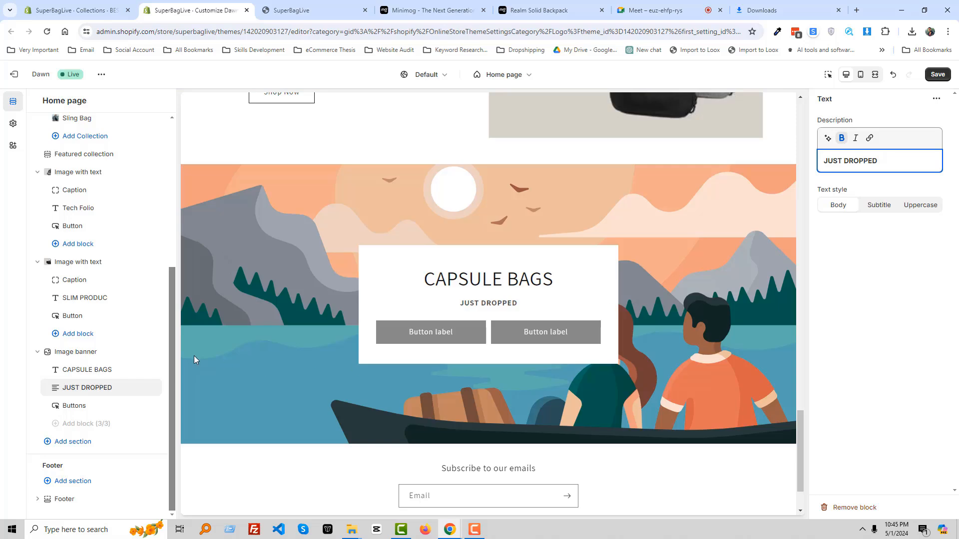
{"action": "left_click_drag", "start_coordinate": [55, 387], "coordinate": [56, 372]}
{"action": "left_click", "coordinate": [429, 10]}
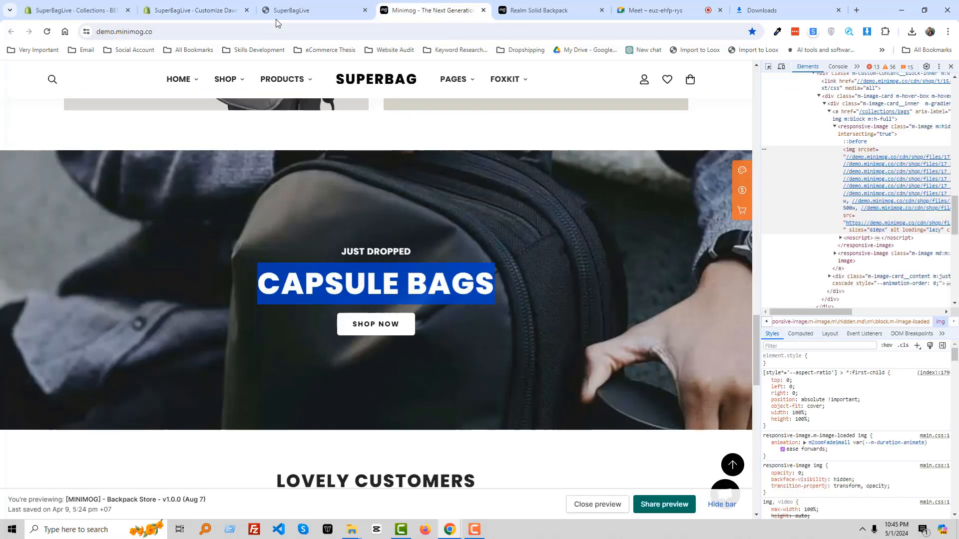
{"action": "left_click", "coordinate": [290, 11]}
{"action": "left_click", "coordinate": [215, 10]}
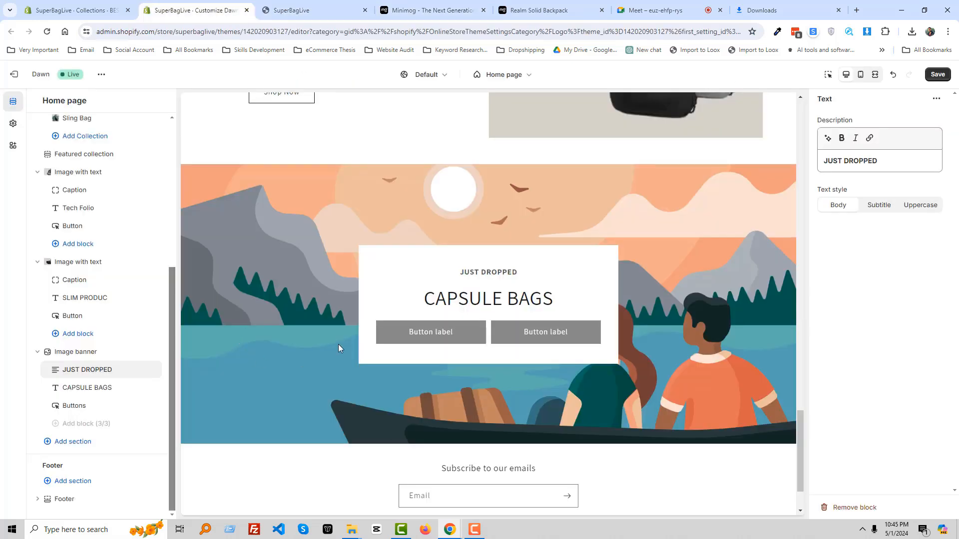
Label the Image banner's first button "Shop Now" and link it to the Nike Unisex Nike Heritage Backpack product
{"action": "left_click", "coordinate": [71, 406]}
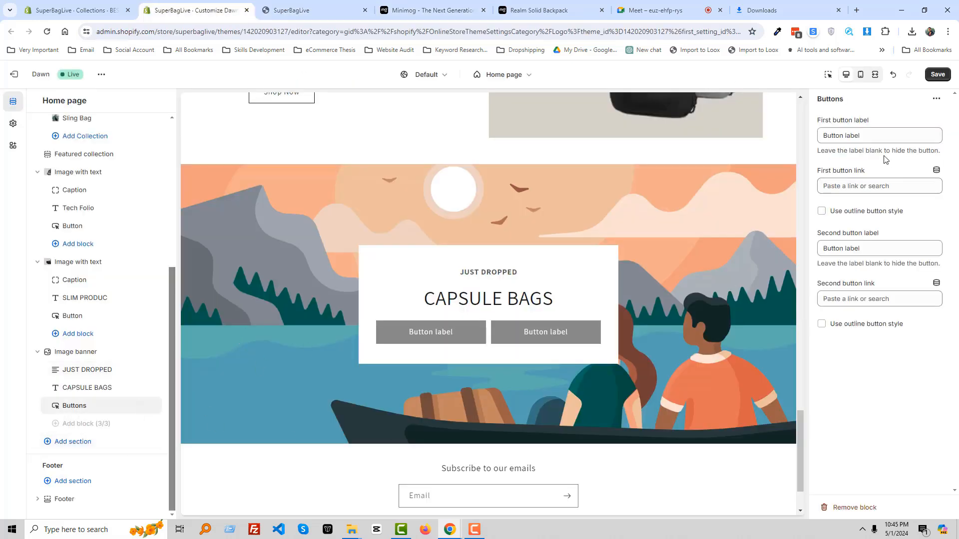
{"action": "left_click", "coordinate": [859, 136]}
{"action": "key", "text": "ctrl+a"}
{"action": "type", "text": "S"}
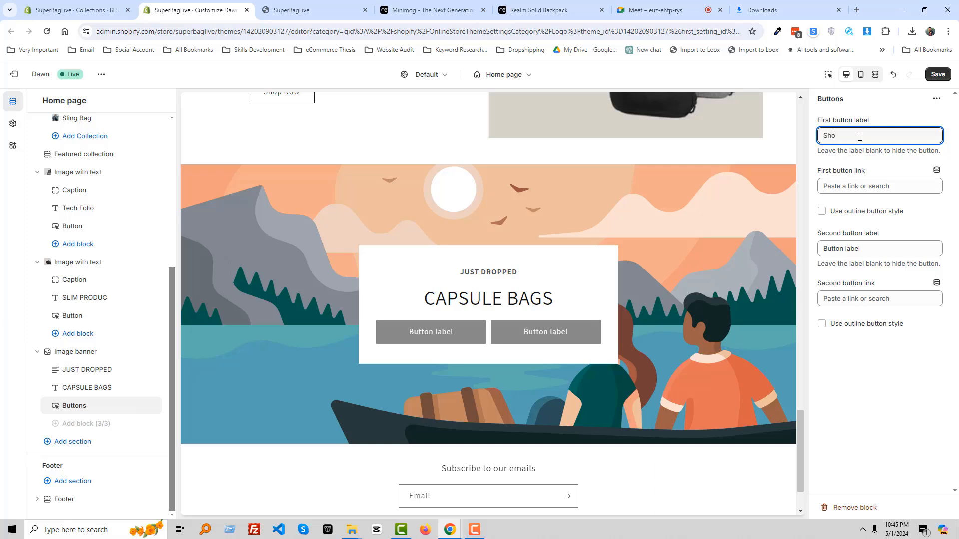
{"action": "left_click", "coordinate": [869, 185]}
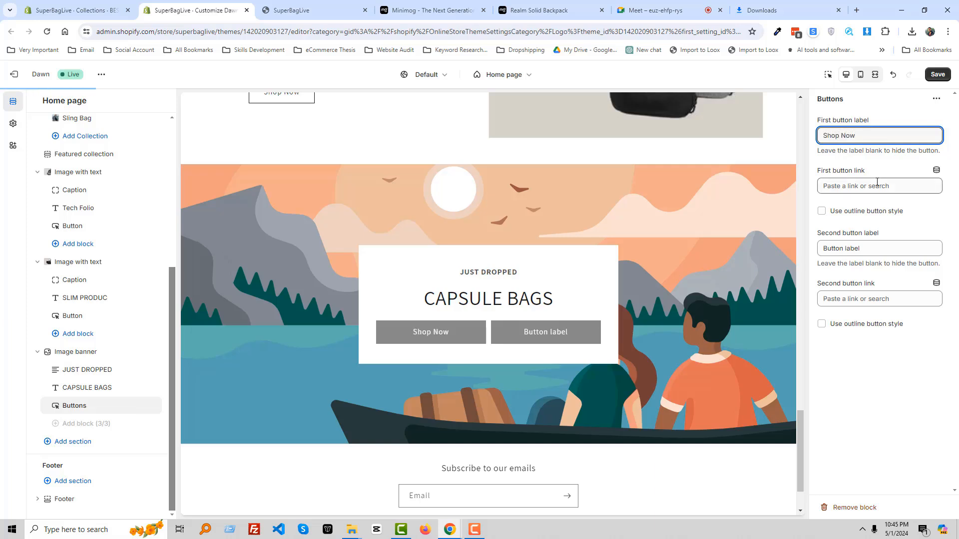
{"action": "left_click", "coordinate": [864, 233]}
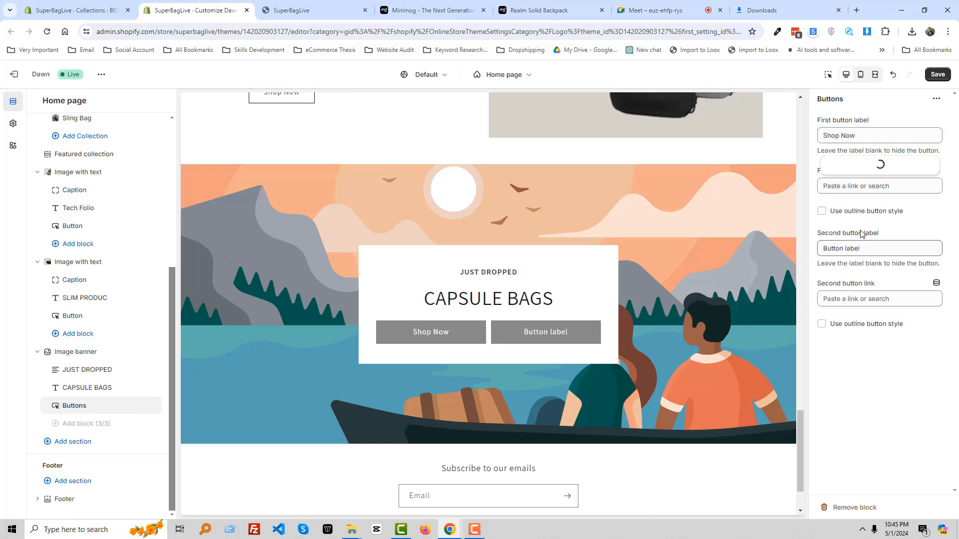
{"action": "left_click", "coordinate": [865, 286]}
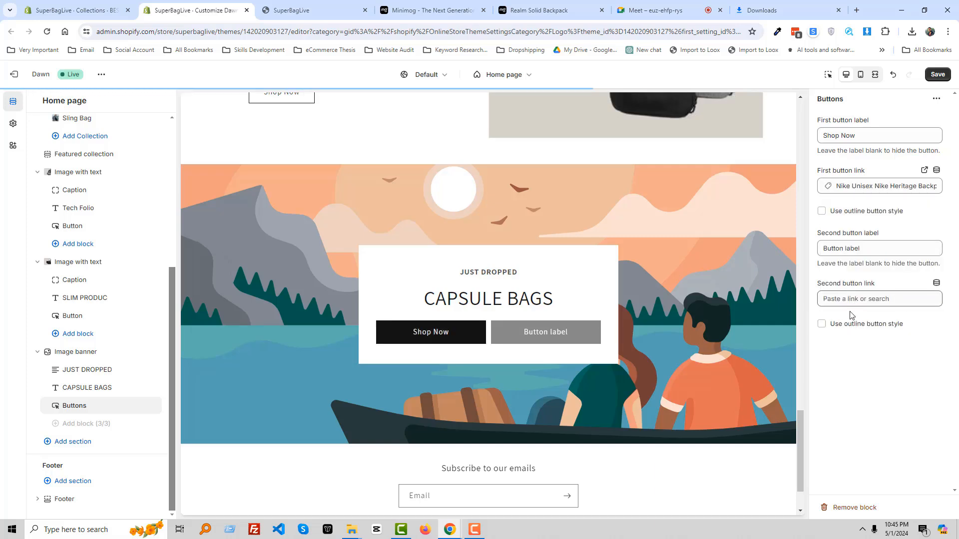
Clear the second button's label so the Image banner shows only one button
{"action": "left_click", "coordinate": [859, 254]}
{"action": "key", "text": "ctrl+a"}
{"action": "key", "text": "BackSpace"}
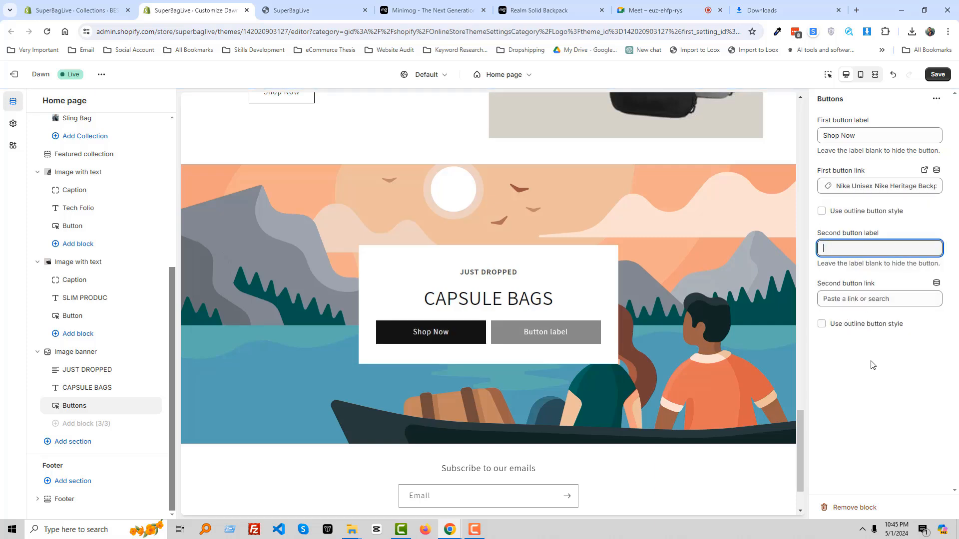
{"action": "left_click", "coordinate": [869, 363]}
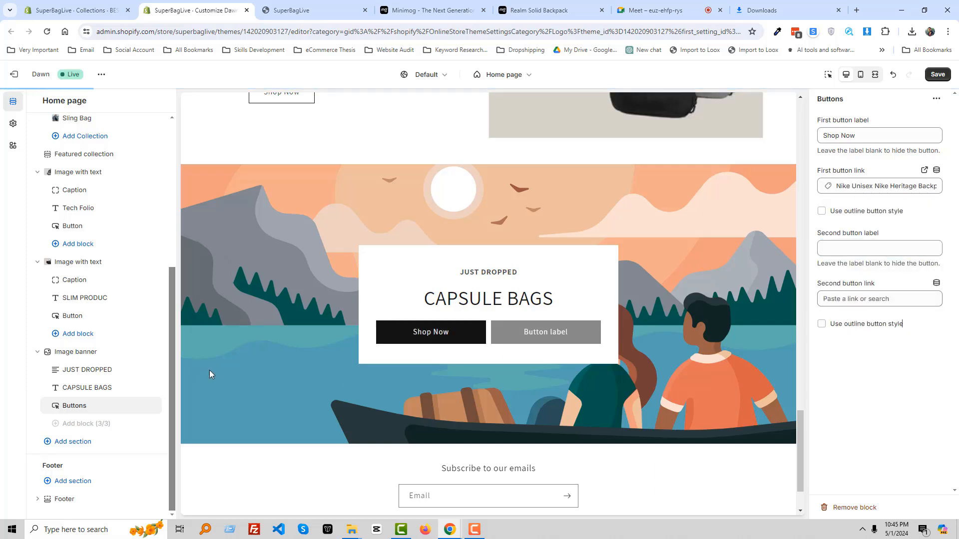
Turn off the Image banner's container on desktop
{"action": "left_click", "coordinate": [85, 352]}
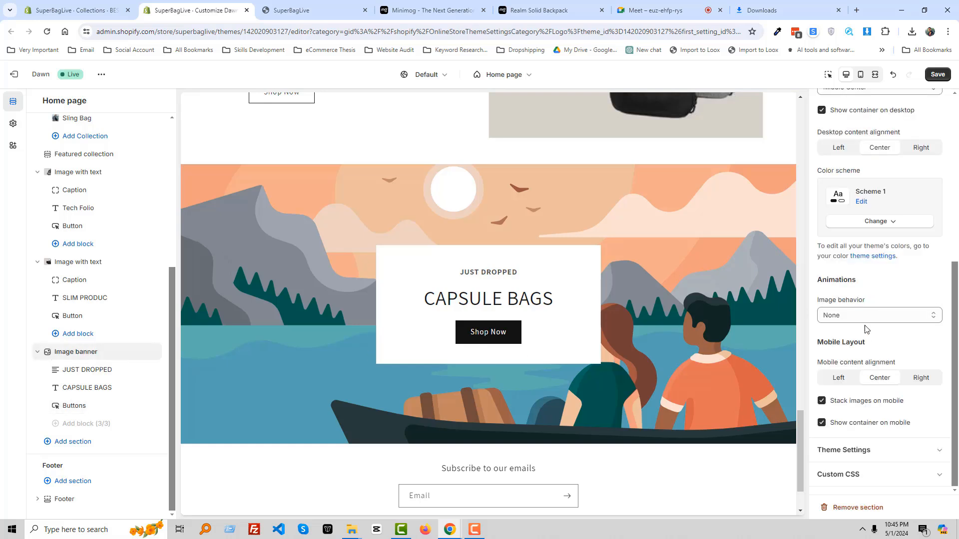
{"action": "scroll", "coordinate": [869, 250], "scroll_direction": "up", "scroll_amount": 3}
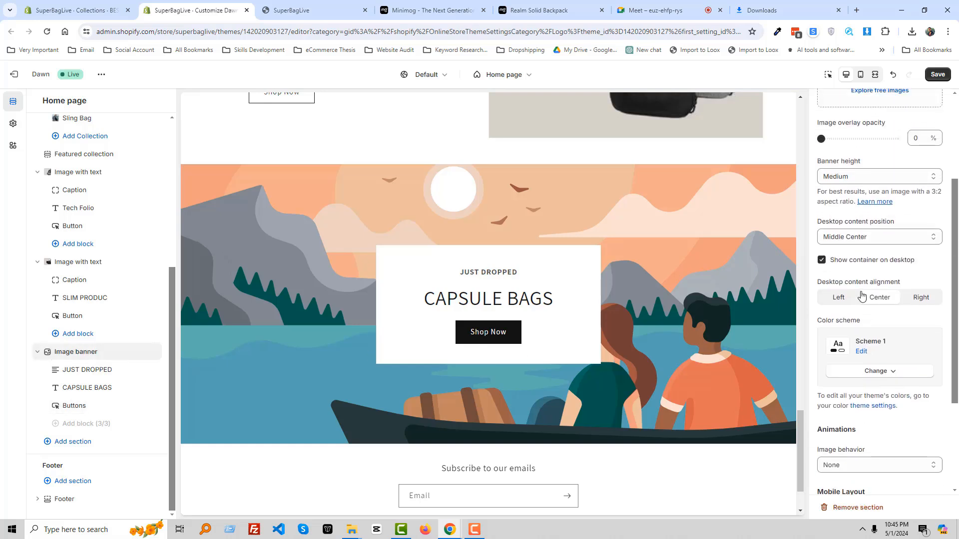
{"action": "left_click", "coordinate": [860, 262]}
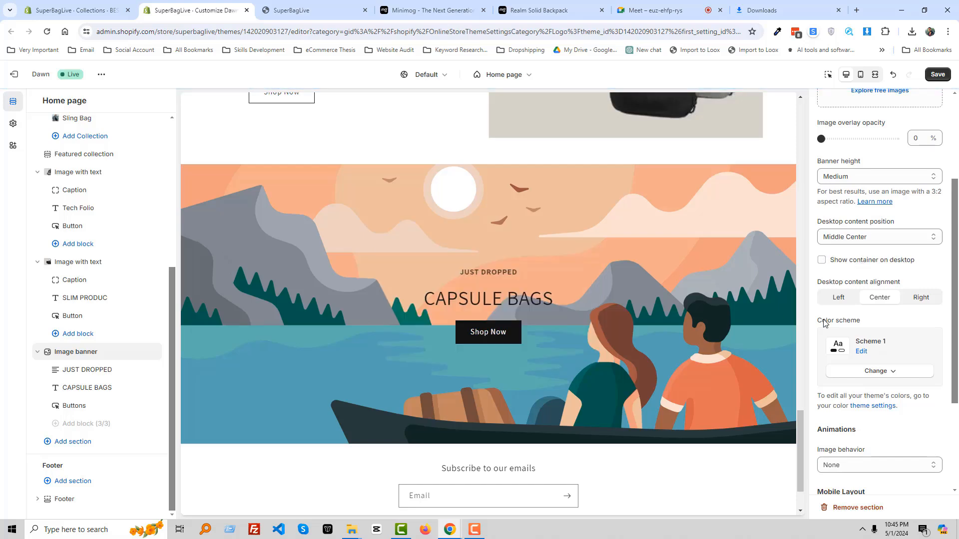
Upload backpack-img-wt-min.jpg from the Super Bag Store folder and use it as the Image banner's first image
{"action": "scroll", "coordinate": [843, 332], "scroll_direction": "up", "scroll_amount": 3}
{"action": "left_click", "coordinate": [880, 146]}
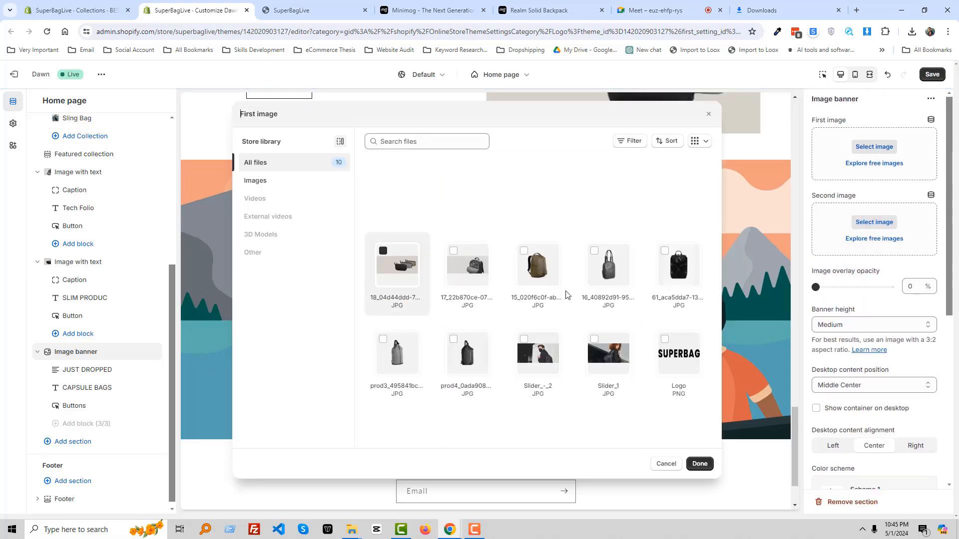
{"action": "left_click", "coordinate": [399, 6]}
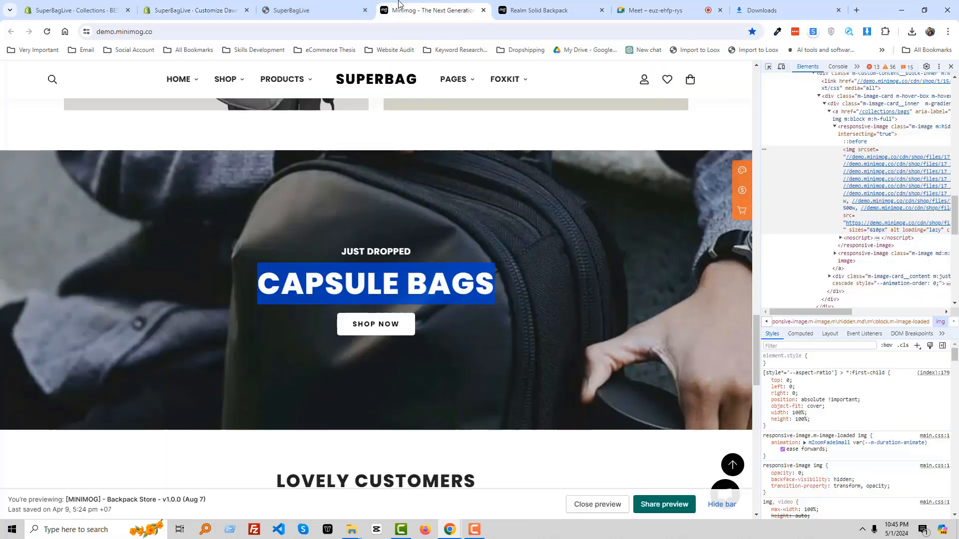
{"action": "left_click", "coordinate": [202, 9]}
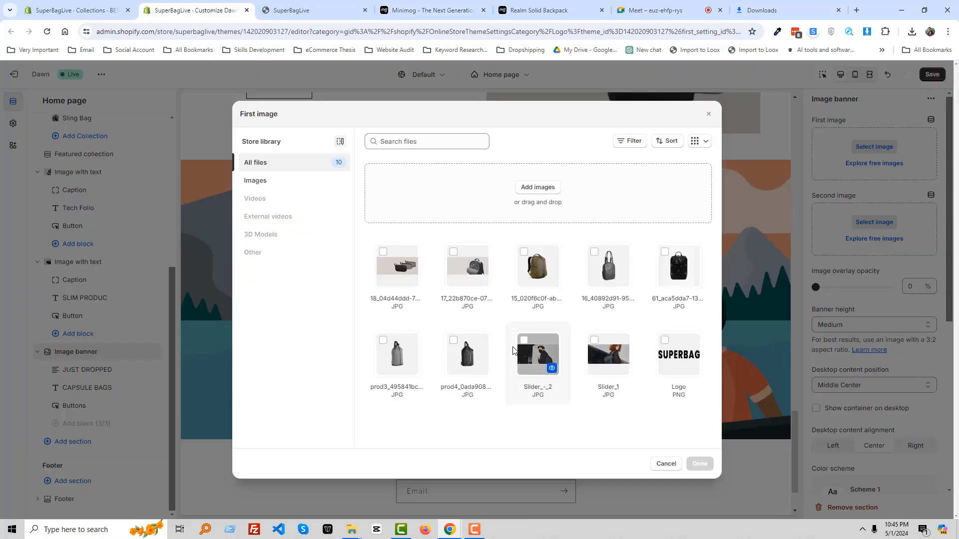
{"action": "mouse_move", "coordinate": [352, 529]}
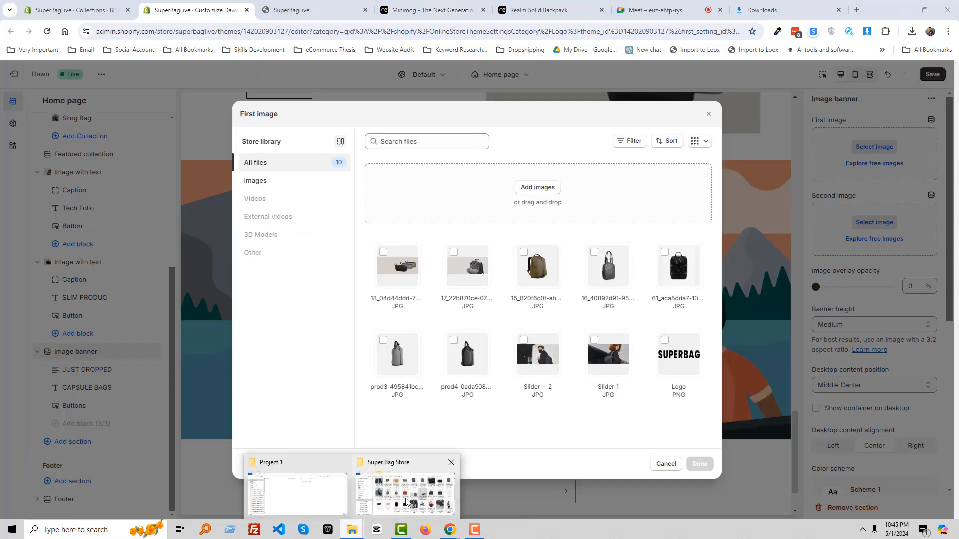
{"action": "left_click", "coordinate": [407, 487]}
{"action": "scroll", "coordinate": [687, 304], "scroll_direction": "up", "scroll_amount": 2}
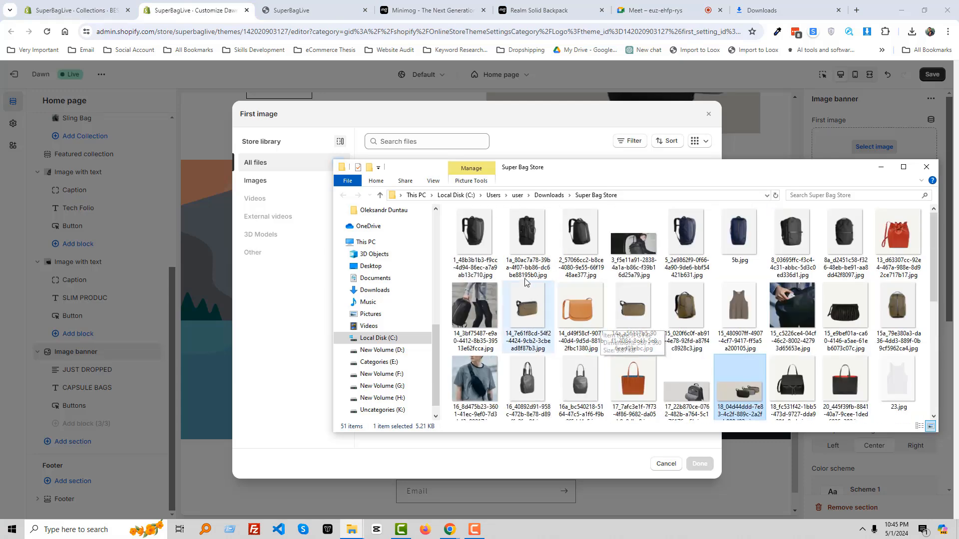
{"action": "scroll", "coordinate": [739, 350], "scroll_direction": "down", "scroll_amount": 2}
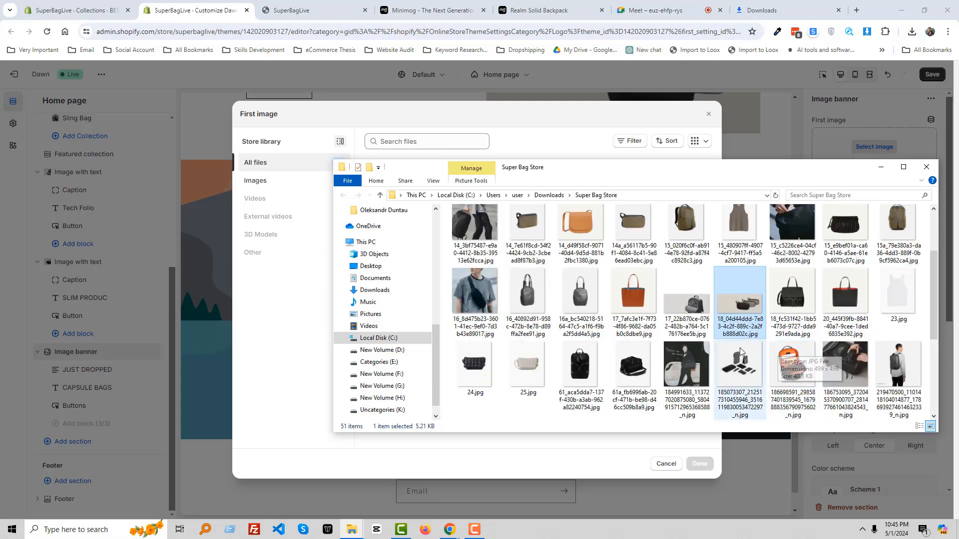
{"action": "scroll", "coordinate": [844, 376], "scroll_direction": "down", "scroll_amount": 2}
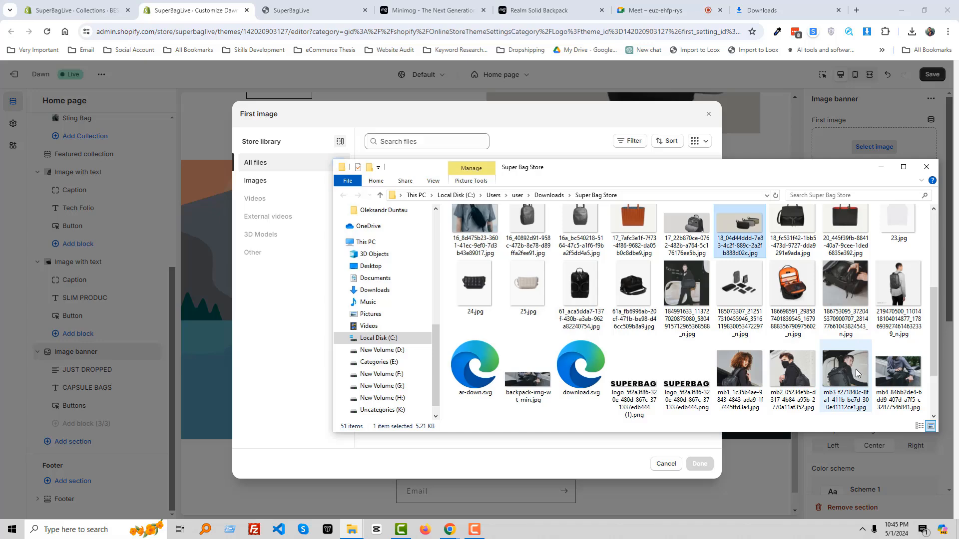
{"action": "scroll", "coordinate": [856, 373], "scroll_direction": "down", "scroll_amount": 2}
{"action": "left_click", "coordinate": [528, 295]}
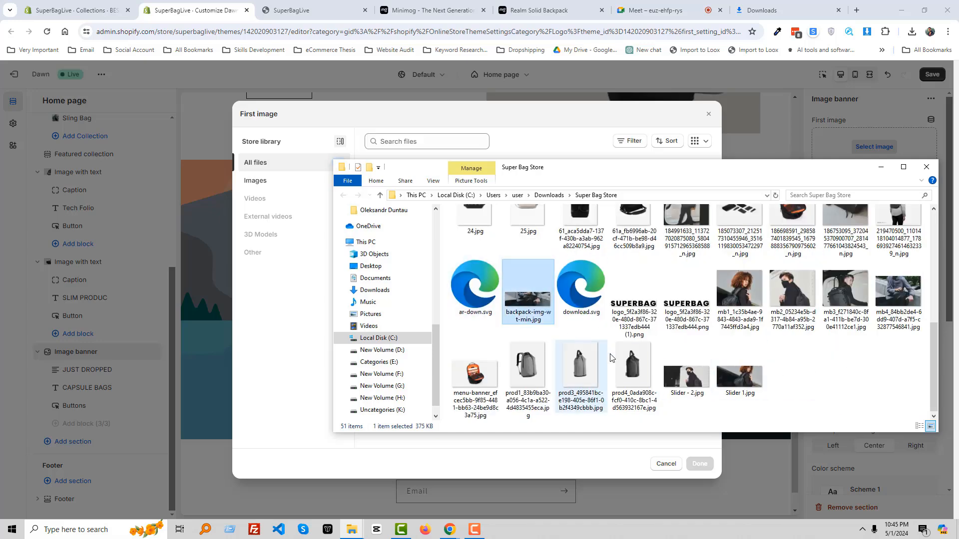
{"action": "left_click_drag", "start_coordinate": [518, 312], "coordinate": [440, 368]}
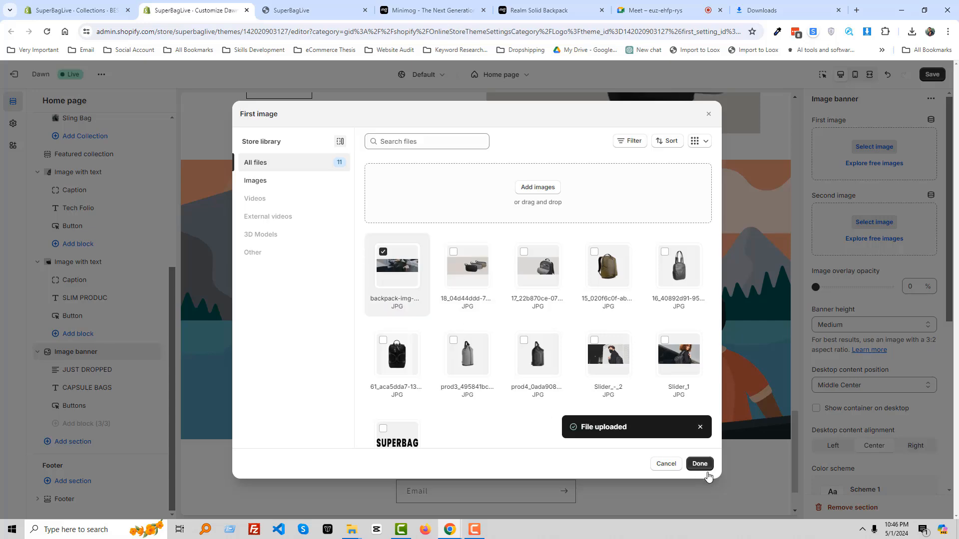
{"action": "left_click", "coordinate": [700, 464]}
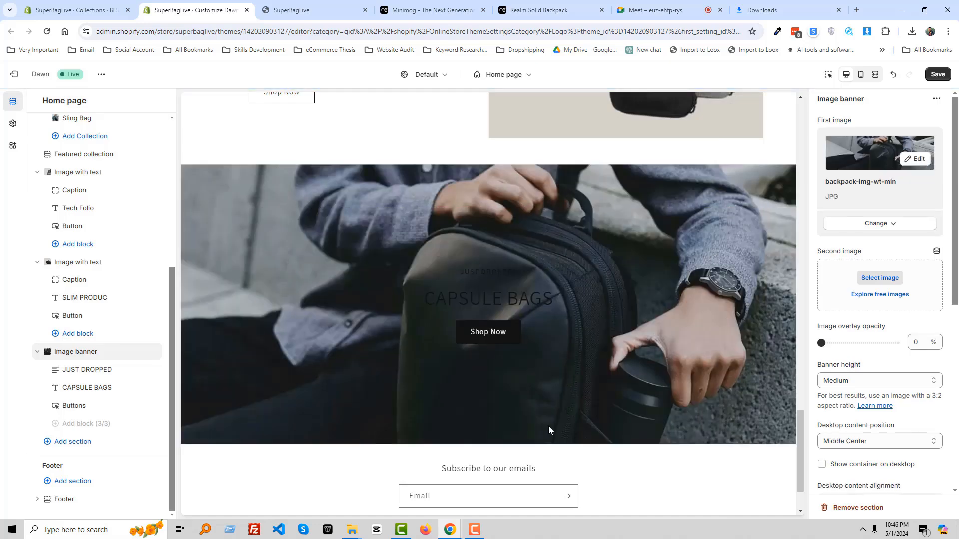
Compare the banner's text colors with the demo page and try Scheme 2 as the Image banner's color scheme
{"action": "left_click", "coordinate": [423, 7]}
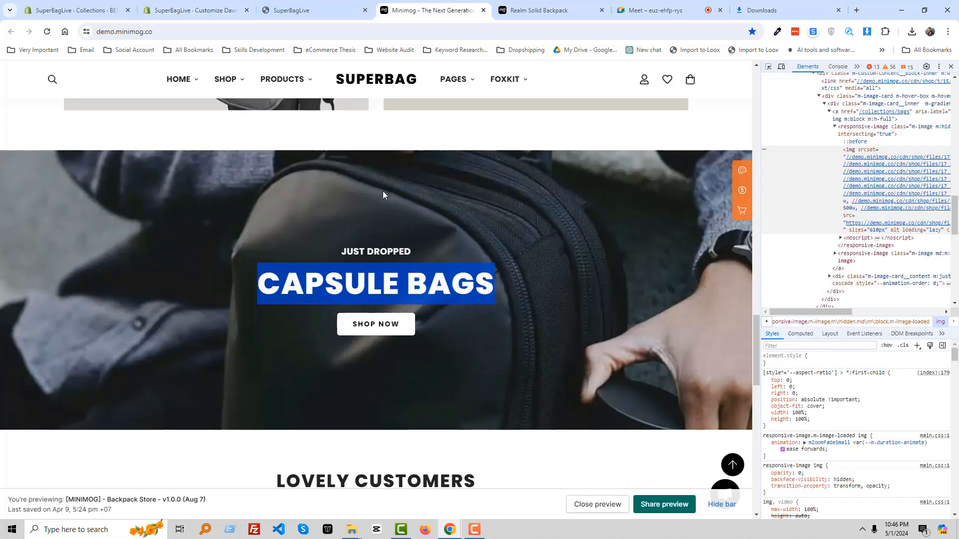
{"action": "left_click", "coordinate": [96, 4]}
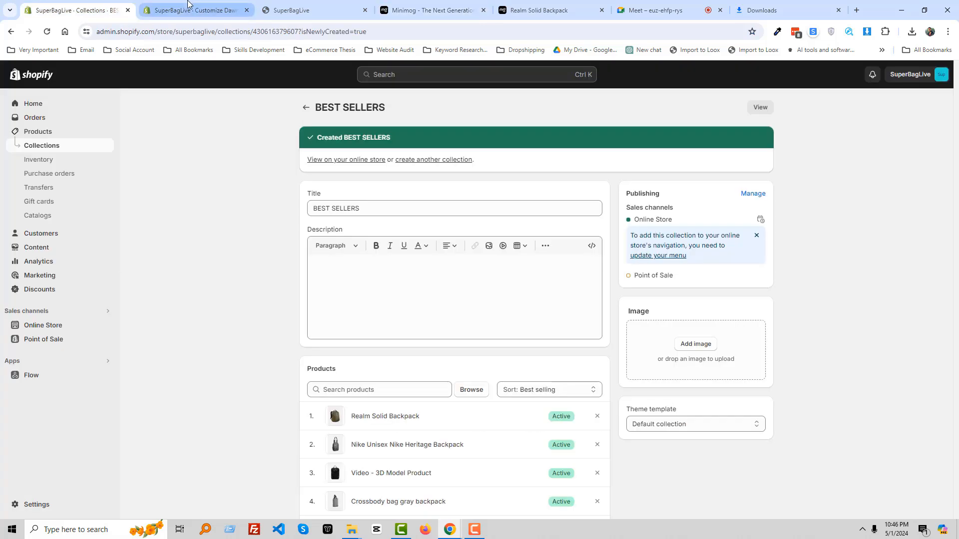
{"action": "left_click", "coordinate": [194, 10]}
{"action": "scroll", "coordinate": [889, 327], "scroll_direction": "down", "scroll_amount": 4}
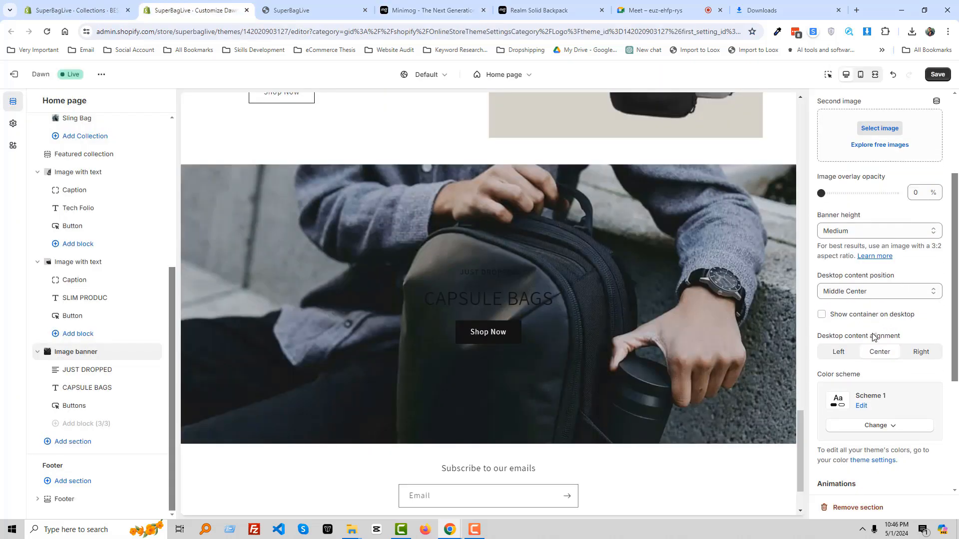
{"action": "left_click", "coordinate": [887, 383]}
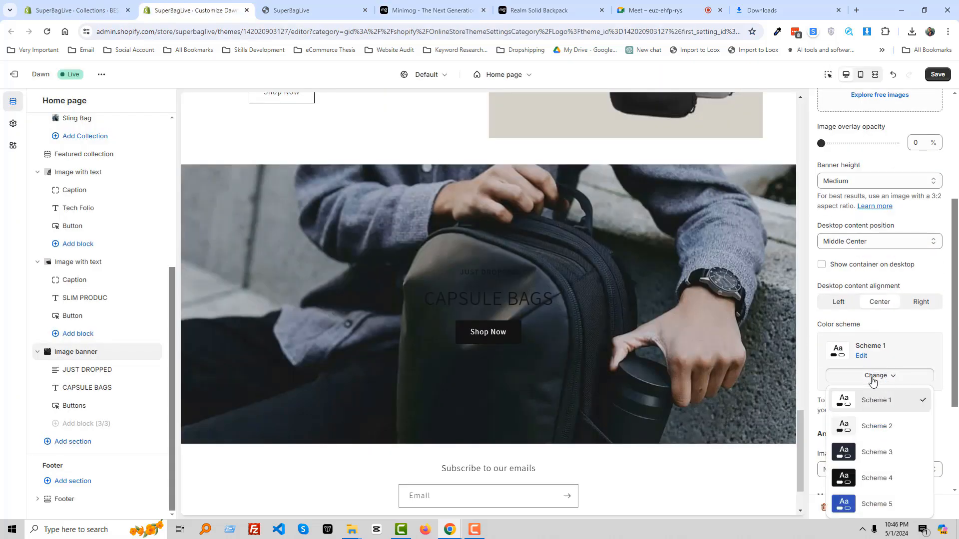
{"action": "left_click", "coordinate": [873, 432]}
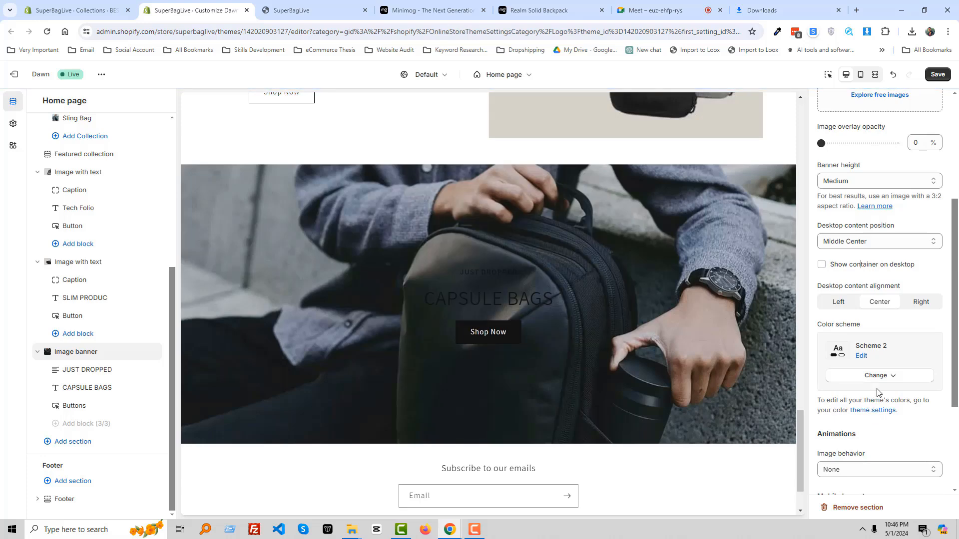
Set the Image banner's color scheme to Scheme 3 and look through its remaining layout settings
{"action": "left_click", "coordinate": [884, 376]}
{"action": "left_click", "coordinate": [855, 453]}
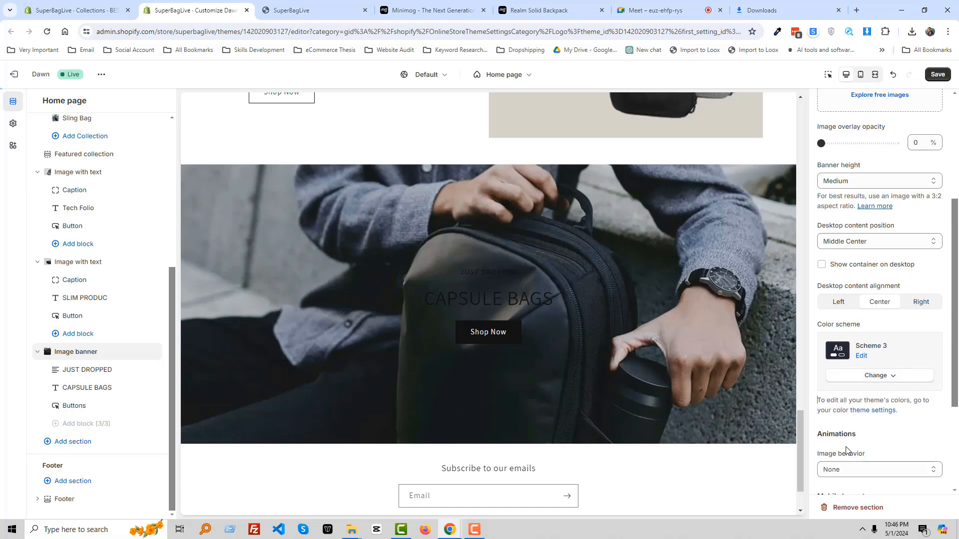
{"action": "scroll", "coordinate": [927, 417], "scroll_direction": "down", "scroll_amount": 3}
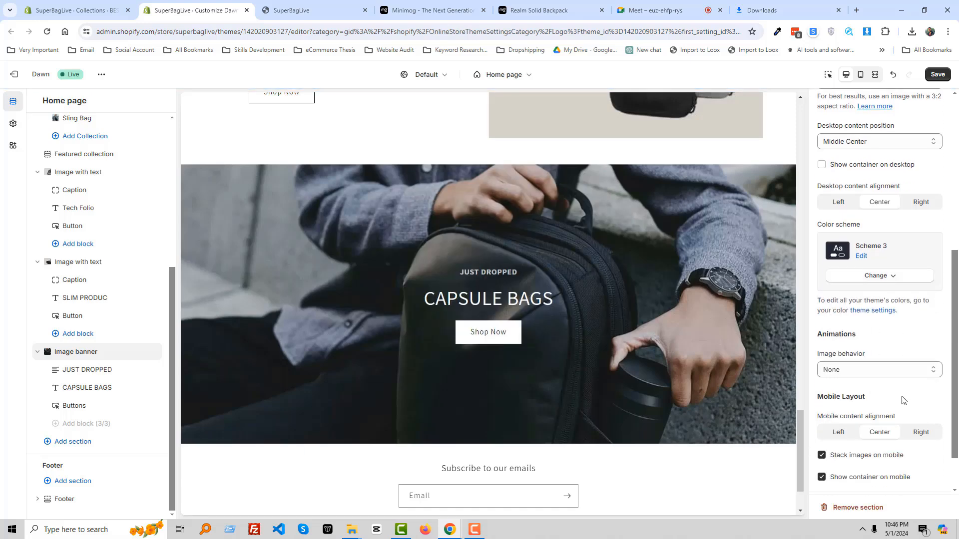
{"action": "scroll", "coordinate": [902, 399], "scroll_direction": "down", "scroll_amount": 1}
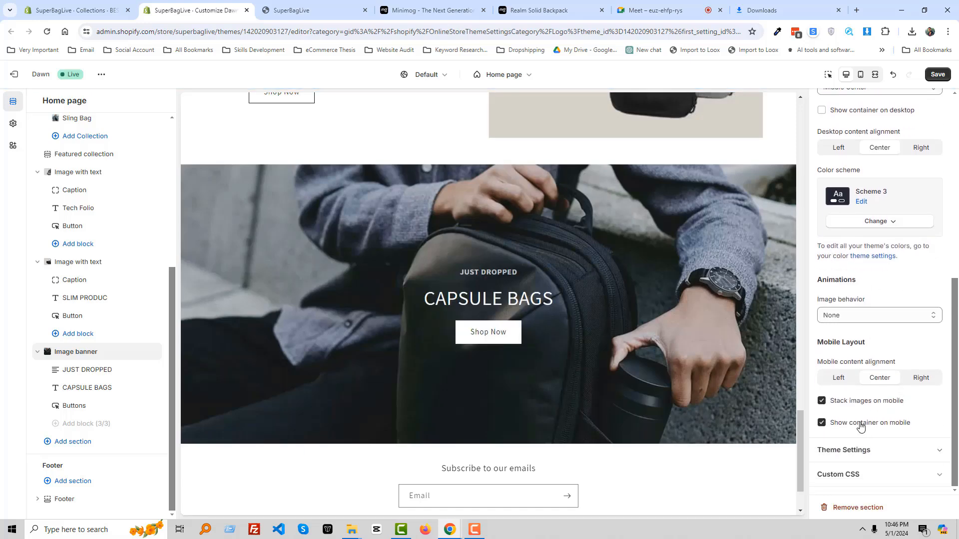
{"action": "scroll", "coordinate": [852, 400], "scroll_direction": "up", "scroll_amount": 3}
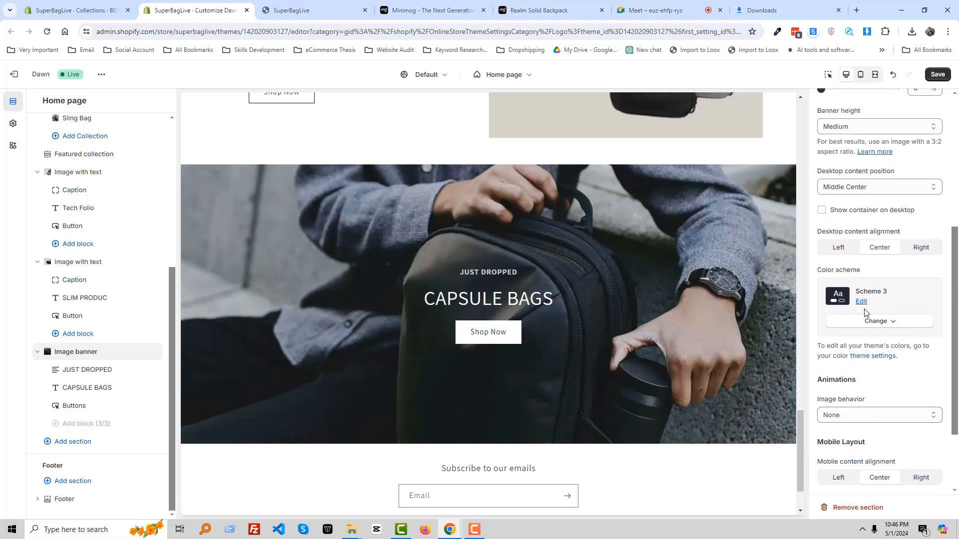
Set the Image banner's image overlay opacity to 30% and save the theme changes
{"action": "scroll", "coordinate": [866, 310], "scroll_direction": "up", "scroll_amount": 4}
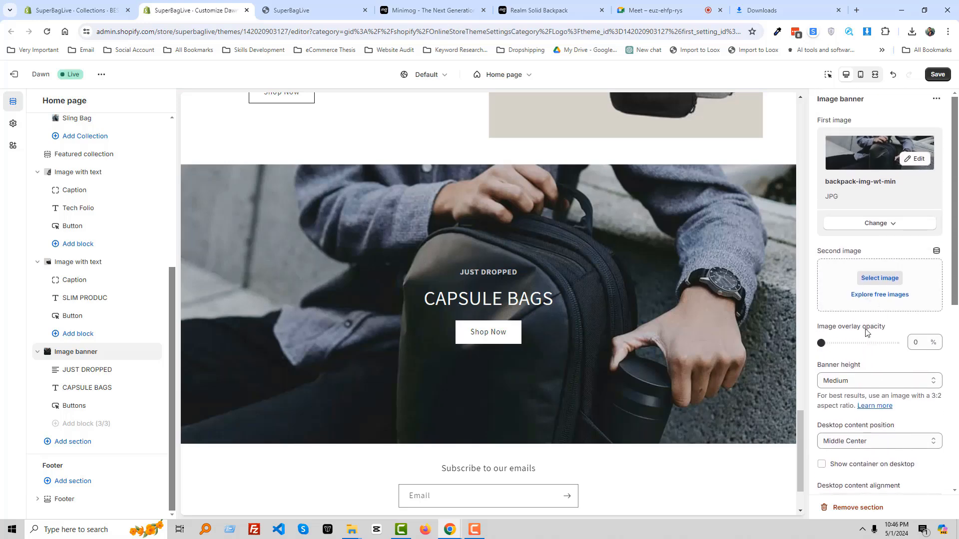
{"action": "left_click_drag", "start_coordinate": [822, 342], "coordinate": [843, 342]}
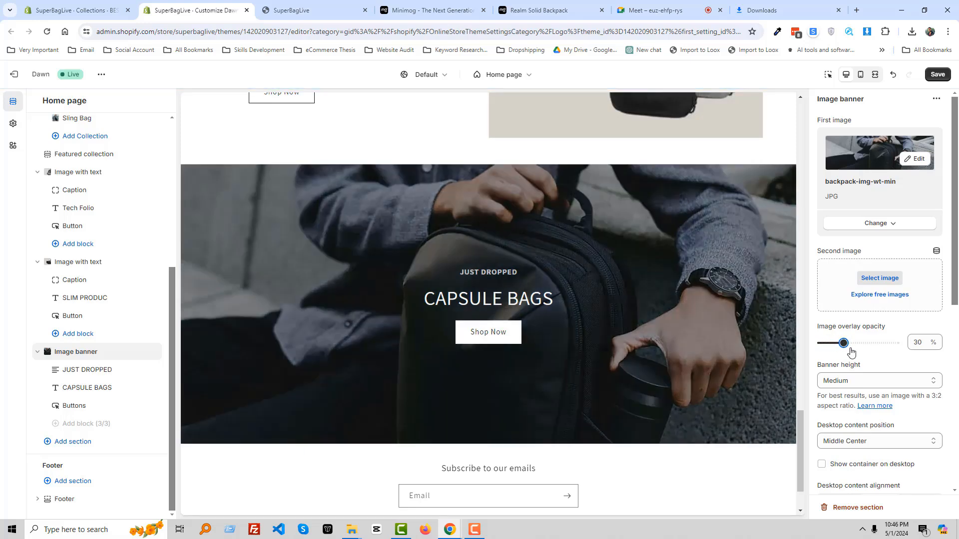
{"action": "left_click", "coordinate": [937, 74]}
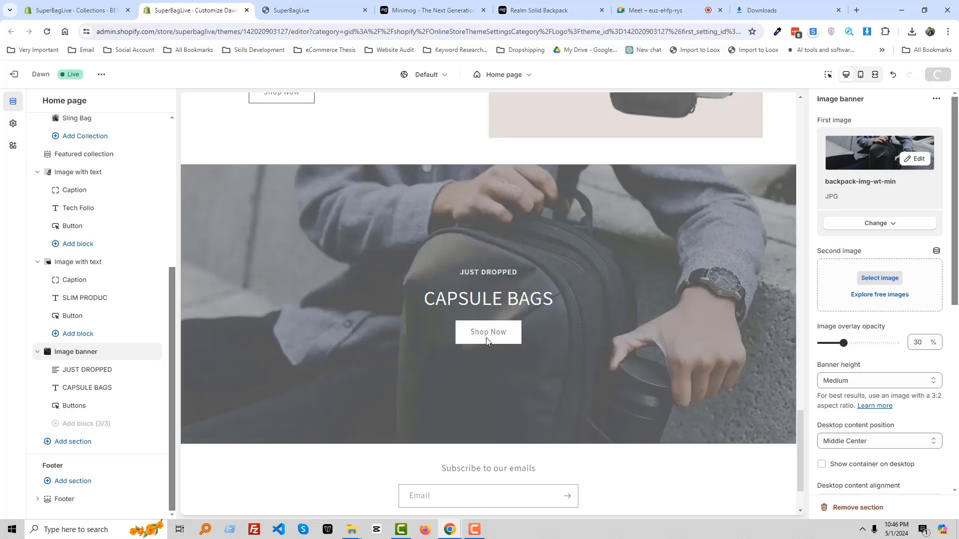
{"action": "scroll", "coordinate": [553, 326], "scroll_direction": "down", "scroll_amount": 3}
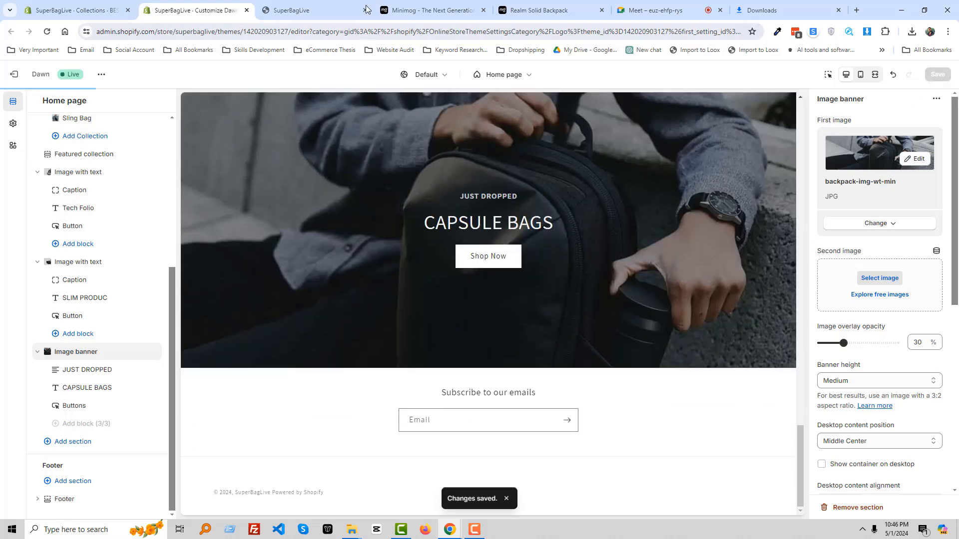
Switch to the live SuperBag storefront, reload it and check the Capsule Bags banner near the page end
{"action": "left_click", "coordinate": [327, 6]}
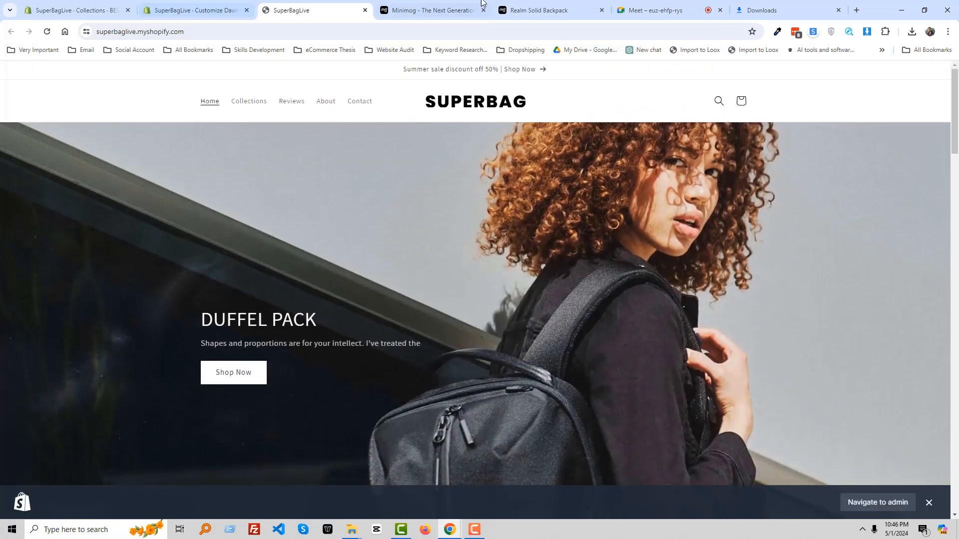
{"action": "left_click", "coordinate": [652, 10]}
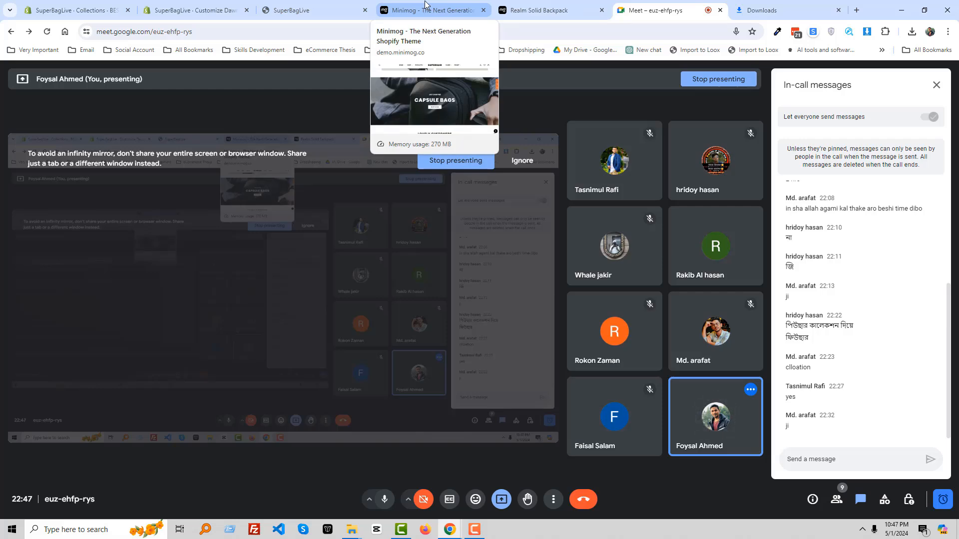
{"action": "left_click", "coordinate": [80, 10]}
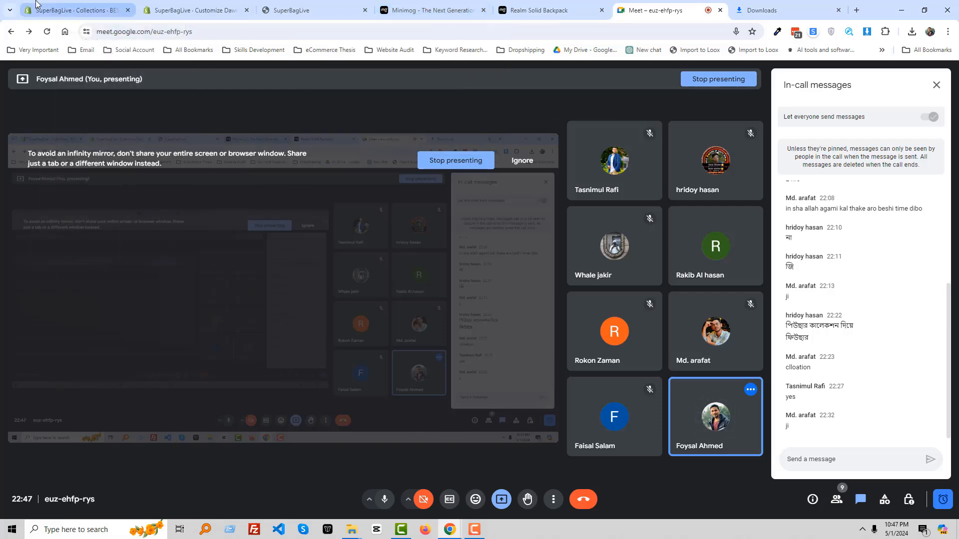
{"action": "left_click", "coordinate": [288, 7]}
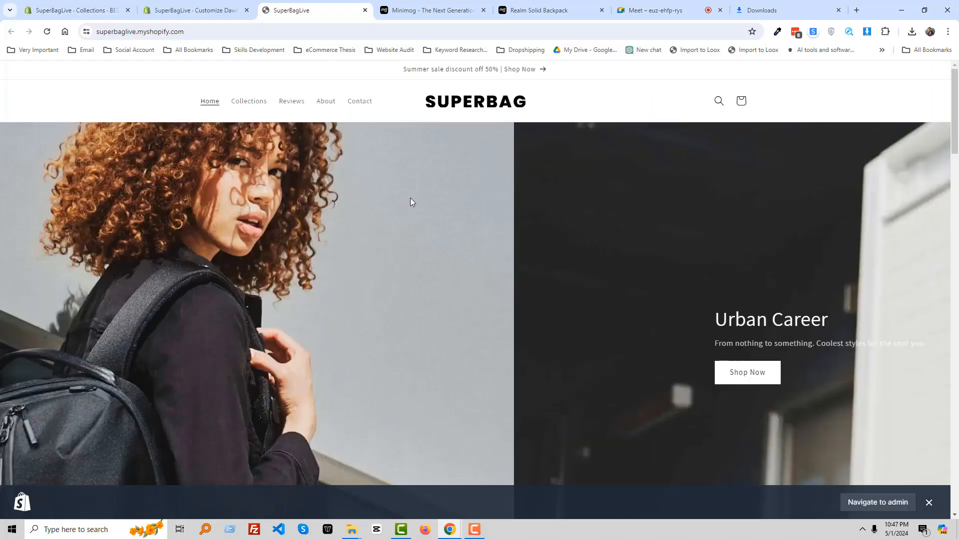
{"action": "right_click", "coordinate": [113, 96]}
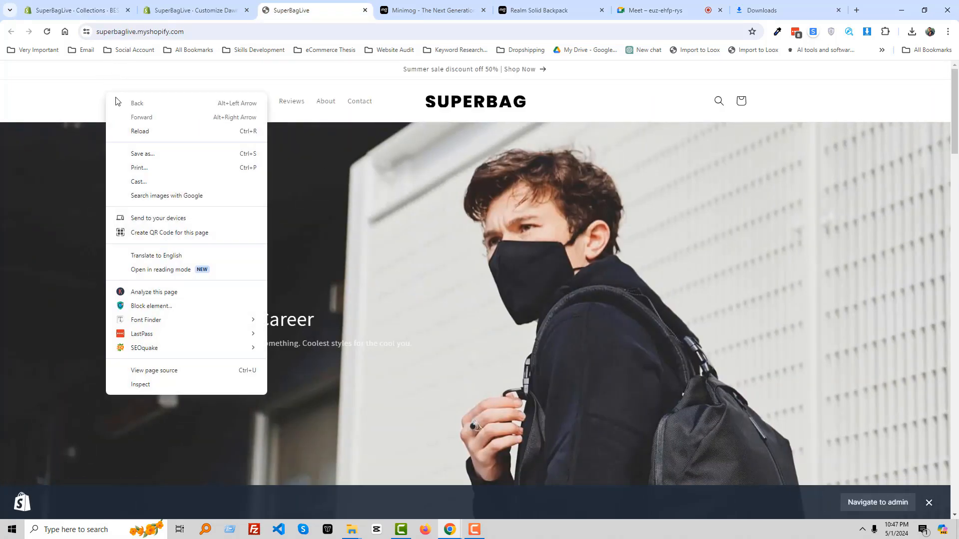
{"action": "left_click", "coordinate": [140, 131]}
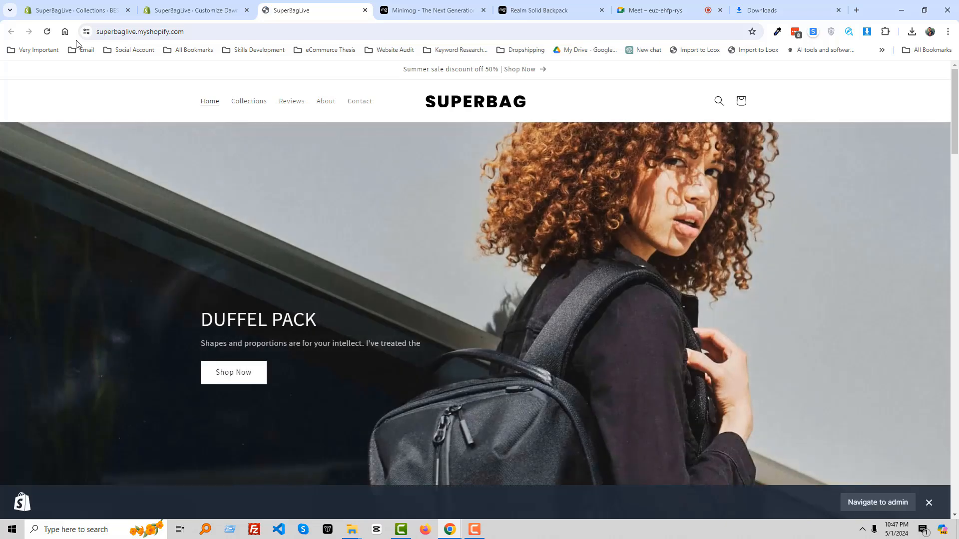
{"action": "mouse_move", "coordinate": [73, 4]}
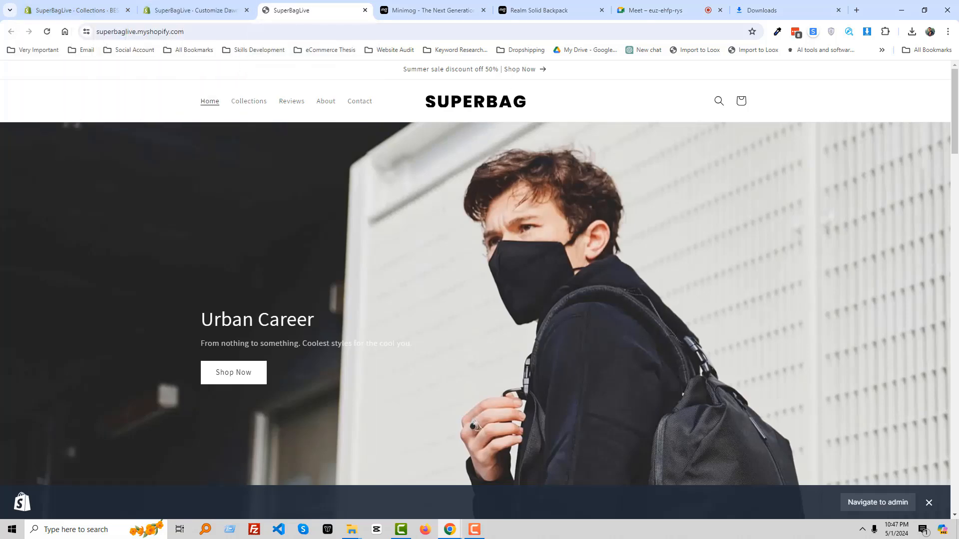
{"action": "right_click", "coordinate": [618, 131]}
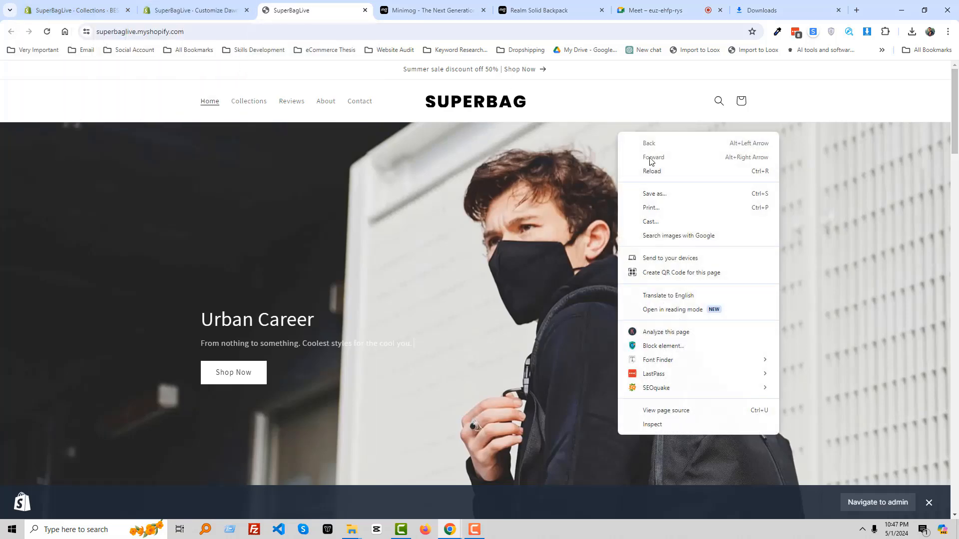
{"action": "left_click", "coordinate": [649, 167]}
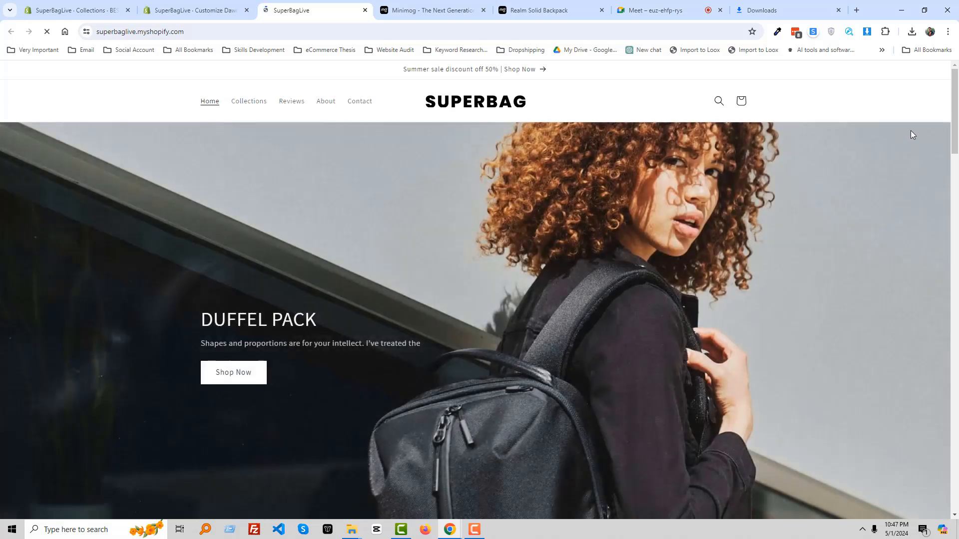
{"action": "left_click_drag", "start_coordinate": [957, 113], "coordinate": [957, 477]}
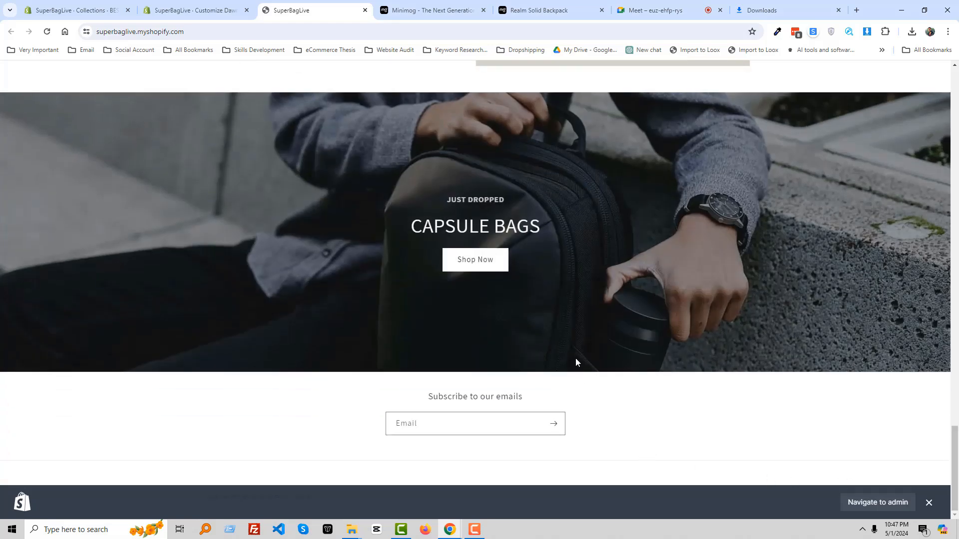
Review all sections of the live SuperBag home page, from the slideshow down to the email signup
{"action": "scroll", "coordinate": [576, 358], "scroll_direction": "up", "scroll_amount": 20}
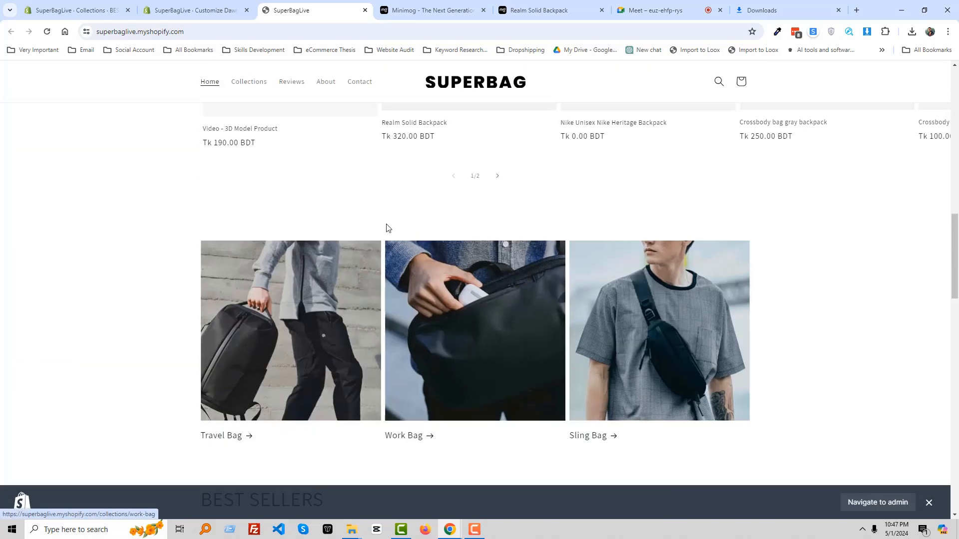
{"action": "scroll", "coordinate": [323, 209], "scroll_direction": "up", "scroll_amount": 12}
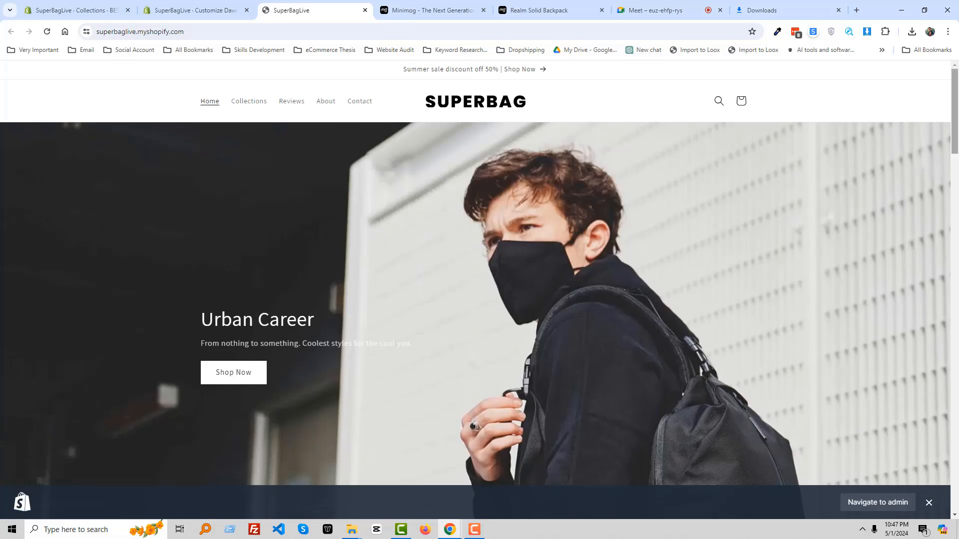
{"action": "scroll", "coordinate": [738, 155], "scroll_direction": "down", "scroll_amount": 10}
{"action": "scroll", "coordinate": [787, 343], "scroll_direction": "down", "scroll_amount": 6}
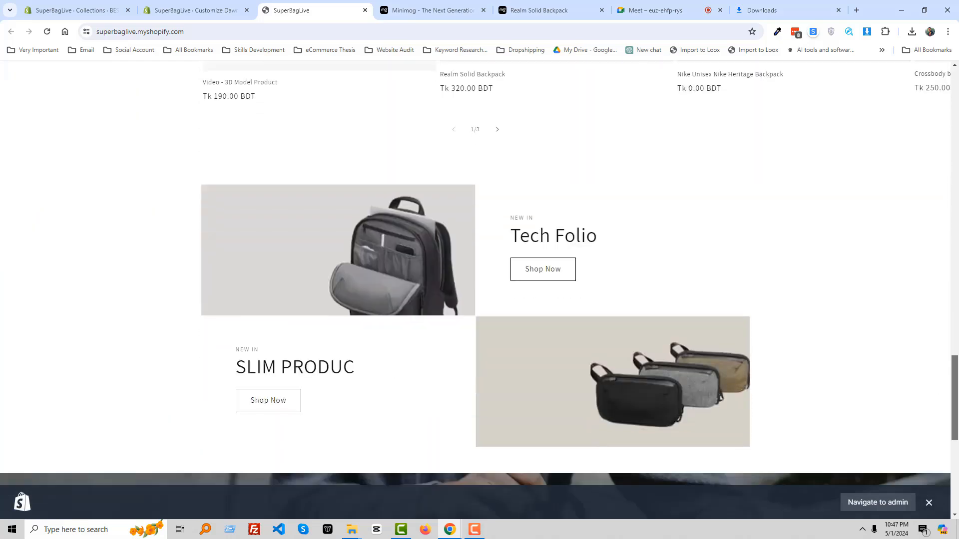
{"action": "scroll", "coordinate": [786, 341], "scroll_direction": "down", "scroll_amount": 4}
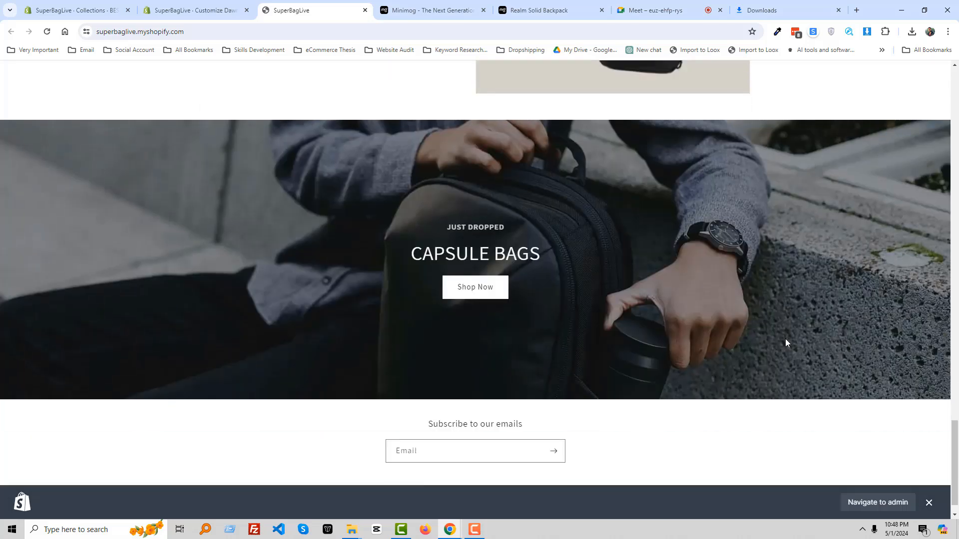
{"action": "scroll", "coordinate": [785, 339], "scroll_direction": "up", "scroll_amount": 2}
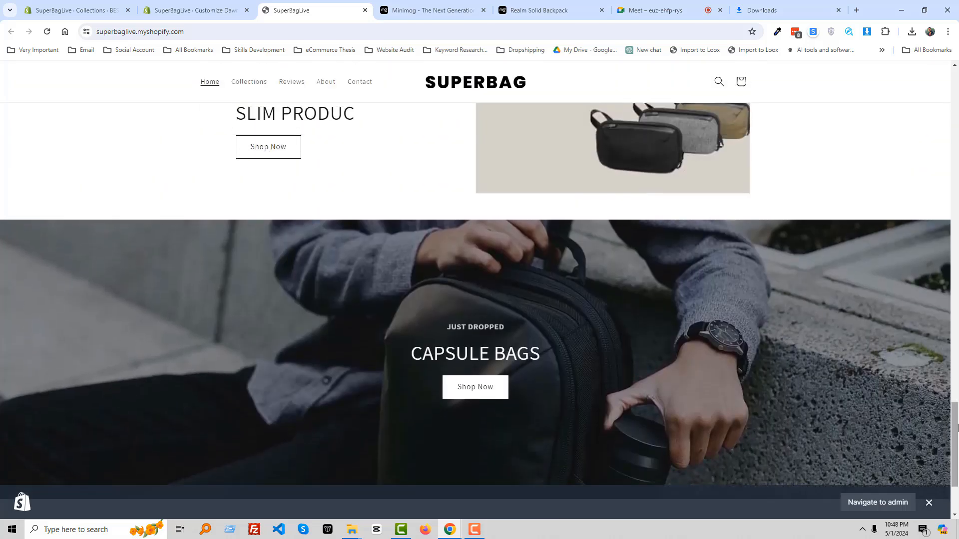
{"action": "scroll", "coordinate": [937, 420], "scroll_direction": "up", "scroll_amount": 10}
{"action": "scroll", "coordinate": [416, 386], "scroll_direction": "up", "scroll_amount": 5}
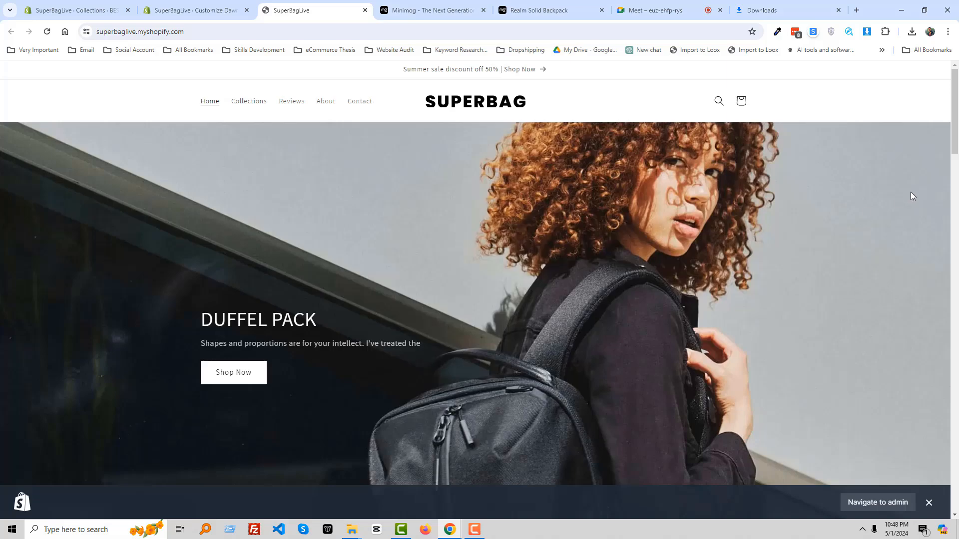
{"action": "mouse_move", "coordinate": [955, 136]}
{"action": "left_mouse_down"}
{"action": "mouse_move", "coordinate": [957, 488]}
{"action": "mouse_move", "coordinate": [957, 135]}
{"action": "left_mouse_up"}
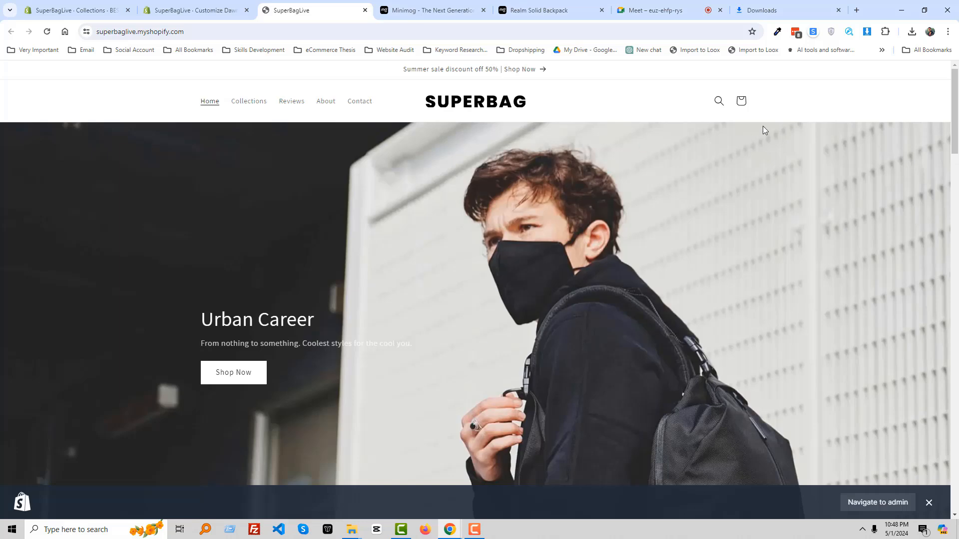
{"action": "mouse_move", "coordinate": [955, 134]}
{"action": "left_mouse_down"}
{"action": "mouse_move", "coordinate": [957, 471]}
{"action": "mouse_move", "coordinate": [957, 117]}
{"action": "left_mouse_up"}
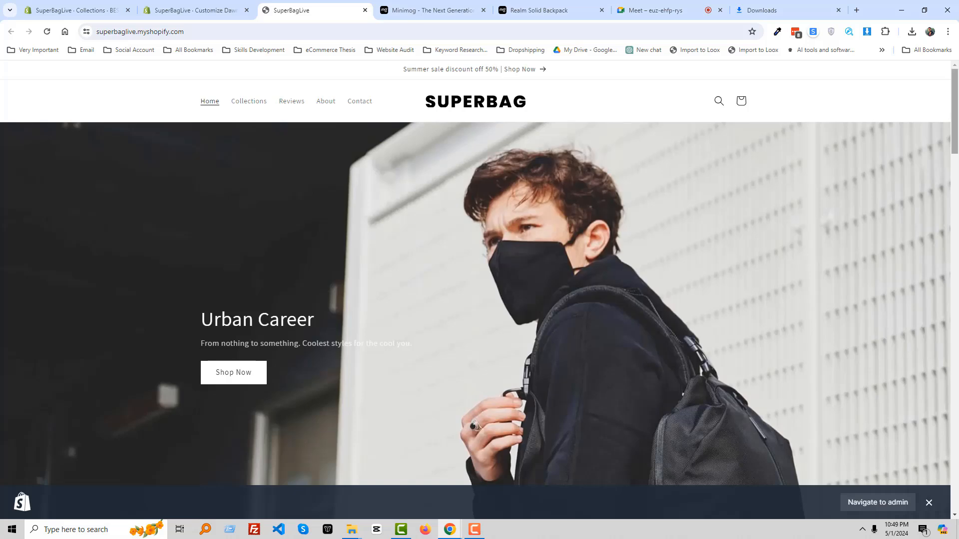
{"action": "left_click_drag", "start_coordinate": [955, 112], "coordinate": [955, 92]}
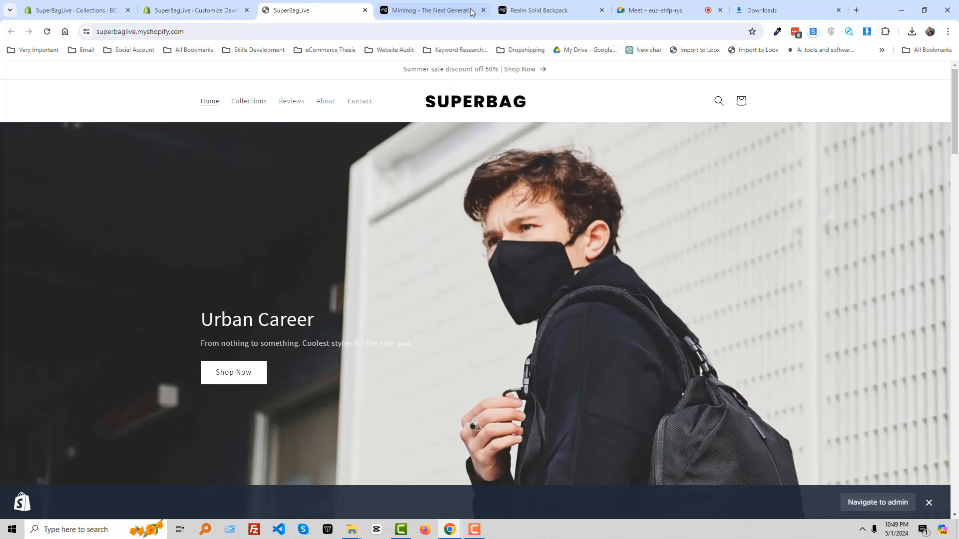
Compare the Minimog demo's banner and collection sections with the matching sections on the live SuperBag home page
{"action": "left_click", "coordinate": [428, 8]}
{"action": "scroll", "coordinate": [339, 249], "scroll_direction": "down", "scroll_amount": 3}
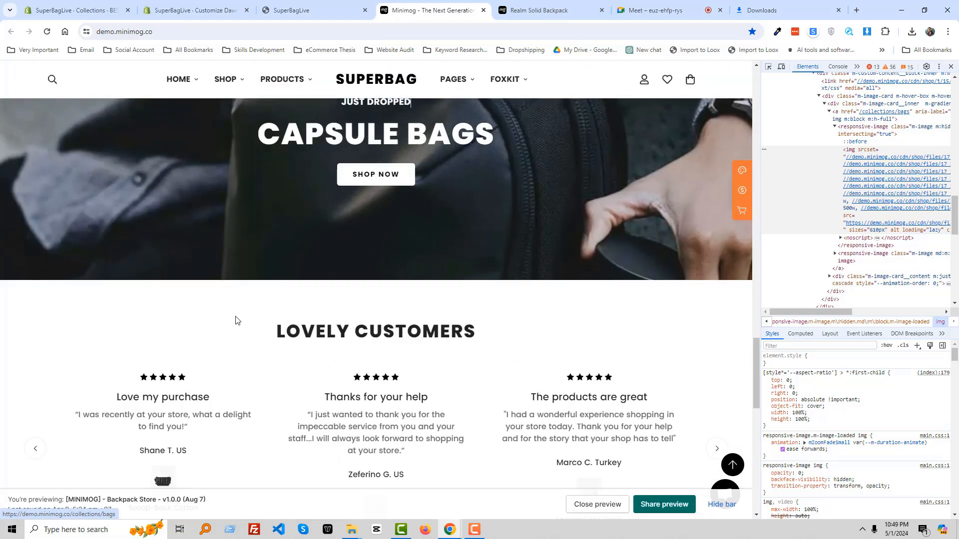
{"action": "scroll", "coordinate": [237, 320], "scroll_direction": "up", "scroll_amount": 7}
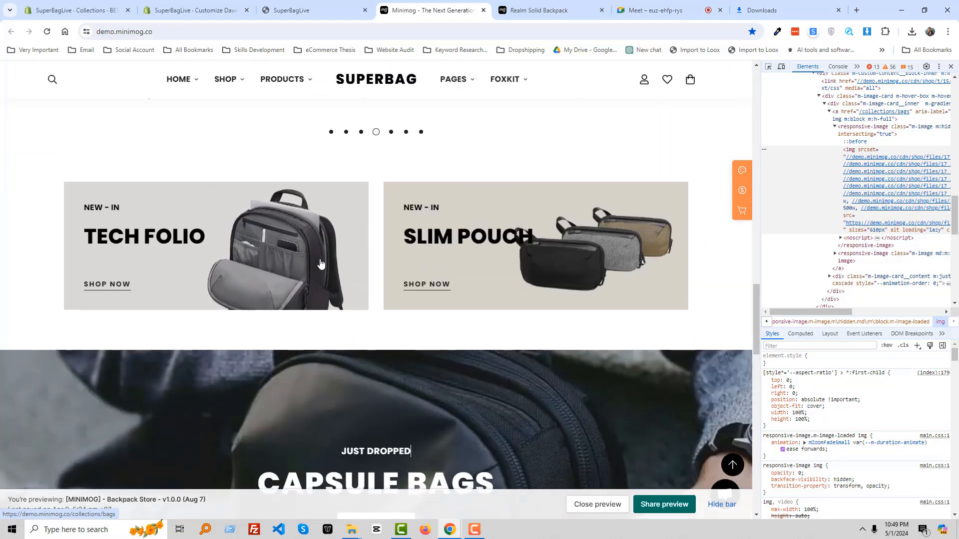
{"action": "left_click", "coordinate": [188, 4]}
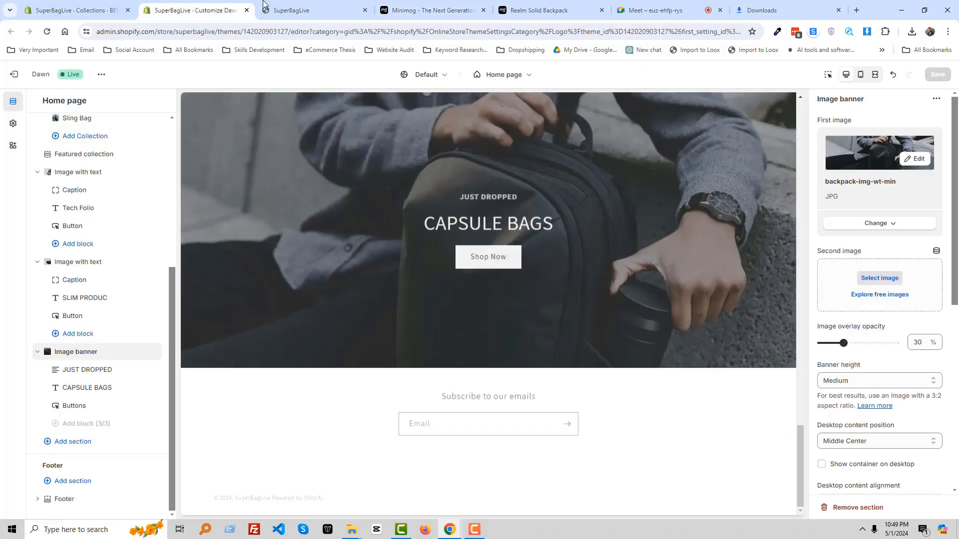
{"action": "left_click", "coordinate": [300, 10]}
{"action": "scroll", "coordinate": [388, 280], "scroll_direction": "down", "scroll_amount": 10}
{"action": "scroll", "coordinate": [332, 283], "scroll_direction": "up", "scroll_amount": 5}
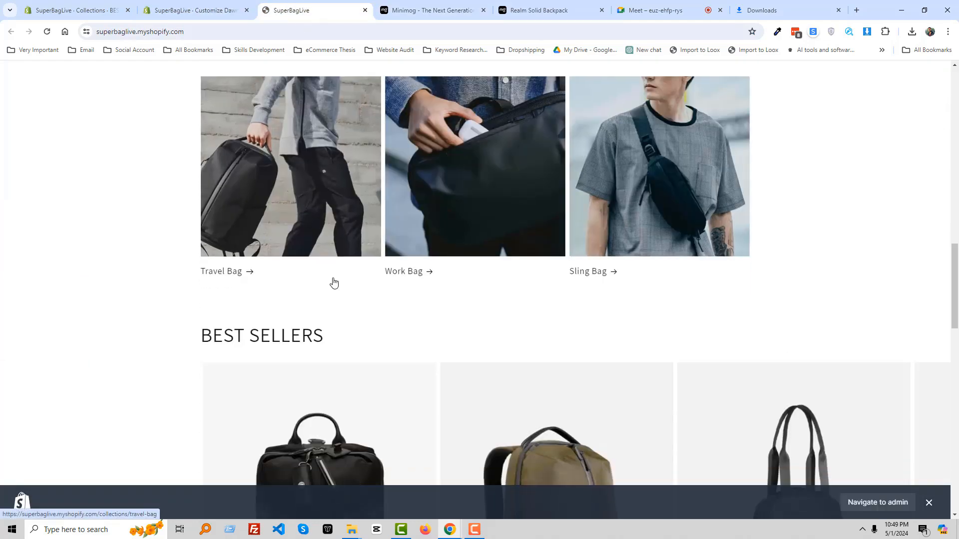
{"action": "scroll", "coordinate": [328, 280], "scroll_direction": "down", "scroll_amount": 15}
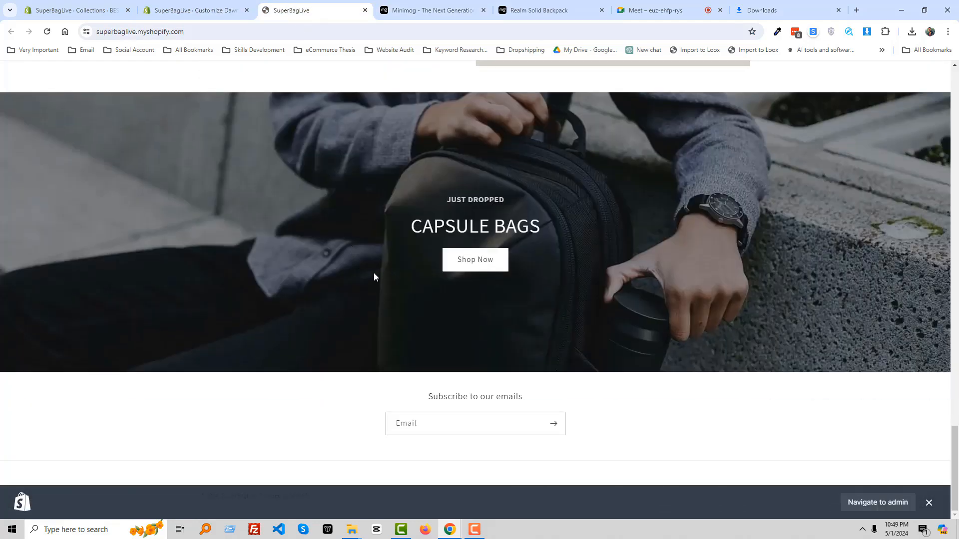
{"action": "scroll", "coordinate": [349, 275], "scroll_direction": "up", "scroll_amount": 5}
{"action": "scroll", "coordinate": [509, 237], "scroll_direction": "up", "scroll_amount": 2}
{"action": "scroll", "coordinate": [522, 280], "scroll_direction": "up", "scroll_amount": 1}
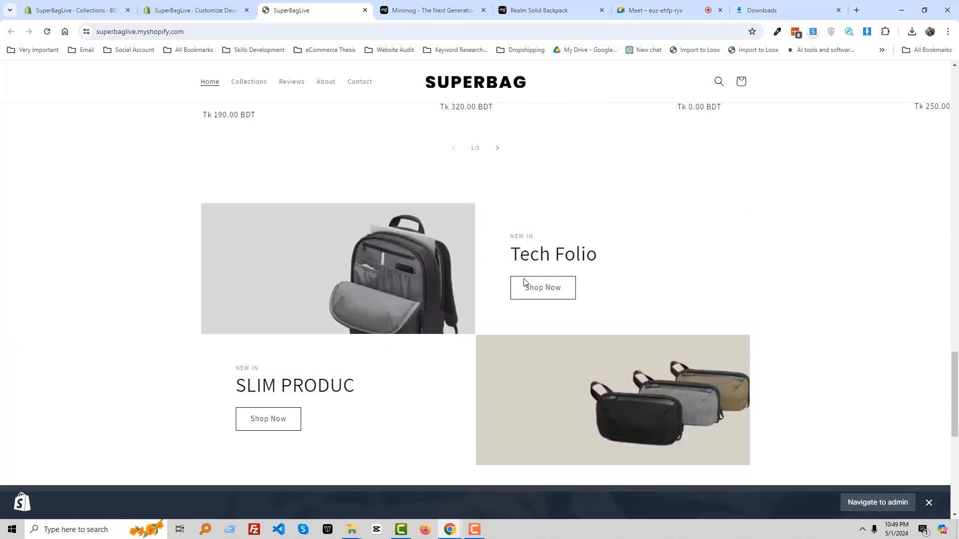
{"action": "scroll", "coordinate": [510, 267], "scroll_direction": "up", "scroll_amount": 10}
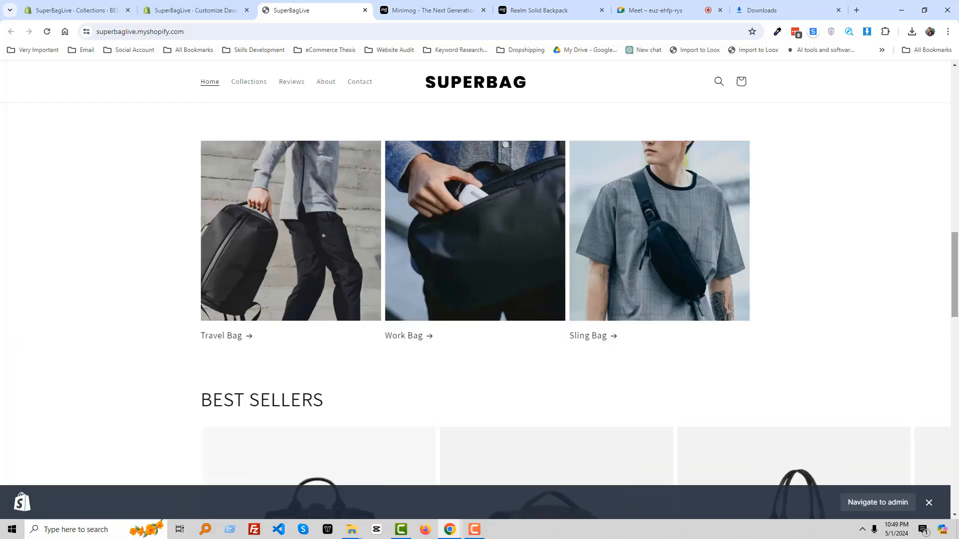
{"action": "scroll", "coordinate": [470, 277], "scroll_direction": "up", "scroll_amount": 10}
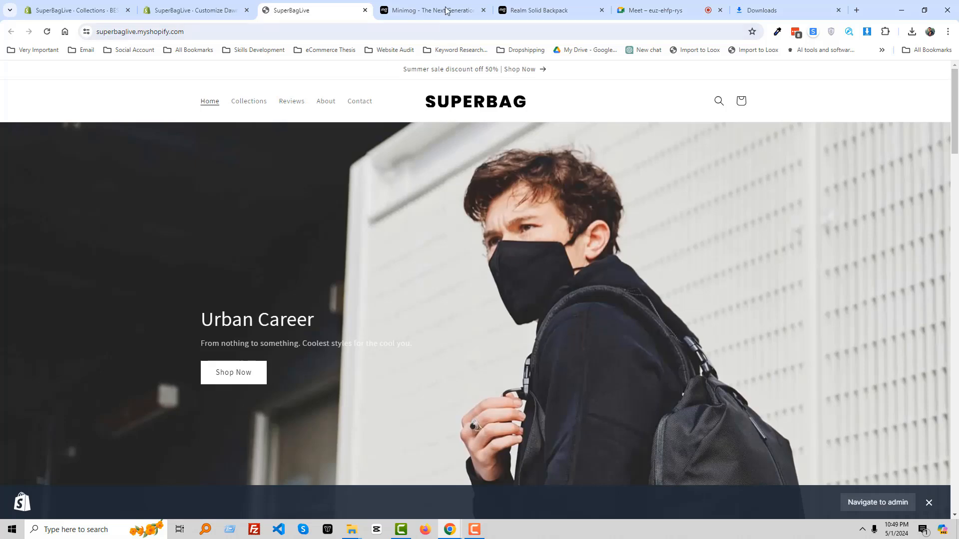
{"action": "left_click", "coordinate": [446, 10]}
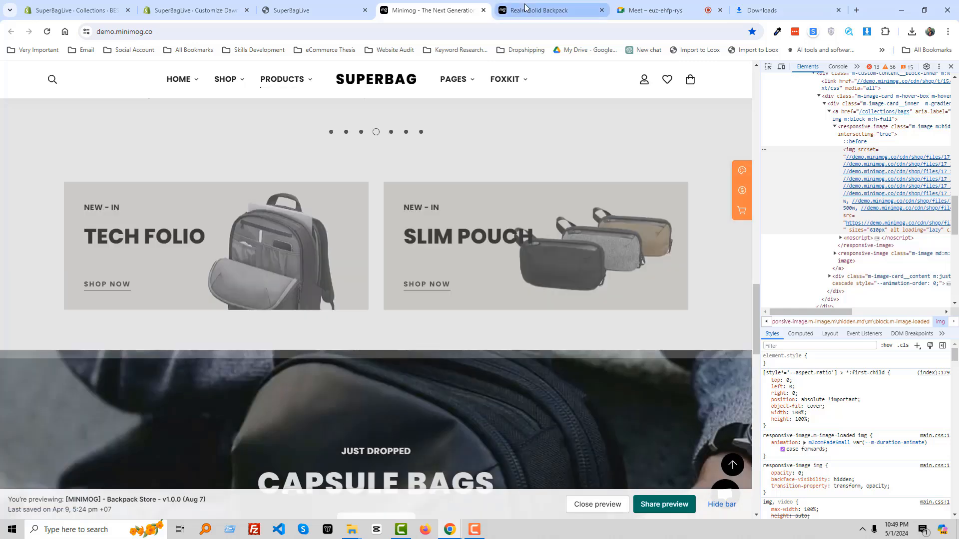
{"action": "left_click", "coordinate": [539, 10]}
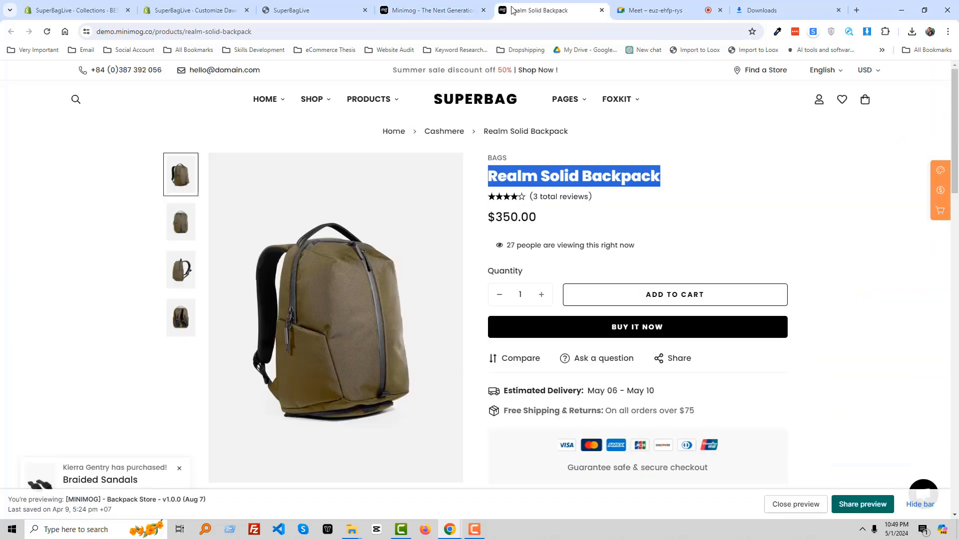
{"action": "left_click", "coordinate": [428, 4]}
{"action": "scroll", "coordinate": [311, 183], "scroll_direction": "up", "scroll_amount": 10}
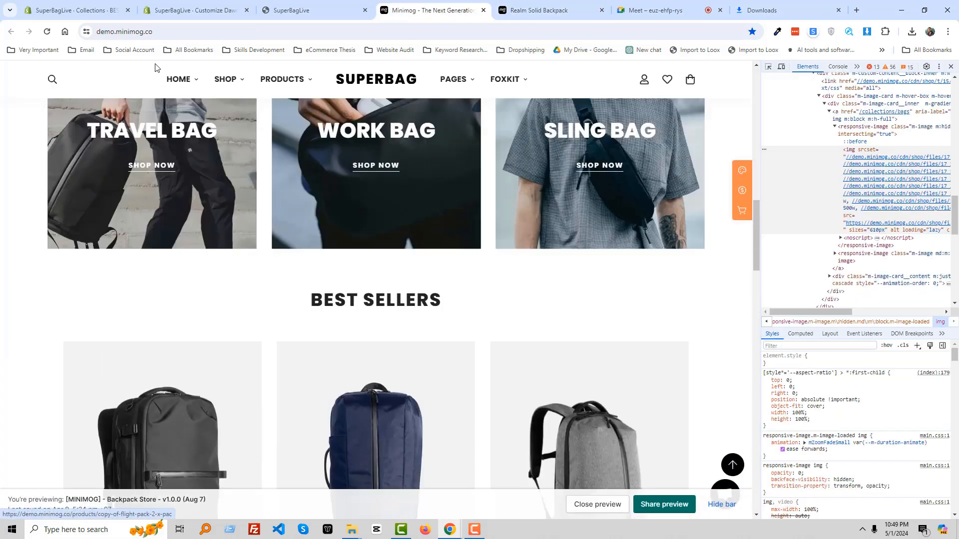
{"action": "left_click", "coordinate": [154, 31]}
{"action": "key", "text": "ctrl+c"}
{"action": "left_click", "coordinate": [620, 5]}
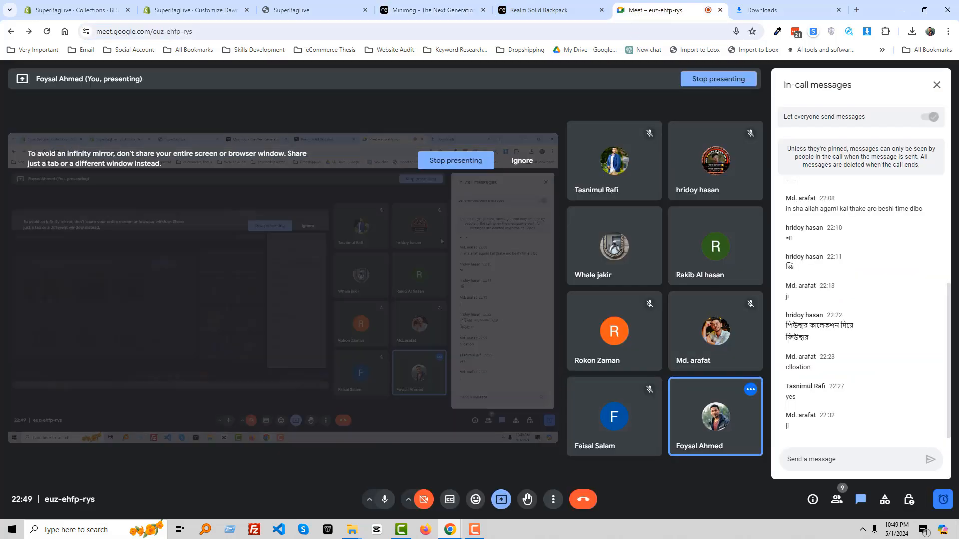
{"action": "left_click", "coordinate": [831, 465]}
{"action": "key", "text": "ctrl+v"}
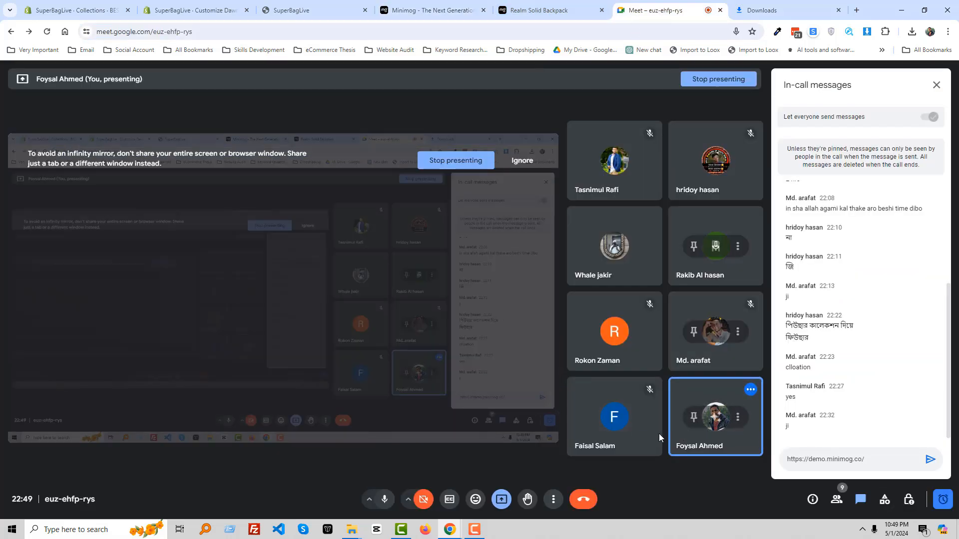
{"action": "key", "text": "Return"}
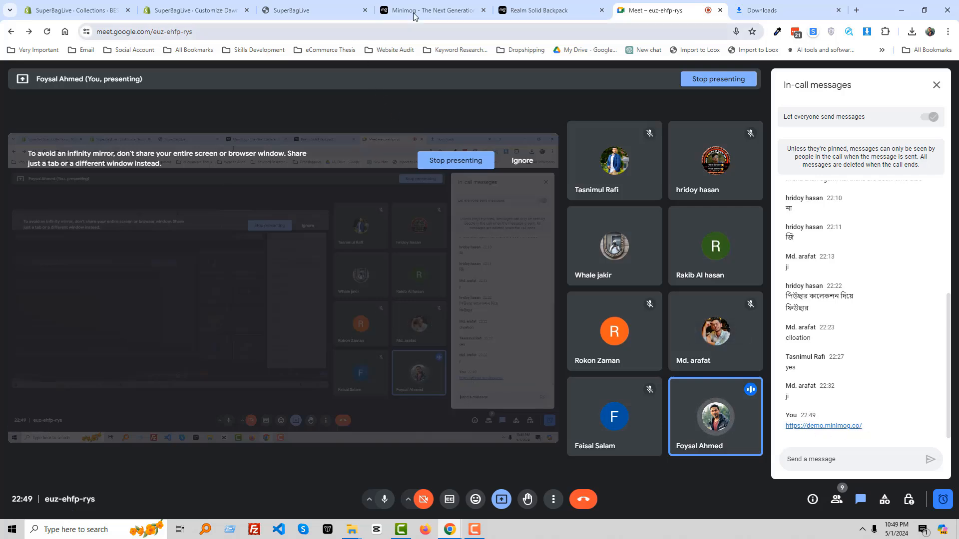
Return to the Minimog demo and examine its lower sections, from the testimonials and On The Gram gallery to the footer
{"action": "left_click", "coordinate": [431, 10]}
{"action": "scroll", "coordinate": [468, 426], "scroll_direction": "down", "scroll_amount": 5}
{"action": "scroll", "coordinate": [467, 426], "scroll_direction": "down", "scroll_amount": 10}
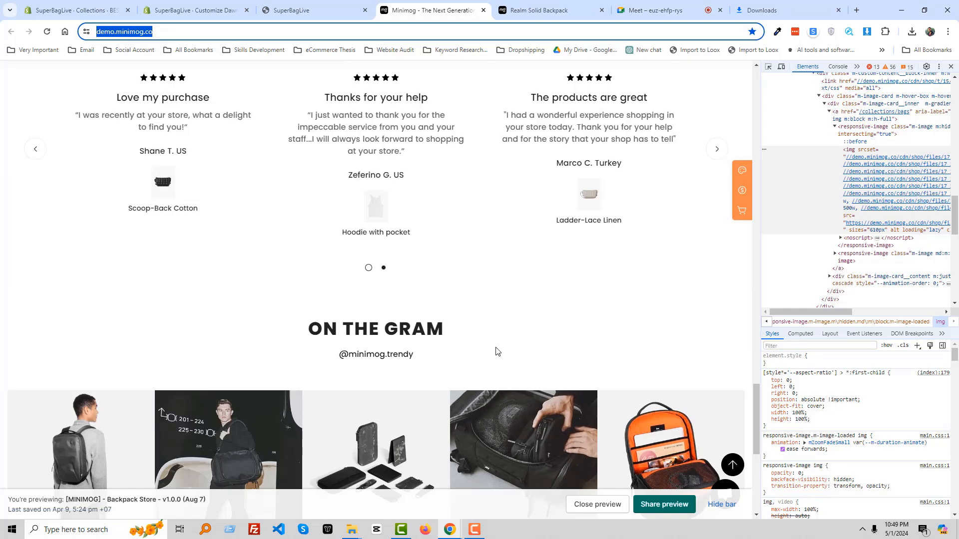
{"action": "scroll", "coordinate": [497, 351], "scroll_direction": "down", "scroll_amount": 6}
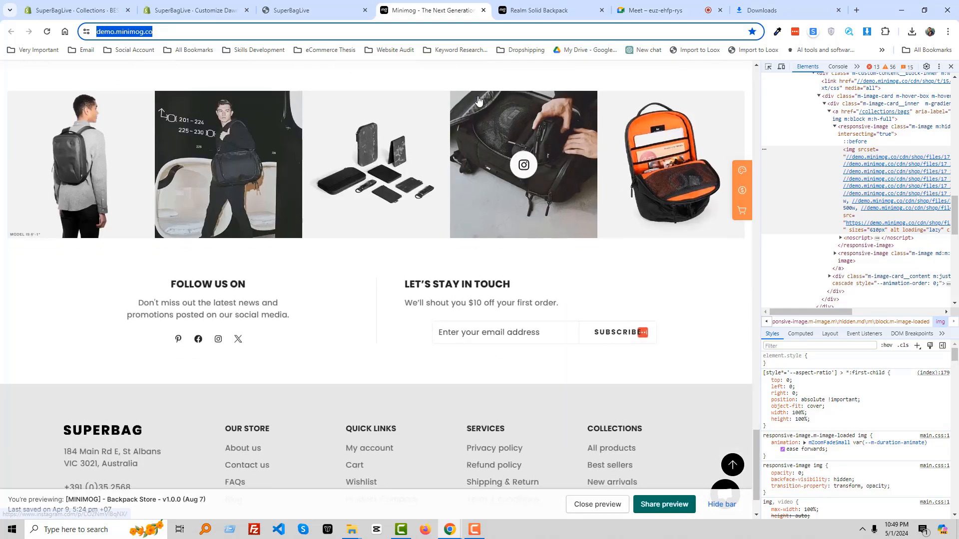
{"action": "scroll", "coordinate": [382, 346], "scroll_direction": "down", "scroll_amount": 1}
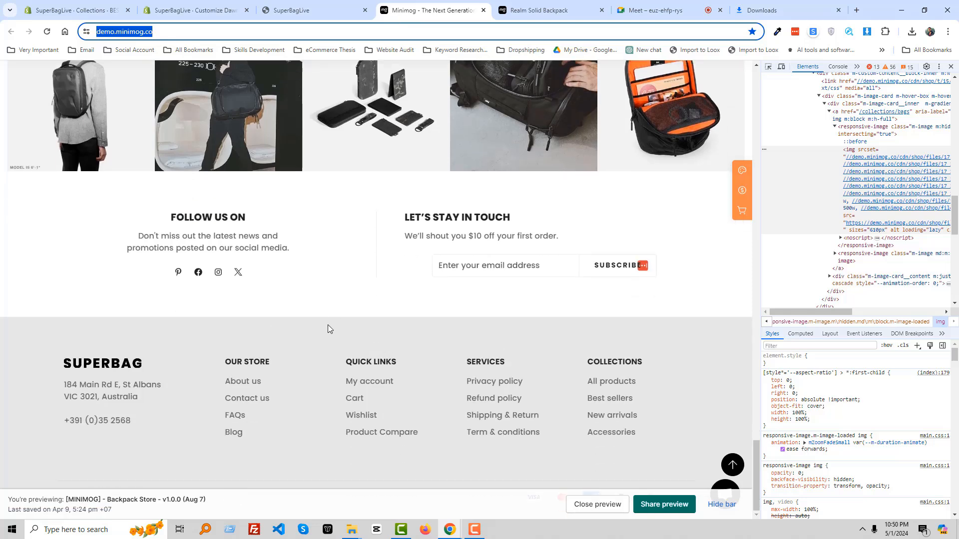
{"action": "scroll", "coordinate": [487, 347], "scroll_direction": "up", "scroll_amount": 5}
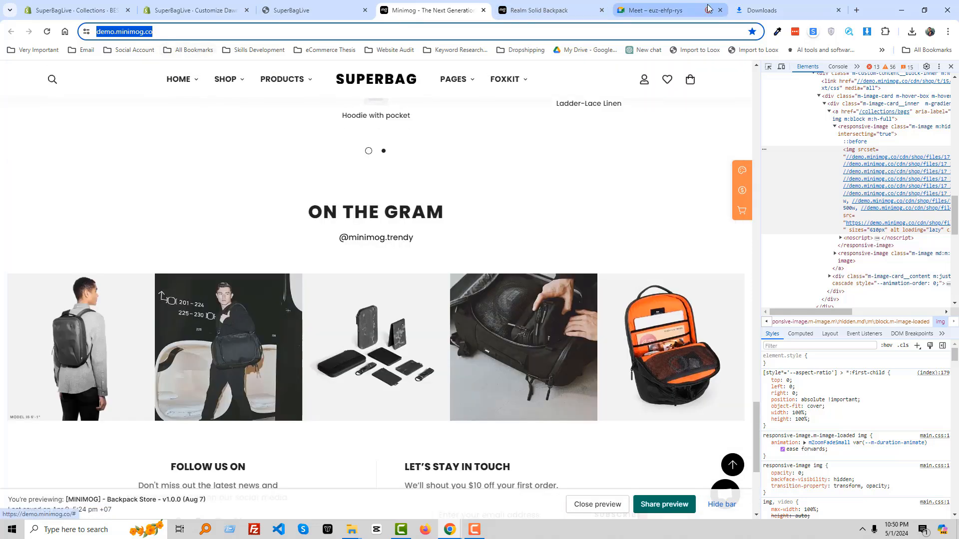
Switch back to the Google Meet call and dismiss the call time-limit notice
{"action": "left_click", "coordinate": [694, 9]}
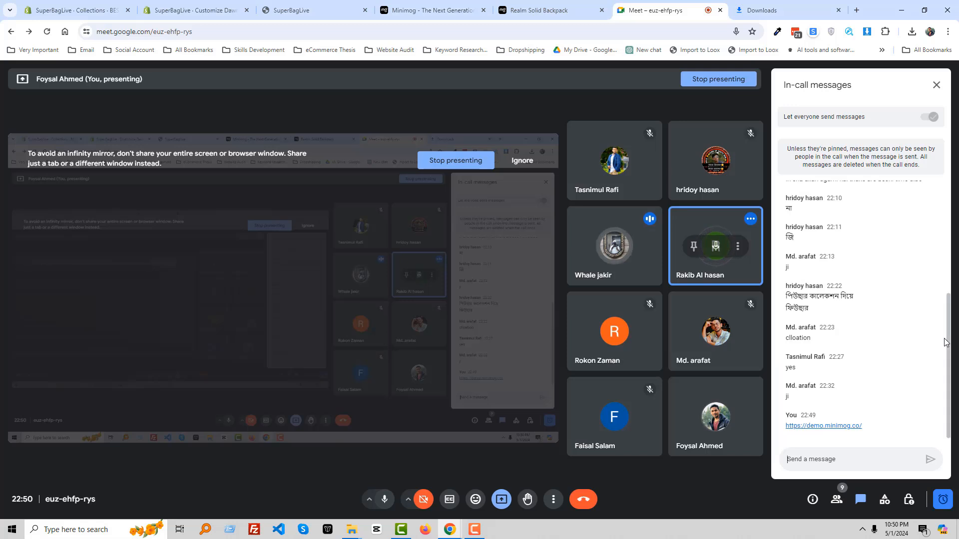
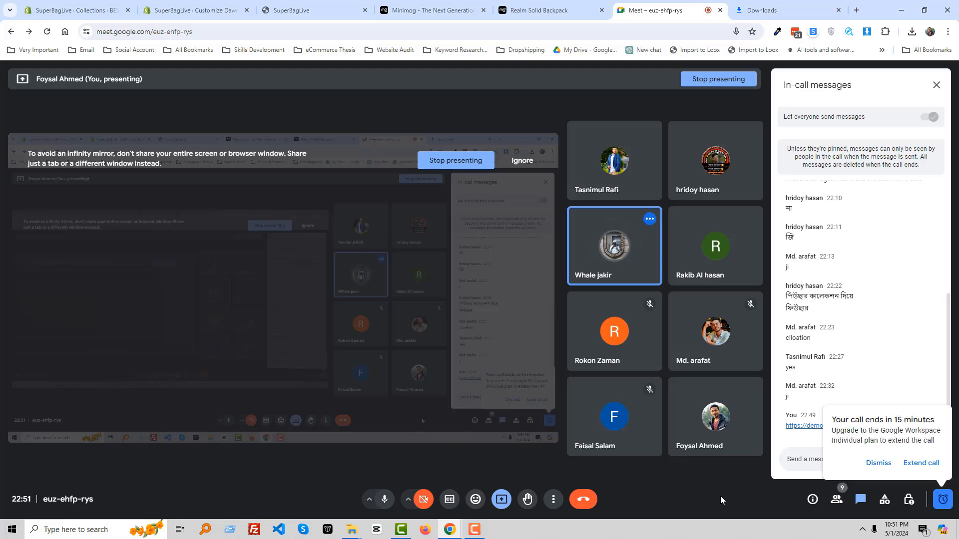
{"action": "left_click", "coordinate": [877, 464]}
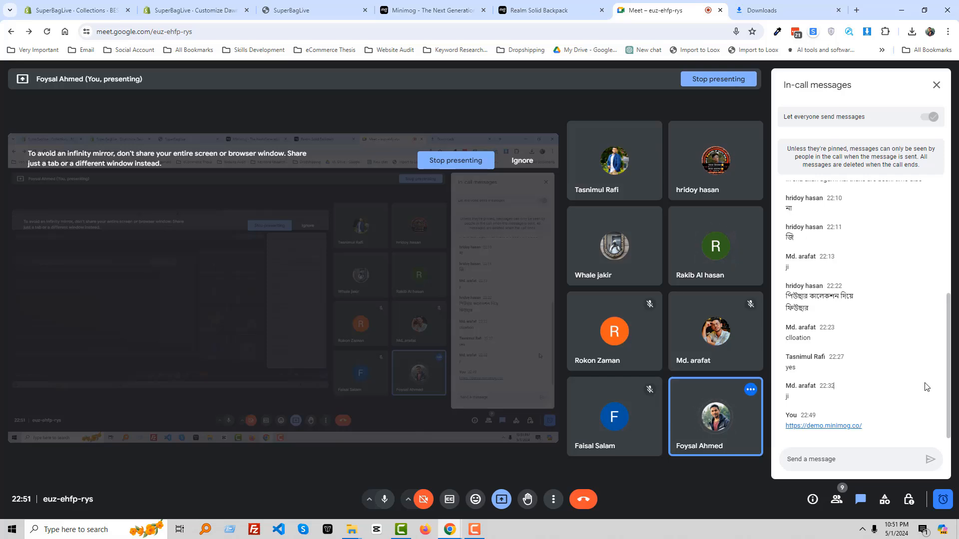
{"action": "left_click", "coordinate": [292, 8]}
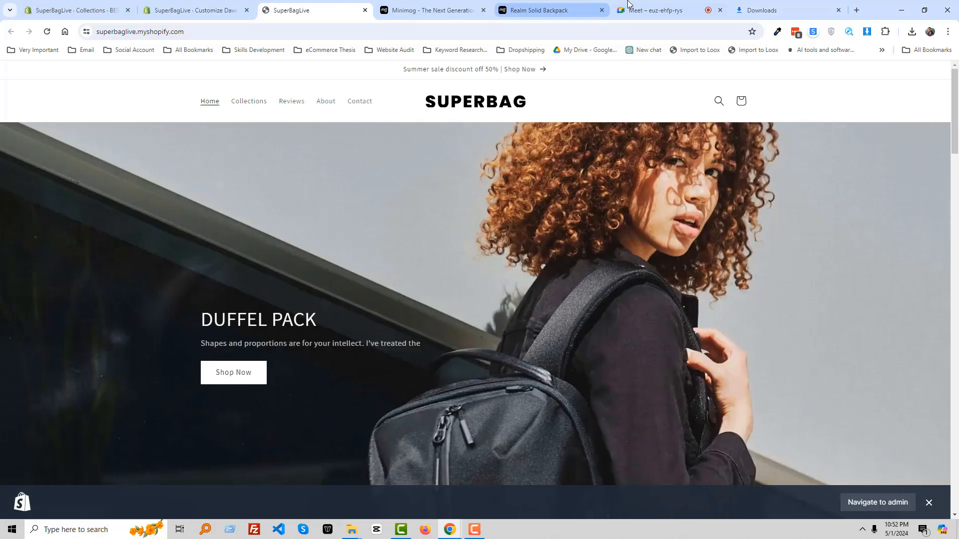
{"action": "left_click", "coordinate": [649, 10]}
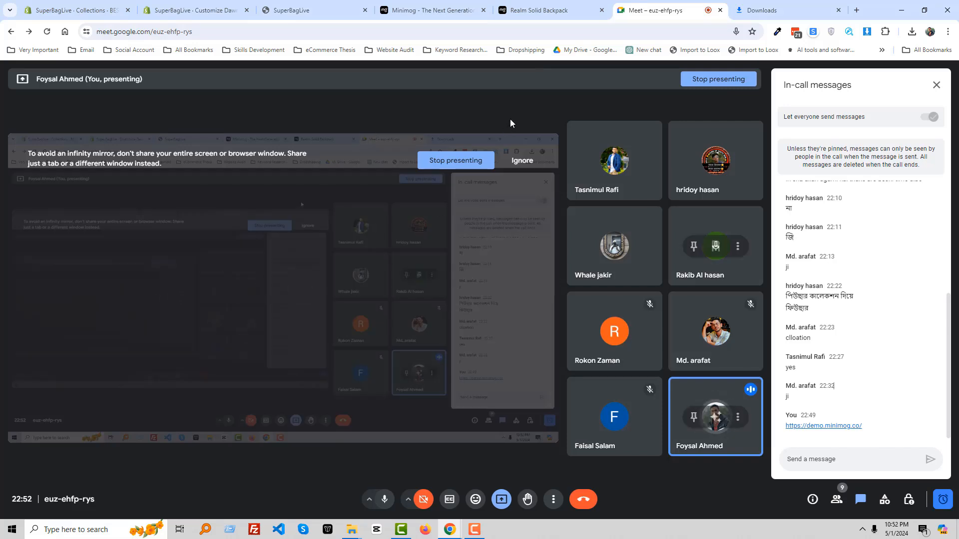